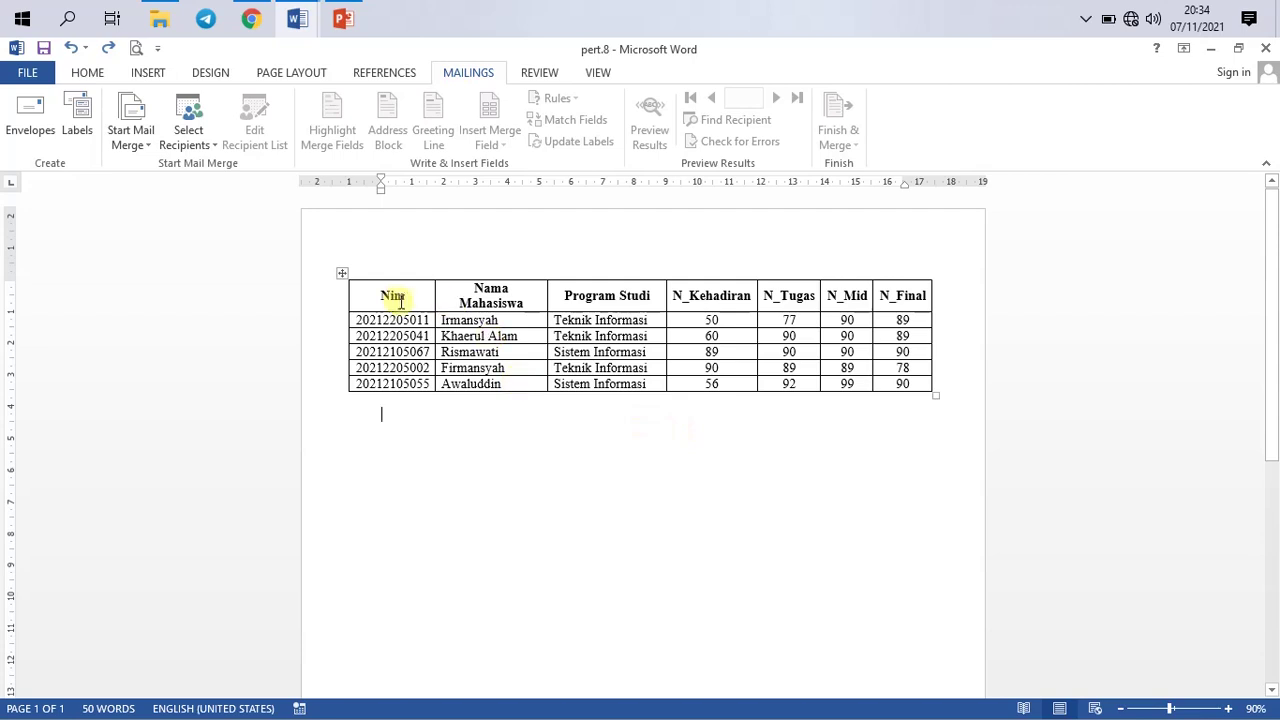
{"action": "mouse_move", "coordinate": [397, 297]}
{"action": "left_mouse_down"}
{"action": "mouse_move", "coordinate": [474, 294]}
{"action": "mouse_move", "coordinate": [901, 383]}
{"action": "left_mouse_up"}
{"action": "left_click", "coordinate": [487, 427]}
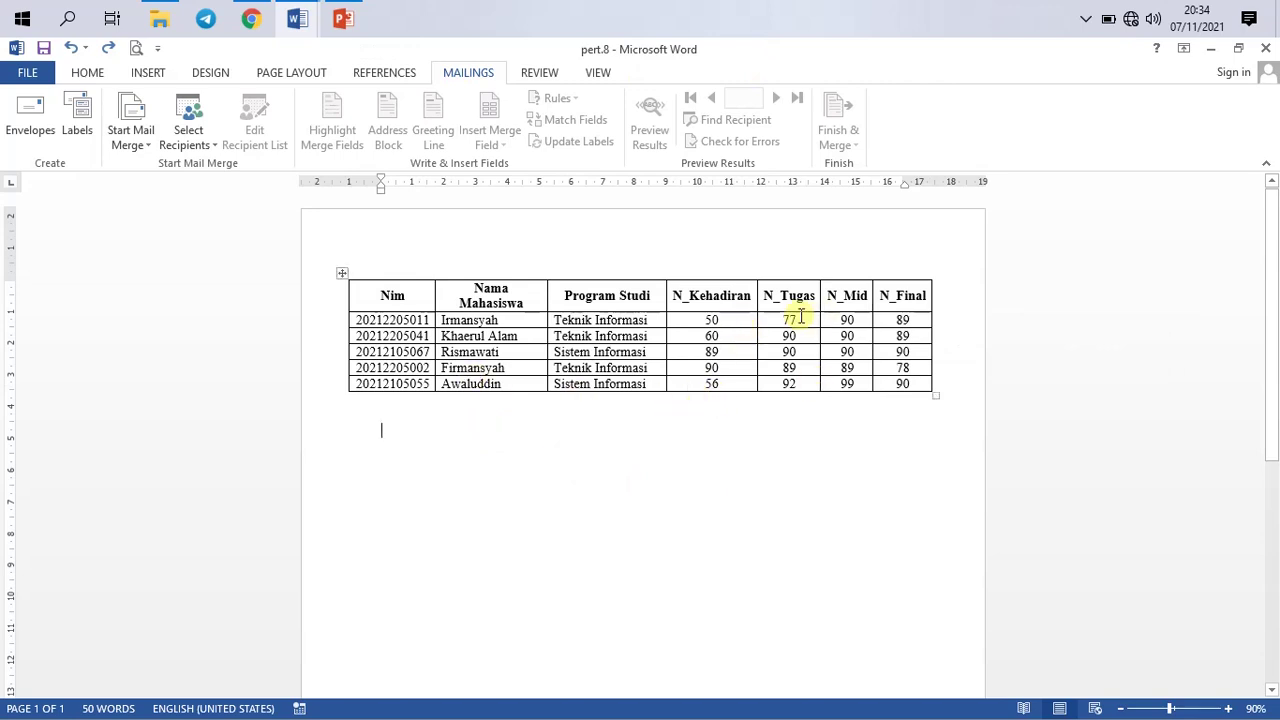
{"action": "left_click", "coordinate": [902, 317]}
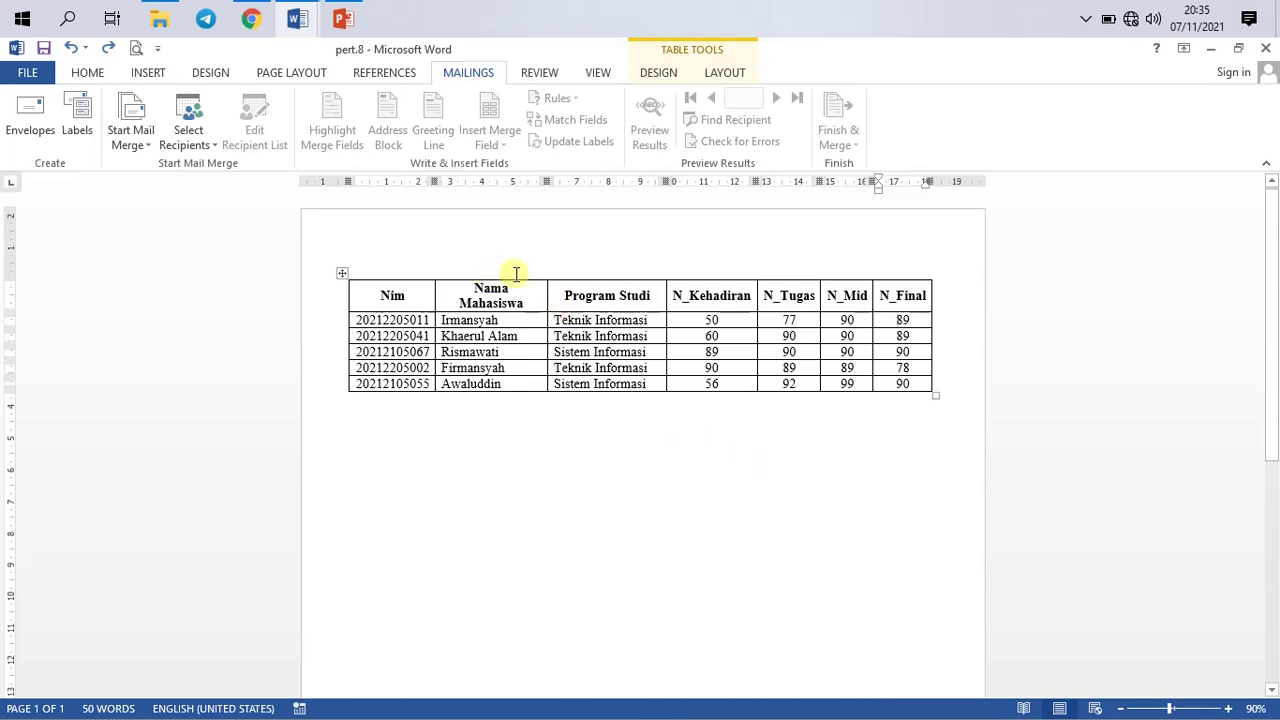
Step: Switch to the Pert.8 PowerPoint presentation and correct the title on slide 2 to "Mail Merge???"
{"action": "left_click", "coordinate": [343, 20]}
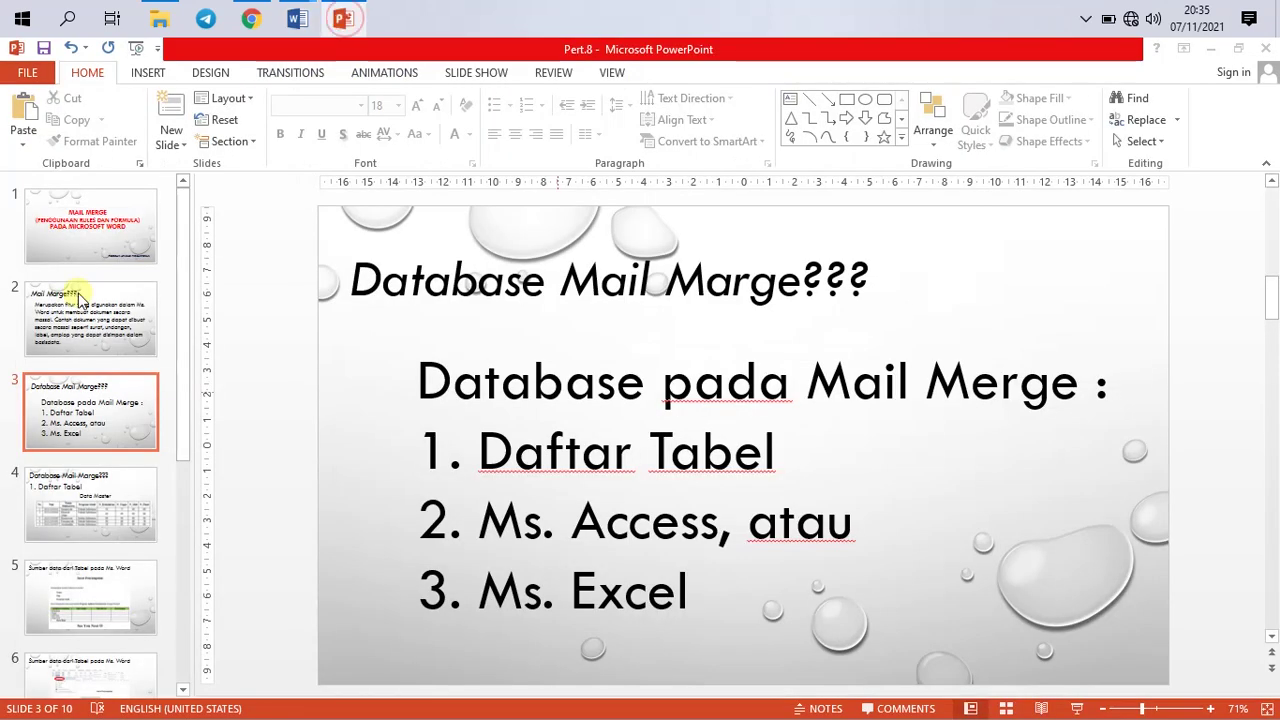
{"action": "key", "text": "Up"}
{"action": "left_click", "coordinate": [733, 289]}
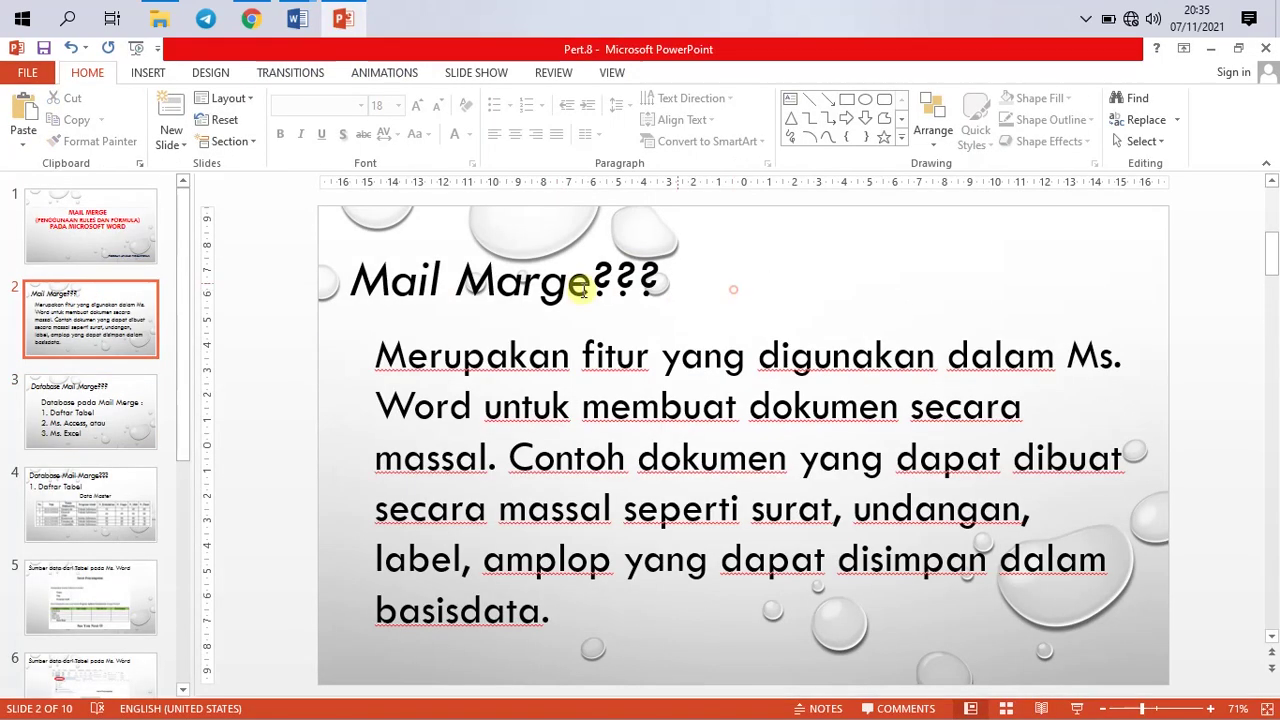
{"action": "left_click", "coordinate": [522, 288]}
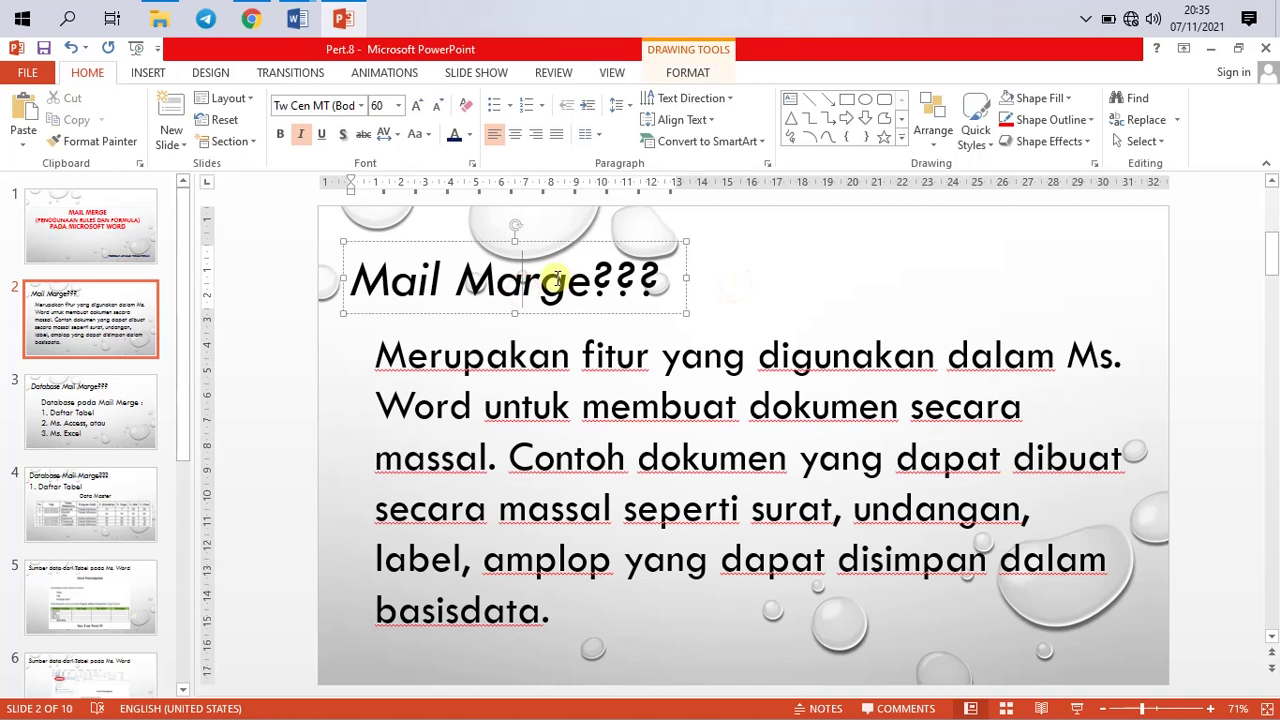
{"action": "key", "text": "BackSpace"}
{"action": "key", "text": "BackSpace"}
{"action": "type", "text": "er"}
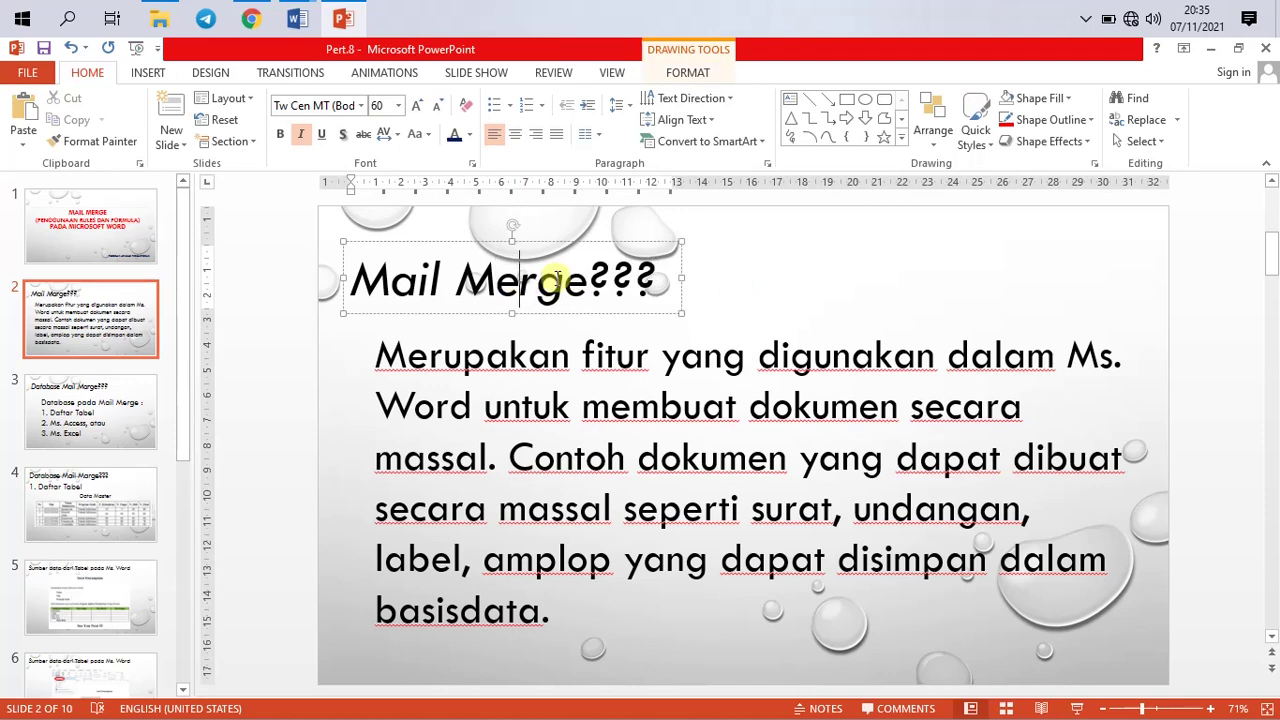
Step: Correct the title on slide 3 to "Database Mail Merge???"
{"action": "left_click", "coordinate": [100, 400]}
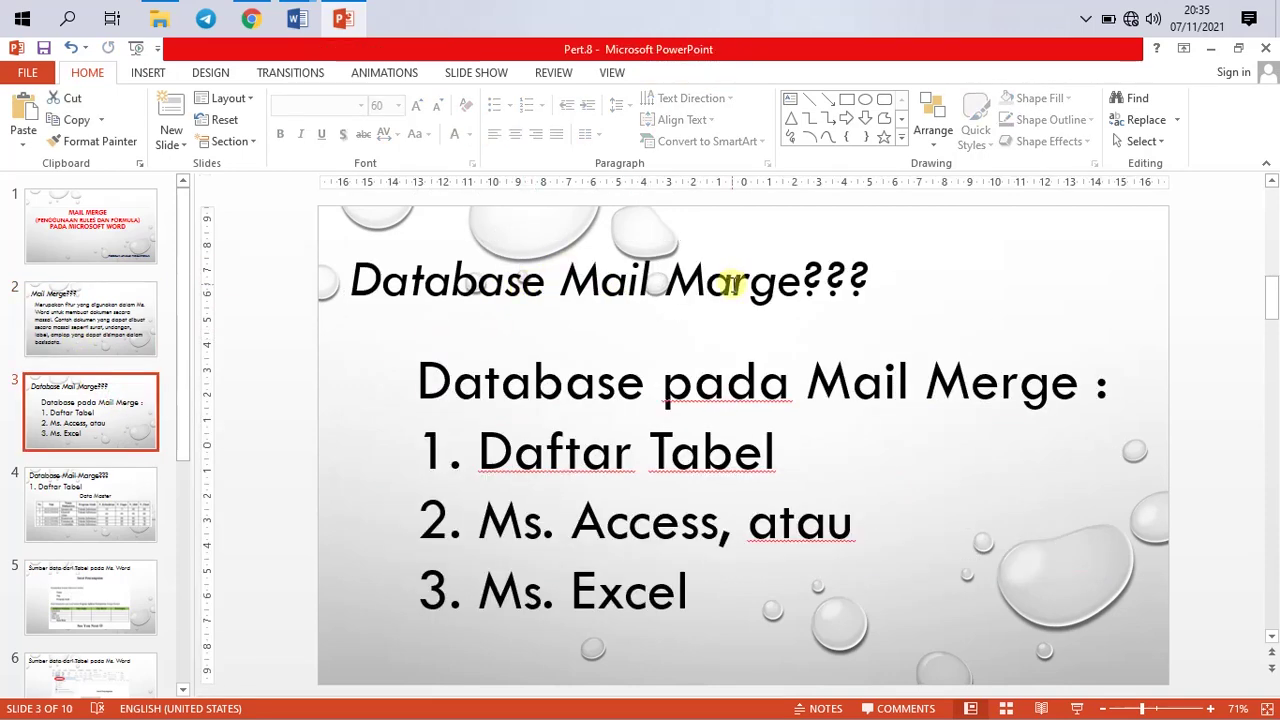
{"action": "left_click", "coordinate": [733, 283]}
{"action": "key", "text": "BackSpace"}
{"action": "type", "text": "e"}
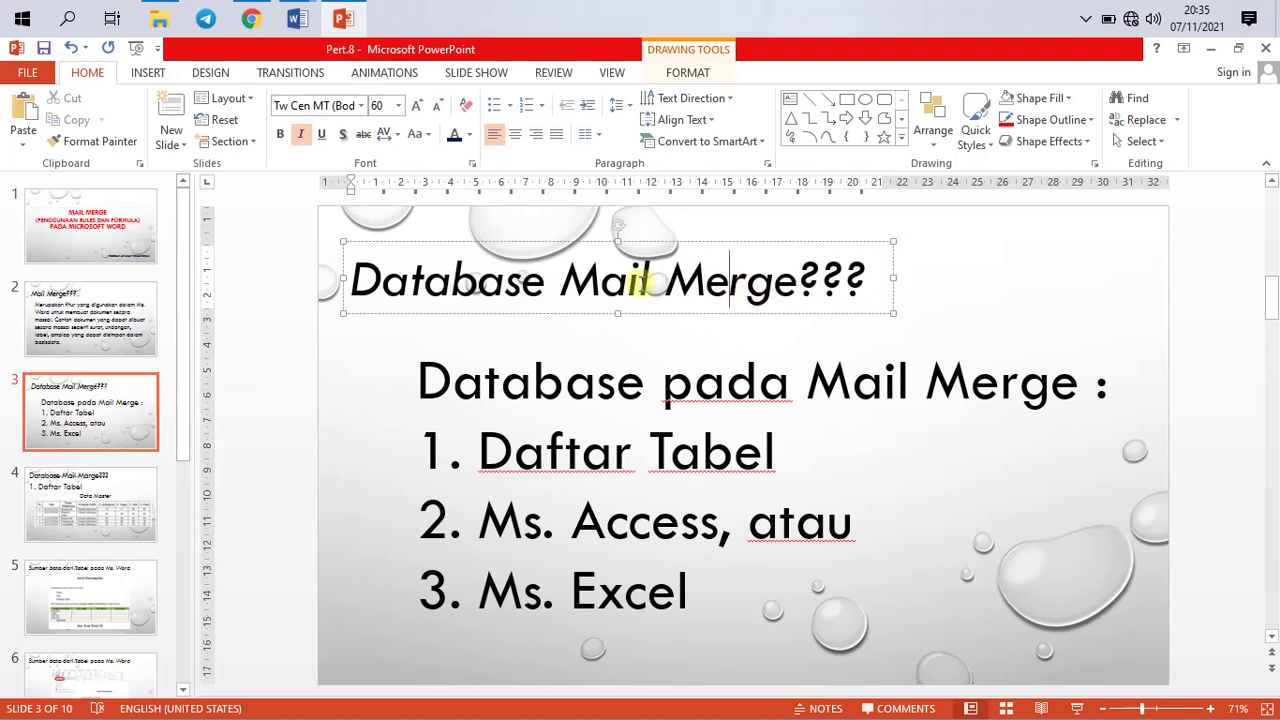
Step: Switch to the pert.8 Word document with the student grade table and save it
{"action": "mouse_move", "coordinate": [297, 20]}
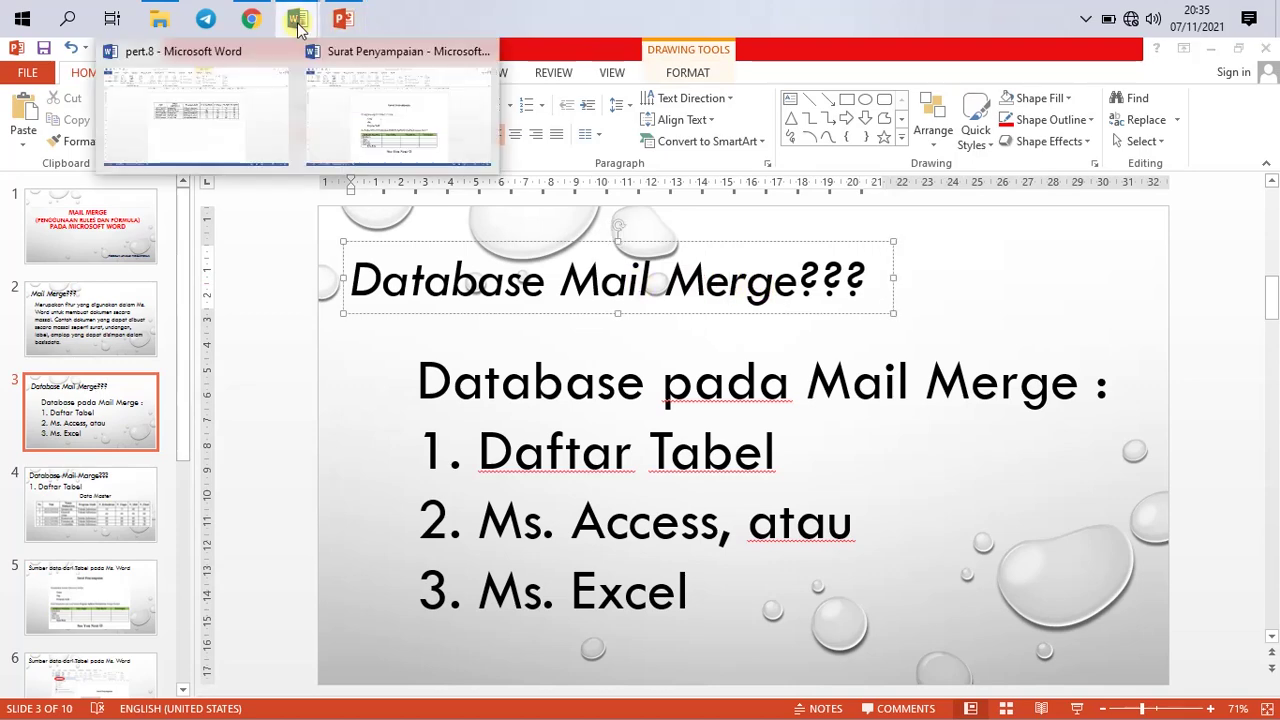
{"action": "left_click", "coordinate": [251, 109]}
{"action": "left_click", "coordinate": [542, 502]}
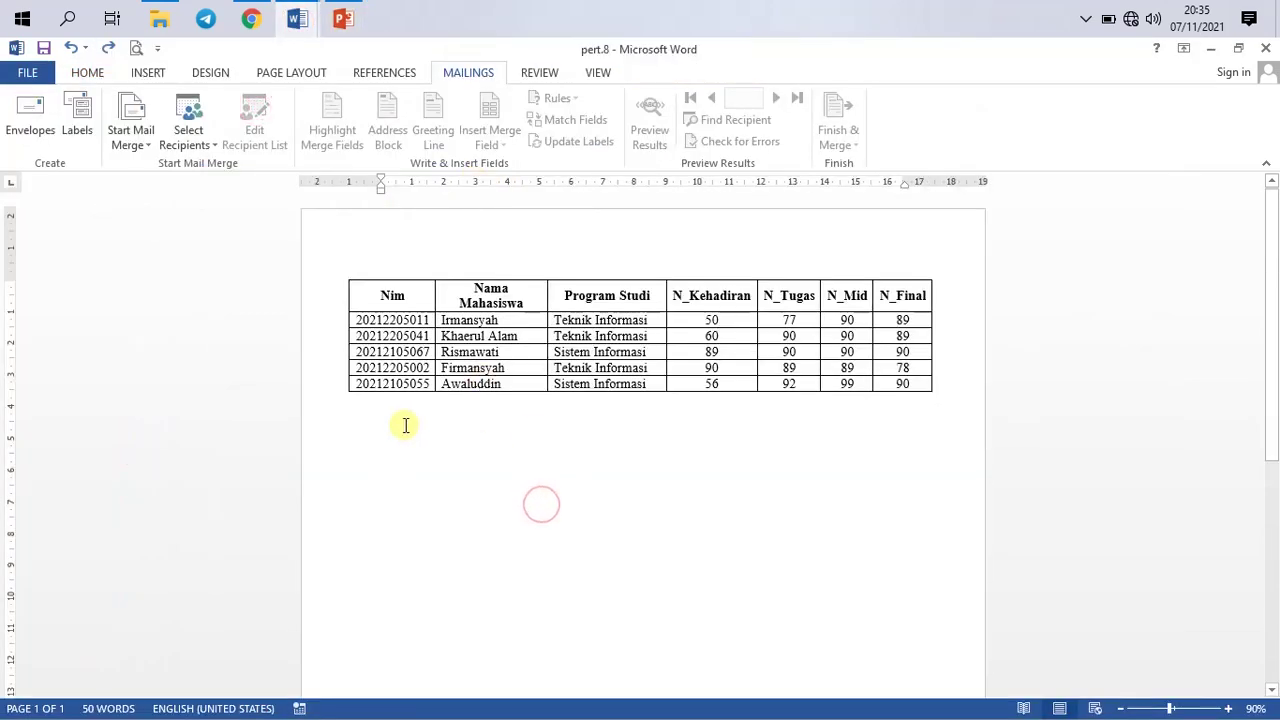
{"action": "mouse_move", "coordinate": [345, 272]}
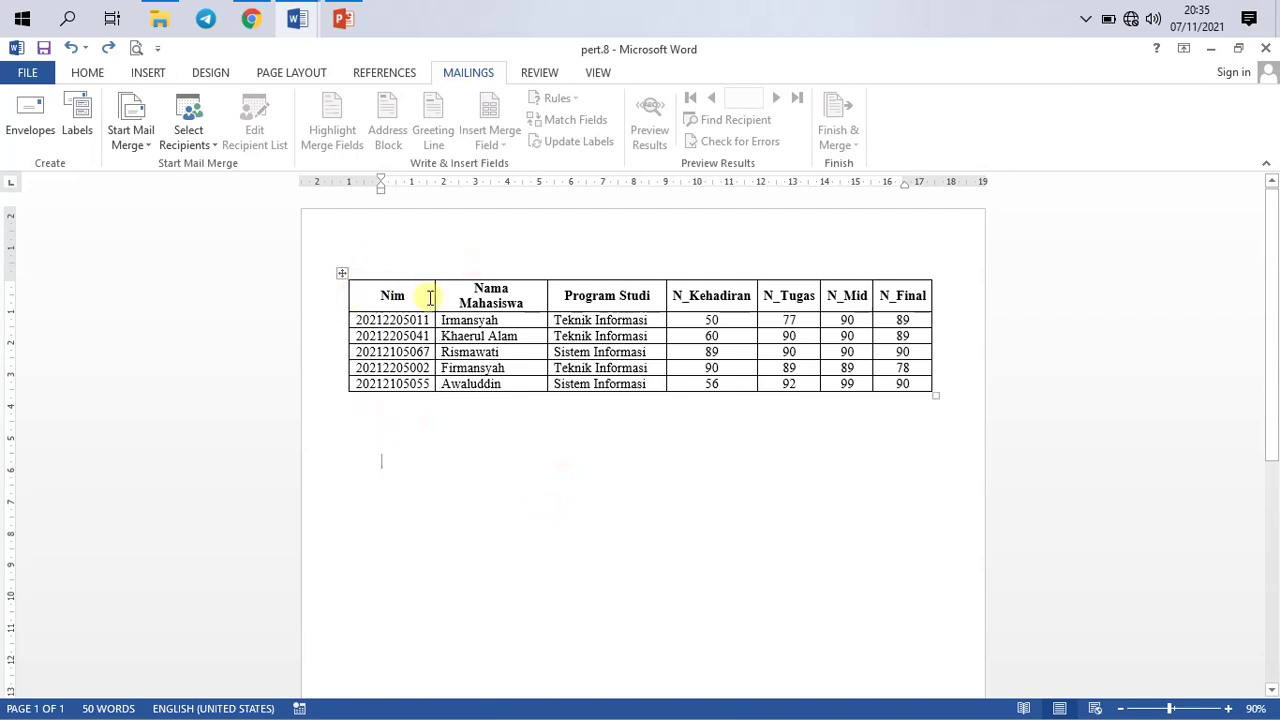
{"action": "left_click_drag", "start_coordinate": [408, 295], "coordinate": [900, 388]}
{"action": "left_click", "coordinate": [603, 460]}
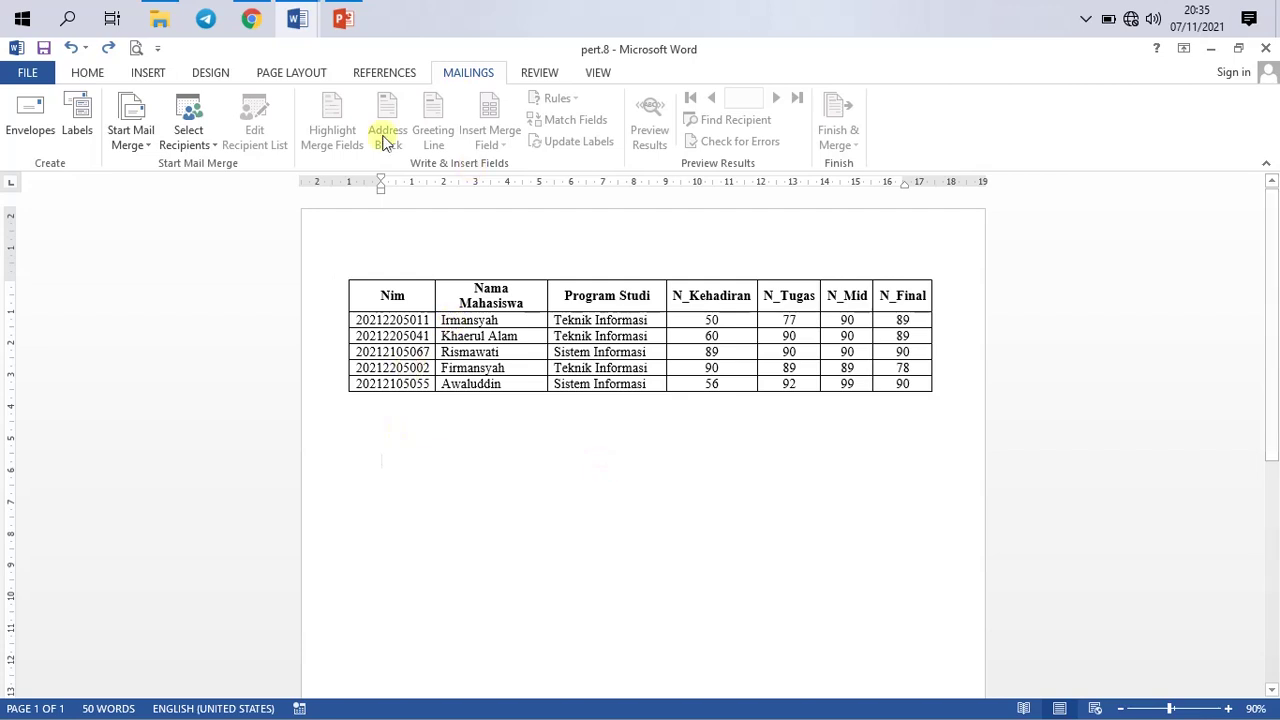
{"action": "left_click", "coordinate": [42, 48]}
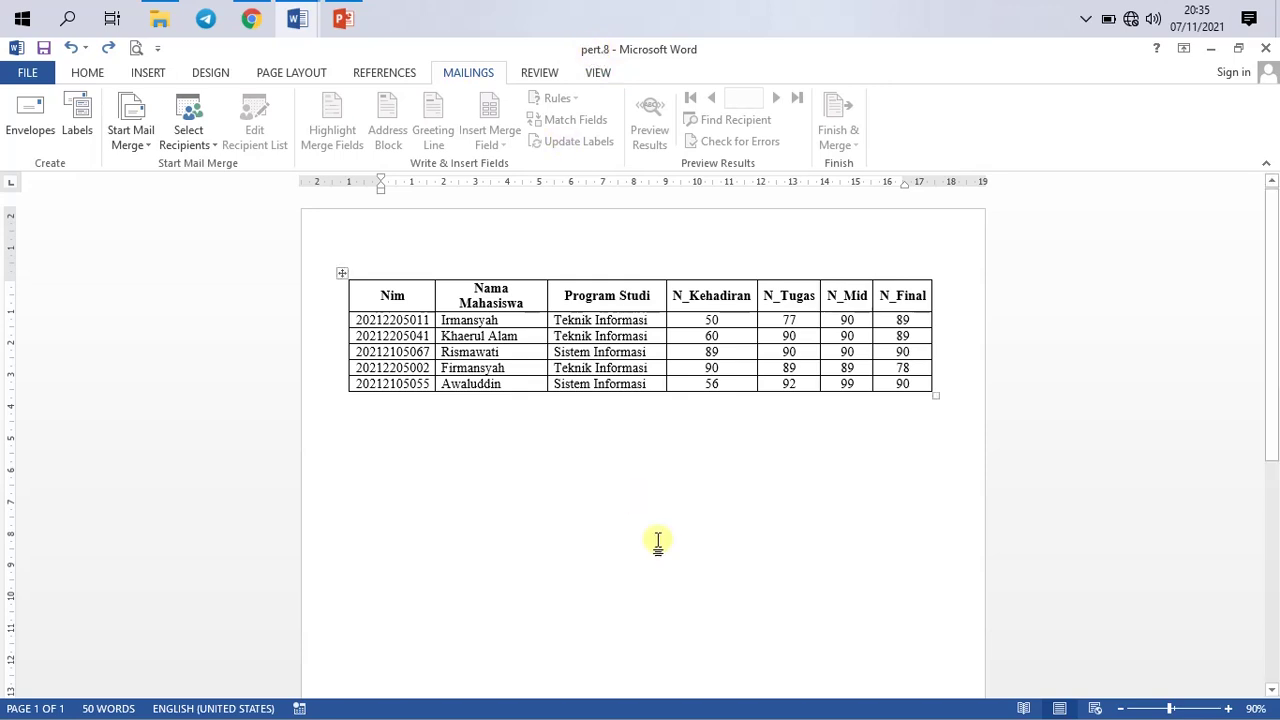
{"action": "left_click_drag", "start_coordinate": [418, 322], "coordinate": [904, 393]}
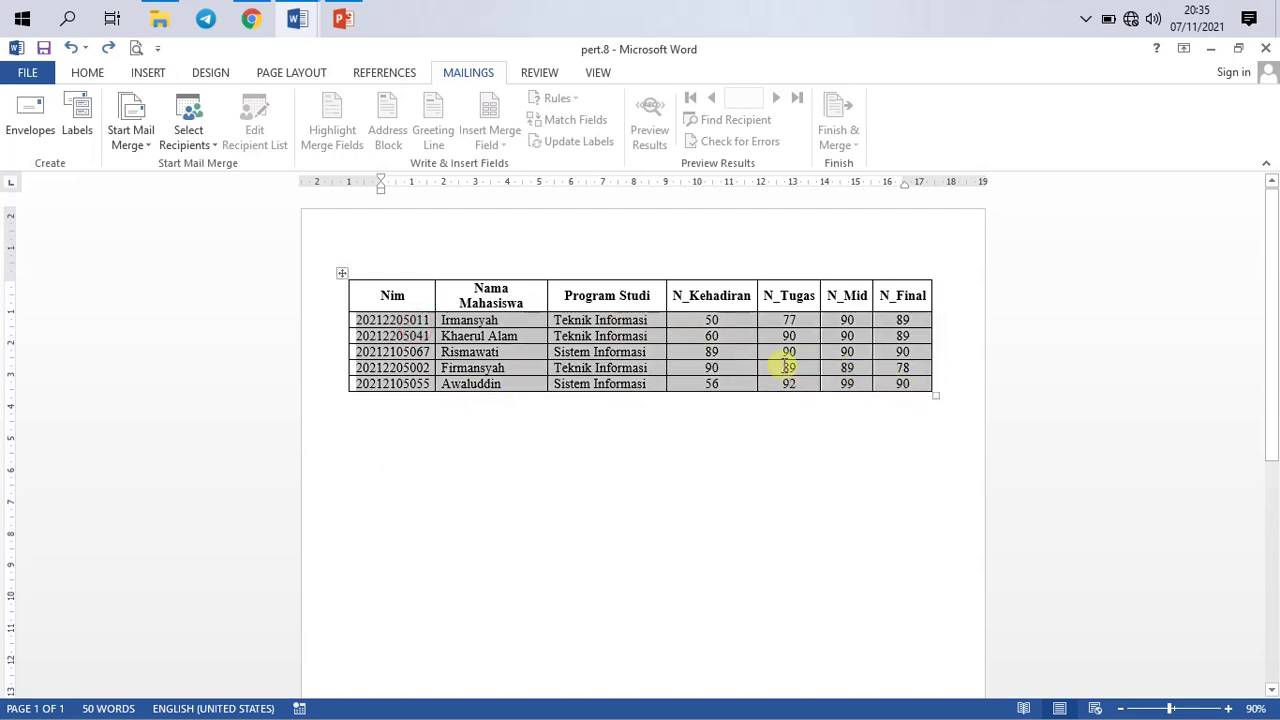
{"action": "left_click", "coordinate": [743, 352]}
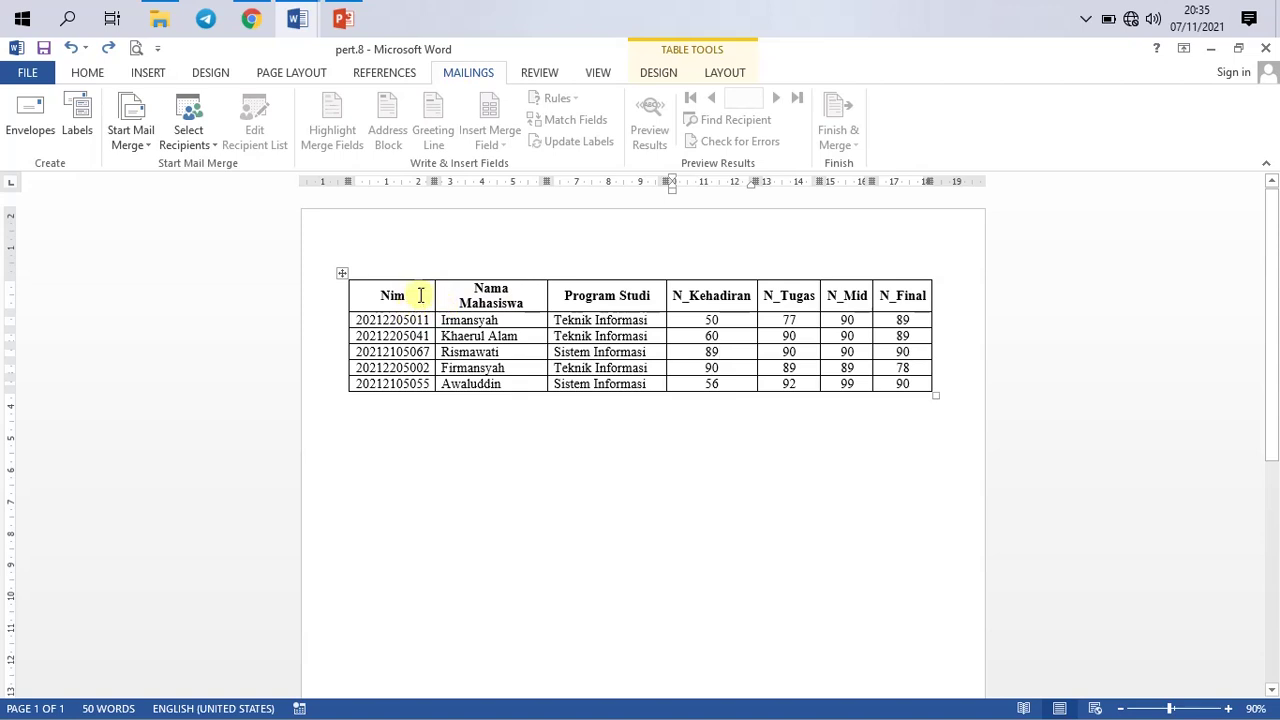
{"action": "left_click_drag", "start_coordinate": [420, 294], "coordinate": [912, 300]}
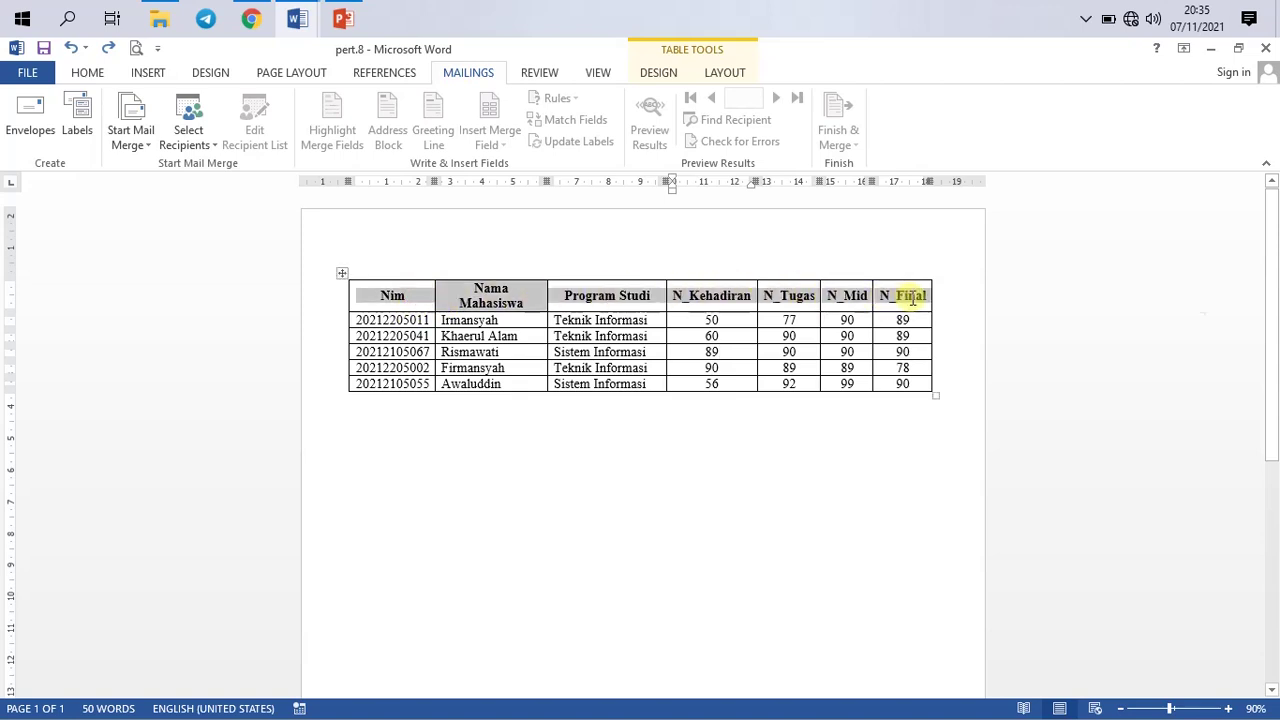
{"action": "left_click", "coordinate": [613, 302]}
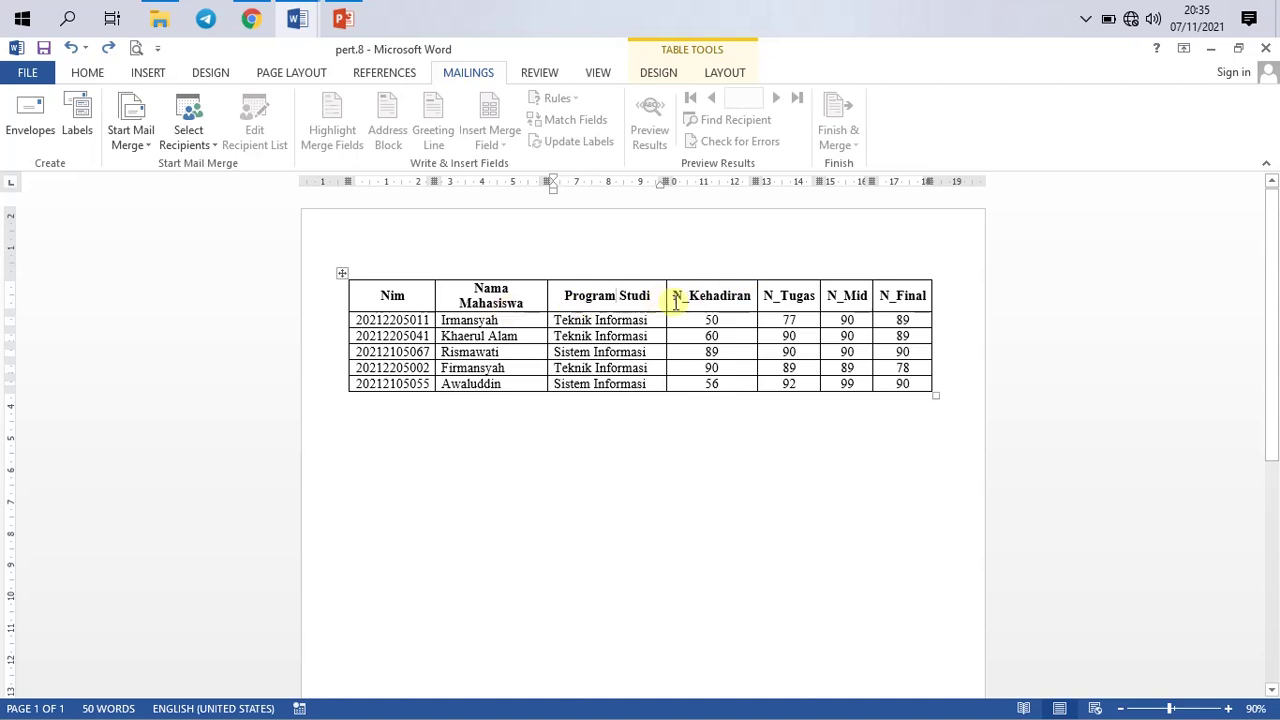
{"action": "left_click", "coordinate": [405, 303]}
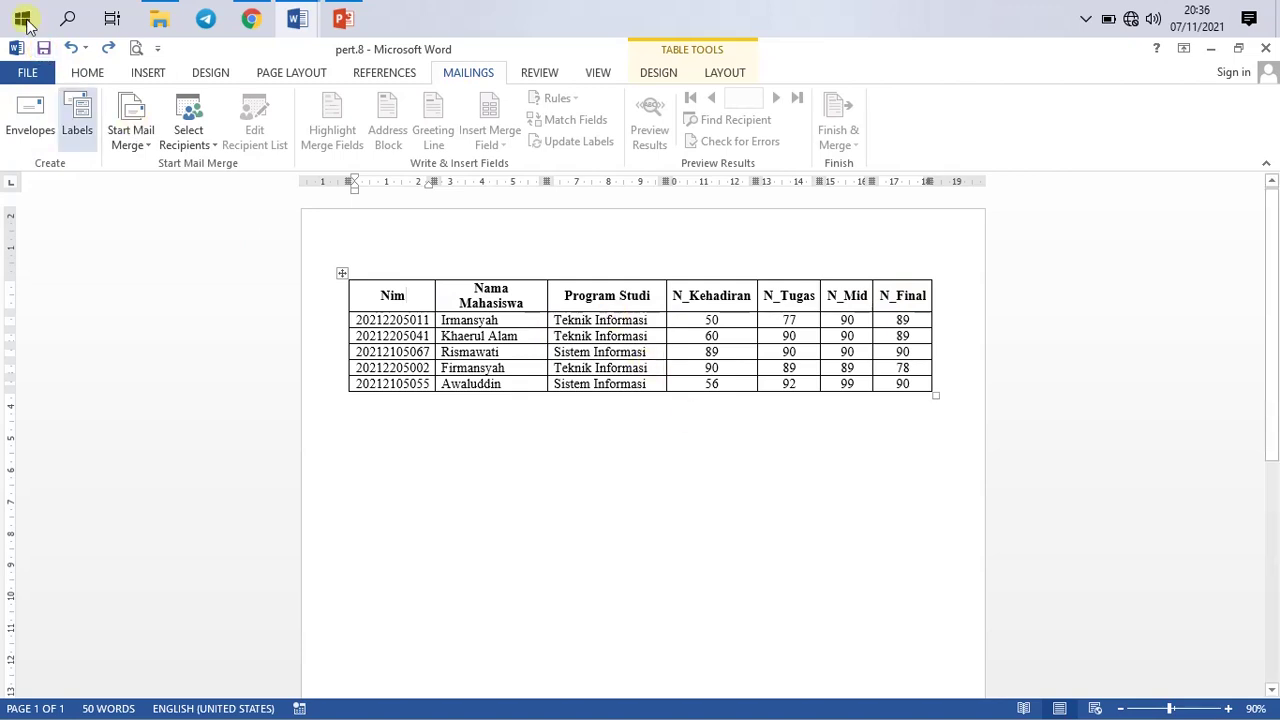
Step: Close the pert.8 data document and switch to the Surat Penyampaian document in Word
{"action": "left_click", "coordinate": [1266, 51]}
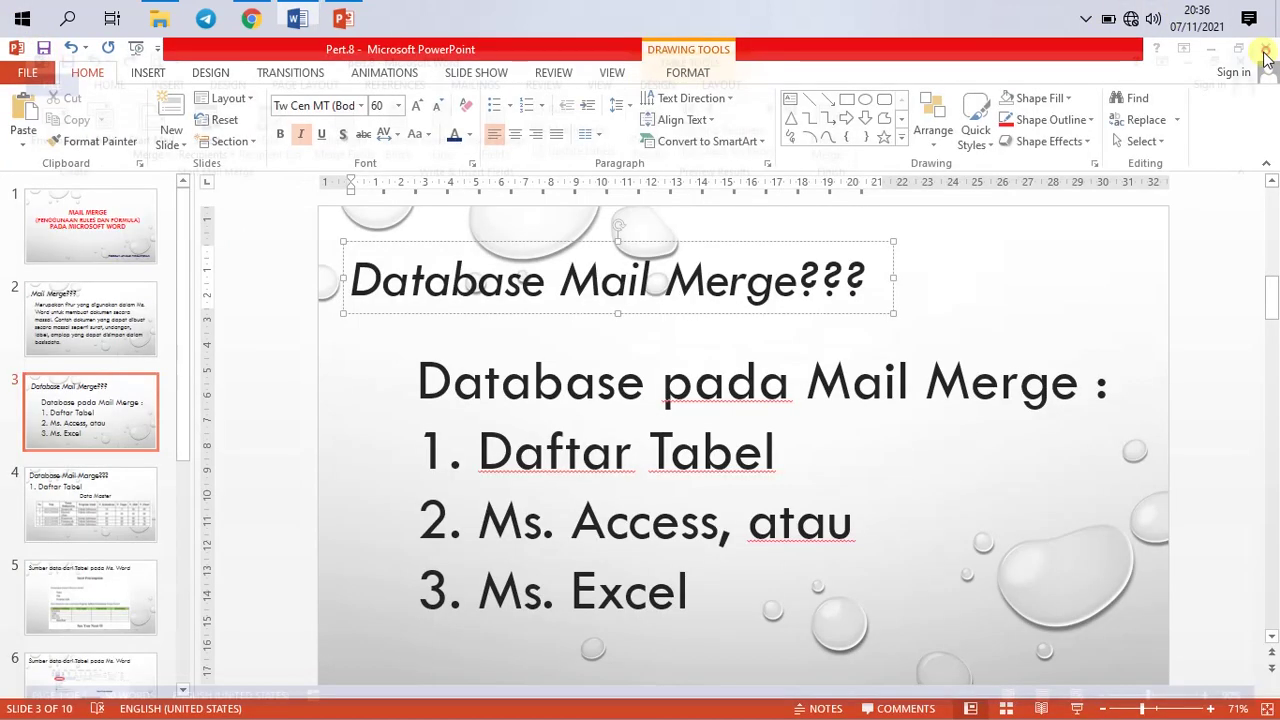
{"action": "left_click", "coordinate": [295, 19]}
{"action": "left_click", "coordinate": [678, 378]}
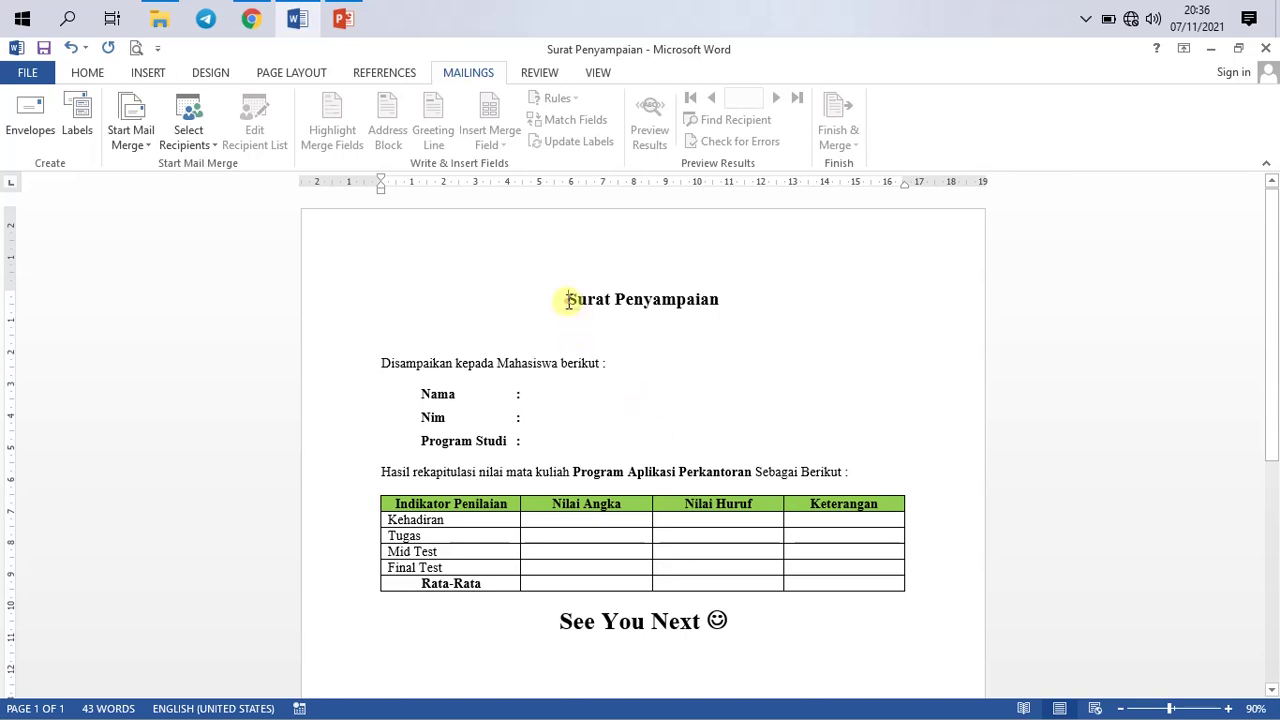
Step: Examine the Surat Penyampaian letter from its heading through the student detail lines and grade table to the closing text
{"action": "left_click_drag", "start_coordinate": [568, 300], "coordinate": [651, 472]}
{"action": "left_click", "coordinate": [651, 484]}
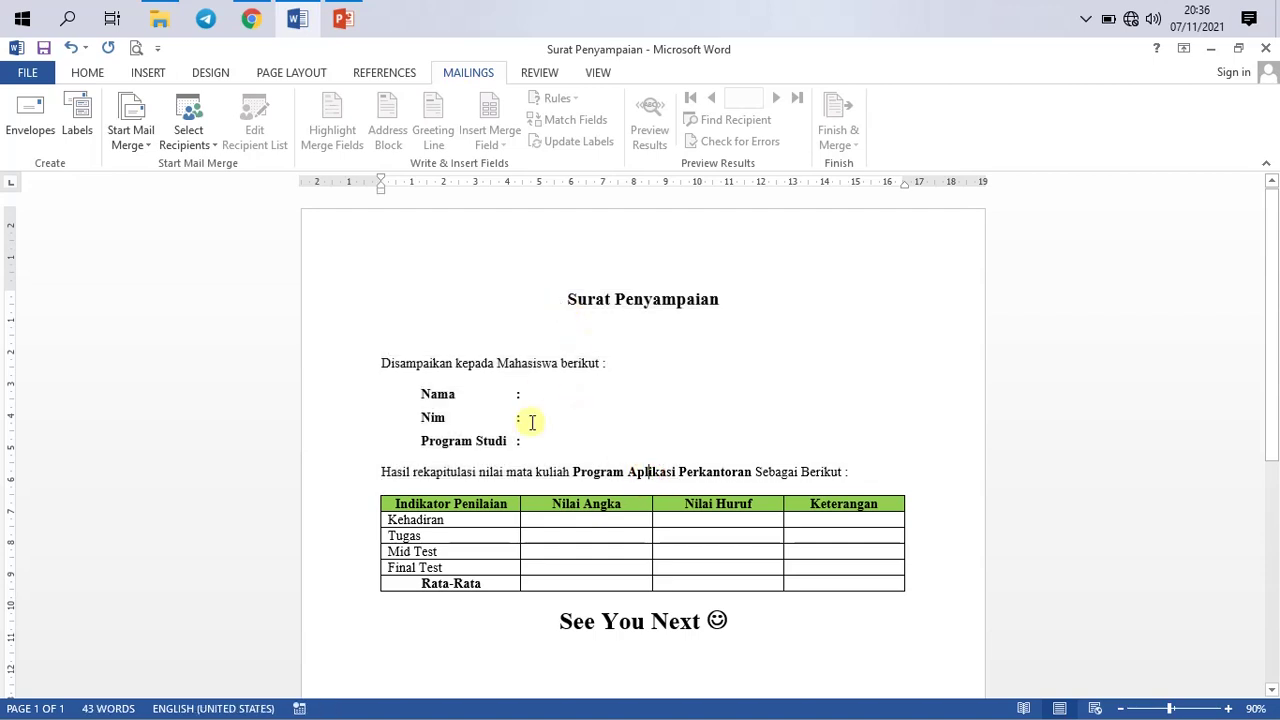
{"action": "left_click_drag", "start_coordinate": [566, 305], "coordinate": [749, 657]}
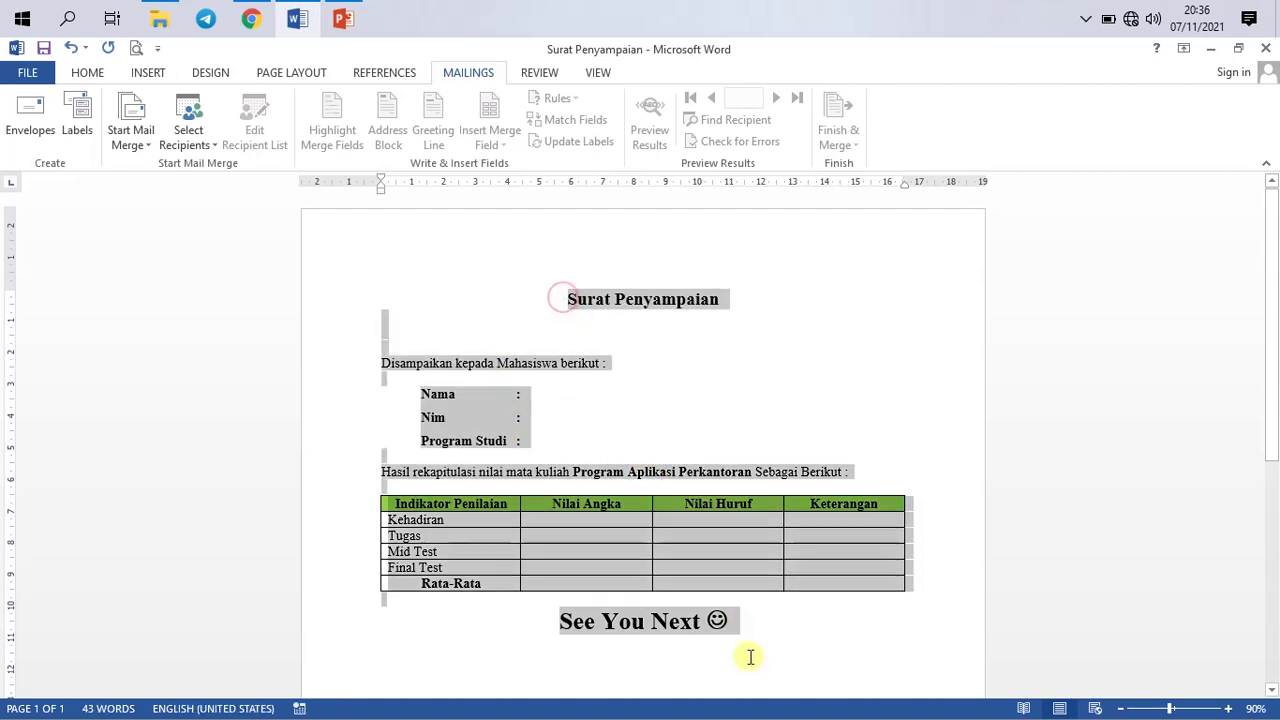
{"action": "left_click", "coordinate": [638, 633]}
{"action": "left_click_drag", "start_coordinate": [552, 297], "coordinate": [768, 627]}
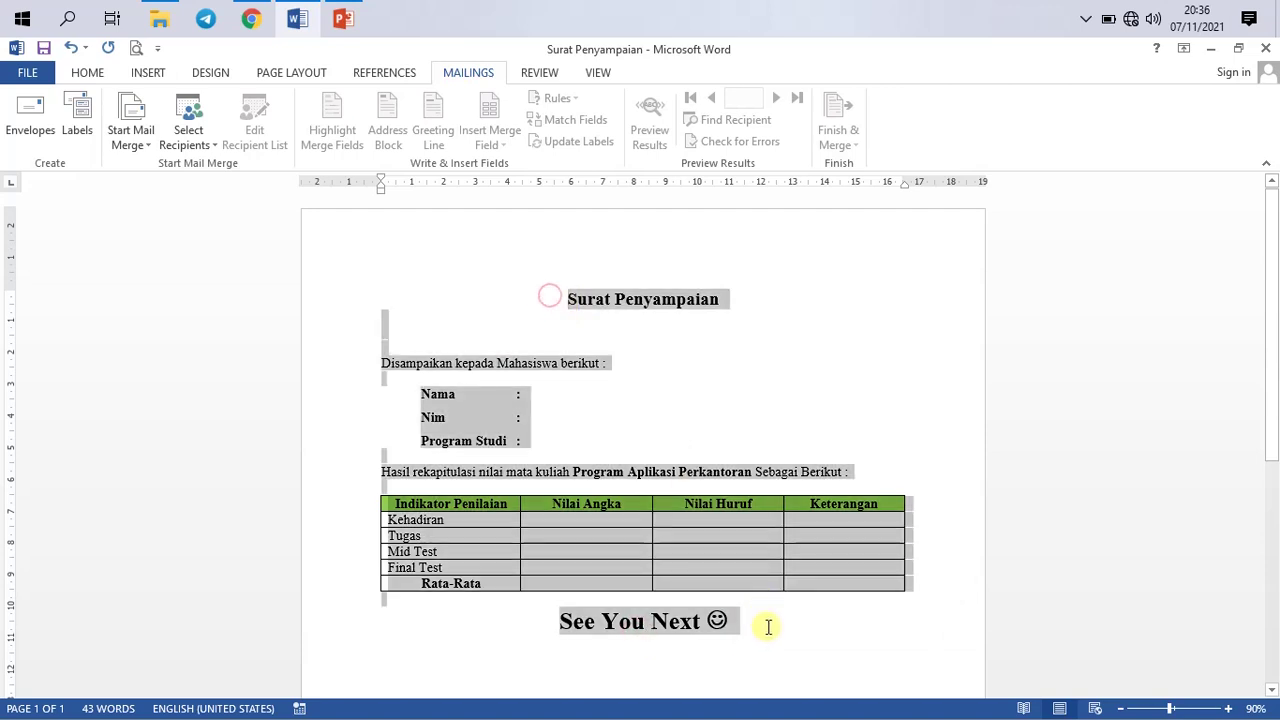
{"action": "left_click", "coordinate": [646, 640]}
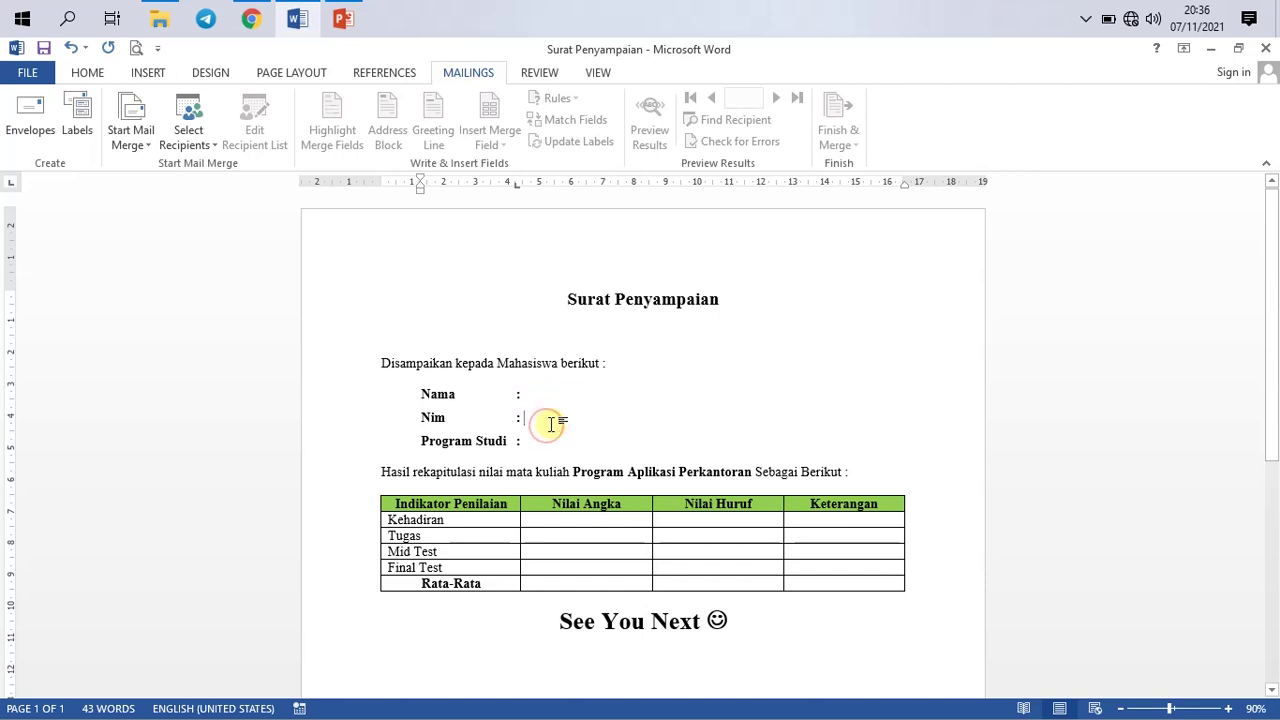
{"action": "left_click_drag", "start_coordinate": [574, 470], "coordinate": [737, 474]}
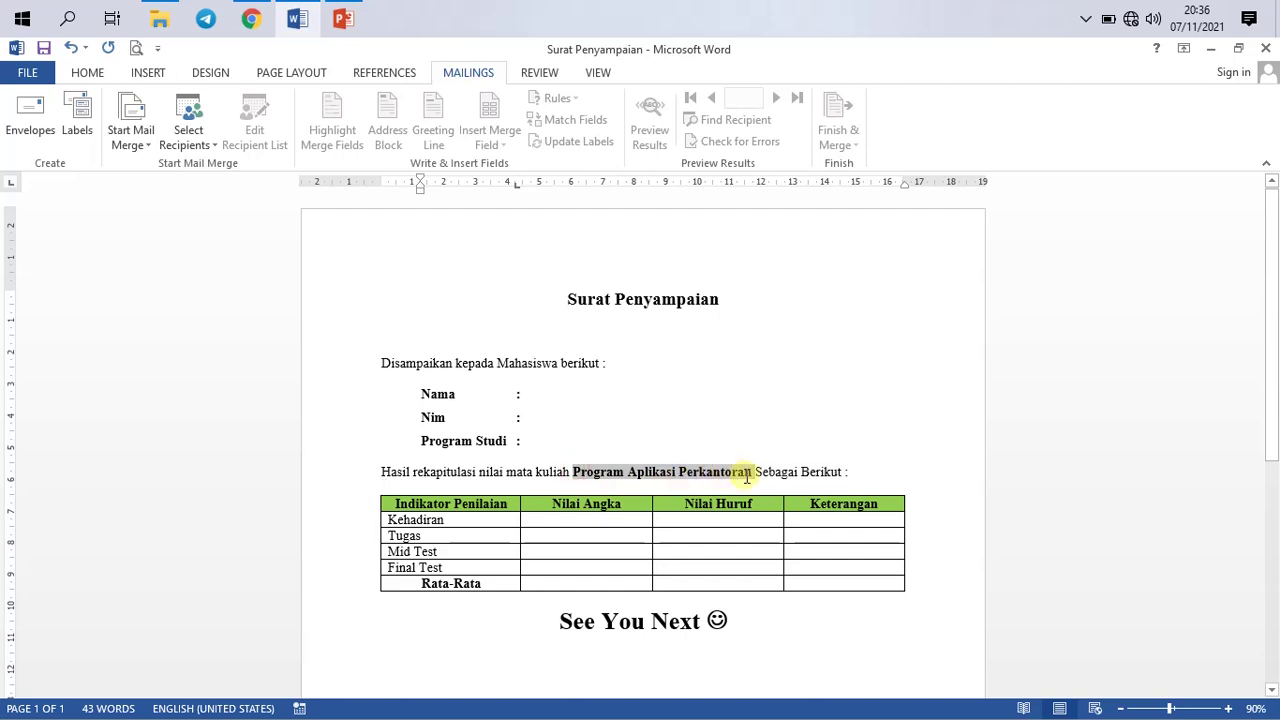
{"action": "left_click", "coordinate": [694, 468]}
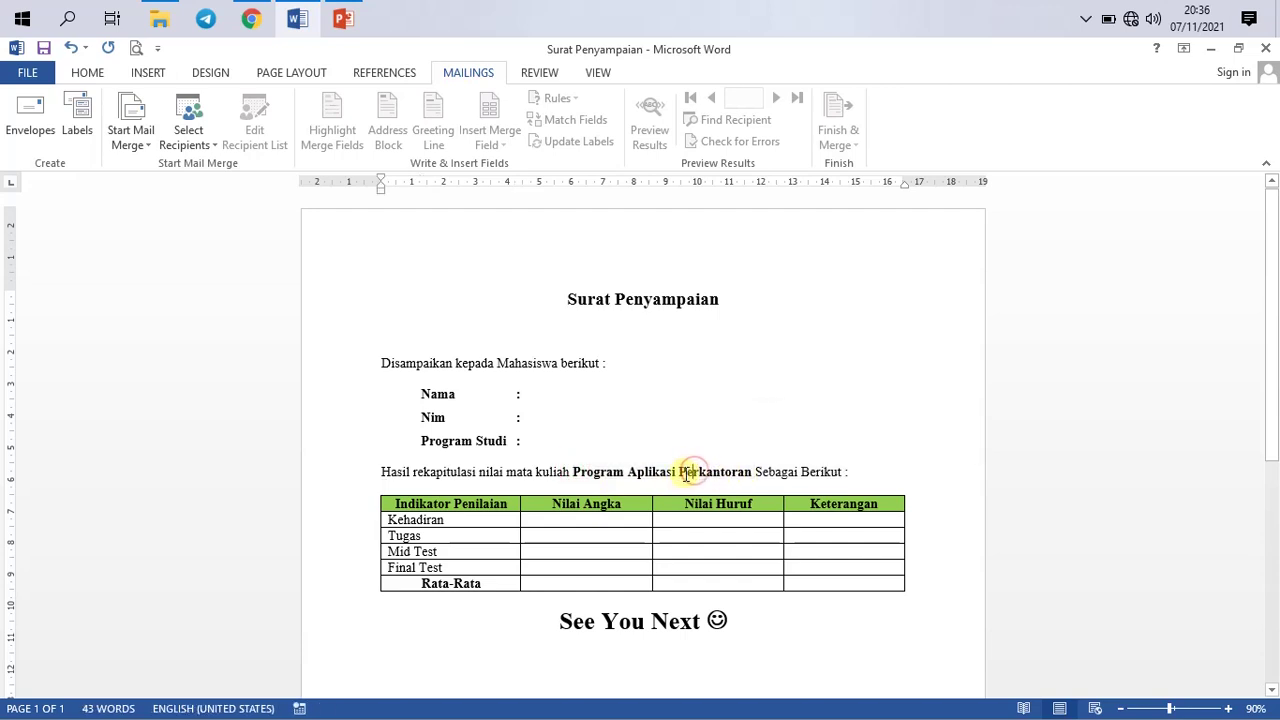
{"action": "left_click_drag", "start_coordinate": [560, 297], "coordinate": [573, 641]}
{"action": "left_click", "coordinate": [573, 641]}
{"action": "left_click", "coordinate": [544, 396]}
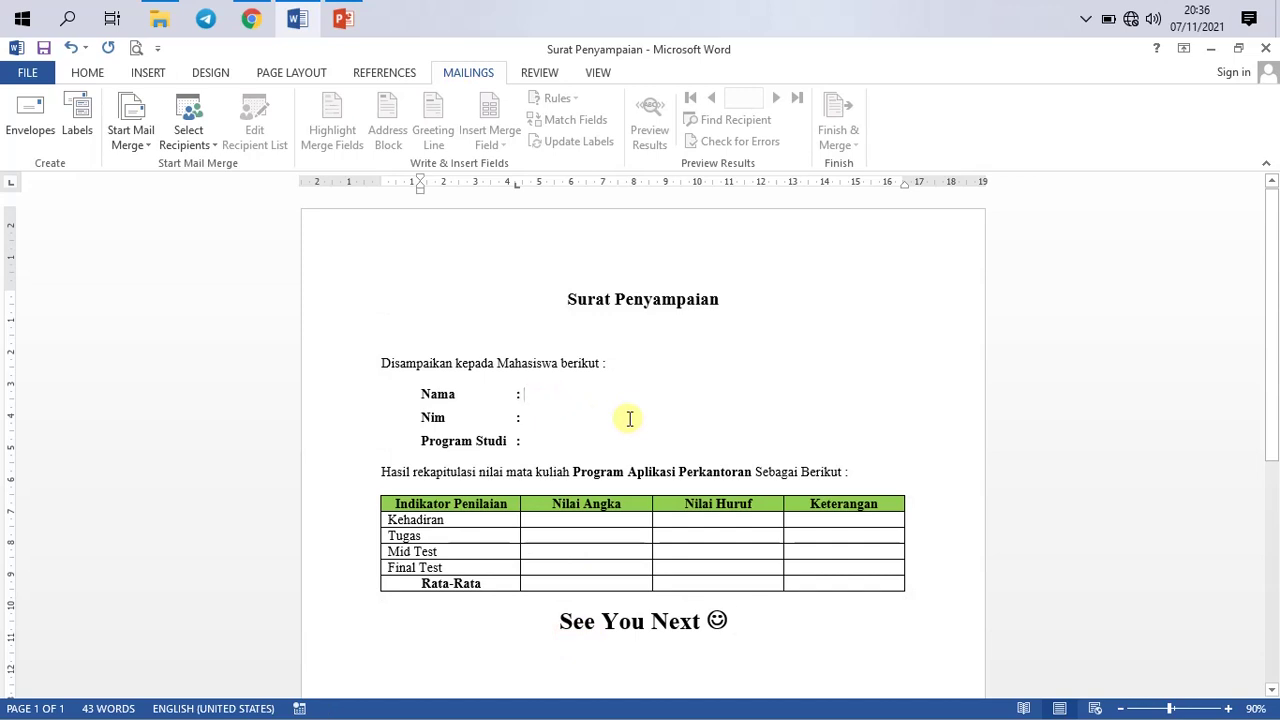
{"action": "left_click_drag", "start_coordinate": [566, 297], "coordinate": [754, 631]}
{"action": "left_click", "coordinate": [641, 625]}
{"action": "scroll", "coordinate": [680, 600], "scroll_direction": "down", "scroll_amount": 5}
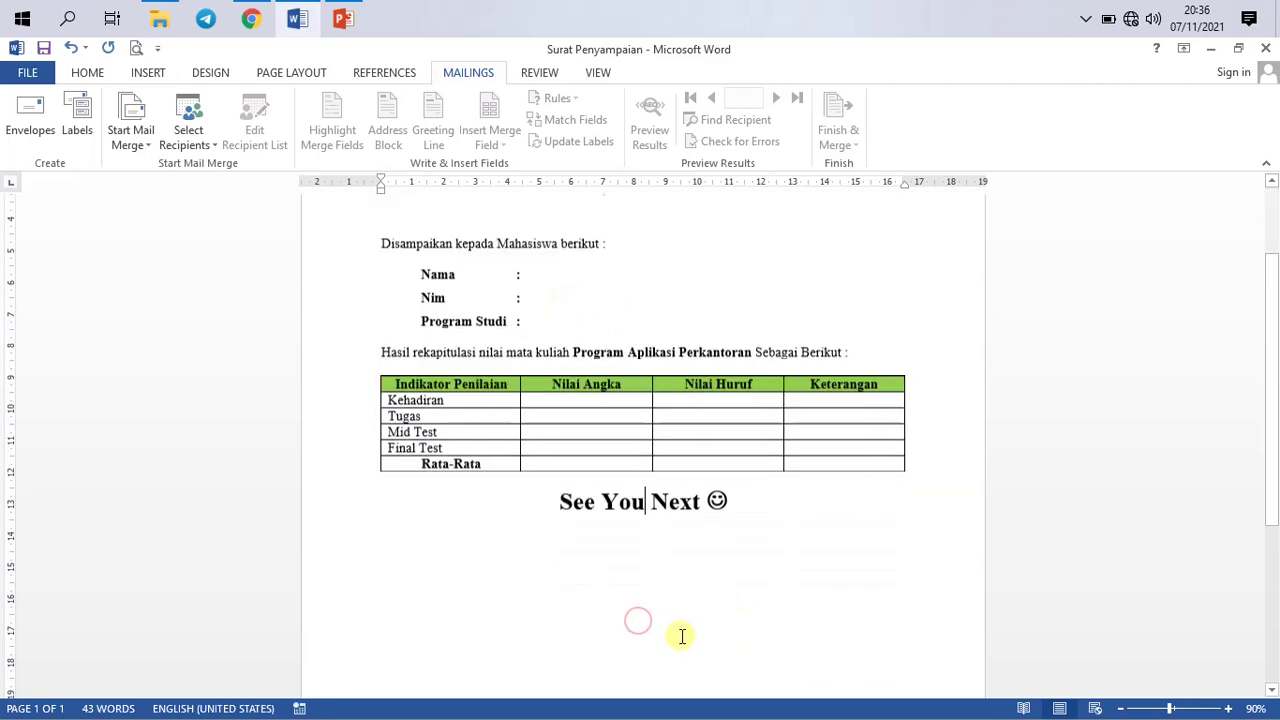
{"action": "scroll", "coordinate": [683, 555], "scroll_direction": "up", "scroll_amount": 5}
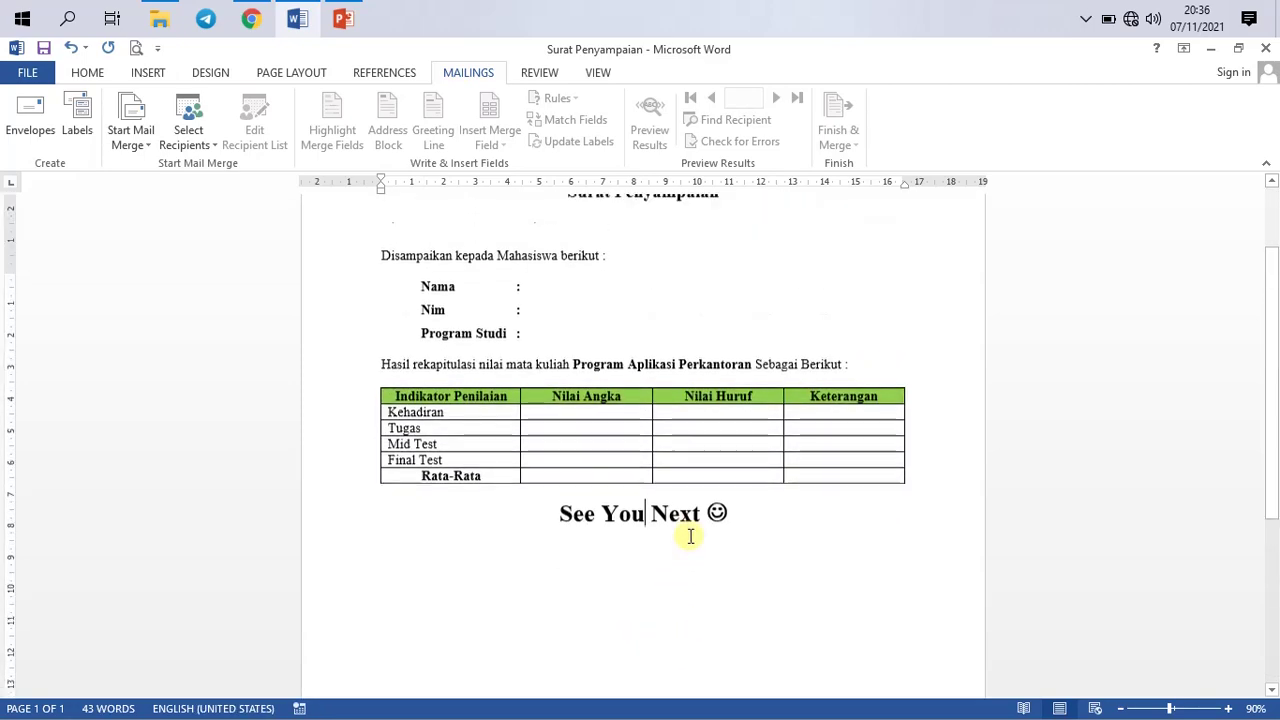
{"action": "scroll", "coordinate": [663, 402], "scroll_direction": "down", "scroll_amount": 4}
{"action": "scroll", "coordinate": [665, 400], "scroll_direction": "up", "scroll_amount": 1}
{"action": "scroll", "coordinate": [665, 400], "scroll_direction": "up", "scroll_amount": 3}
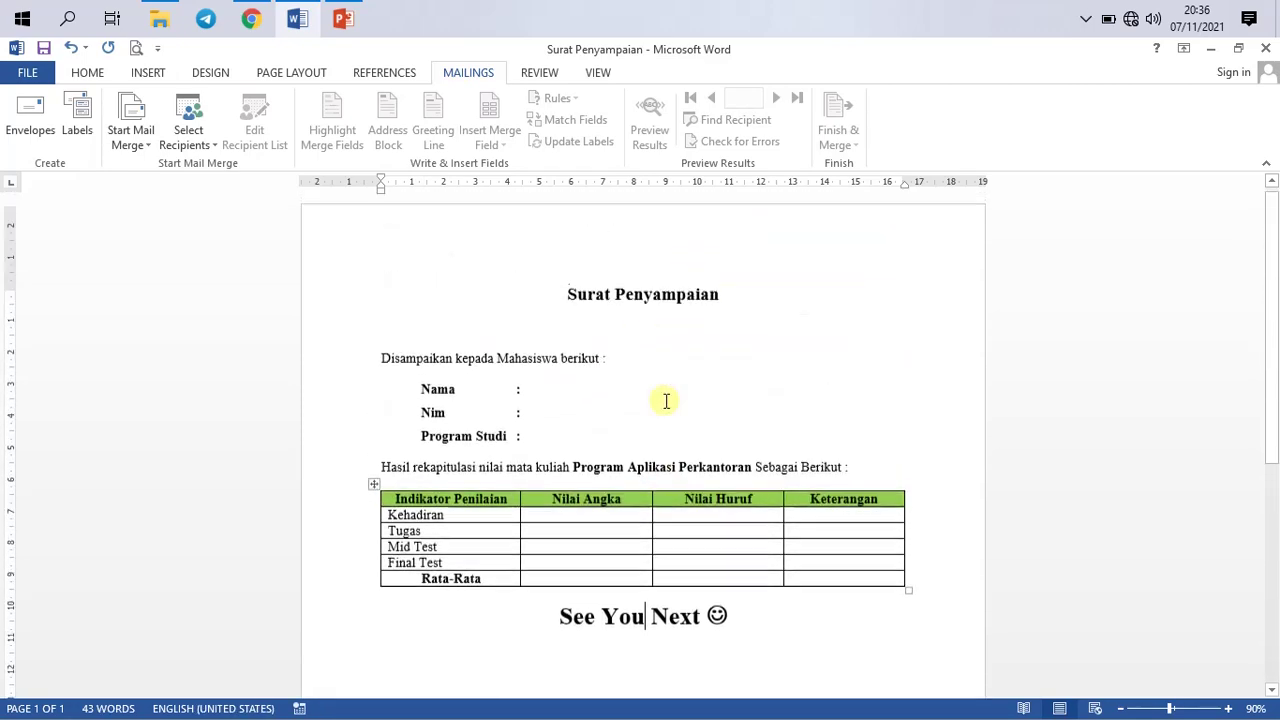
{"action": "left_click_drag", "start_coordinate": [585, 323], "coordinate": [714, 620]}
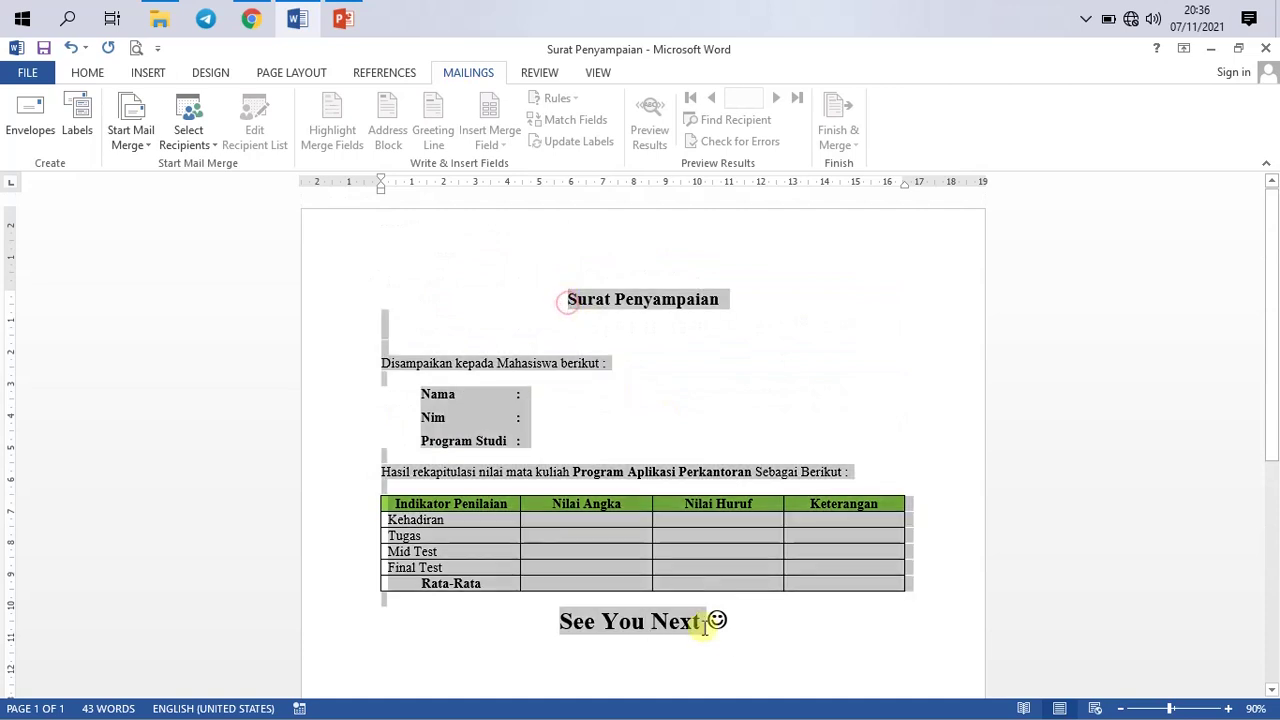
{"action": "scroll", "coordinate": [680, 620], "scroll_direction": "down", "scroll_amount": 3}
{"action": "left_click", "coordinate": [652, 504]}
{"action": "scroll", "coordinate": [657, 490], "scroll_direction": "down", "scroll_amount": 3}
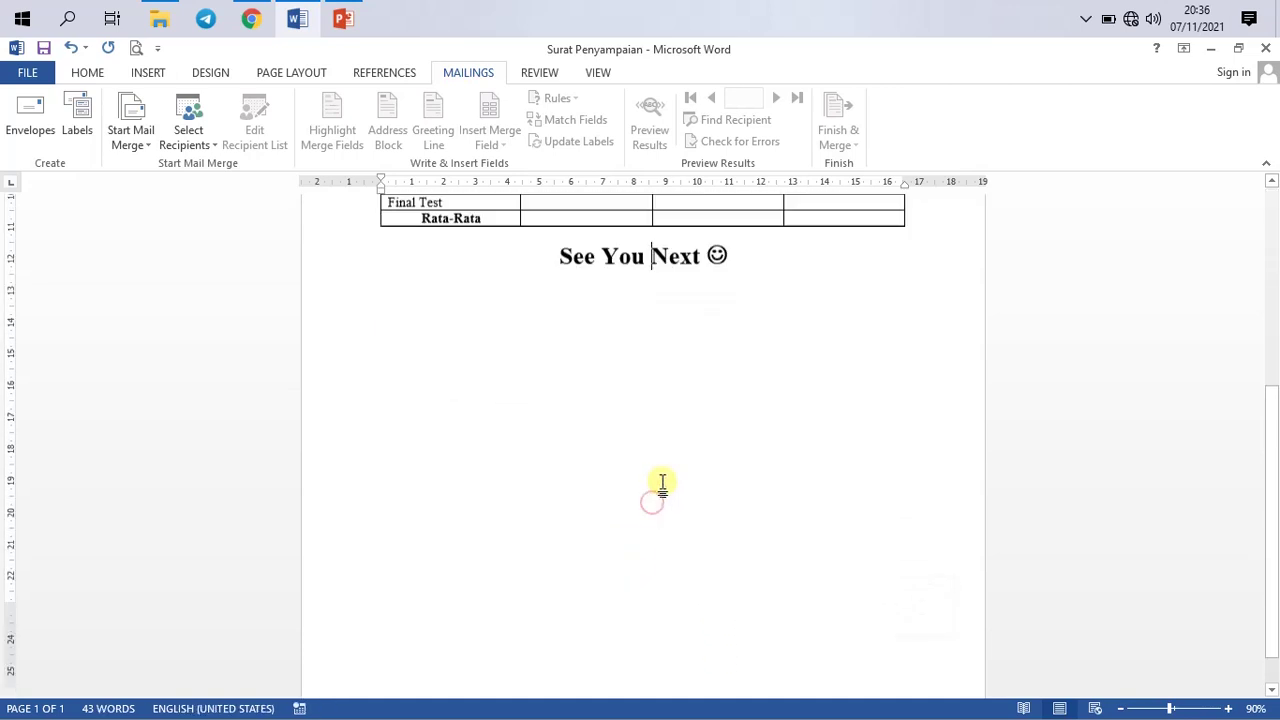
{"action": "scroll", "coordinate": [672, 480], "scroll_direction": "up", "scroll_amount": 4}
{"action": "scroll", "coordinate": [673, 480], "scroll_direction": "up", "scroll_amount": 2}
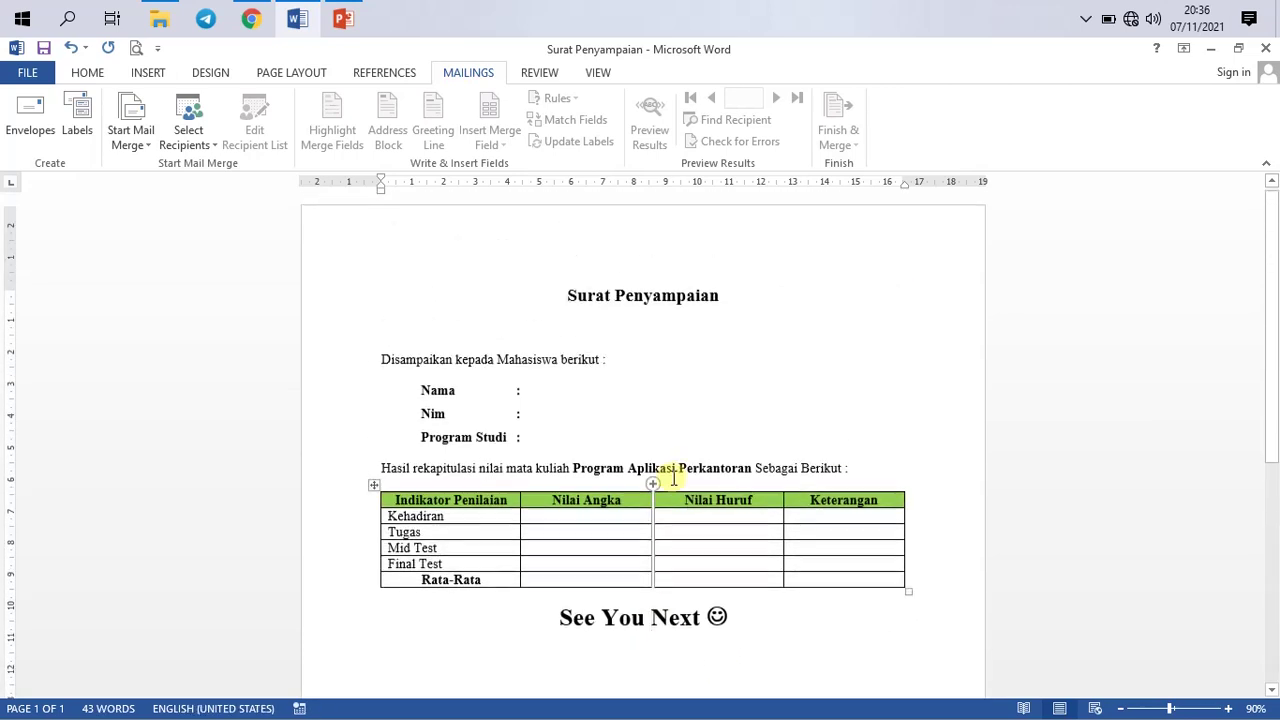
{"action": "left_click", "coordinate": [646, 370]}
{"action": "left_click_drag", "start_coordinate": [559, 283], "coordinate": [786, 706]}
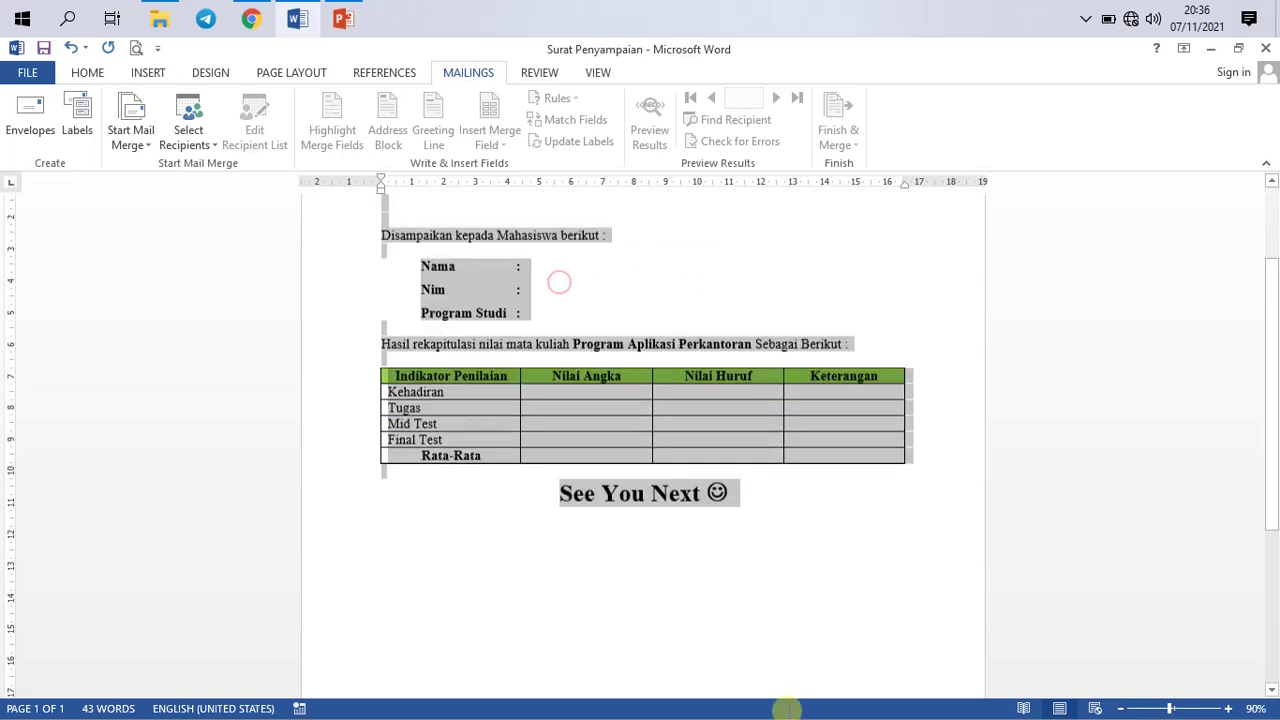
{"action": "left_click", "coordinate": [708, 488]}
{"action": "scroll", "coordinate": [566, 323], "scroll_direction": "up", "scroll_amount": 3}
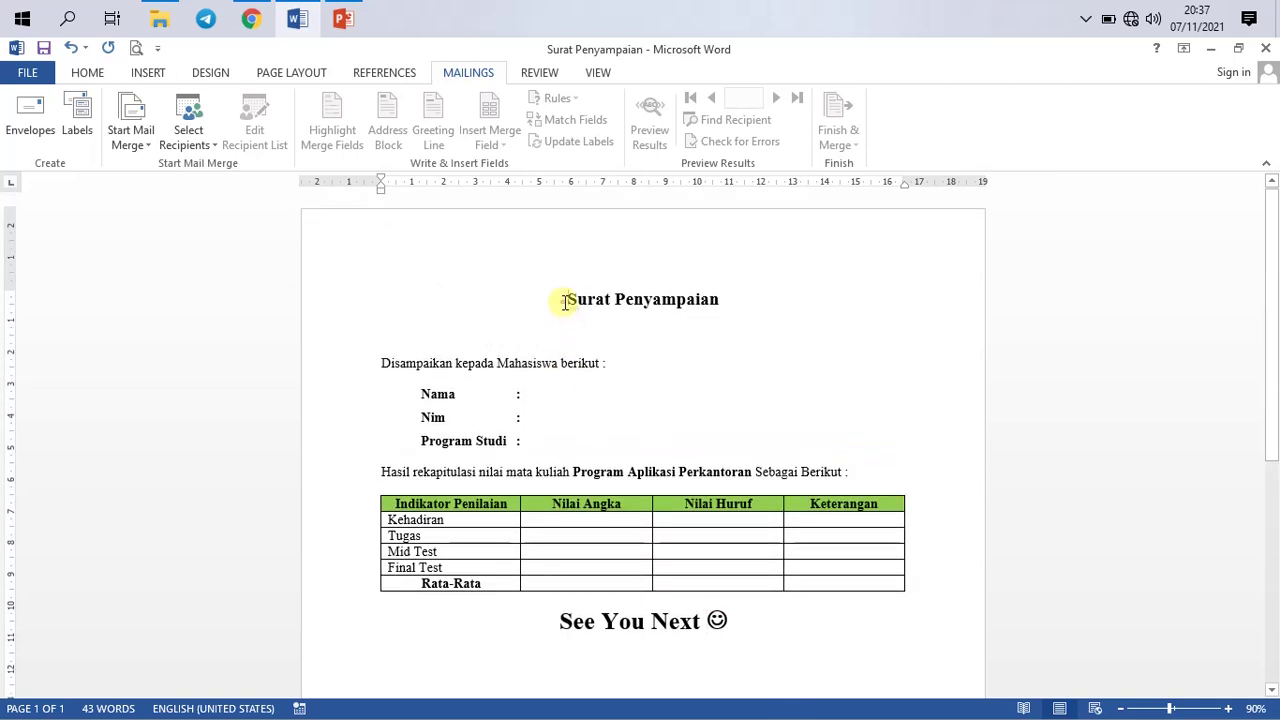
Step: Review the full Surat Penyampaian letter from its title through the grade table to the See You Next line
{"action": "left_click_drag", "start_coordinate": [565, 301], "coordinate": [652, 531]}
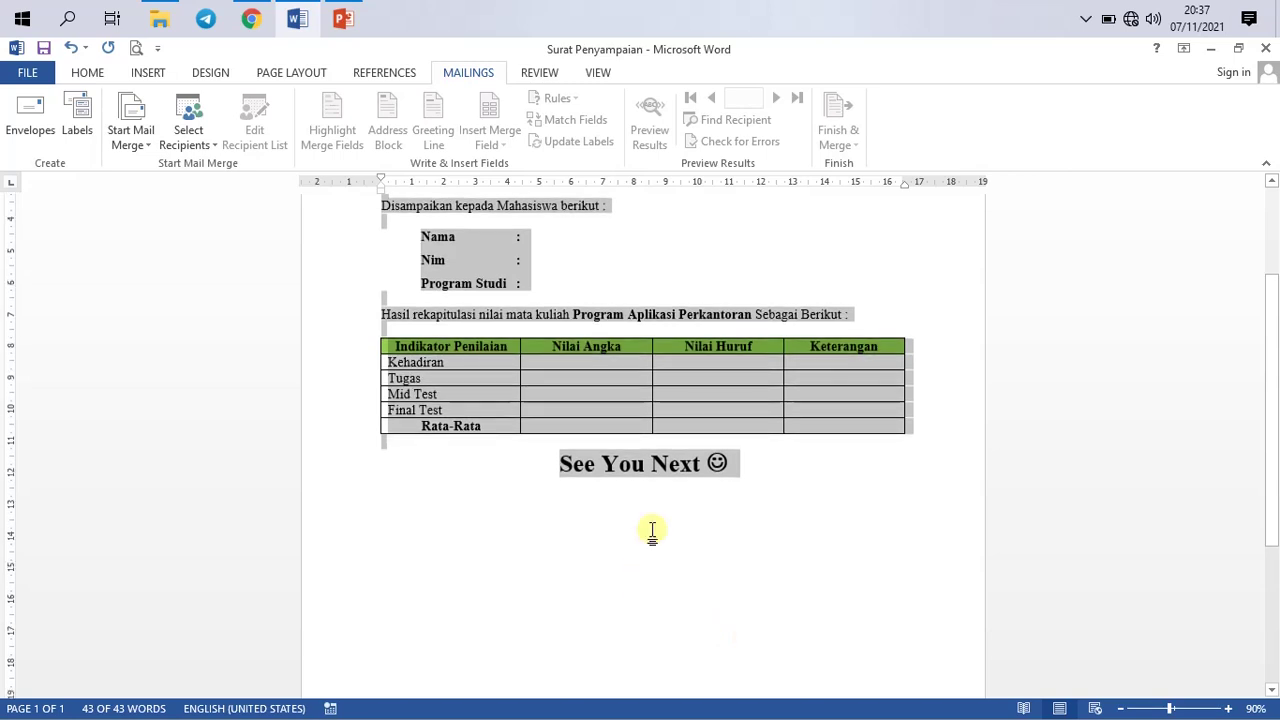
{"action": "scroll", "coordinate": [656, 532], "scroll_direction": "down", "scroll_amount": 3}
{"action": "scroll", "coordinate": [660, 534], "scroll_direction": "up", "scroll_amount": 3}
{"action": "left_click", "coordinate": [682, 543]}
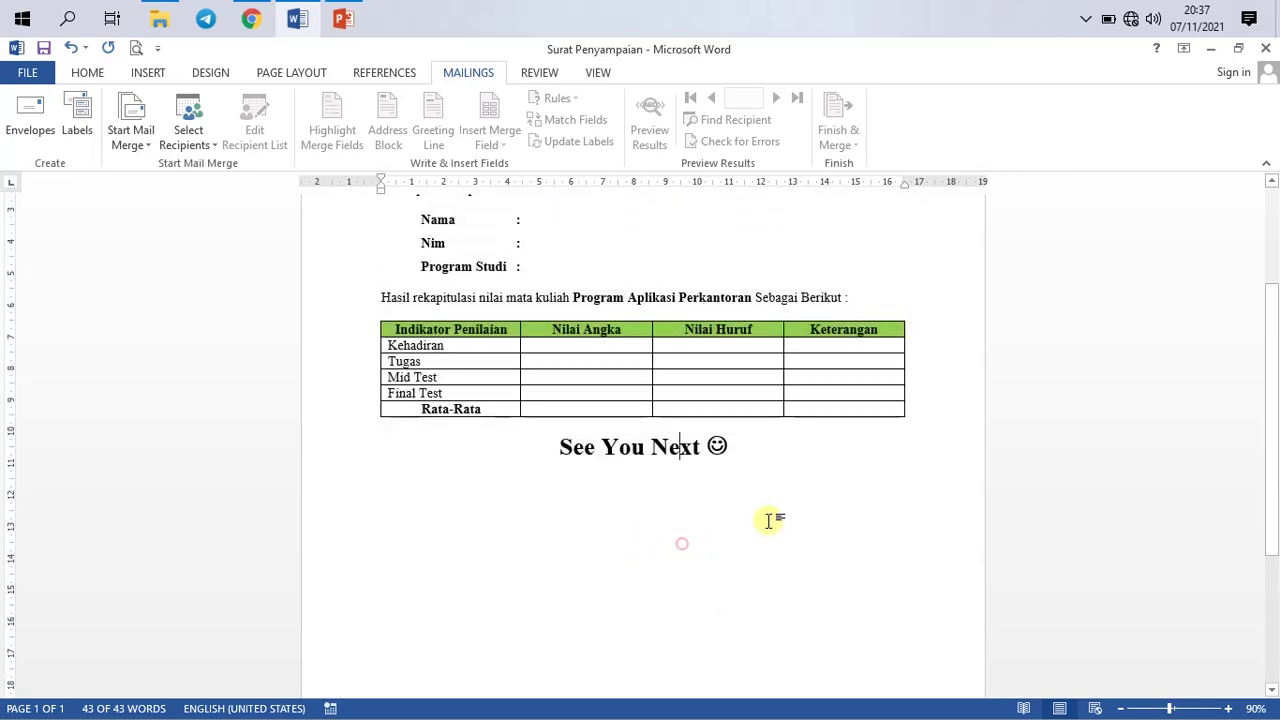
{"action": "scroll", "coordinate": [771, 510], "scroll_direction": "up", "scroll_amount": 3}
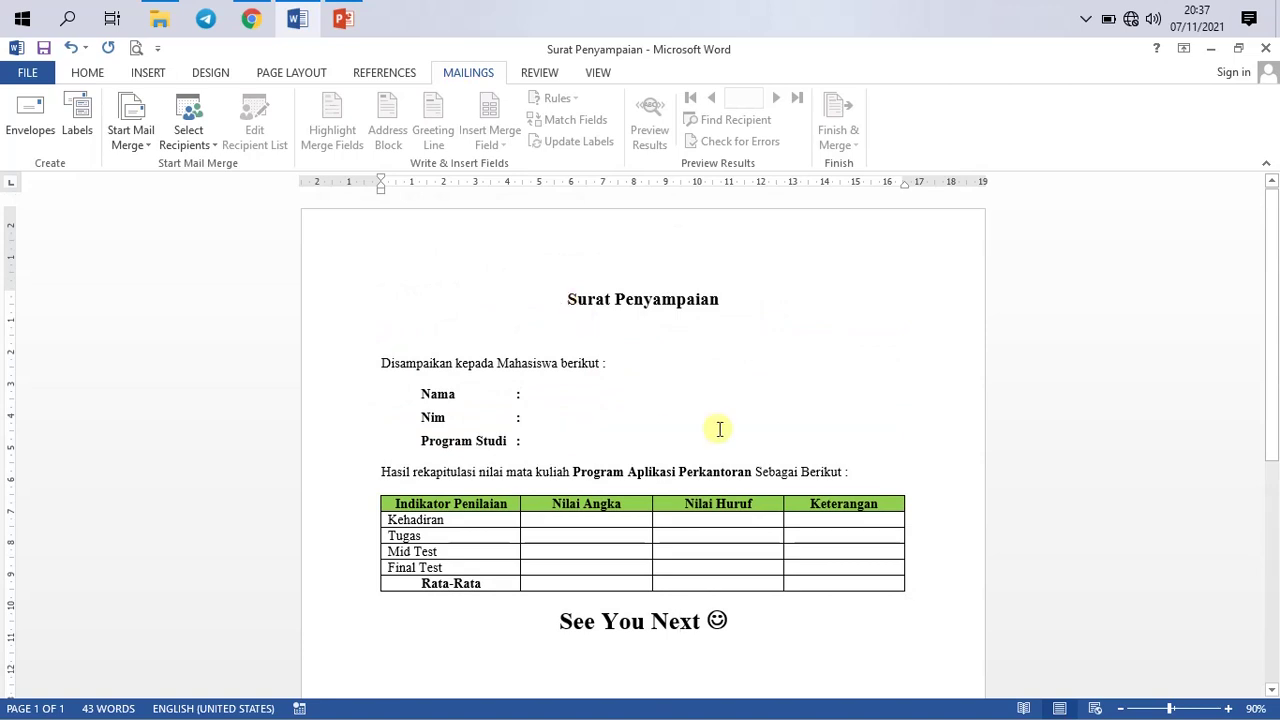
{"action": "left_click", "coordinate": [536, 405]}
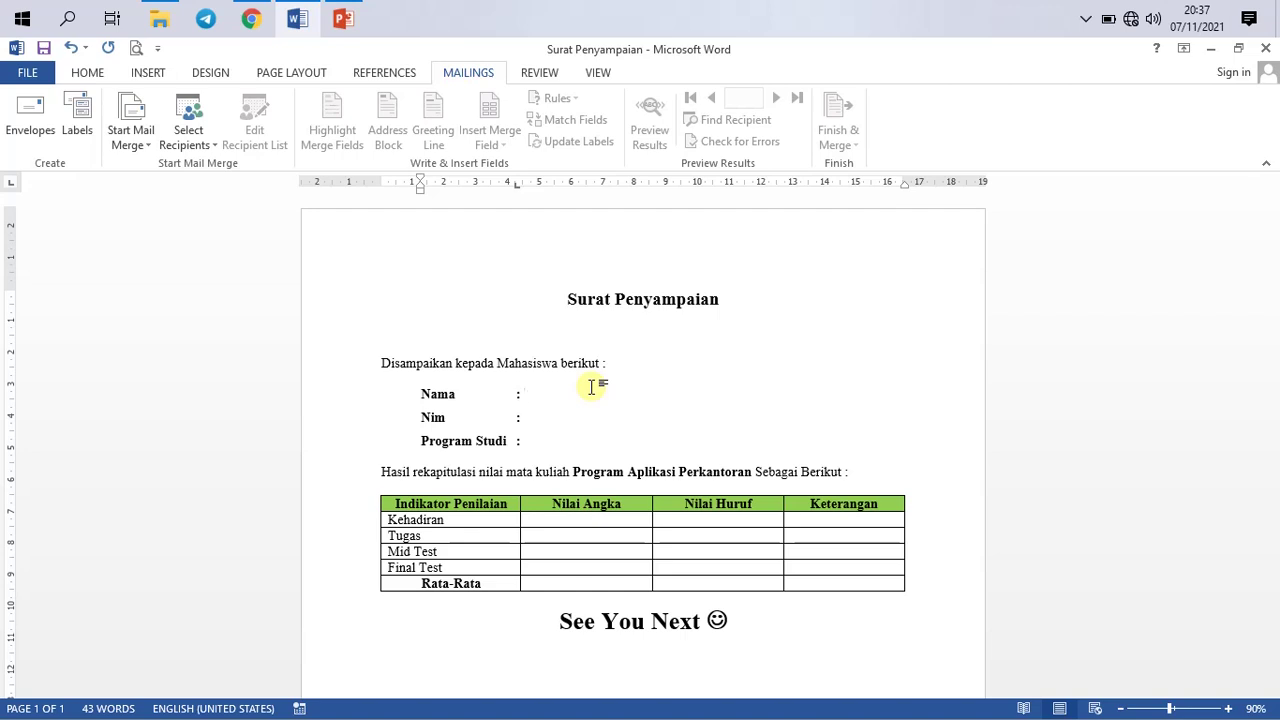
{"action": "left_click_drag", "start_coordinate": [558, 300], "coordinate": [760, 677]}
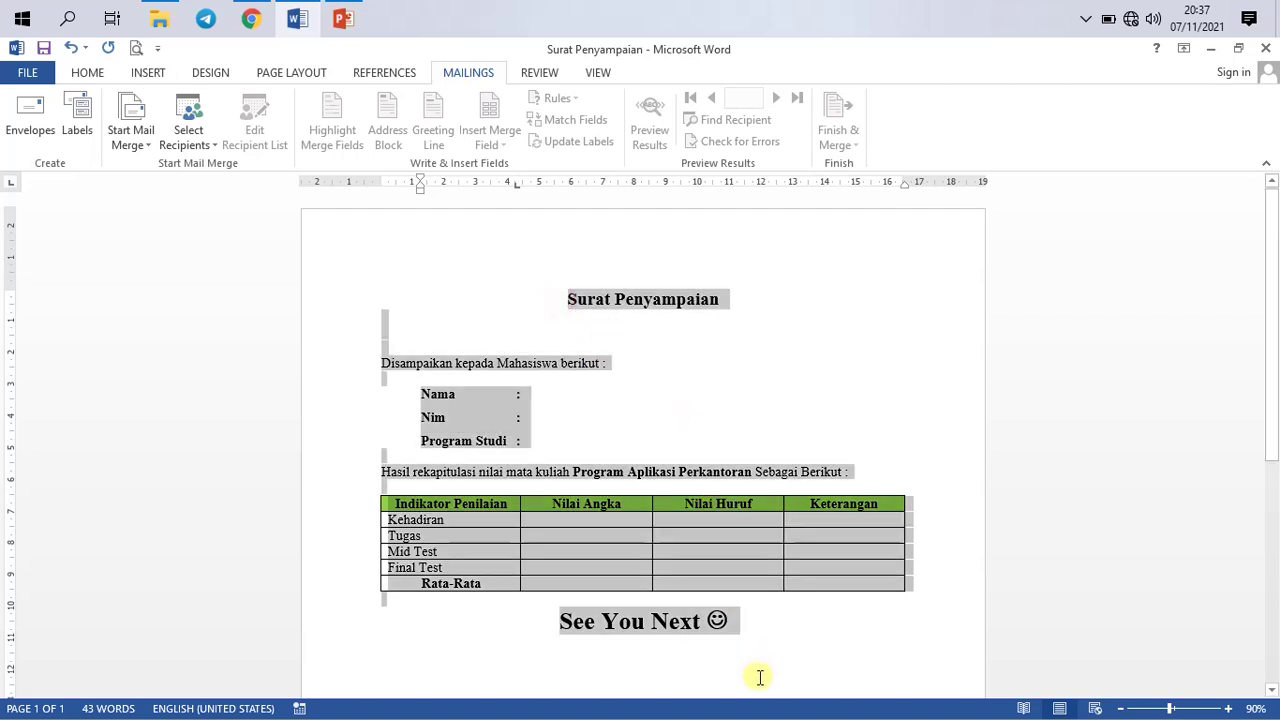
{"action": "left_click", "coordinate": [595, 299]}
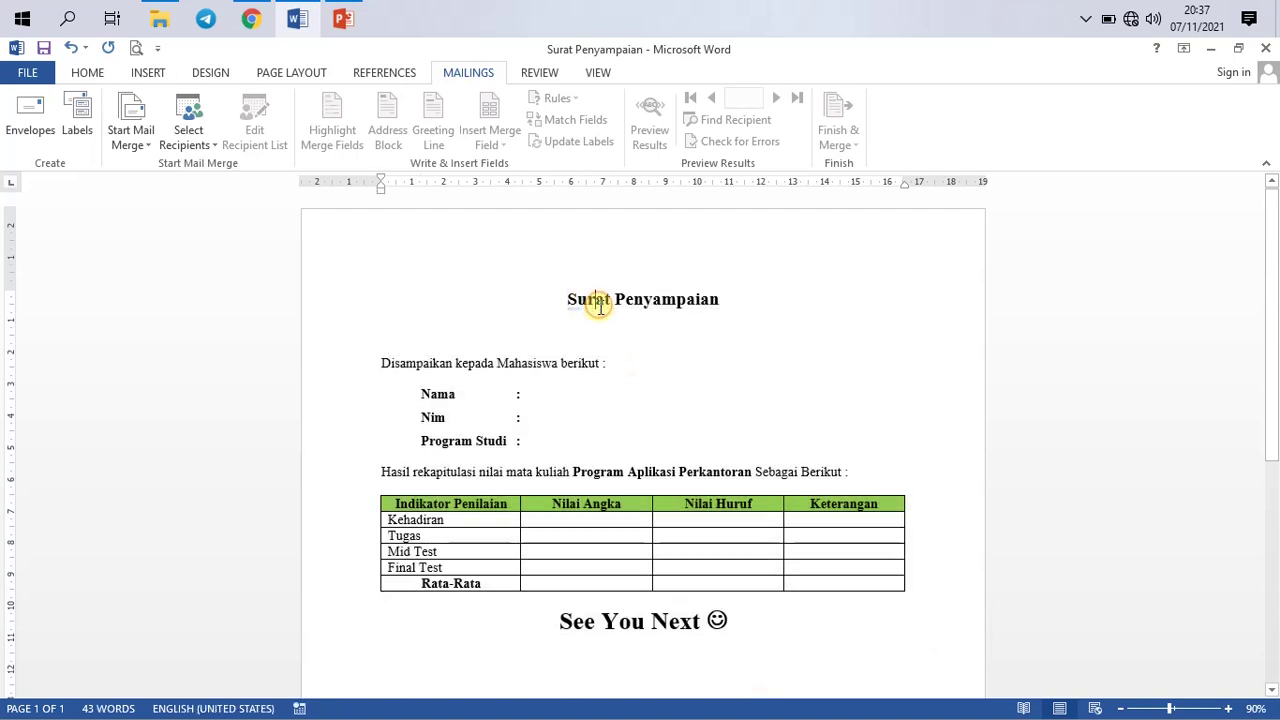
{"action": "left_click_drag", "start_coordinate": [558, 300], "coordinate": [743, 608]}
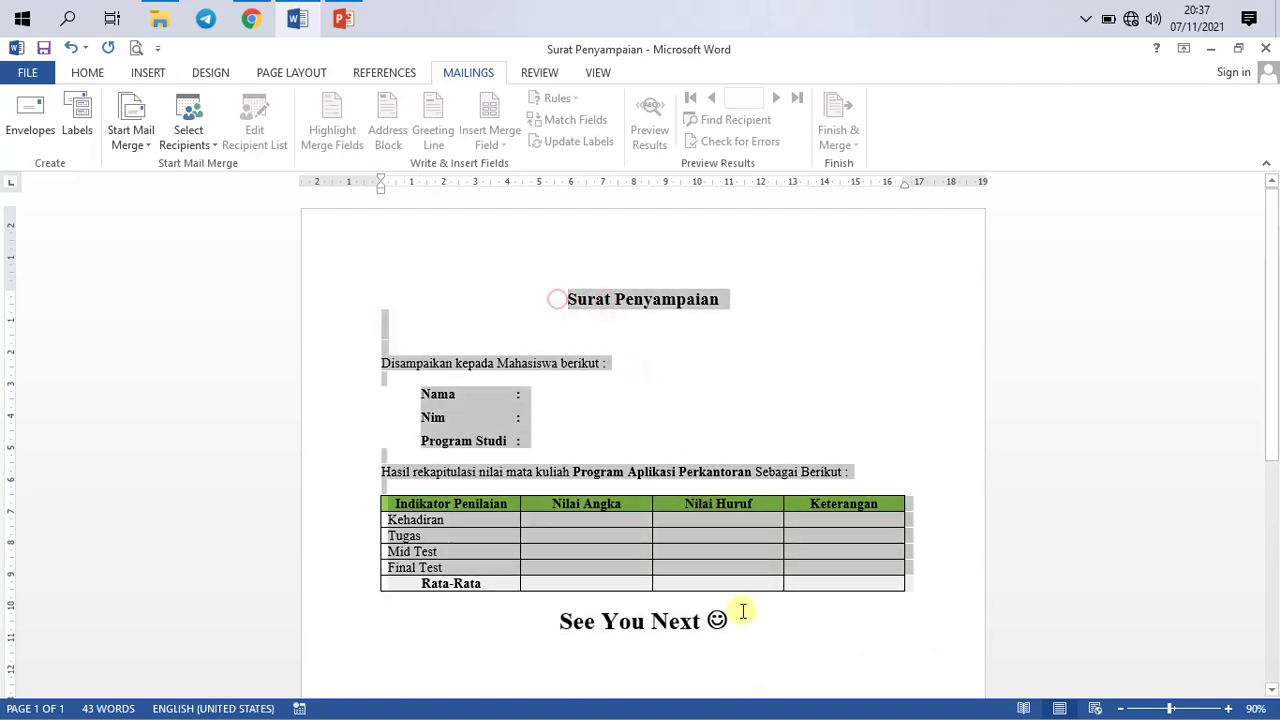
{"action": "left_click", "coordinate": [588, 414]}
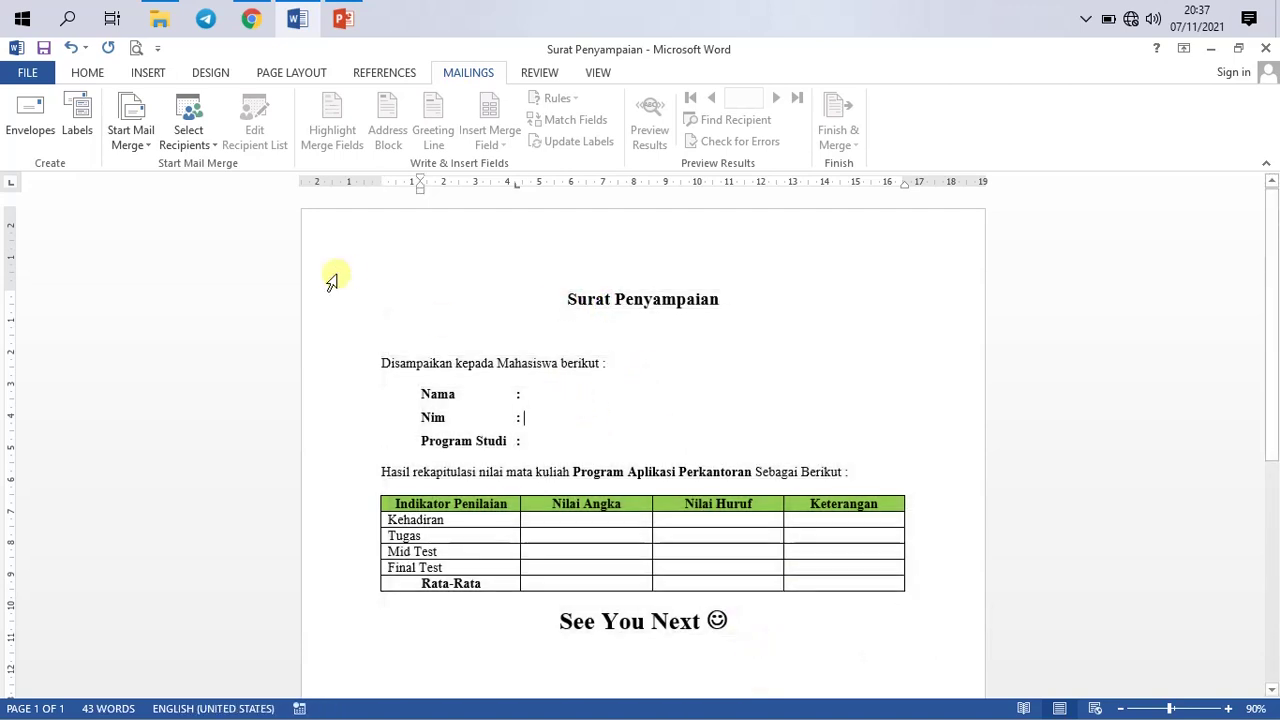
Step: Examine the letter's Nama and Nim lines and the indicator, Nilai Angka and Nilai Huruf columns of the grade table
{"action": "left_click", "coordinate": [567, 390]}
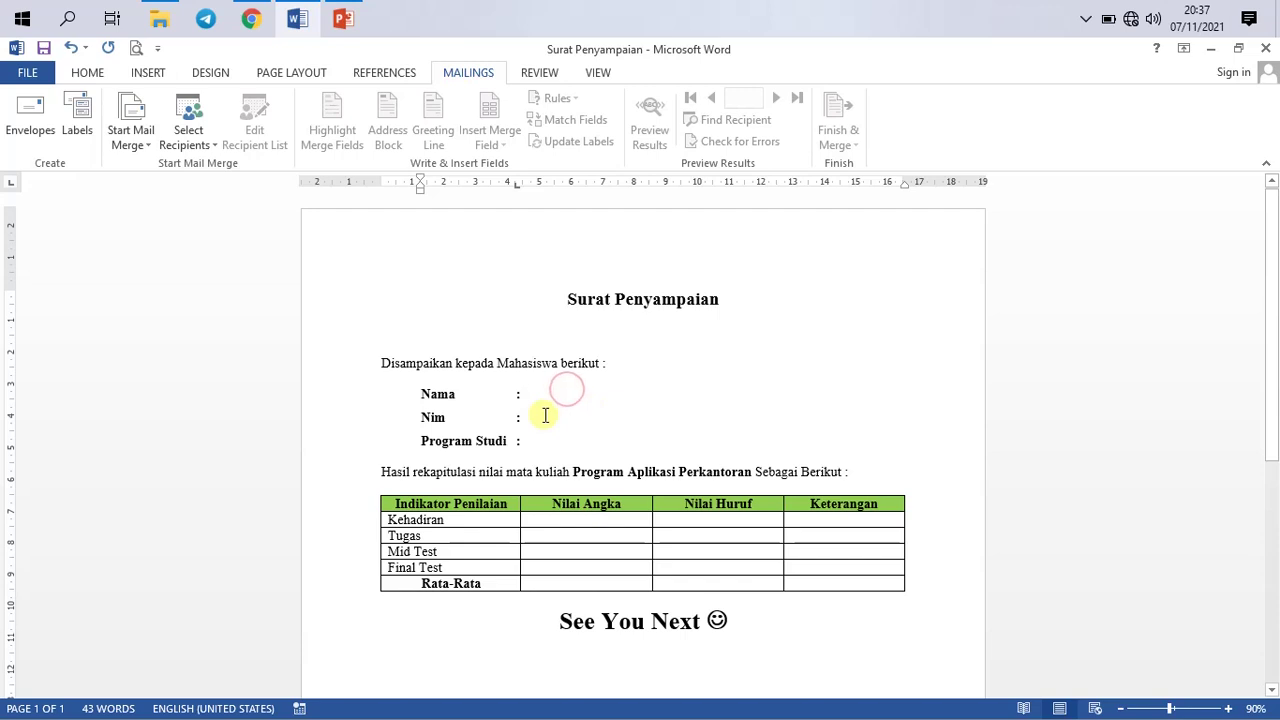
{"action": "double_click", "coordinate": [431, 393]}
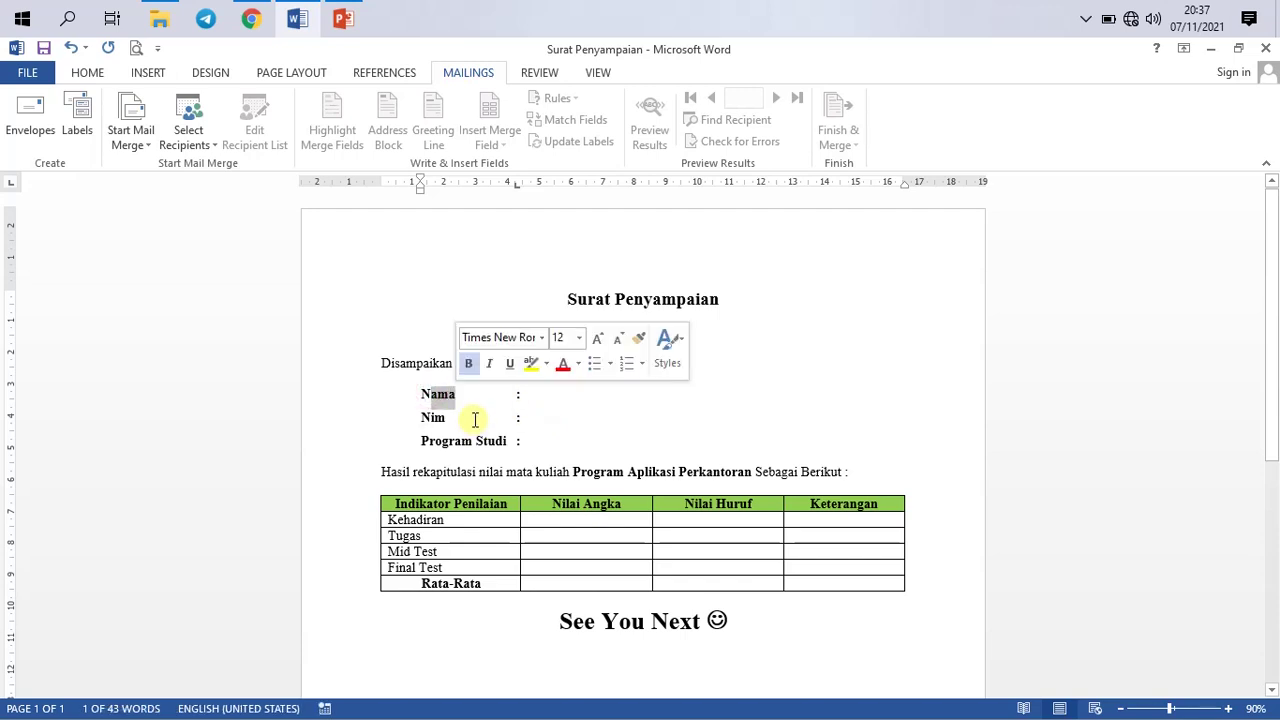
{"action": "left_click", "coordinate": [473, 418]}
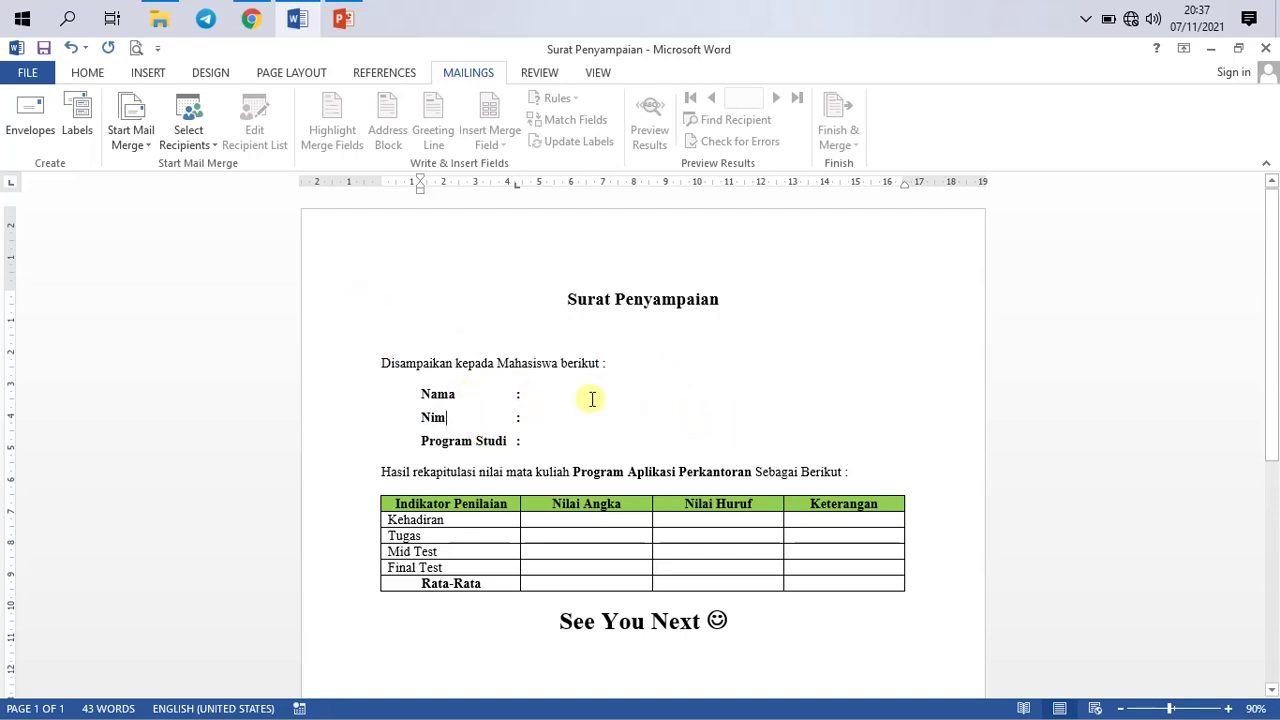
{"action": "left_click", "coordinate": [497, 537]}
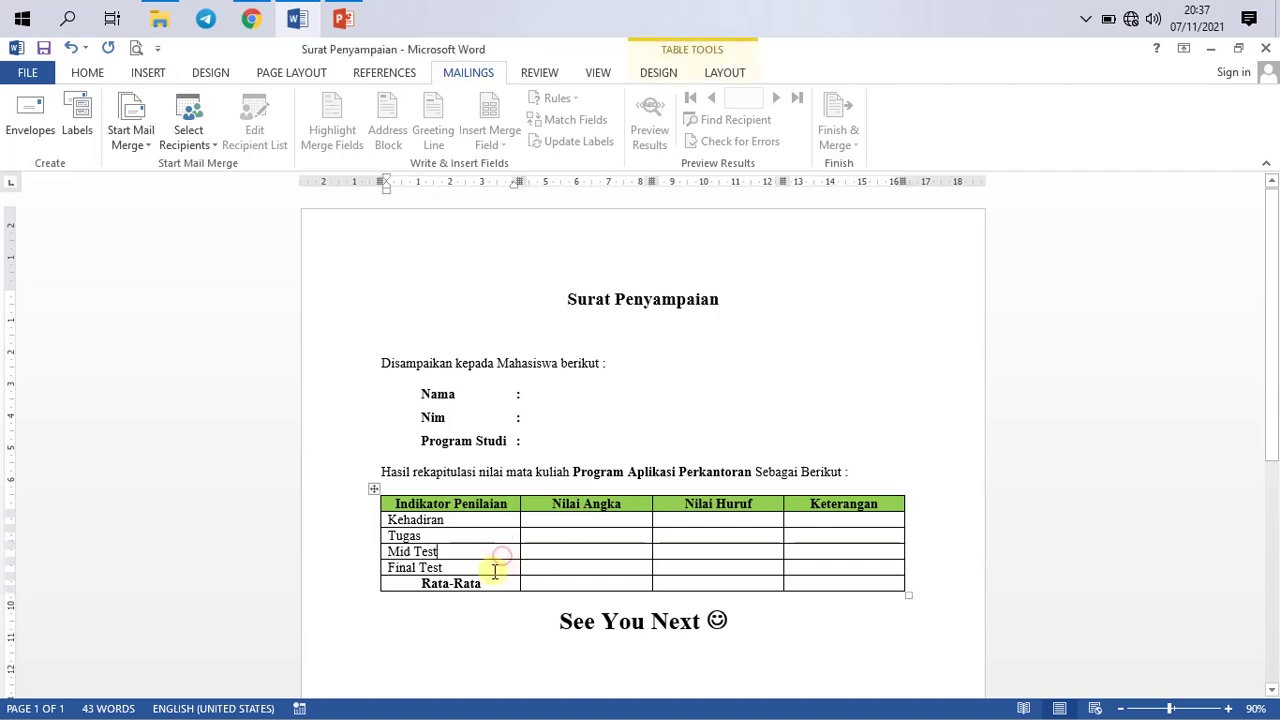
{"action": "left_click_drag", "start_coordinate": [718, 500], "coordinate": [735, 567]}
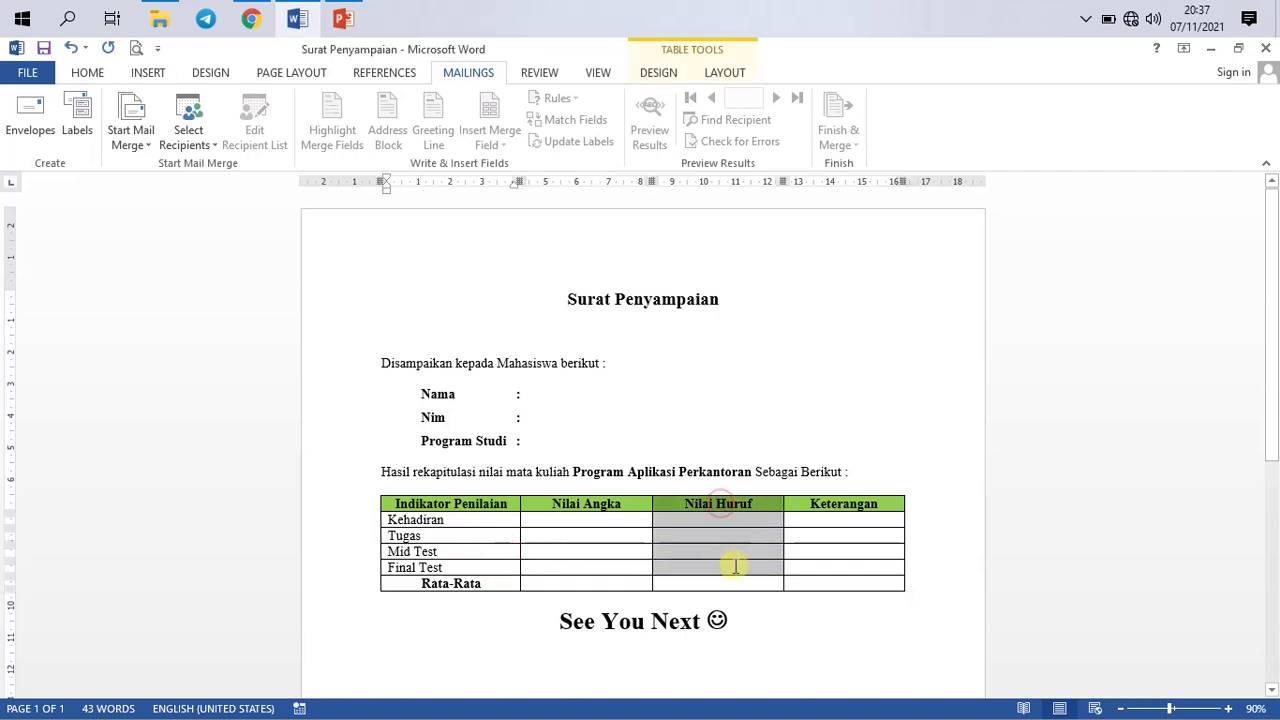
{"action": "left_click", "coordinate": [689, 515]}
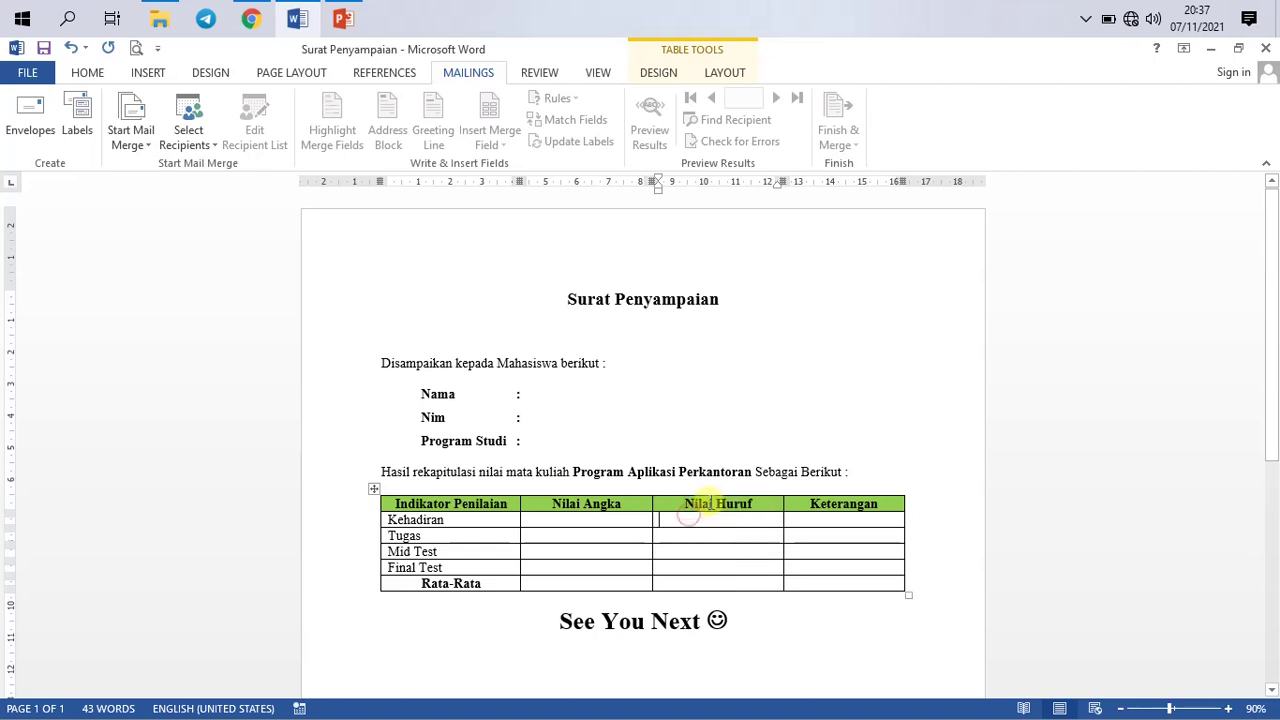
{"action": "left_click_drag", "start_coordinate": [689, 515], "coordinate": [723, 571]}
{"action": "left_click", "coordinate": [623, 585]}
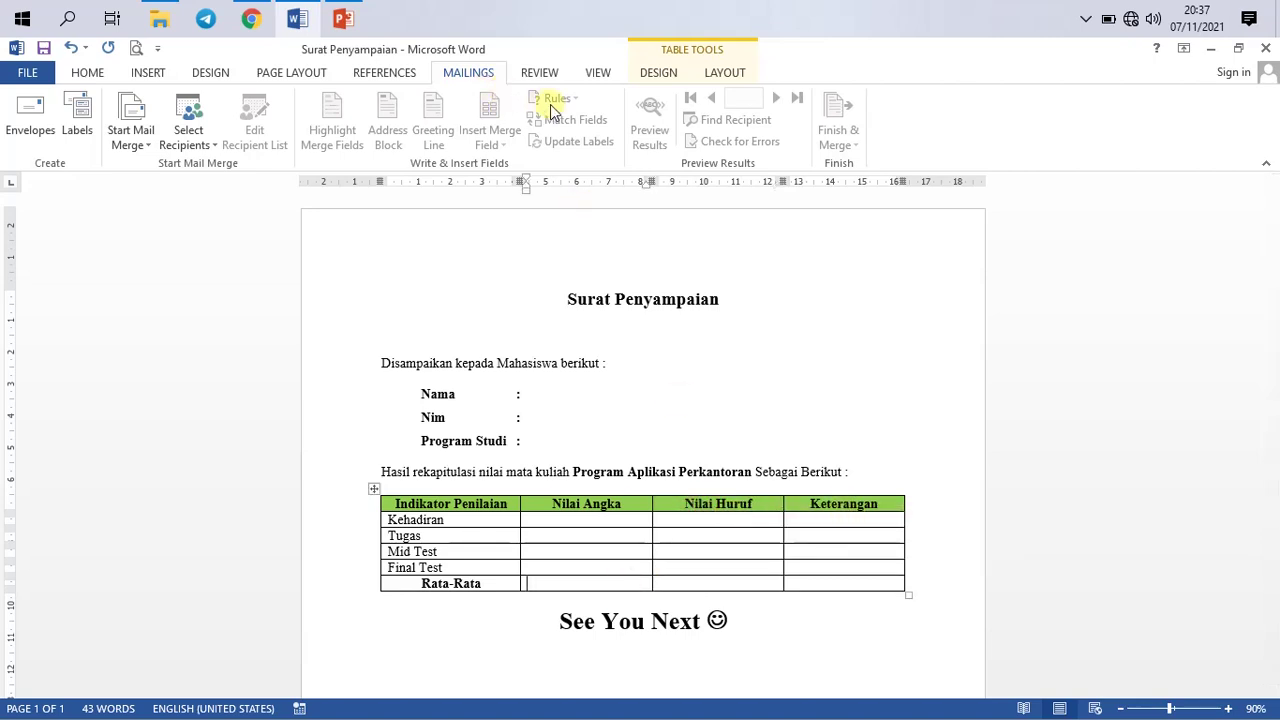
{"action": "left_click", "coordinate": [725, 73]}
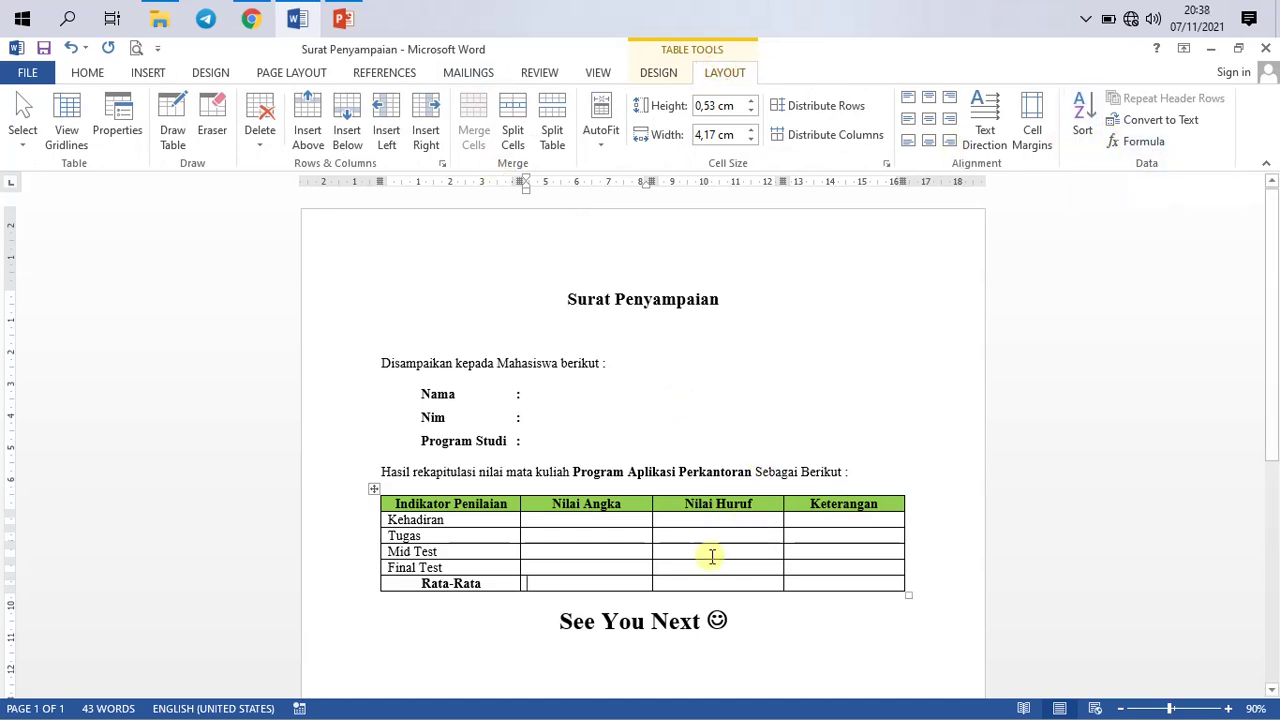
{"action": "left_click", "coordinate": [616, 524]}
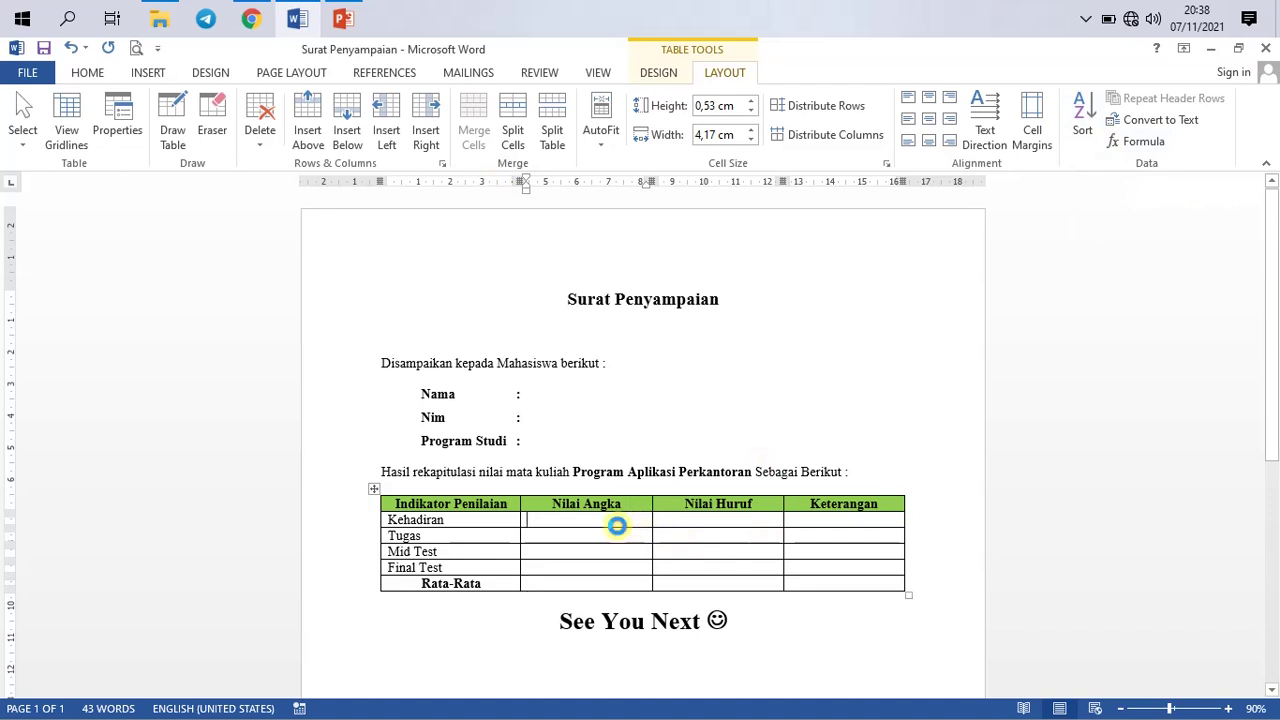
Step: Check the tab stop that aligns the colons of the Nama, Nim and Program Studi lines
{"action": "left_click", "coordinate": [558, 393]}
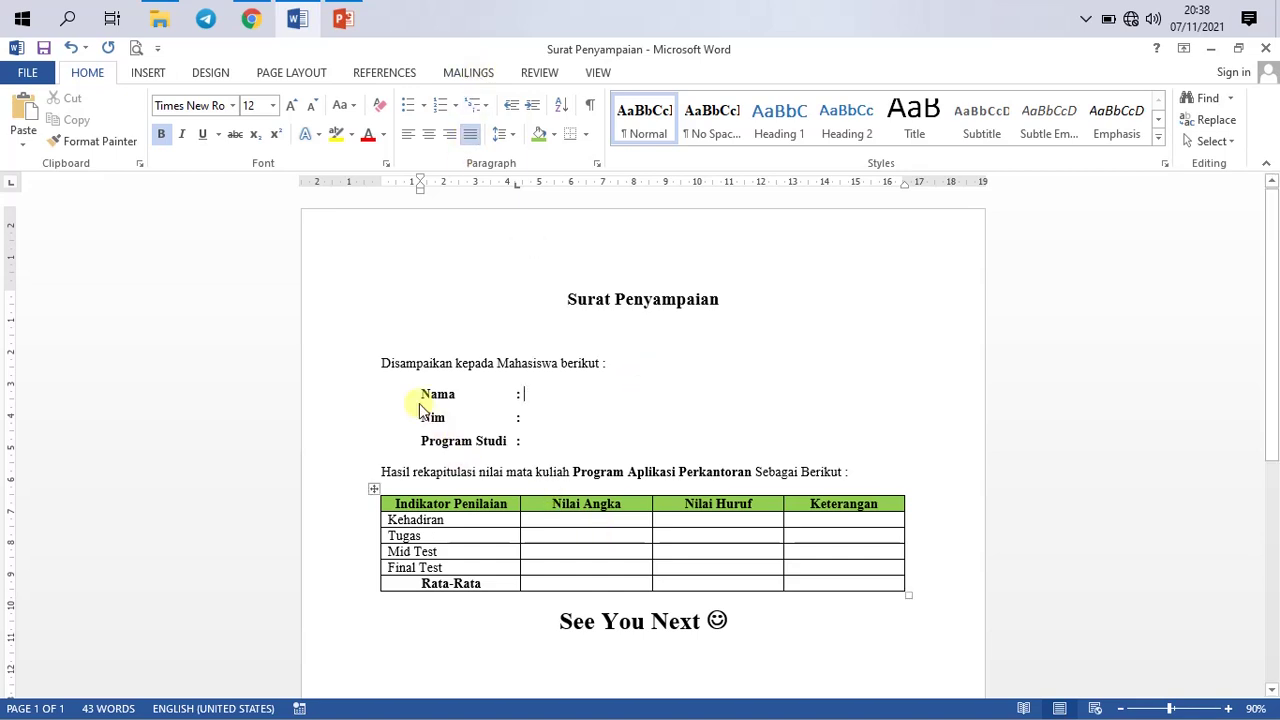
{"action": "left_click_drag", "start_coordinate": [420, 394], "coordinate": [534, 445]}
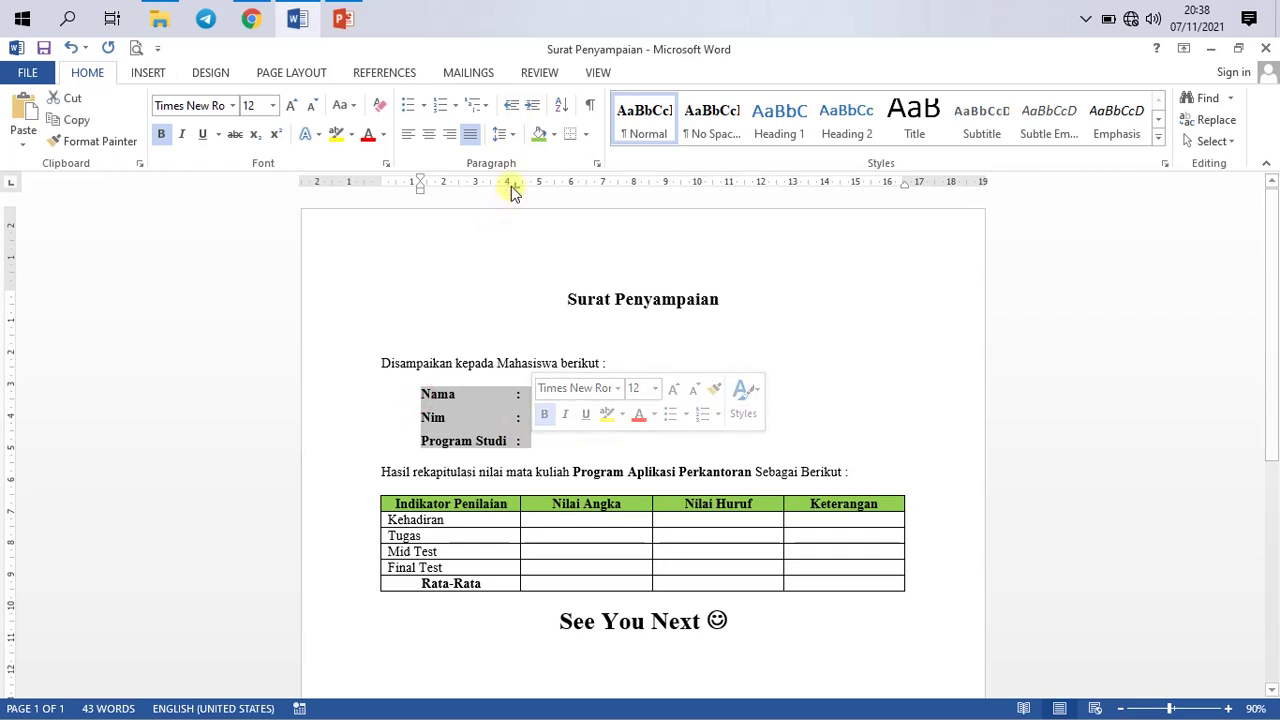
{"action": "mouse_move", "coordinate": [515, 188]}
{"action": "left_mouse_down"}
{"action": "mouse_move", "coordinate": [634, 194]}
{"action": "mouse_move", "coordinate": [591, 177]}
{"action": "mouse_move", "coordinate": [520, 200]}
{"action": "mouse_move", "coordinate": [614, 186]}
{"action": "mouse_move", "coordinate": [516, 193]}
{"action": "left_mouse_up"}
Step: Try the sample placeholder "<<nama mahasiswa>>" after the colon on the Nama line and delete it again
{"action": "left_click", "coordinate": [565, 393]}
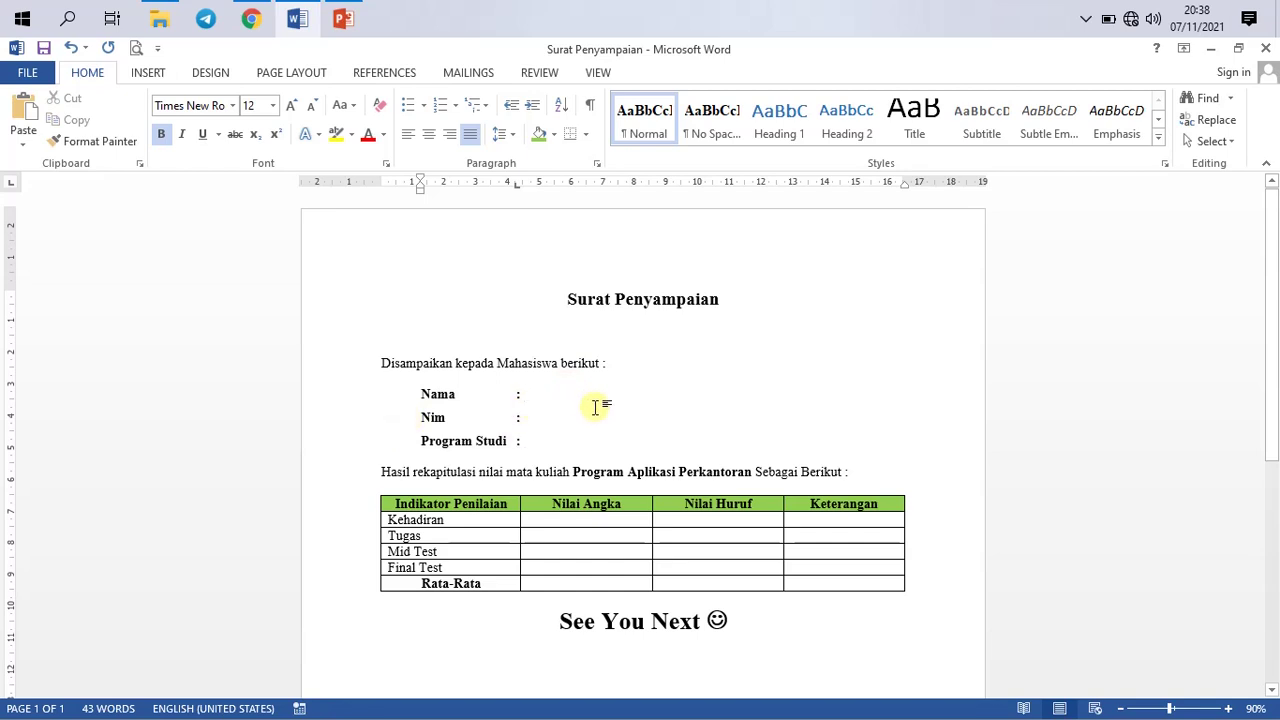
{"action": "type", "text": "<<"}
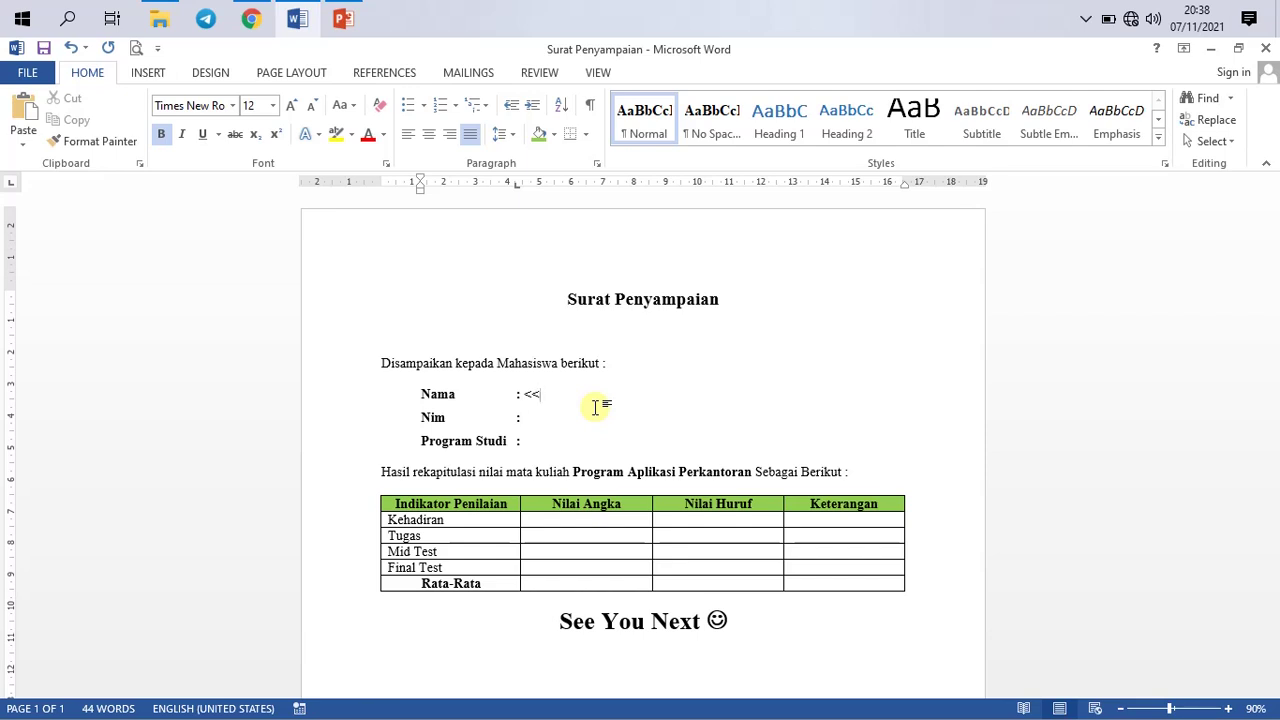
{"action": "type", "text": "nama mahasiswa>>"}
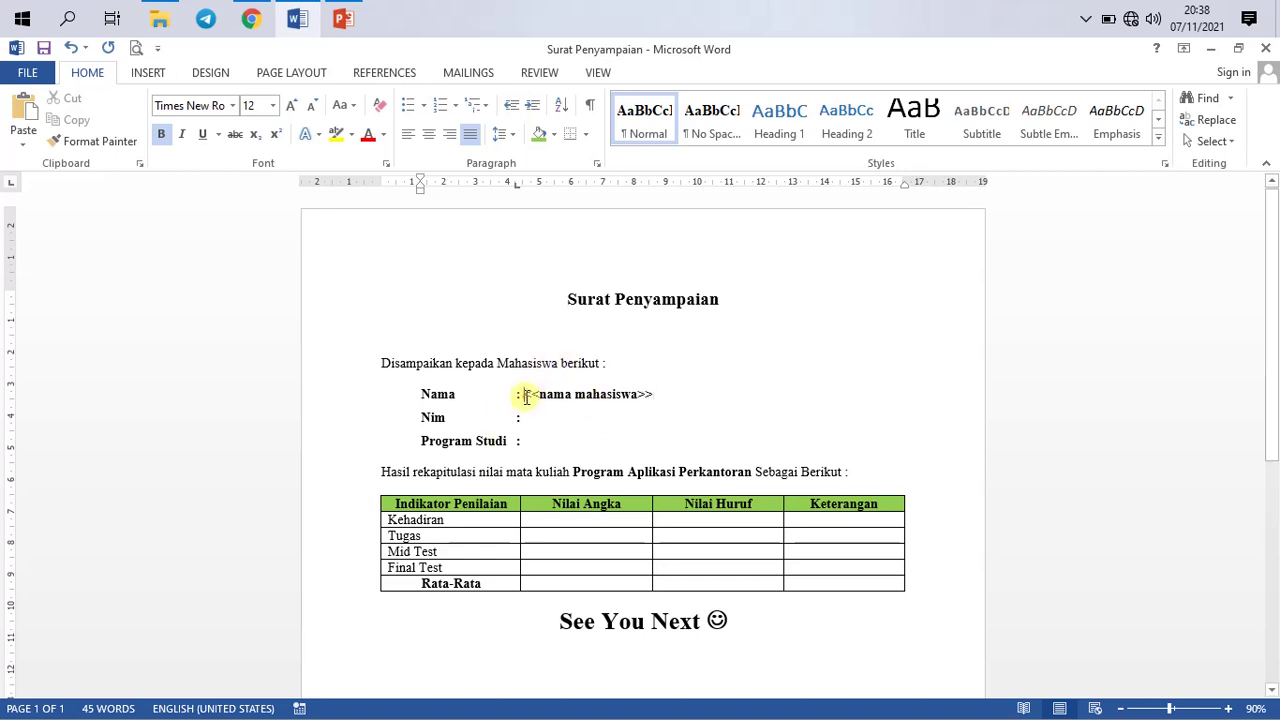
{"action": "left_click_drag", "start_coordinate": [525, 396], "coordinate": [652, 394]}
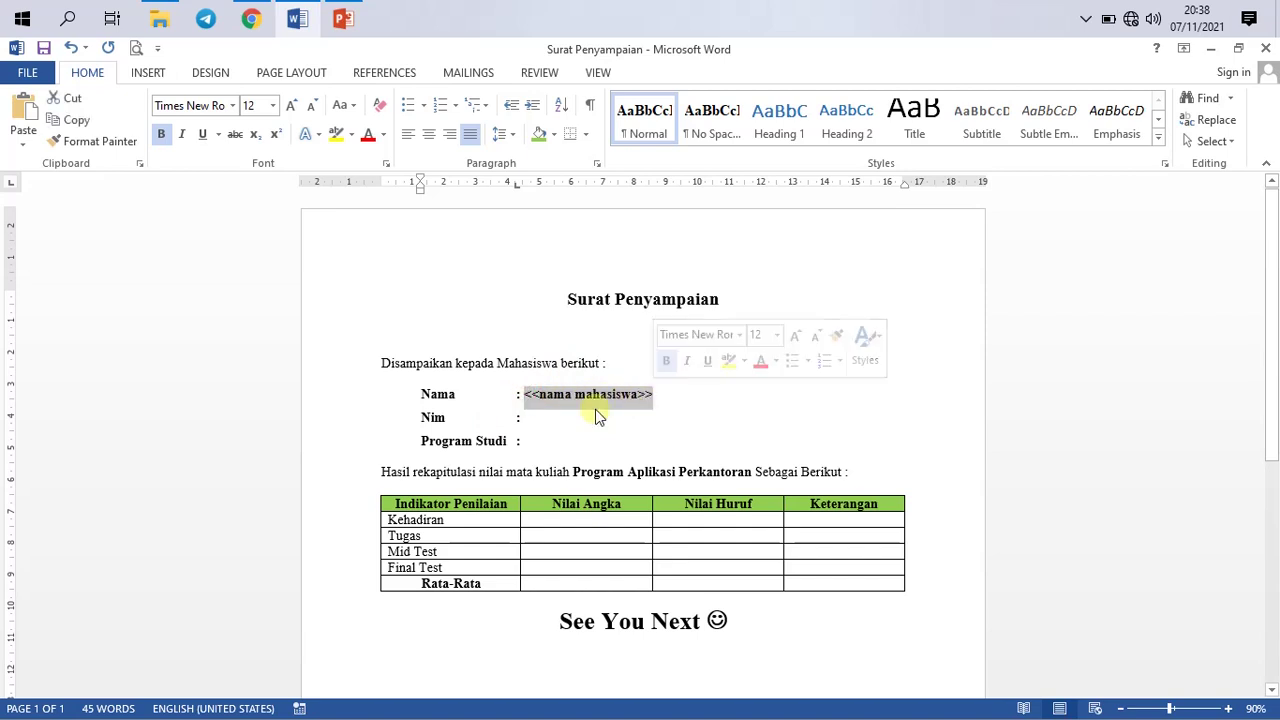
{"action": "left_click", "coordinate": [523, 394]}
{"action": "left_click_drag", "start_coordinate": [524, 394], "coordinate": [654, 394]}
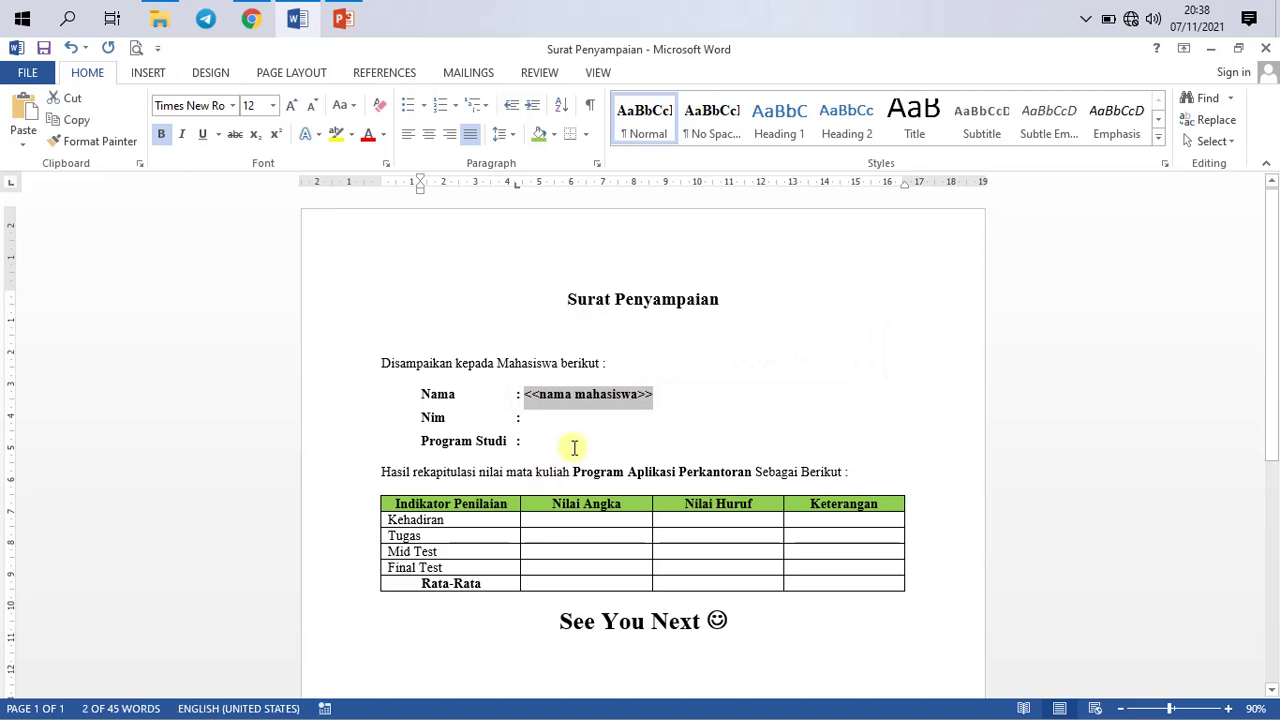
{"action": "left_click", "coordinate": [576, 405]}
{"action": "left_click_drag", "start_coordinate": [526, 396], "coordinate": [652, 396]}
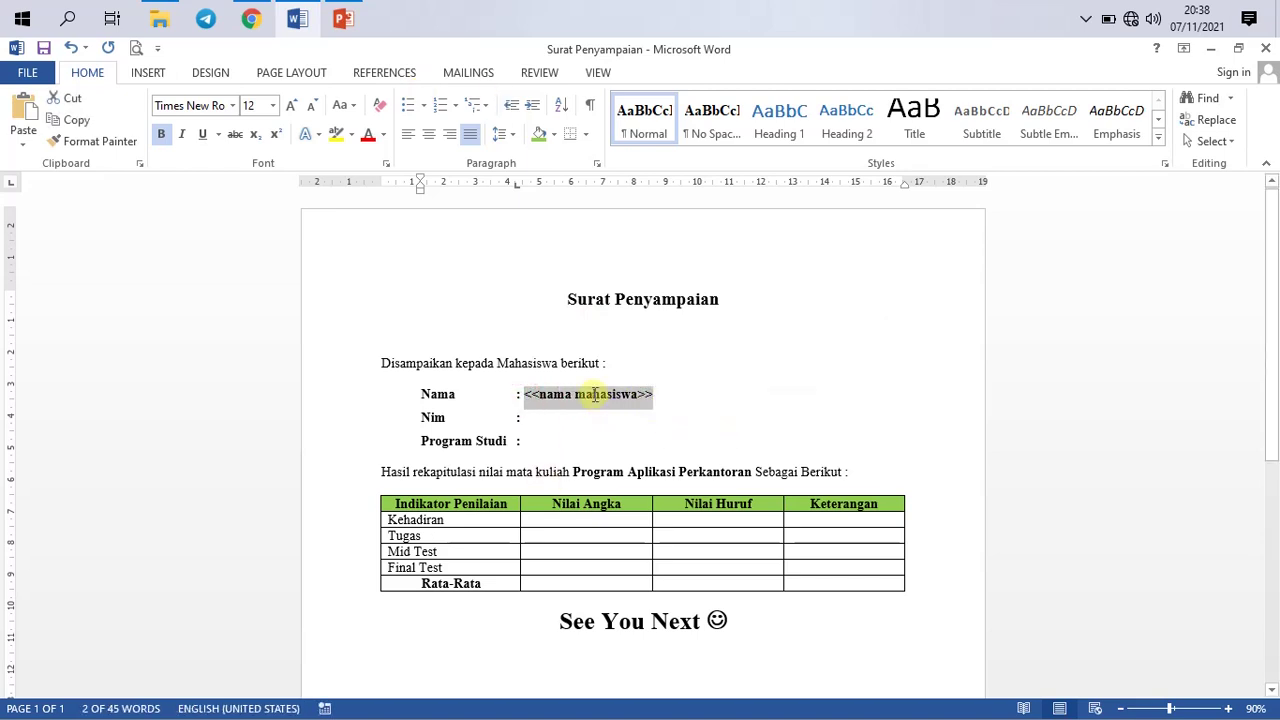
{"action": "left_click", "coordinate": [592, 398]}
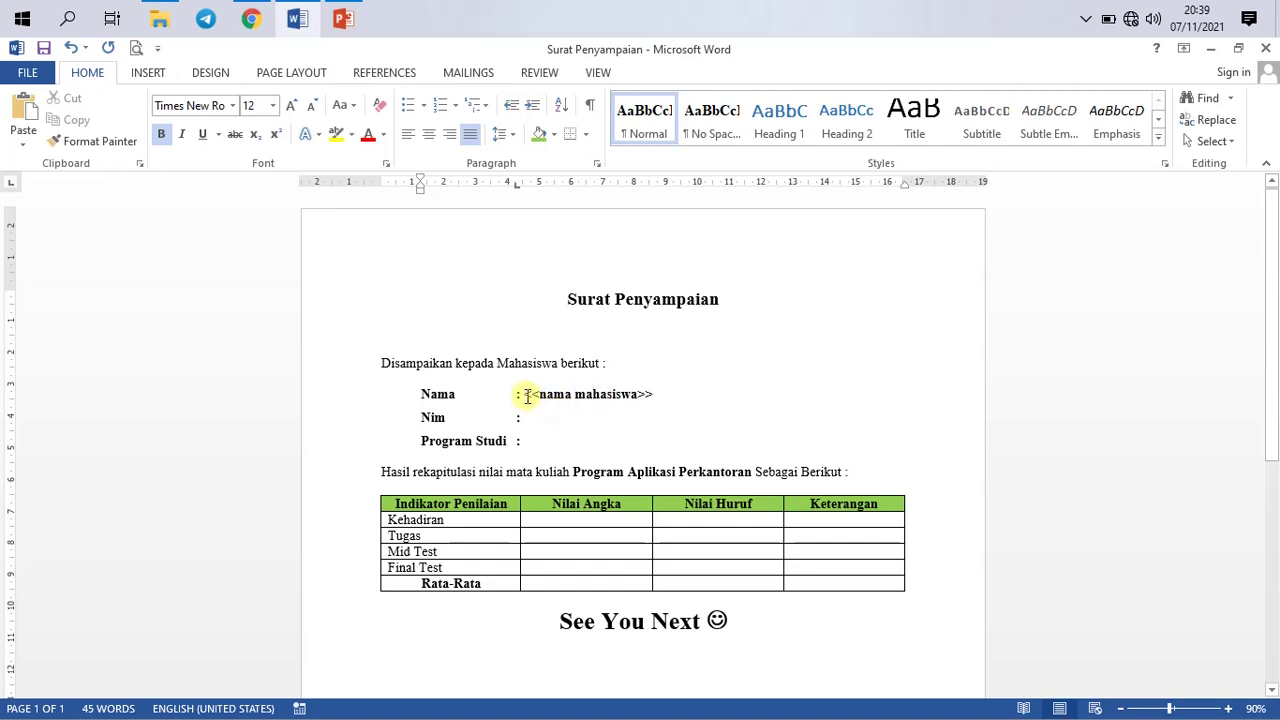
{"action": "left_click_drag", "start_coordinate": [524, 395], "coordinate": [655, 394]}
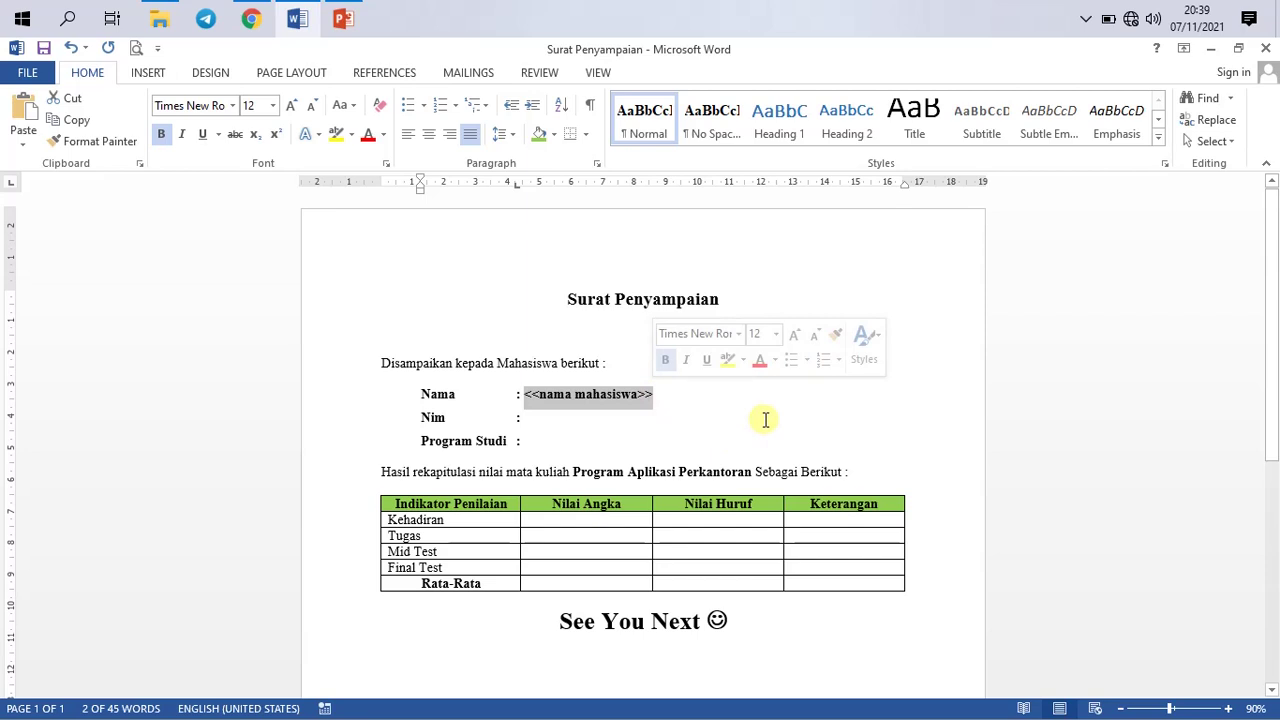
{"action": "key", "text": "Delete"}
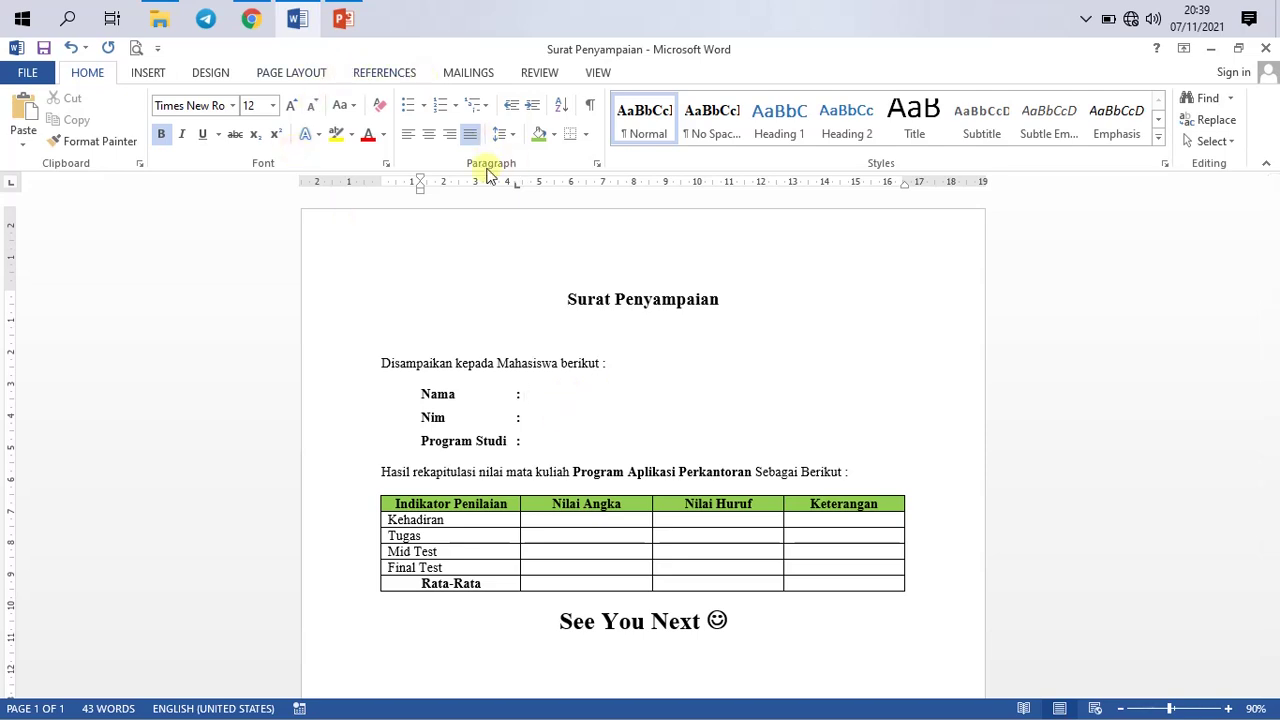
Step: Start a mail merge of the Letters type for the Surat Penyampaian document and check the selected type
{"action": "left_click", "coordinate": [468, 74]}
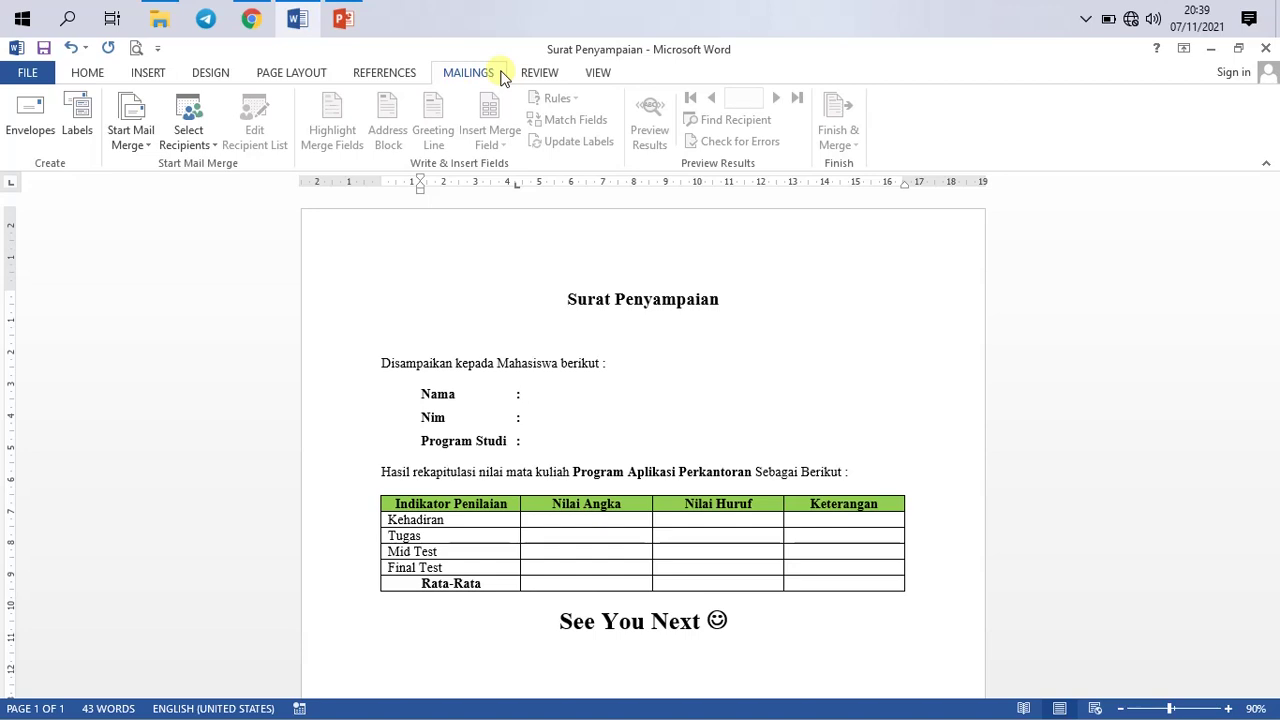
{"action": "left_click", "coordinate": [147, 150]}
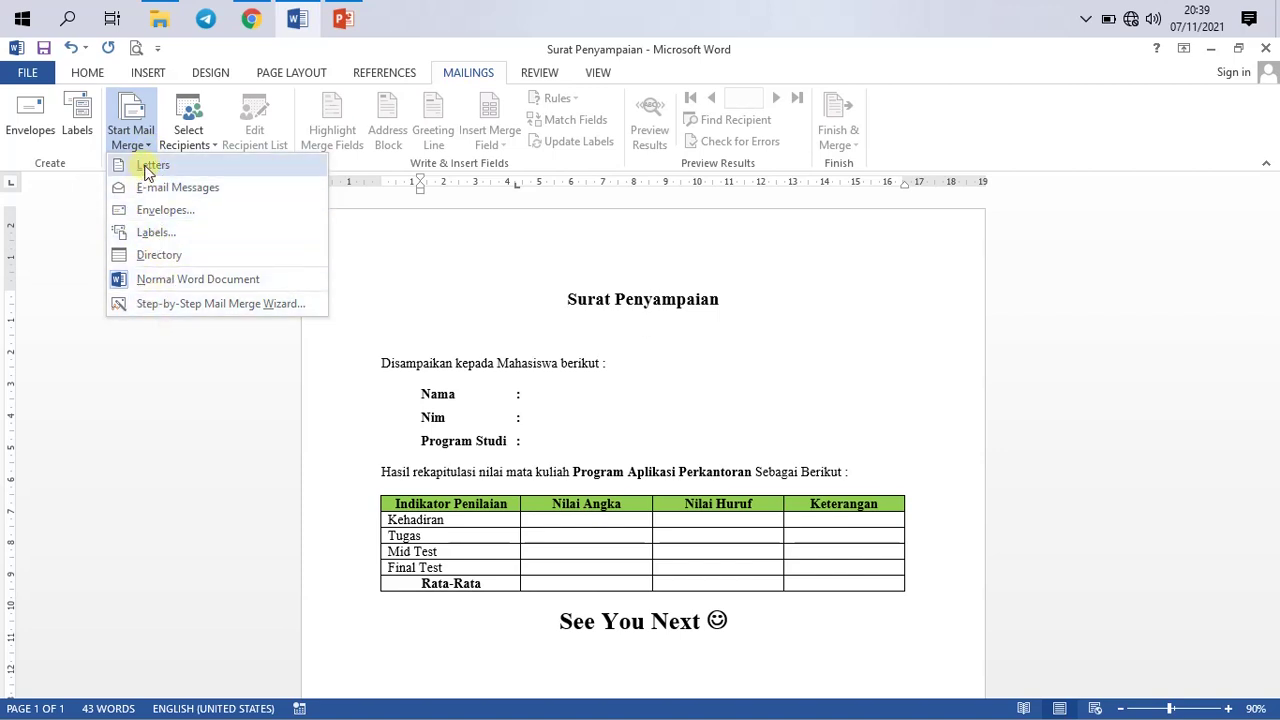
{"action": "left_click", "coordinate": [148, 168]}
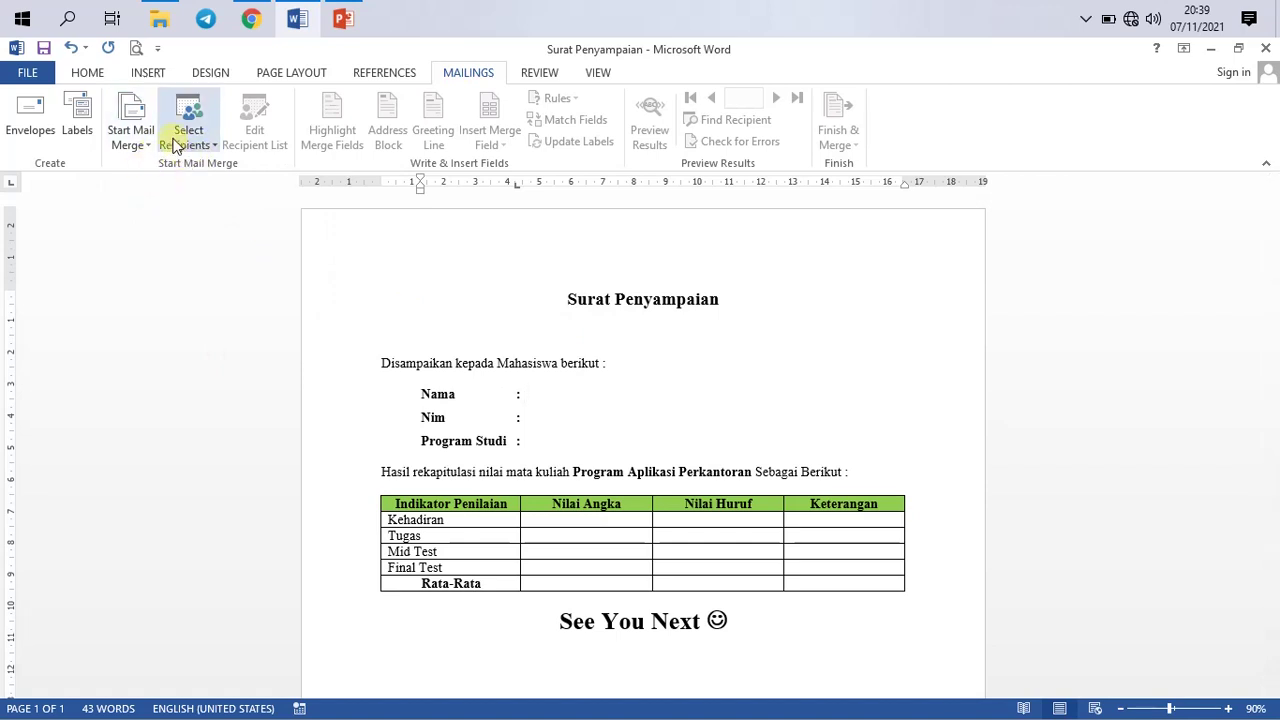
{"action": "left_click", "coordinate": [142, 150]}
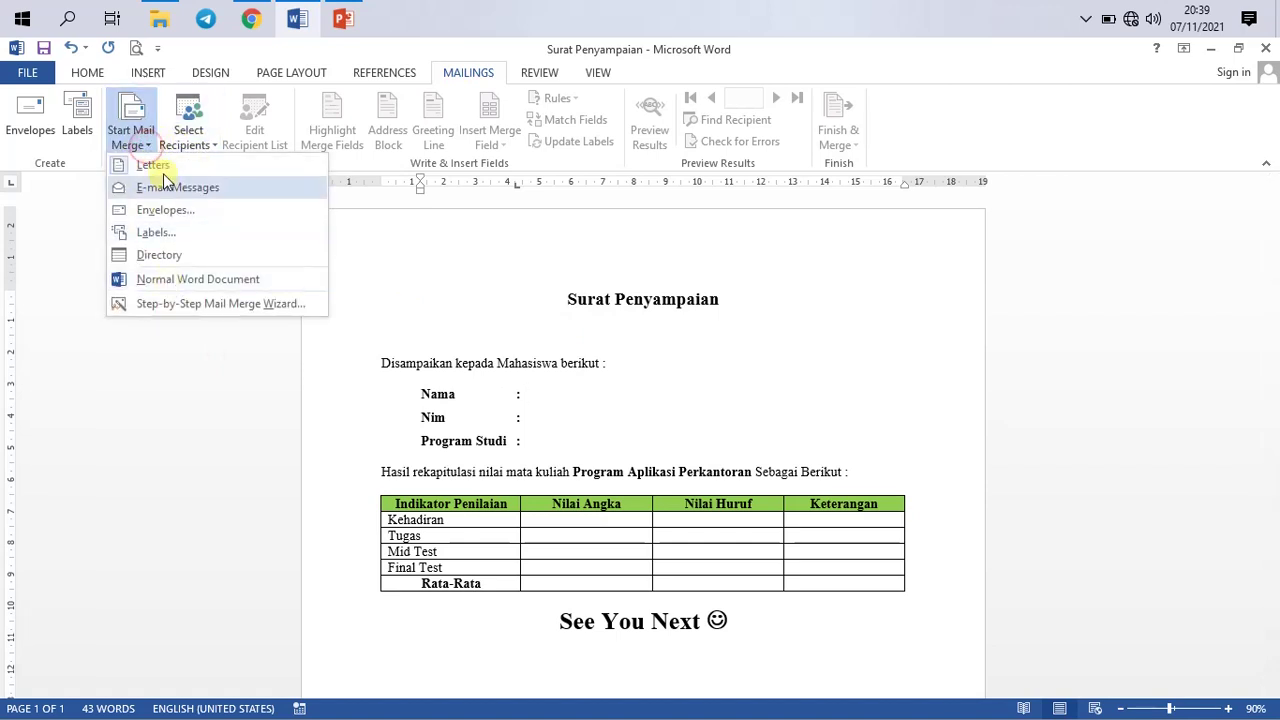
{"action": "left_click", "coordinate": [651, 316]}
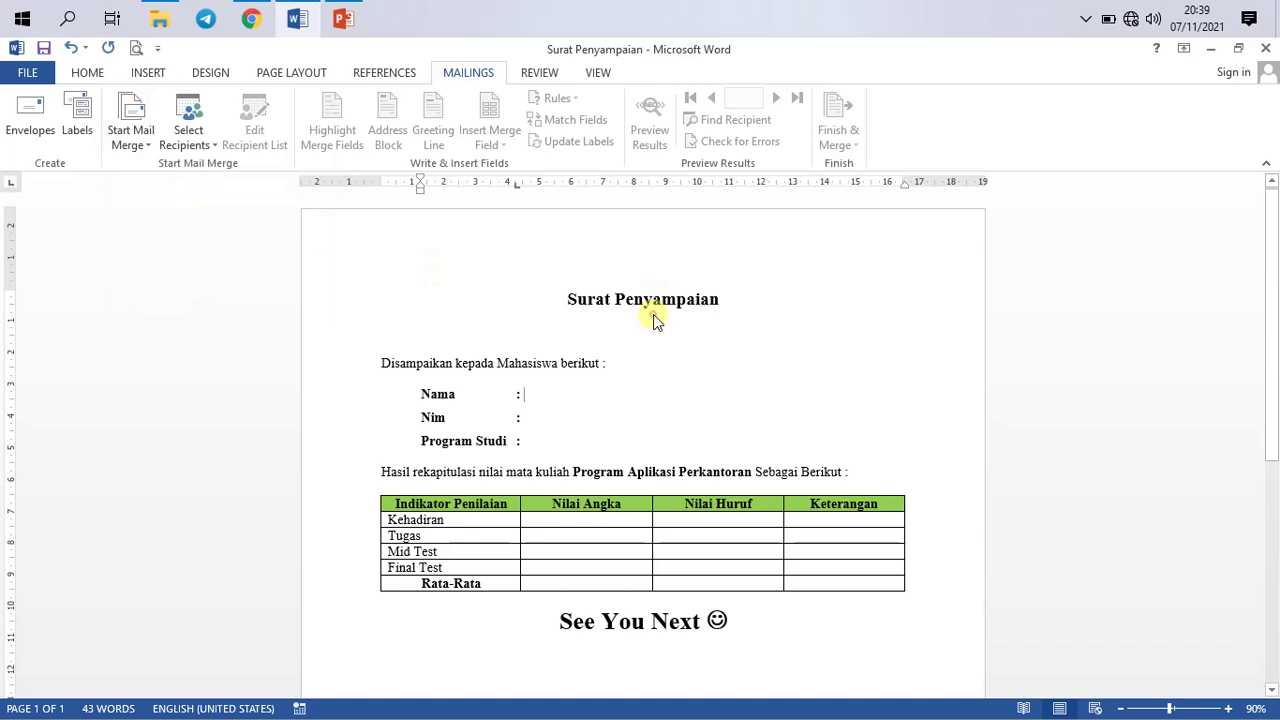
Step: View the recipient source options for the merge and check the open Word windows
{"action": "left_click", "coordinate": [215, 150]}
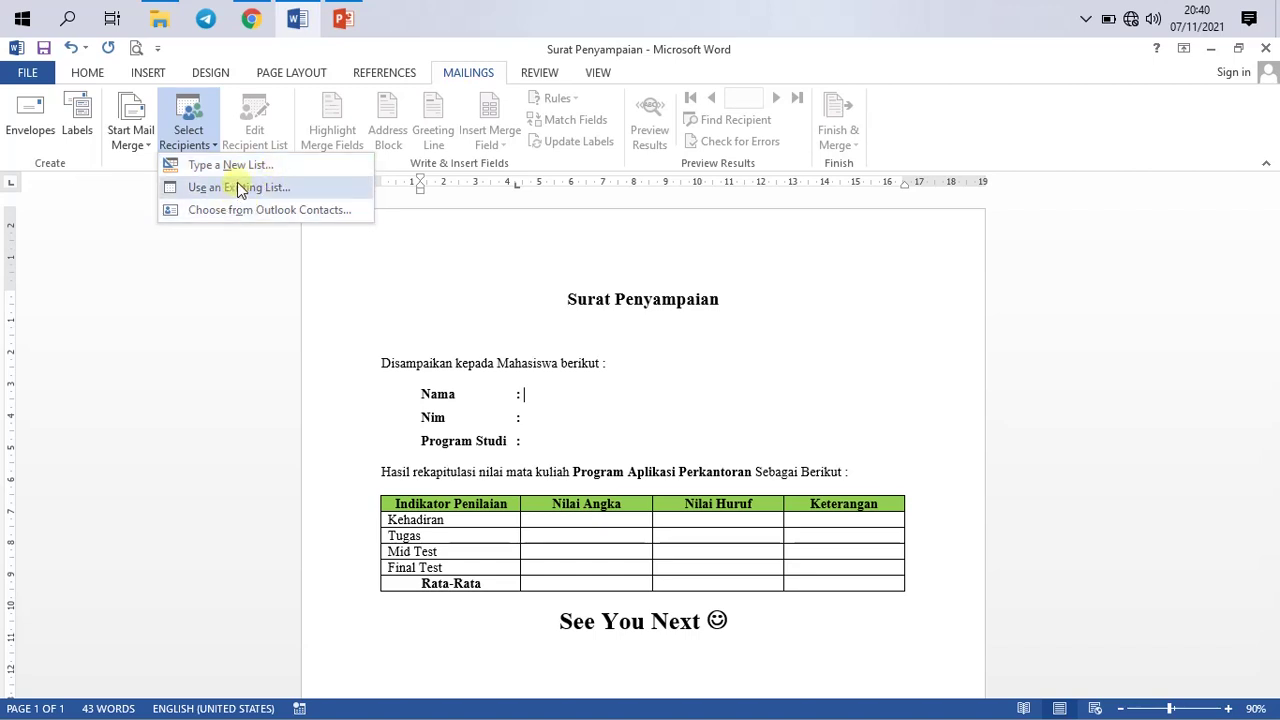
{"action": "left_click", "coordinate": [295, 18]}
{"action": "left_click", "coordinate": [300, 18]}
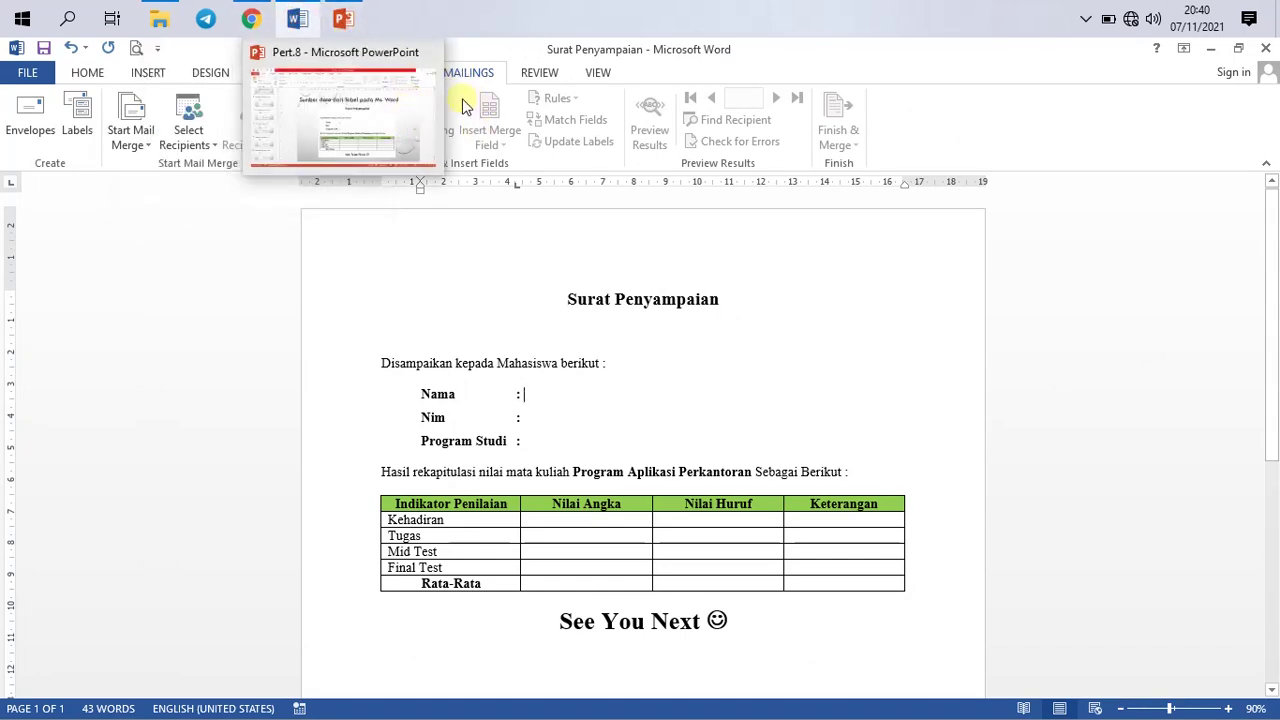
Step: Use the existing list pert.8 from the folder STMIK AKBA - KULIAH 2021_1 GANJIL\PAP on drive D as the merge recipients
{"action": "left_click", "coordinate": [215, 148]}
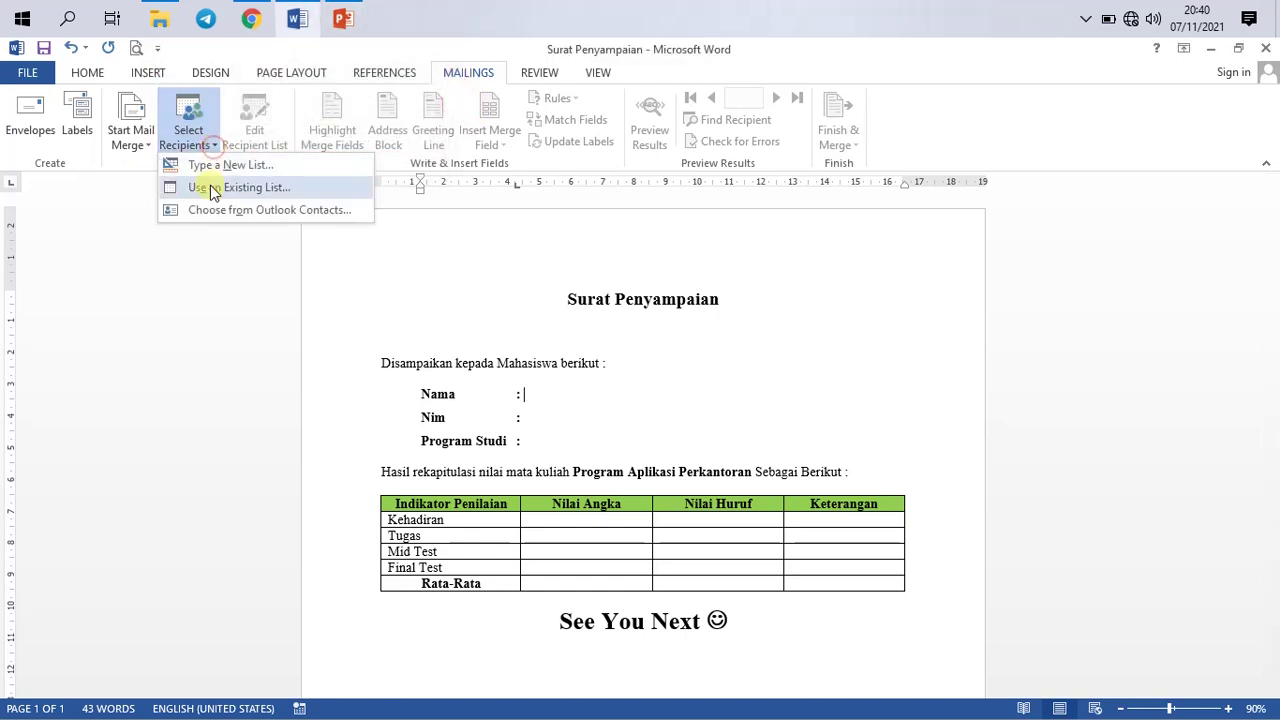
{"action": "left_click", "coordinate": [209, 185]}
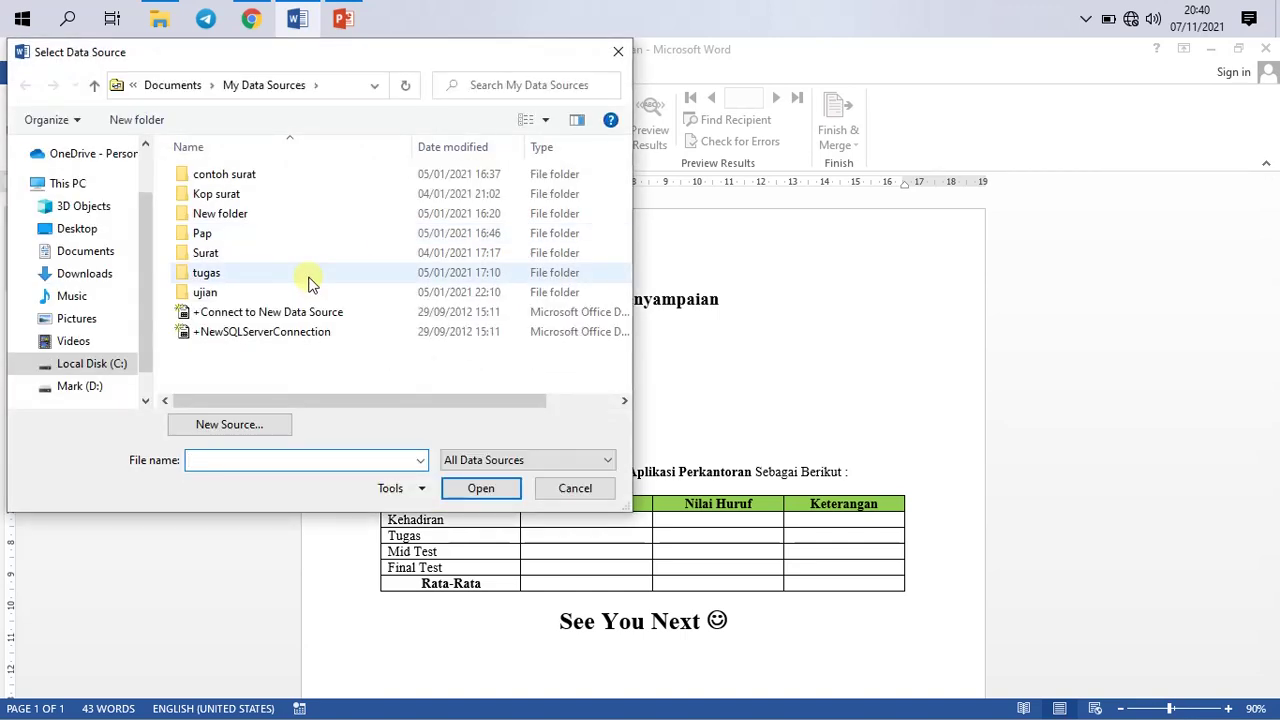
{"action": "left_click", "coordinate": [100, 386]}
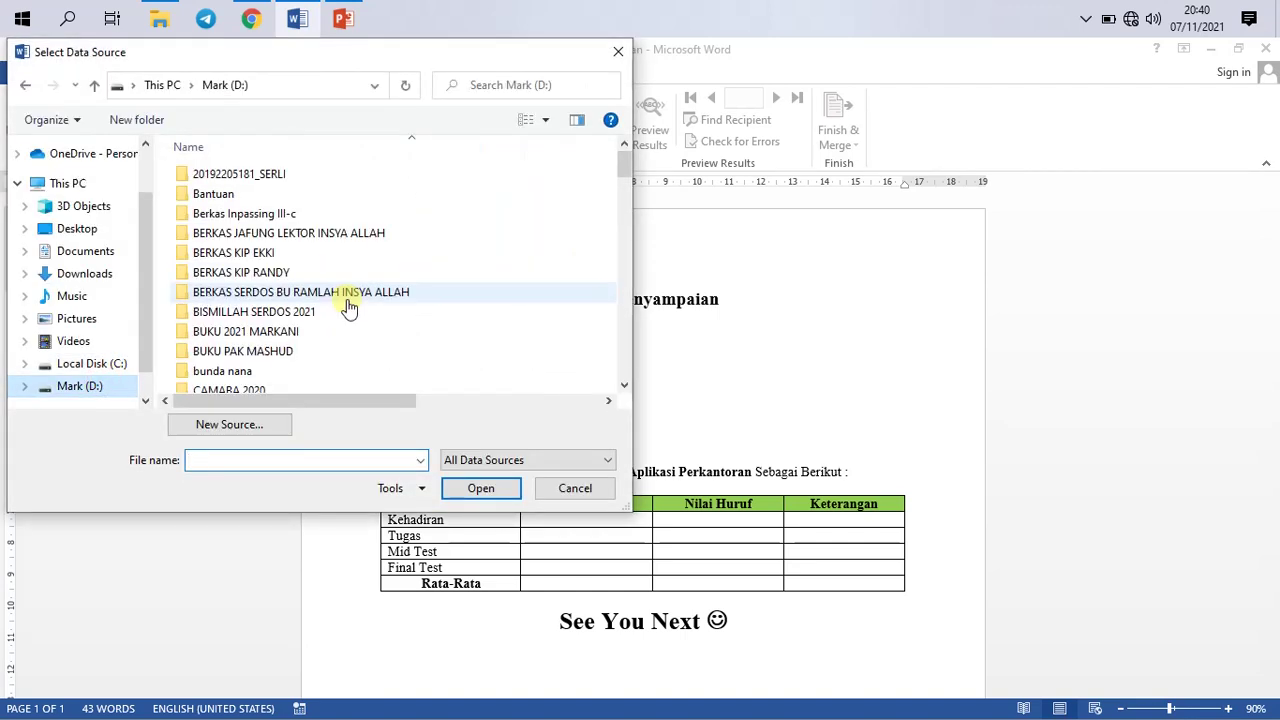
{"action": "left_click_drag", "start_coordinate": [625, 168], "coordinate": [626, 263]}
{"action": "left_click", "coordinate": [370, 291]}
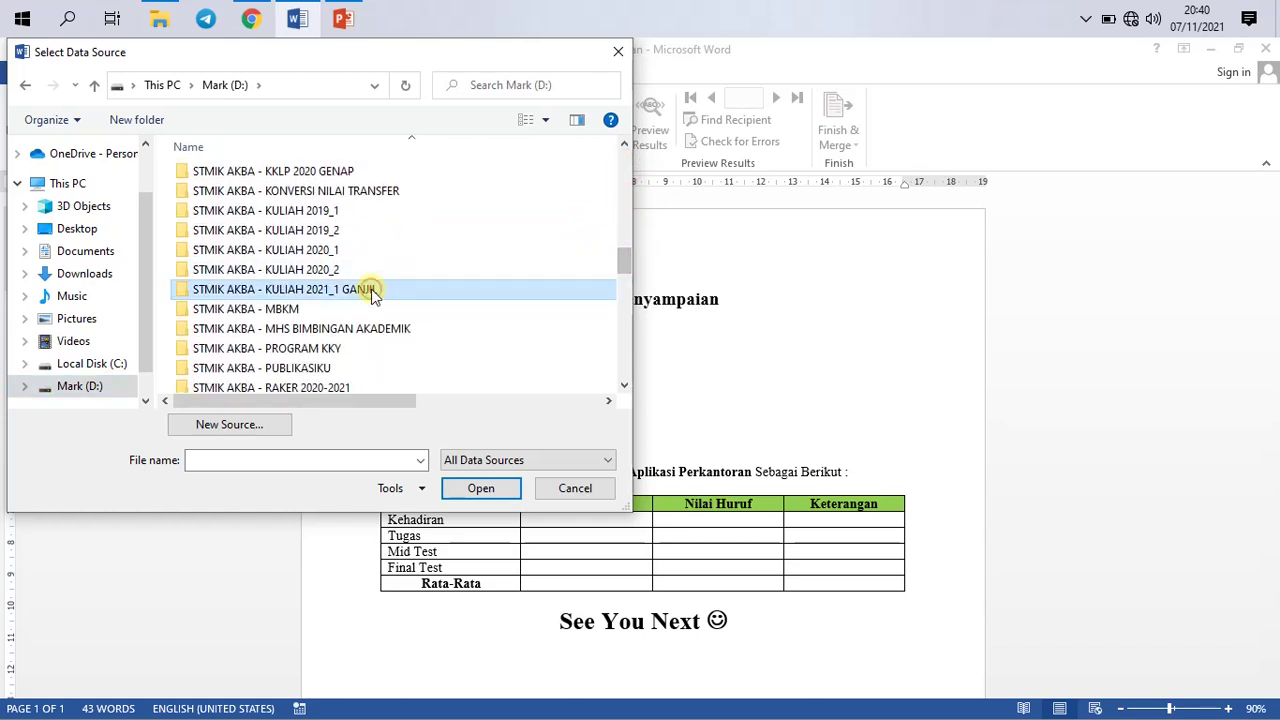
{"action": "double_click", "coordinate": [370, 291]}
{"action": "left_click", "coordinate": [222, 197]}
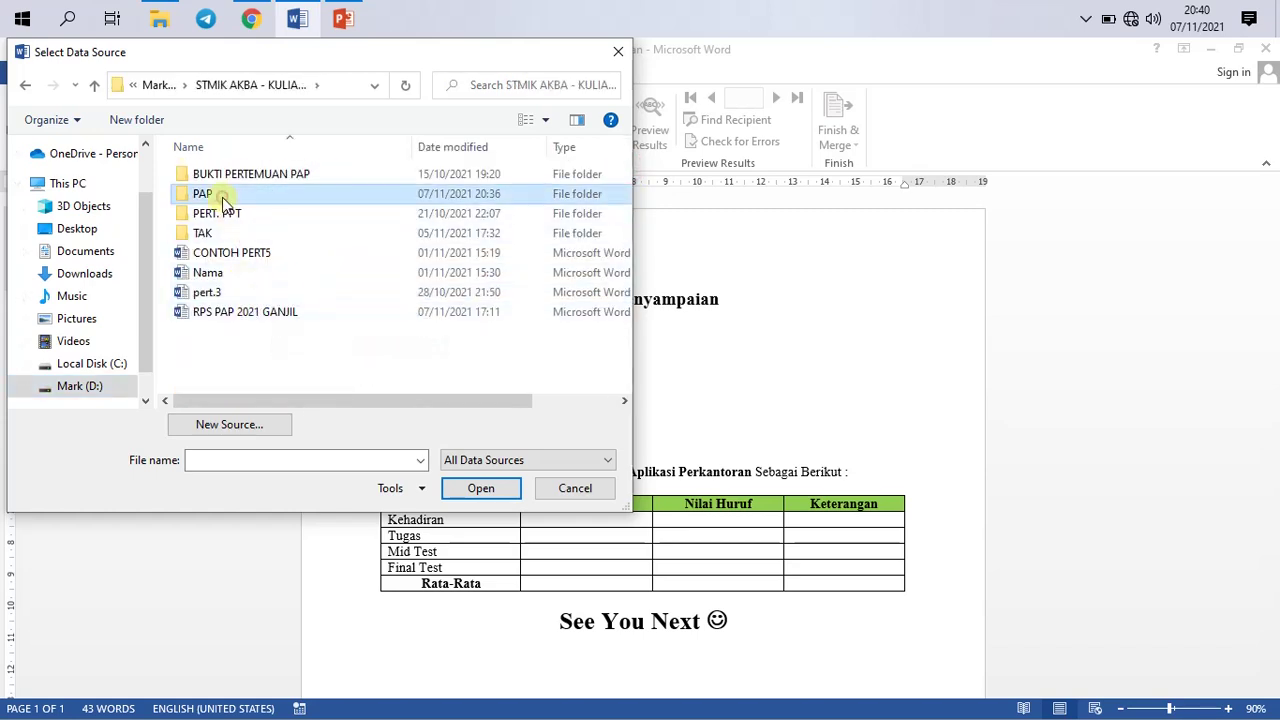
{"action": "double_click", "coordinate": [222, 197]}
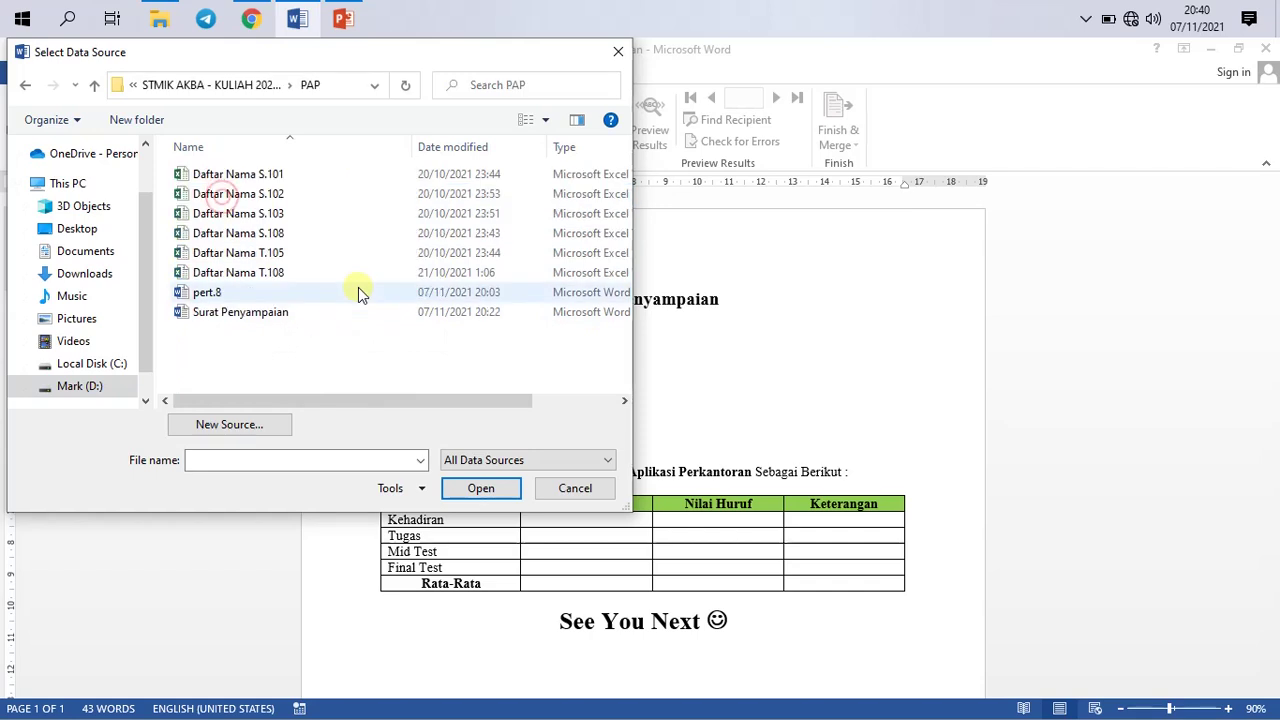
{"action": "left_click", "coordinate": [231, 295]}
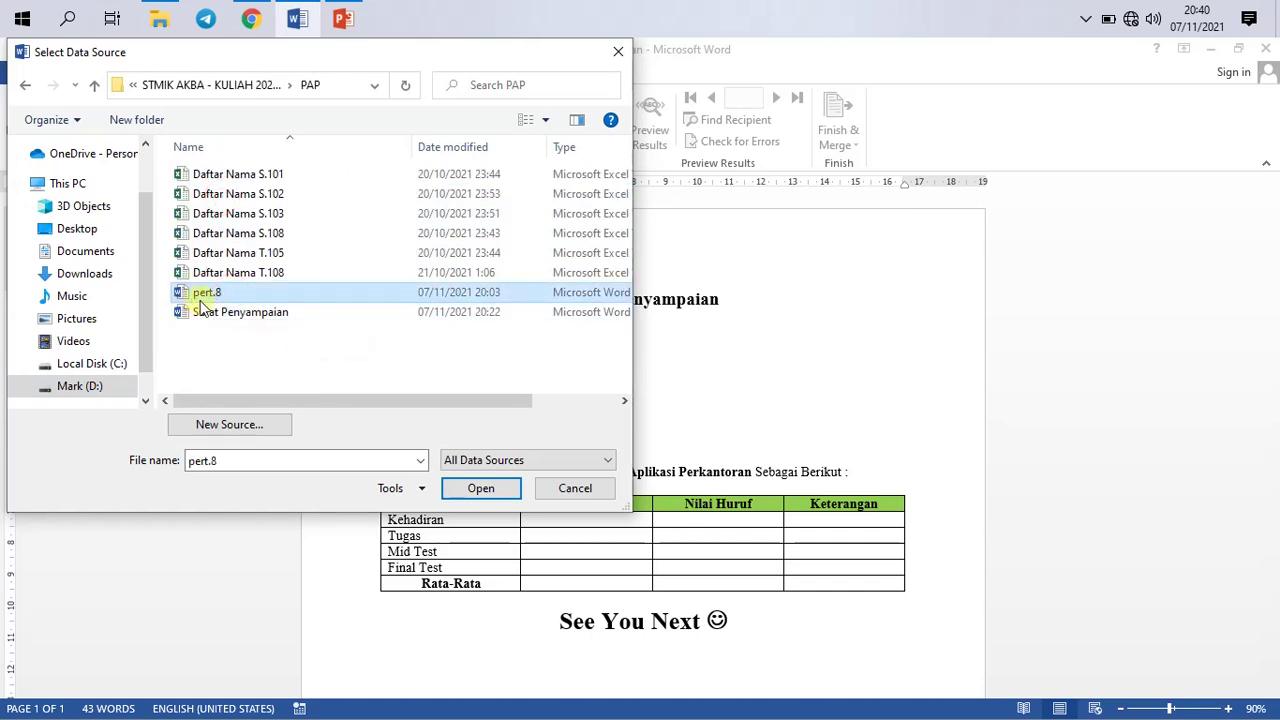
{"action": "left_click", "coordinate": [481, 489]}
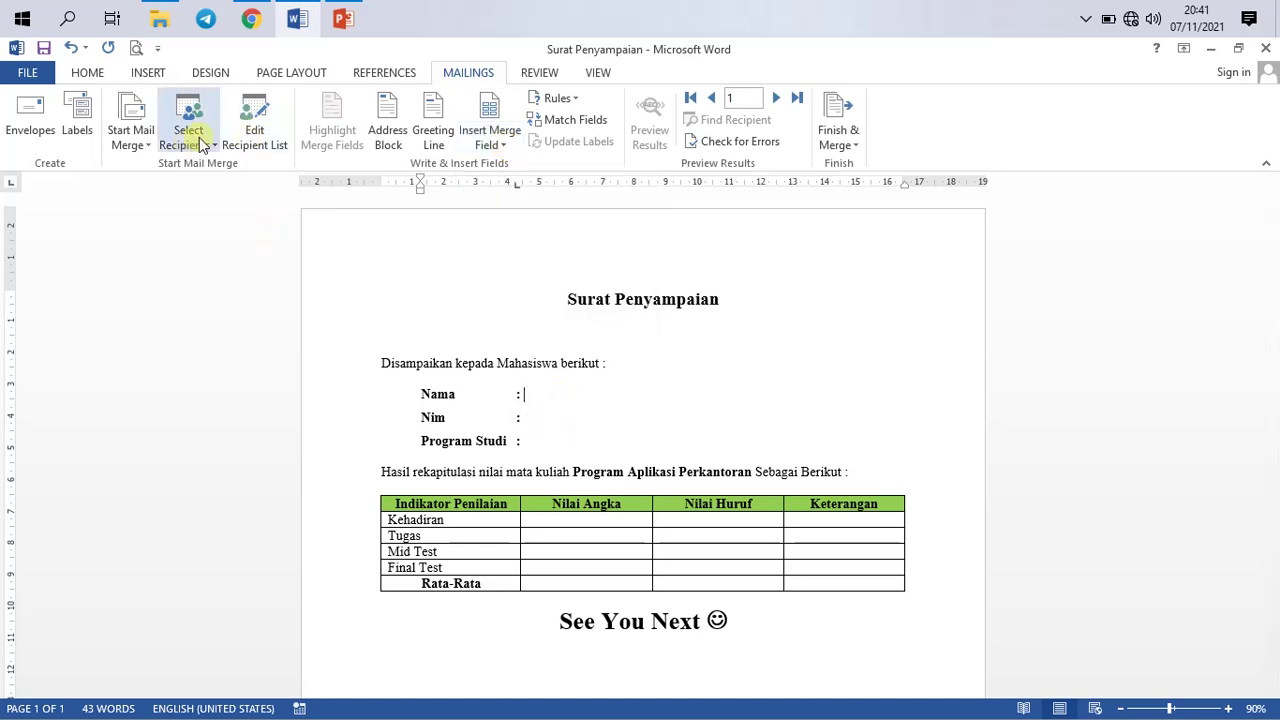
Step: View the available merge fields and check the recipients loaded from the data source
{"action": "left_click", "coordinate": [500, 148]}
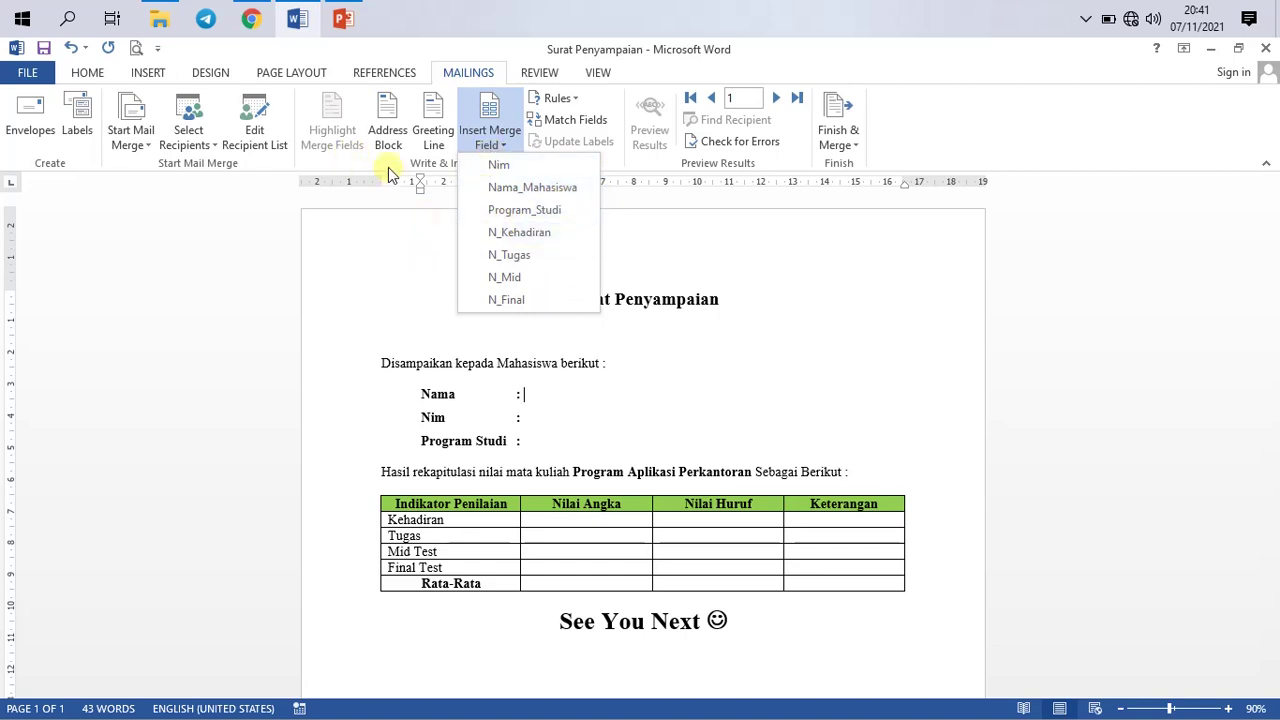
{"action": "left_click", "coordinate": [716, 349]}
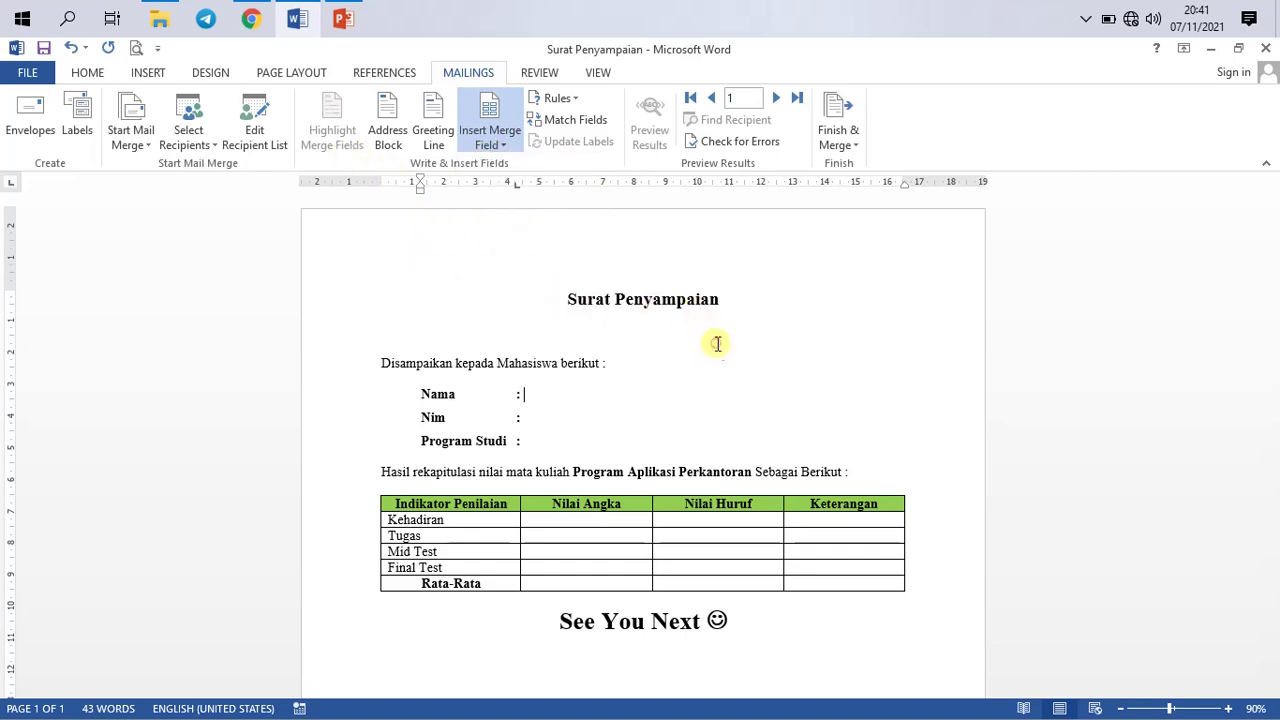
{"action": "left_click", "coordinate": [263, 141]}
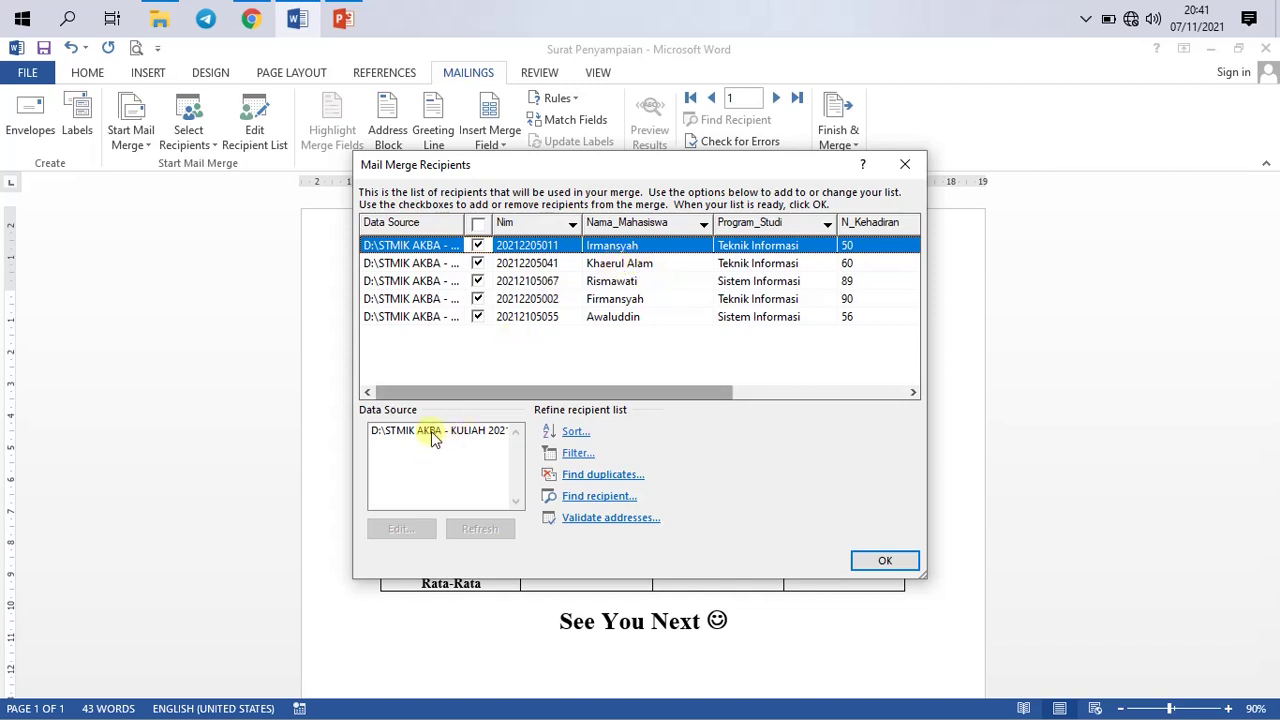
{"action": "left_click", "coordinate": [884, 563]}
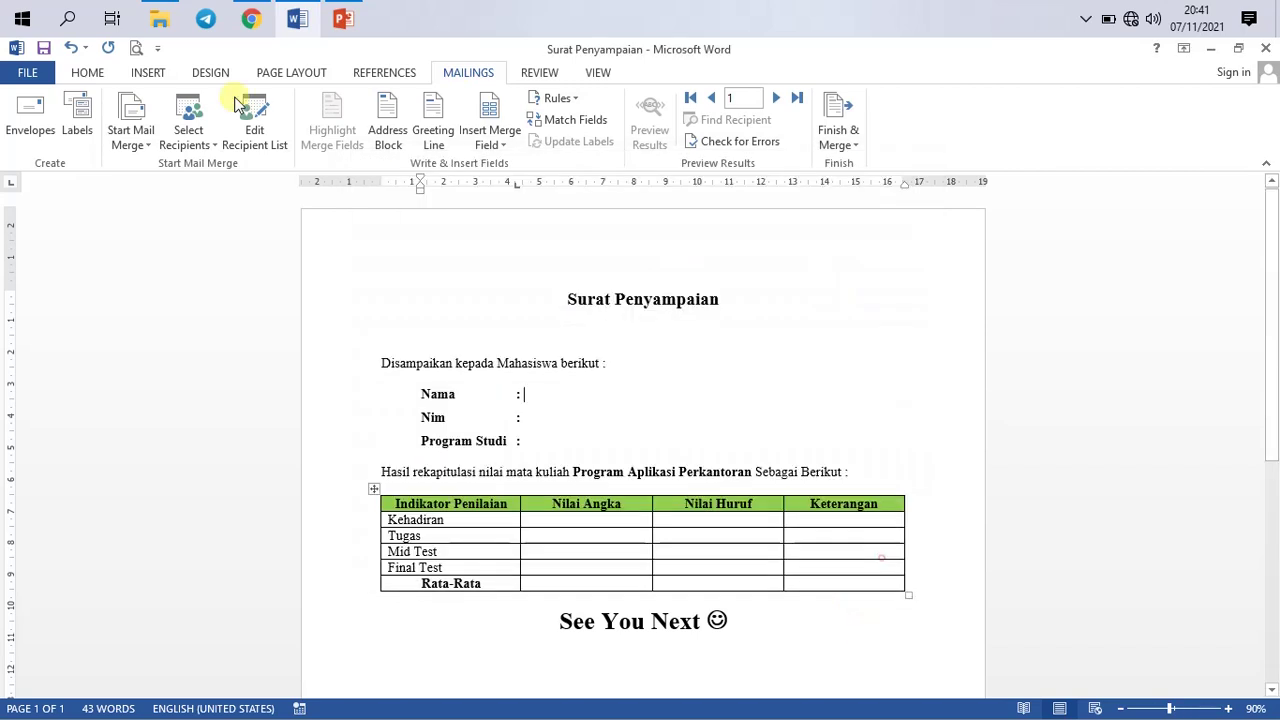
Step: Edit the data source's second record, replacing the last part of the student's name in Nama_Mahasiswa, and accept the recipient list
{"action": "left_click", "coordinate": [268, 148]}
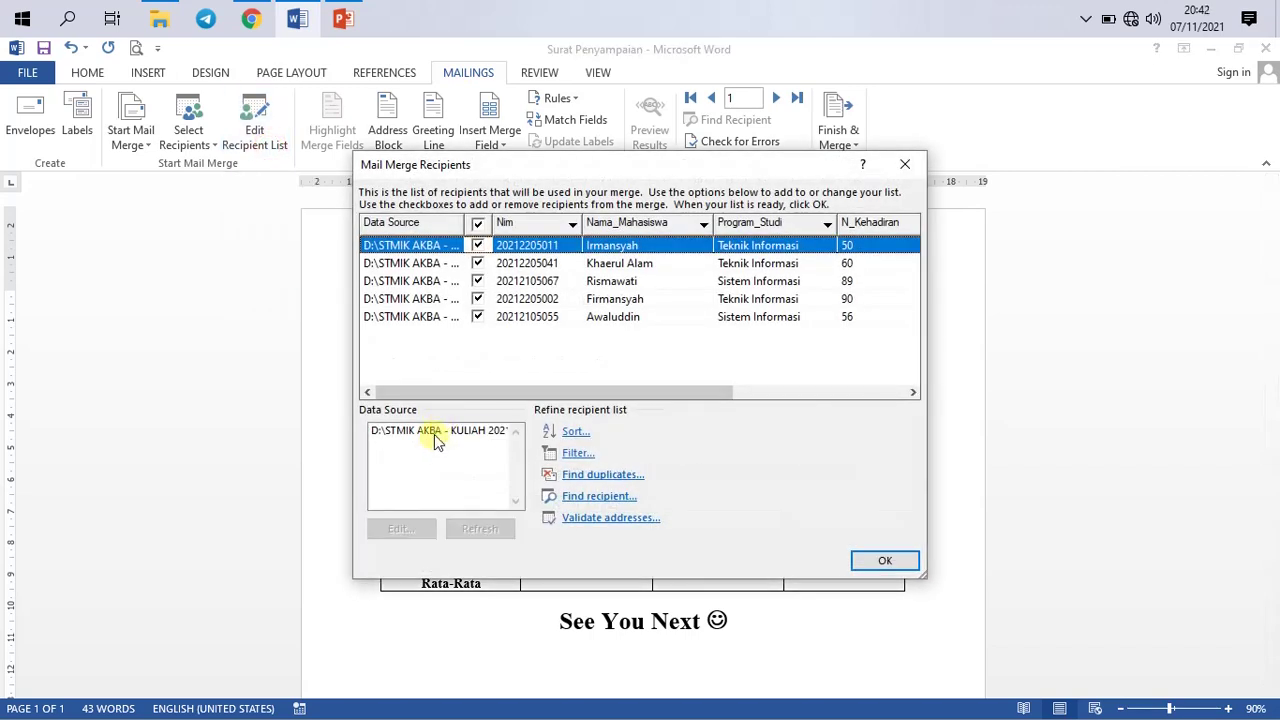
{"action": "left_click", "coordinate": [434, 438]}
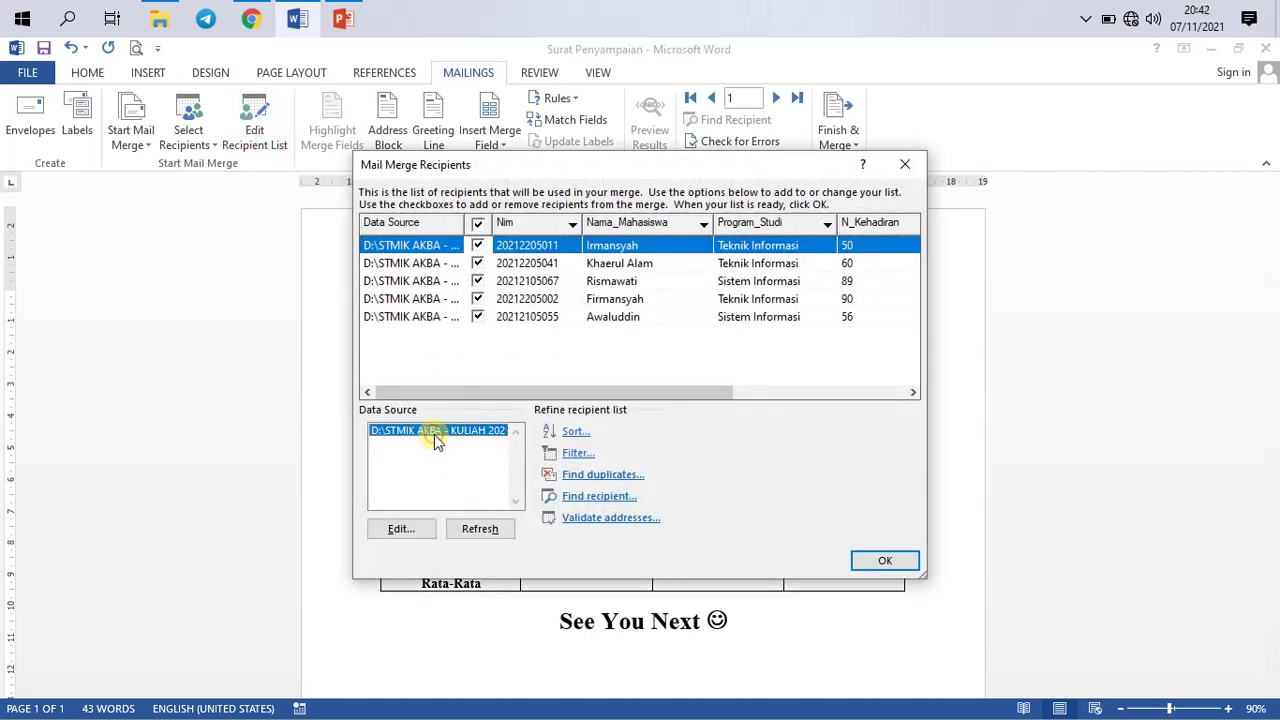
{"action": "left_click", "coordinate": [410, 537]}
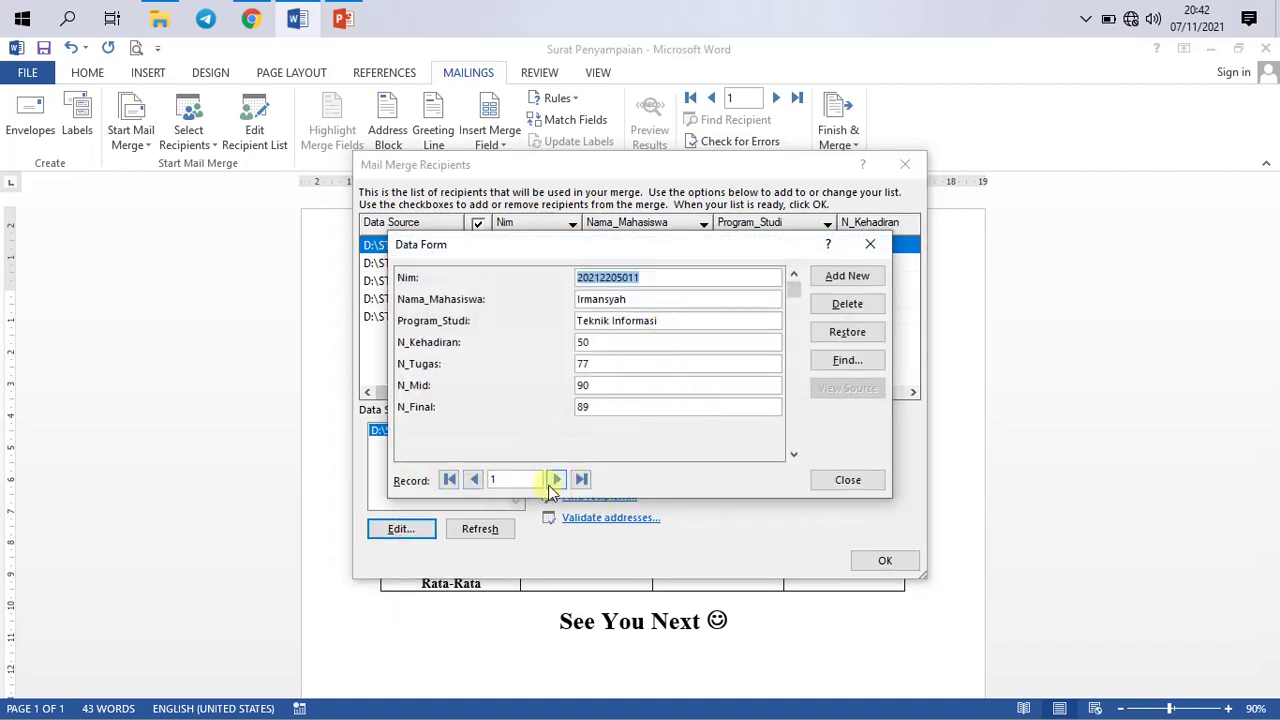
{"action": "left_click", "coordinate": [557, 480]}
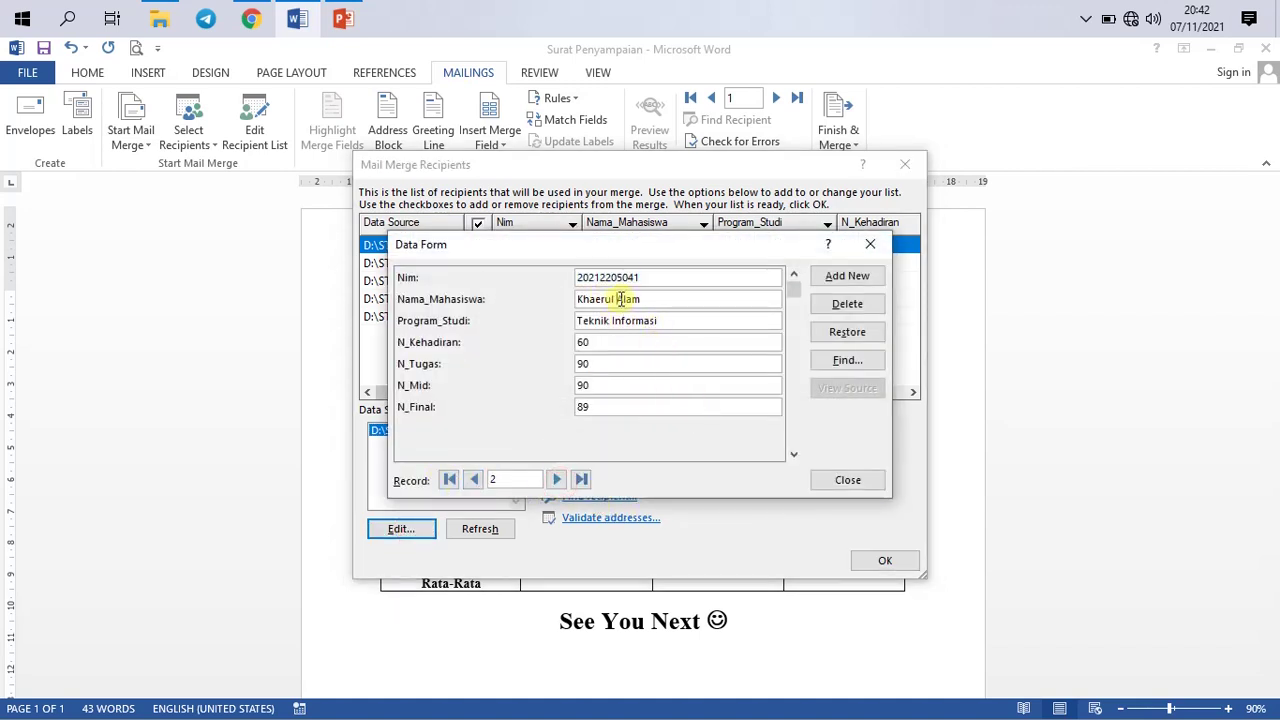
{"action": "left_click_drag", "start_coordinate": [618, 298], "coordinate": [678, 297]}
{"action": "key", "text": "BackSpace"}
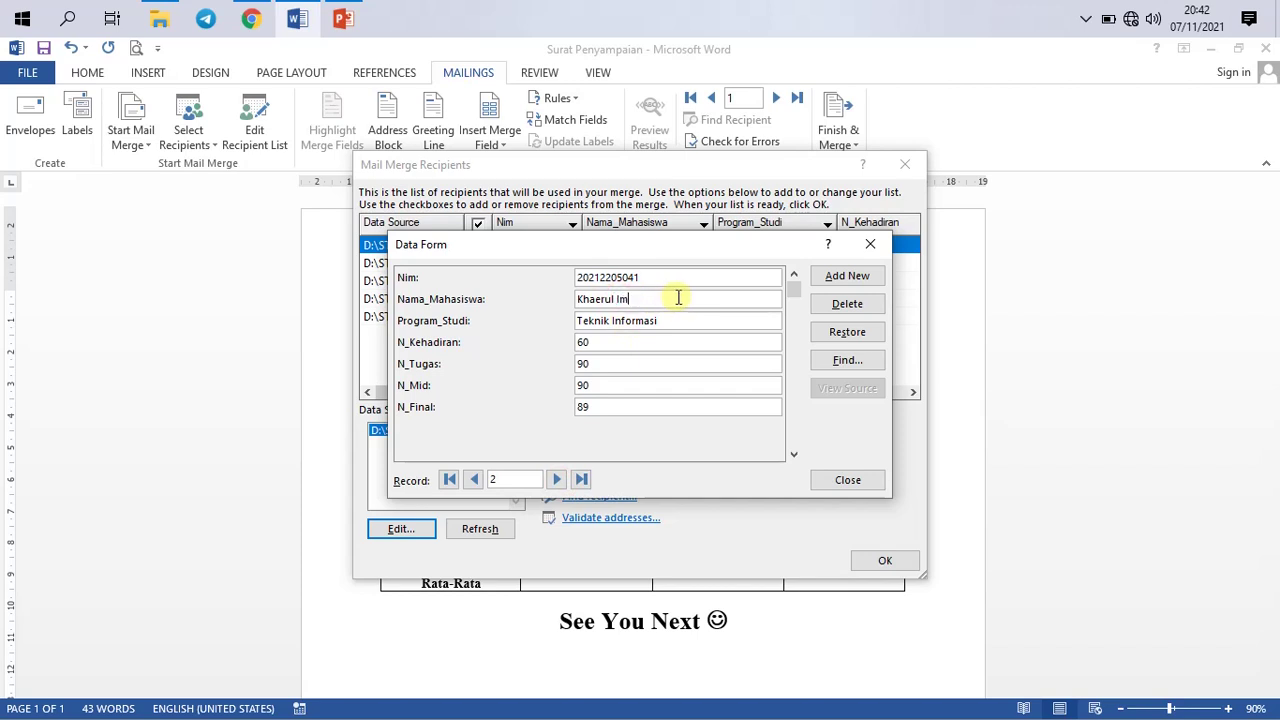
{"action": "left_click", "coordinate": [848, 481]}
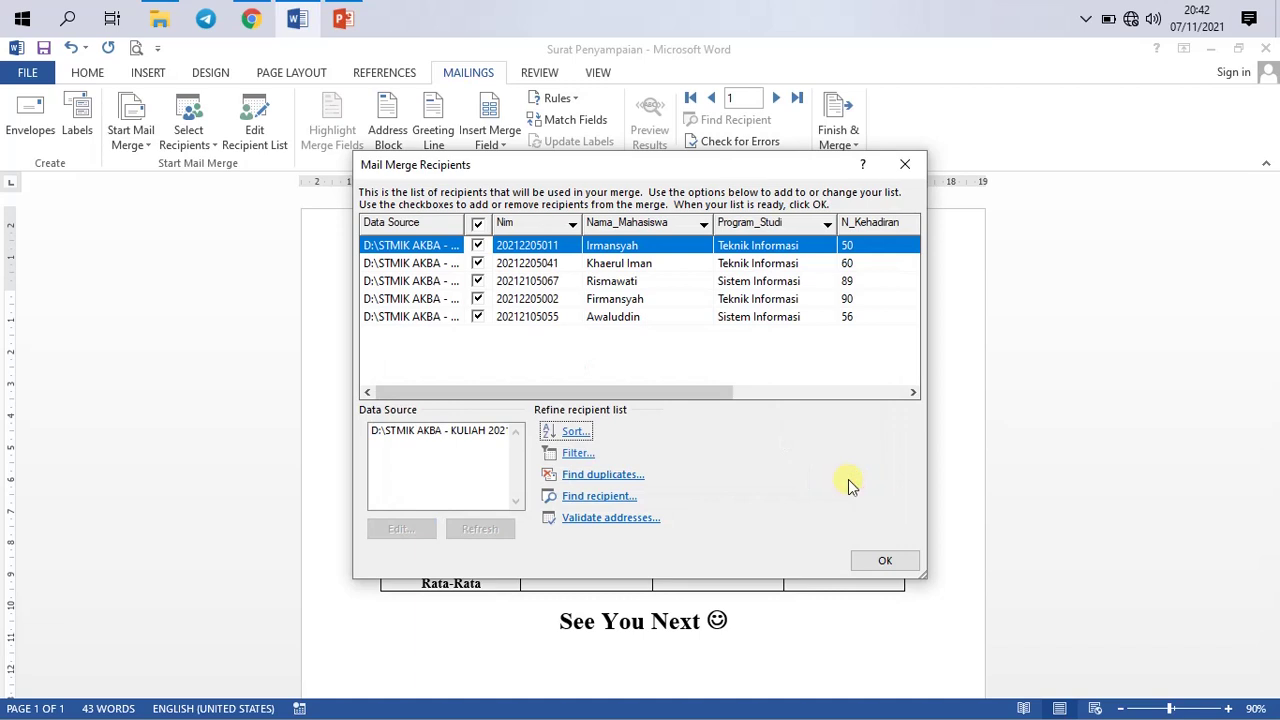
{"action": "left_click", "coordinate": [633, 264]}
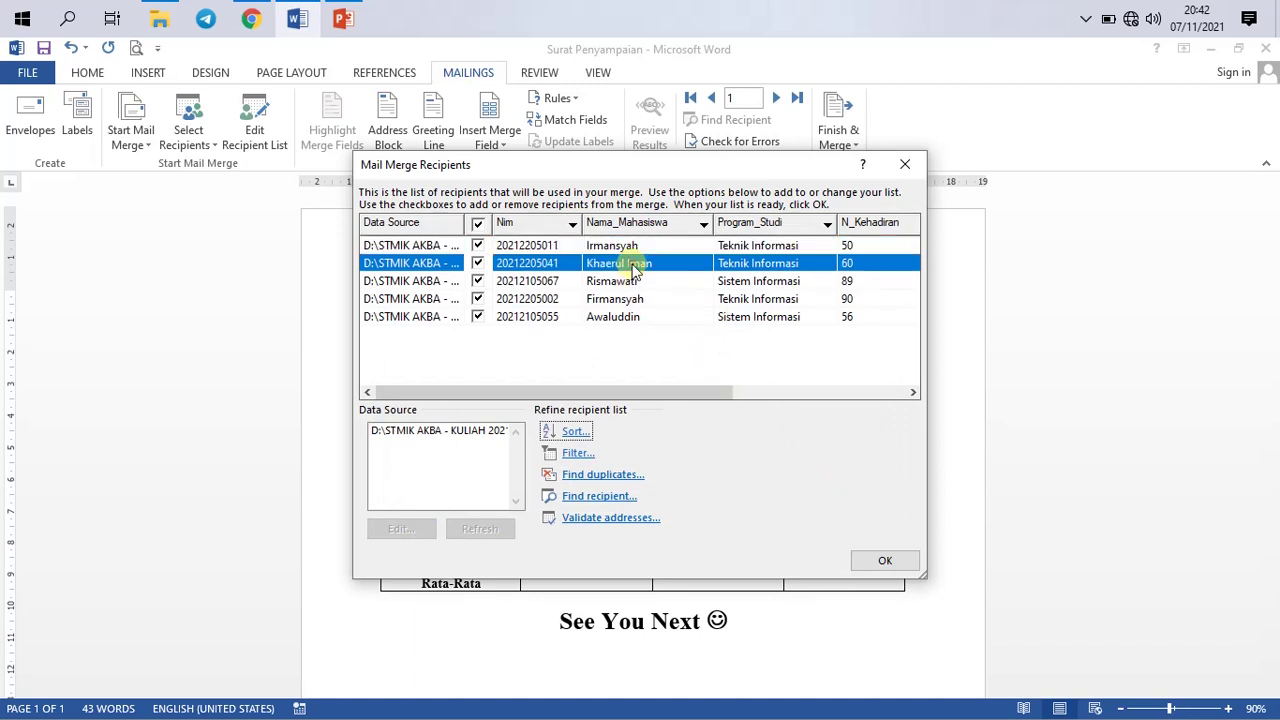
{"action": "left_click", "coordinate": [888, 562]}
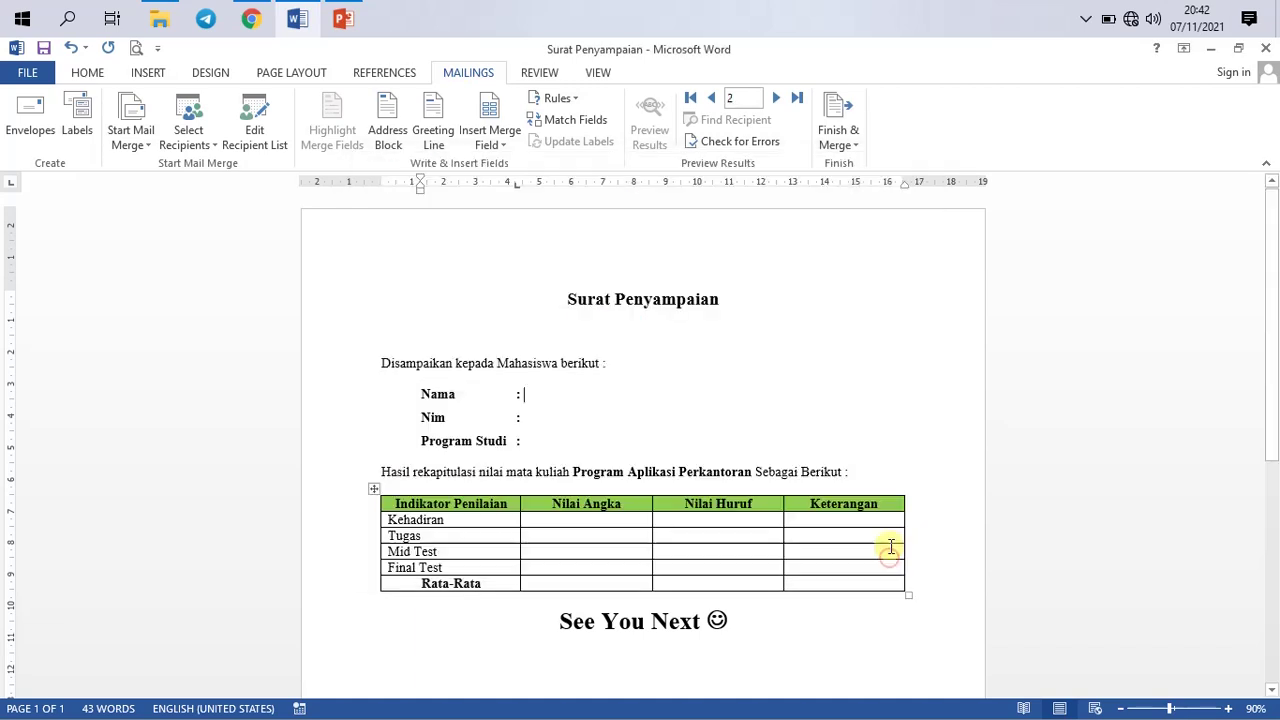
Step: Insert the Nama_Mahasiswa merge field after the colon on the Nama line
{"action": "left_click", "coordinate": [645, 411]}
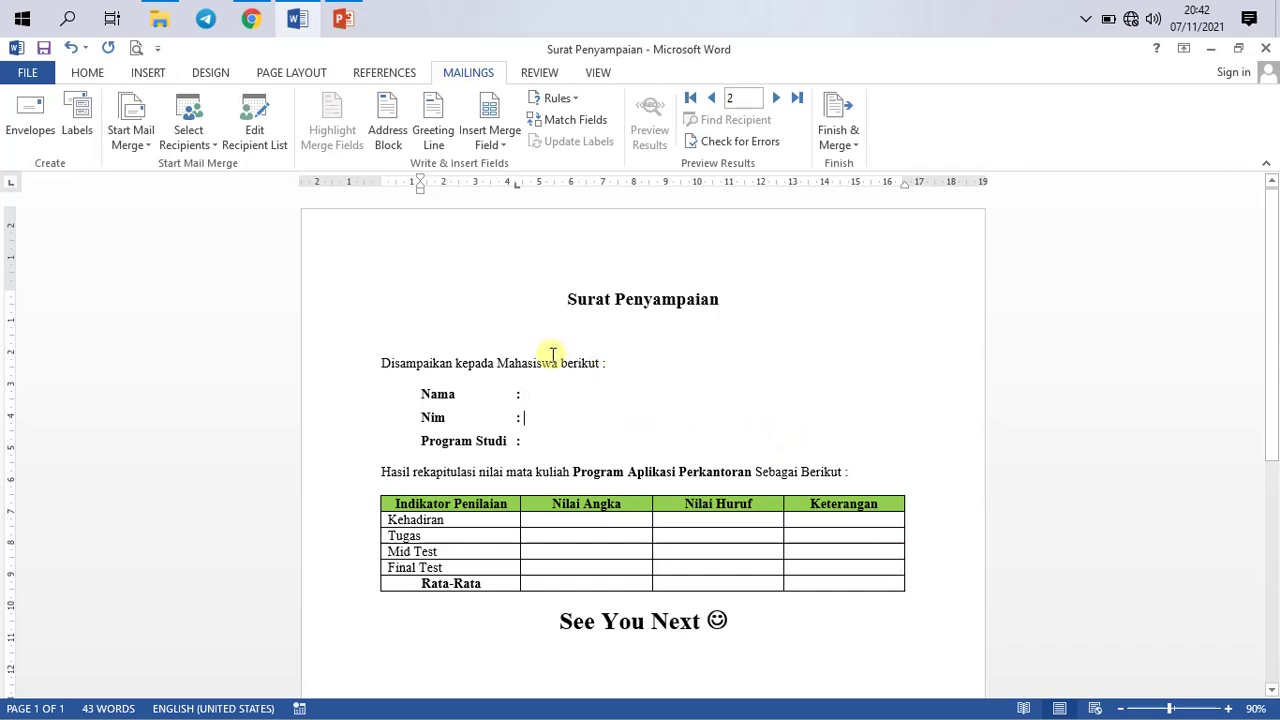
{"action": "left_click", "coordinate": [505, 146]}
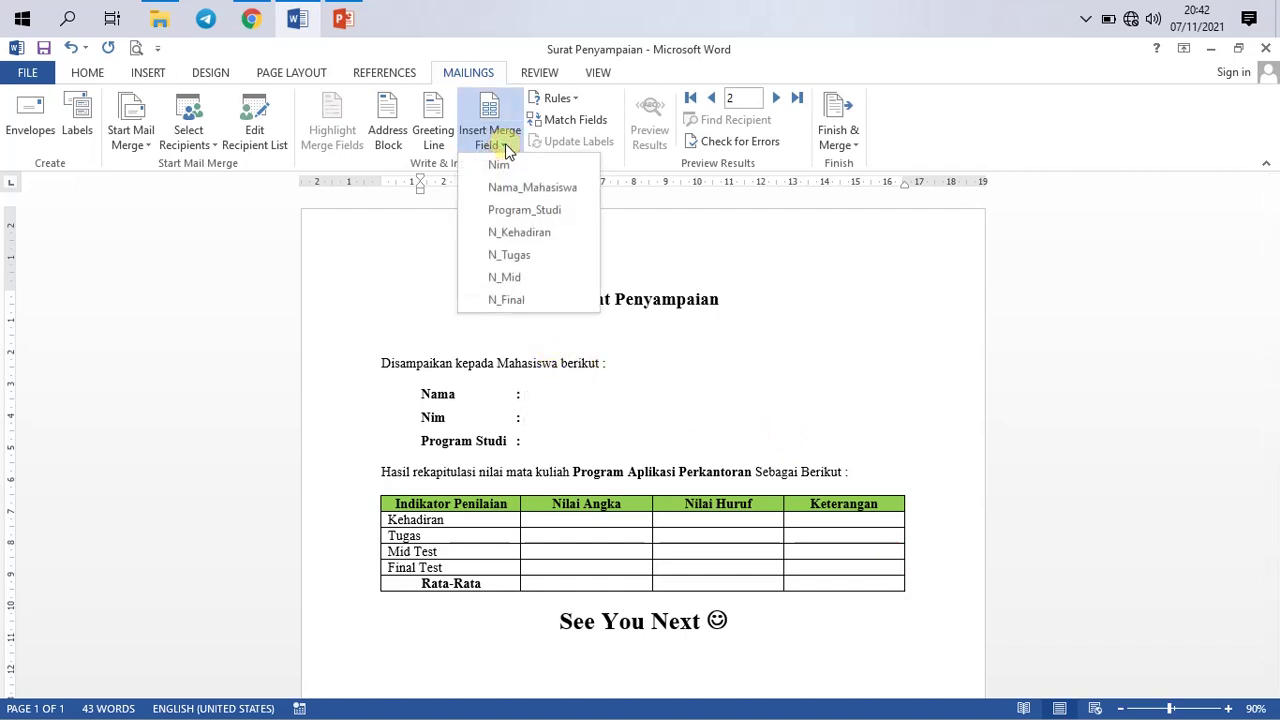
{"action": "left_click", "coordinate": [646, 396]}
{"action": "left_click", "coordinate": [533, 394]}
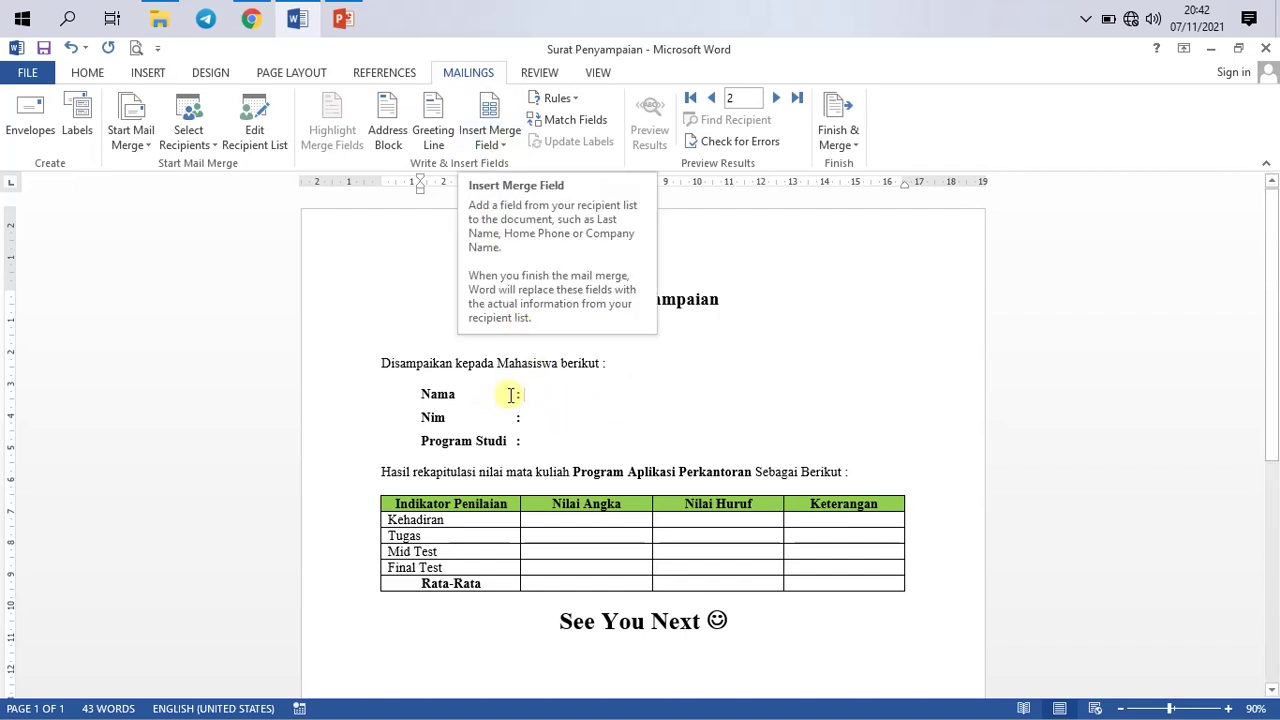
{"action": "left_click", "coordinate": [569, 402]}
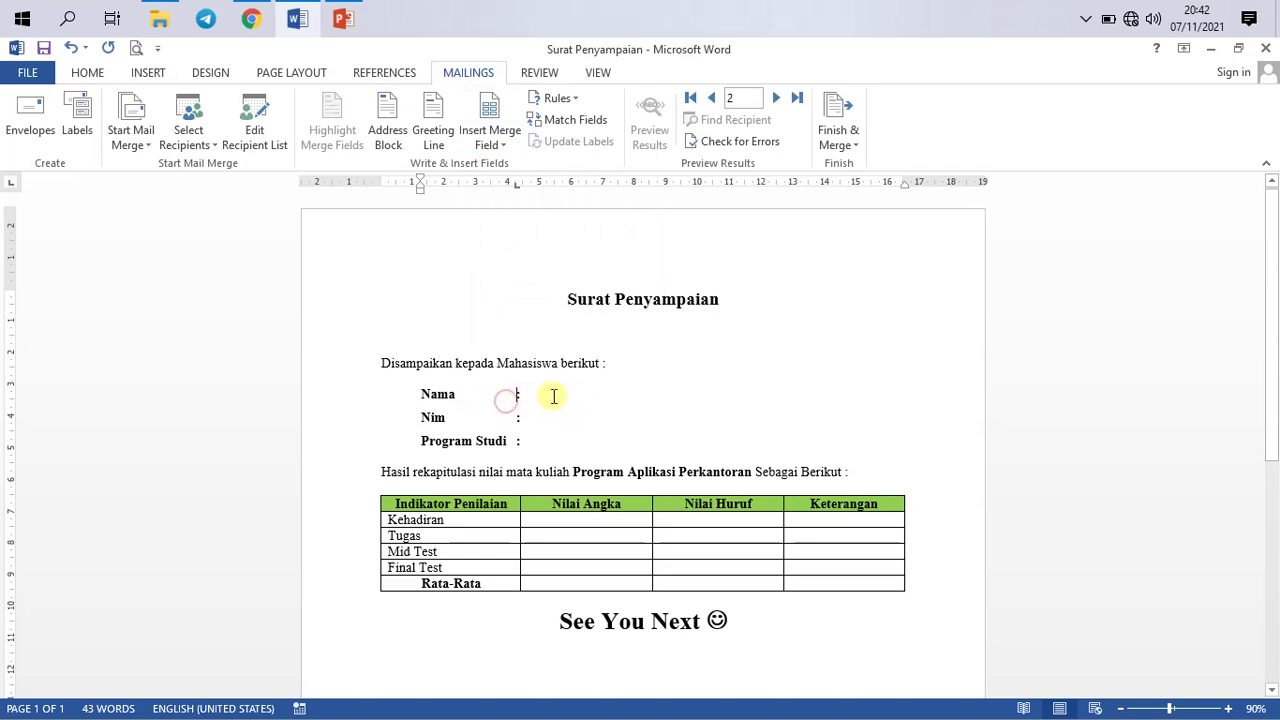
{"action": "left_click", "coordinate": [551, 395]}
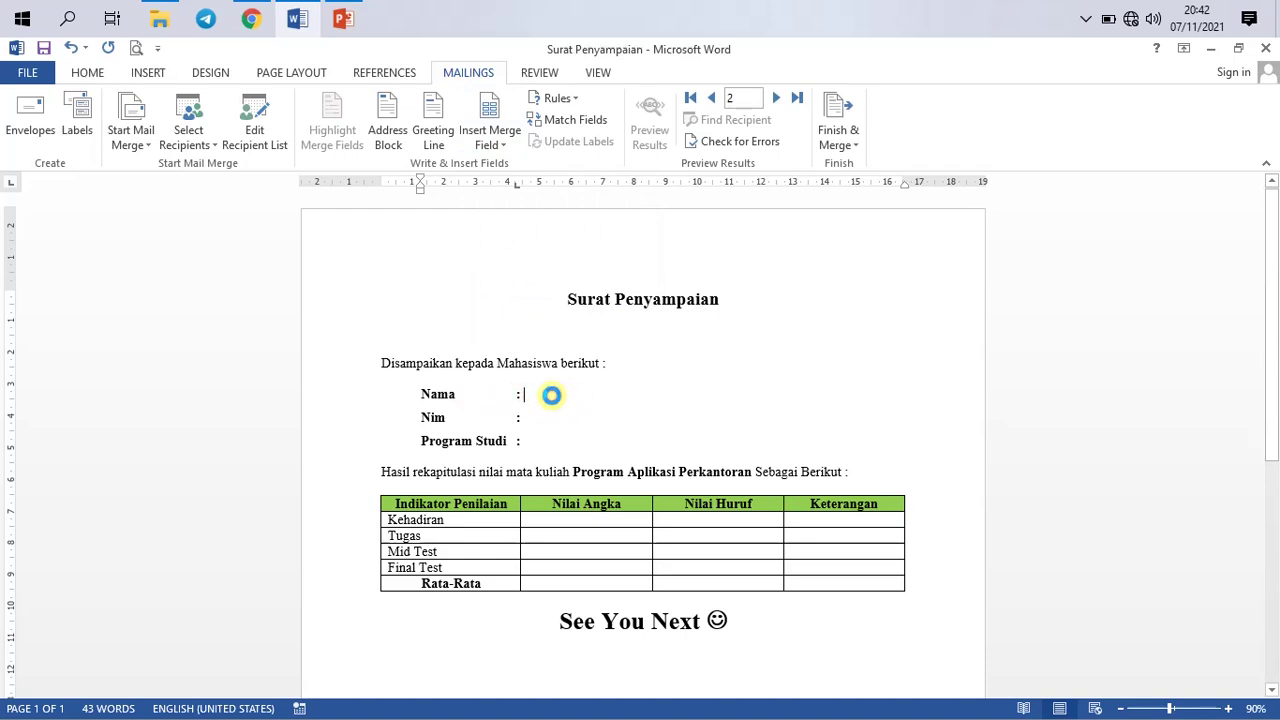
{"action": "left_click", "coordinate": [502, 148]}
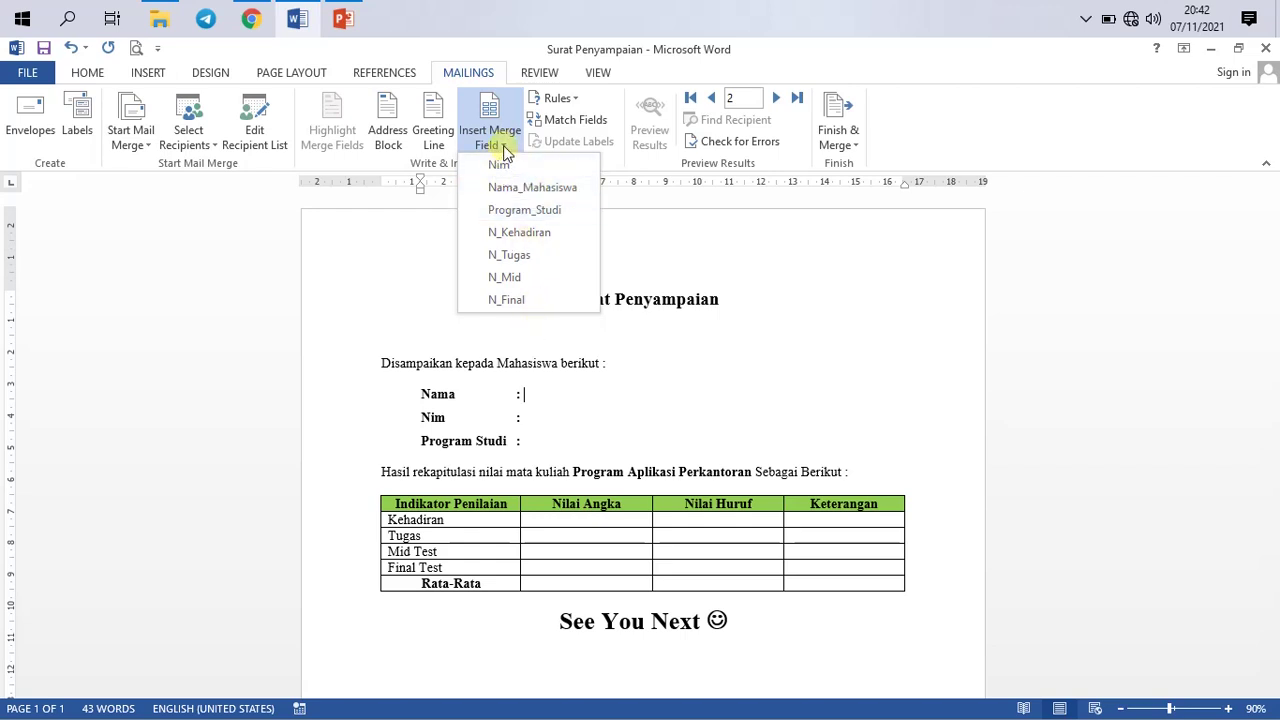
{"action": "left_click", "coordinate": [521, 189]}
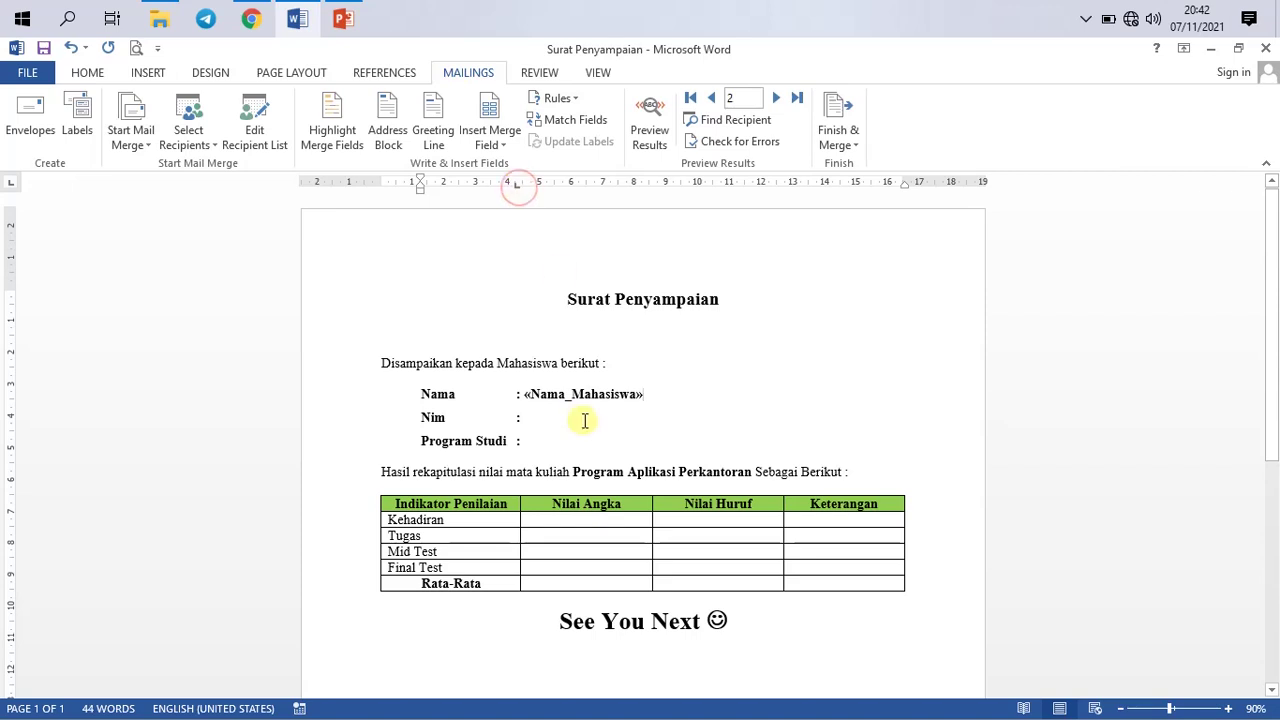
Step: Highlight the Nama_Mahasiswa field on the Nama line to examine it
{"action": "left_click_drag", "start_coordinate": [524, 394], "coordinate": [650, 395]}
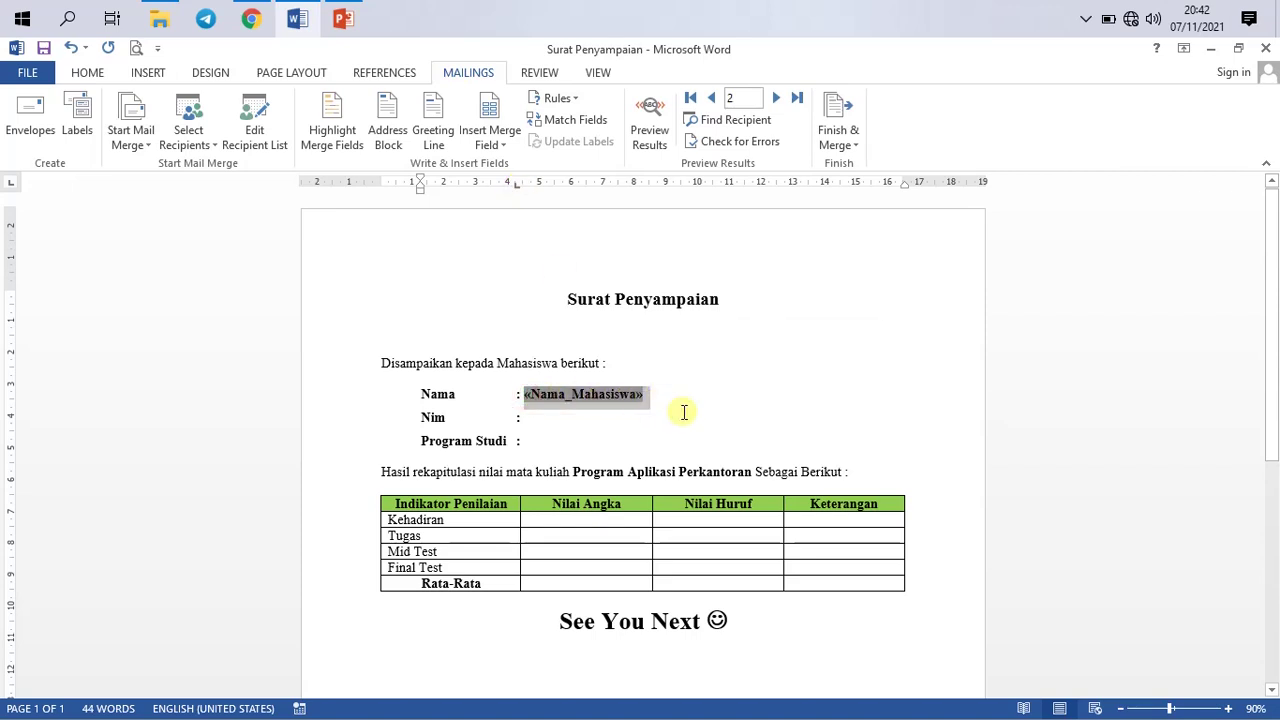
{"action": "left_click", "coordinate": [691, 410]}
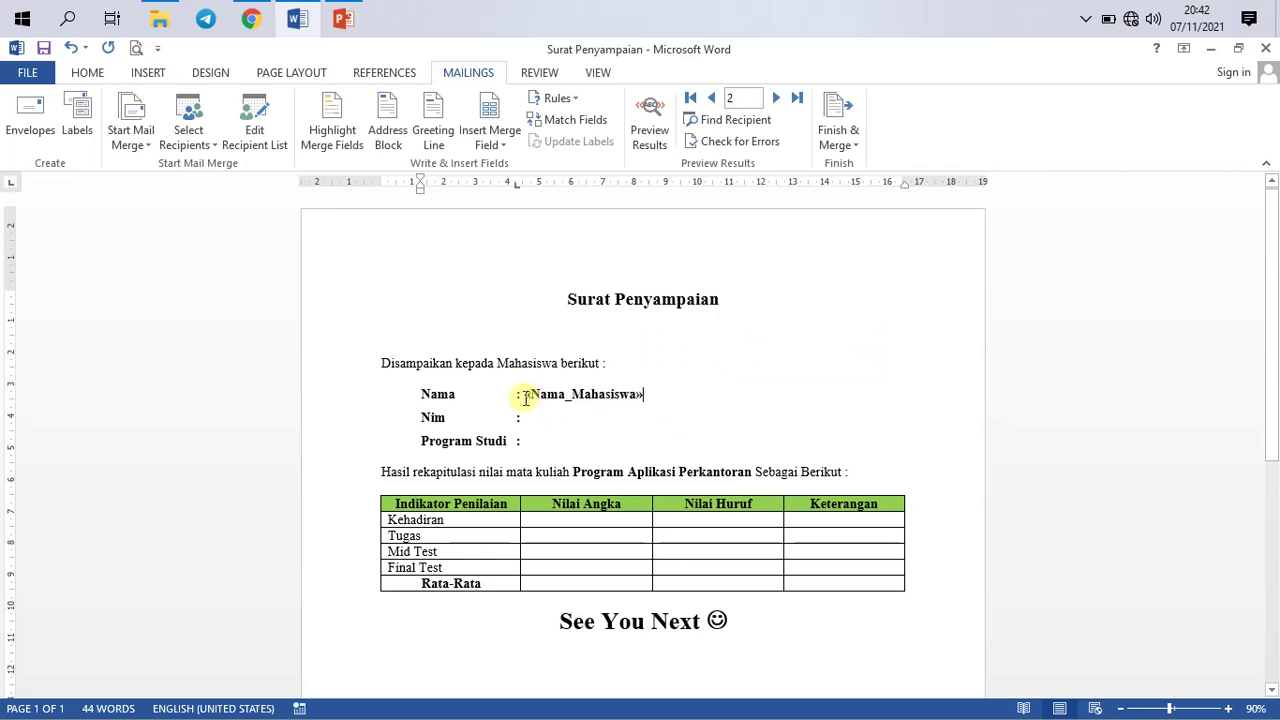
{"action": "left_click_drag", "start_coordinate": [524, 396], "coordinate": [650, 395]}
{"action": "left_click", "coordinate": [675, 408]}
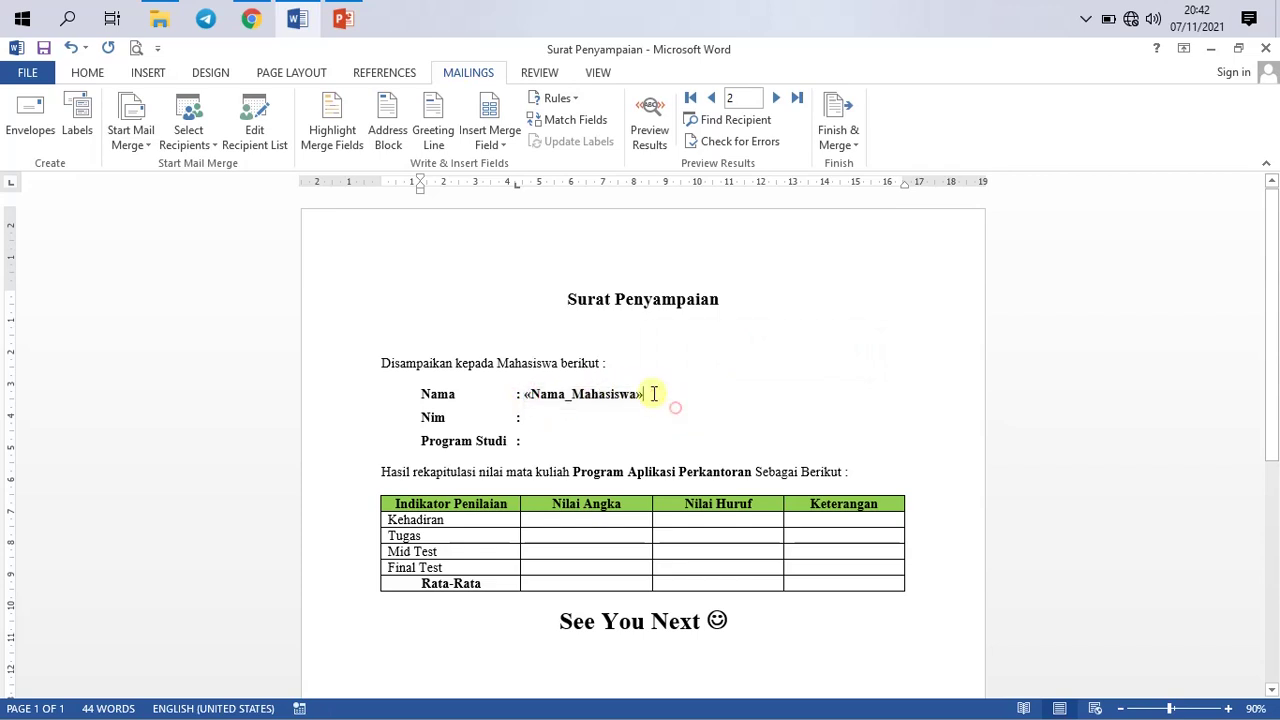
{"action": "left_click_drag", "start_coordinate": [524, 394], "coordinate": [650, 398]}
Step: Insert the Nim merge field on the Nim line and the Program_Studi merge field on the Program Studi line
{"action": "left_click", "coordinate": [585, 415]}
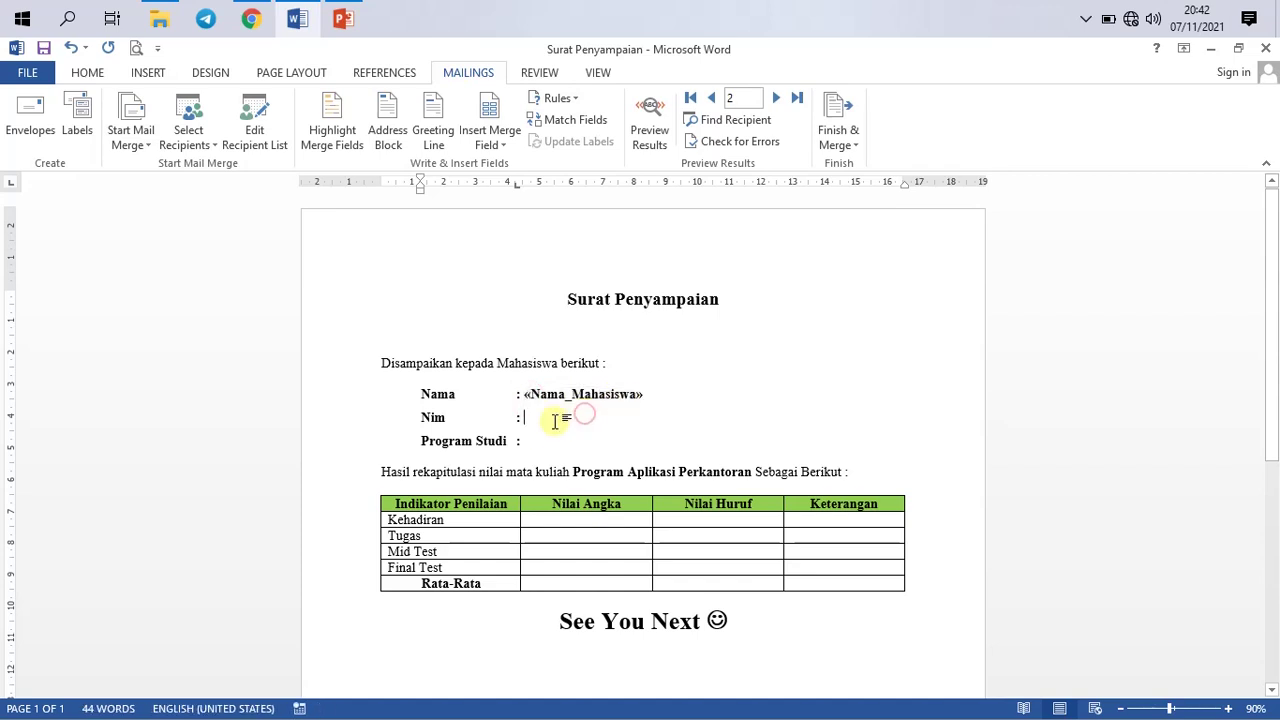
{"action": "left_click", "coordinate": [507, 150]}
{"action": "left_click", "coordinate": [511, 174]}
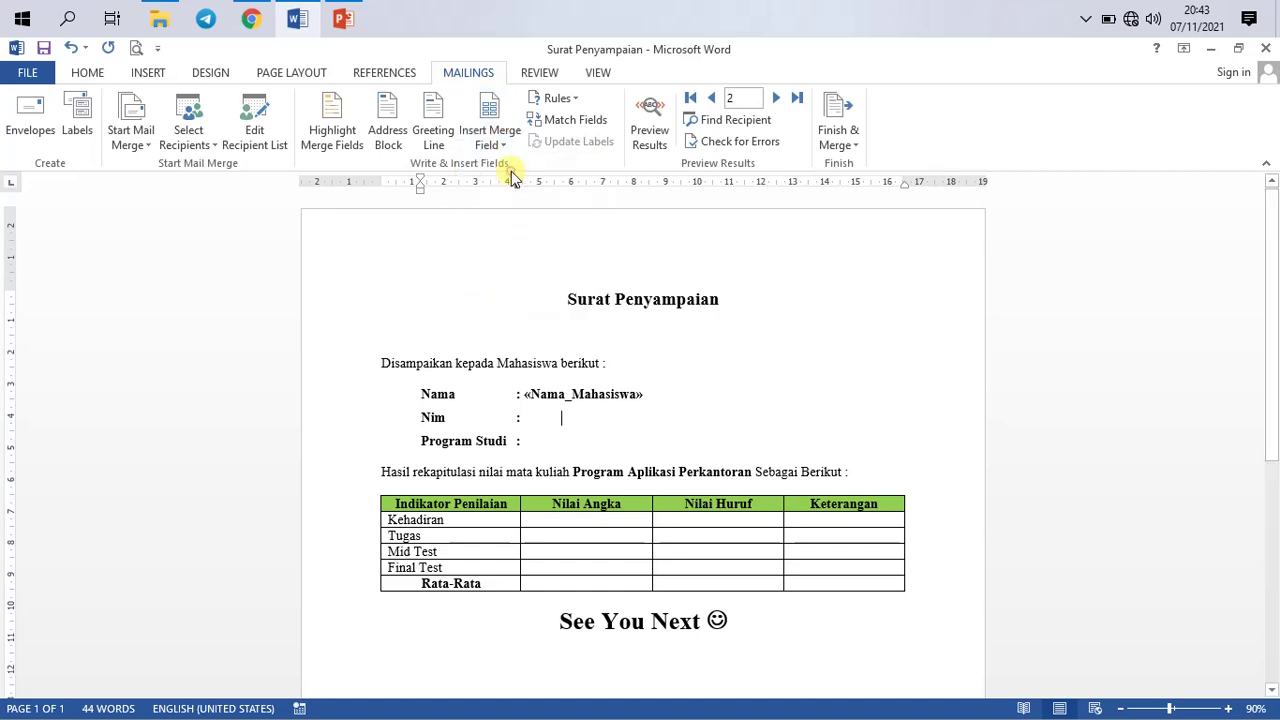
{"action": "left_click", "coordinate": [537, 446]}
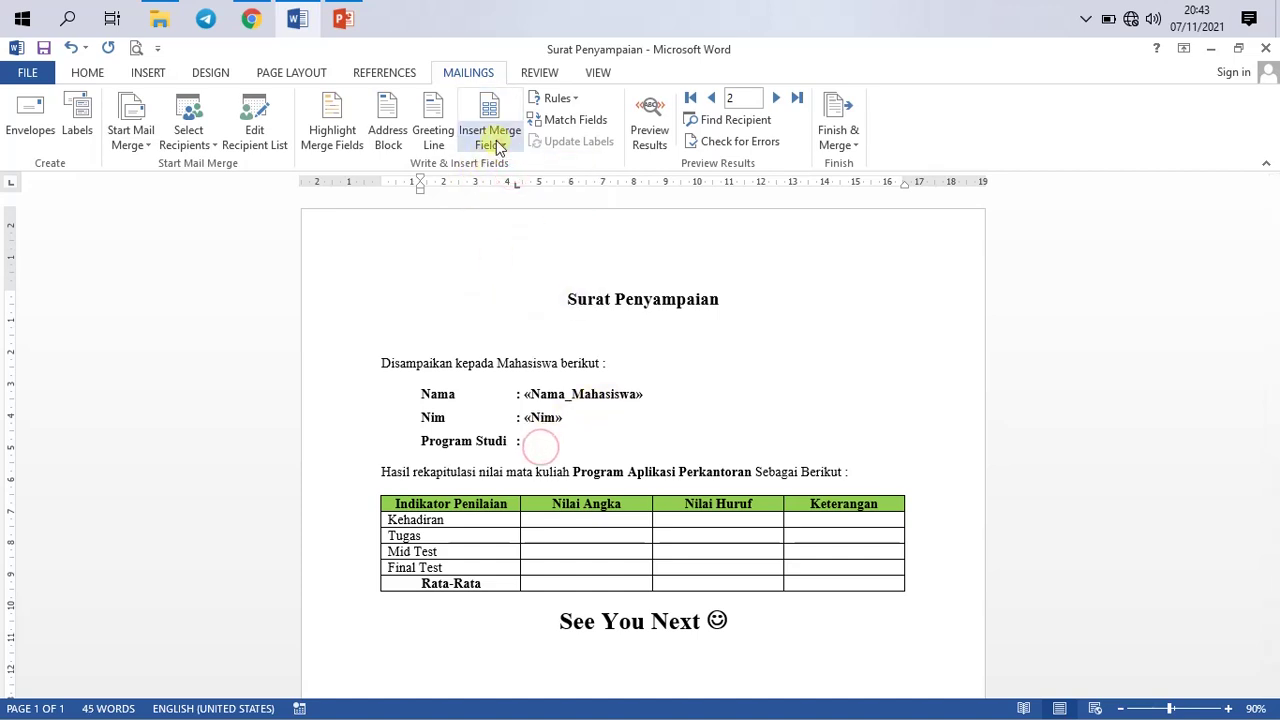
{"action": "left_click", "coordinate": [498, 147]}
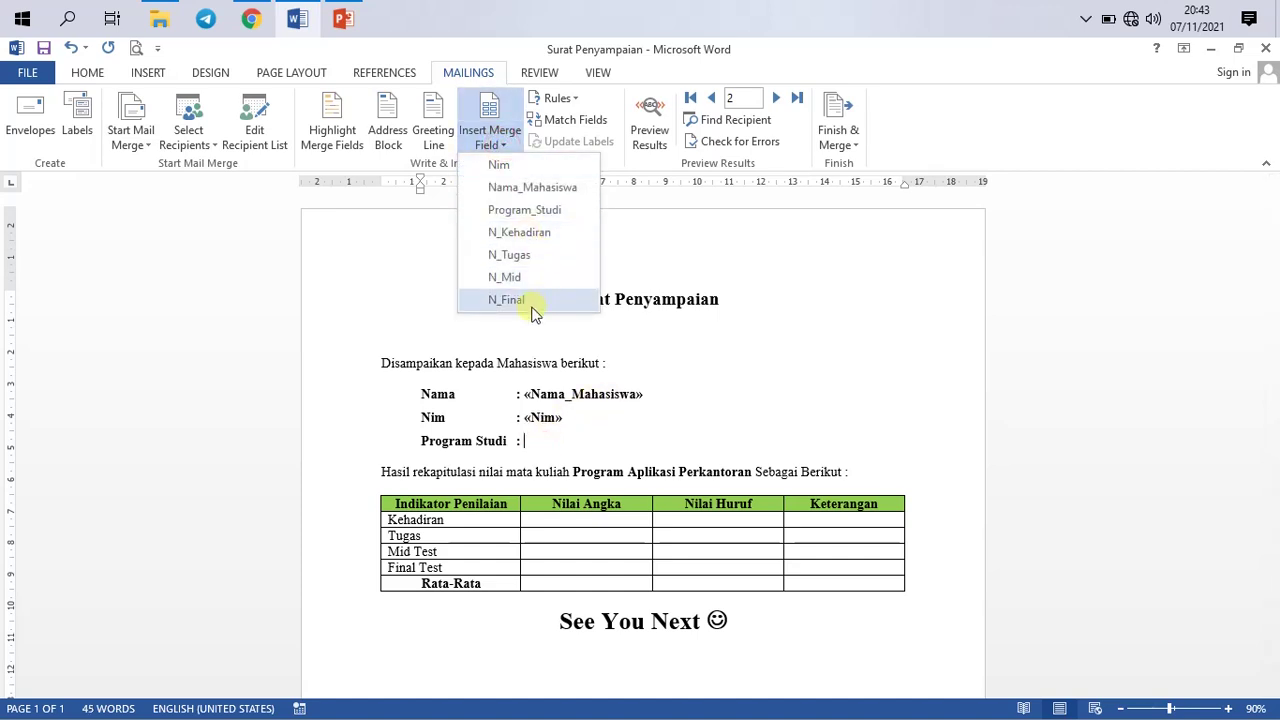
{"action": "left_click", "coordinate": [541, 214]}
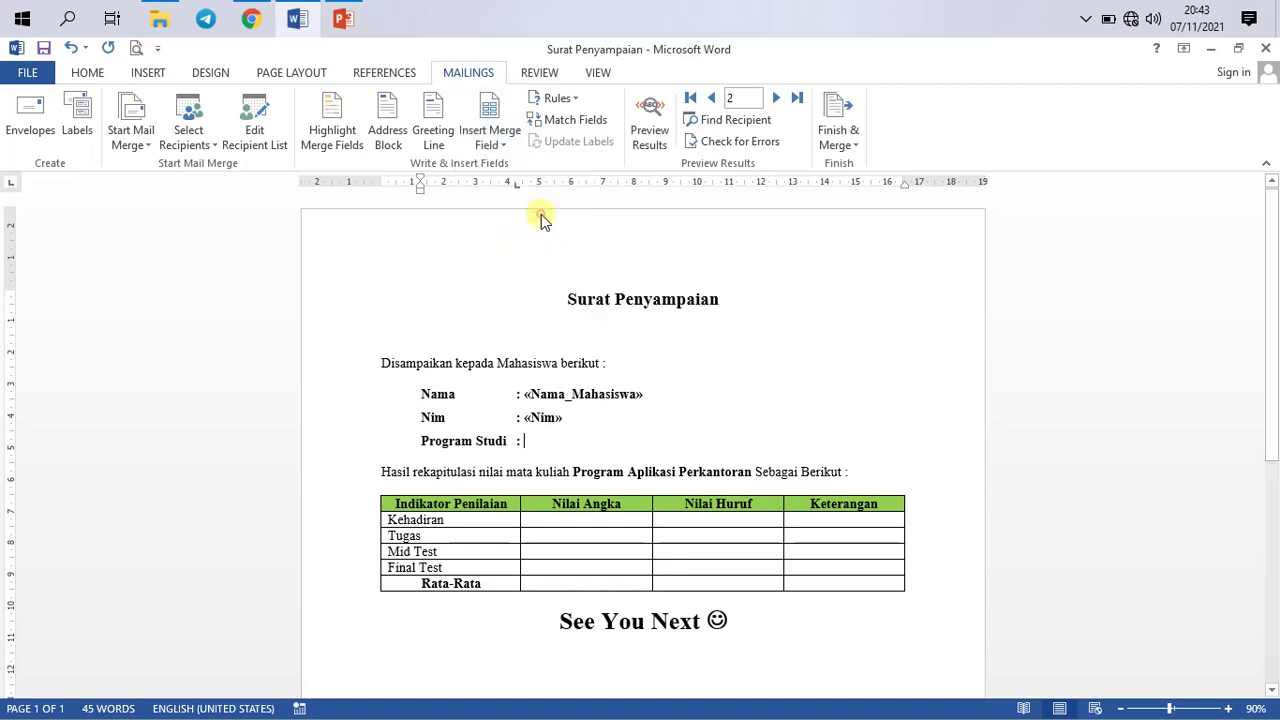
Step: Preview the merged letter with recipient data, browsing forward to record 5, back to the first record and on to record 2
{"action": "left_click", "coordinate": [735, 396]}
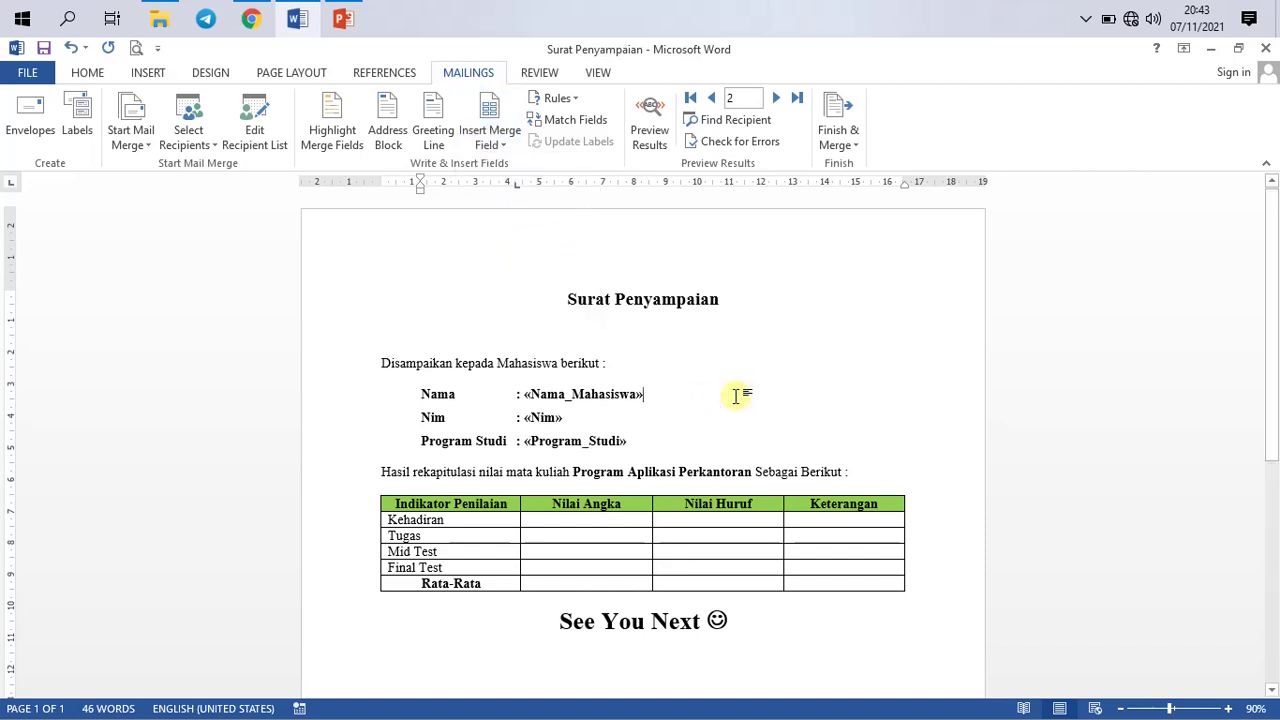
{"action": "left_click", "coordinate": [655, 140]}
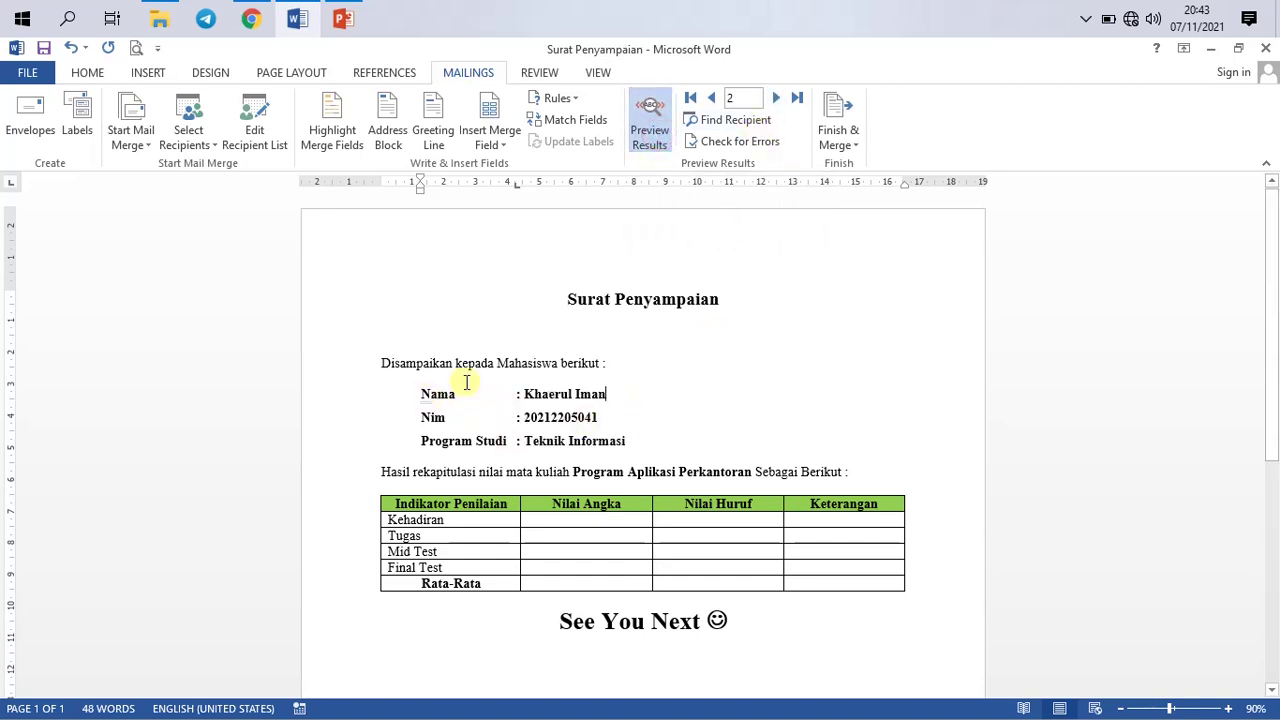
{"action": "left_click", "coordinate": [776, 98]}
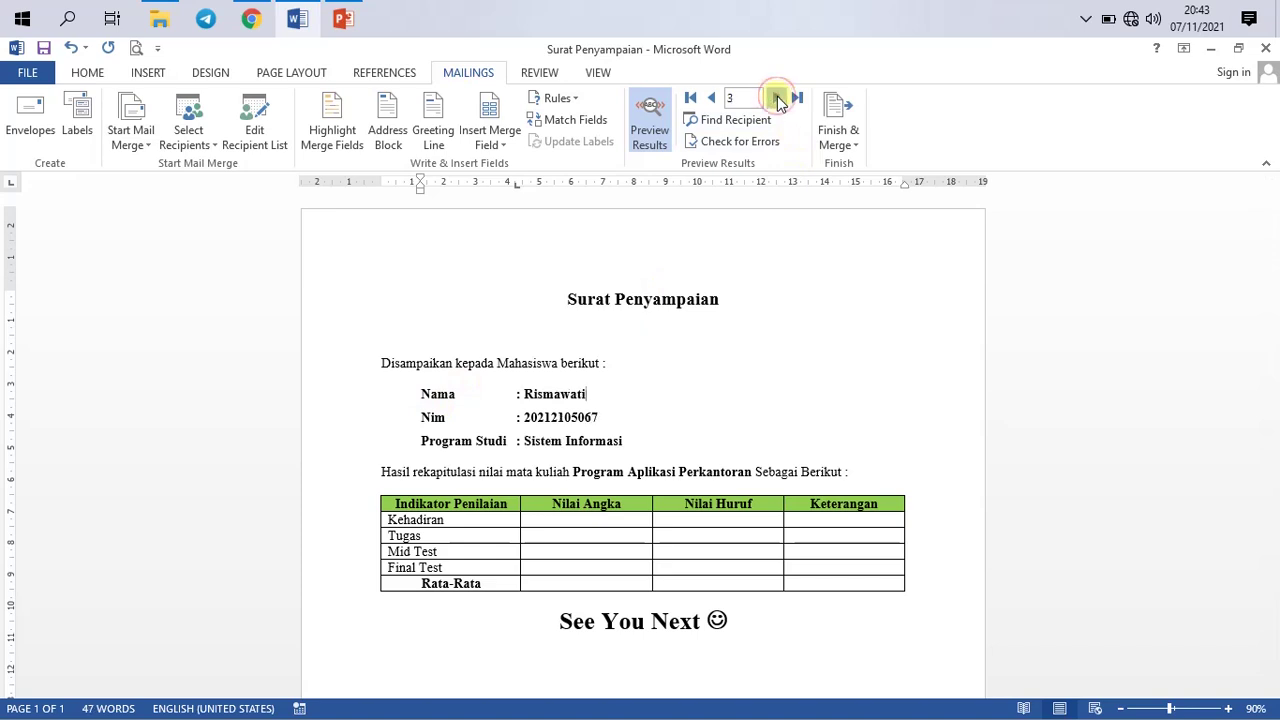
{"action": "left_click", "coordinate": [776, 98]}
{"action": "left_click", "coordinate": [776, 98]}
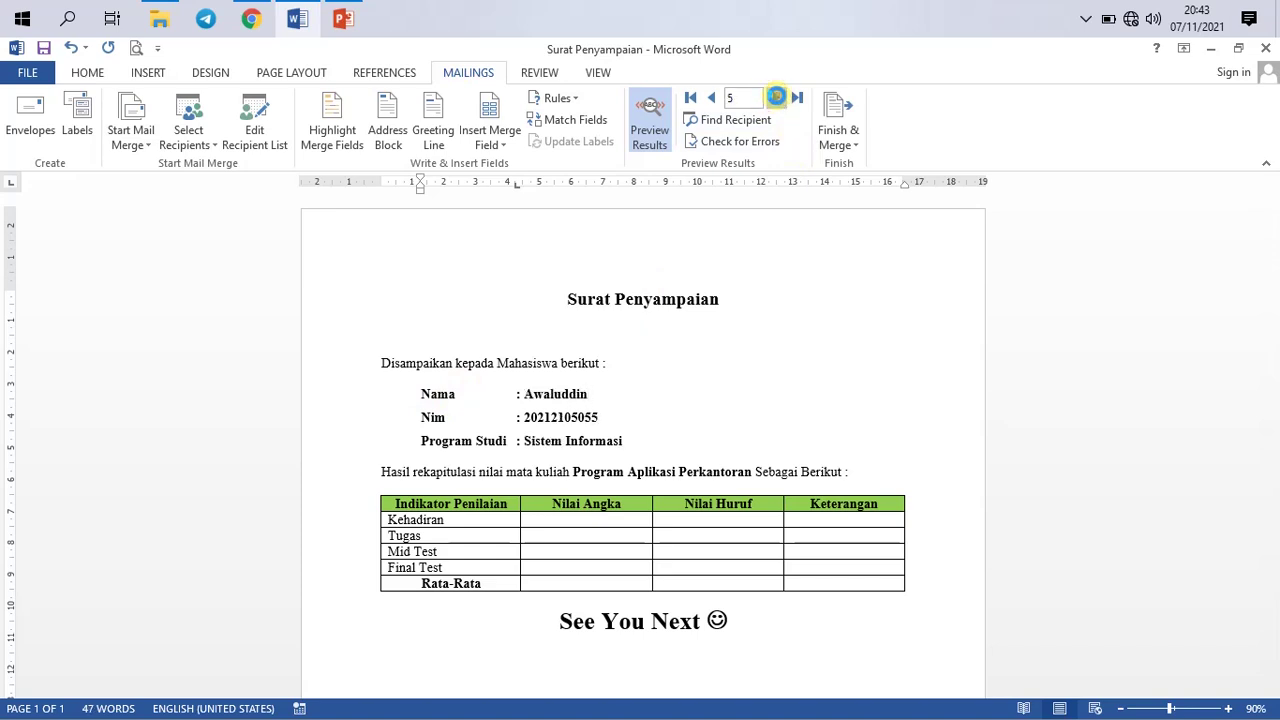
{"action": "left_click", "coordinate": [690, 97]}
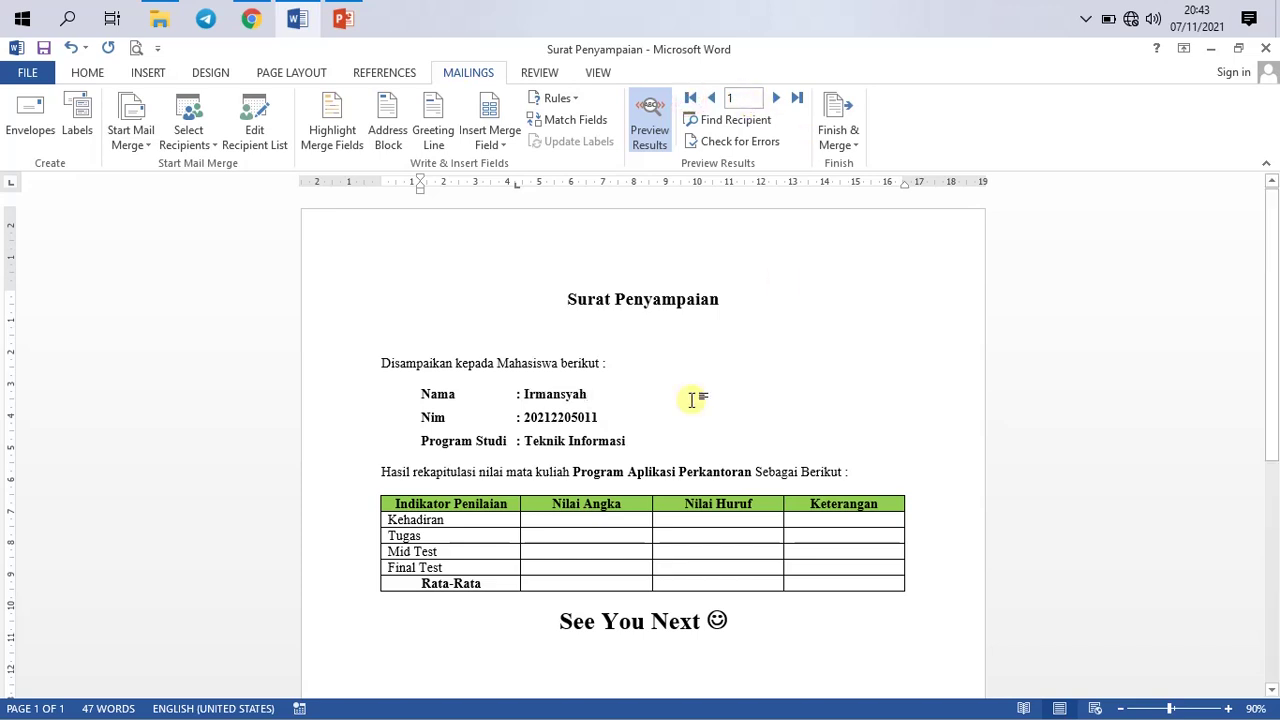
{"action": "left_click", "coordinate": [778, 98]}
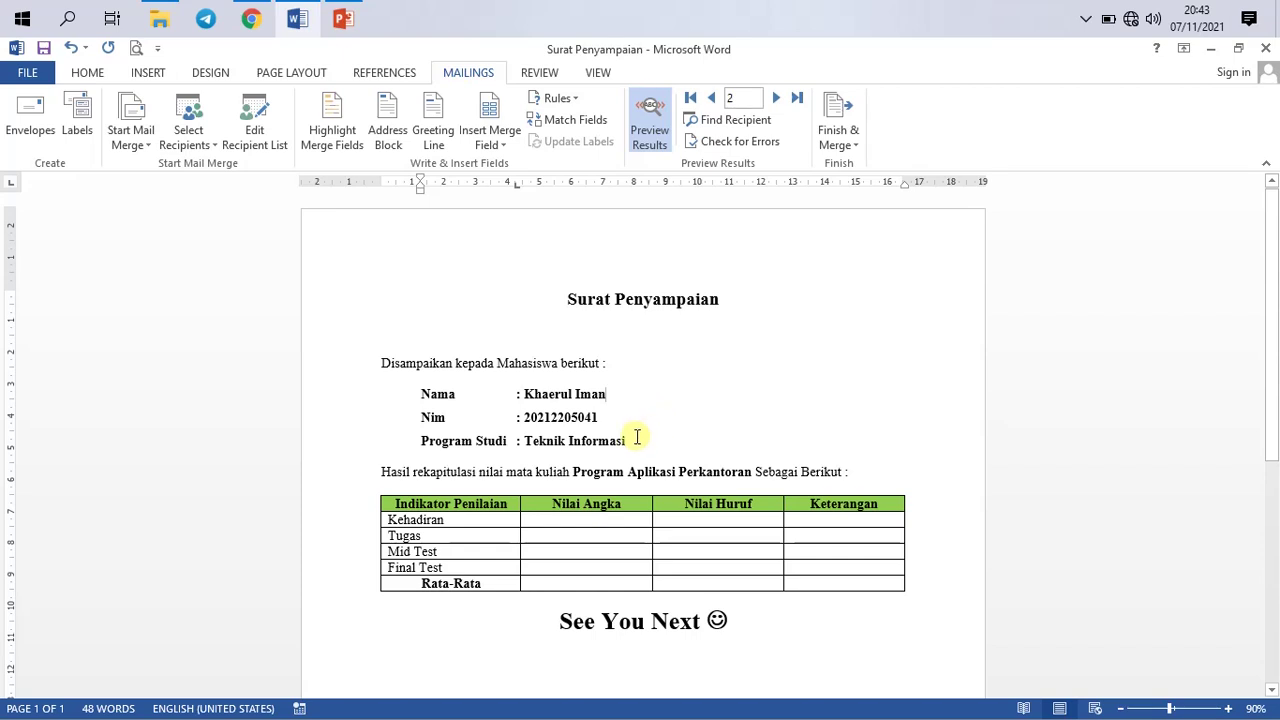
Step: Centre the Nilai Angka cells from the Kehadiran row through the Rata-Rata row, both horizontally and vertically
{"action": "scroll", "coordinate": [634, 460], "scroll_direction": "down", "scroll_amount": 2}
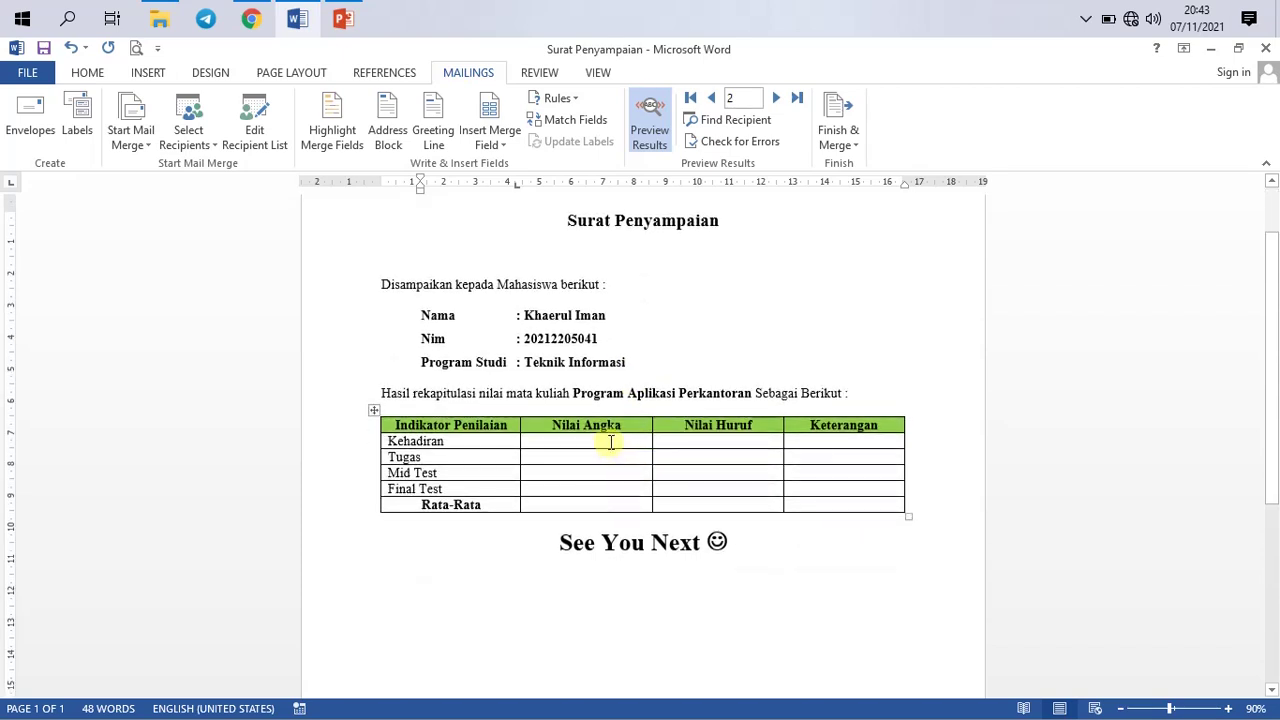
{"action": "left_click", "coordinate": [612, 441]}
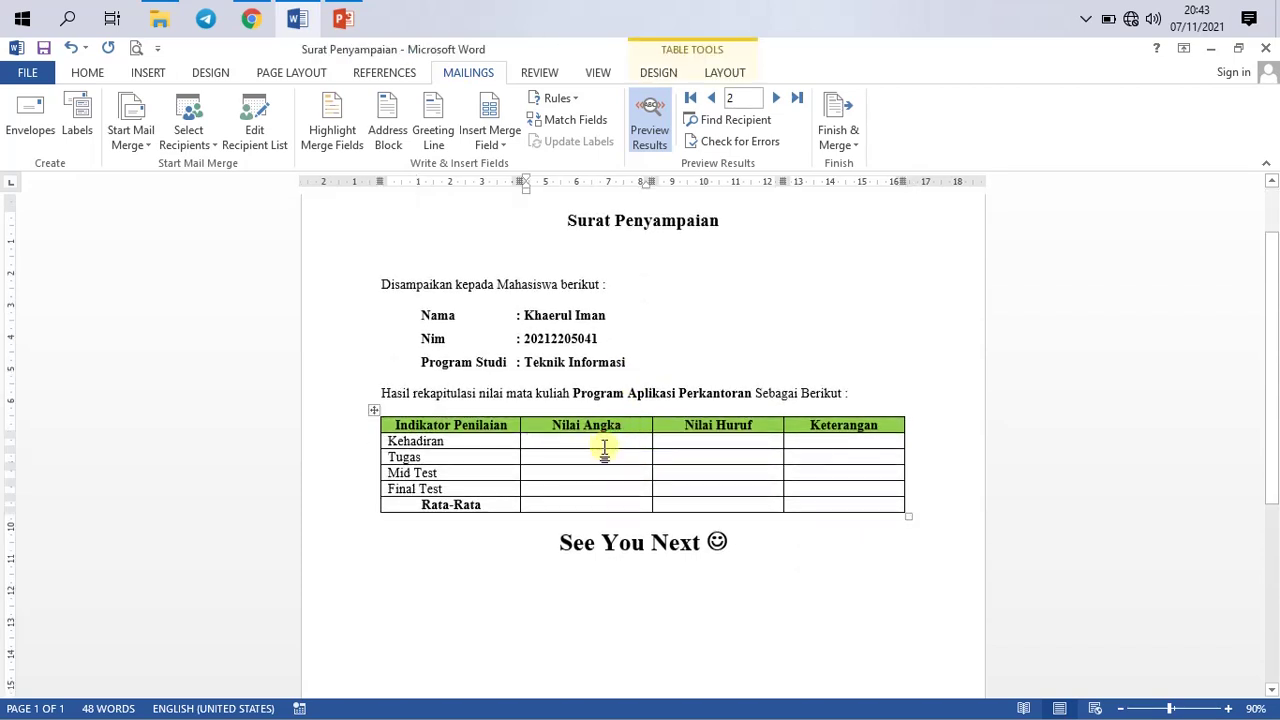
{"action": "left_click_drag", "start_coordinate": [611, 443], "coordinate": [611, 507]}
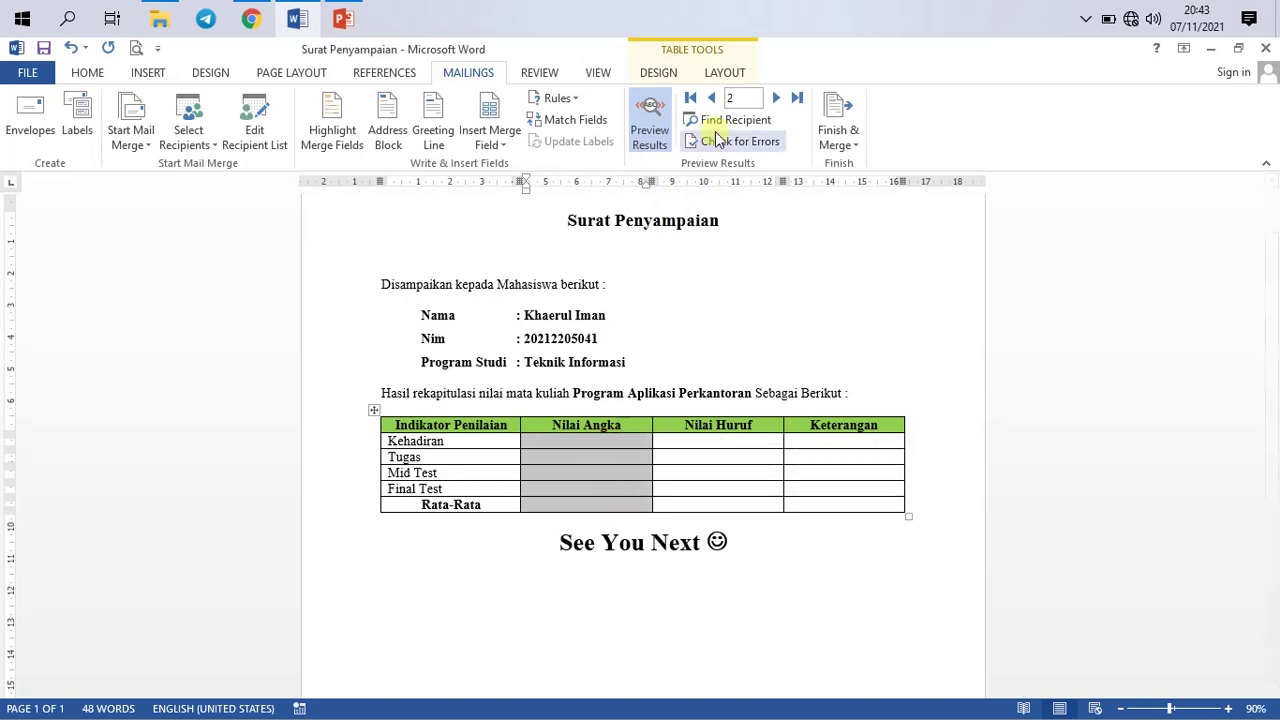
{"action": "left_click", "coordinate": [727, 72]}
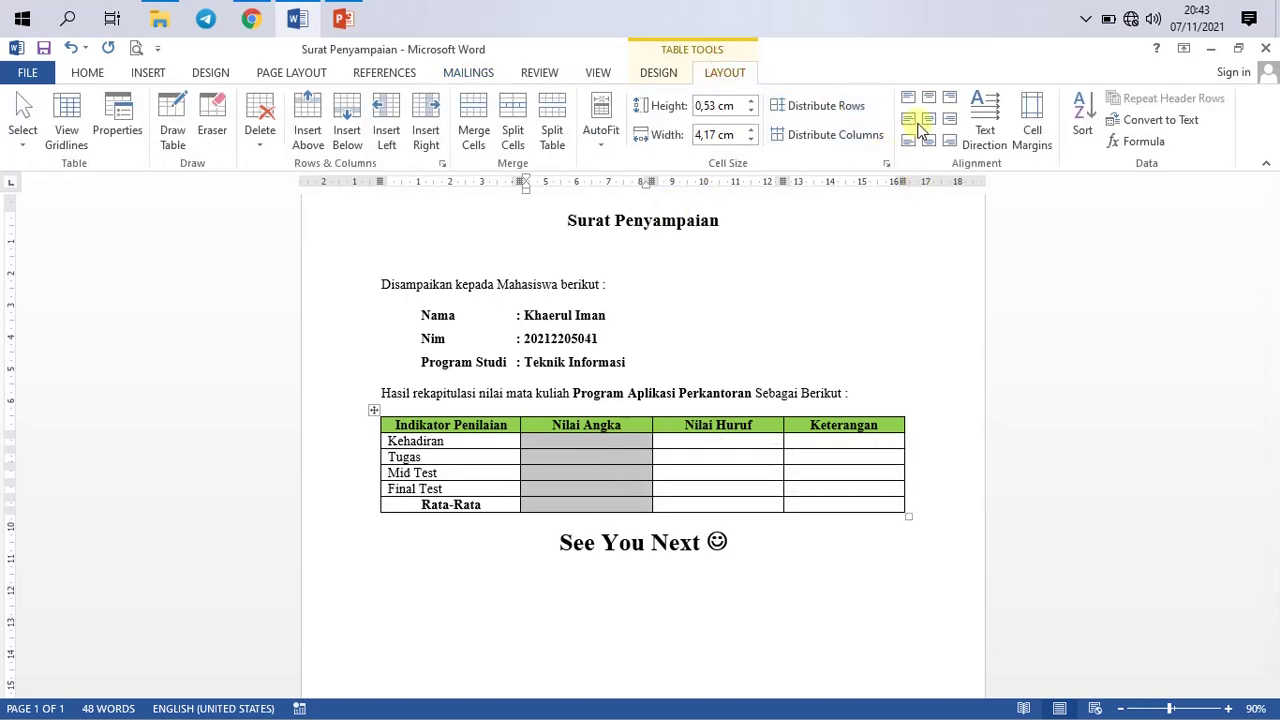
{"action": "left_click", "coordinate": [929, 120]}
Step: Insert the N_Kehadiran merge field in the Kehadiran row and N_Tugas in the Tugas row of the Nilai Angka column
{"action": "left_click", "coordinate": [576, 448]}
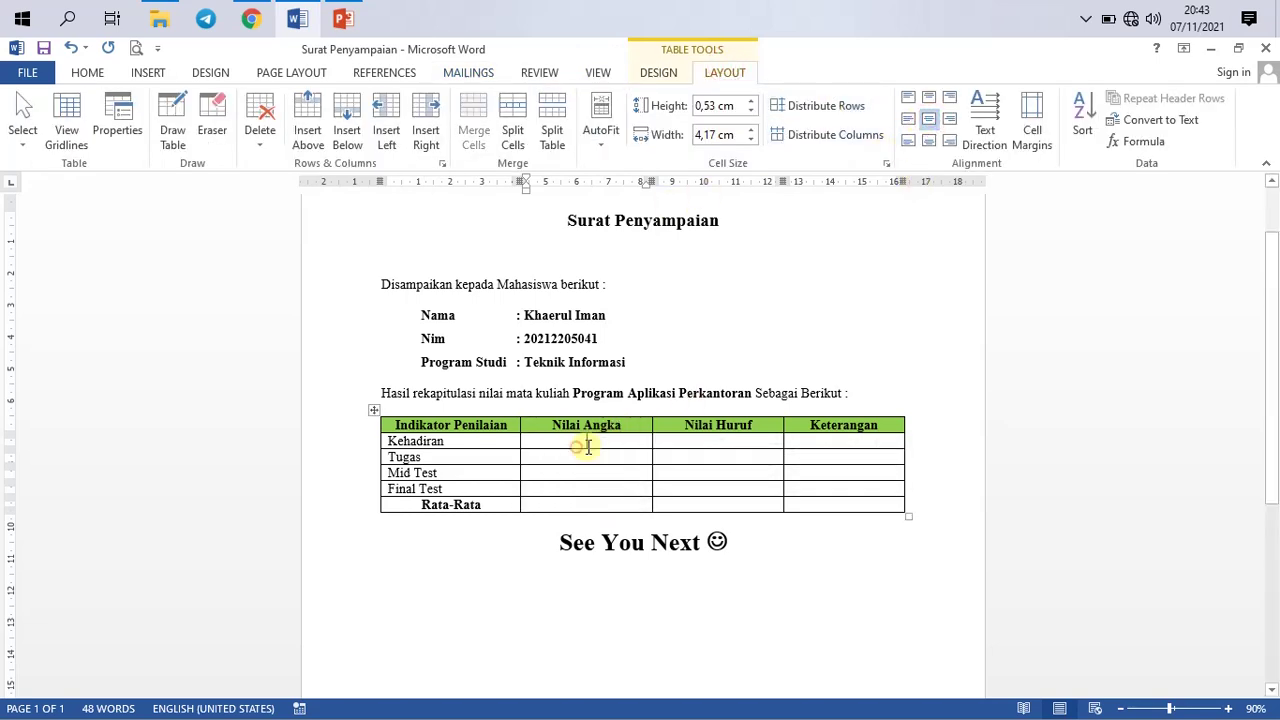
{"action": "left_click", "coordinate": [477, 74]}
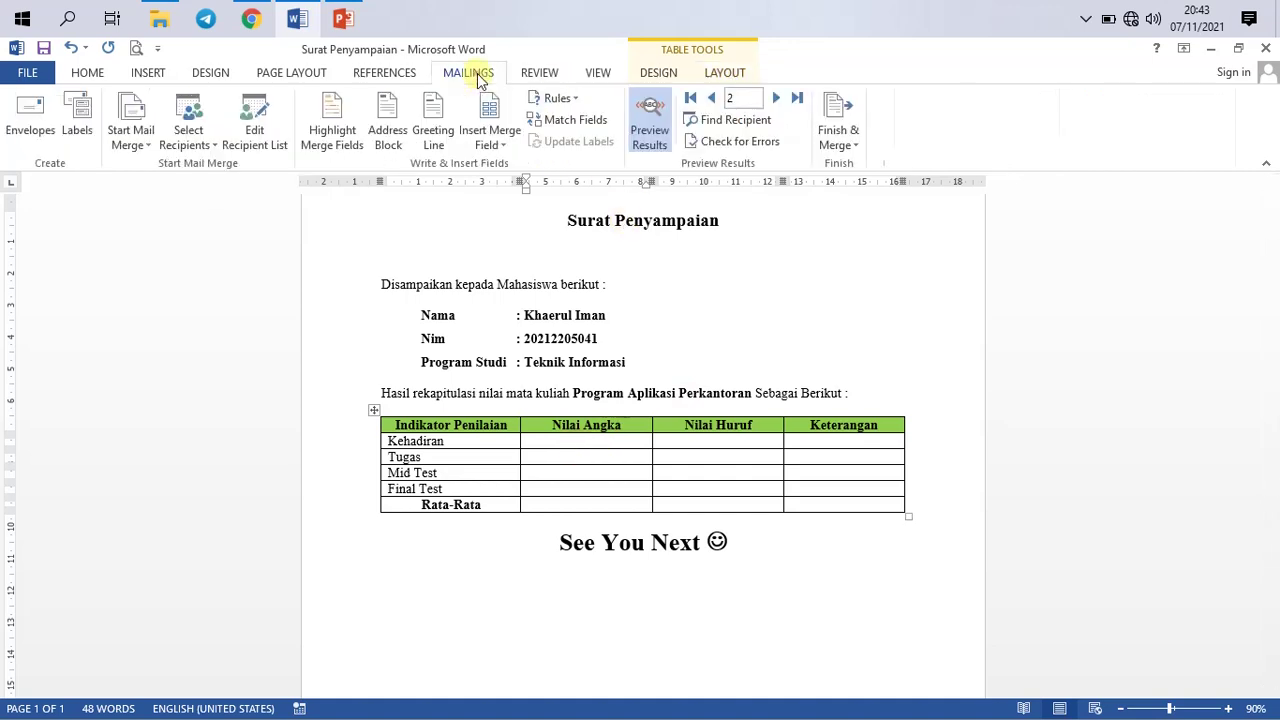
{"action": "left_click", "coordinate": [504, 147]}
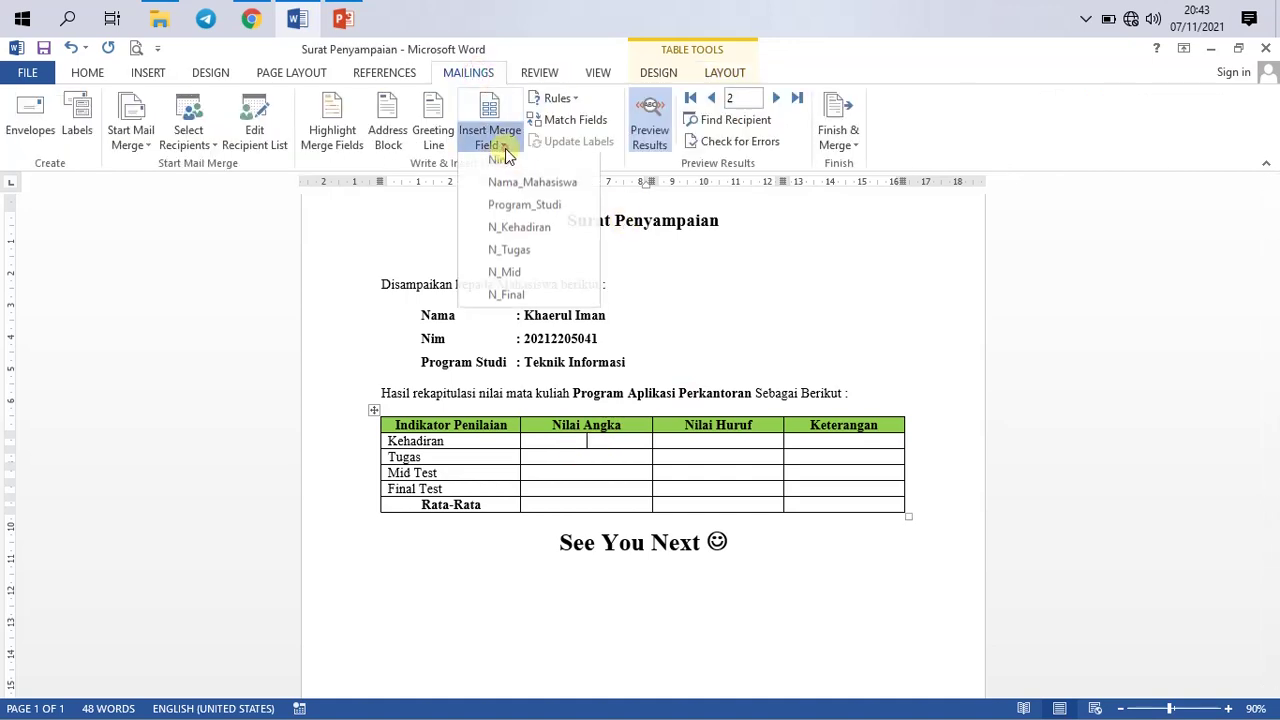
{"action": "left_click", "coordinate": [535, 240]}
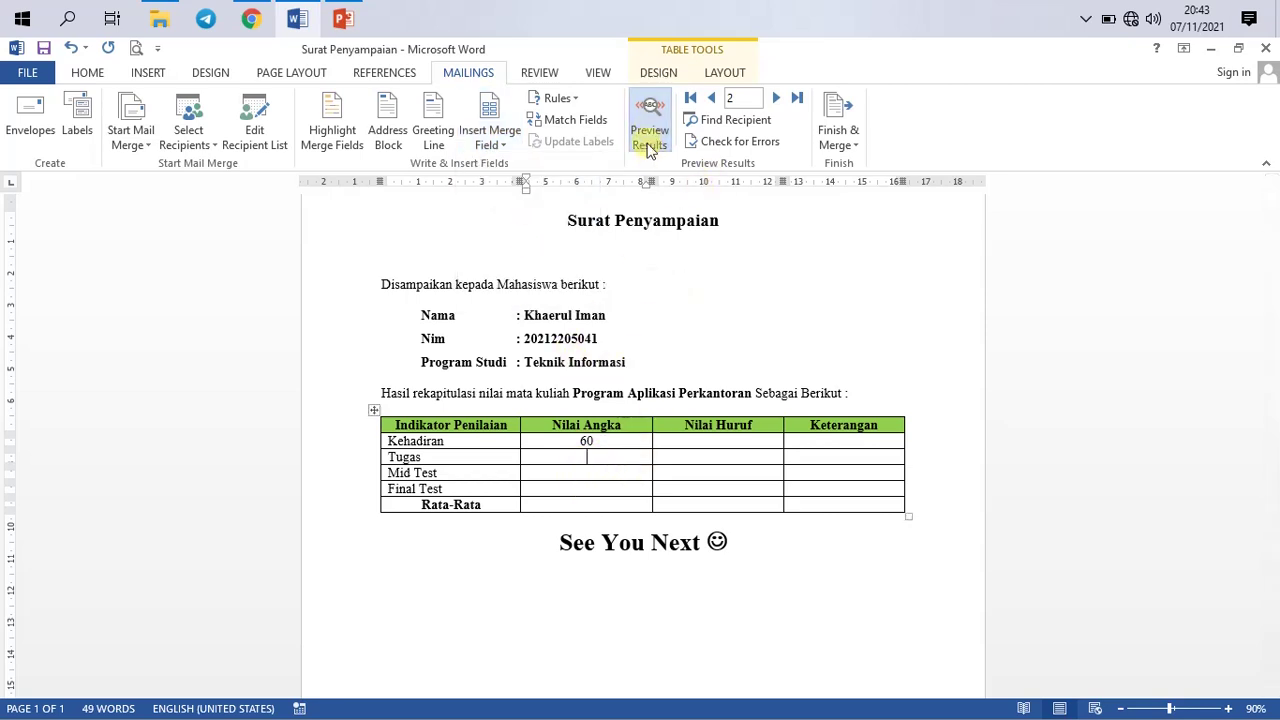
{"action": "left_click", "coordinate": [510, 151]}
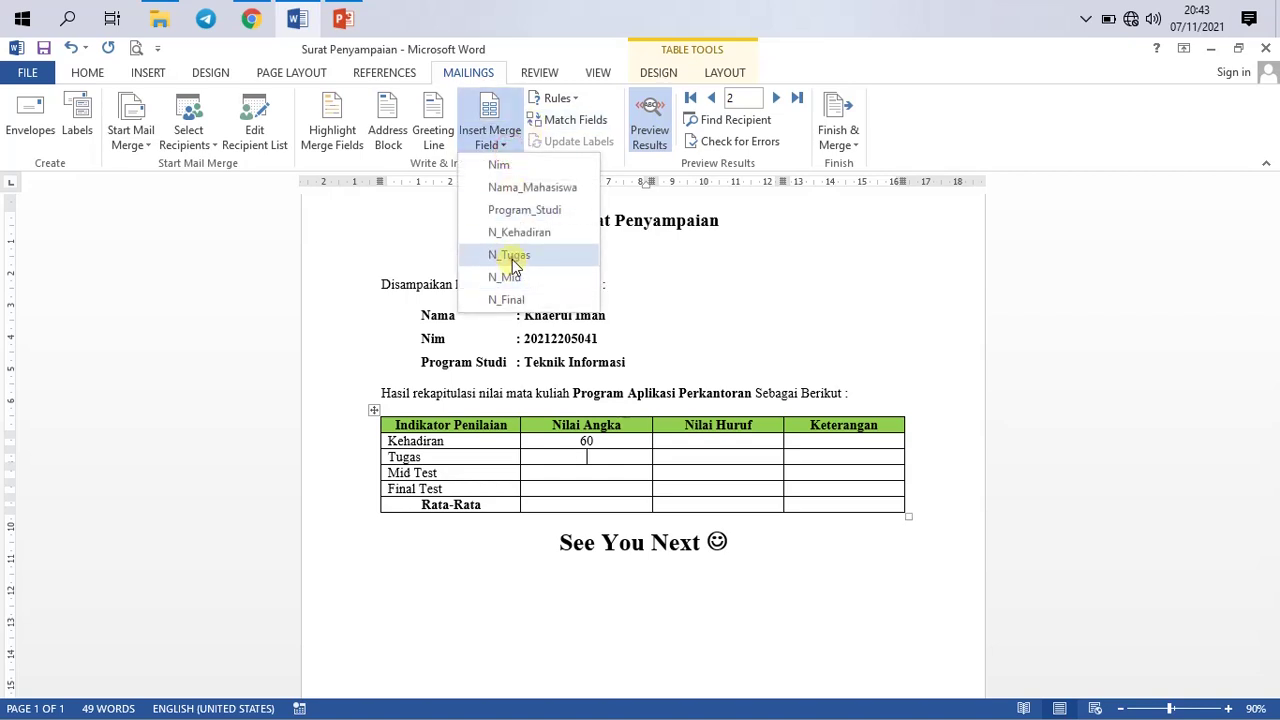
{"action": "left_click", "coordinate": [512, 257]}
Step: Insert the N_Mid merge field in the Nilai Angka cells of the Mid Test and Final Test rows
{"action": "left_click", "coordinate": [586, 472]}
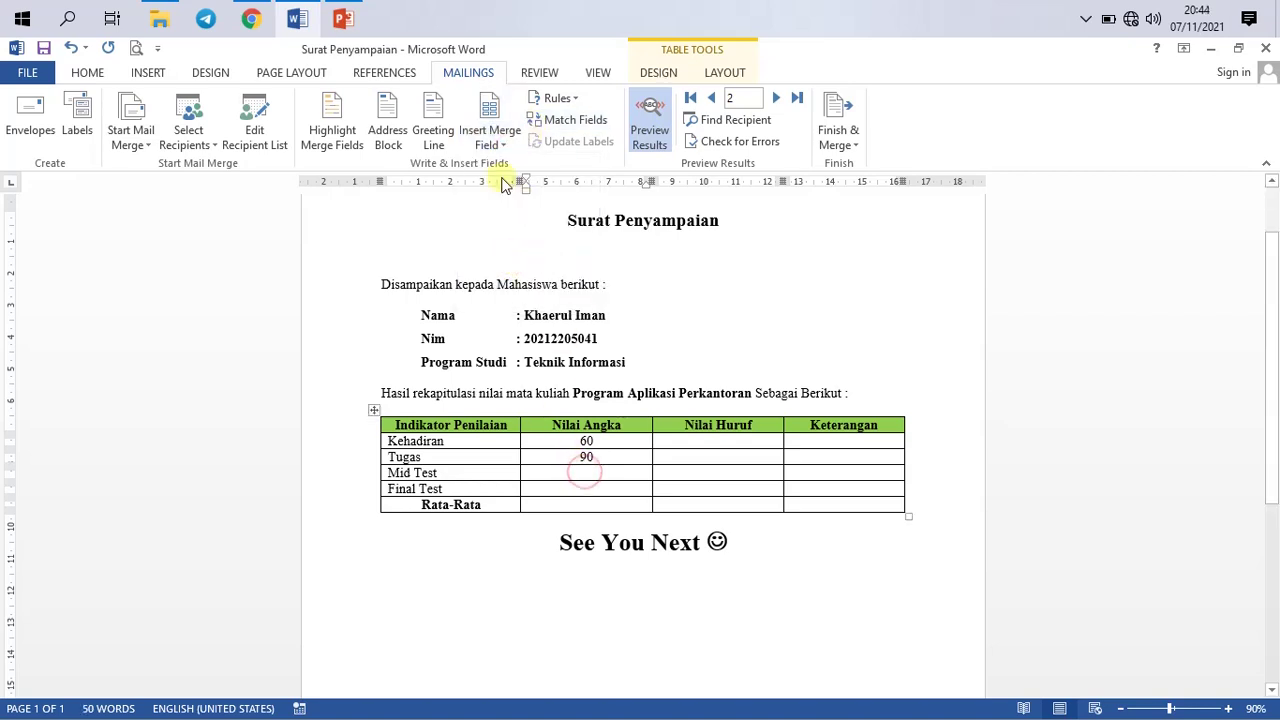
{"action": "left_click", "coordinate": [489, 140]}
{"action": "left_click", "coordinate": [538, 274]}
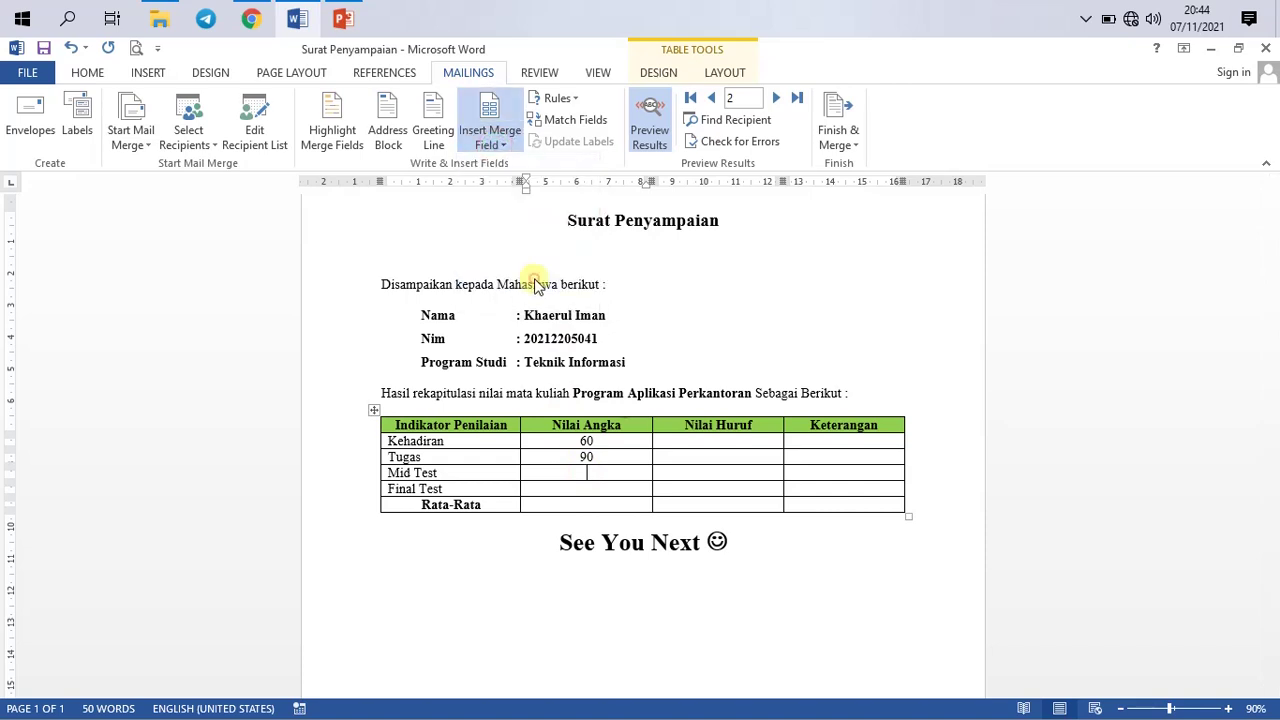
{"action": "left_click", "coordinate": [588, 488]}
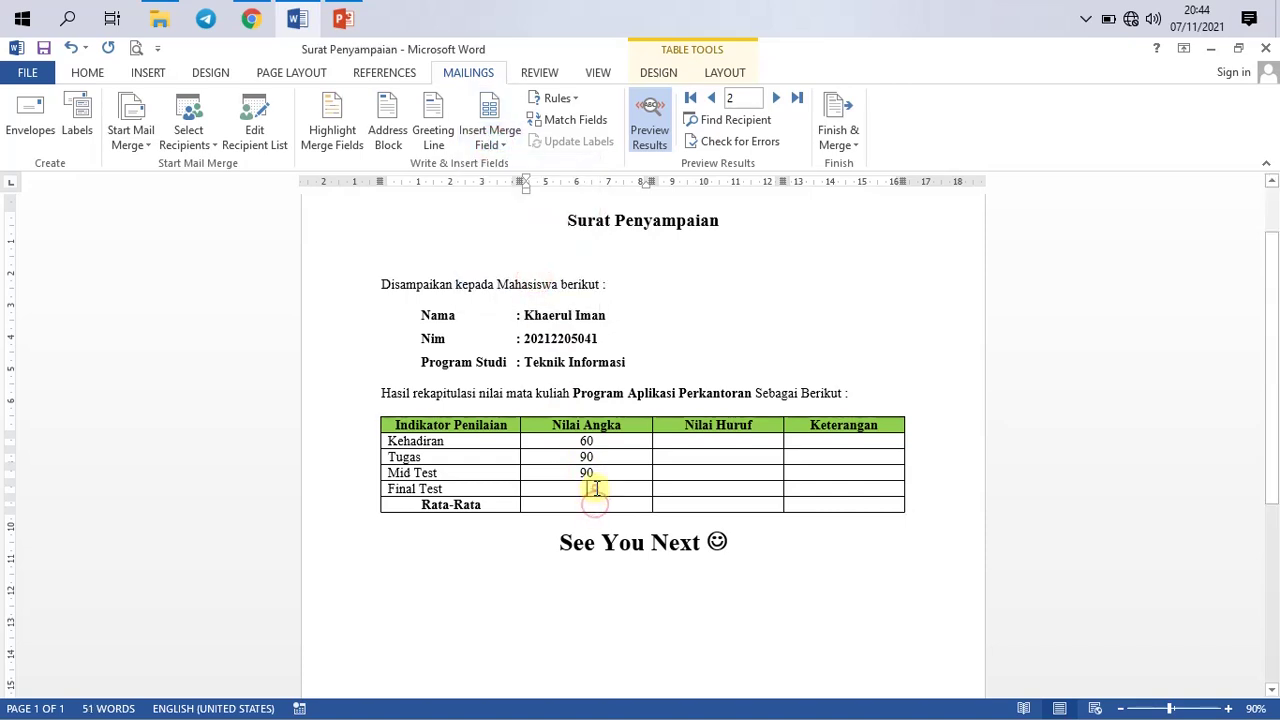
{"action": "left_click", "coordinate": [490, 143]}
{"action": "left_click", "coordinate": [522, 282]}
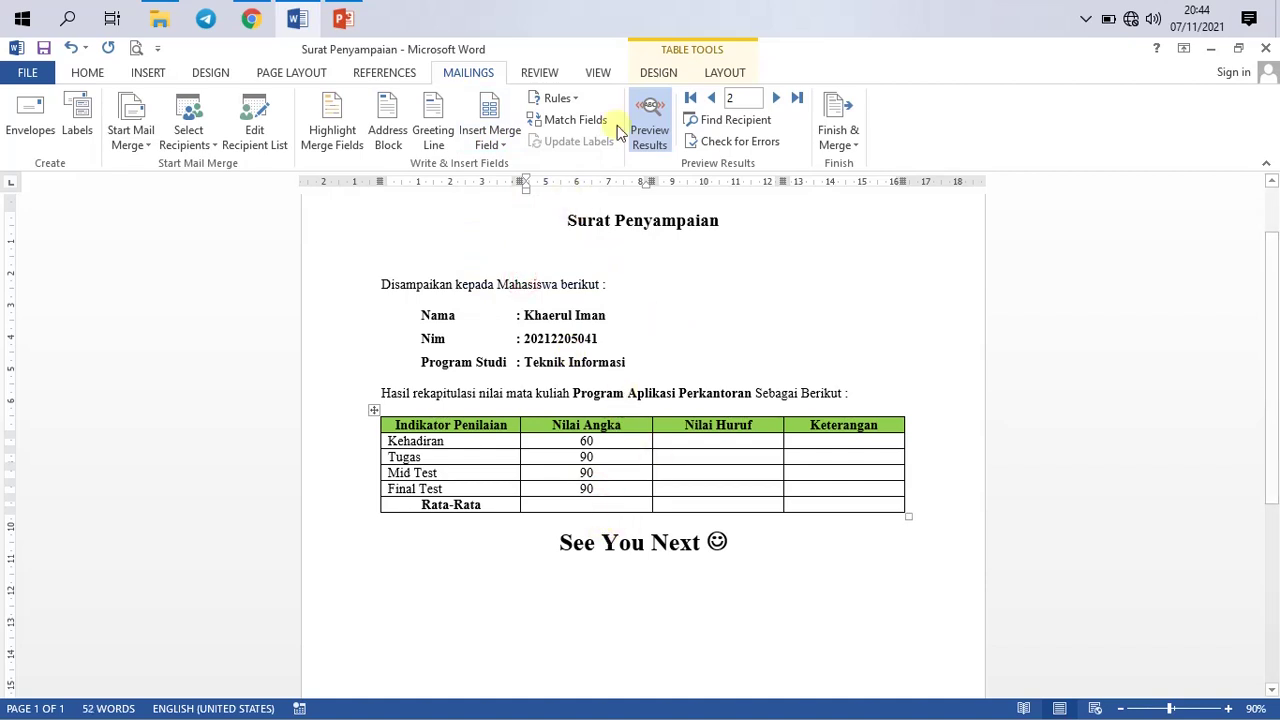
Step: Switch between merge field codes and previewed results to check the fields in the Nilai Angka column
{"action": "left_click", "coordinate": [650, 125]}
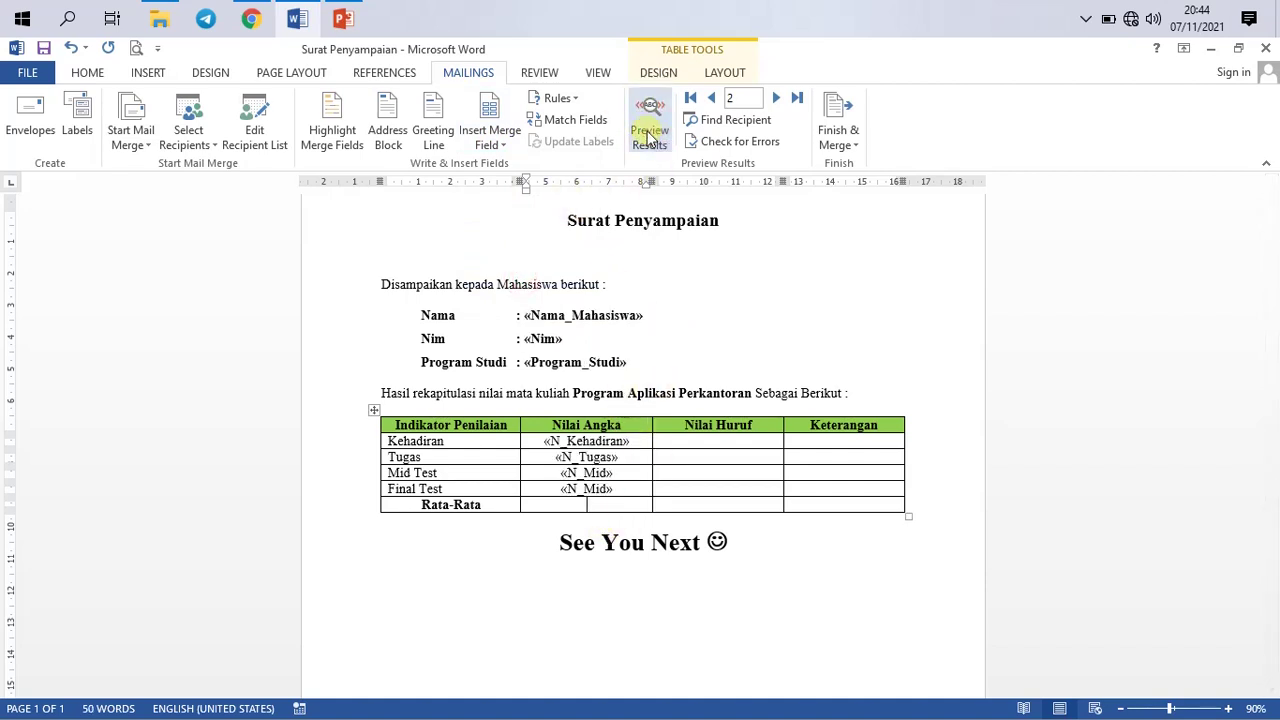
{"action": "left_click", "coordinate": [650, 130]}
{"action": "left_click", "coordinate": [651, 132]}
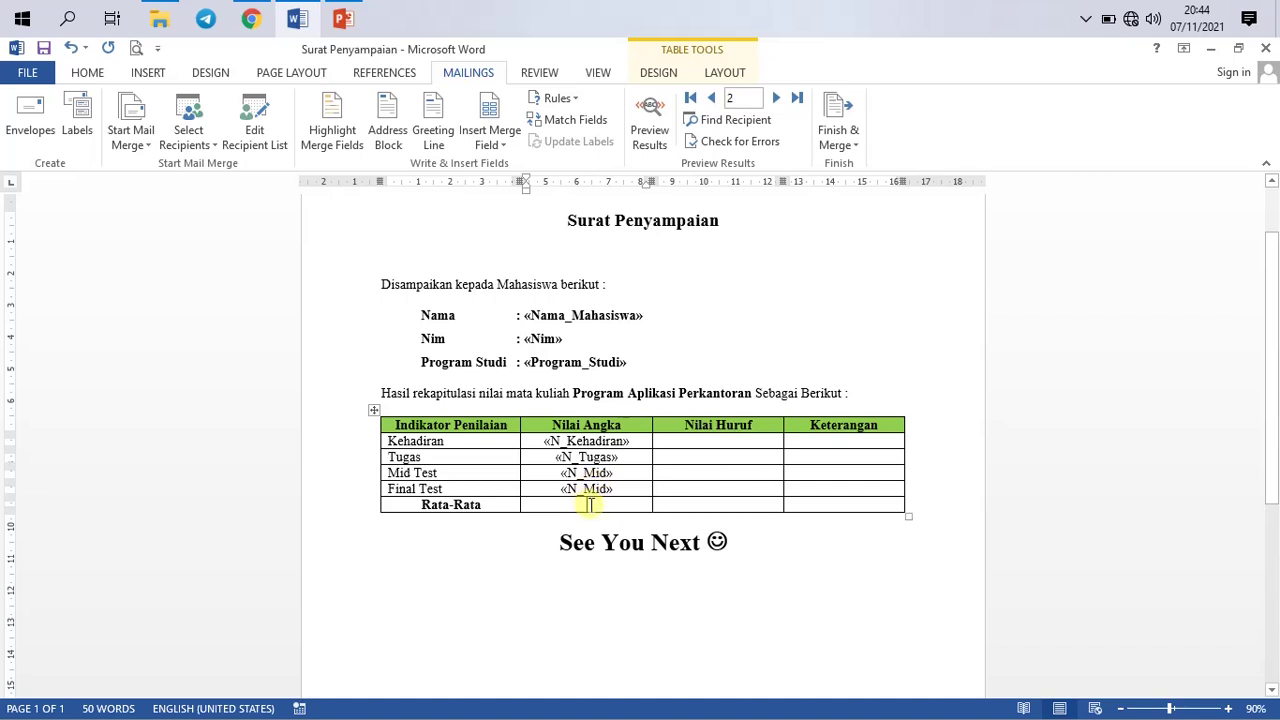
{"action": "left_click", "coordinate": [652, 140]}
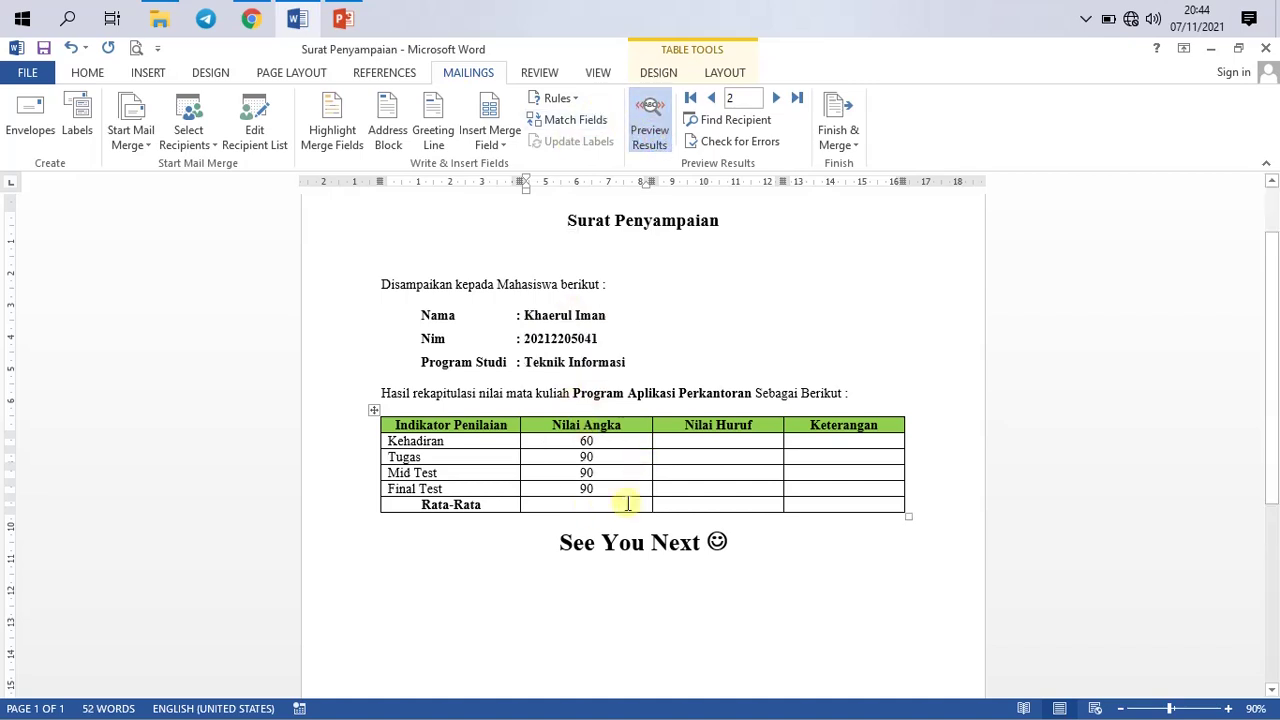
Step: Examine the previewed Nilai Angka scores from Kehadiran through Final Test and the empty Rata-Rata cell below them
{"action": "scroll", "coordinate": [615, 487], "scroll_direction": "down", "scroll_amount": 1}
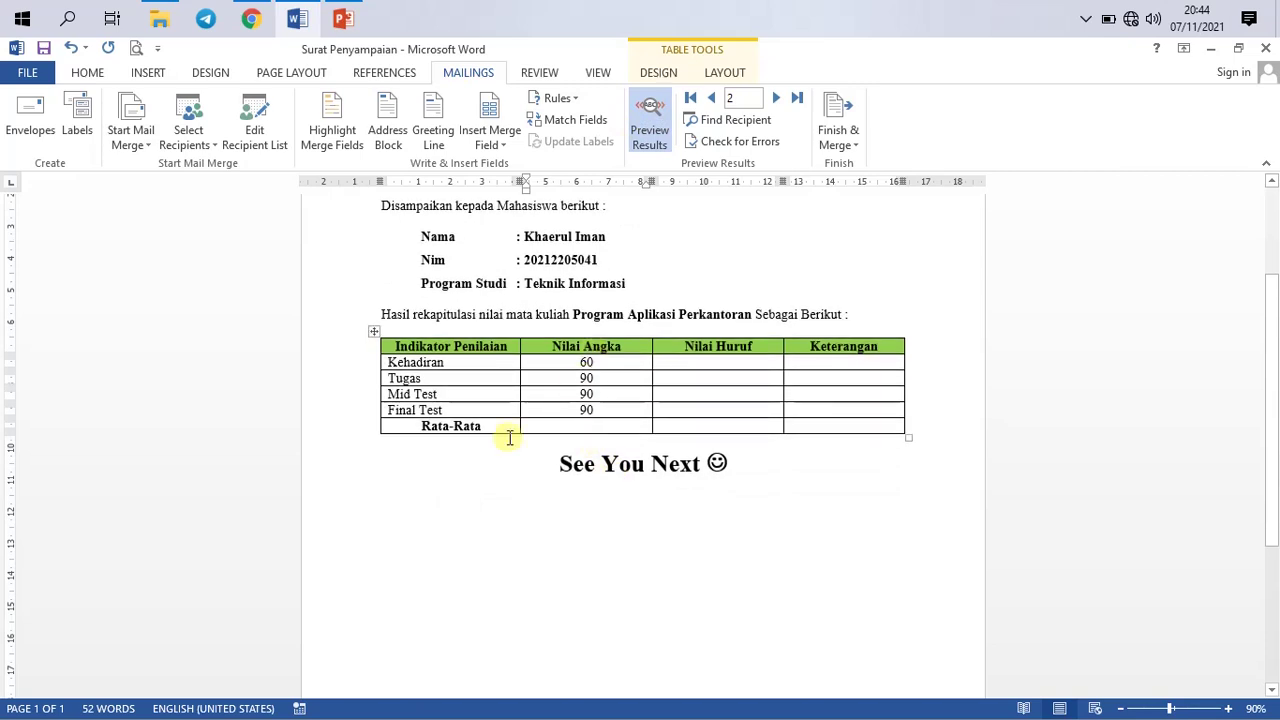
{"action": "left_click_drag", "start_coordinate": [580, 365], "coordinate": [602, 420]}
{"action": "left_click", "coordinate": [589, 429]}
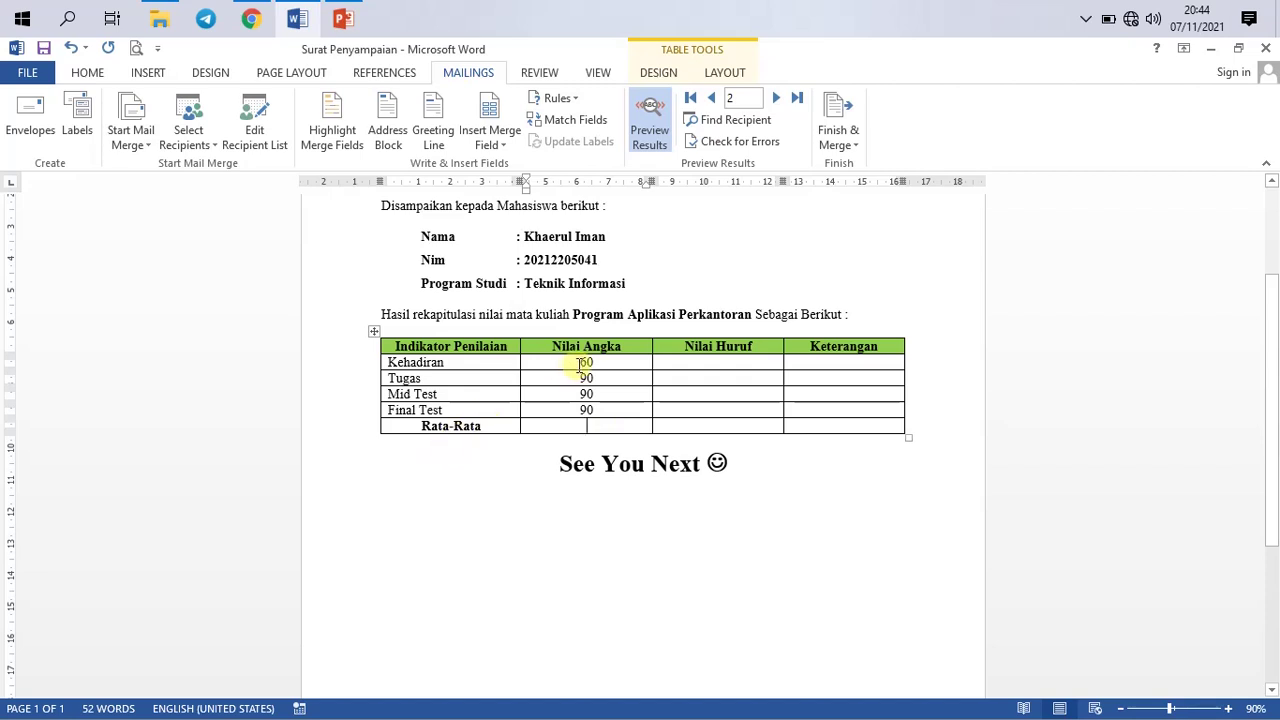
{"action": "mouse_move", "coordinate": [580, 366]}
{"action": "left_mouse_down"}
{"action": "mouse_move", "coordinate": [608, 414]}
{"action": "mouse_move", "coordinate": [594, 426]}
{"action": "left_mouse_up"}
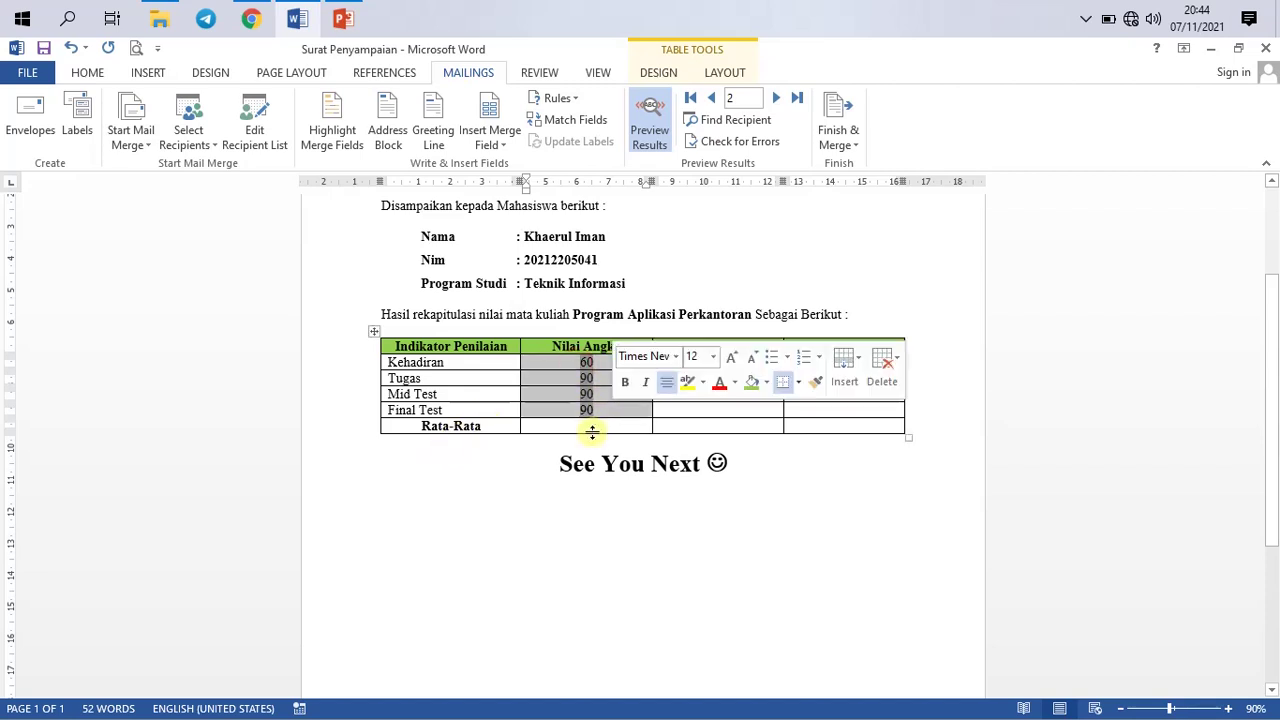
{"action": "left_click", "coordinate": [584, 424]}
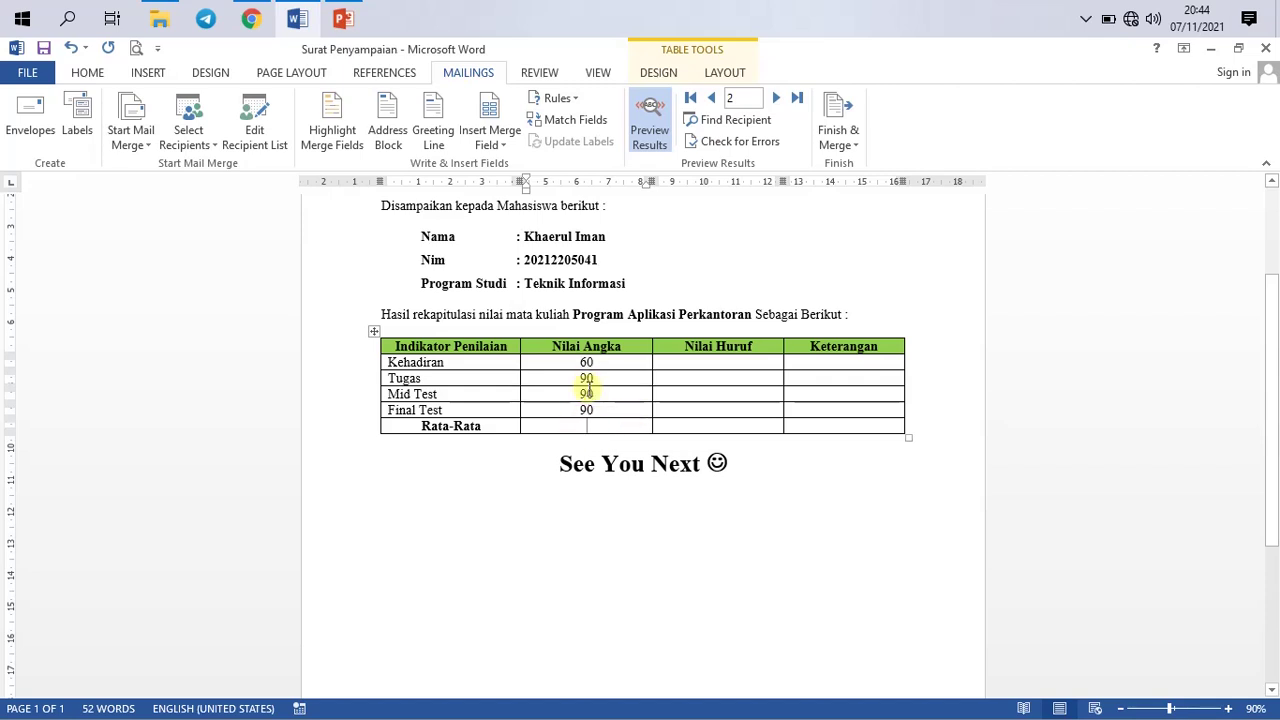
{"action": "left_click_drag", "start_coordinate": [580, 360], "coordinate": [607, 410]}
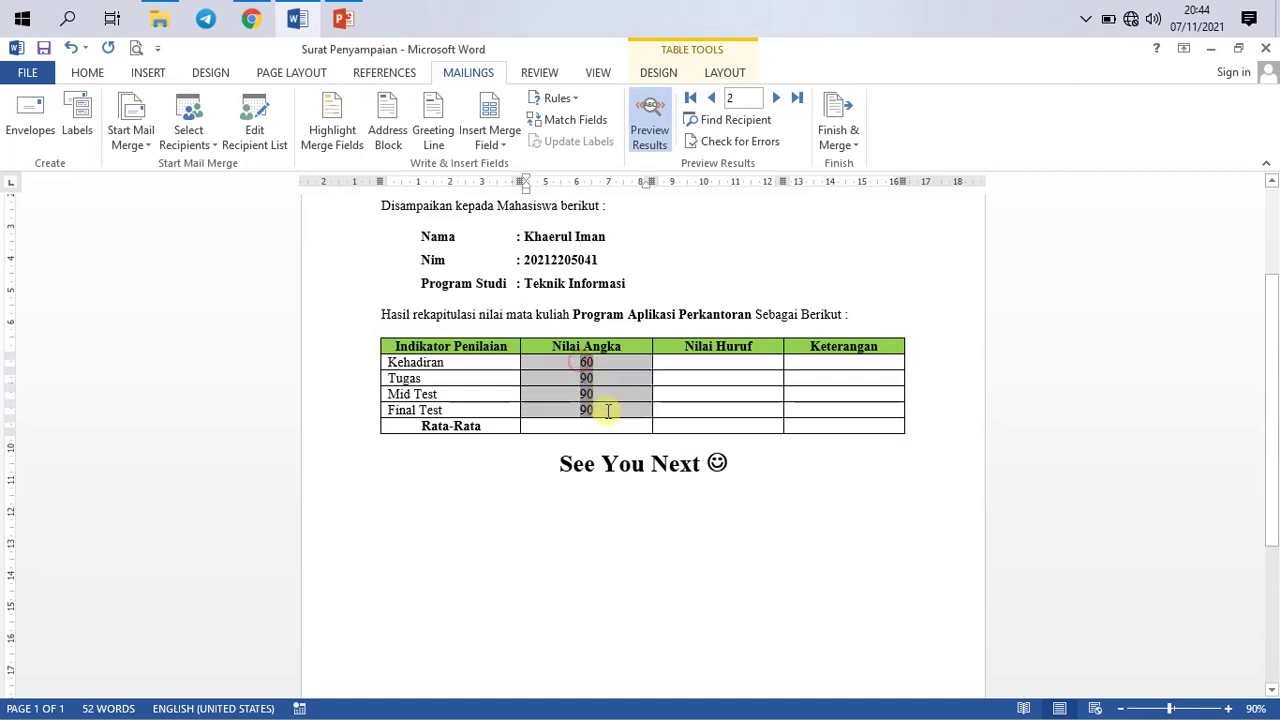
{"action": "left_click", "coordinate": [563, 410]}
{"action": "left_click", "coordinate": [565, 396]}
{"action": "left_click", "coordinate": [566, 380]}
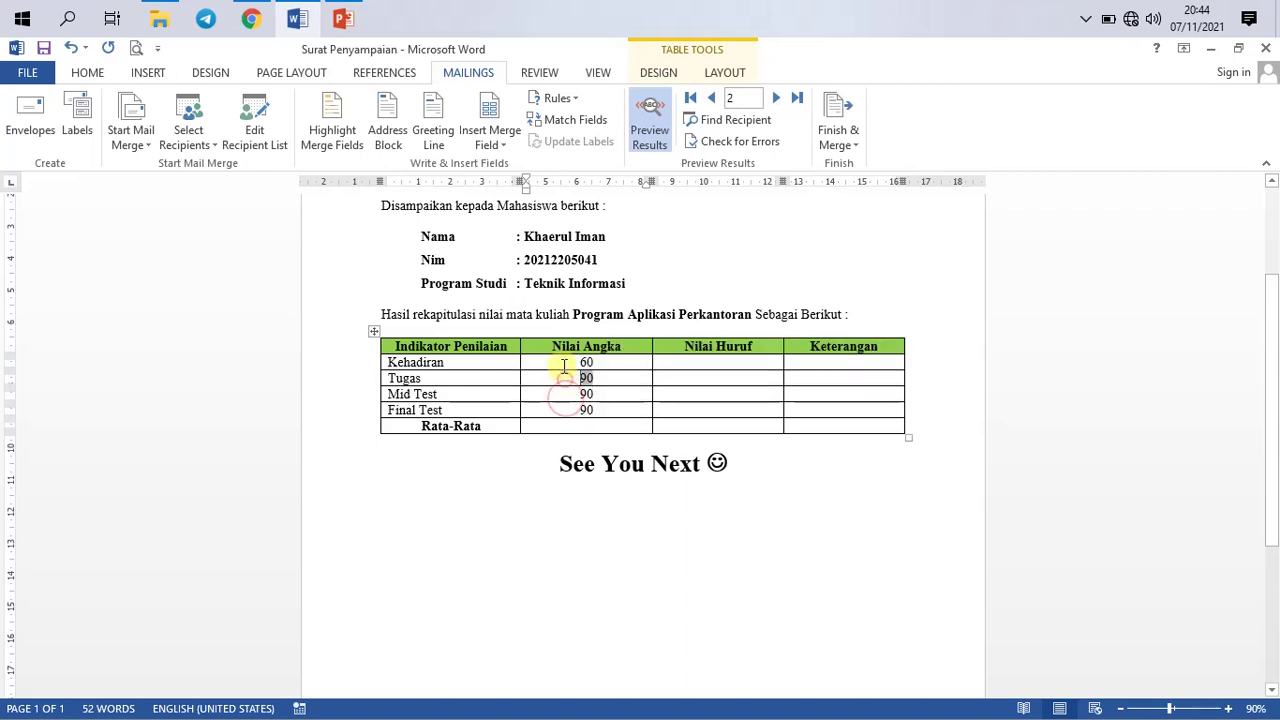
{"action": "left_click", "coordinate": [566, 364]}
{"action": "left_click", "coordinate": [578, 380]}
{"action": "left_click", "coordinate": [578, 410]}
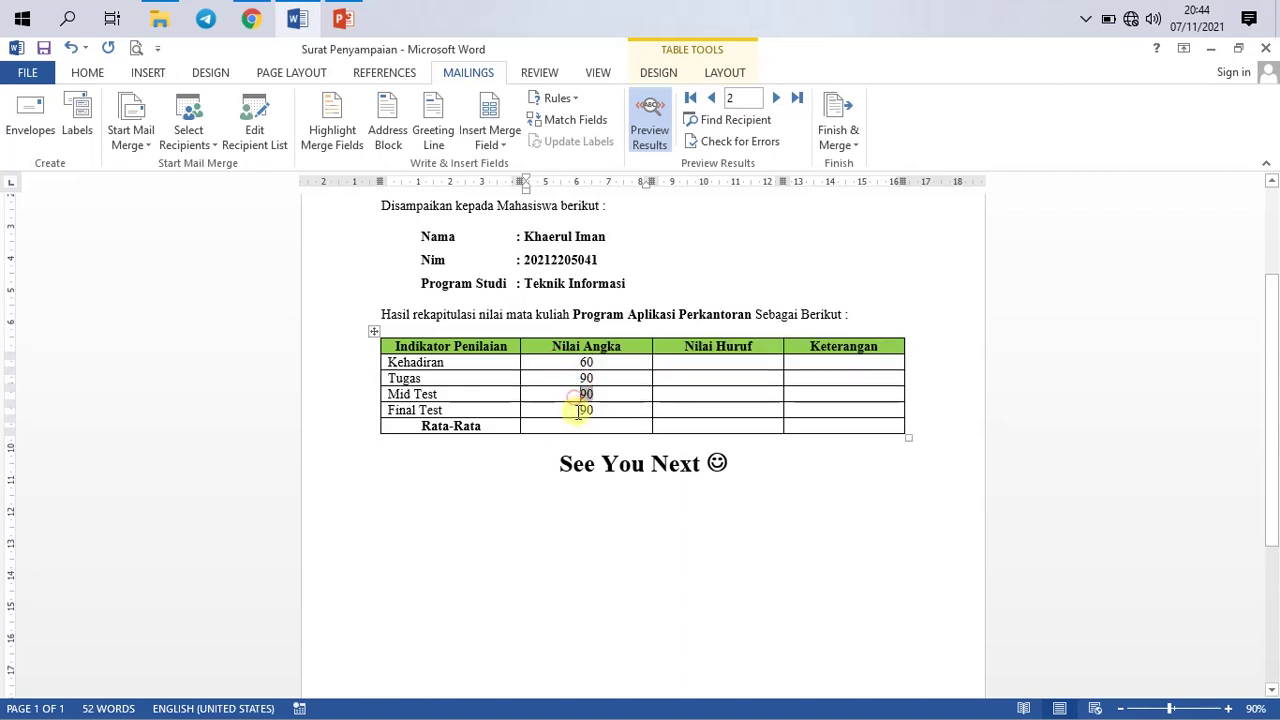
{"action": "left_click_drag", "start_coordinate": [566, 366], "coordinate": [566, 414]}
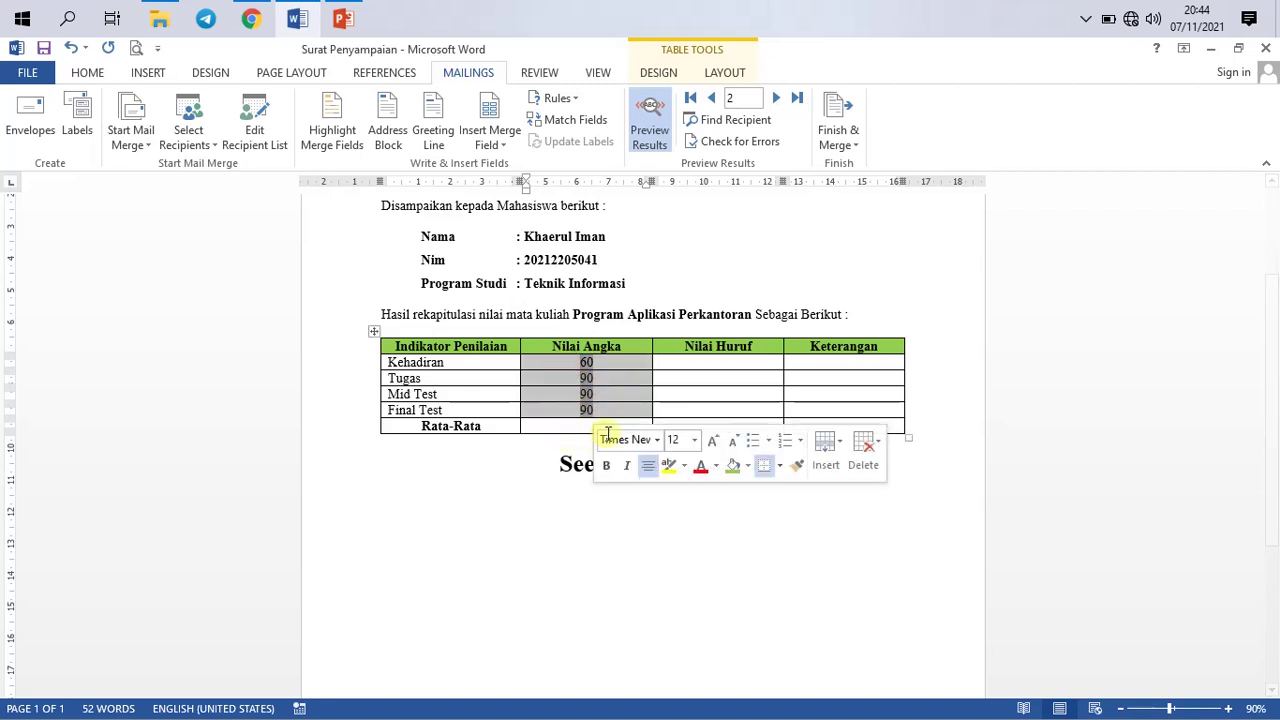
Step: Insert the table formula =SUM(ABOVE)/4 in the Nilai Angka cell of the Rata-Rata row
{"action": "left_click", "coordinate": [572, 427]}
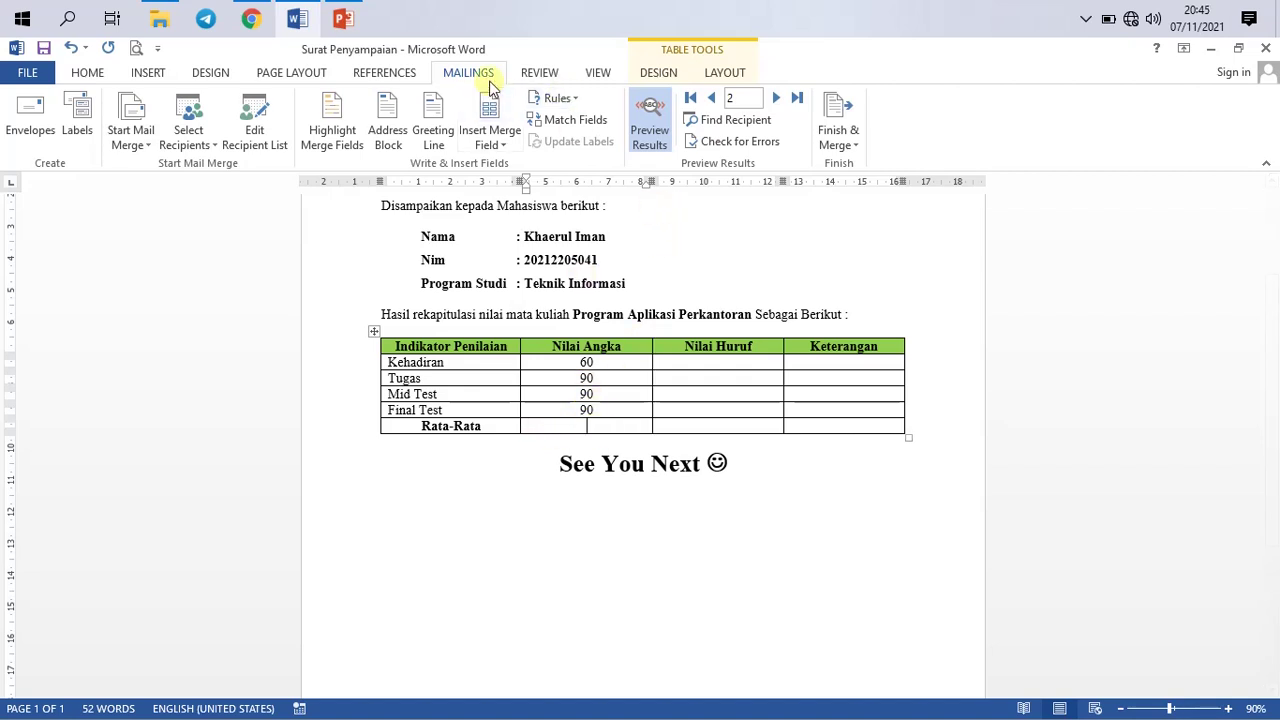
{"action": "left_click", "coordinate": [733, 76]}
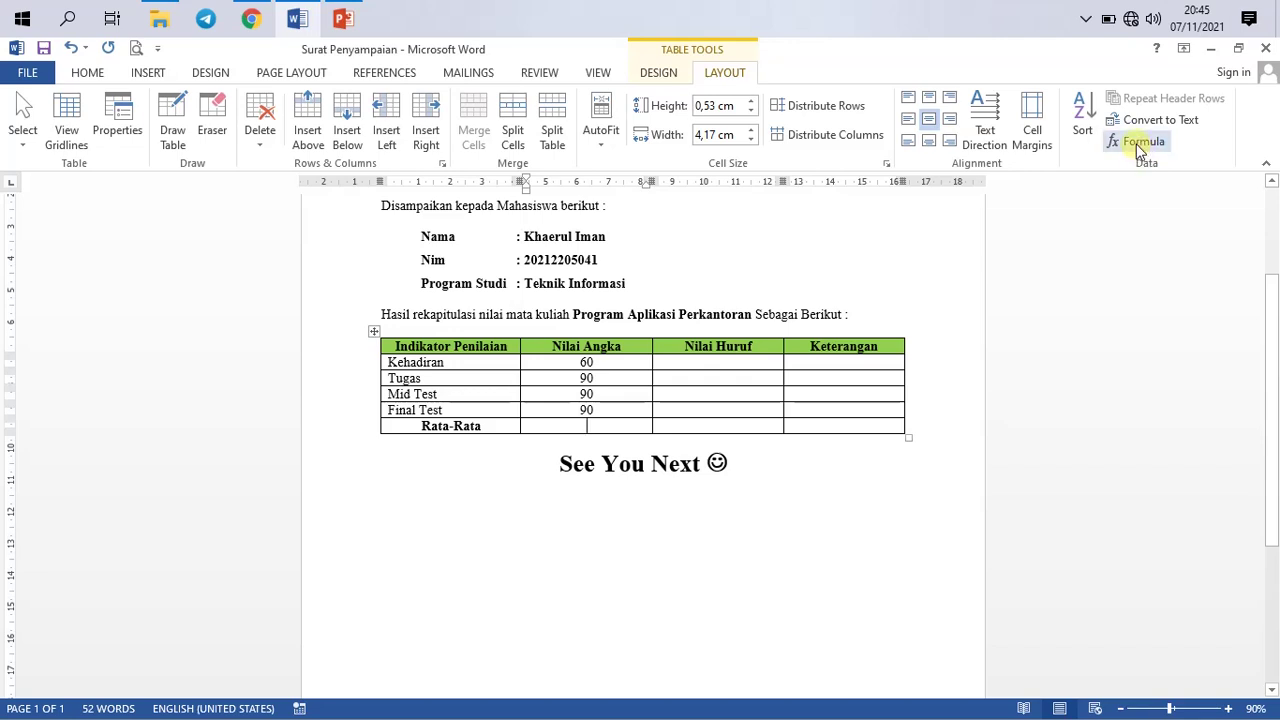
{"action": "left_click", "coordinate": [693, 410]}
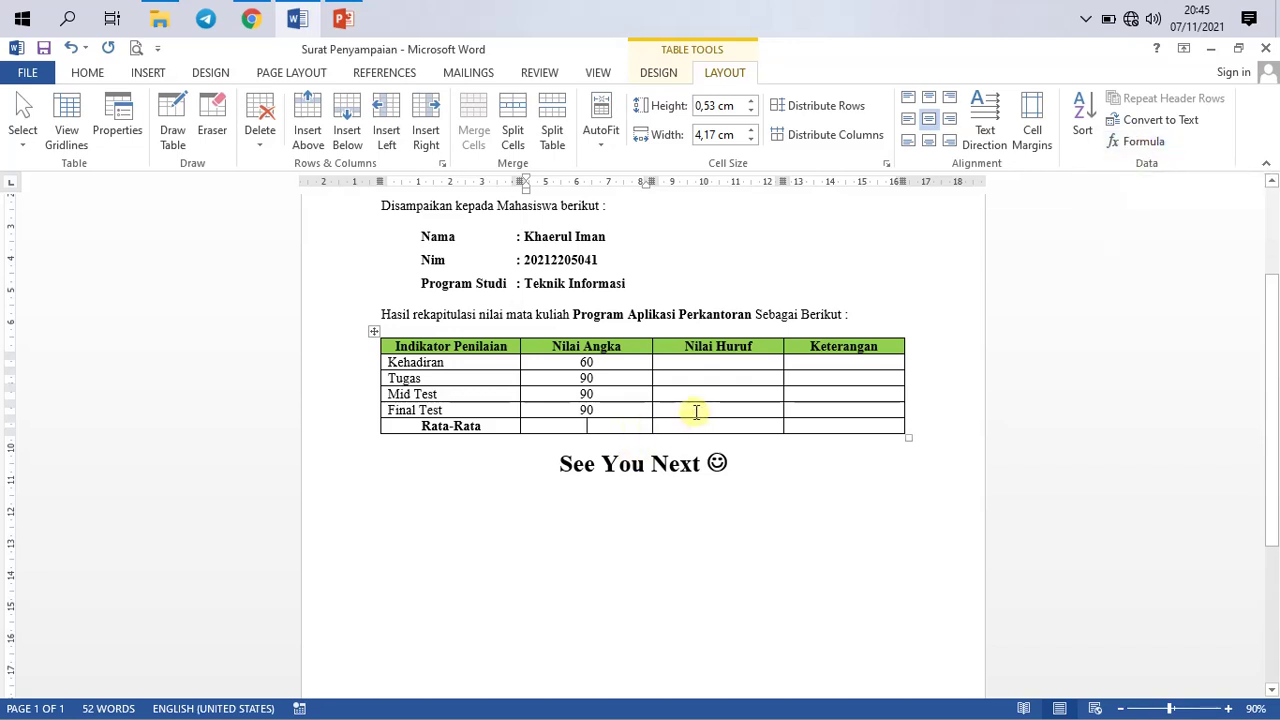
{"action": "left_click", "coordinate": [596, 428]}
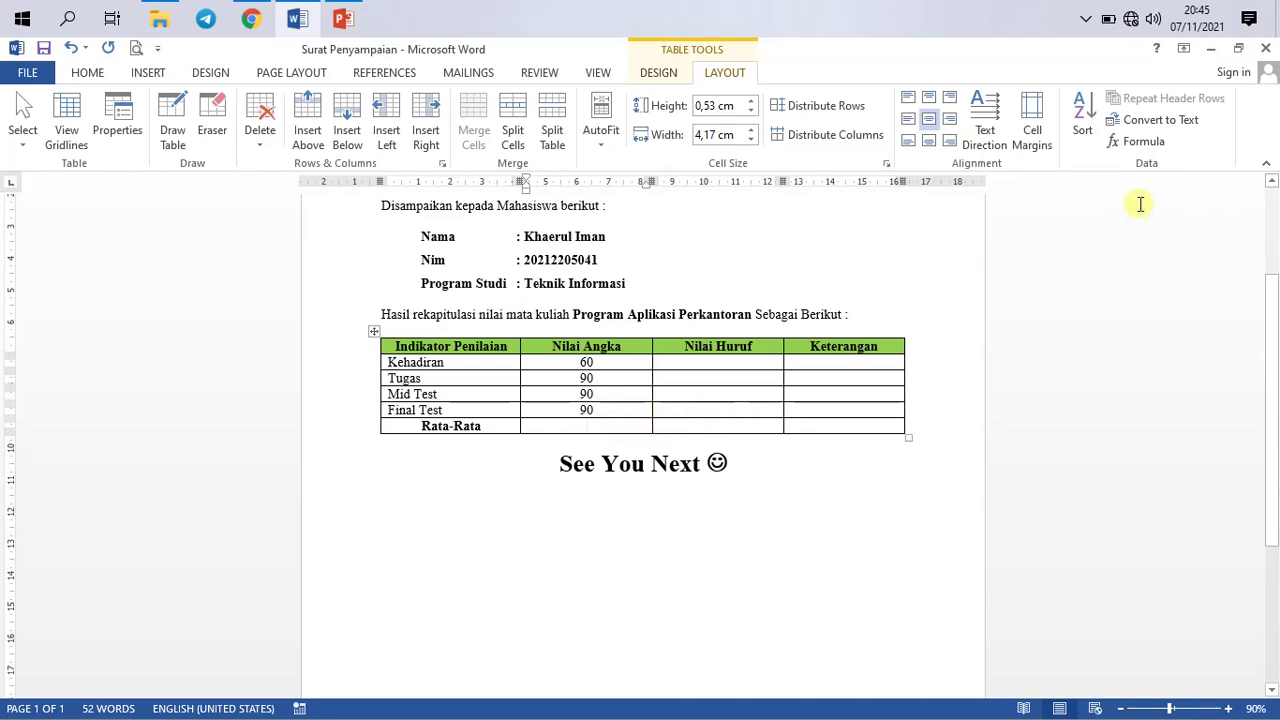
{"action": "left_click", "coordinate": [691, 428]}
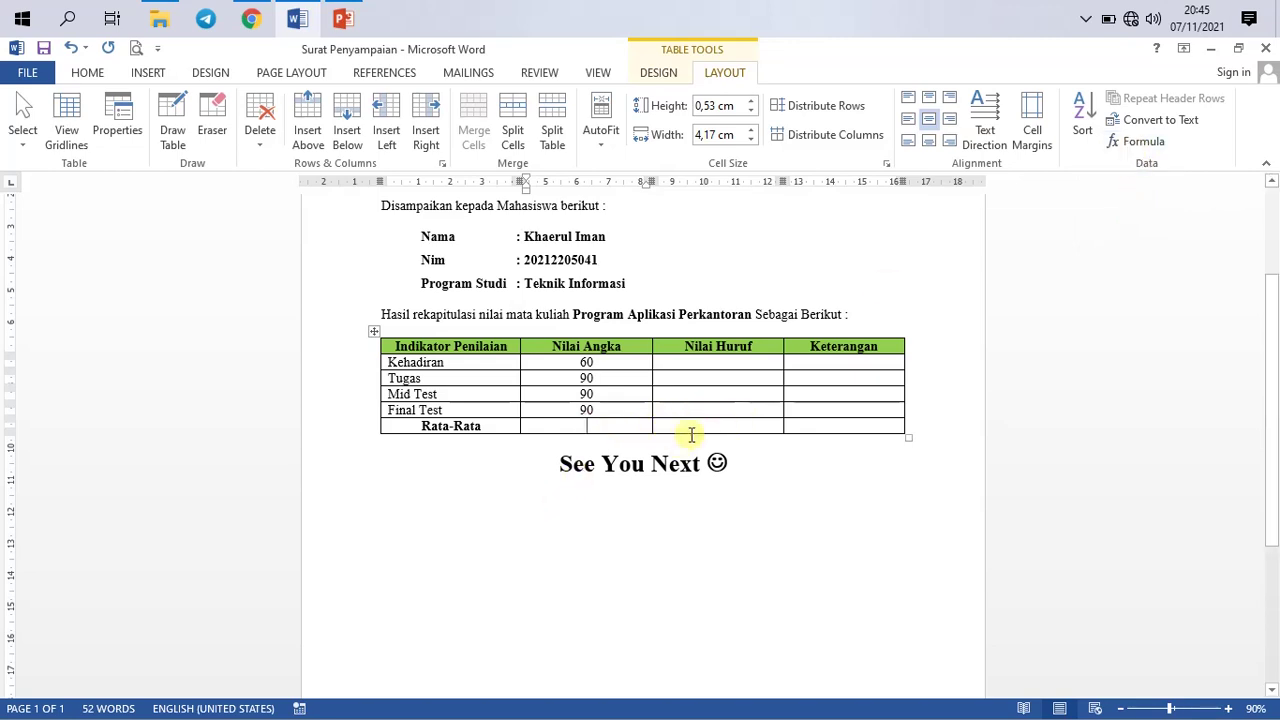
{"action": "left_click", "coordinate": [603, 428]}
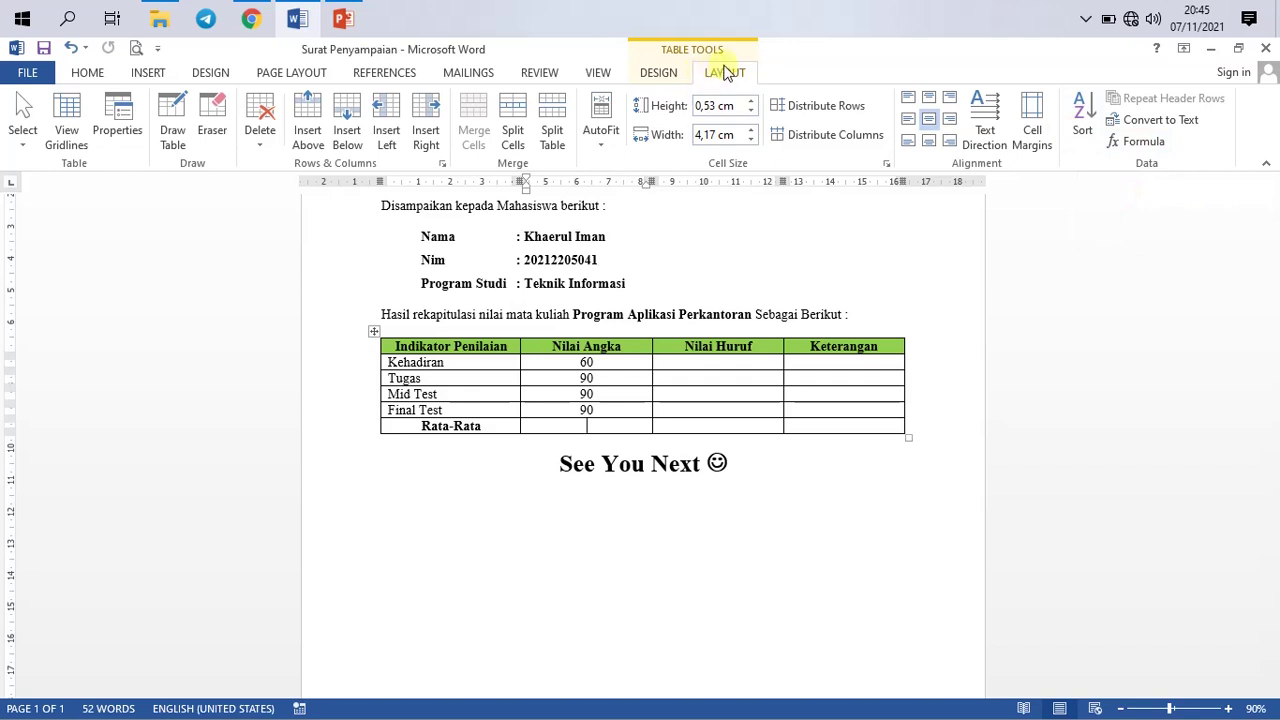
{"action": "left_click", "coordinate": [1140, 148]}
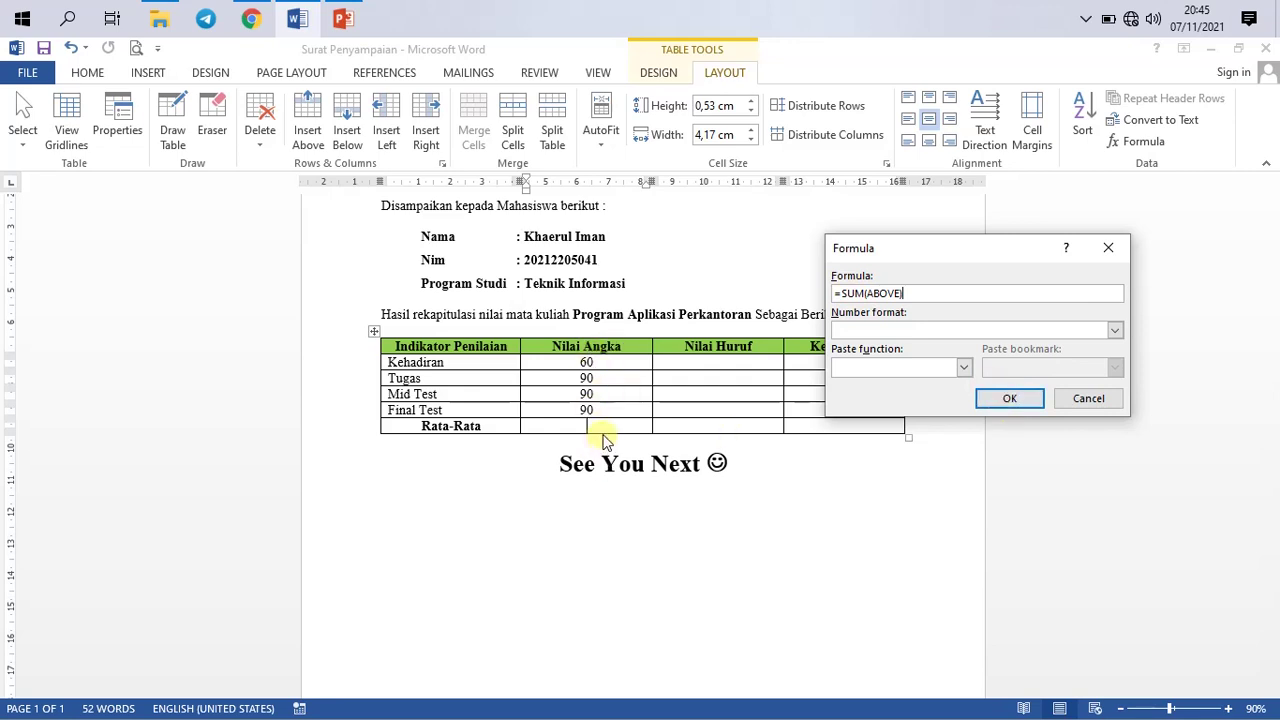
{"action": "left_click", "coordinate": [962, 369]}
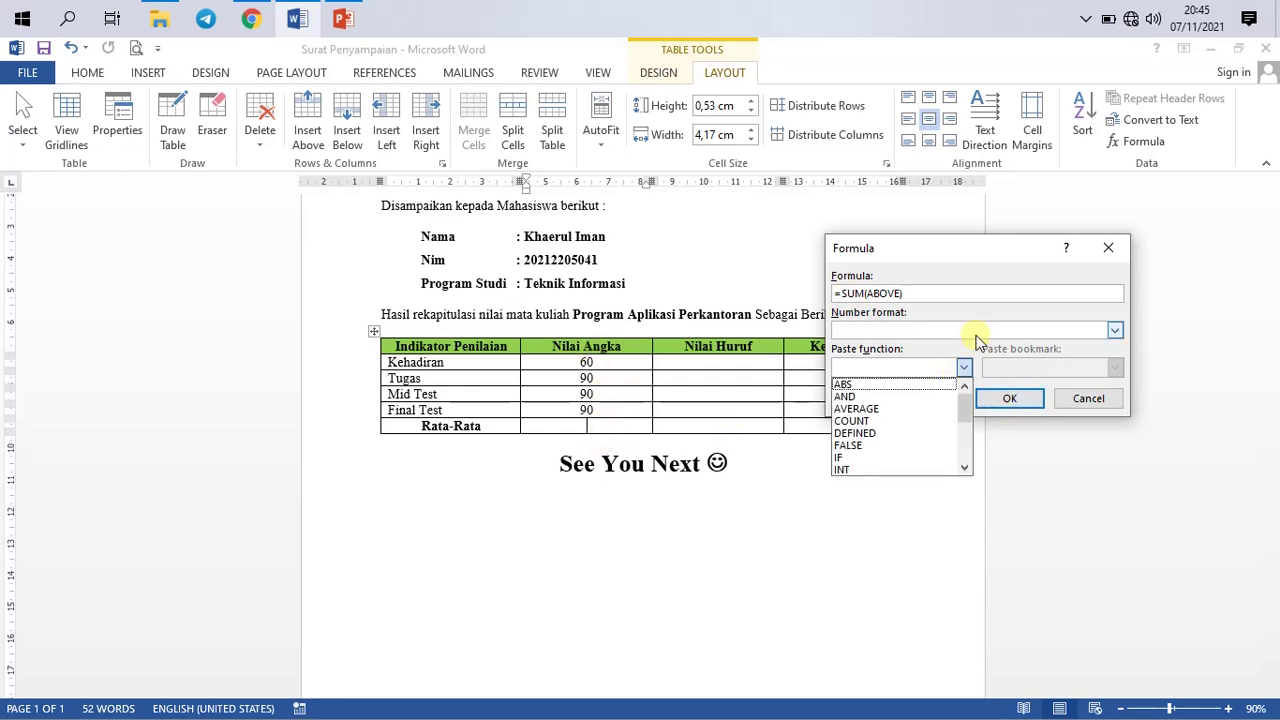
{"action": "left_click", "coordinate": [941, 293]}
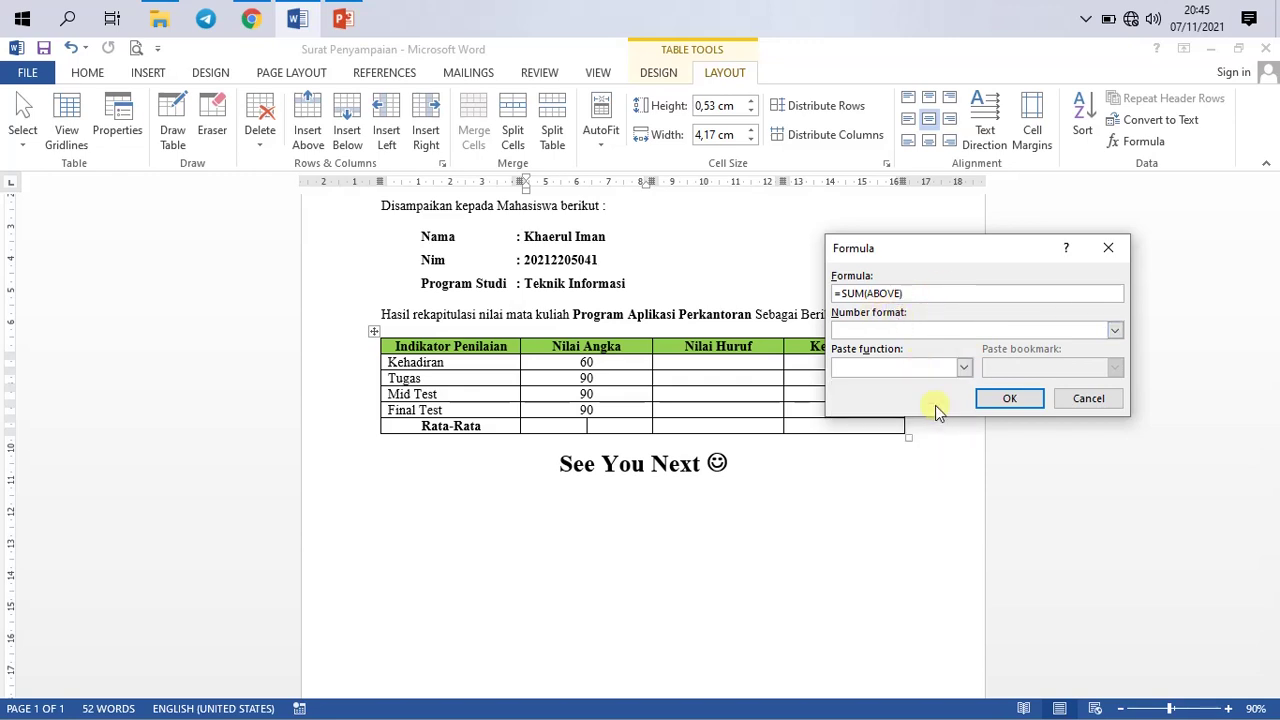
{"action": "type", "text": "/4"}
{"action": "left_click", "coordinate": [1005, 397]}
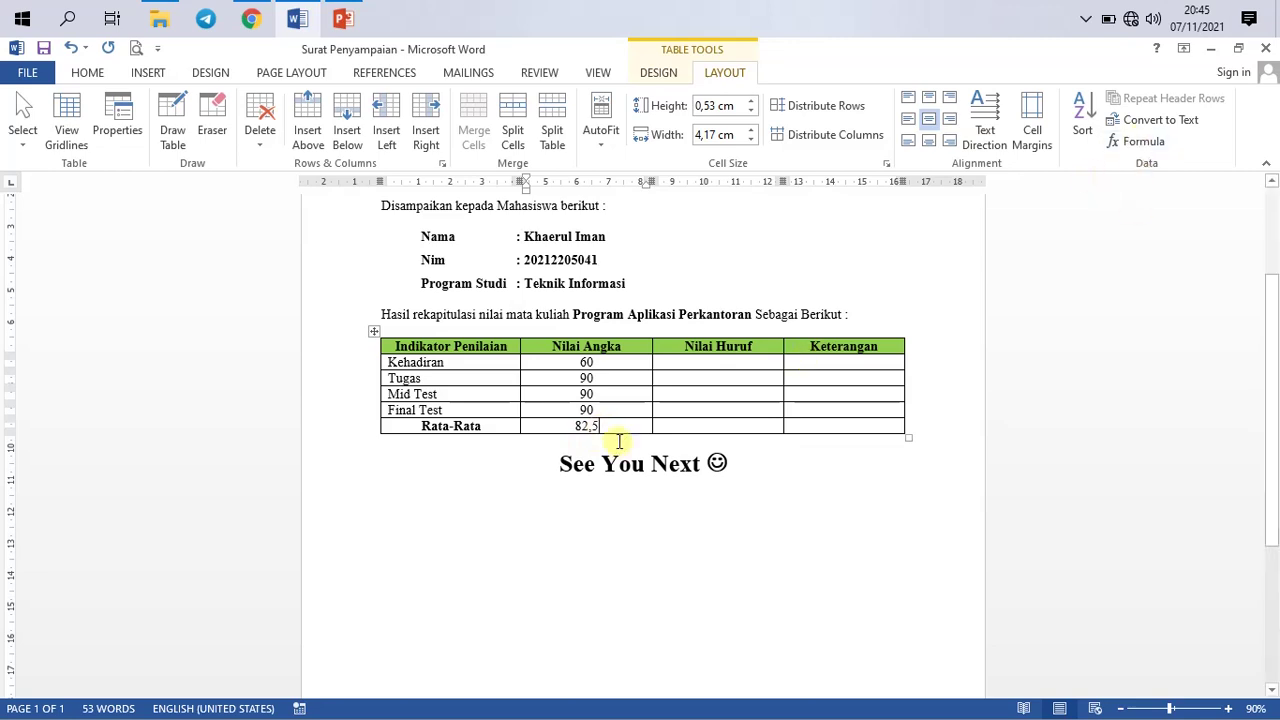
Step: Delete the formula result from the Nilai Angka cell of the Rata-Rata row
{"action": "left_click", "coordinate": [586, 426]}
{"action": "double_click", "coordinate": [586, 426]}
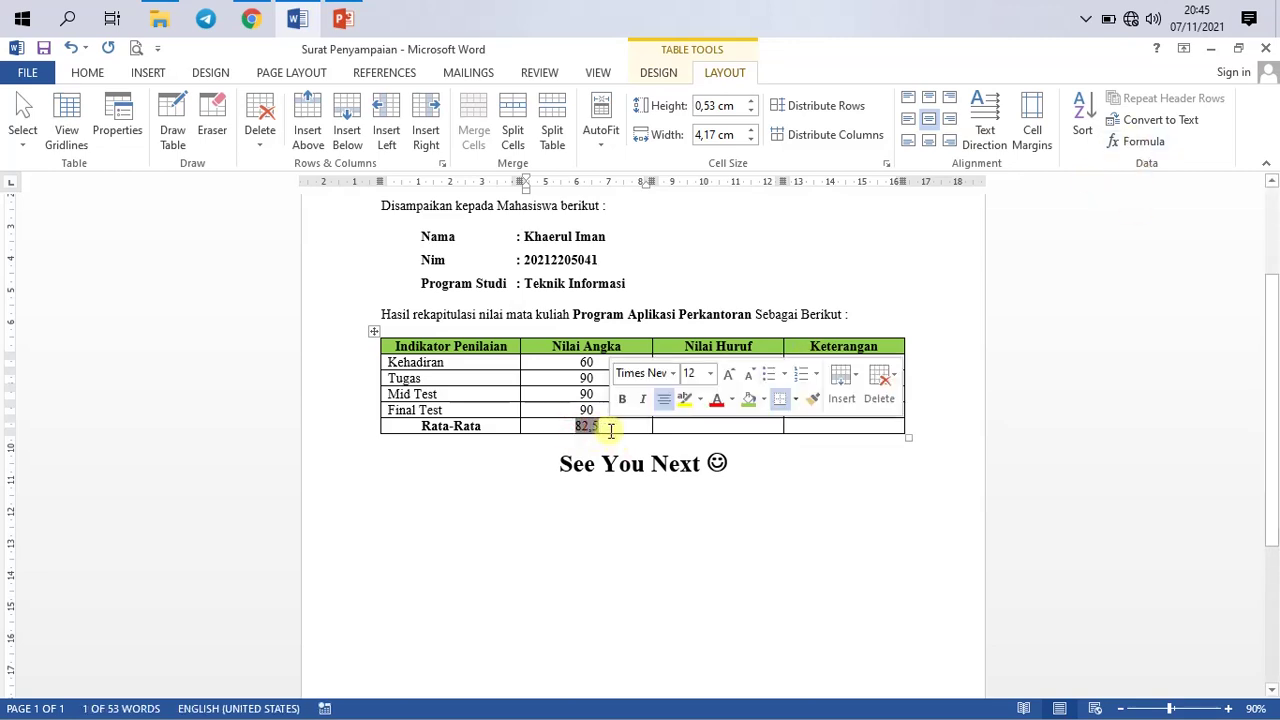
{"action": "key", "text": "Delete"}
Step: Start a new formula in the empty Rata-Rata cell and replace the default SUM expression with the AVERAGE function
{"action": "left_click", "coordinate": [1143, 144]}
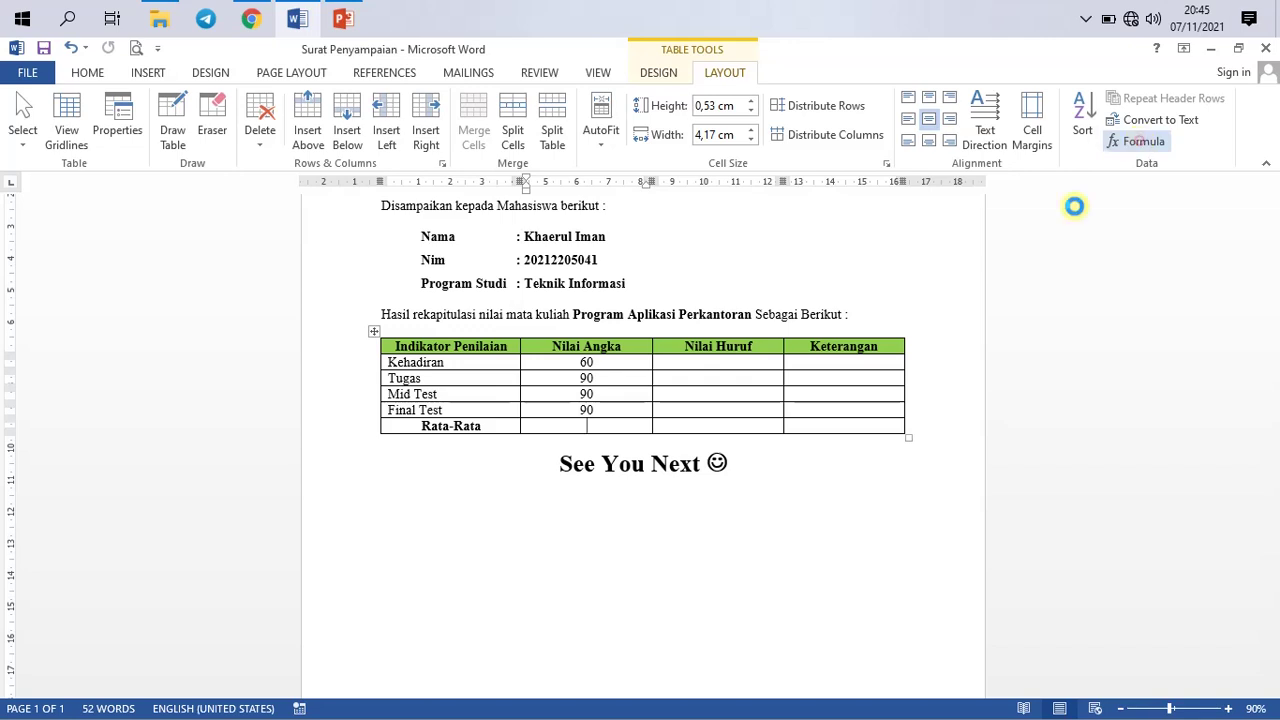
{"action": "left_click_drag", "start_coordinate": [907, 300], "coordinate": [841, 293]}
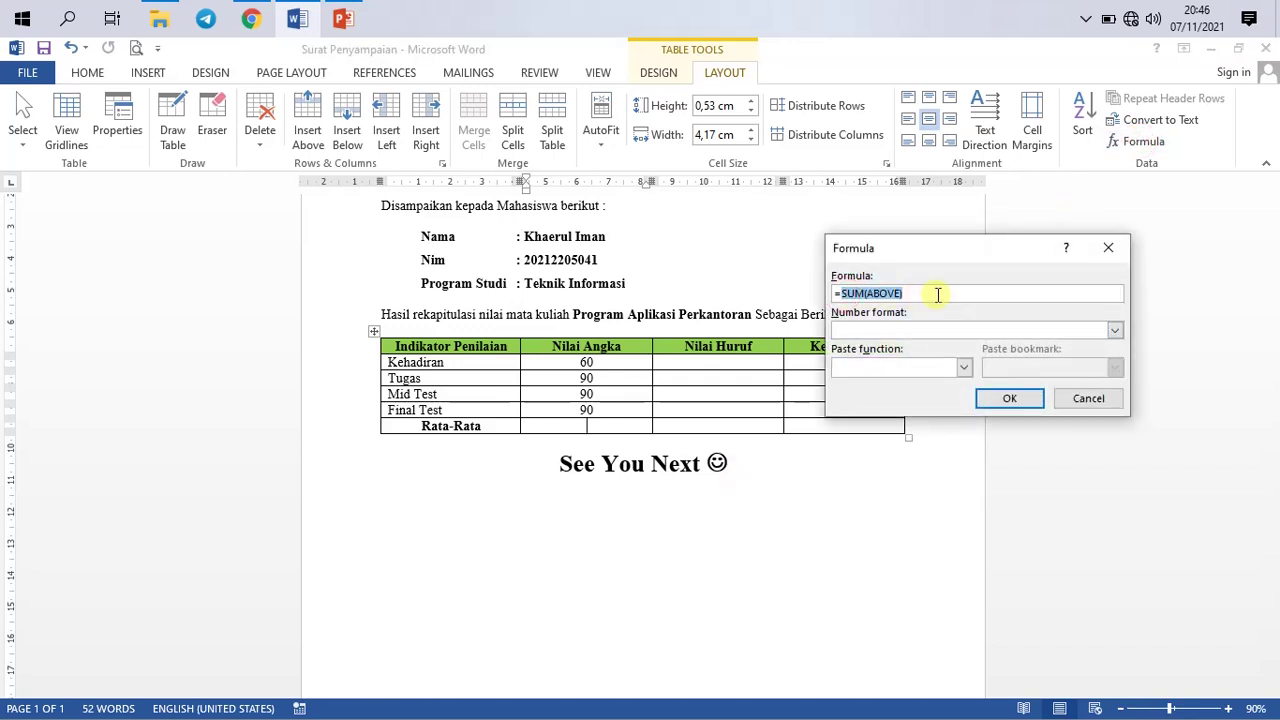
{"action": "key", "text": "BackSpace"}
{"action": "key", "text": "BackSpace"}
{"action": "left_click", "coordinate": [950, 372]}
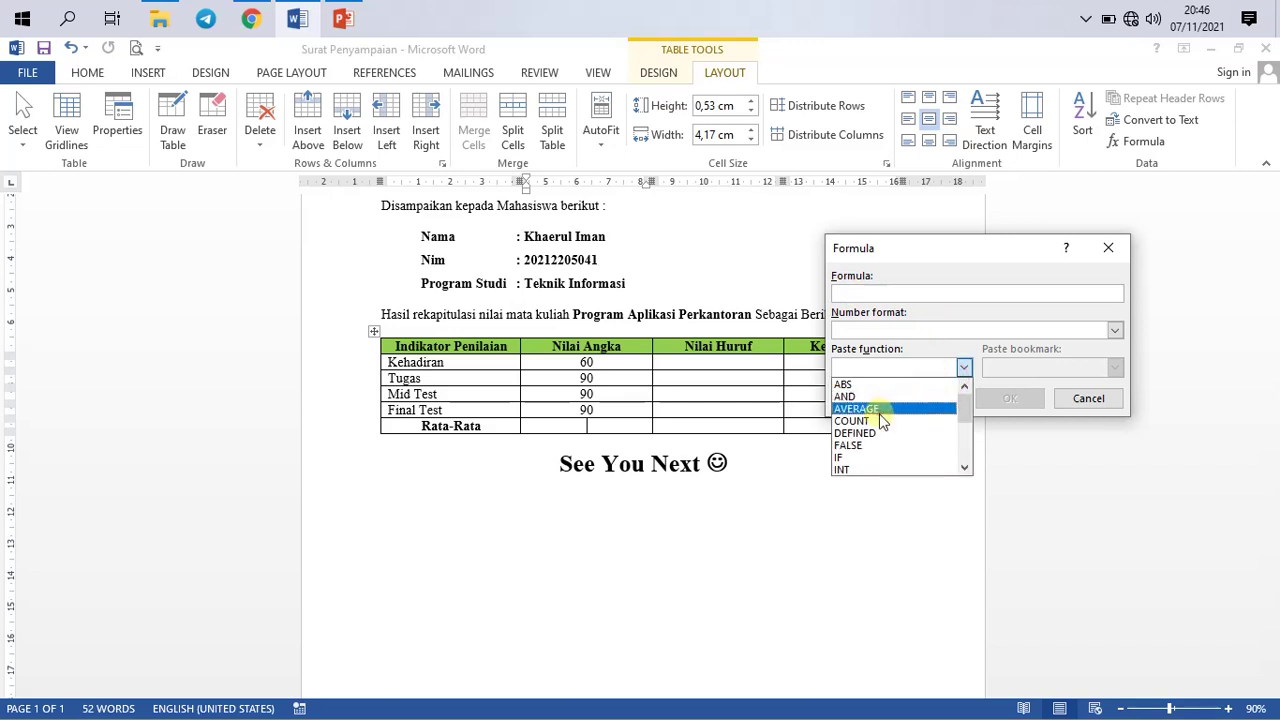
{"action": "left_click", "coordinate": [880, 408]}
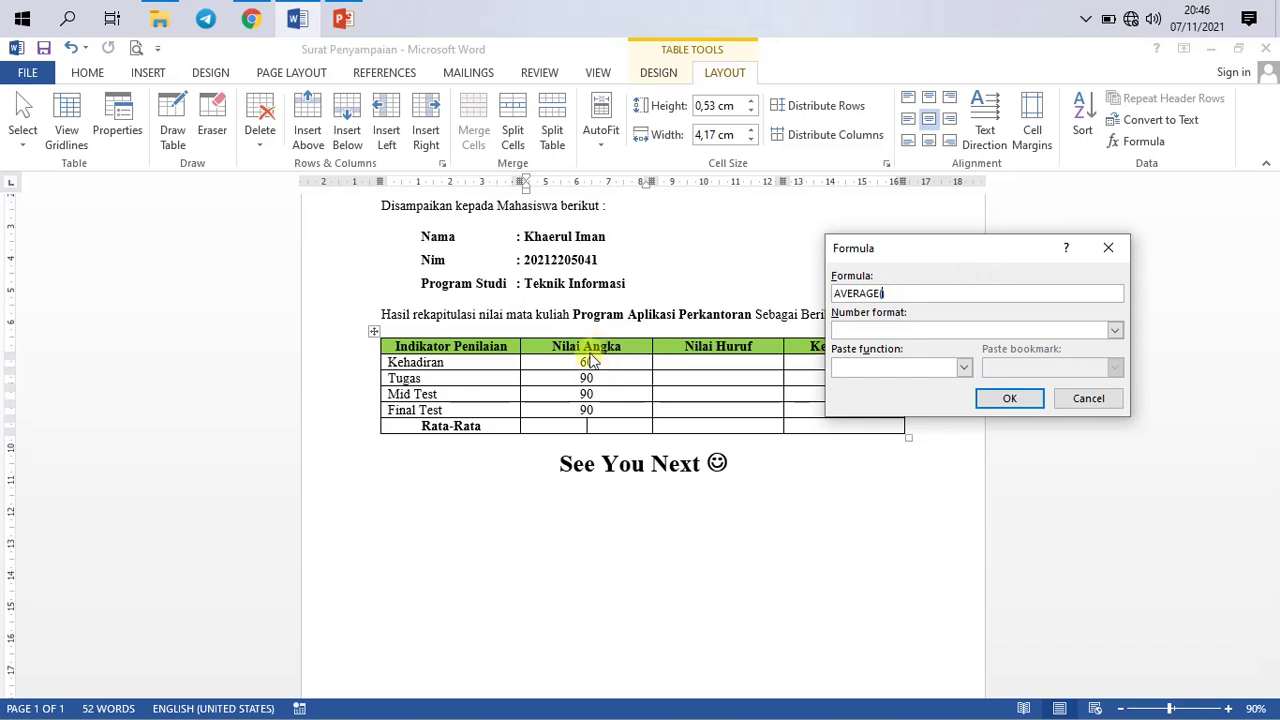
Step: Move the formula dialog clear of the table and enter B2;B3;B3;B4 as the arguments of the AVERAGE function
{"action": "left_click_drag", "start_coordinate": [975, 255], "coordinate": [1092, 346]}
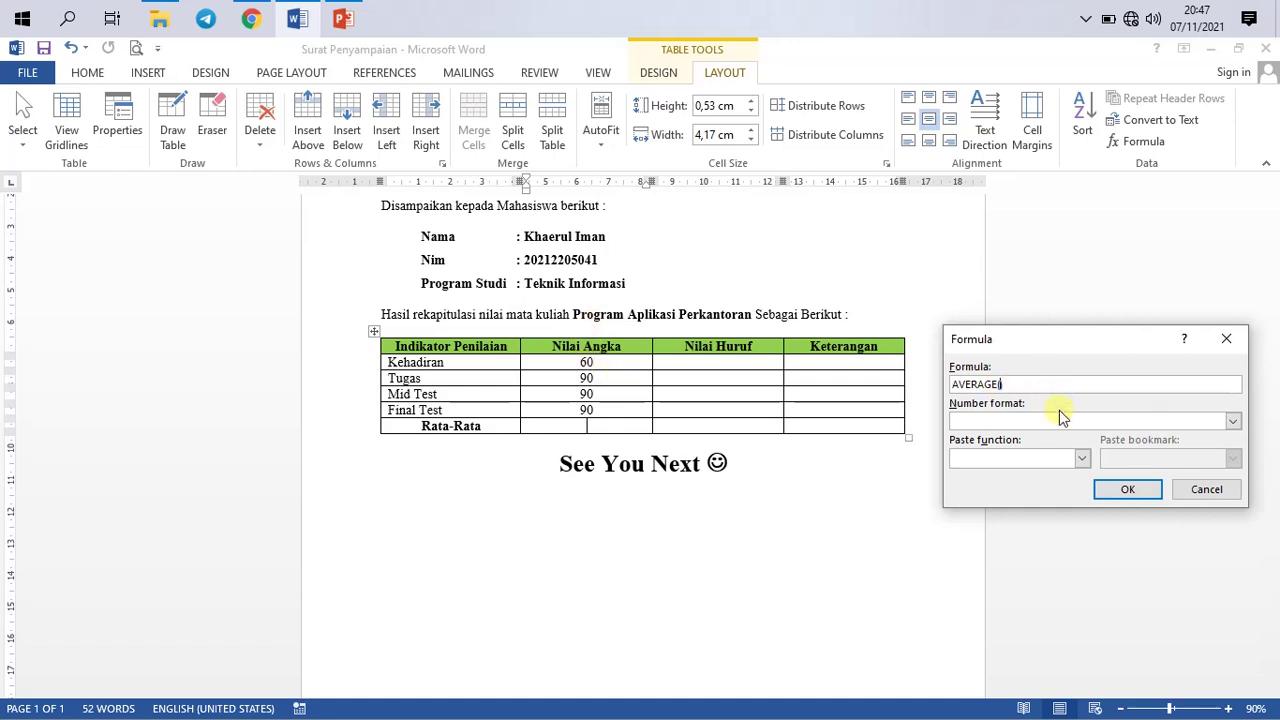
{"action": "type", "text": "B2"}
{"action": "type", "text": ":"}
{"action": "left_click", "coordinate": [1016, 384]}
{"action": "type", "text": "B3;"}
{"action": "left_click", "coordinate": [1029, 384]}
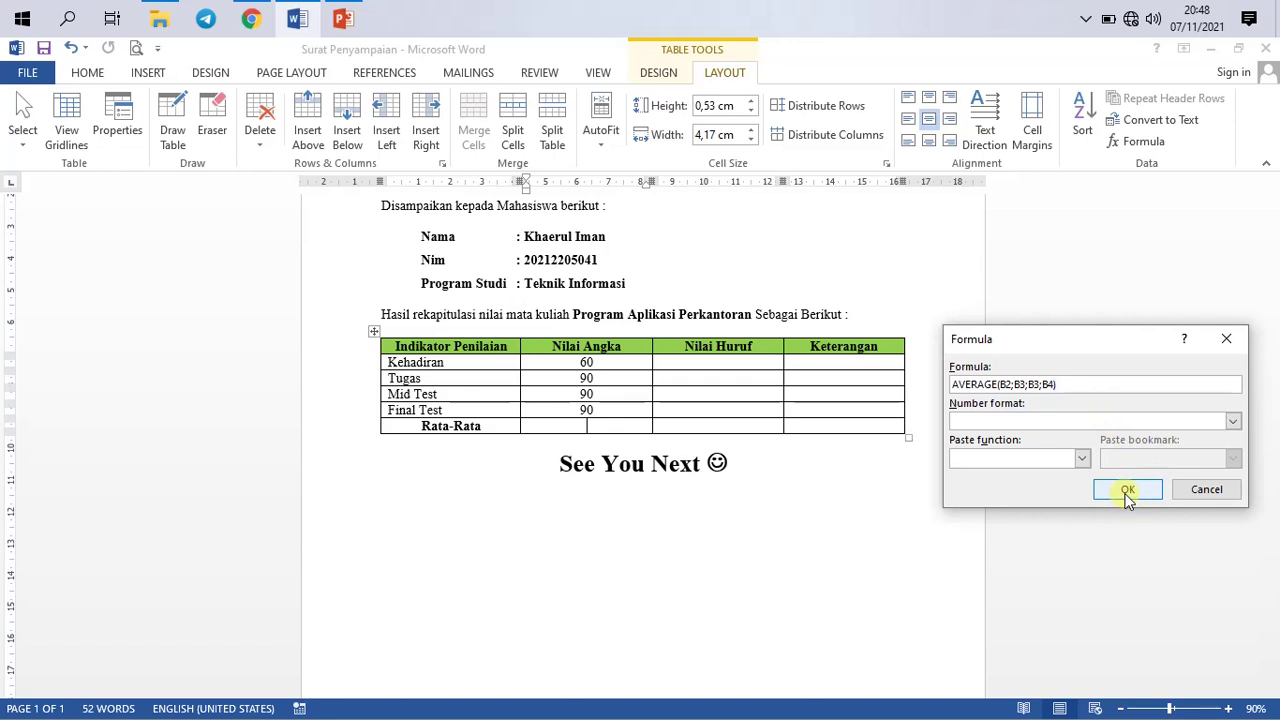
Step: Add an equals sign in front of AVERAGE(B2;B3;B3;B4) and insert the formula in the Rata-Rata cell
{"action": "left_click", "coordinate": [958, 385]}
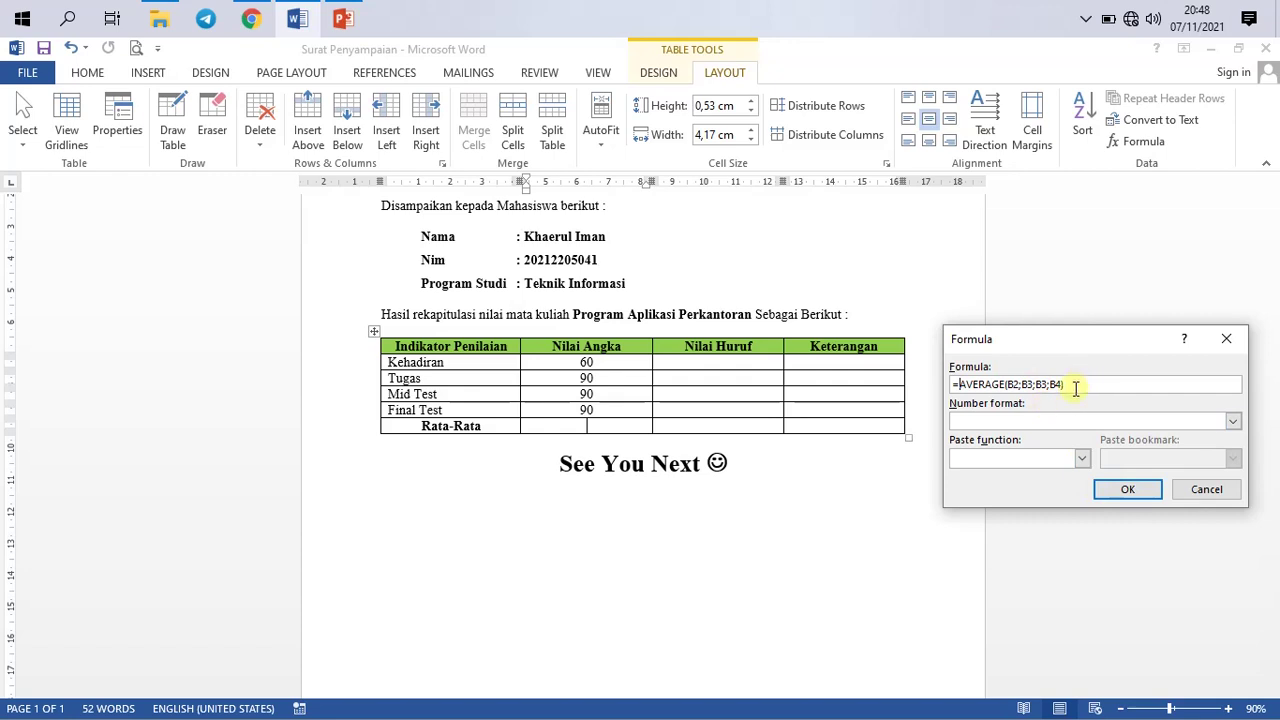
{"action": "left_click_drag", "start_coordinate": [1074, 388], "coordinate": [962, 395]}
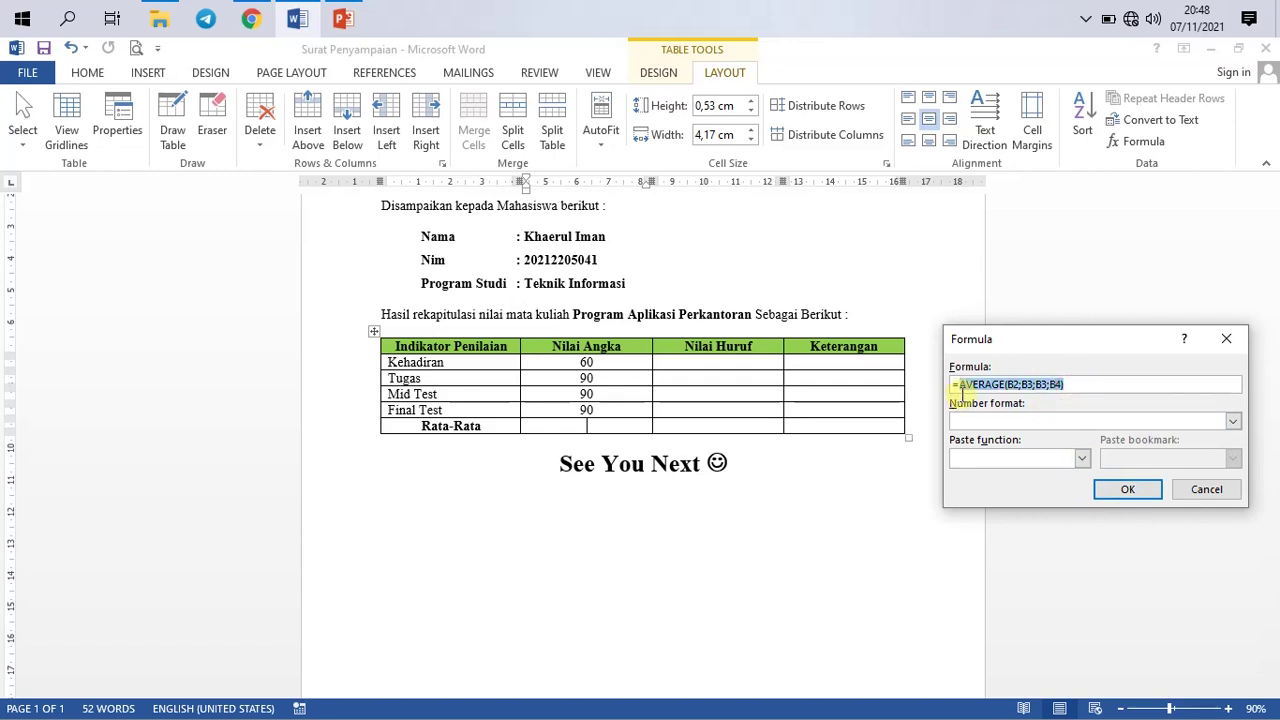
{"action": "left_click_drag", "start_coordinate": [962, 392], "coordinate": [950, 388]}
{"action": "left_click", "coordinate": [1050, 380]}
{"action": "left_click_drag", "start_coordinate": [1077, 382], "coordinate": [942, 388]}
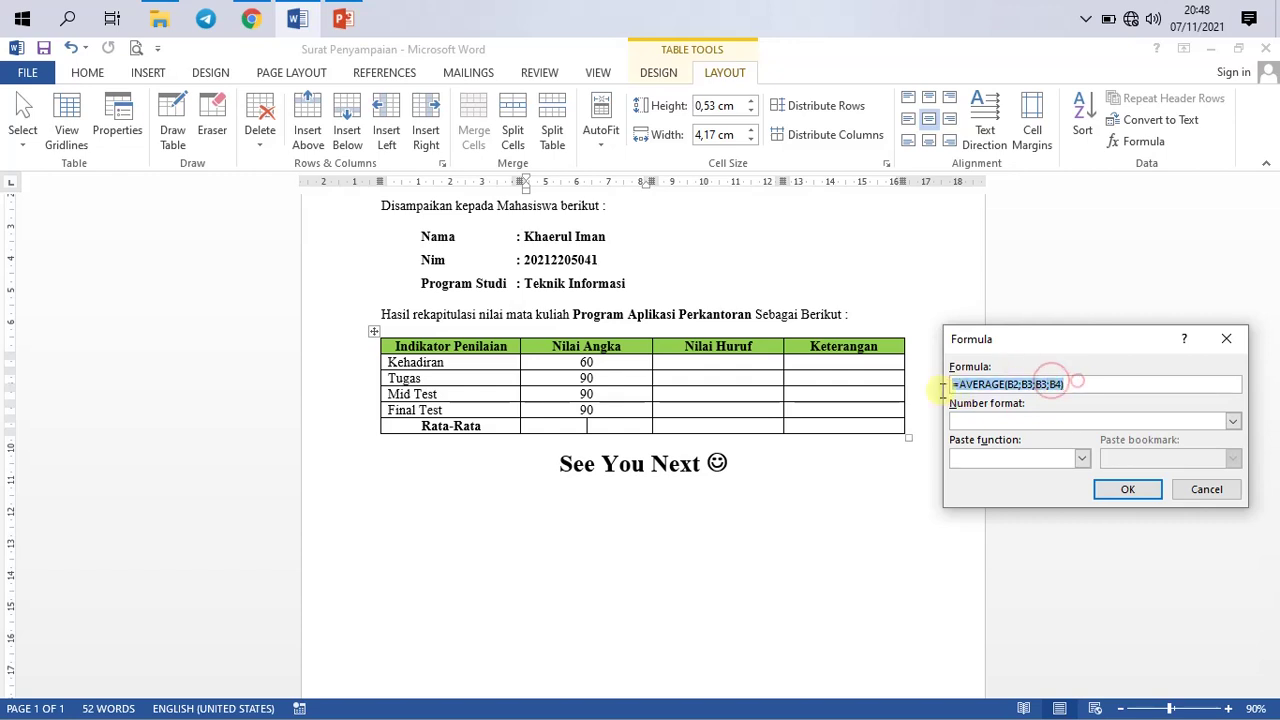
{"action": "left_click", "coordinate": [1077, 382]}
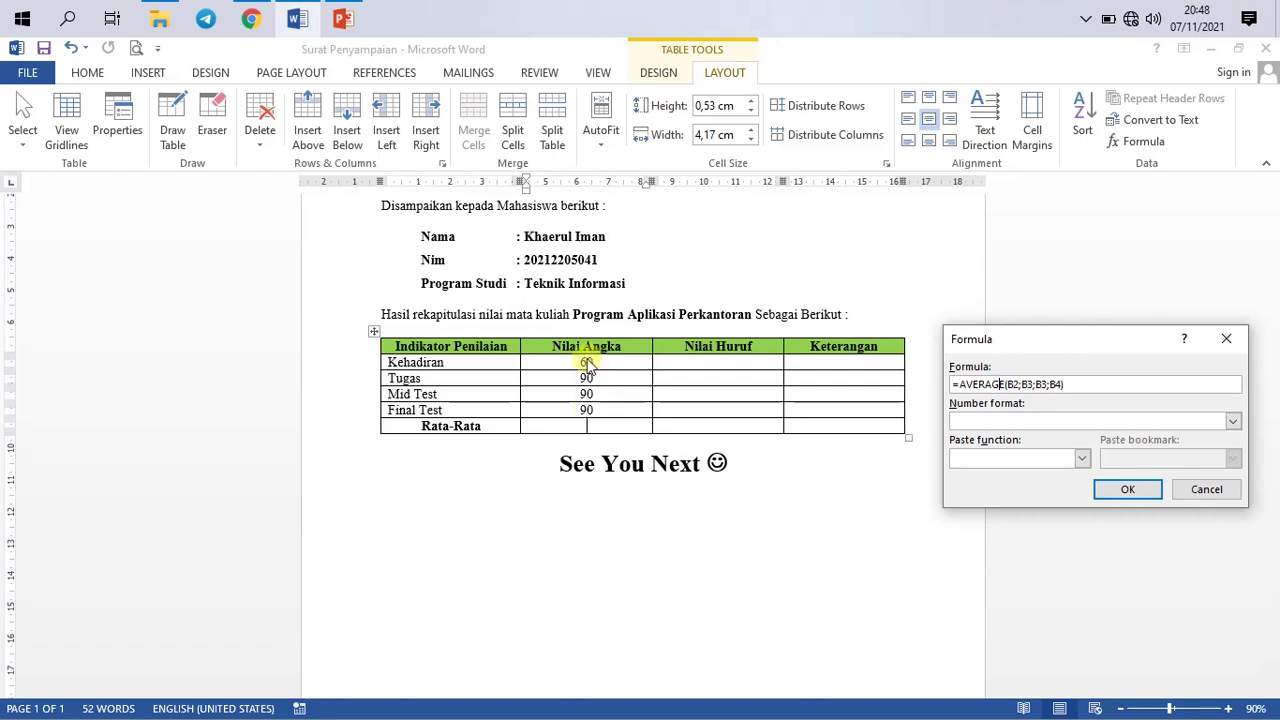
{"action": "left_click", "coordinate": [1129, 491]}
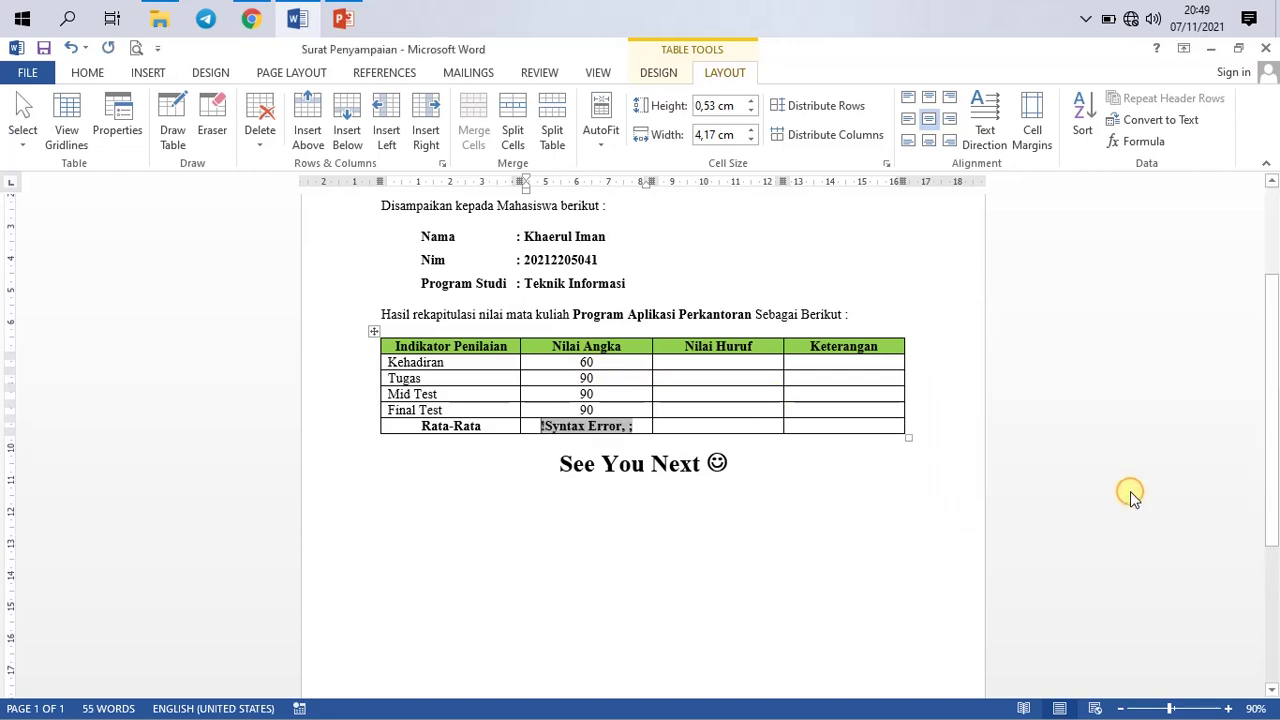
Step: Edit the Rata-Rata formula to =AVERAGE(B2,B3,B3,B4), replacing the semicolons with commas, and check the updated cell
{"action": "left_click", "coordinate": [636, 426]}
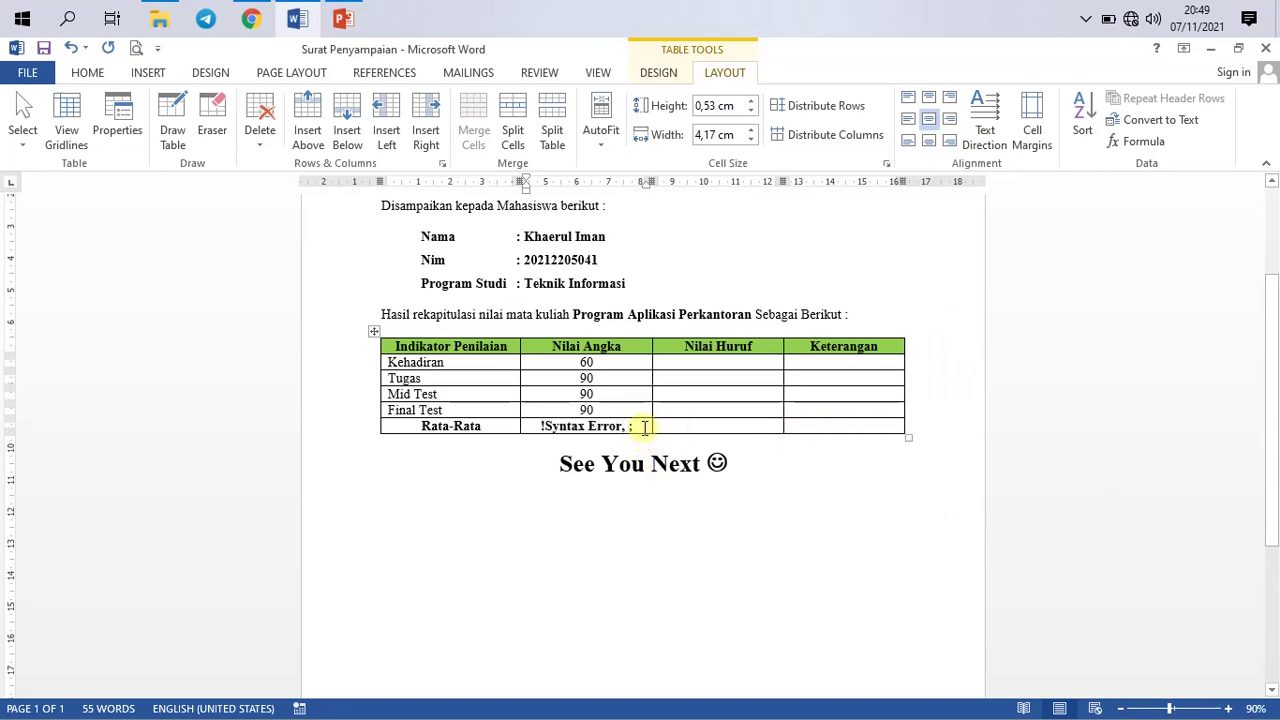
{"action": "left_click", "coordinate": [632, 426]}
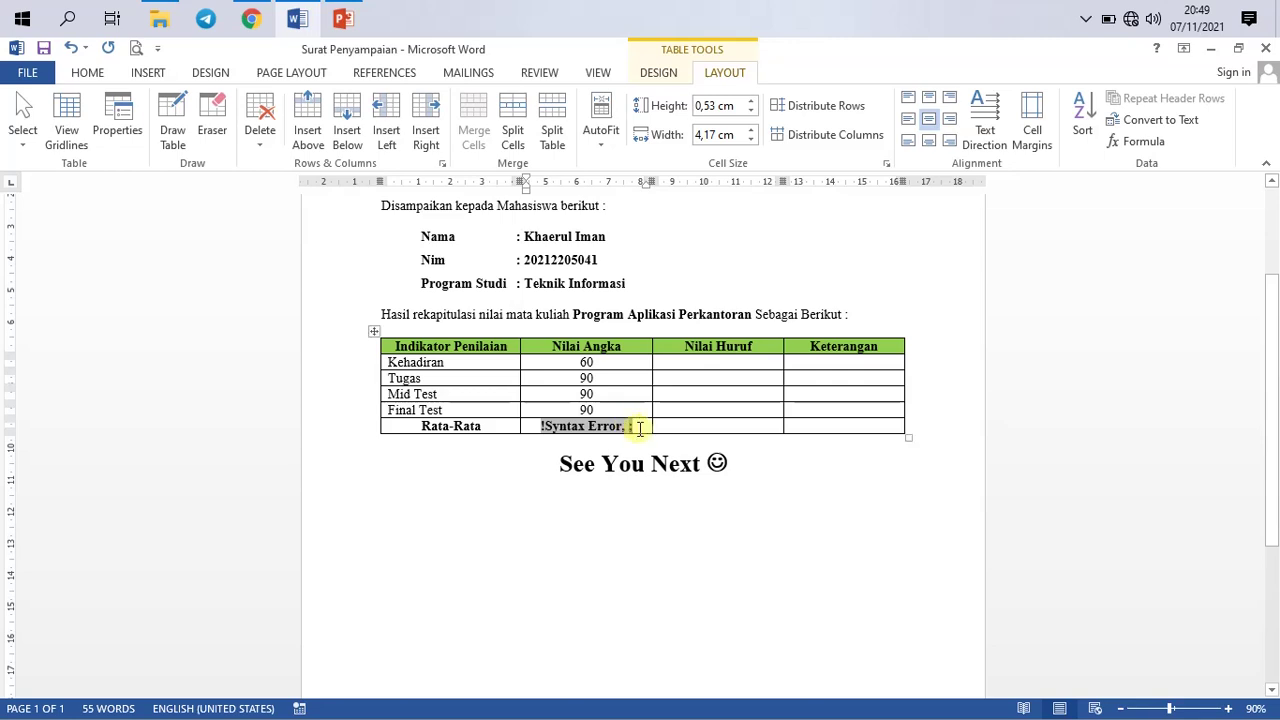
{"action": "left_click", "coordinate": [641, 427]}
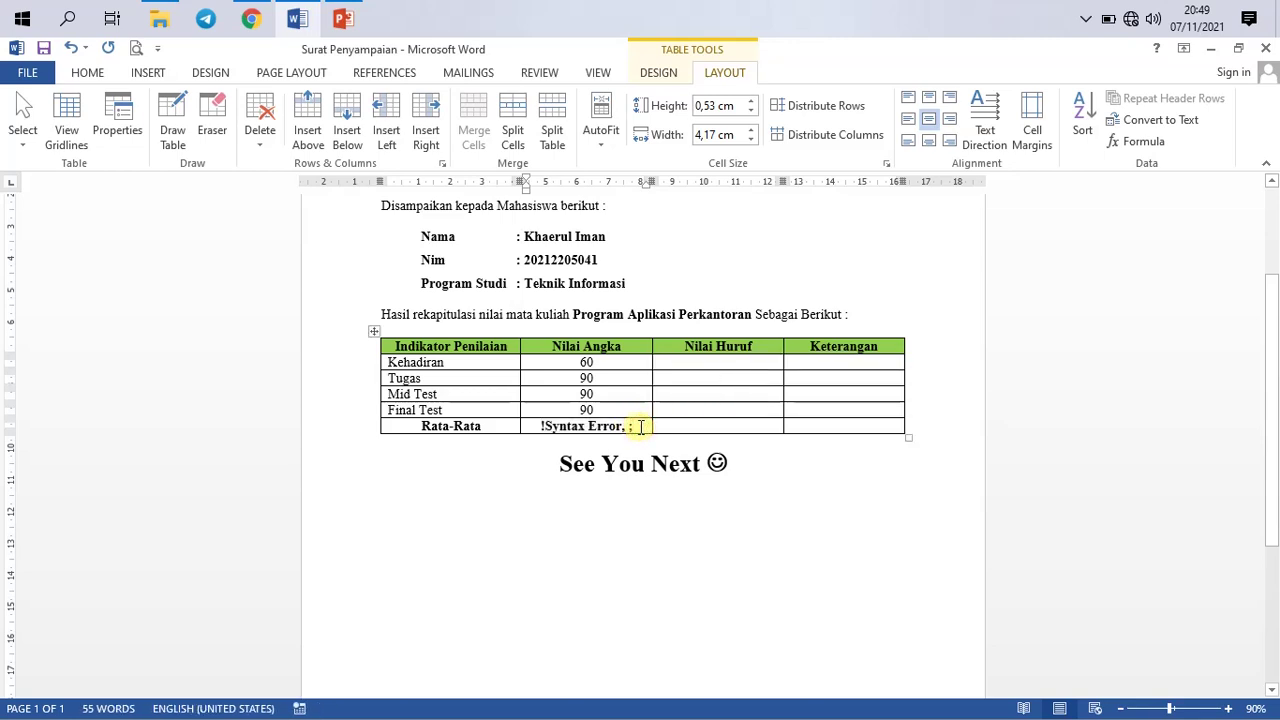
{"action": "left_click", "coordinate": [1140, 141]}
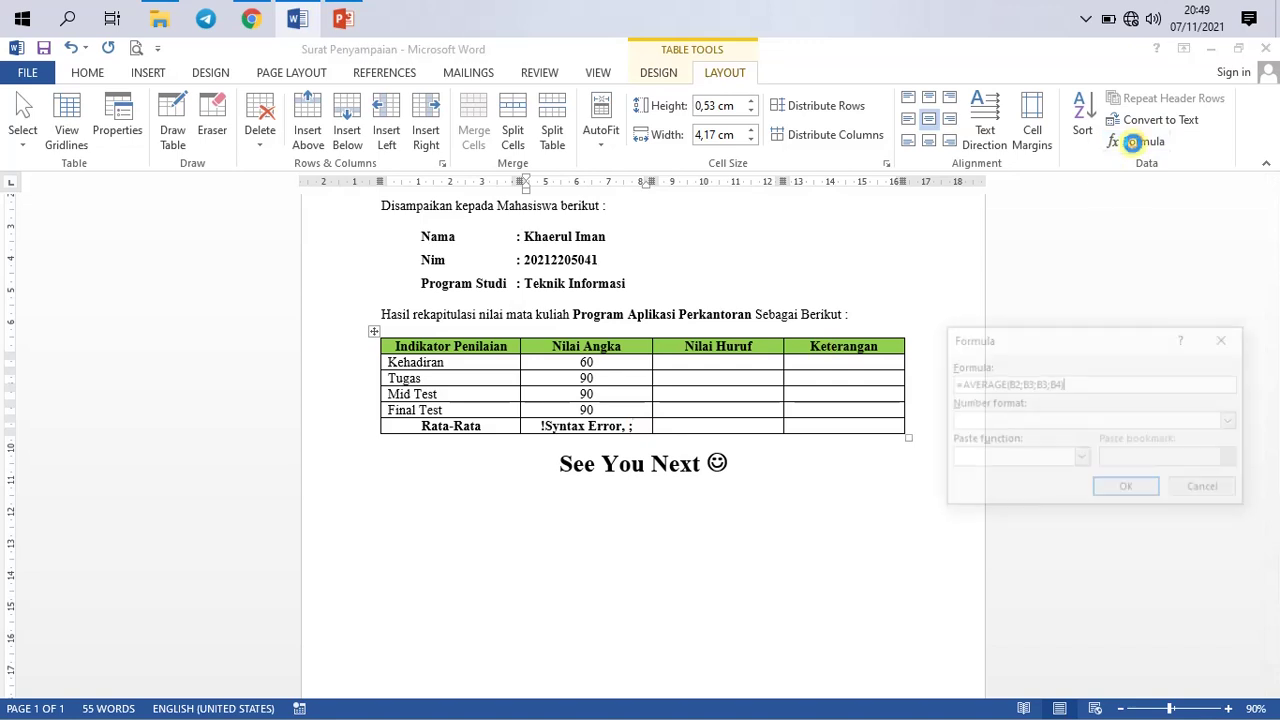
{"action": "left_click", "coordinate": [1021, 384]}
{"action": "key", "text": "BackSpace"}
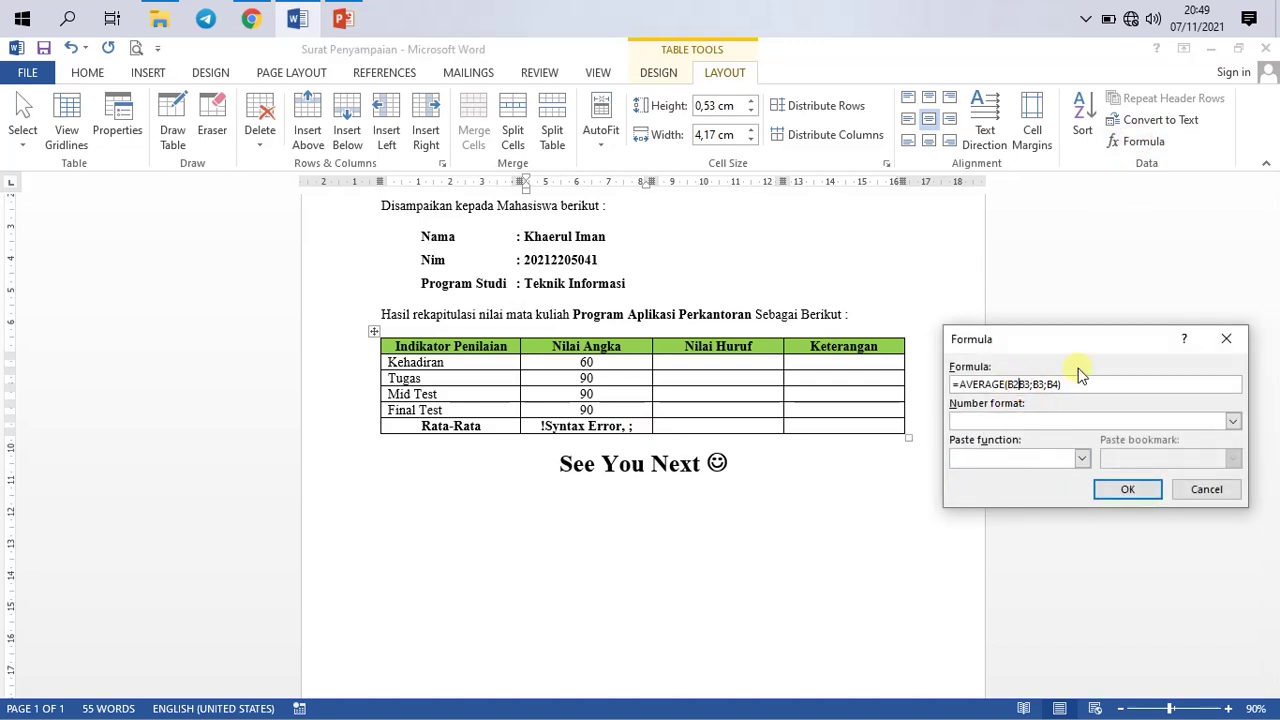
{"action": "type", "text": ","}
{"action": "left_click", "coordinate": [1037, 386]}
{"action": "key", "text": "BackSpace"}
{"action": "type", "text": ","}
{"action": "left_click", "coordinate": [1053, 388]}
{"action": "key", "text": "BackSpace"}
{"action": "type", "text": ","}
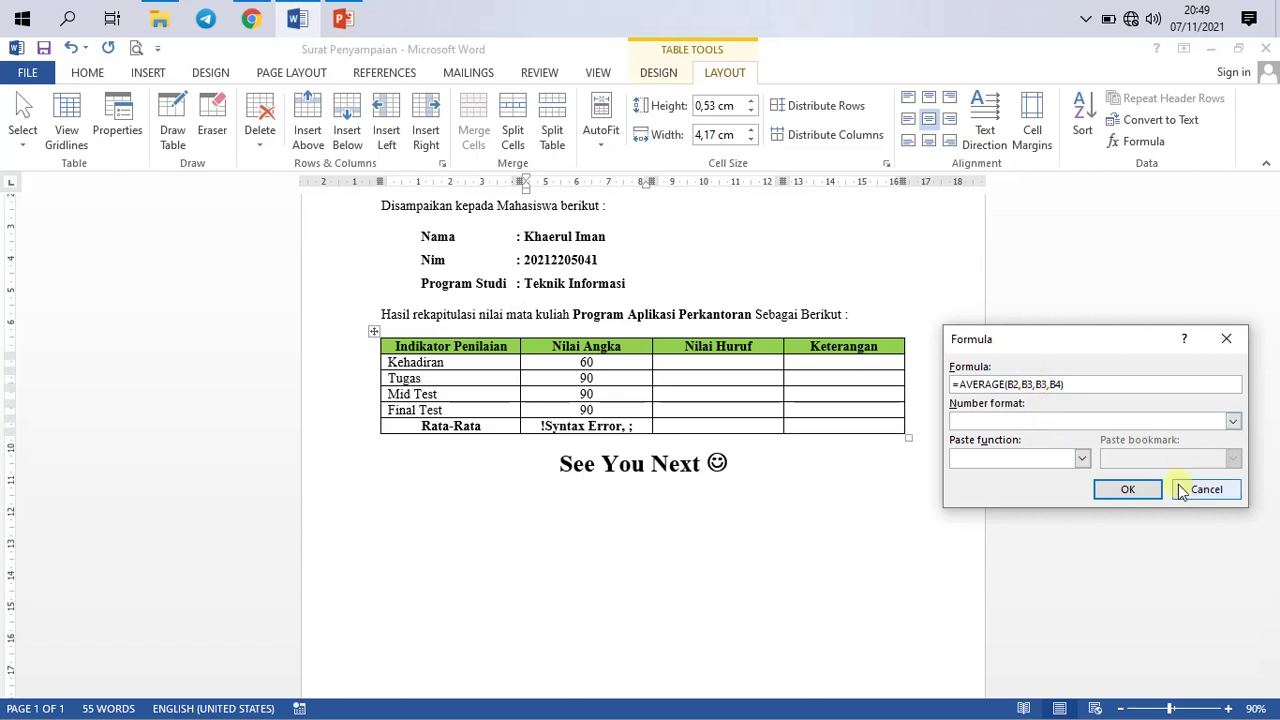
{"action": "left_click", "coordinate": [1130, 490]}
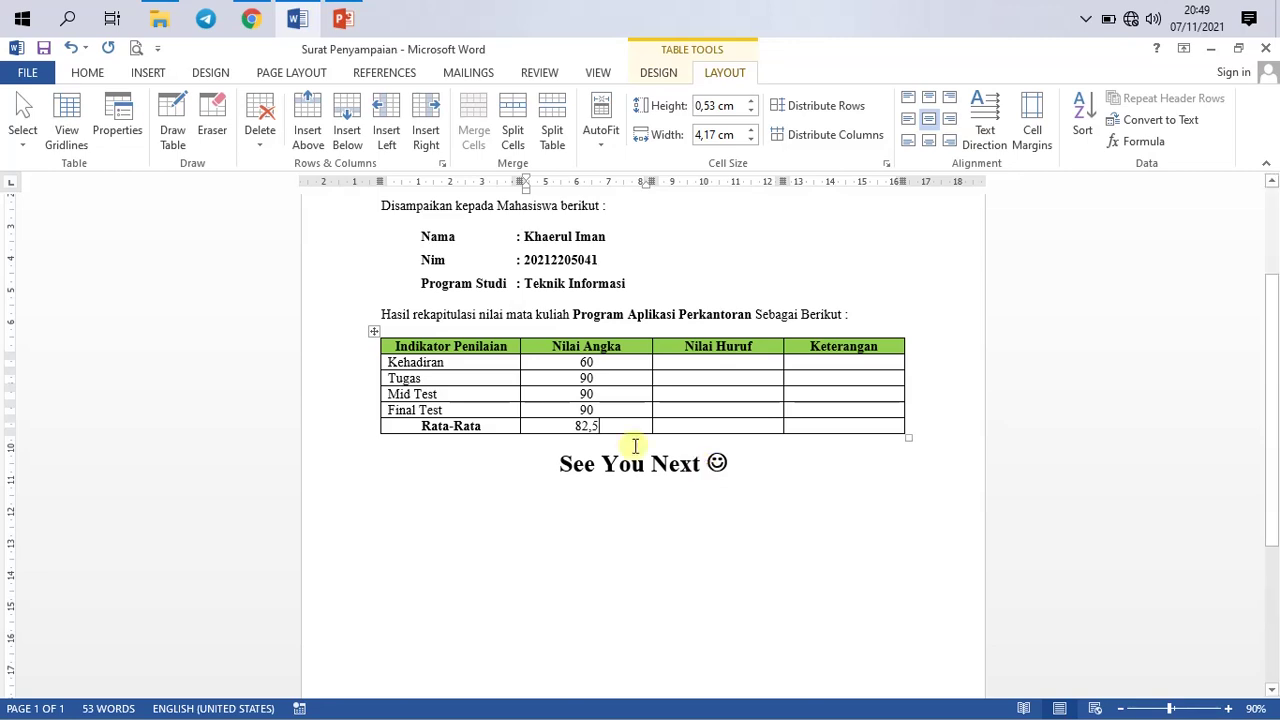
{"action": "left_click", "coordinate": [594, 427]}
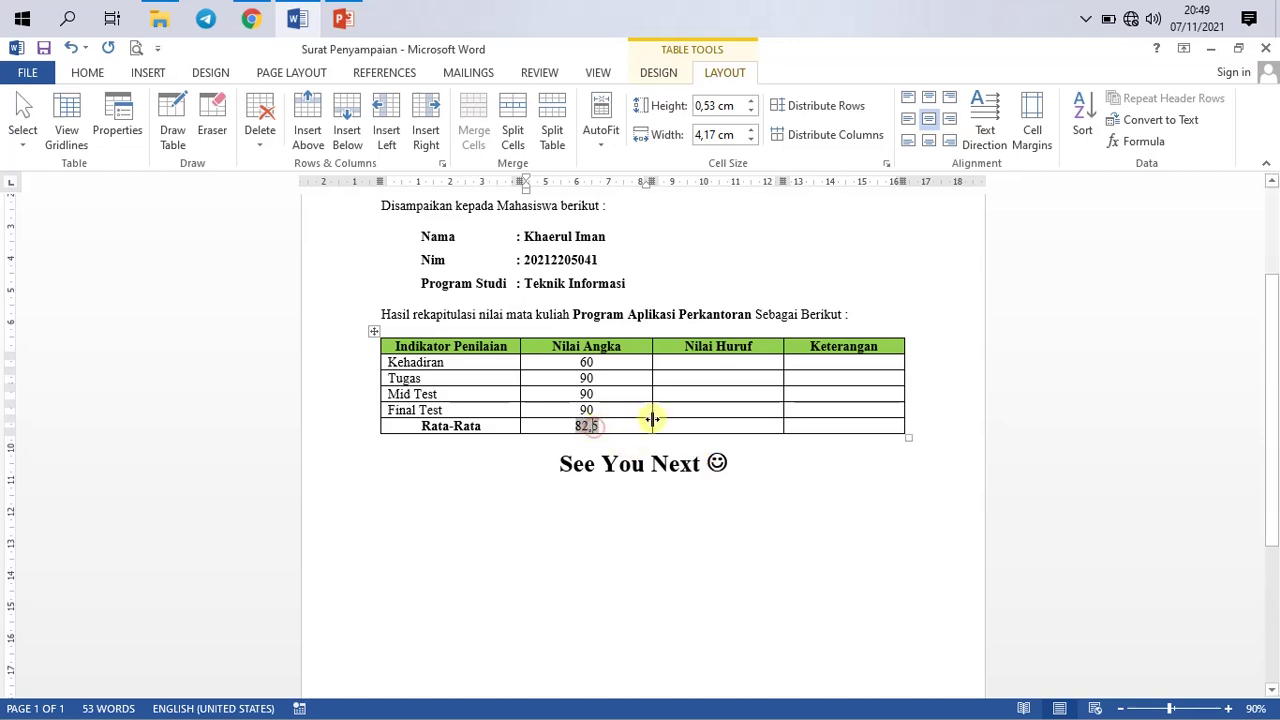
{"action": "left_click", "coordinate": [622, 427]}
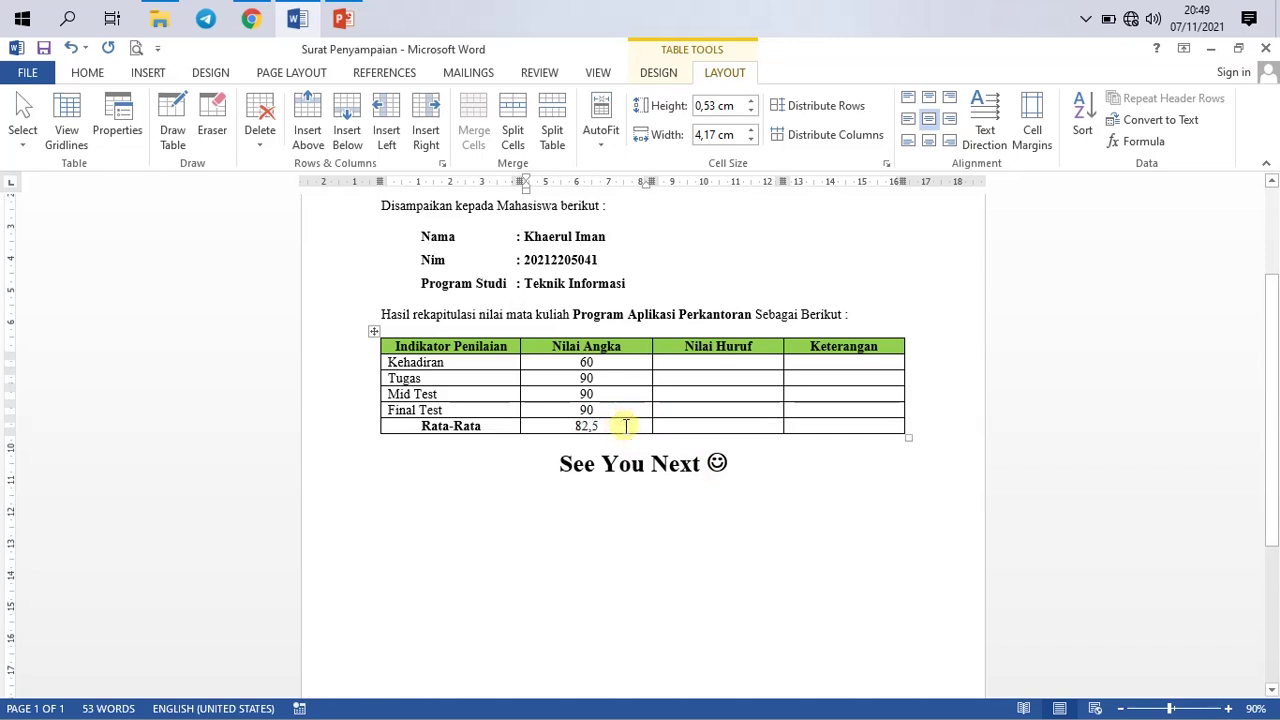
Step: Center the Nilai Huruf and Keterangan cells horizontally and vertically from the Kehadiran row through the Rata-Rata row
{"action": "left_click", "coordinate": [713, 367]}
{"action": "left_click", "coordinate": [739, 395]}
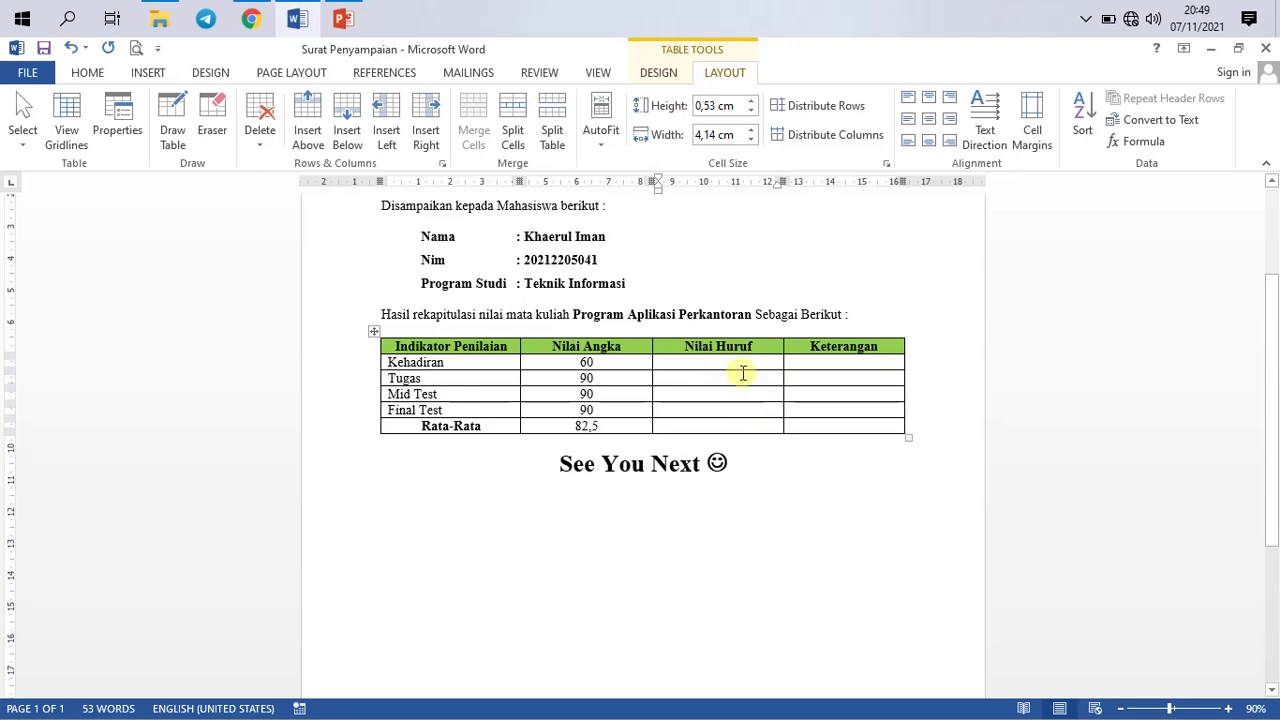
{"action": "left_click_drag", "start_coordinate": [738, 362], "coordinate": [811, 425]}
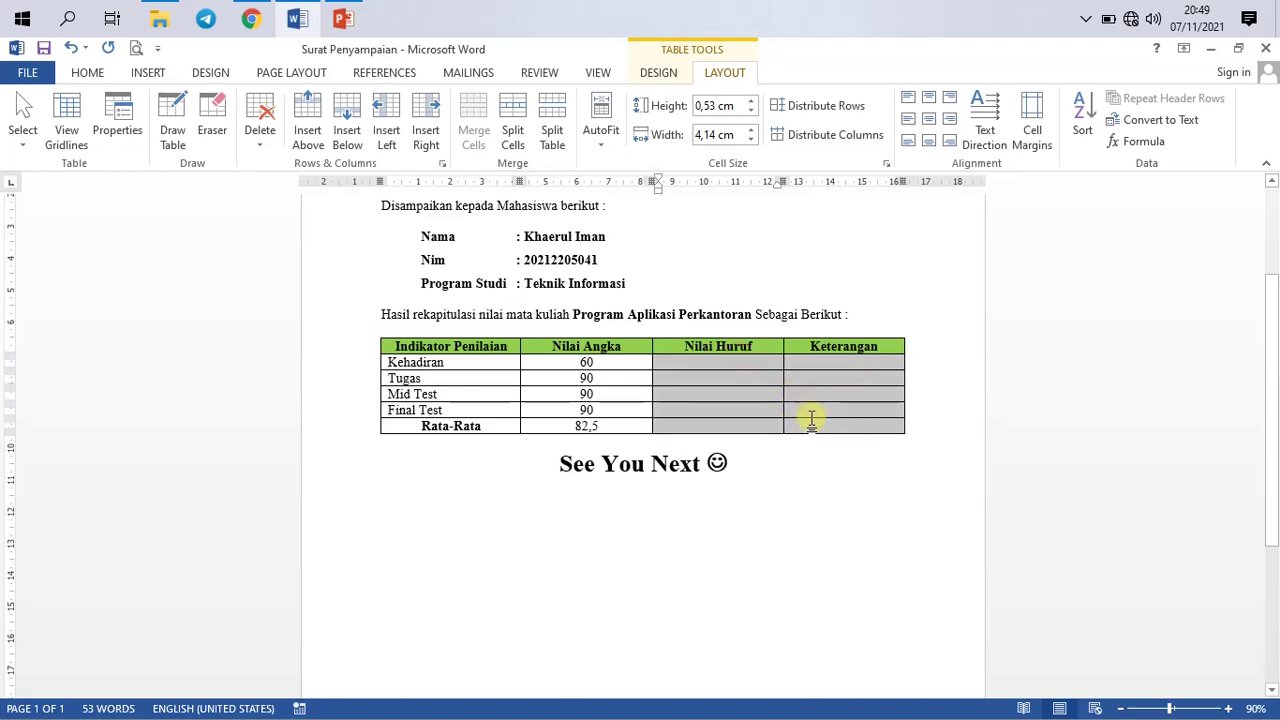
{"action": "left_click", "coordinate": [933, 120]}
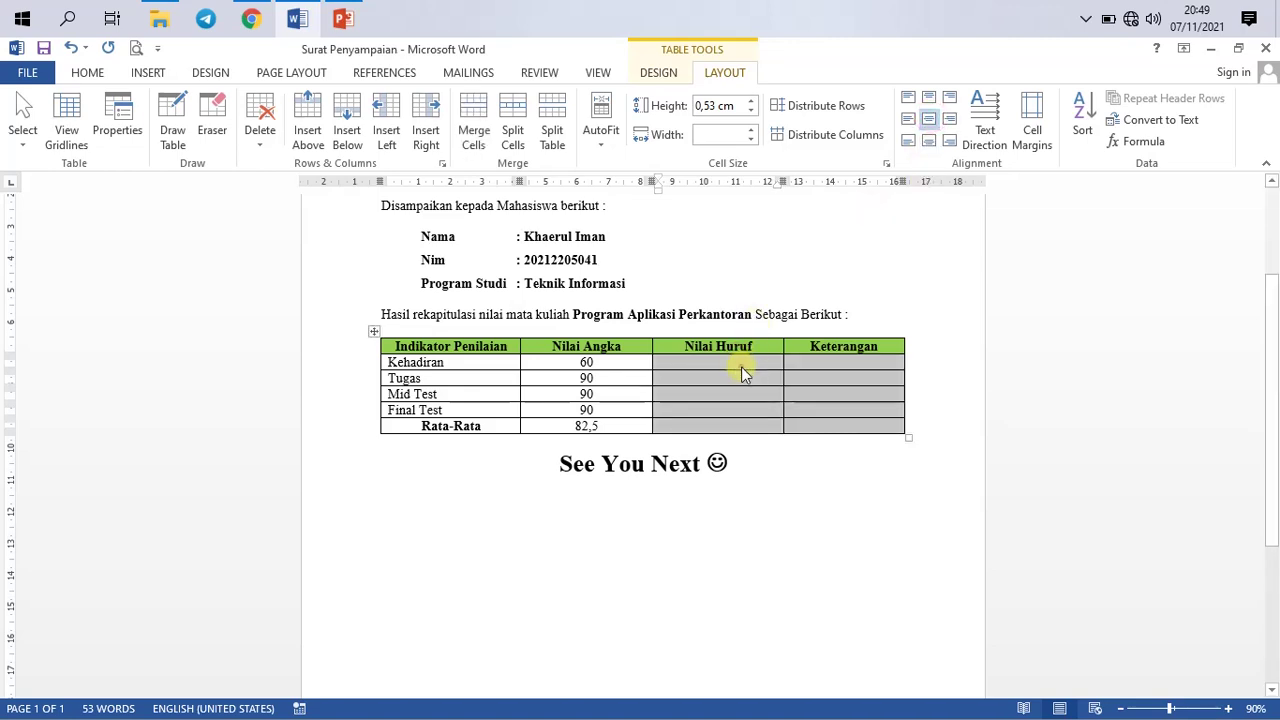
{"action": "left_click", "coordinate": [739, 366]}
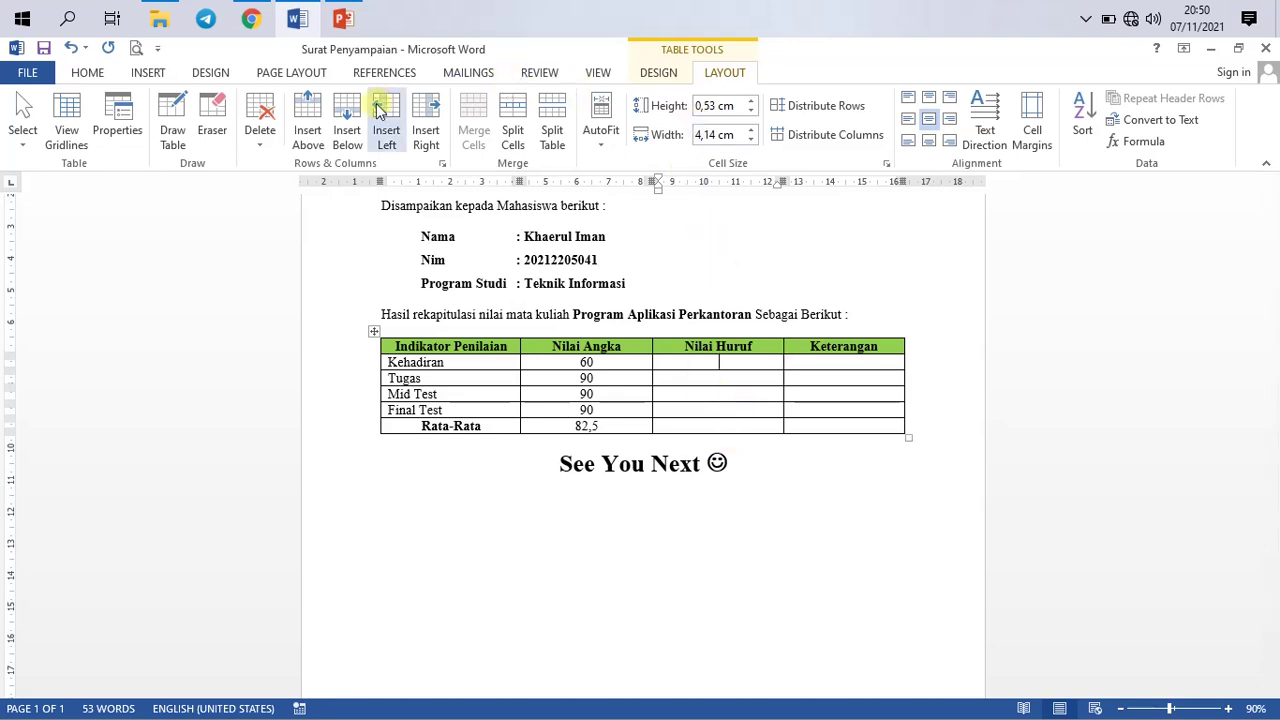
{"action": "left_click", "coordinate": [474, 74]}
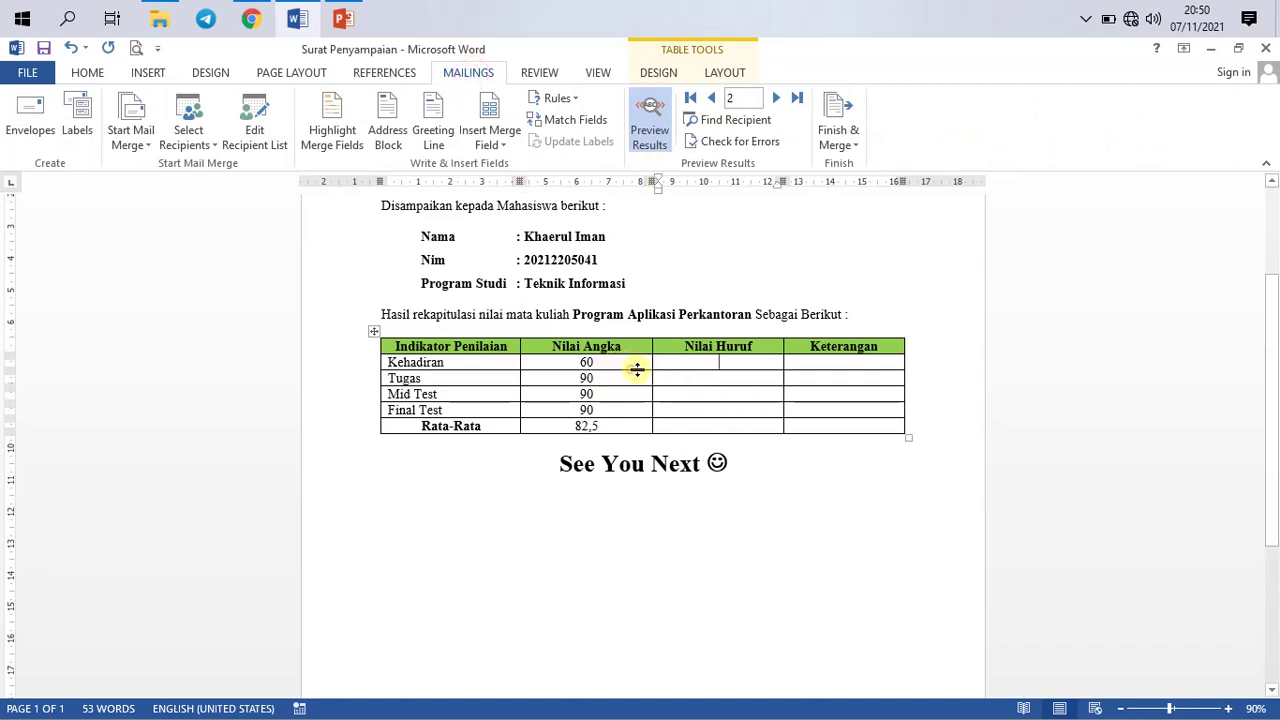
{"action": "left_click", "coordinate": [727, 362]}
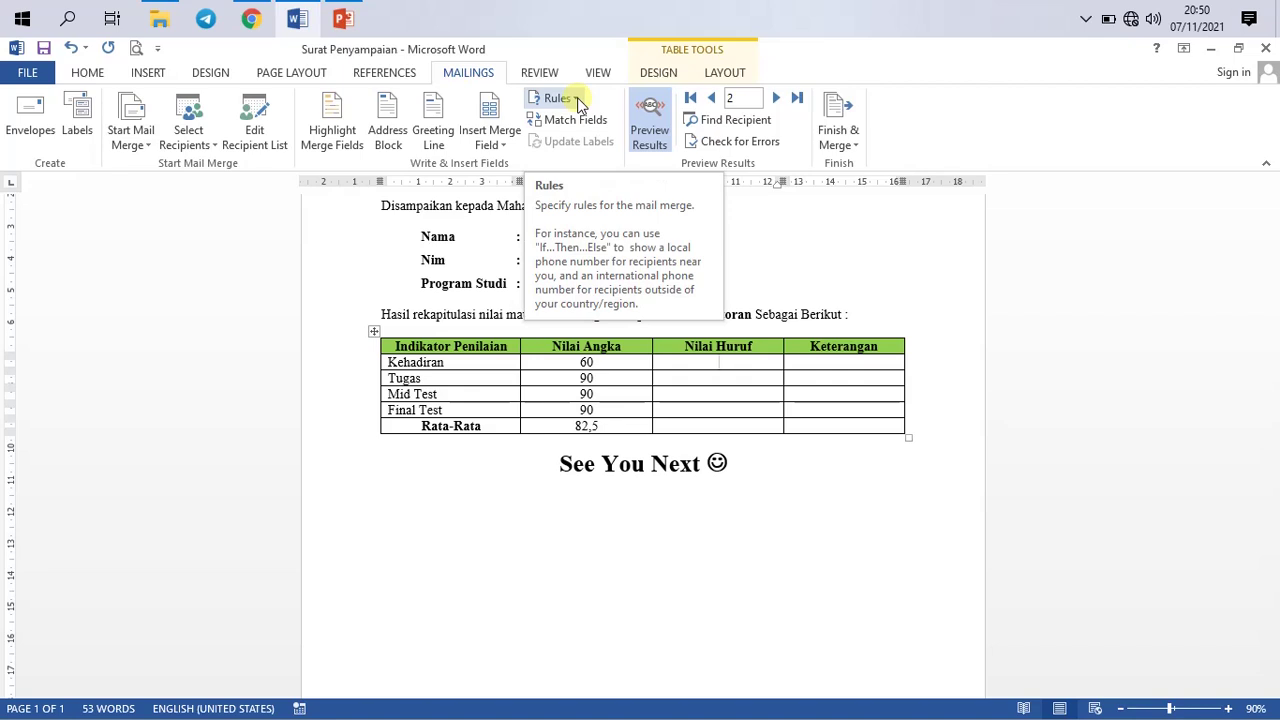
{"action": "left_click", "coordinate": [580, 100]}
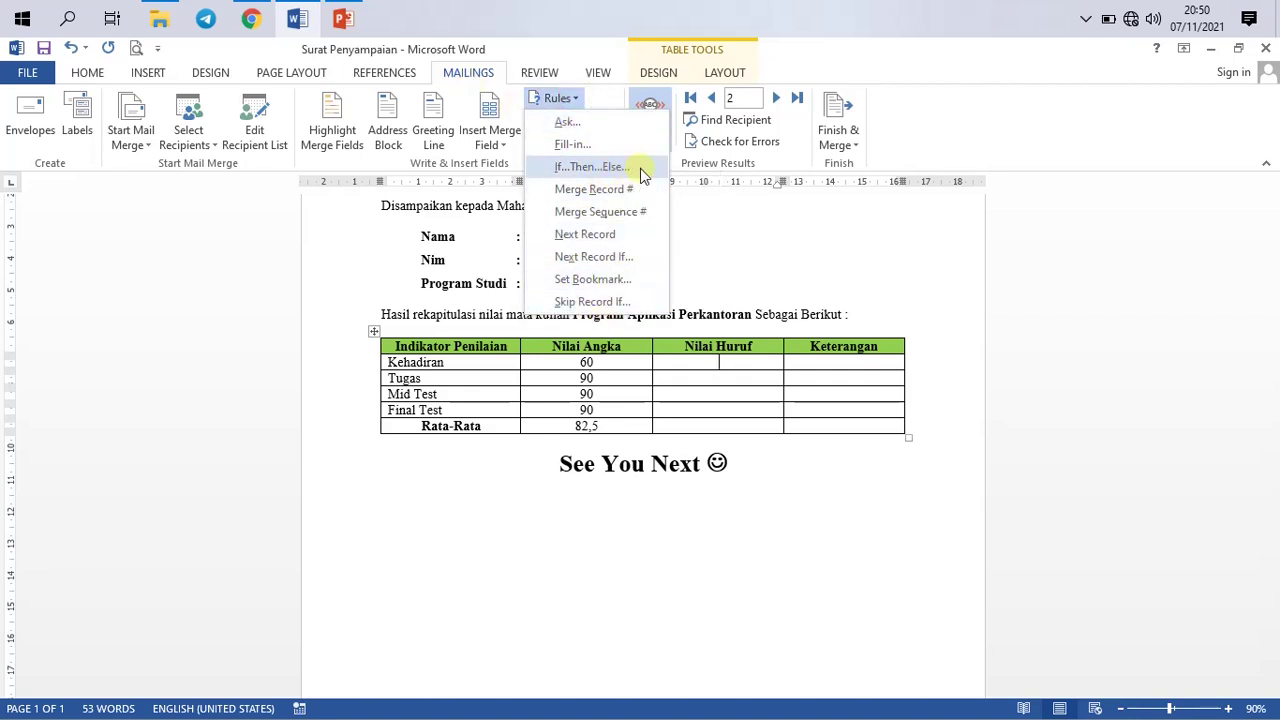
{"action": "left_click", "coordinate": [737, 366]}
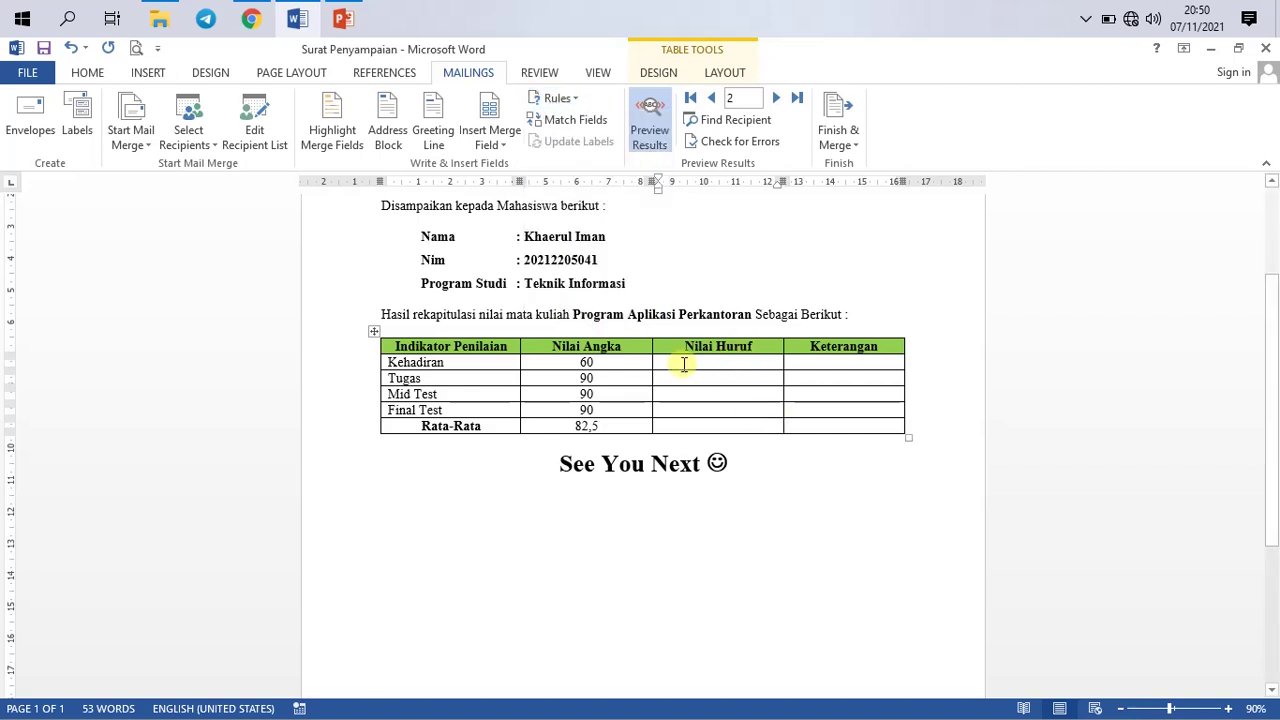
{"action": "double_click", "coordinate": [580, 363]}
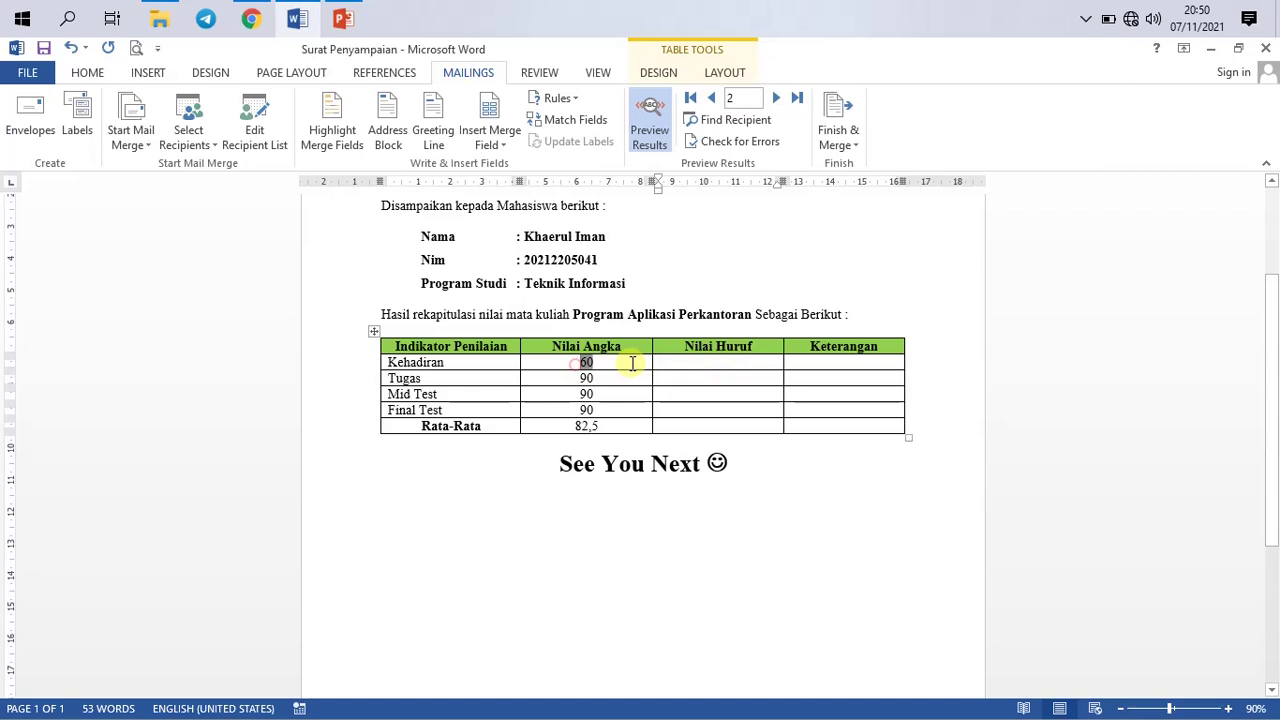
{"action": "left_click", "coordinate": [730, 362]}
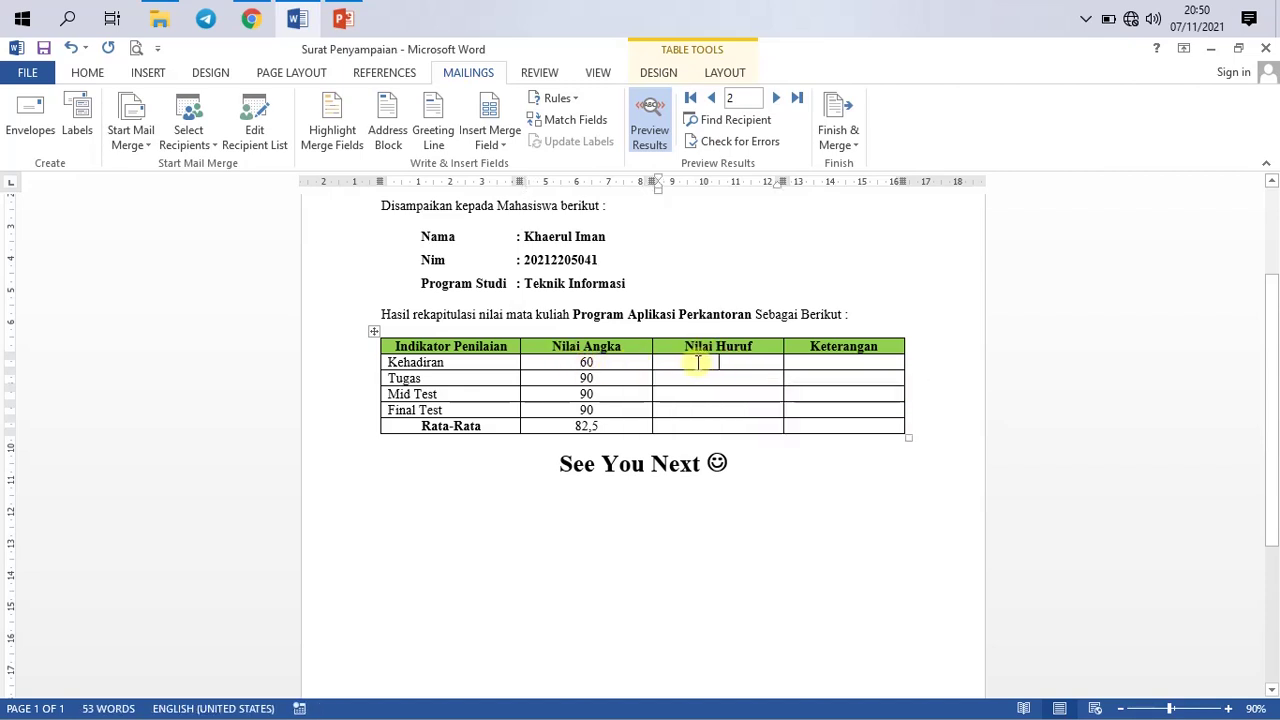
{"action": "left_click", "coordinate": [604, 366]}
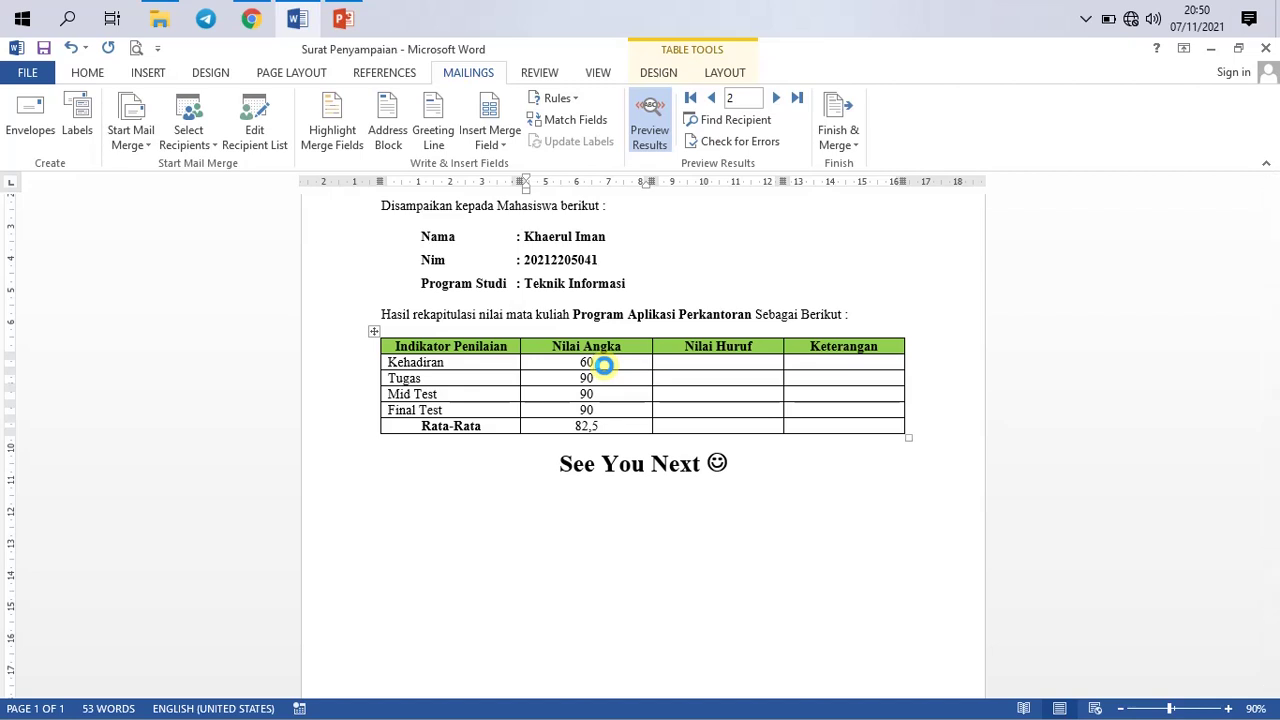
{"action": "left_click", "coordinate": [717, 362]}
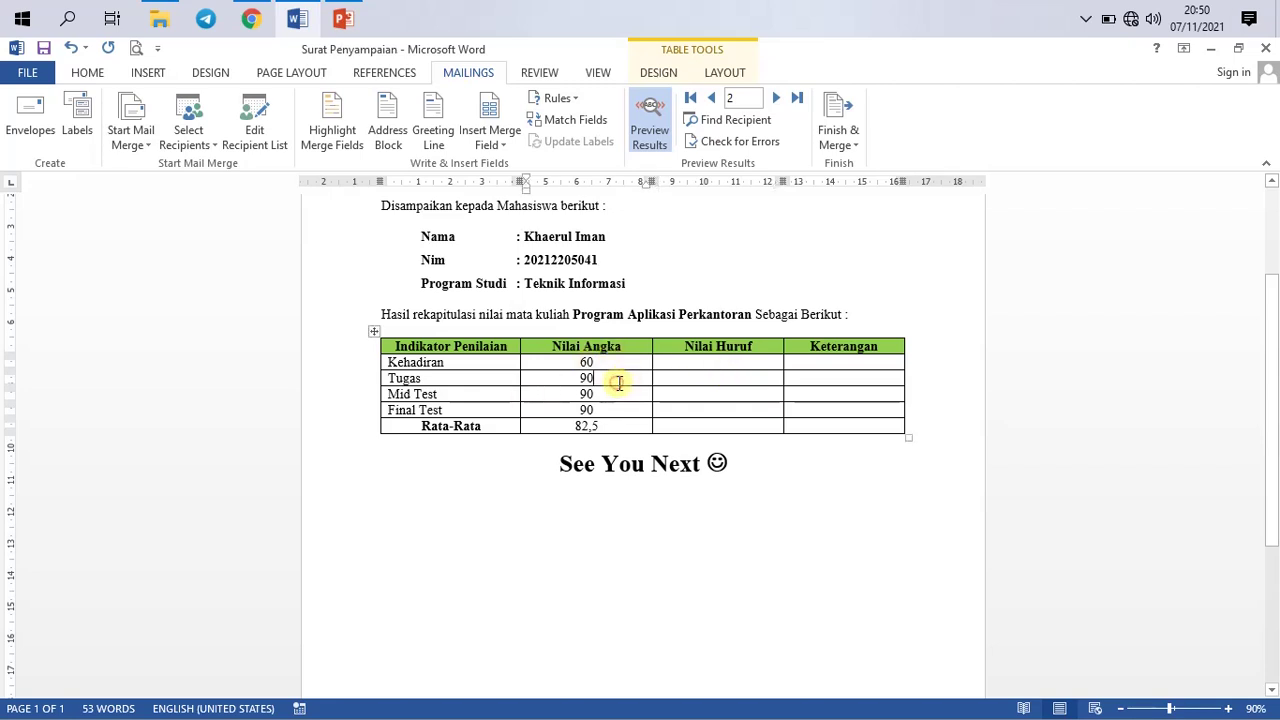
{"action": "left_click", "coordinate": [736, 381]}
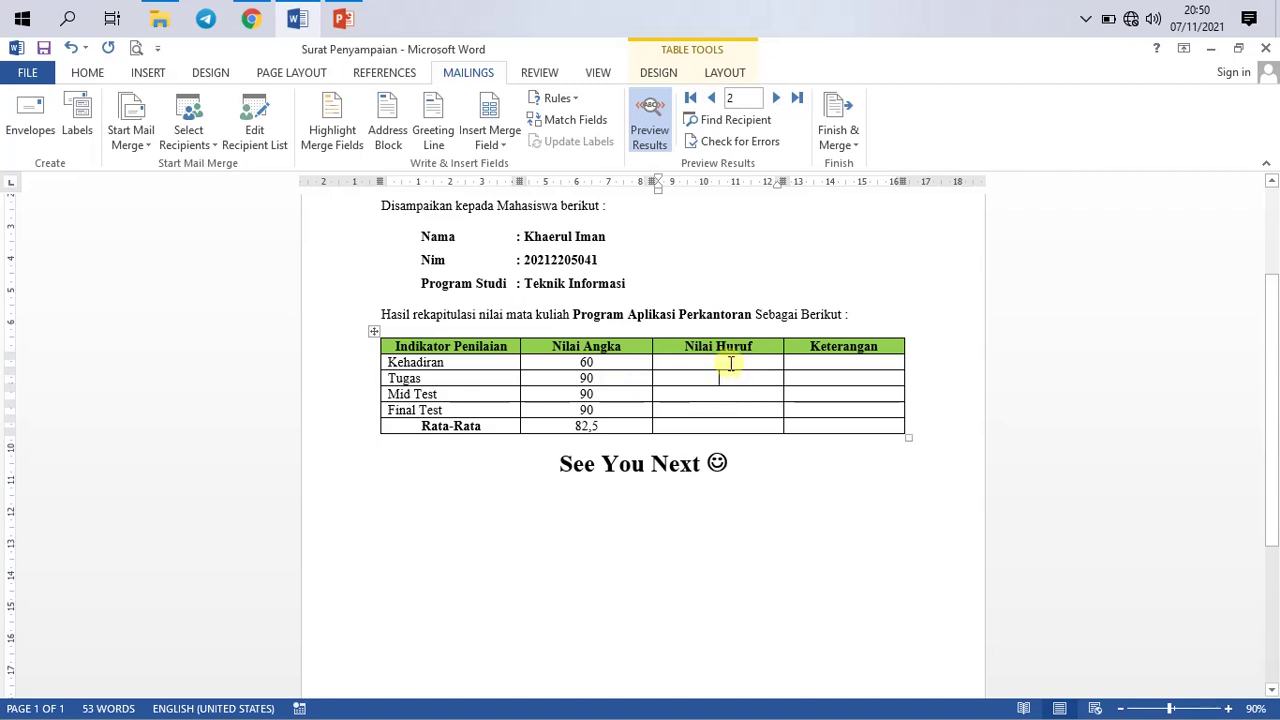
Step: Start an If...Then...Else rule in the Nilai Huruf cell of the Kehadiran row, using N_Kehadiran as the tested field
{"action": "left_click", "coordinate": [728, 362]}
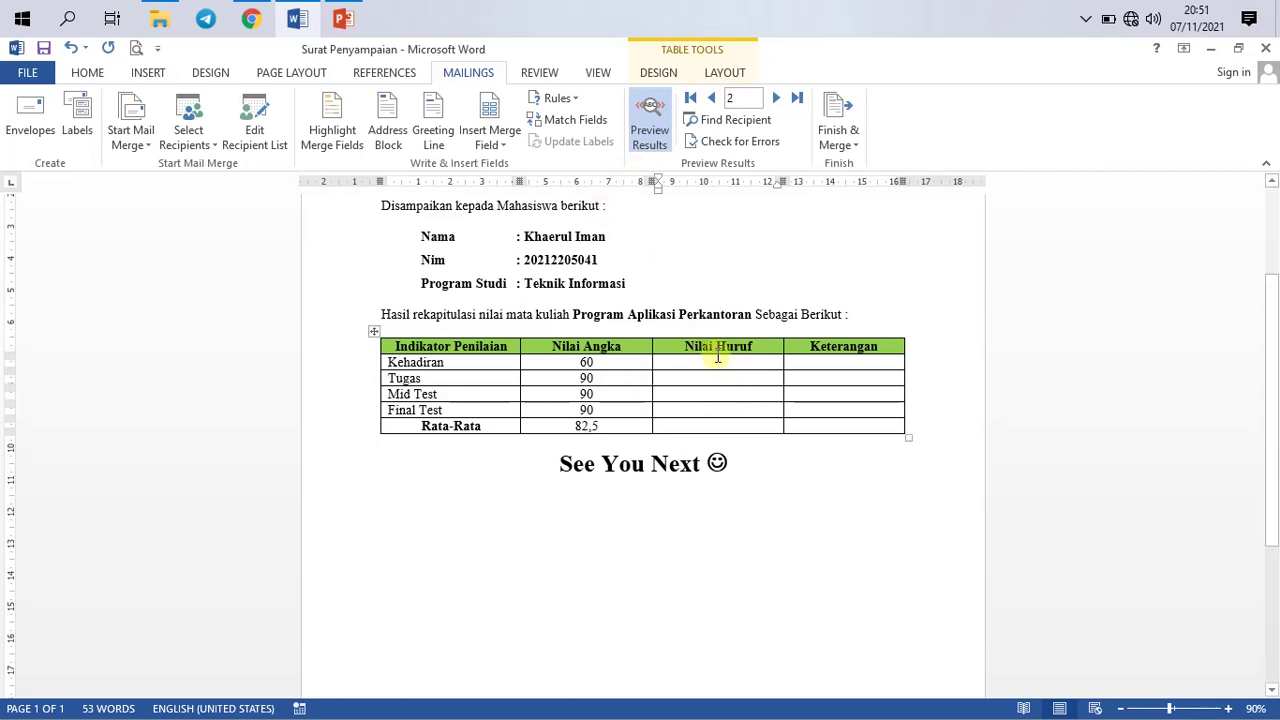
{"action": "left_click", "coordinate": [578, 103]}
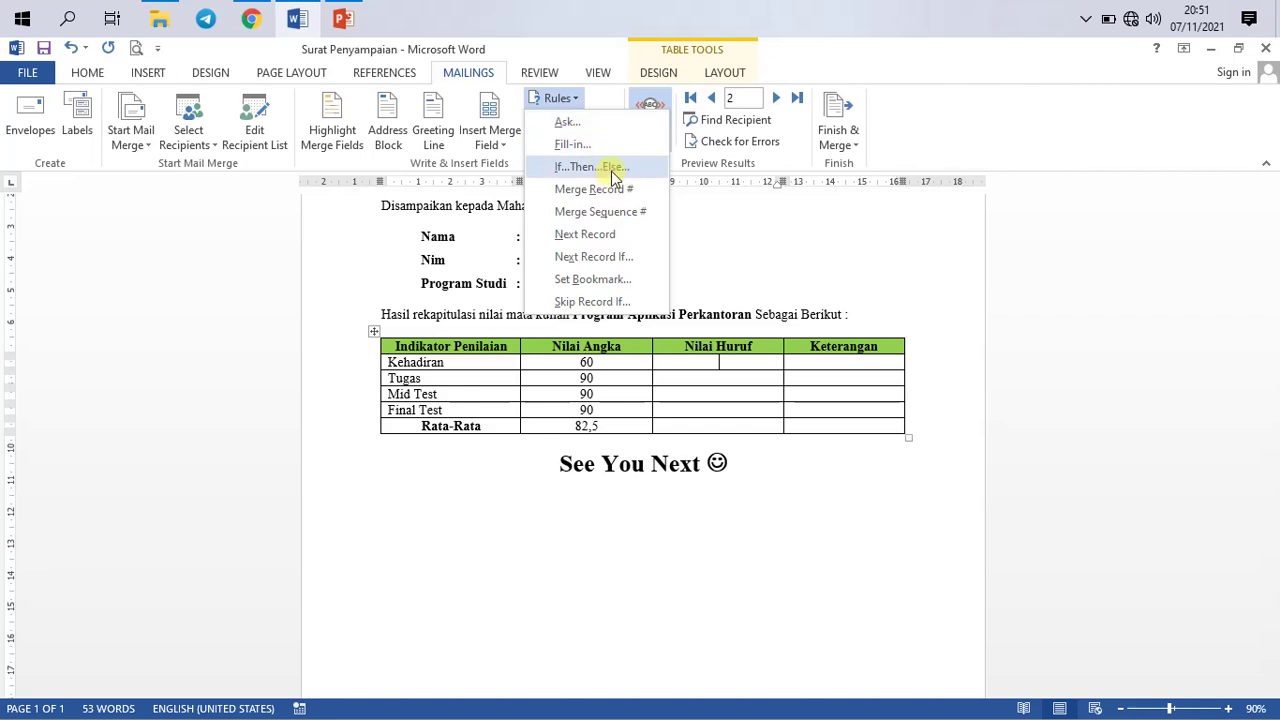
{"action": "left_click", "coordinate": [614, 176]}
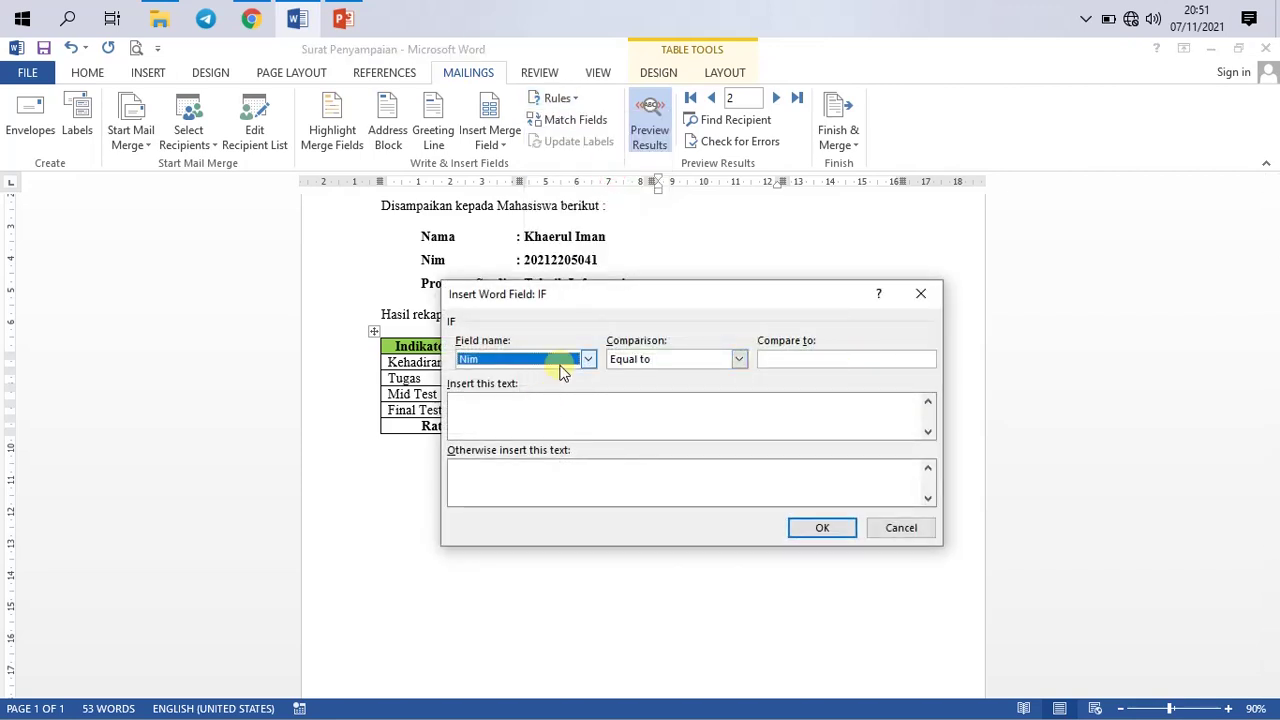
{"action": "left_click_drag", "start_coordinate": [591, 291], "coordinate": [775, 407]}
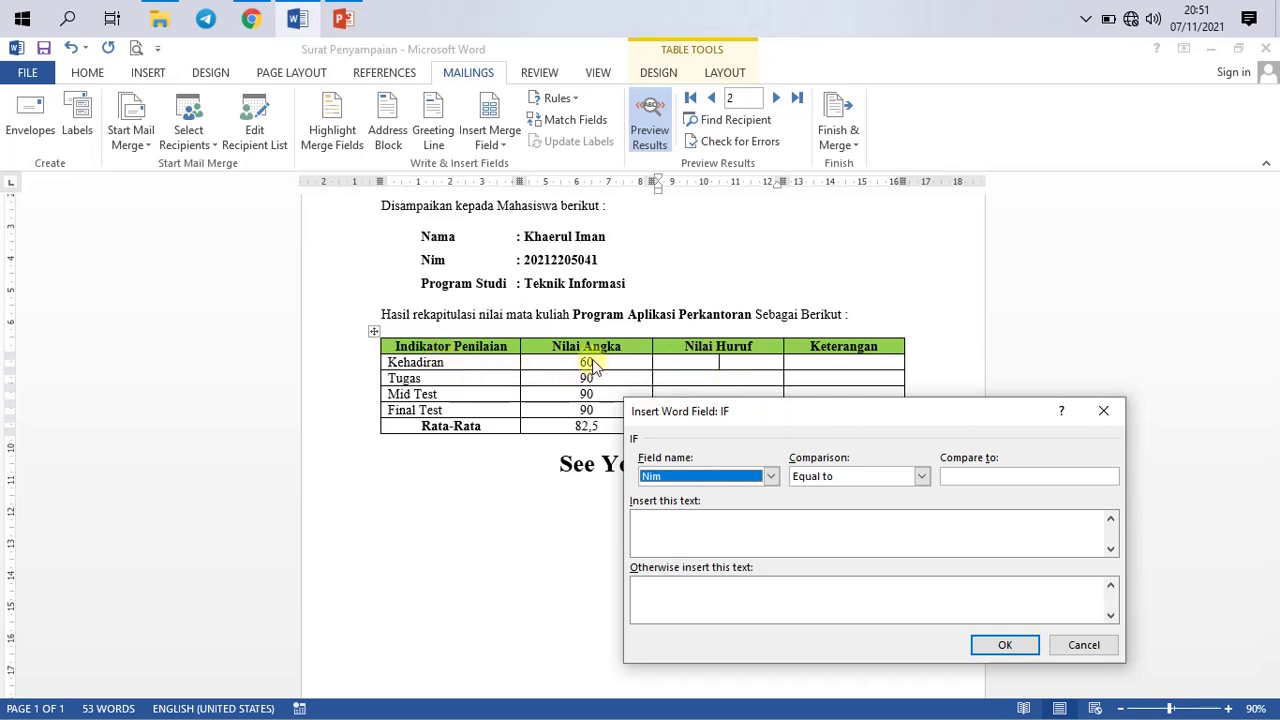
{"action": "left_click", "coordinate": [754, 479]}
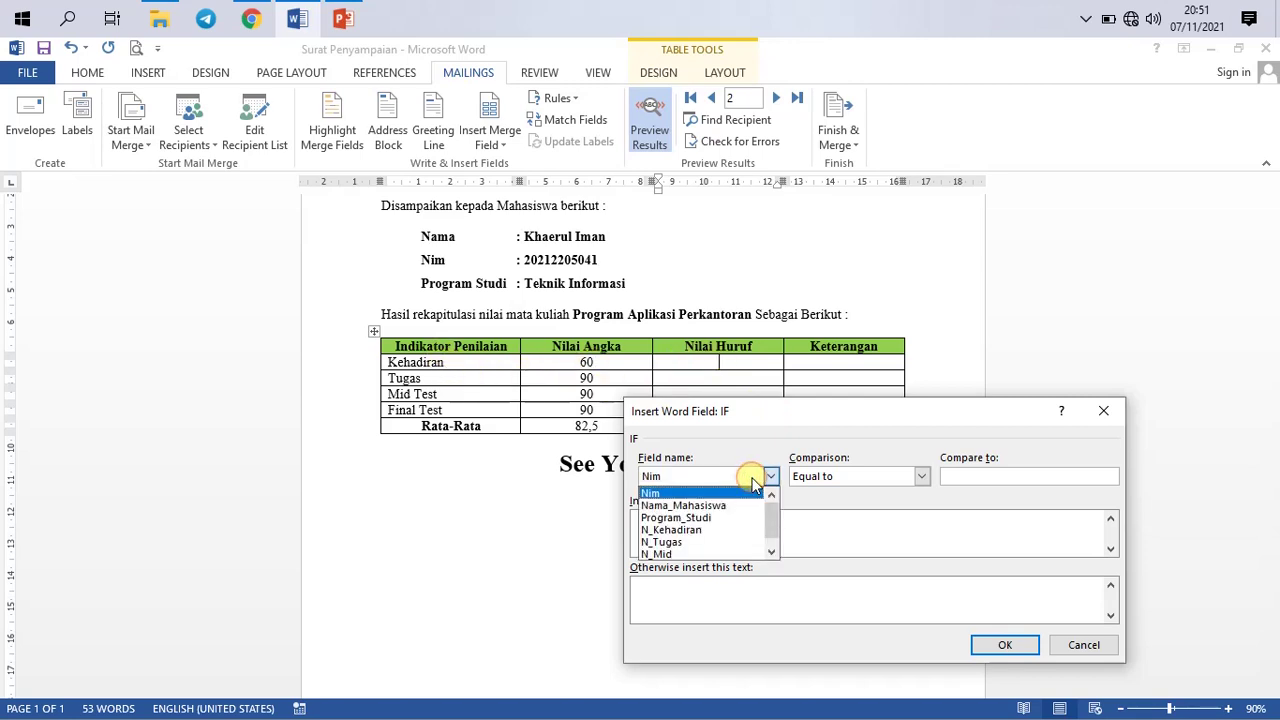
{"action": "left_click", "coordinate": [709, 530]}
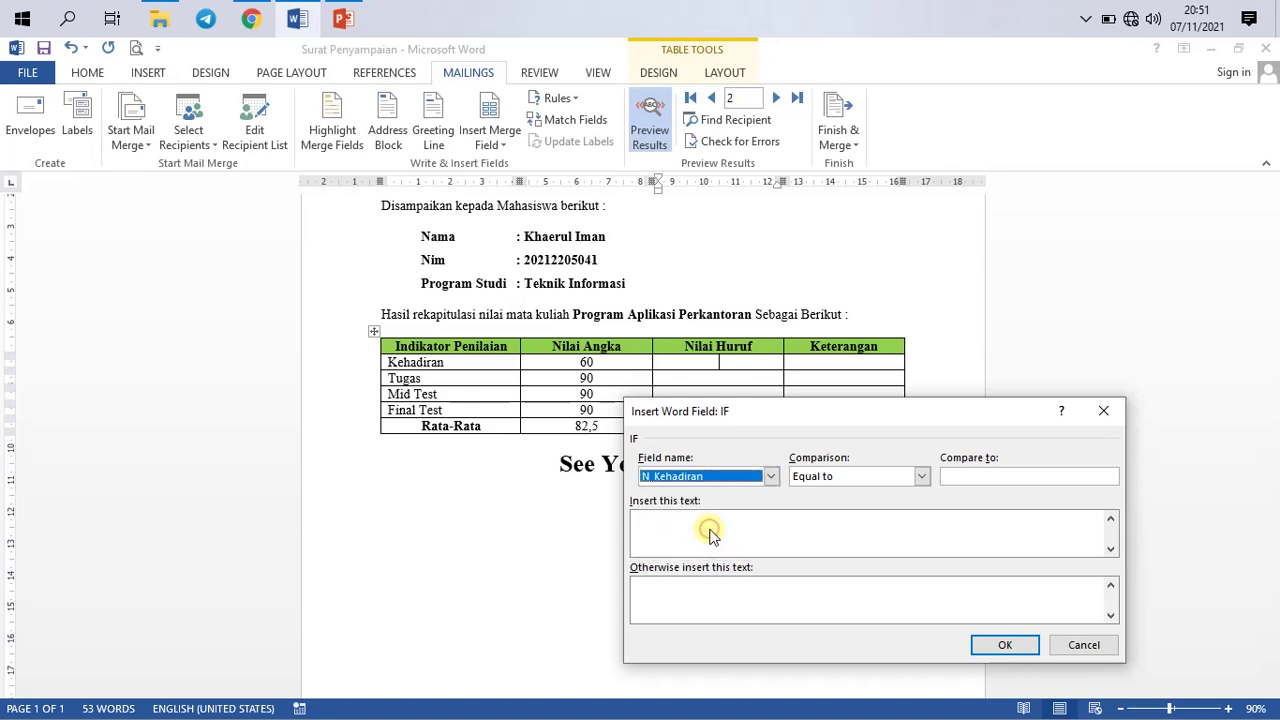
Step: Set the rule's condition to Greater than or equal, compared to 85
{"action": "left_click", "coordinate": [872, 478]}
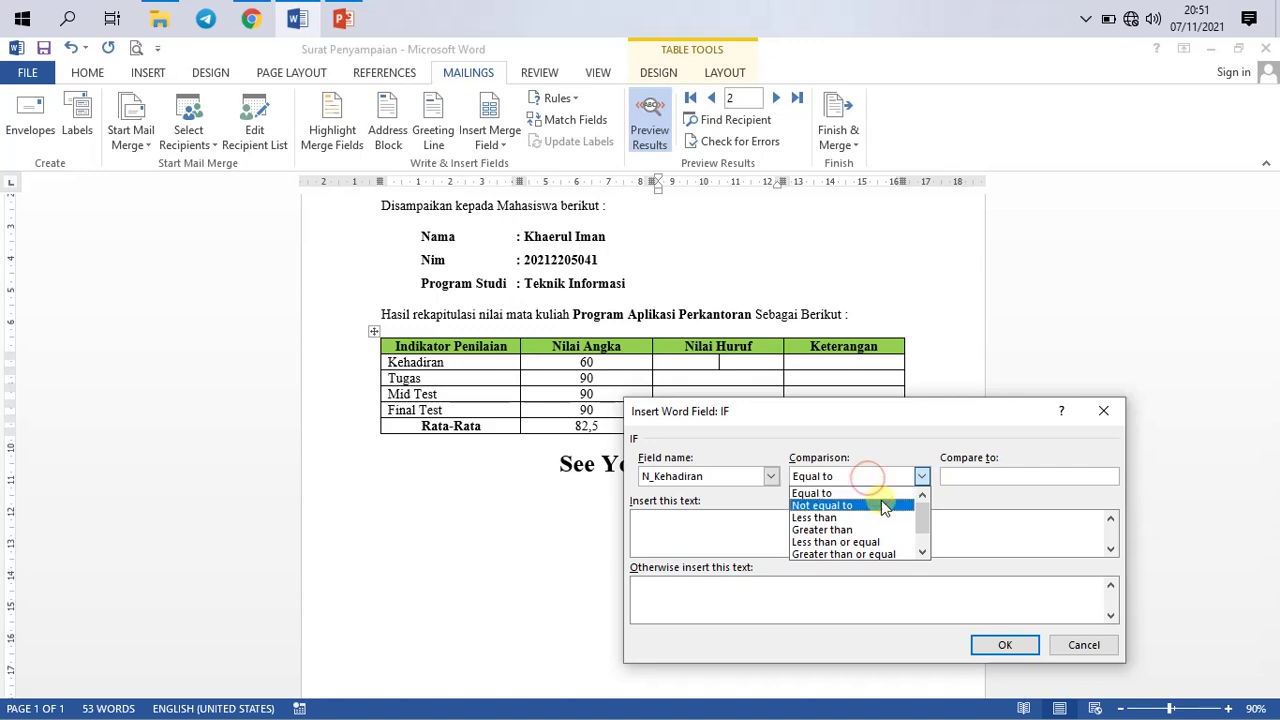
{"action": "left_click_drag", "start_coordinate": [924, 510], "coordinate": [928, 546]}
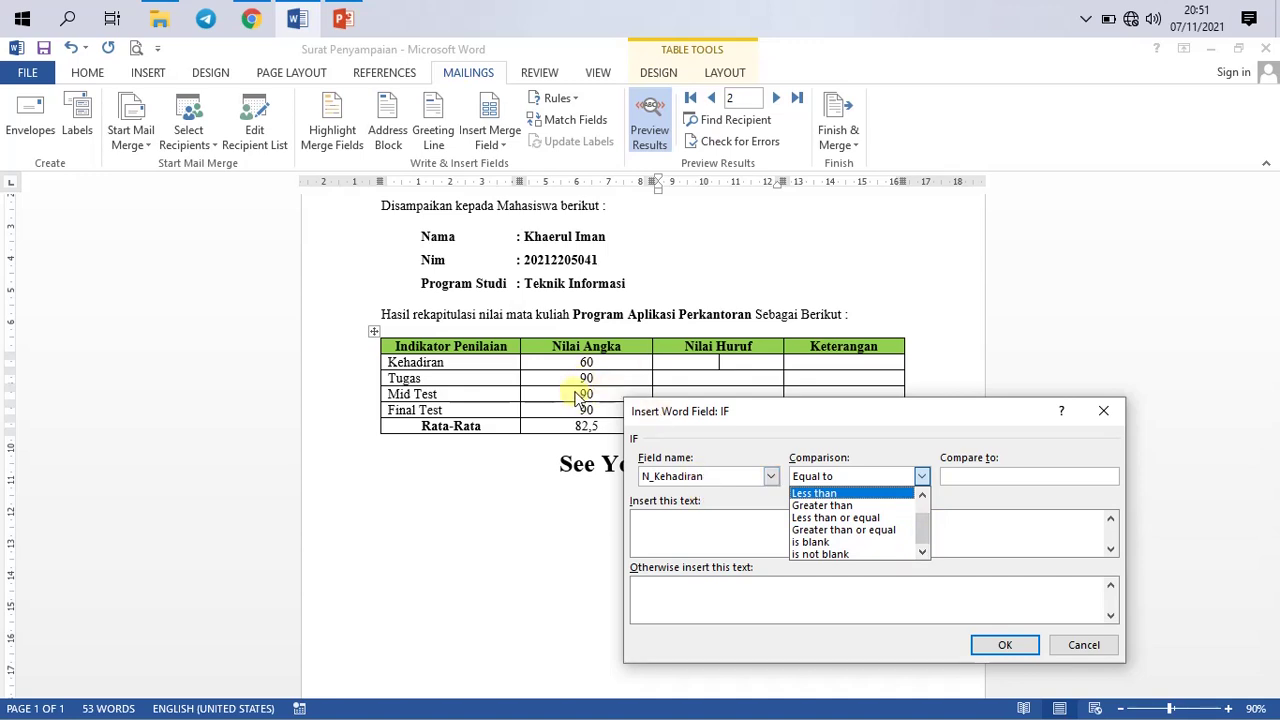
{"action": "left_click", "coordinate": [890, 537]}
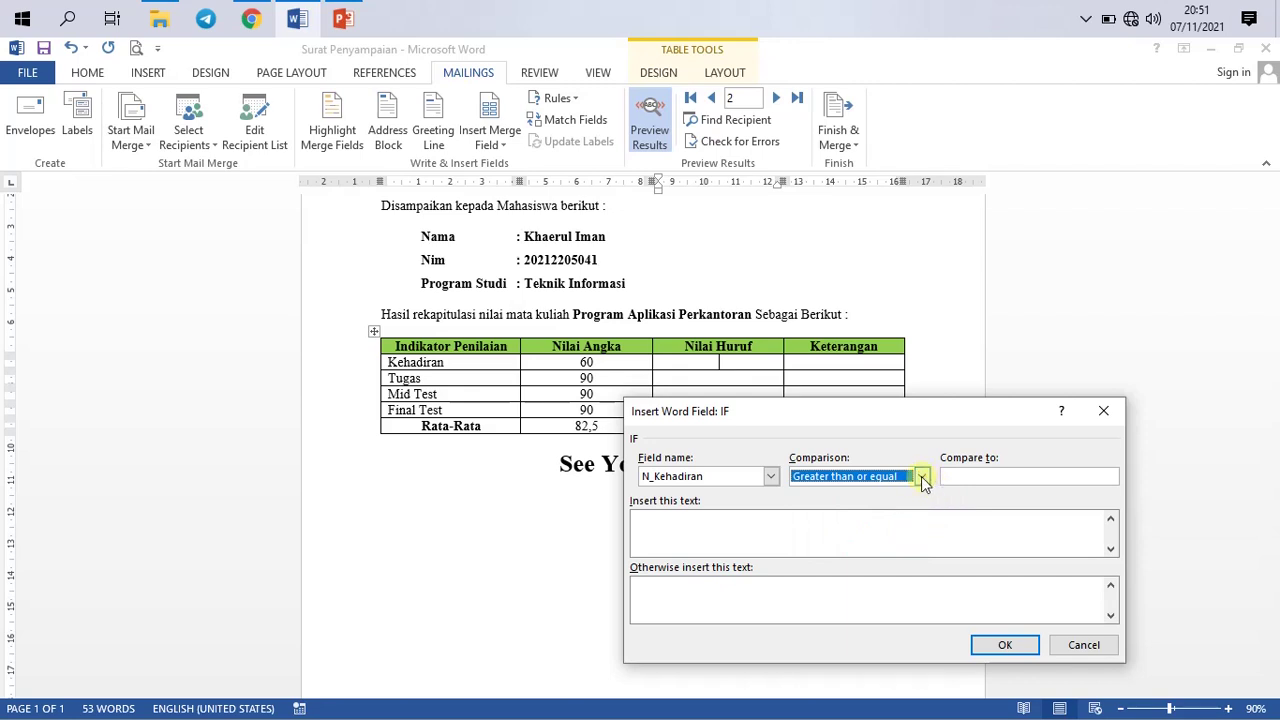
{"action": "left_click", "coordinate": [997, 475]}
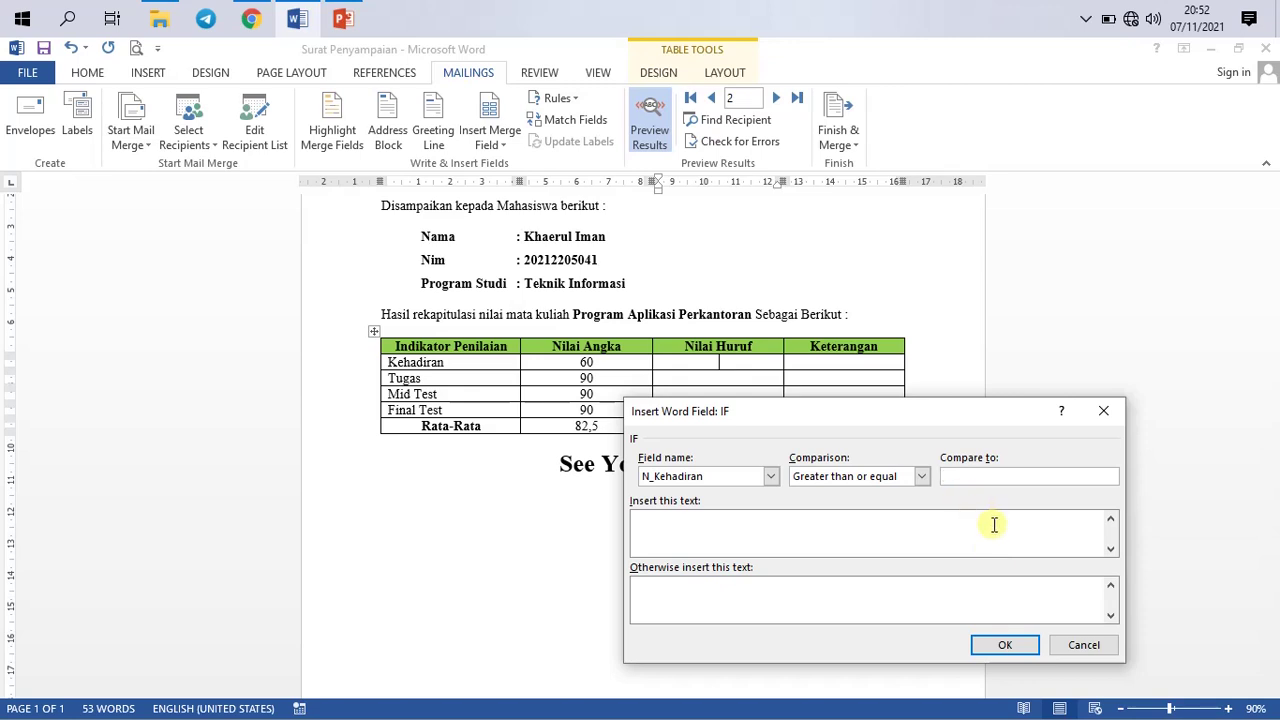
{"action": "left_click", "coordinate": [985, 477]}
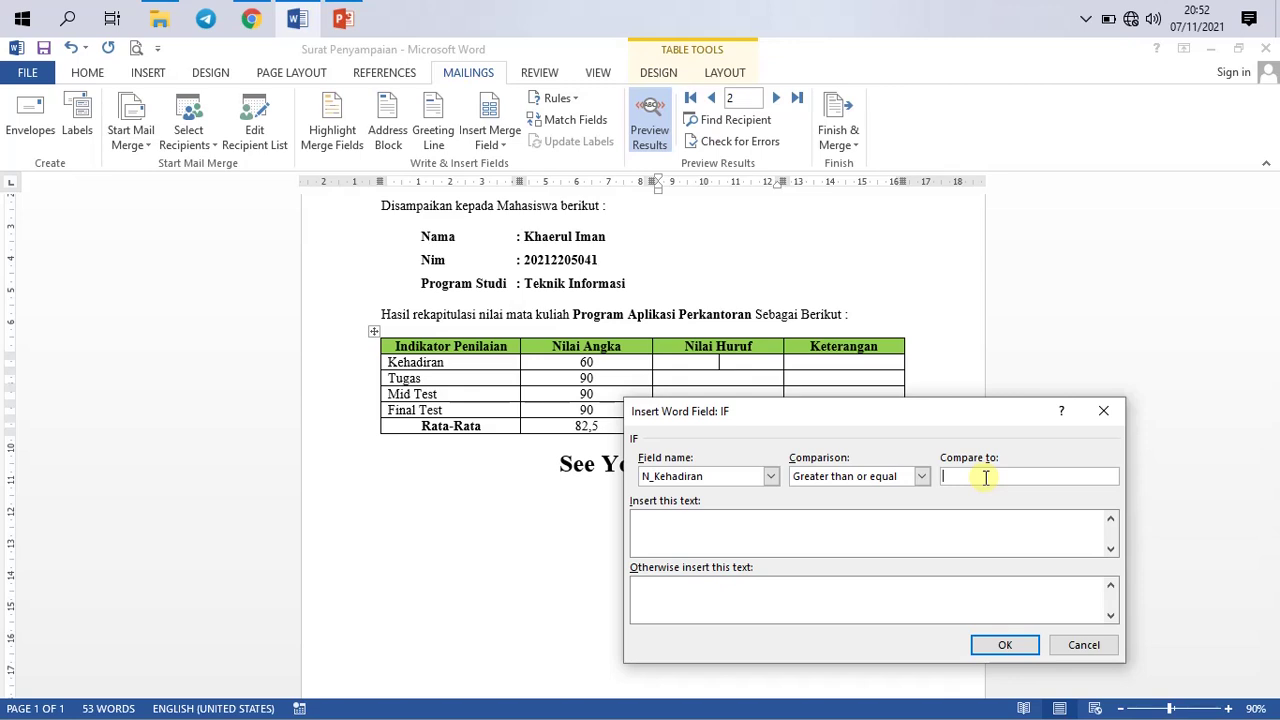
{"action": "type", "text": "85"}
Step: Make the rule insert a capital A when the condition is met, leave the otherwise text empty, and insert the rule
{"action": "left_click", "coordinate": [966, 535]}
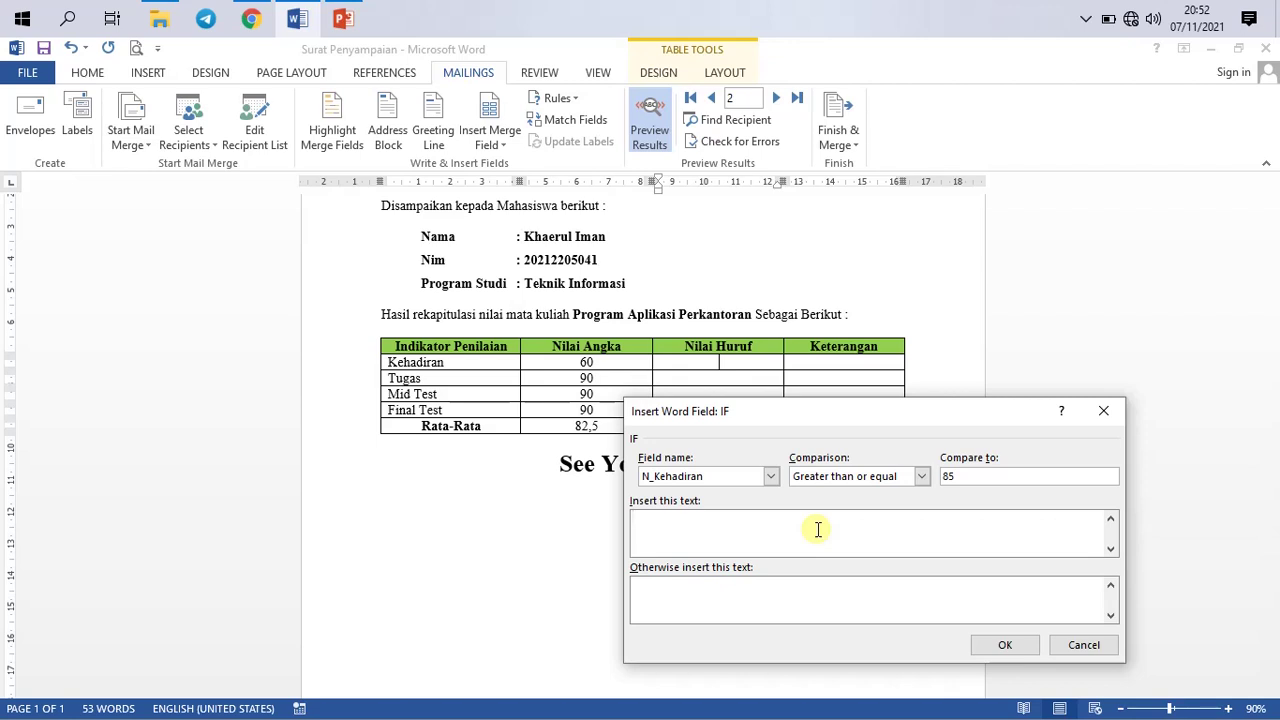
{"action": "type", "text": "a"}
{"action": "type", "text": "A"}
{"action": "left_click", "coordinate": [802, 597]}
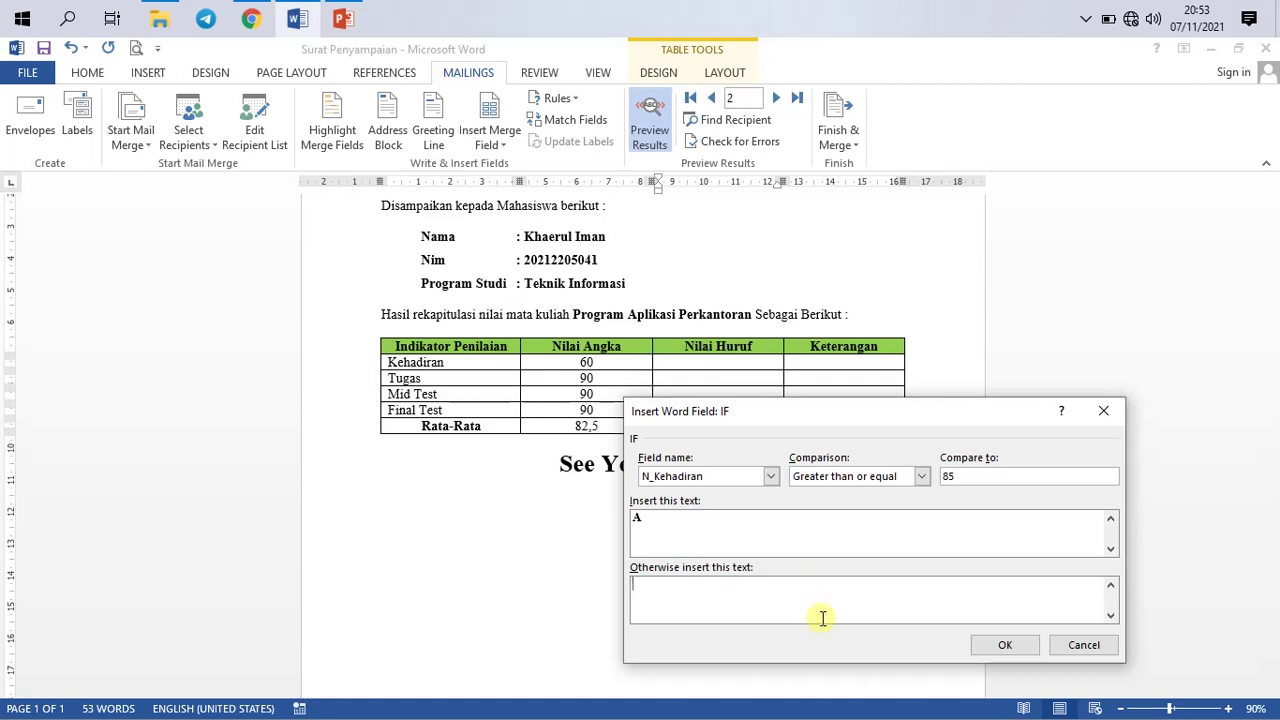
{"action": "left_click", "coordinate": [1008, 646]}
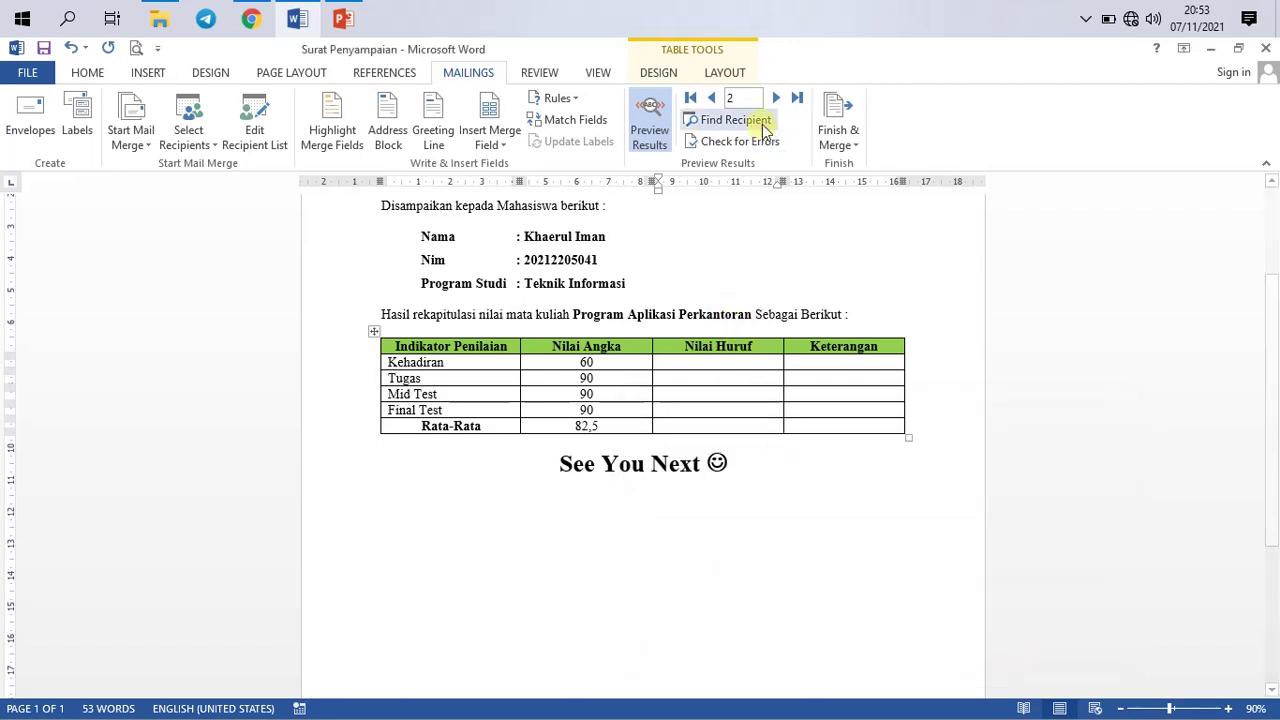
Step: Browse the preview forward to record 5 and check the Kehadiran letter grade for each student
{"action": "left_click", "coordinate": [777, 100]}
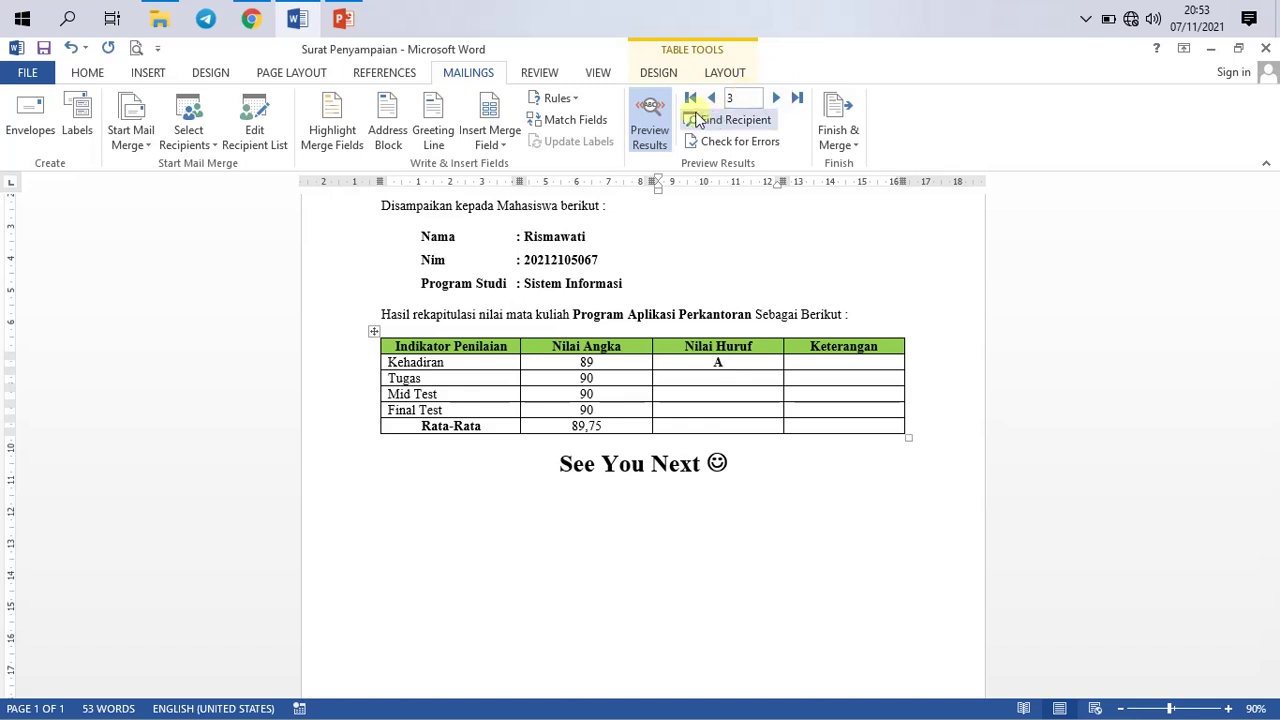
{"action": "left_click", "coordinate": [712, 99]}
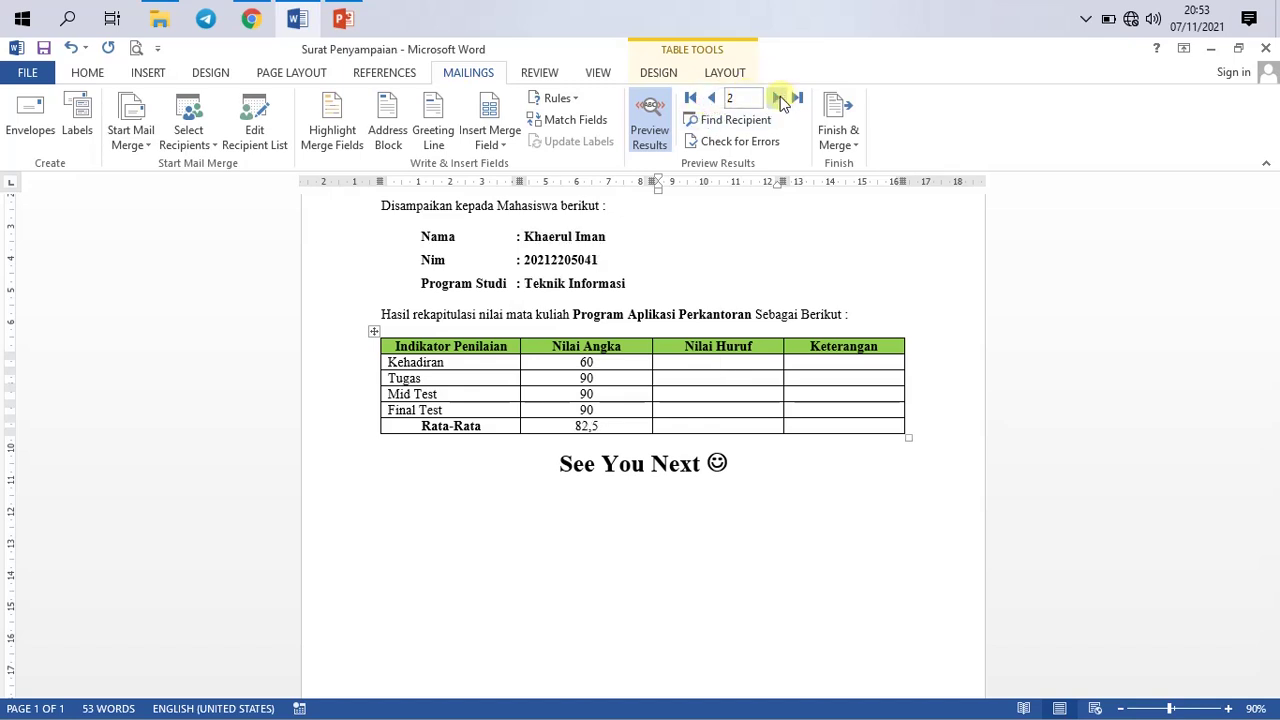
{"action": "left_click", "coordinate": [778, 99]}
{"action": "left_click", "coordinate": [778, 99]}
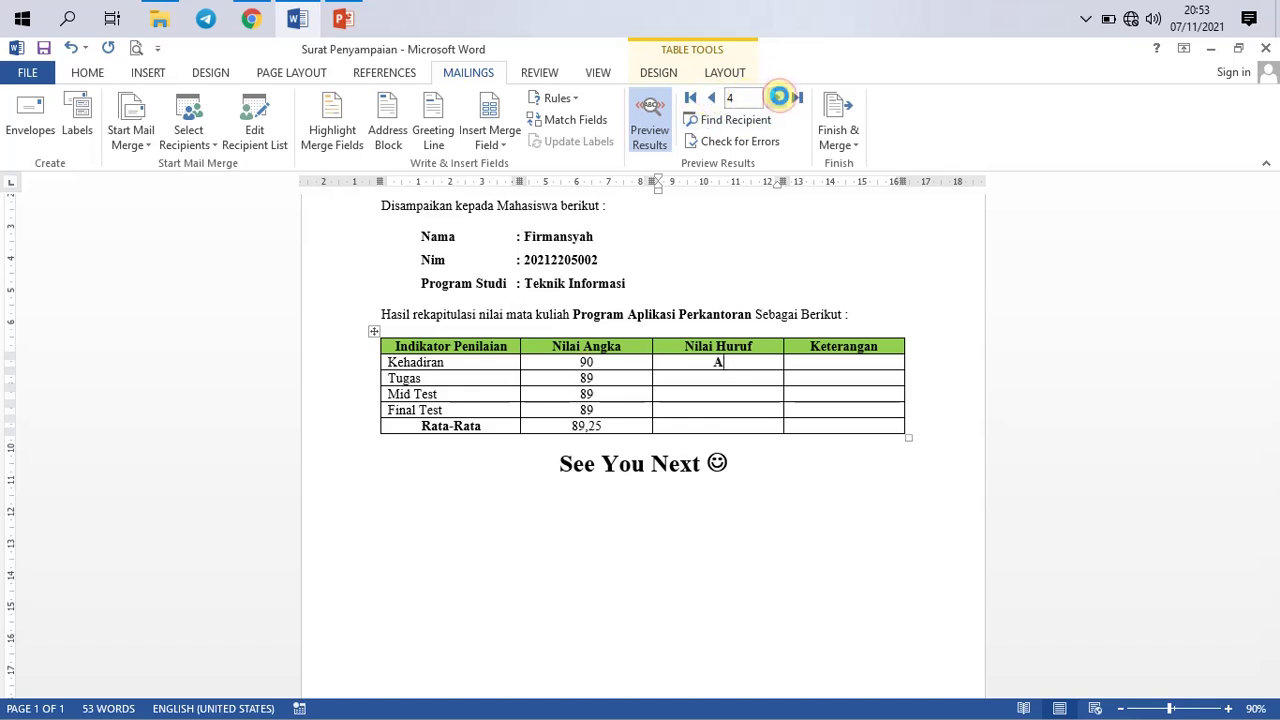
{"action": "left_click", "coordinate": [778, 99]}
{"action": "left_click", "coordinate": [711, 97]}
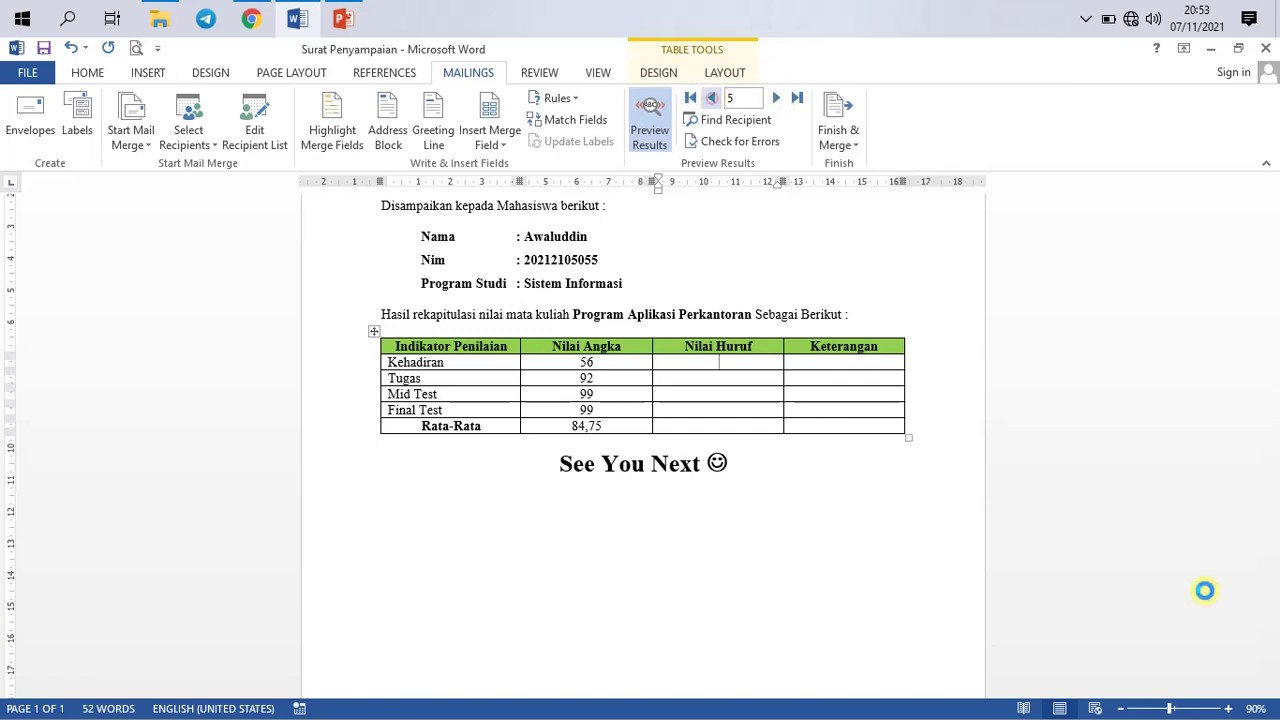
Step: Inspect the score table up close while going back from record 4 to record 1, then return to record 2
{"action": "left_click", "coordinate": [1228, 708]}
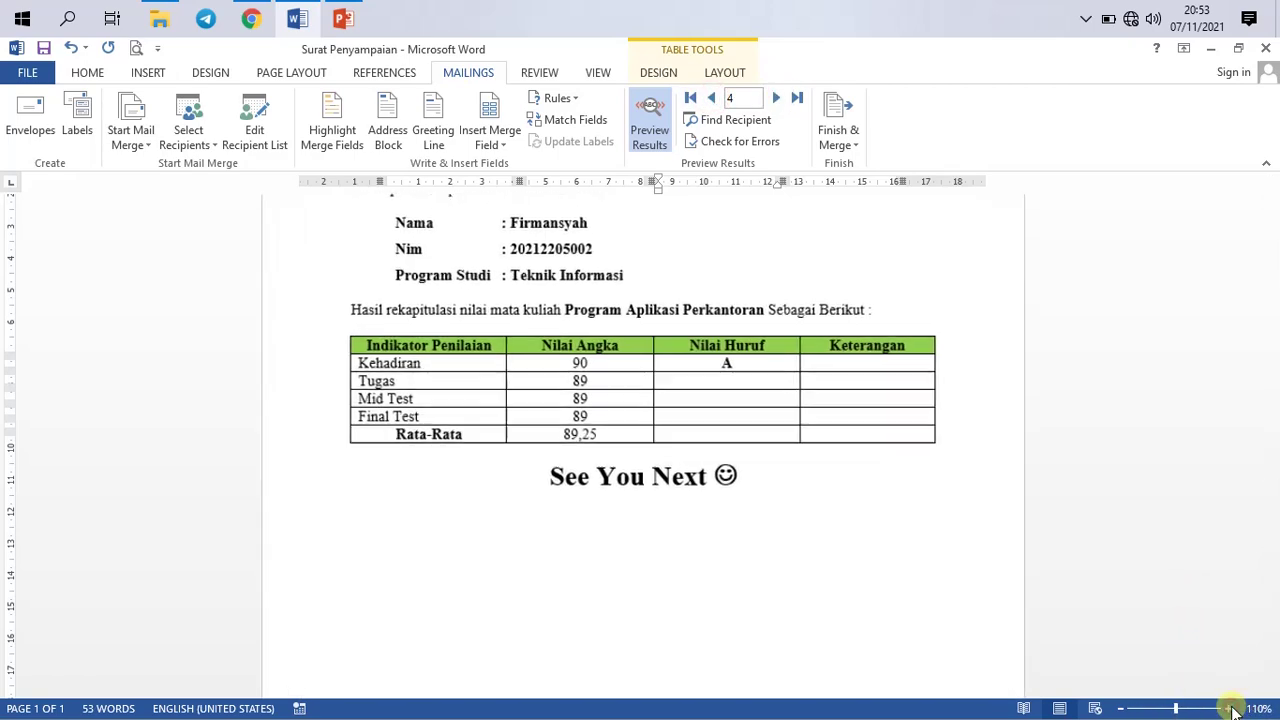
{"action": "left_click", "coordinate": [1228, 708]}
{"action": "left_click", "coordinate": [1228, 708]}
{"action": "left_click", "coordinate": [1228, 708]}
{"action": "left_click", "coordinate": [1228, 708]}
{"action": "left_click", "coordinate": [1228, 708]}
{"action": "left_click", "coordinate": [1229, 708]}
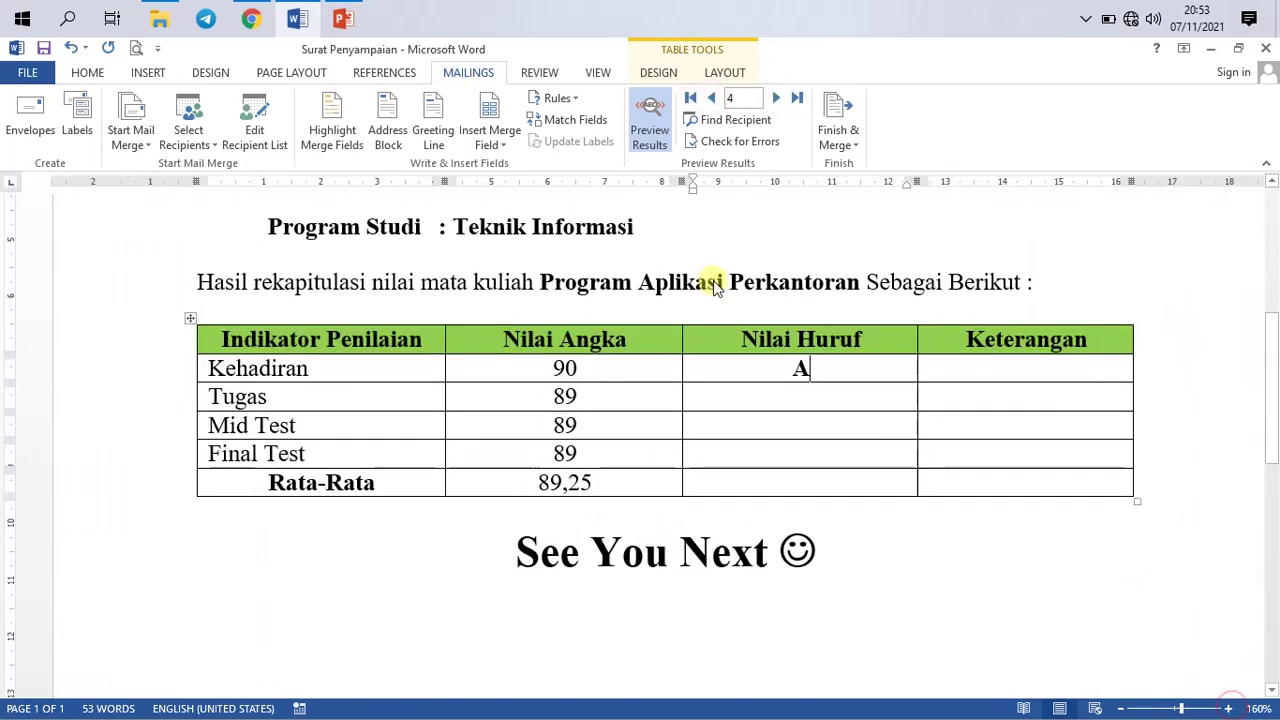
{"action": "left_click", "coordinate": [1228, 708]}
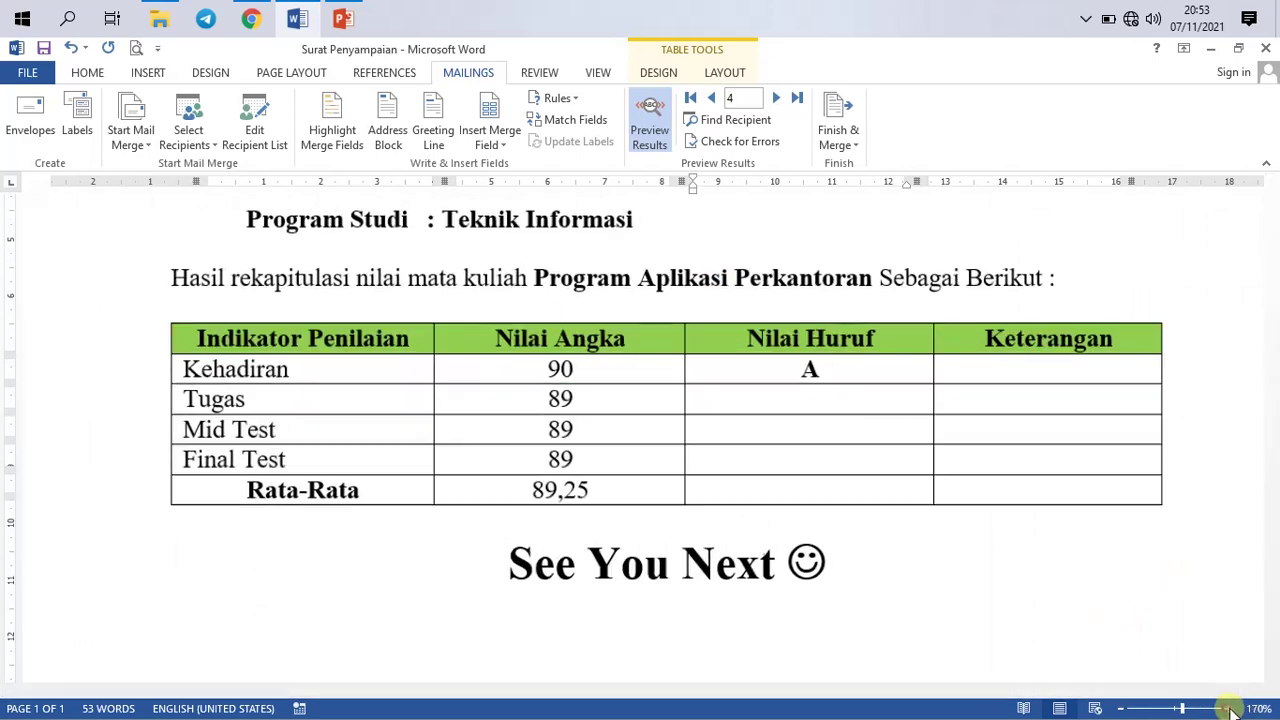
{"action": "left_click", "coordinate": [1228, 708]}
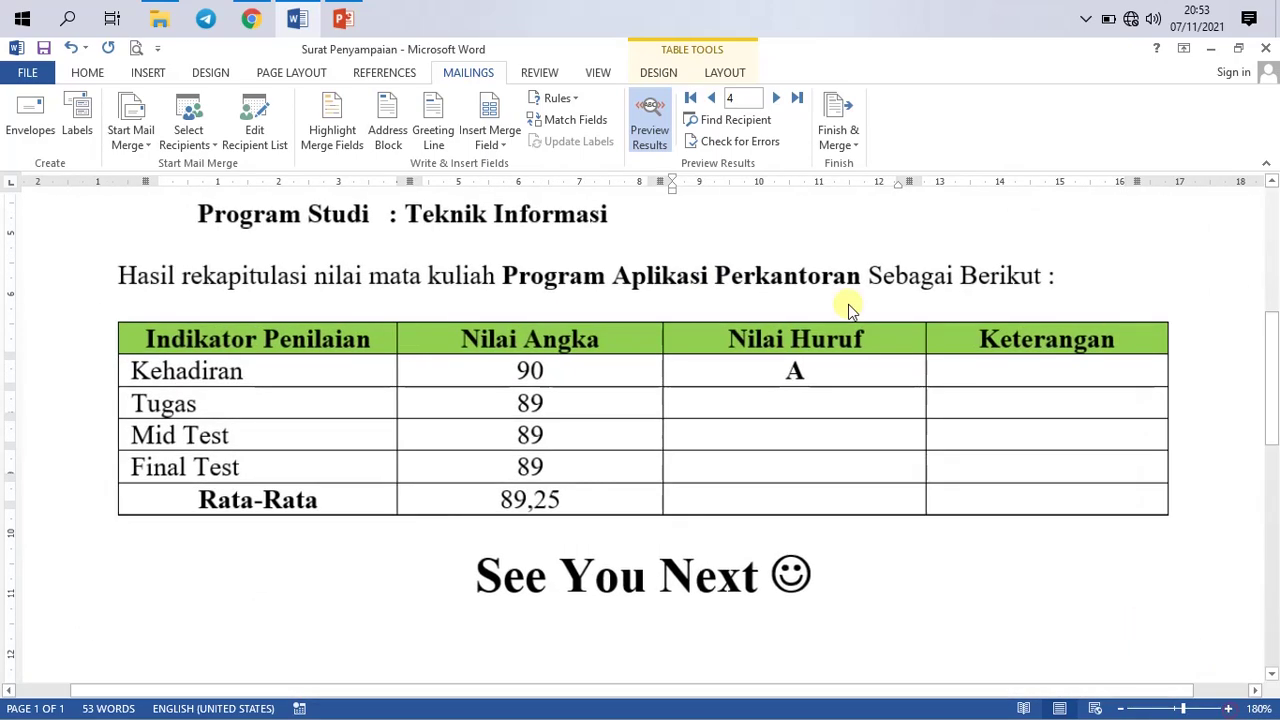
{"action": "left_click", "coordinate": [713, 98]}
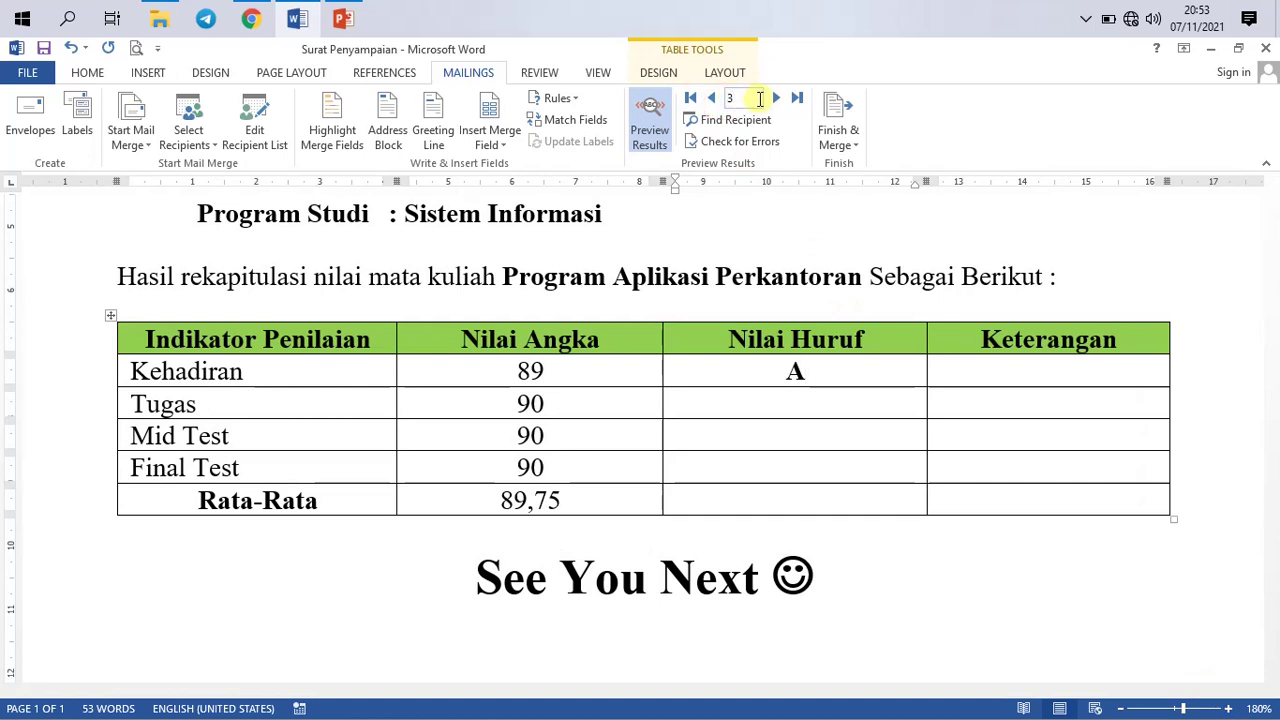
{"action": "left_click", "coordinate": [713, 98]}
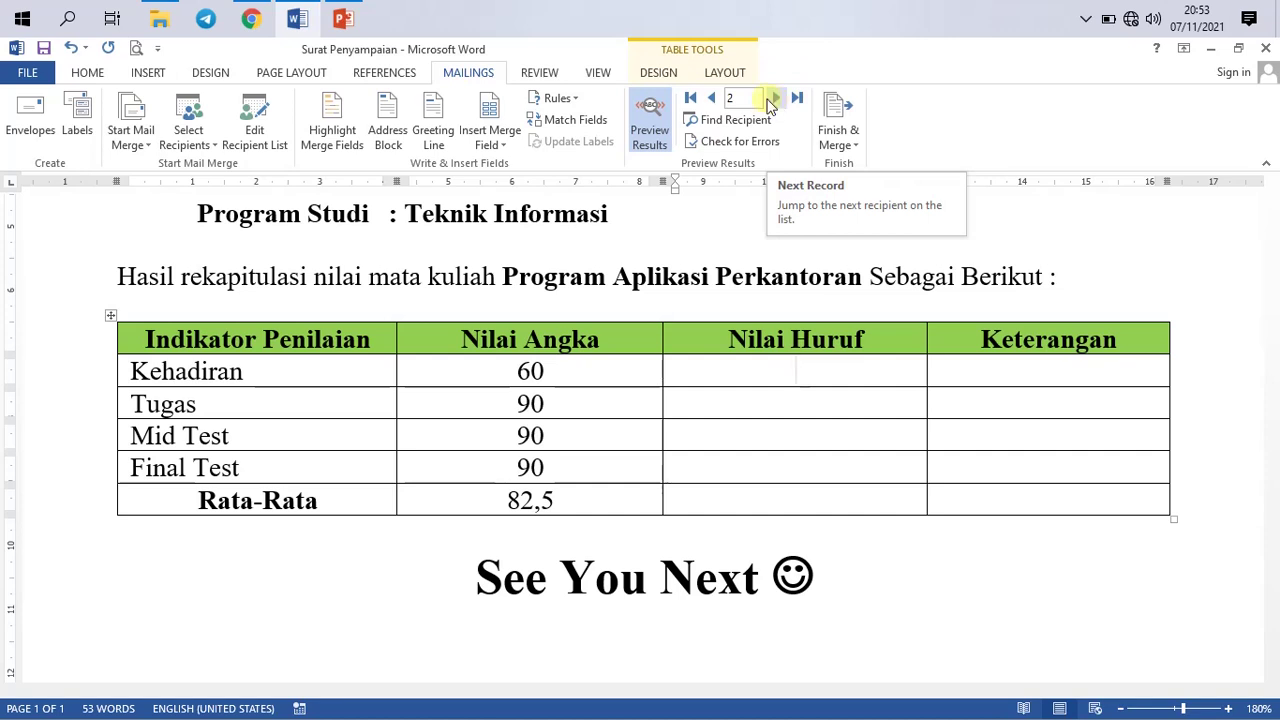
{"action": "left_click", "coordinate": [712, 100]}
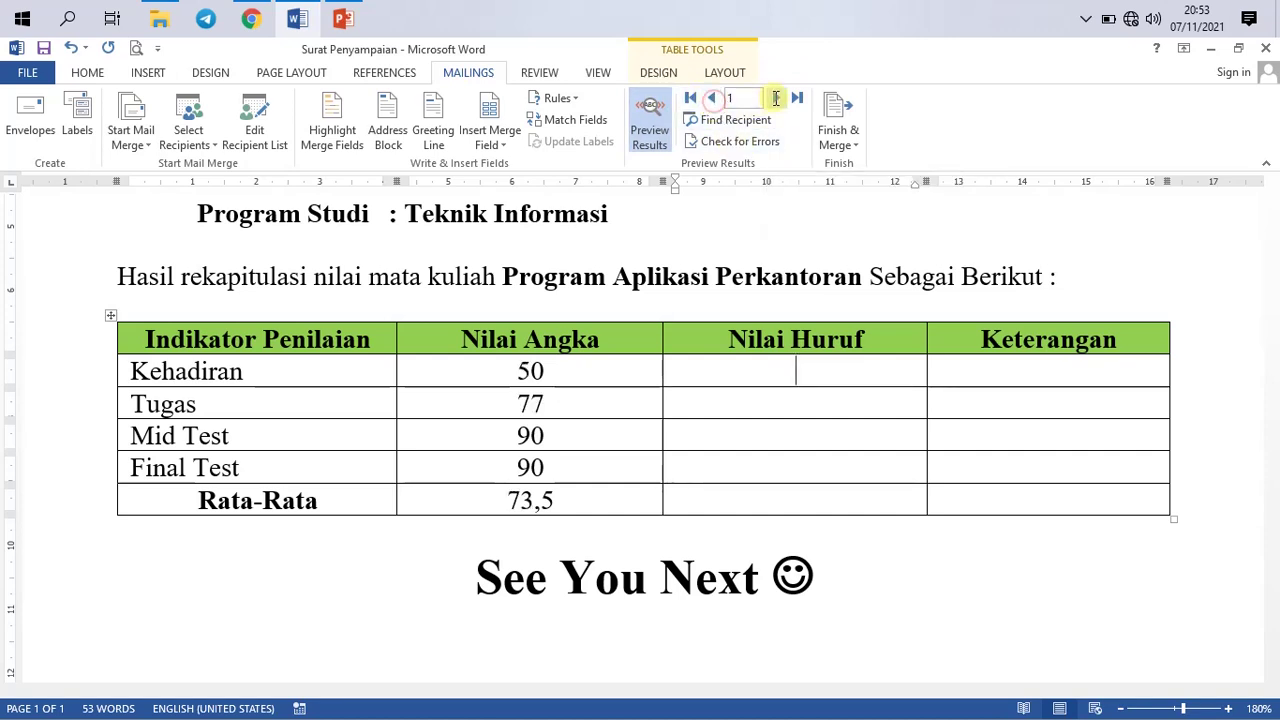
{"action": "left_click", "coordinate": [778, 98]}
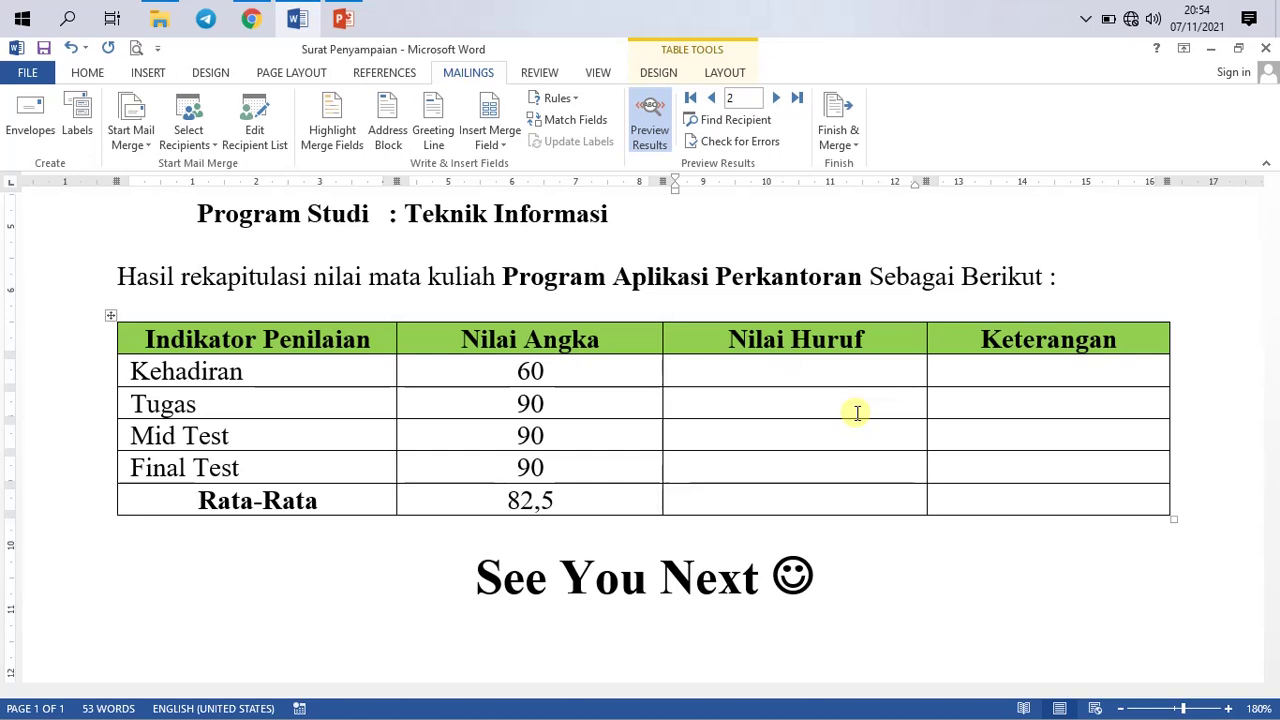
Step: Show the field codes and select the empty otherwise quotes in the Kehadiran row's Nilai Huruf IF field
{"action": "key", "text": "alt"}
{"action": "key", "text": "alt+F9"}
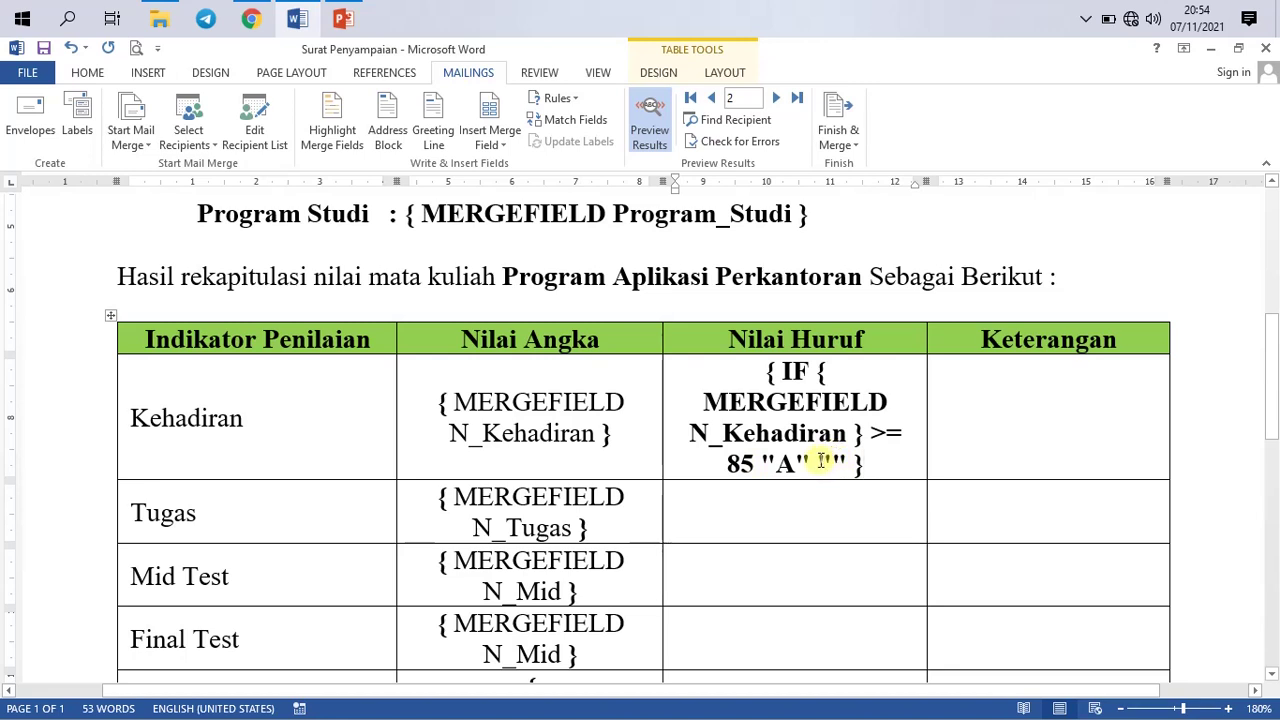
{"action": "left_click", "coordinate": [820, 461]}
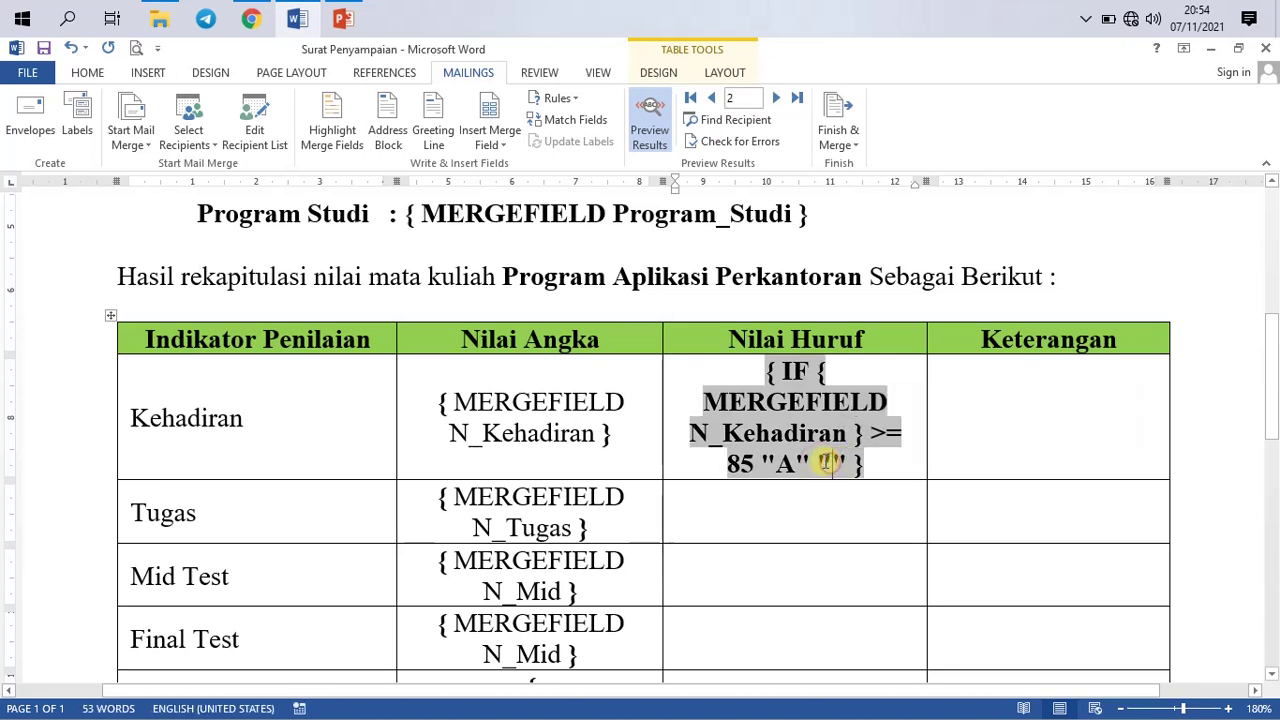
{"action": "left_click", "coordinate": [822, 461]}
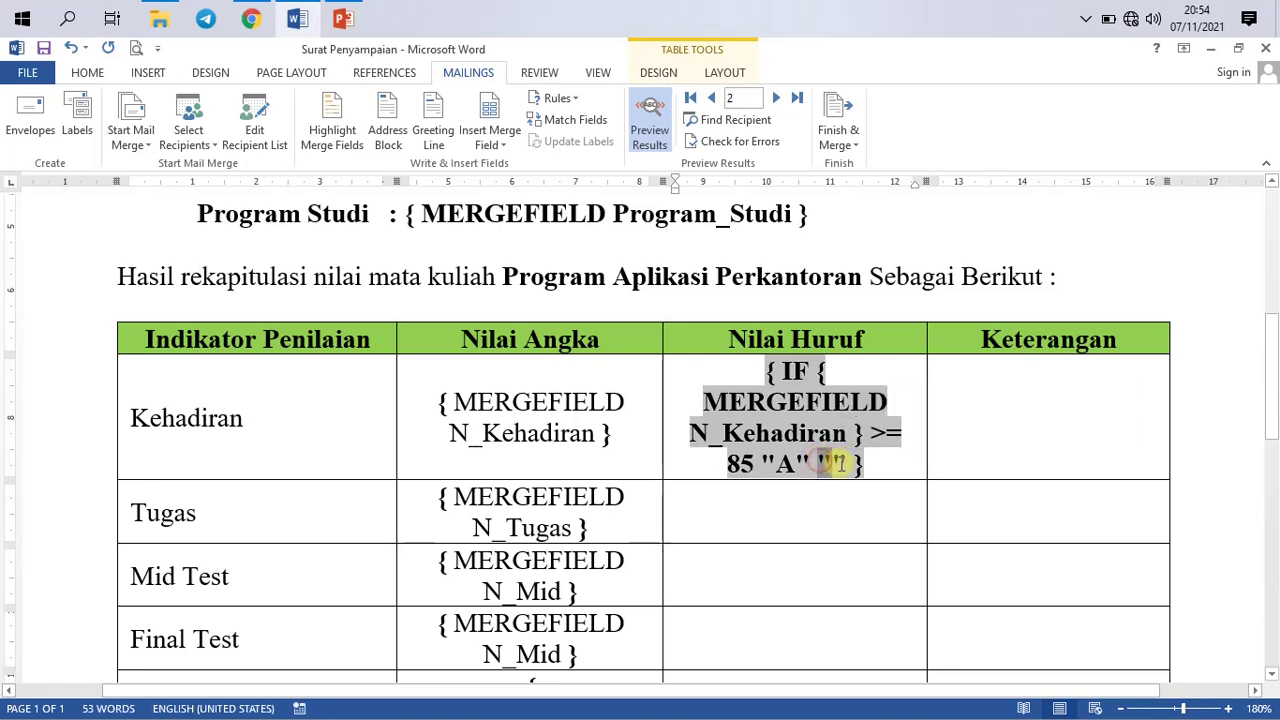
{"action": "double_click", "coordinate": [843, 463]}
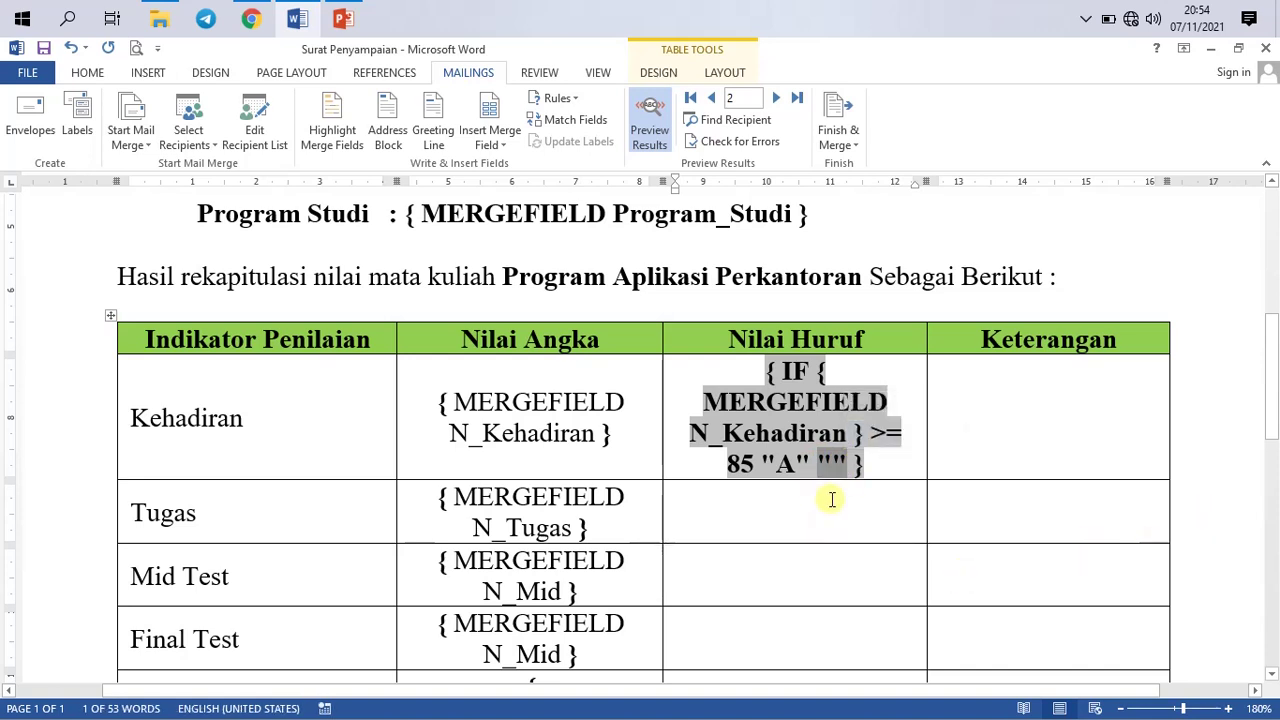
{"action": "left_click", "coordinate": [821, 463]}
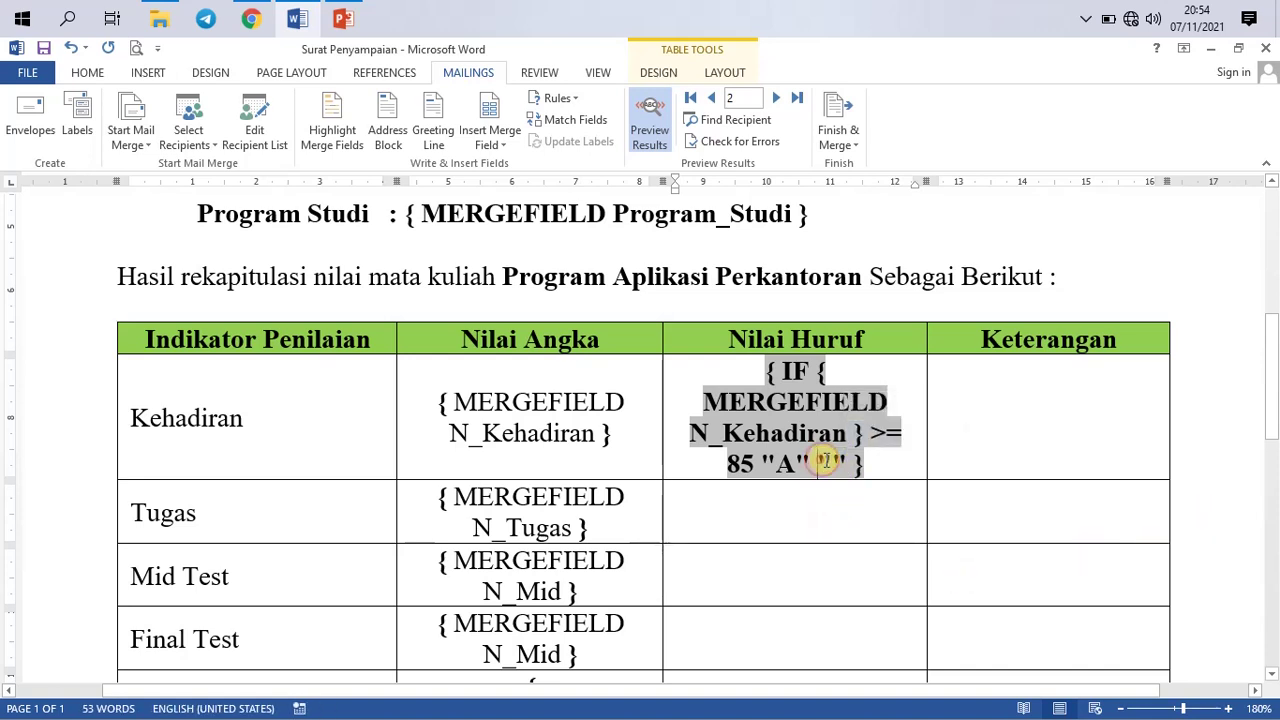
{"action": "double_click", "coordinate": [838, 463]}
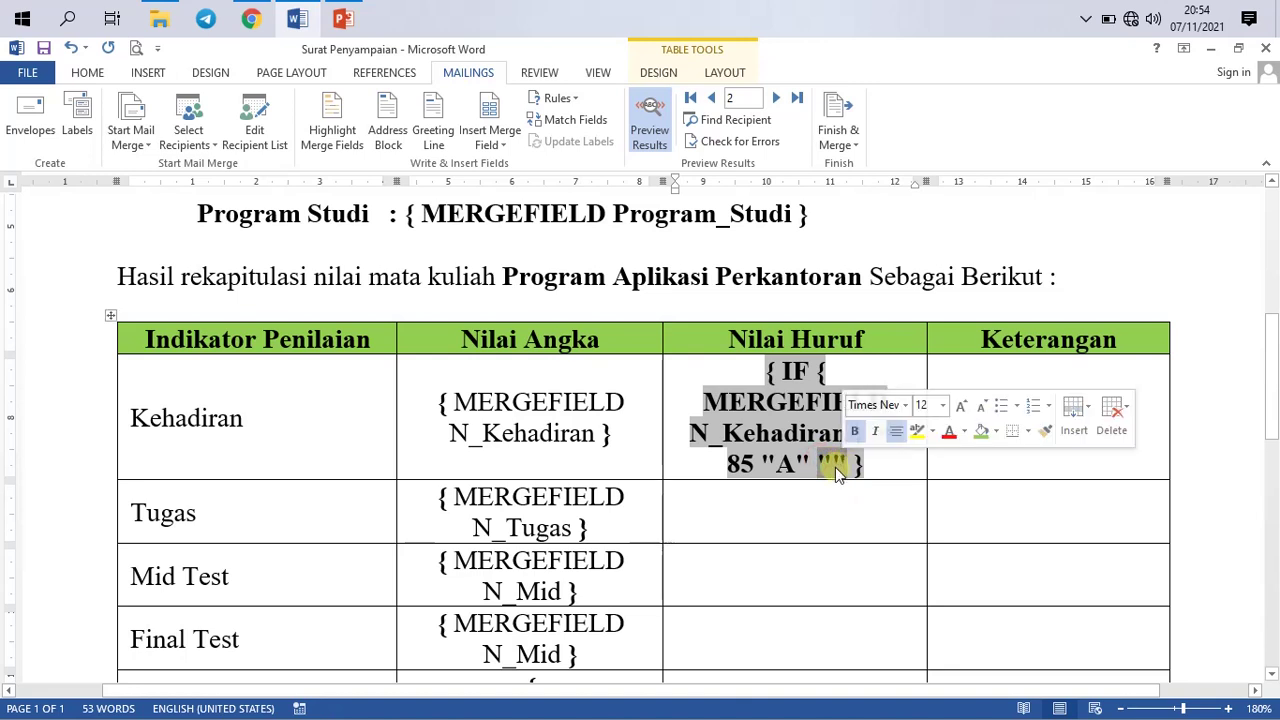
{"action": "left_click", "coordinate": [818, 460]}
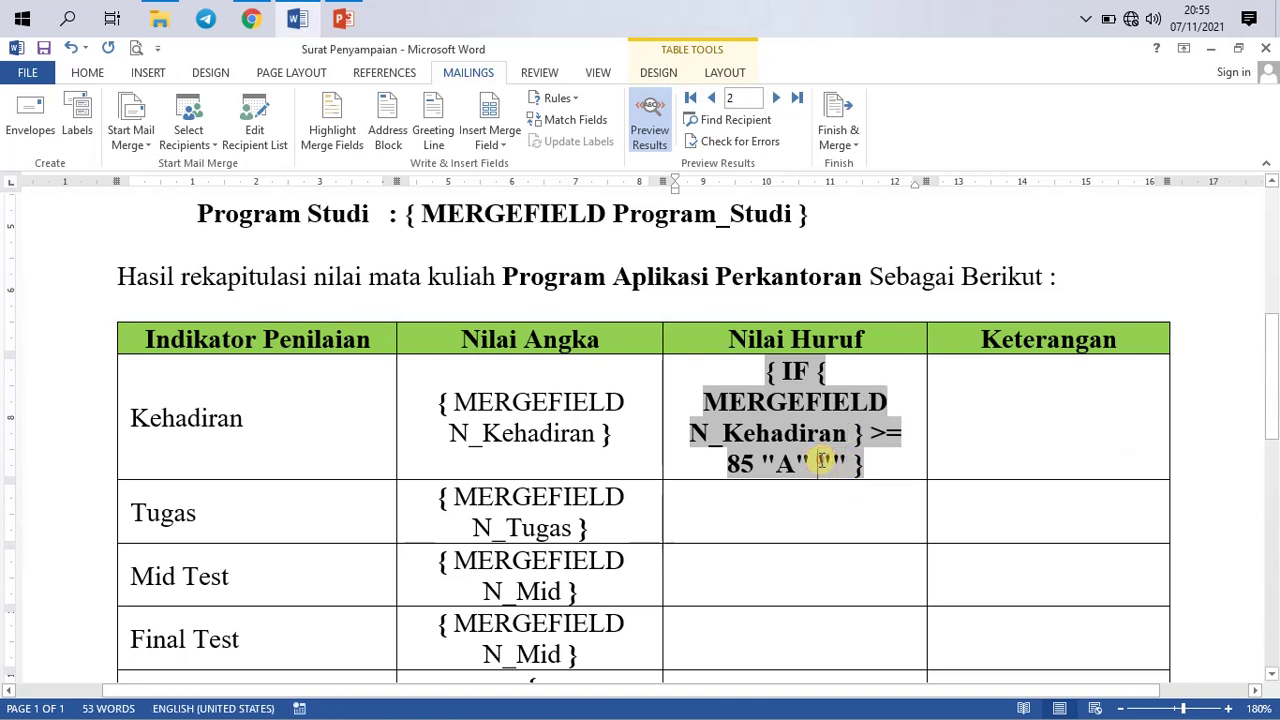
{"action": "double_click", "coordinate": [824, 462]}
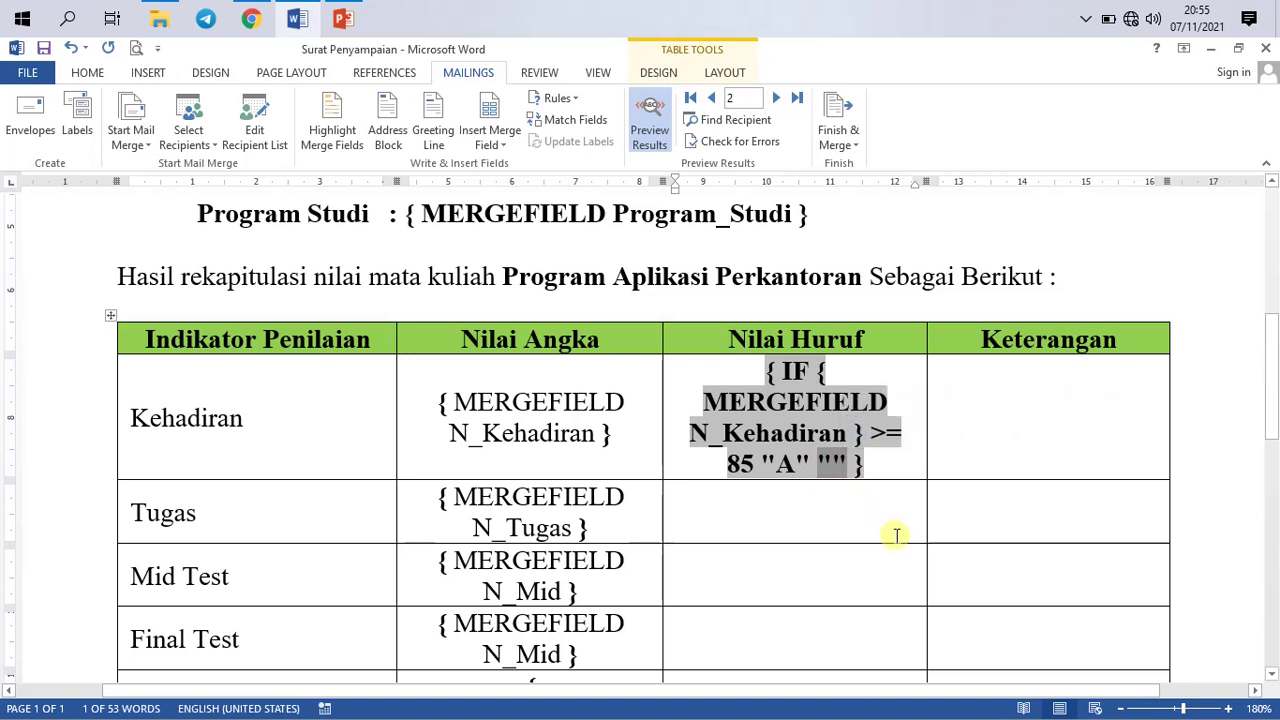
{"action": "left_click", "coordinate": [822, 462]}
{"action": "double_click", "coordinate": [824, 462]}
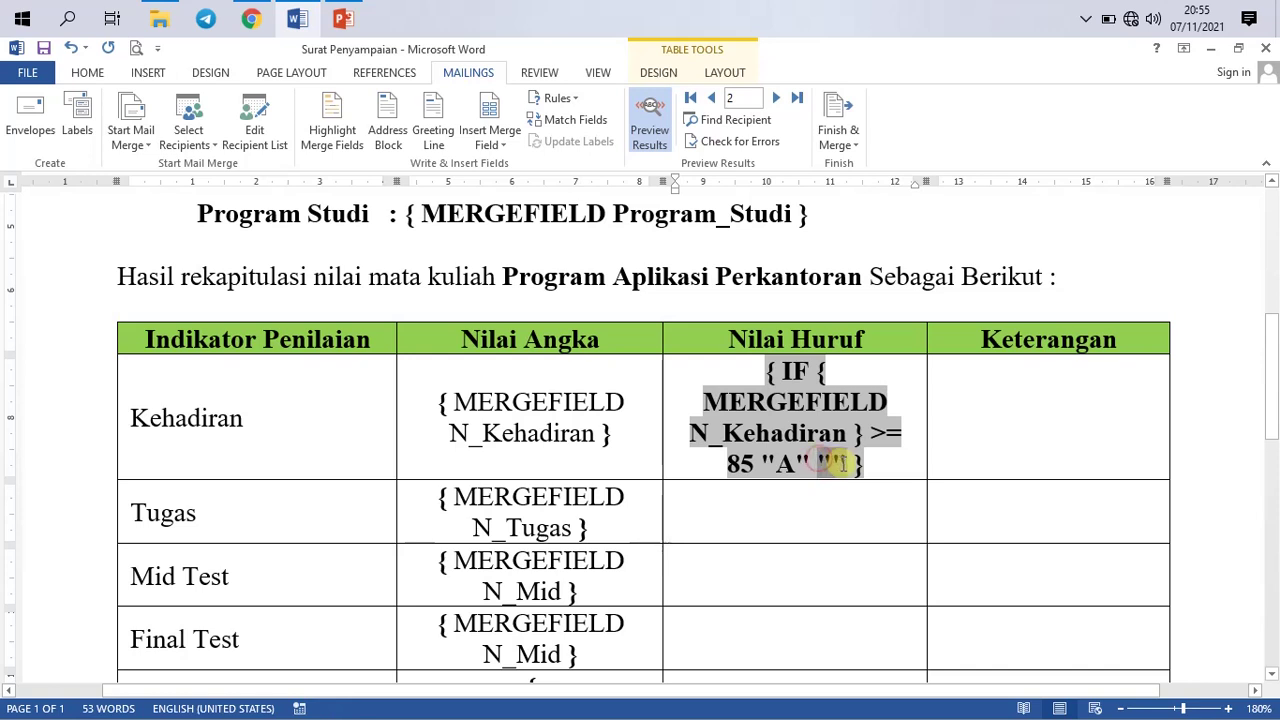
Step: Start a nested If...Then...Else rule in place of the selected quotes, testing the N_Kehadiran field
{"action": "left_click", "coordinate": [566, 97]}
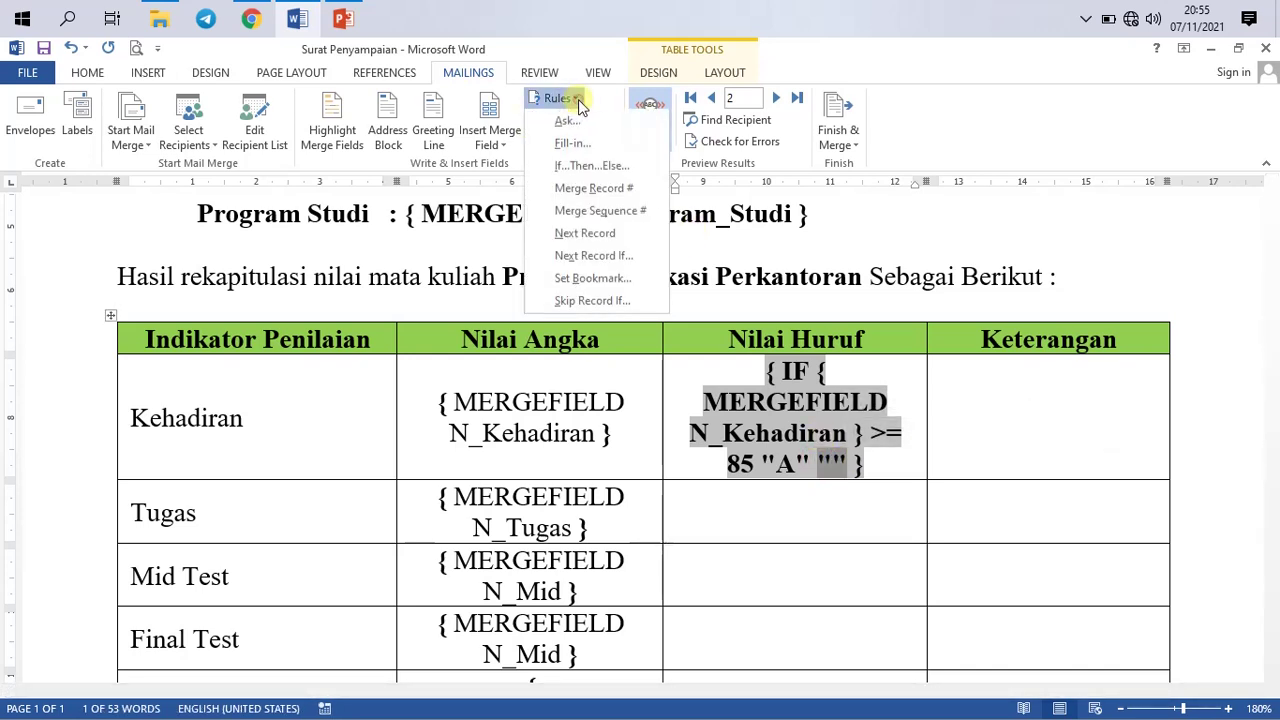
{"action": "left_click", "coordinate": [606, 167]}
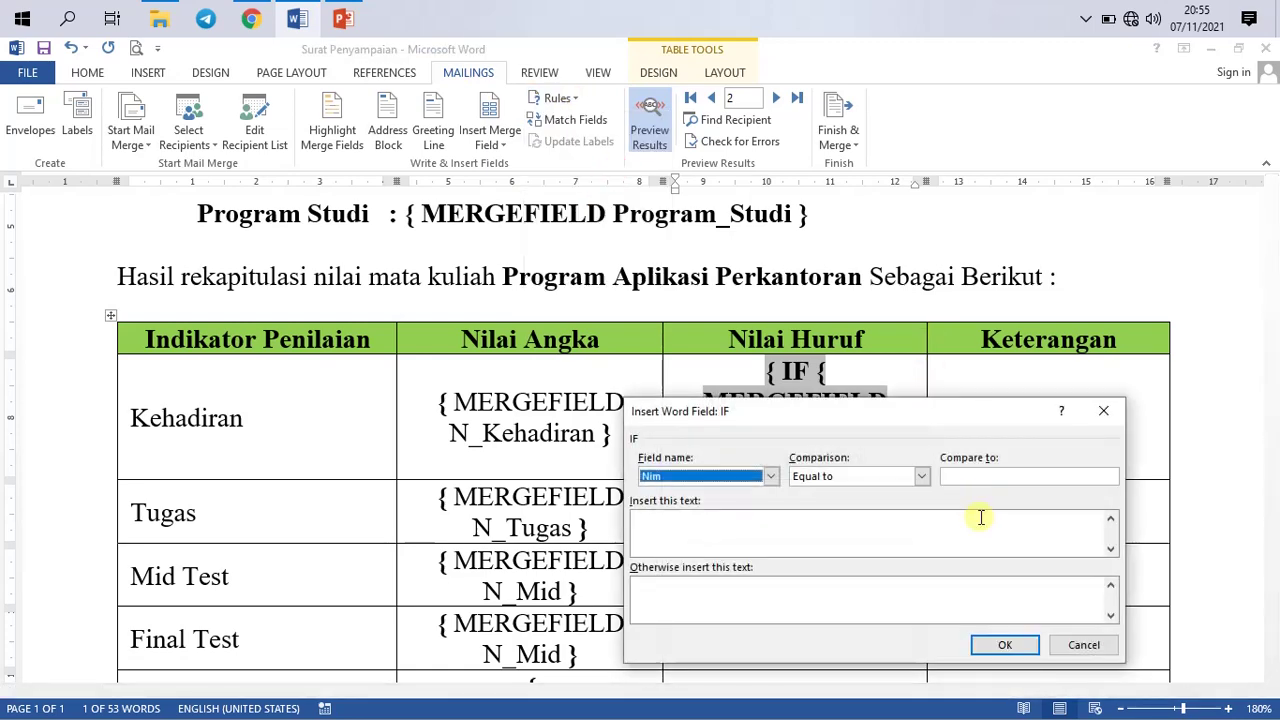
{"action": "left_click", "coordinate": [735, 476]}
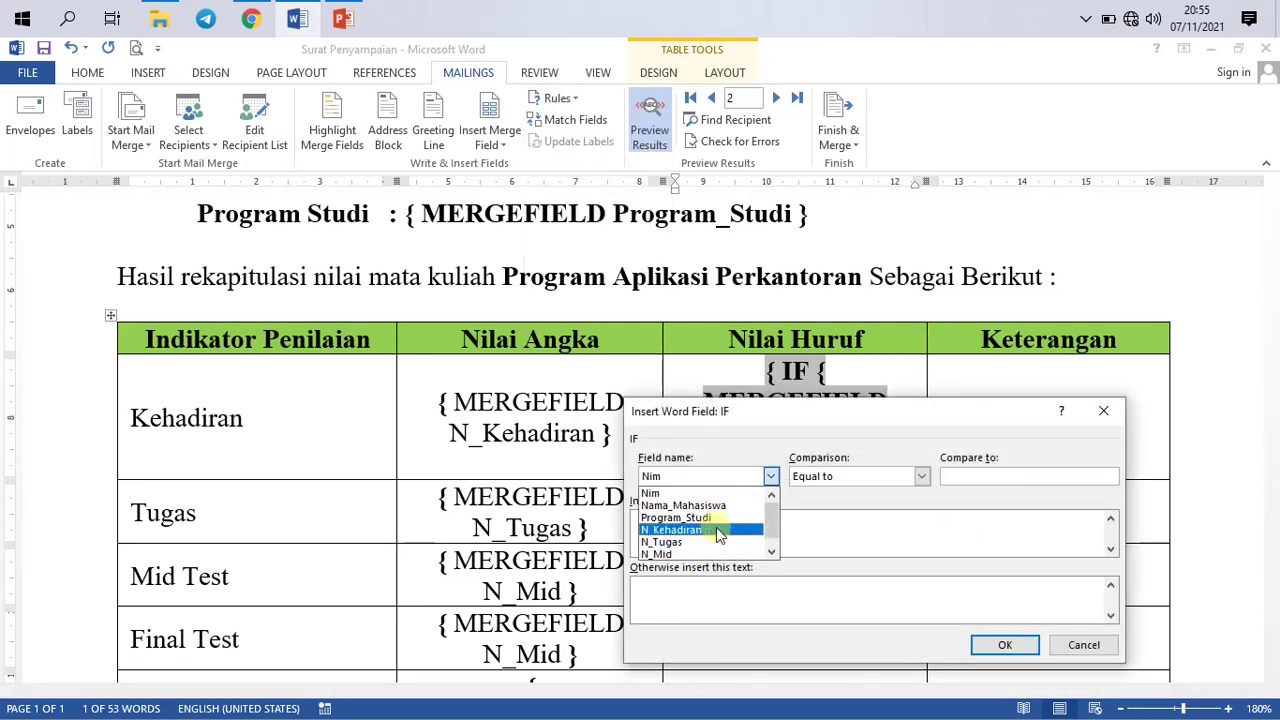
{"action": "left_click_drag", "start_coordinate": [768, 518], "coordinate": [770, 528]}
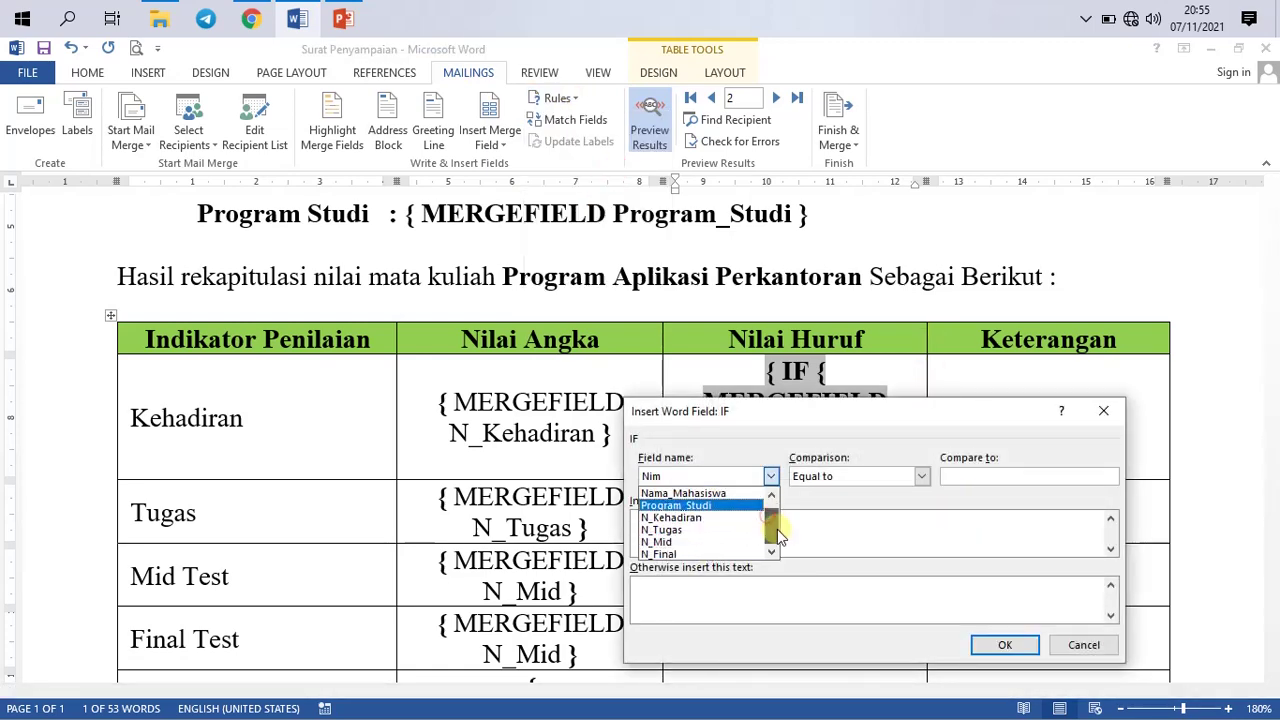
{"action": "left_click", "coordinate": [716, 517]}
Step: Set the nested rule's condition to Greater than or equal, compared to 80
{"action": "left_click", "coordinate": [887, 477]}
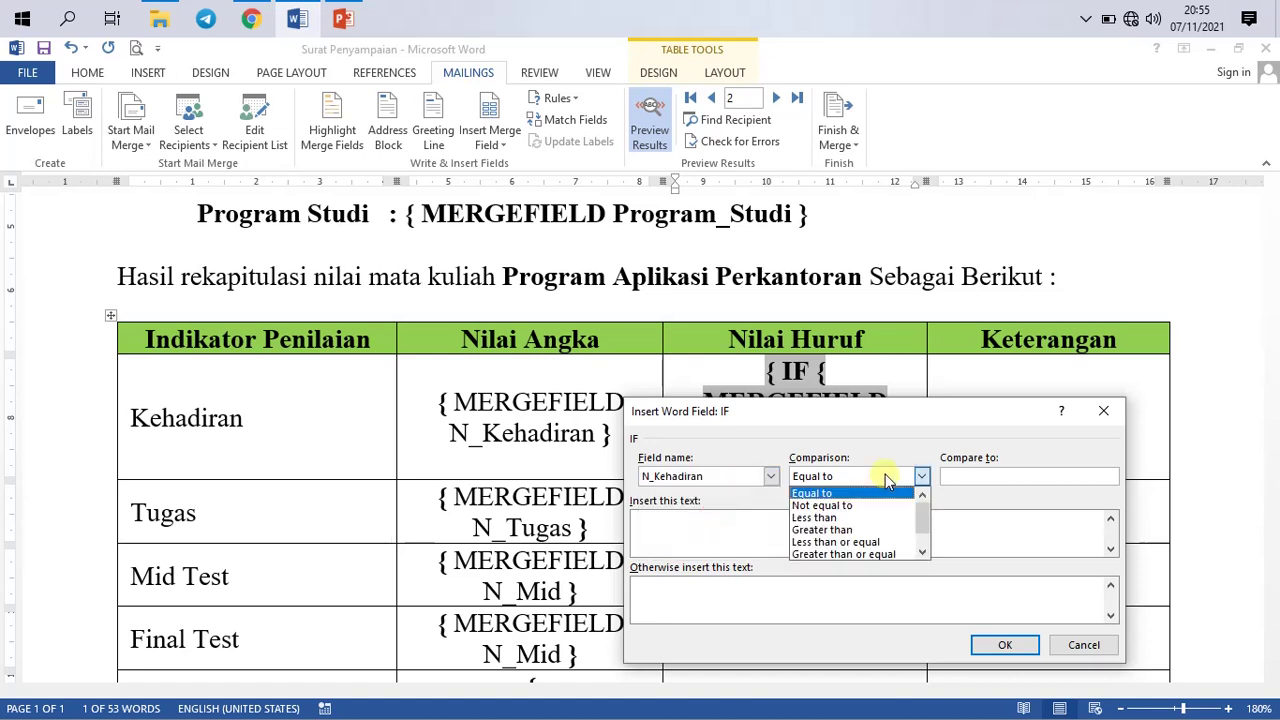
{"action": "scroll", "coordinate": [892, 558], "scroll_direction": "down", "scroll_amount": 1}
{"action": "left_click", "coordinate": [885, 530]}
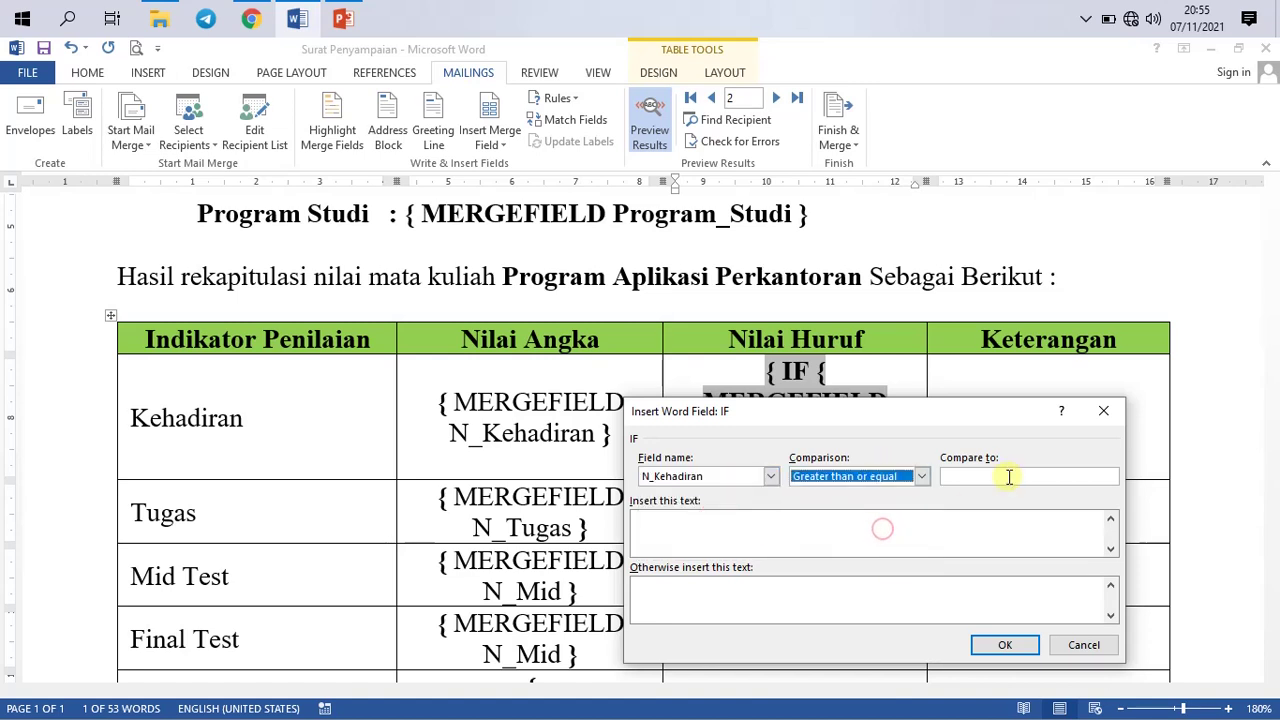
{"action": "left_click", "coordinate": [990, 478]}
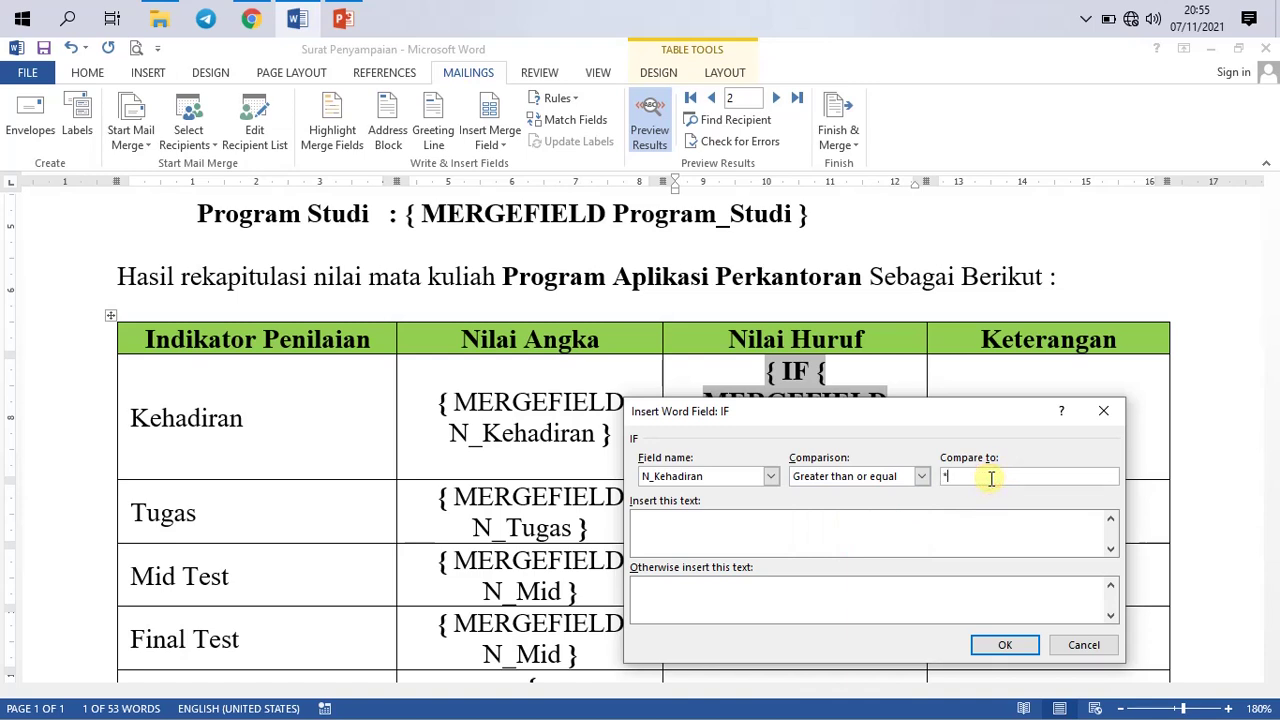
{"action": "type", "text": "\"80"}
{"action": "type", "text": "80"}
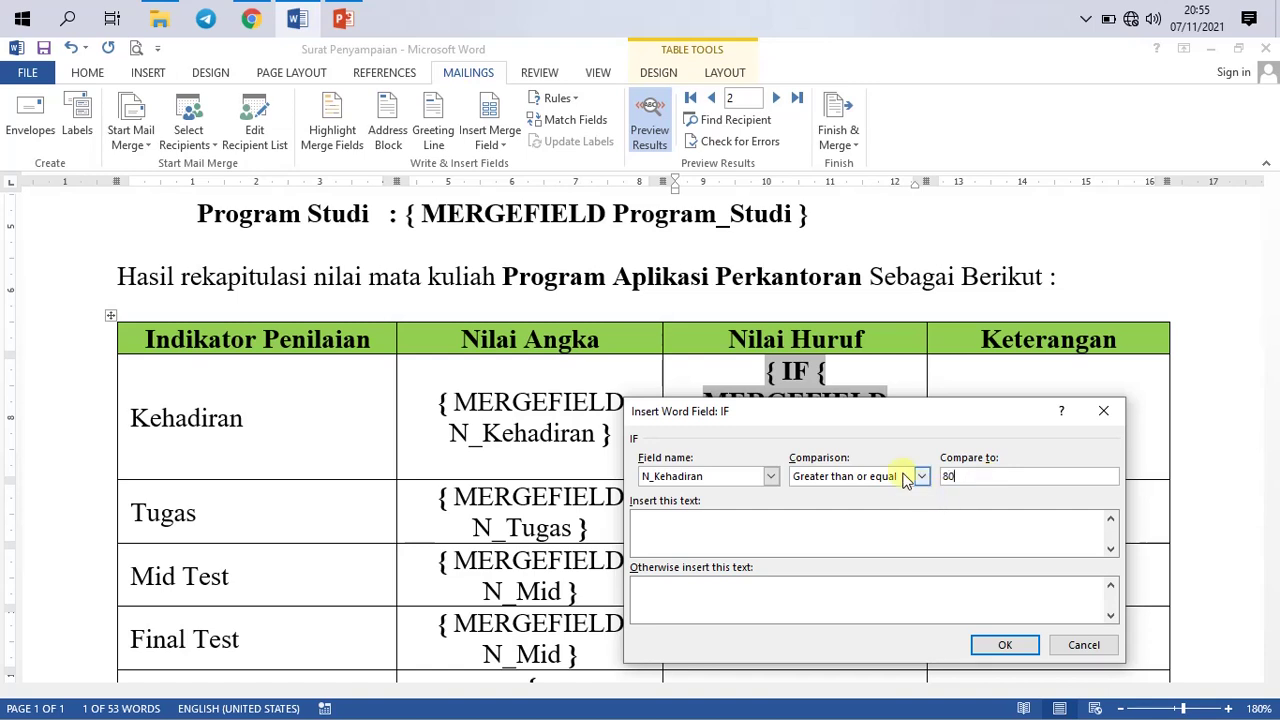
Step: Set the text inserted by the N_Kehadiran IF rule (80 or more) to A- and insert the rule
{"action": "left_click", "coordinate": [860, 523]}
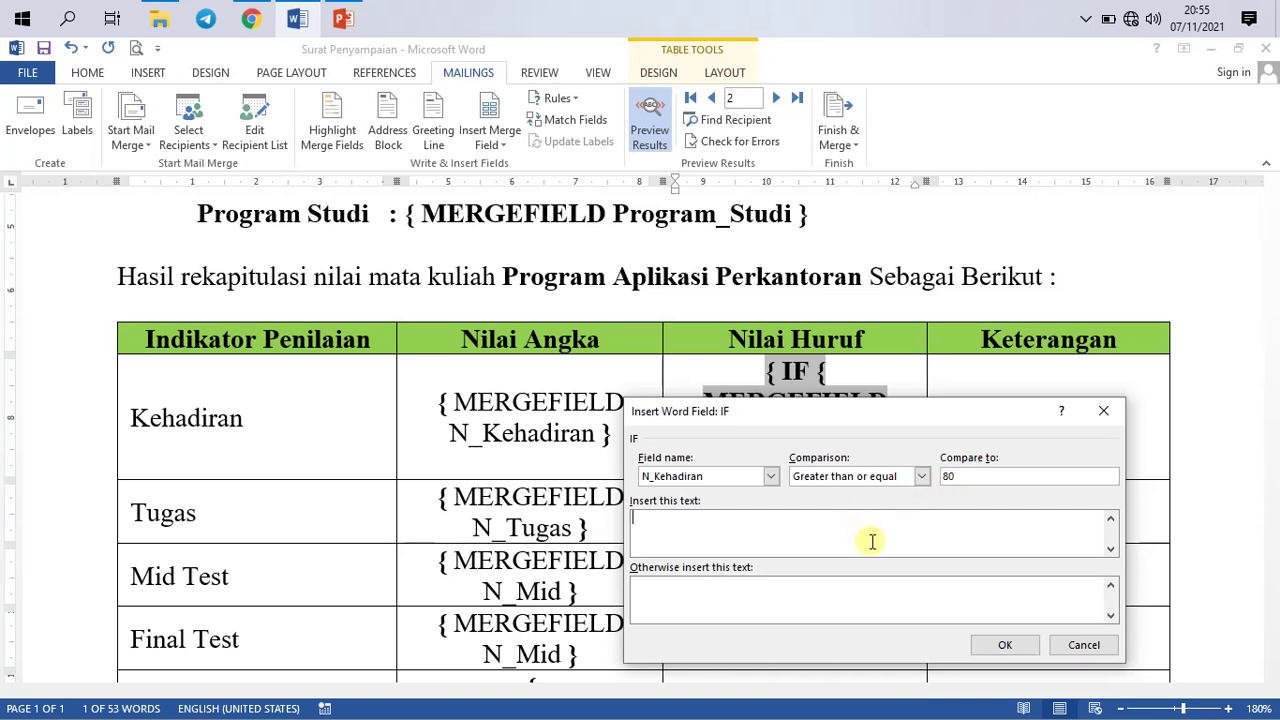
{"action": "type", "text": "A-"}
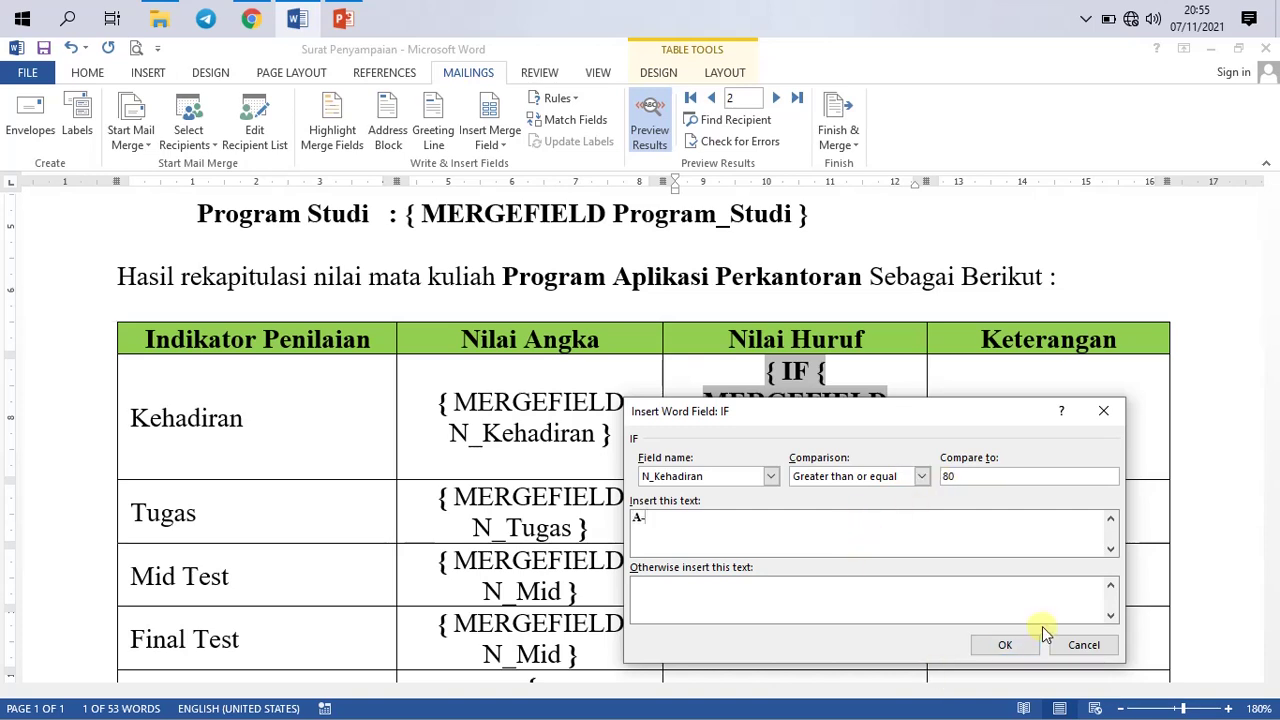
{"action": "left_click", "coordinate": [1005, 644]}
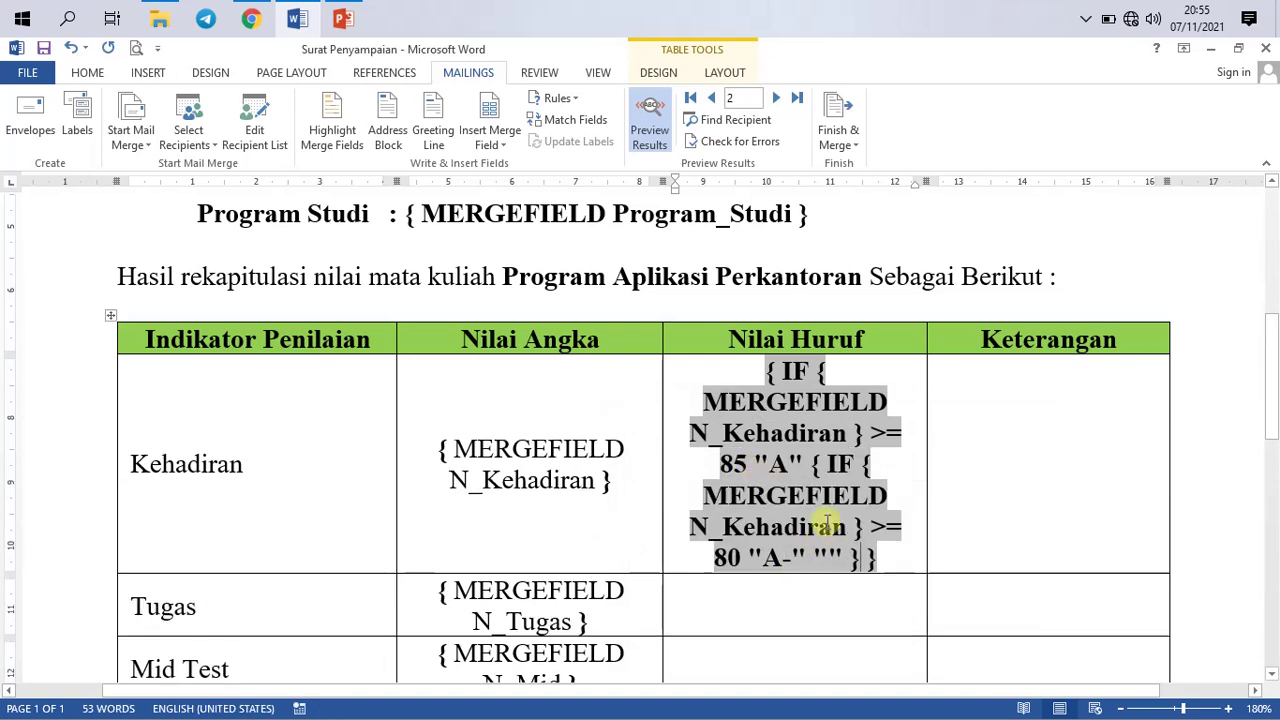
Step: Examine the nested A- IF field and its empty else quotes in the Kehadiran row's Nilai Huruf cell
{"action": "left_click", "coordinate": [818, 464]}
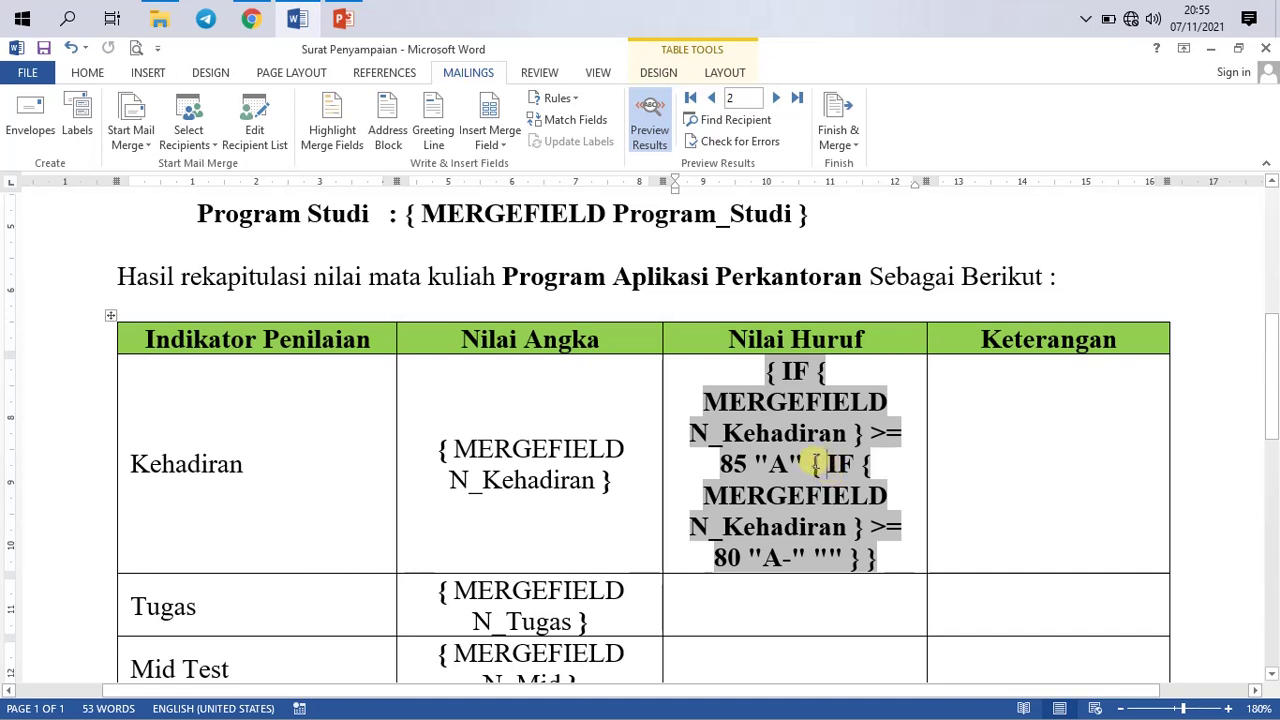
{"action": "left_click_drag", "start_coordinate": [815, 463], "coordinate": [825, 491]}
{"action": "left_click", "coordinate": [819, 527]}
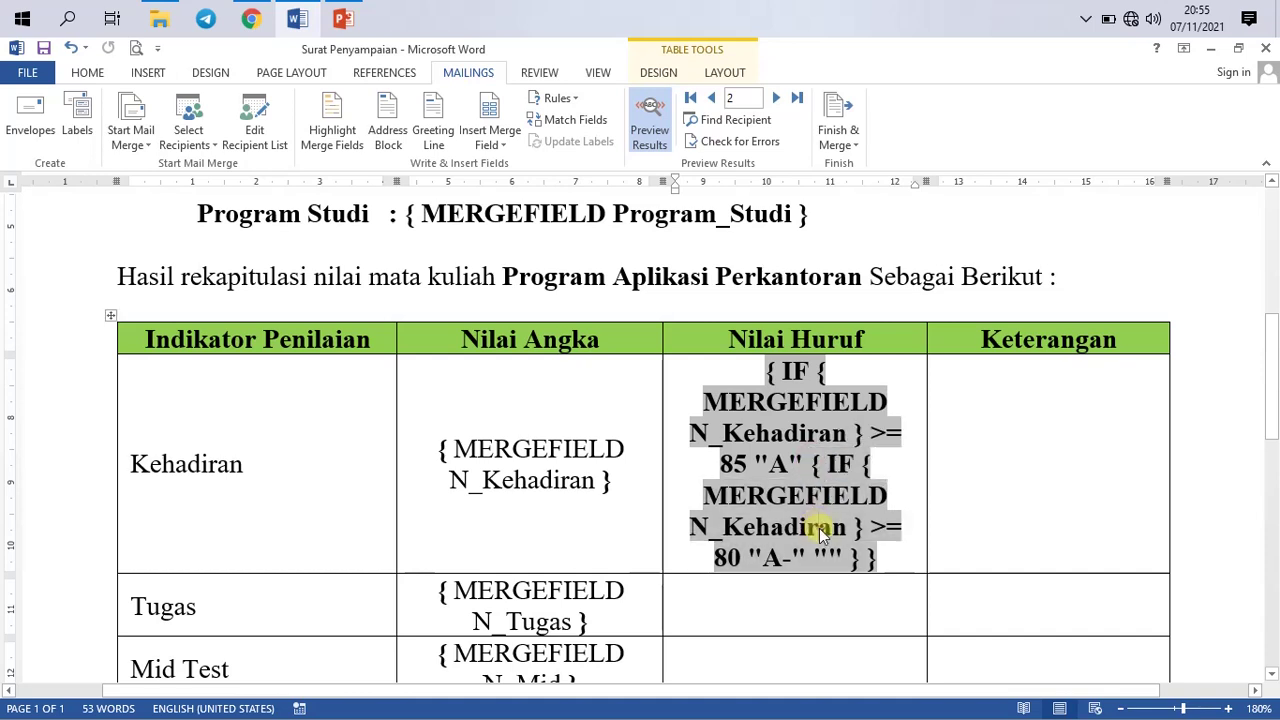
{"action": "left_click_drag", "start_coordinate": [812, 558], "coordinate": [844, 557]}
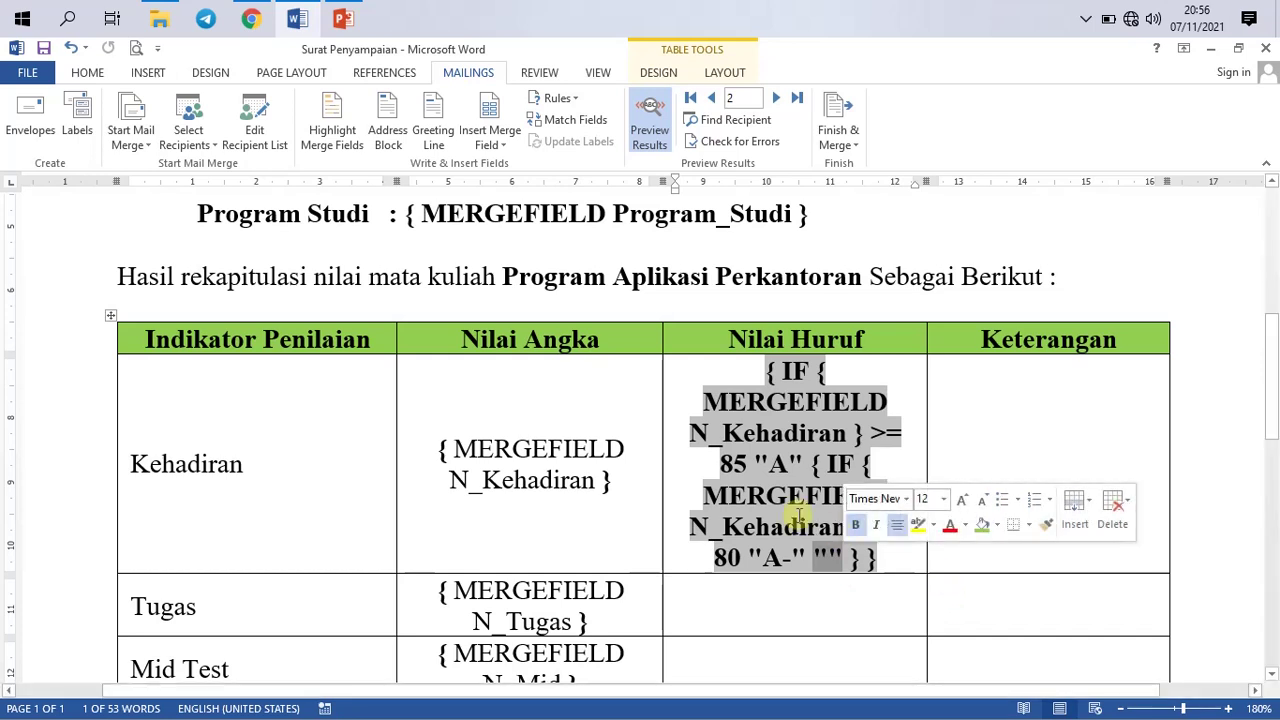
{"action": "left_click", "coordinate": [811, 463]}
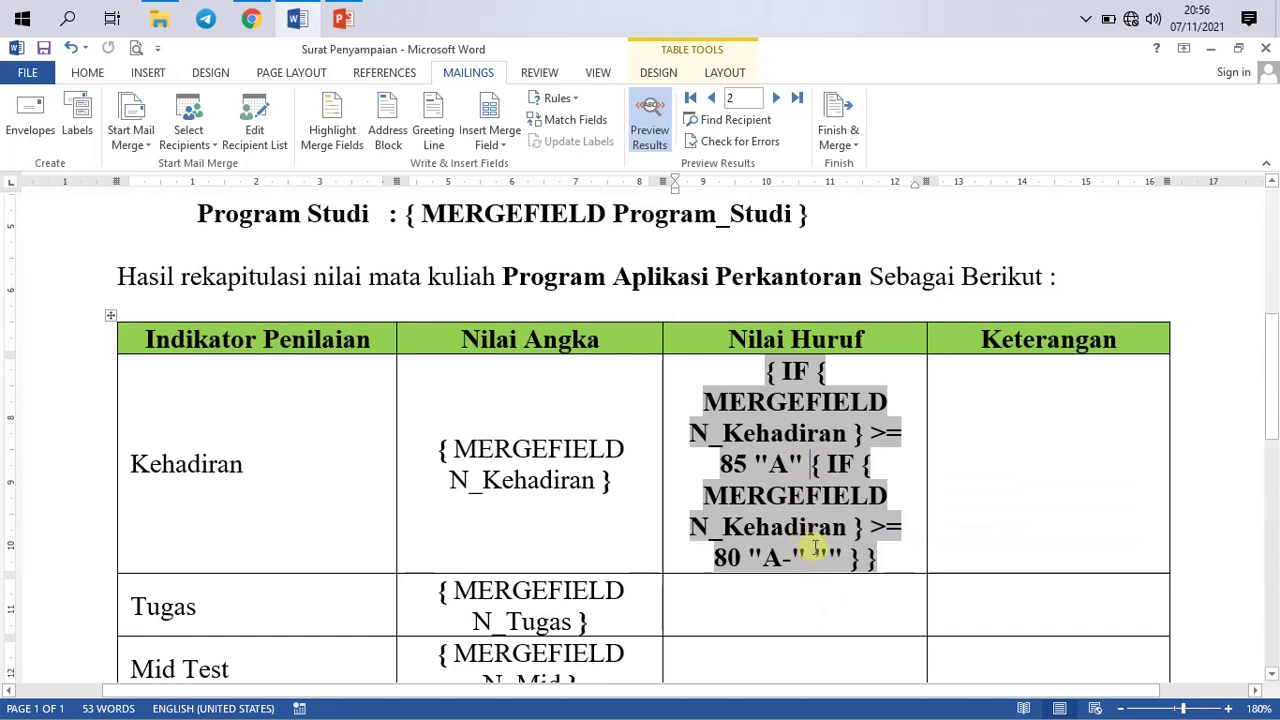
{"action": "scroll", "coordinate": [820, 520], "scroll_direction": "down", "scroll_amount": 3}
{"action": "scroll", "coordinate": [810, 423], "scroll_direction": "up", "scroll_amount": 2}
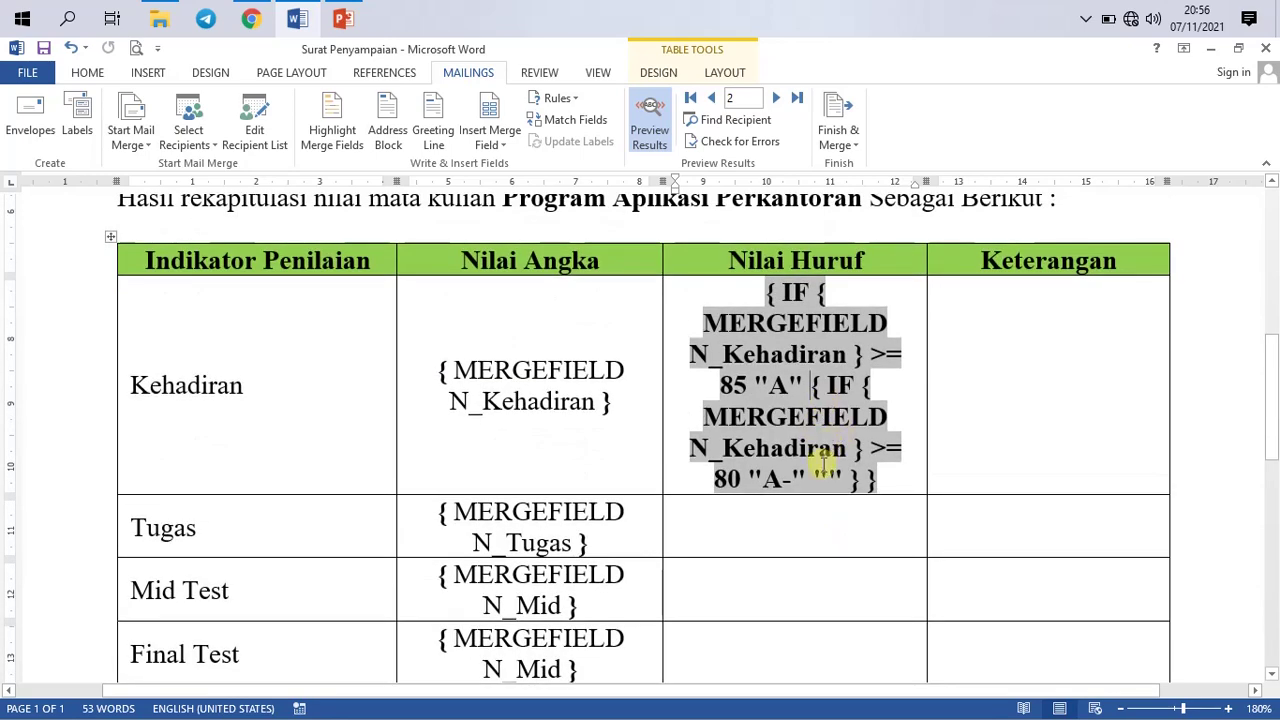
Step: Replace the empty quotes after "A-" with an If...Then...Else rule inserting B+ when N_Kehadiran is greater than or equal to 75
{"action": "left_click_drag", "start_coordinate": [815, 477], "coordinate": [832, 477]}
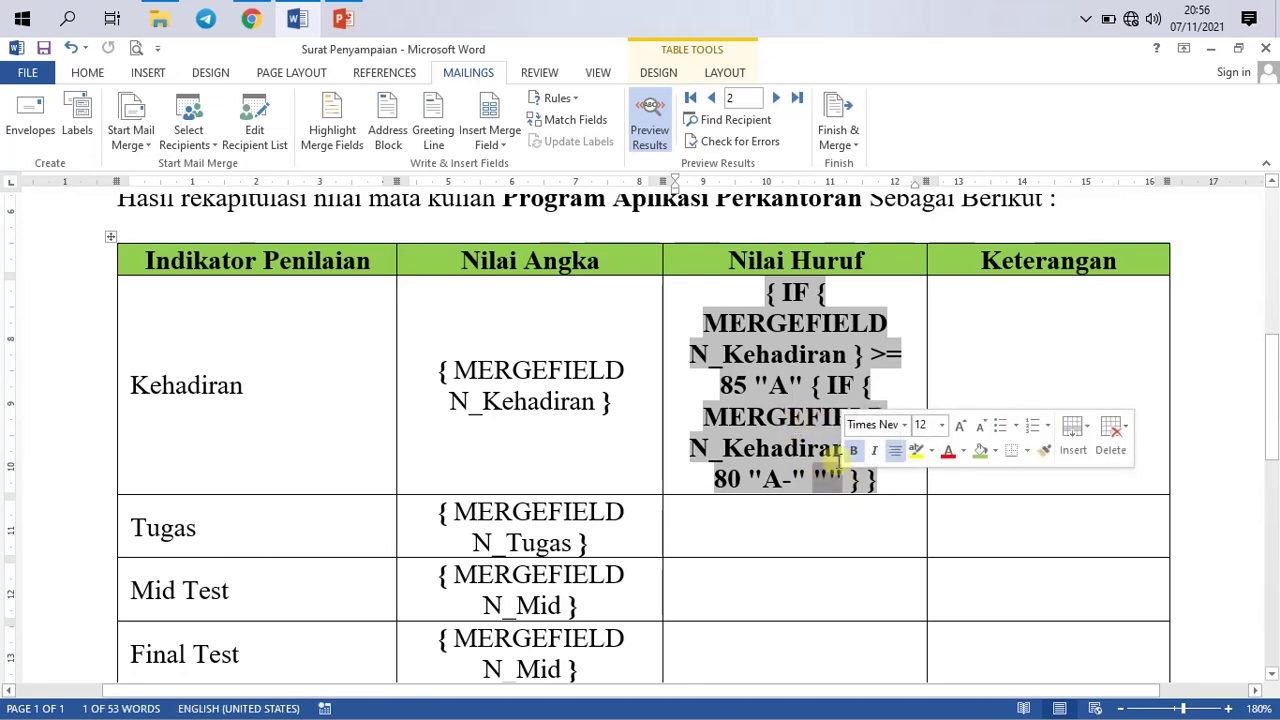
{"action": "left_click", "coordinate": [560, 97]}
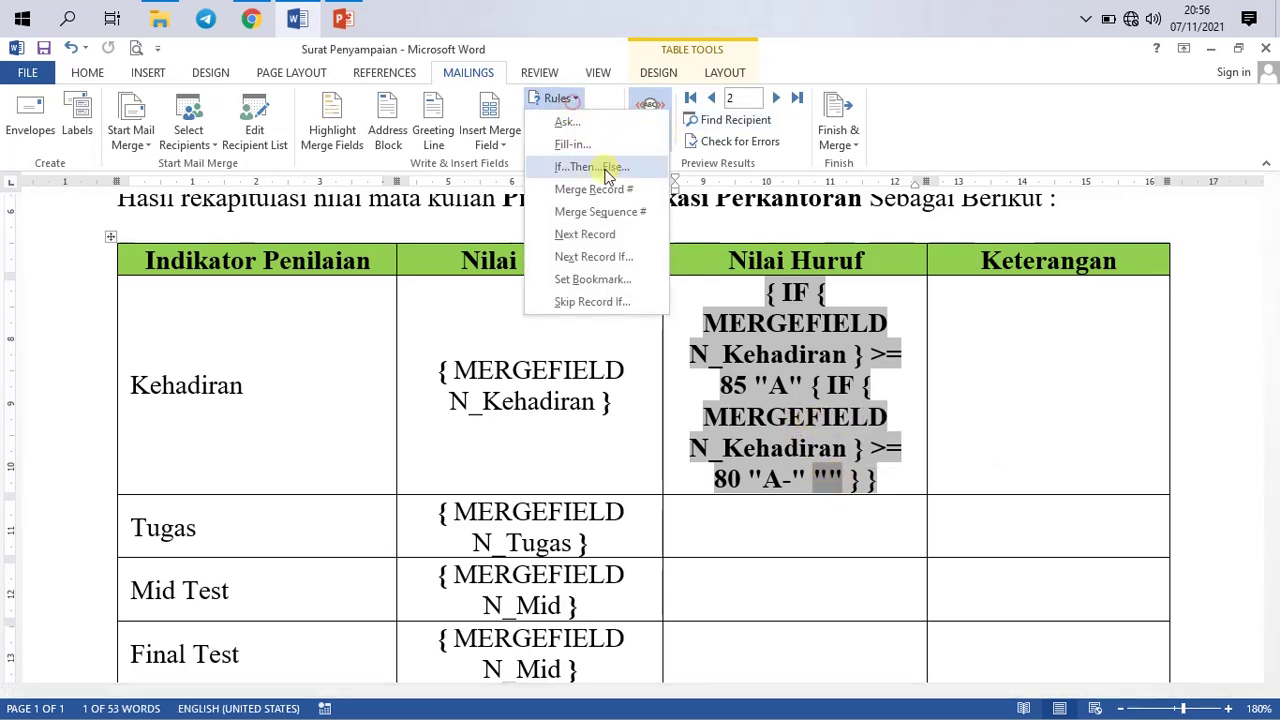
{"action": "left_click", "coordinate": [598, 169]}
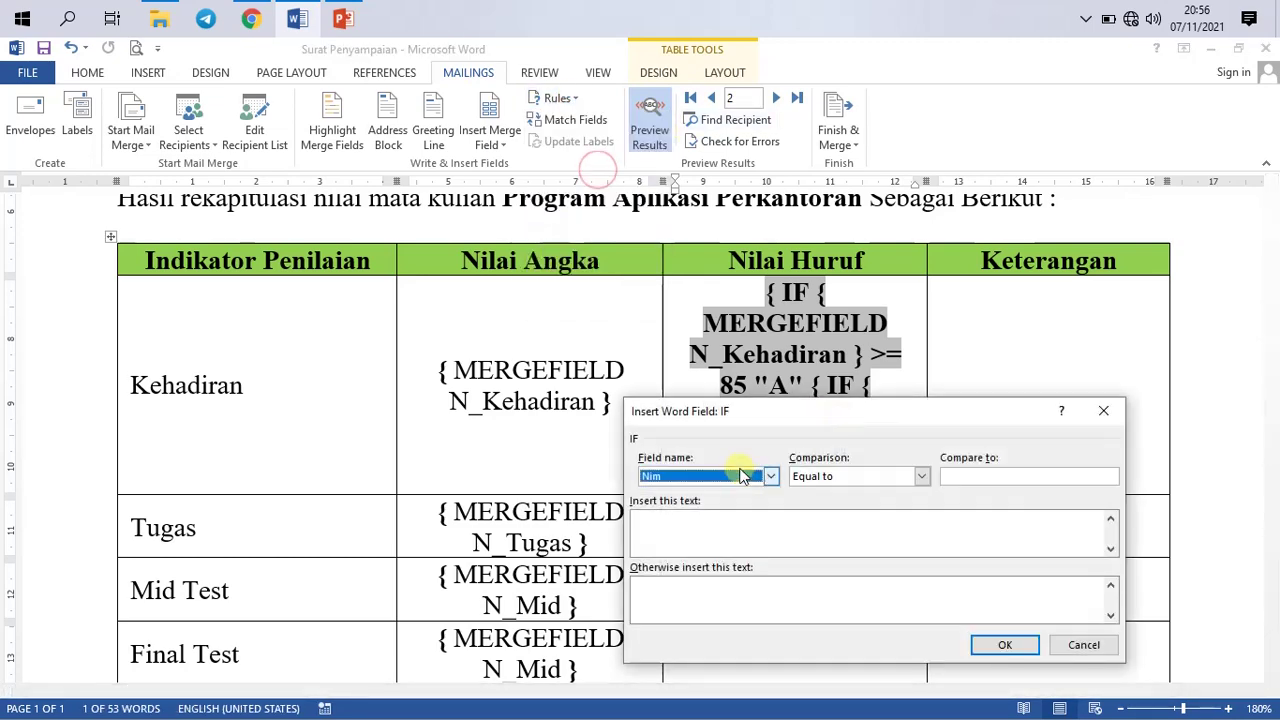
{"action": "left_click", "coordinate": [744, 477]}
{"action": "left_click", "coordinate": [714, 540]}
{"action": "left_click", "coordinate": [836, 480]}
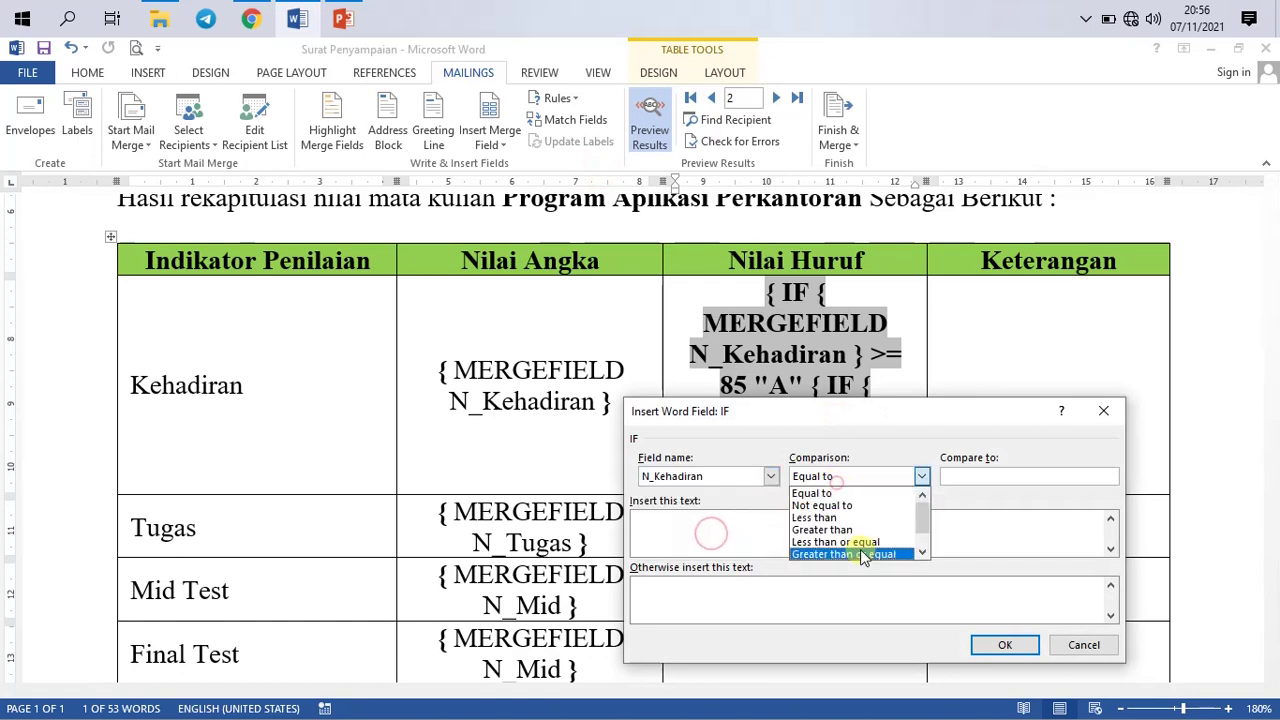
{"action": "left_click", "coordinate": [858, 551]}
{"action": "left_click", "coordinate": [972, 474]}
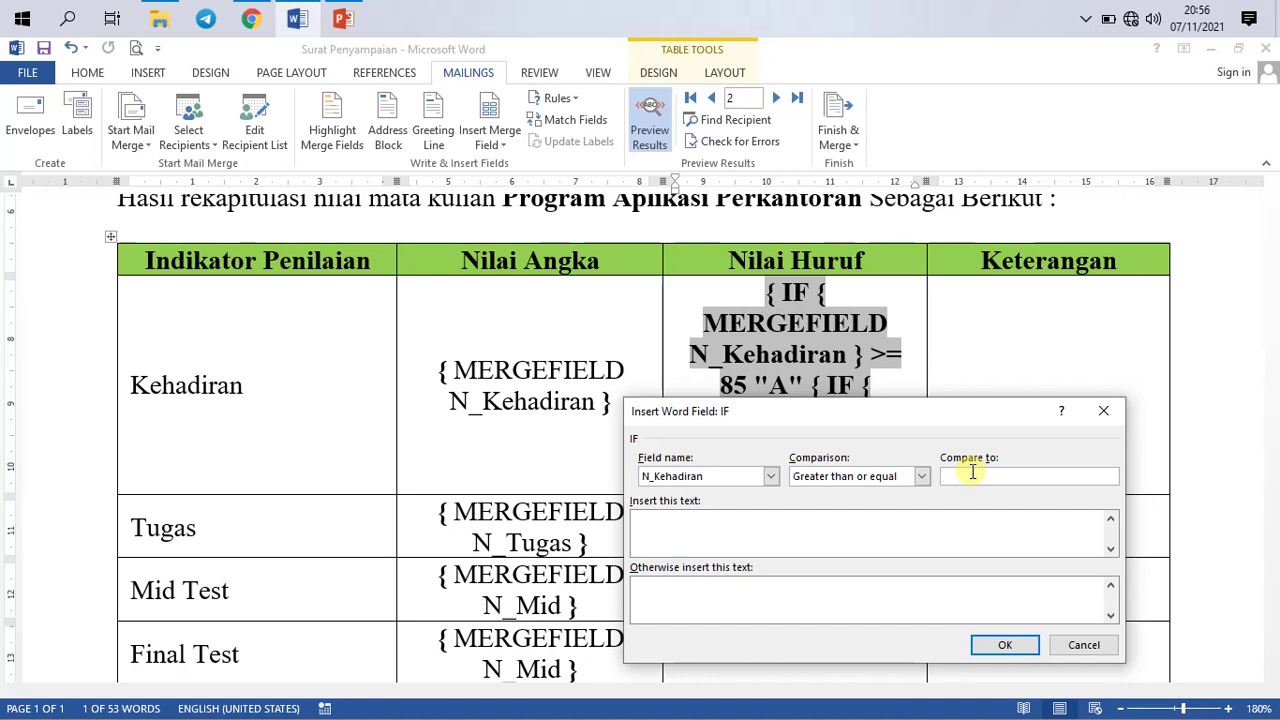
{"action": "type", "text": "75"}
{"action": "left_click", "coordinate": [934, 525]}
{"action": "type", "text": "B+"}
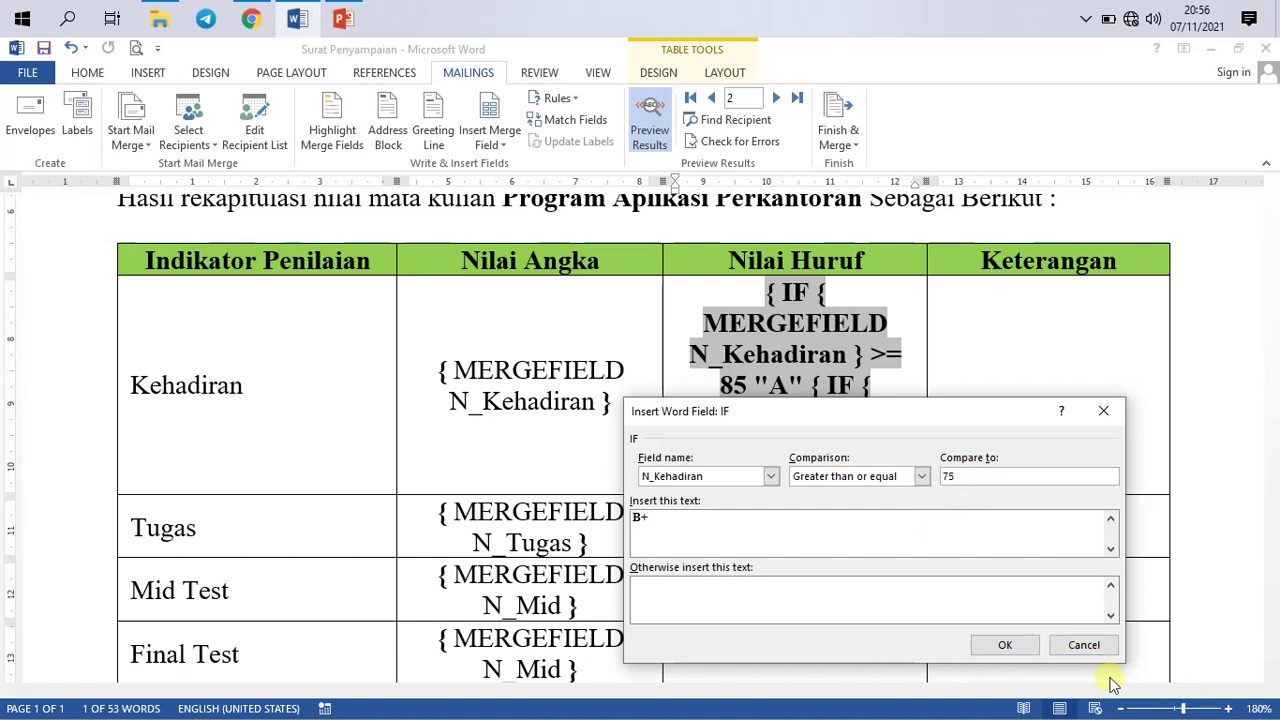
{"action": "left_click", "coordinate": [1014, 644]}
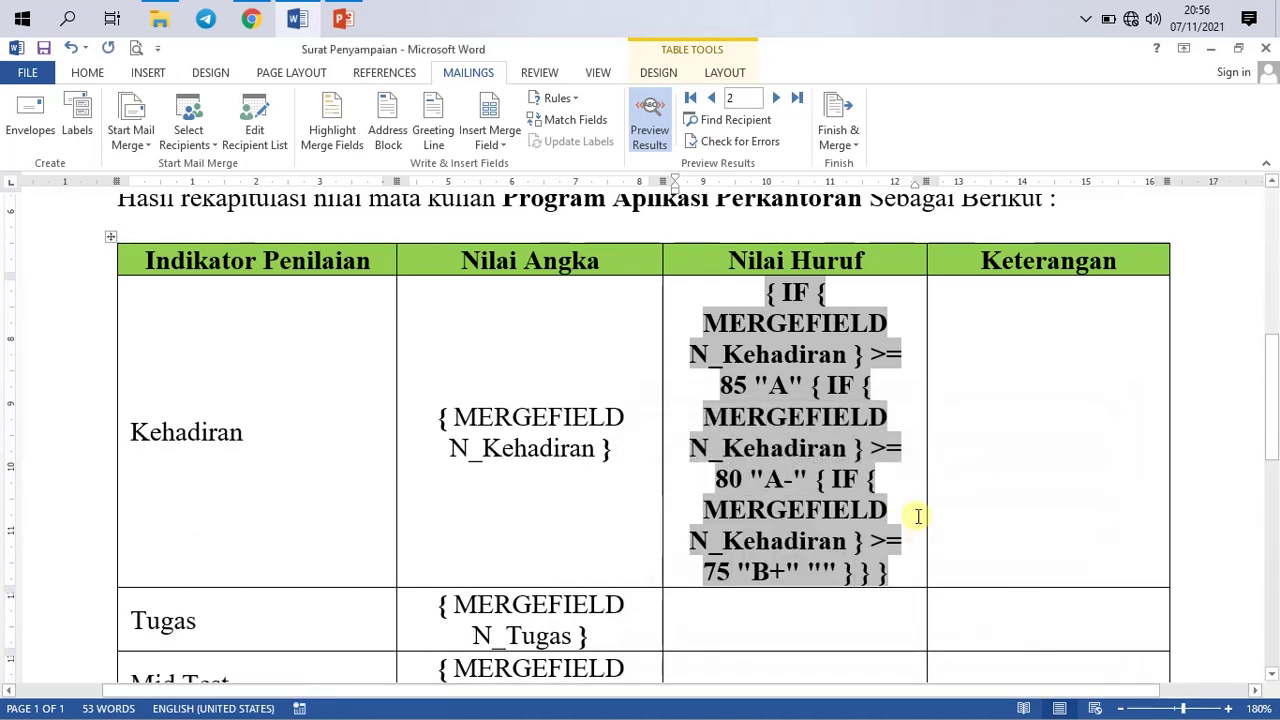
Step: Examine how the B+ IF field is nested as the else part of the A- condition in the Kehadiran row
{"action": "scroll", "coordinate": [900, 515], "scroll_direction": "down", "scroll_amount": 3}
{"action": "scroll", "coordinate": [903, 463], "scroll_direction": "up", "scroll_amount": 1}
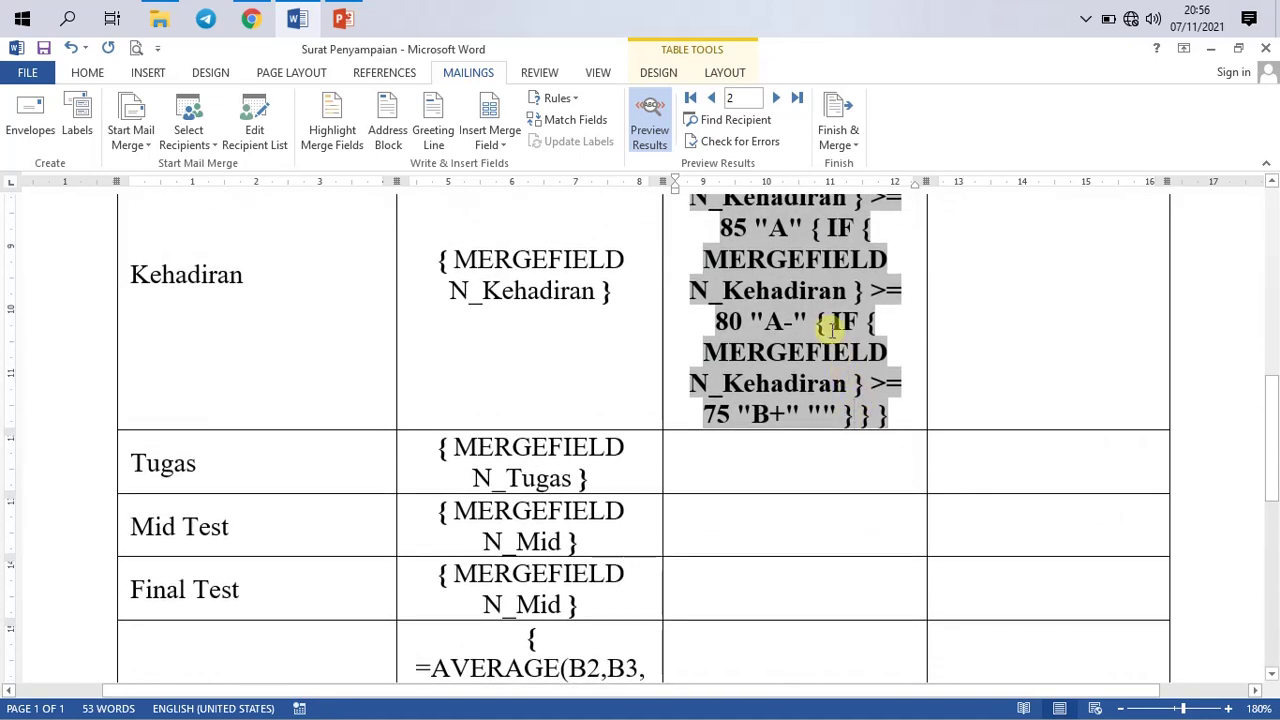
{"action": "scroll", "coordinate": [875, 430], "scroll_direction": "up", "scroll_amount": 2}
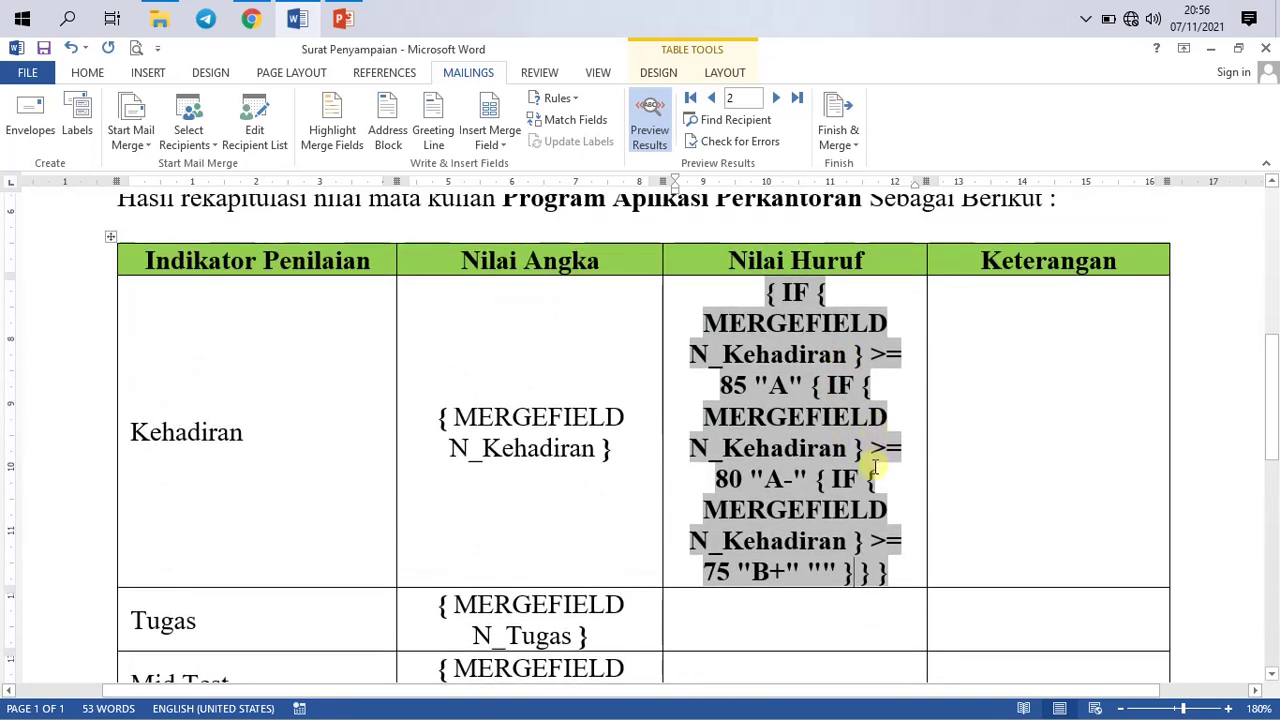
{"action": "scroll", "coordinate": [874, 470], "scroll_direction": "down", "scroll_amount": 1}
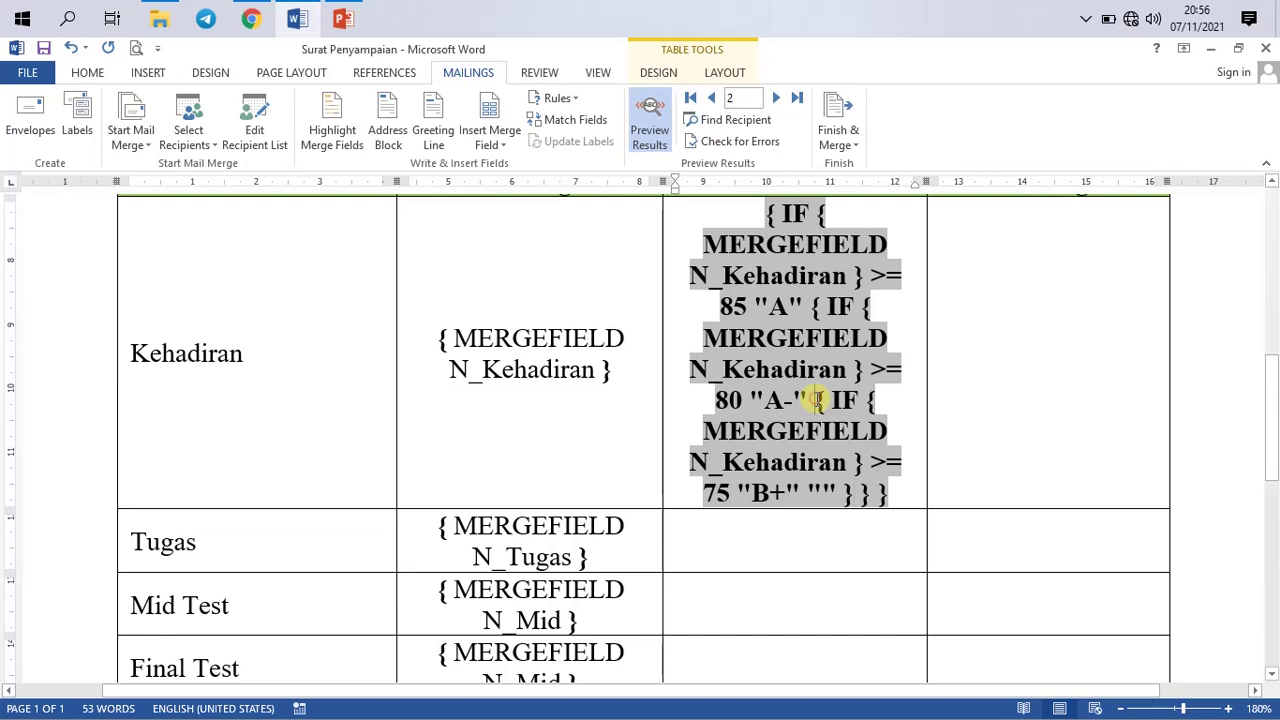
{"action": "left_click_drag", "start_coordinate": [818, 400], "coordinate": [830, 410]}
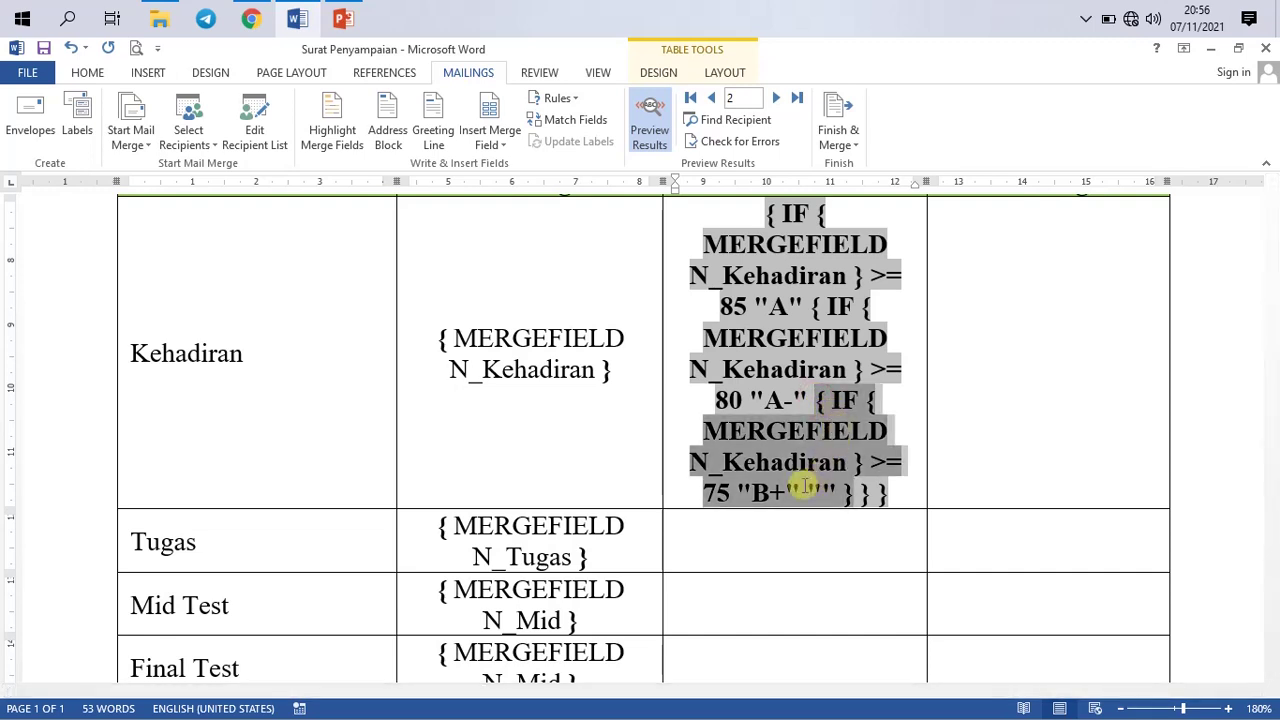
{"action": "left_click", "coordinate": [829, 465]}
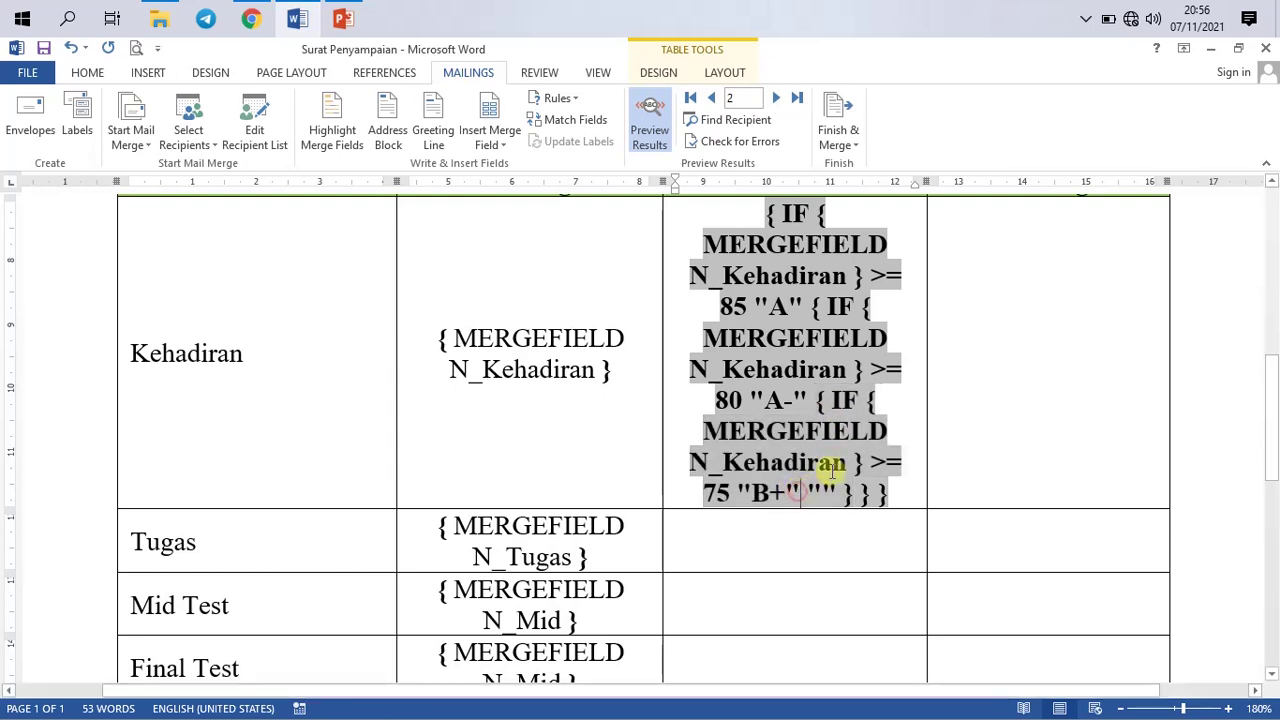
{"action": "left_click", "coordinate": [818, 400]}
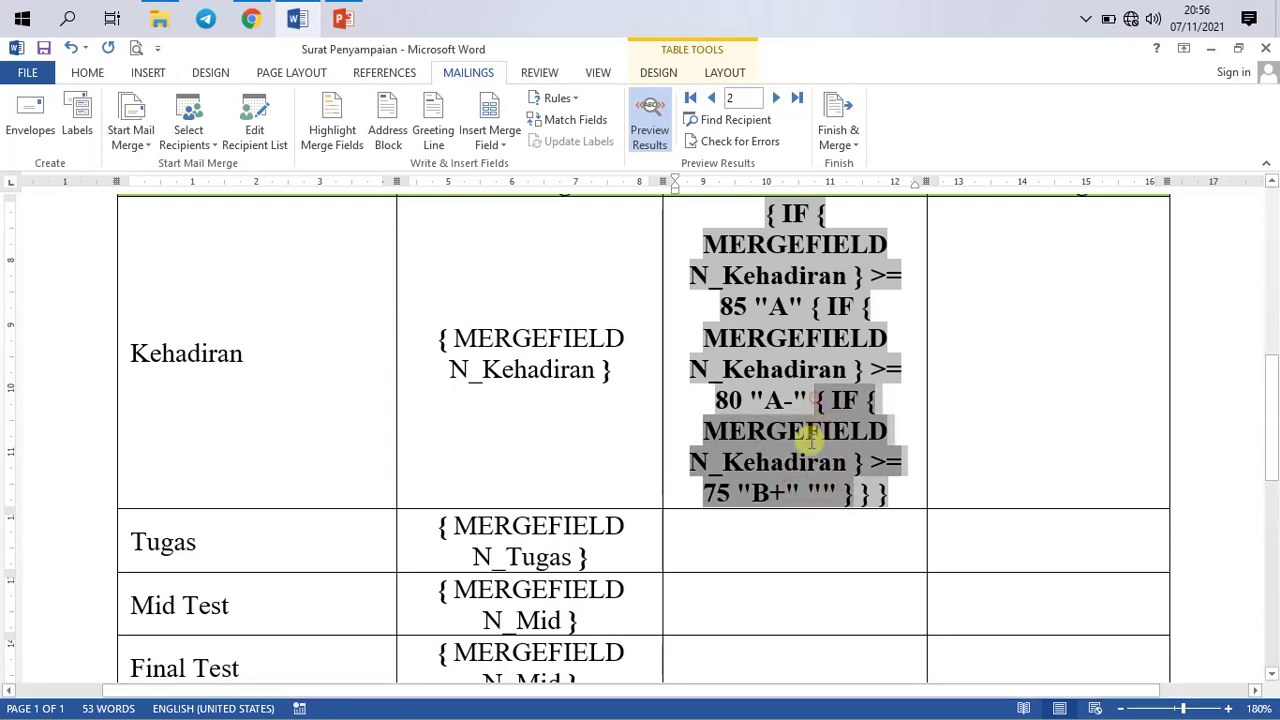
{"action": "left_click", "coordinate": [806, 492]}
{"action": "left_click_drag", "start_coordinate": [806, 492], "coordinate": [818, 392]}
{"action": "left_click", "coordinate": [815, 491]}
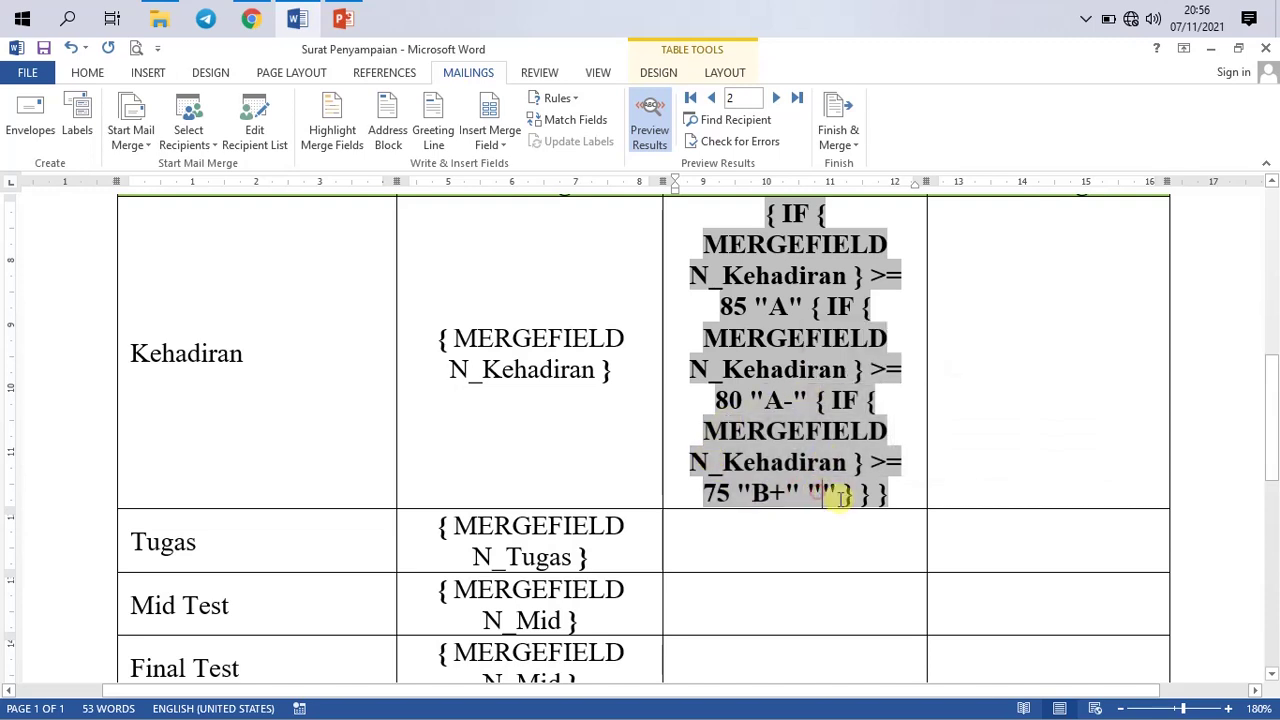
Step: Replace the empty quotes after "B+" with an If...Then...Else rule inserting B when N_Kehadiran is greater than or equal to 70
{"action": "left_click_drag", "start_coordinate": [806, 491], "coordinate": [835, 491]}
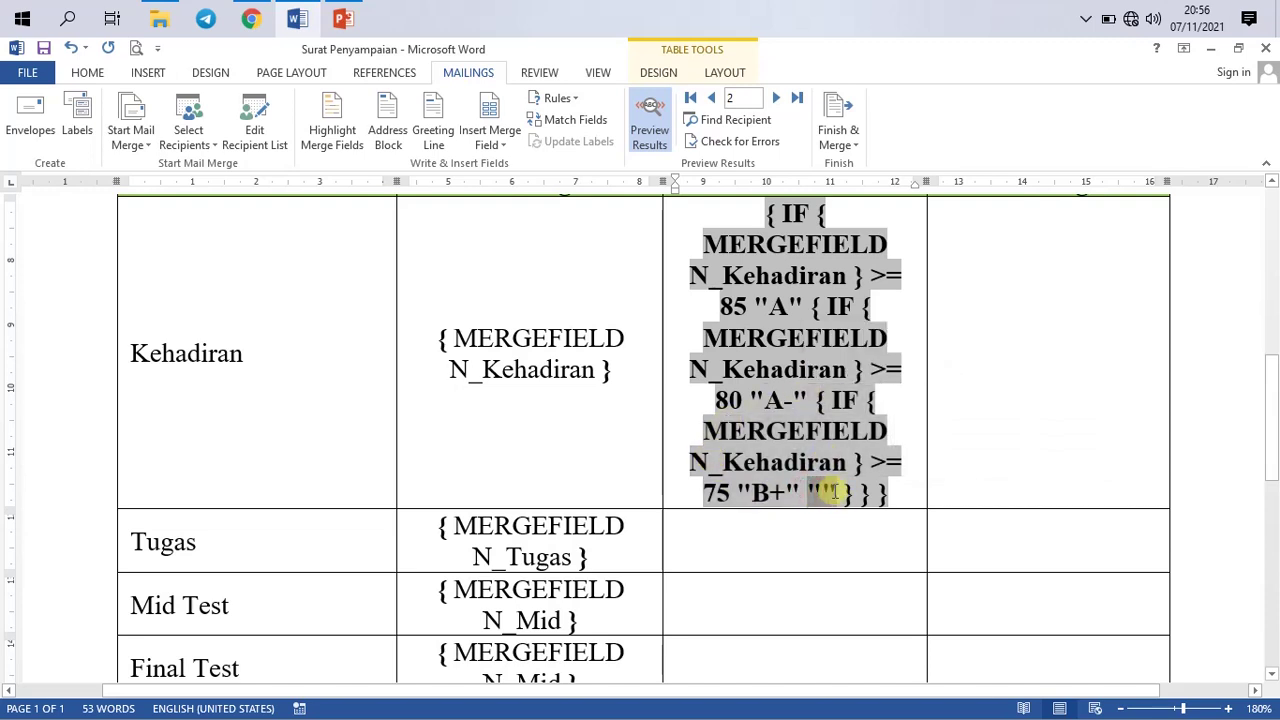
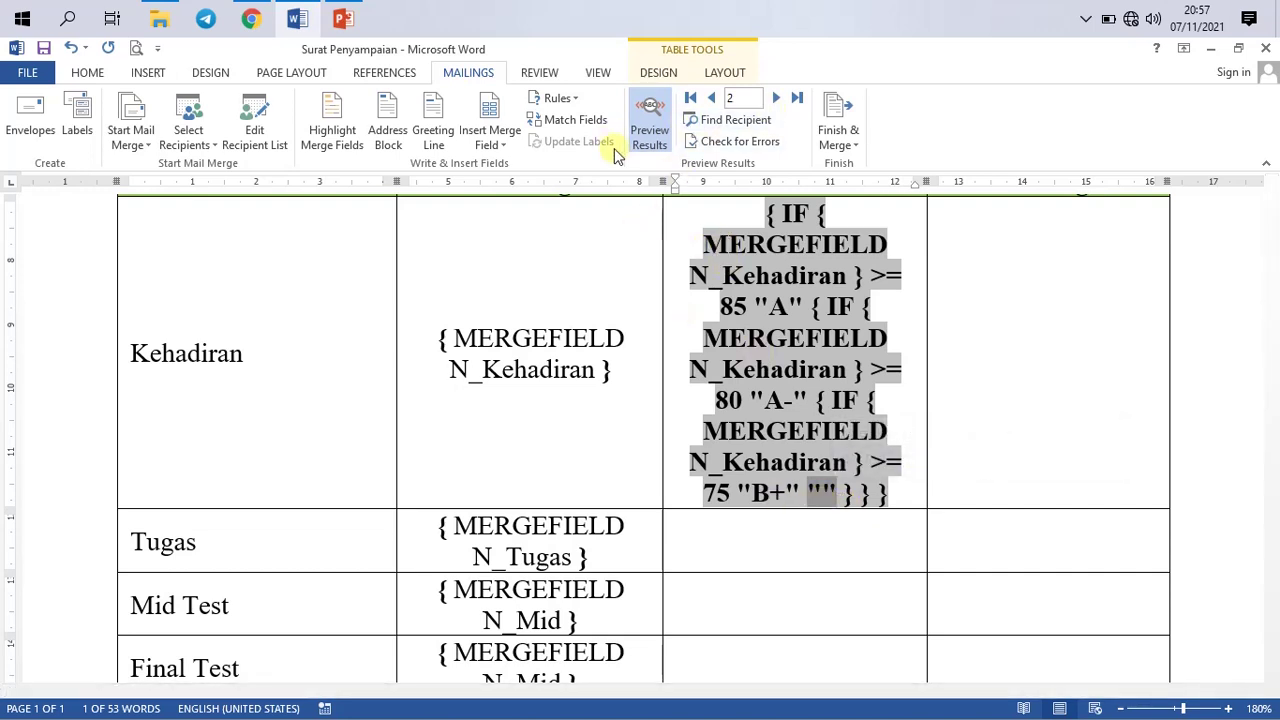
{"action": "left_click", "coordinate": [560, 98]}
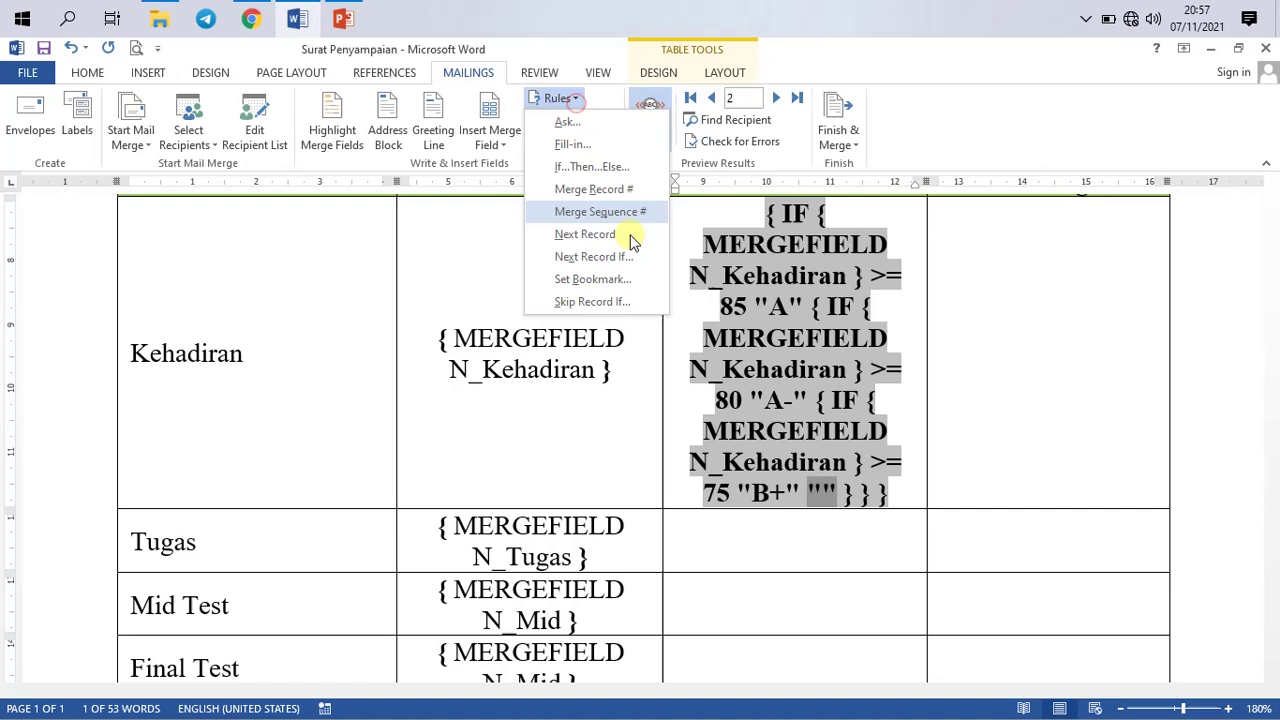
{"action": "left_click", "coordinate": [596, 168]}
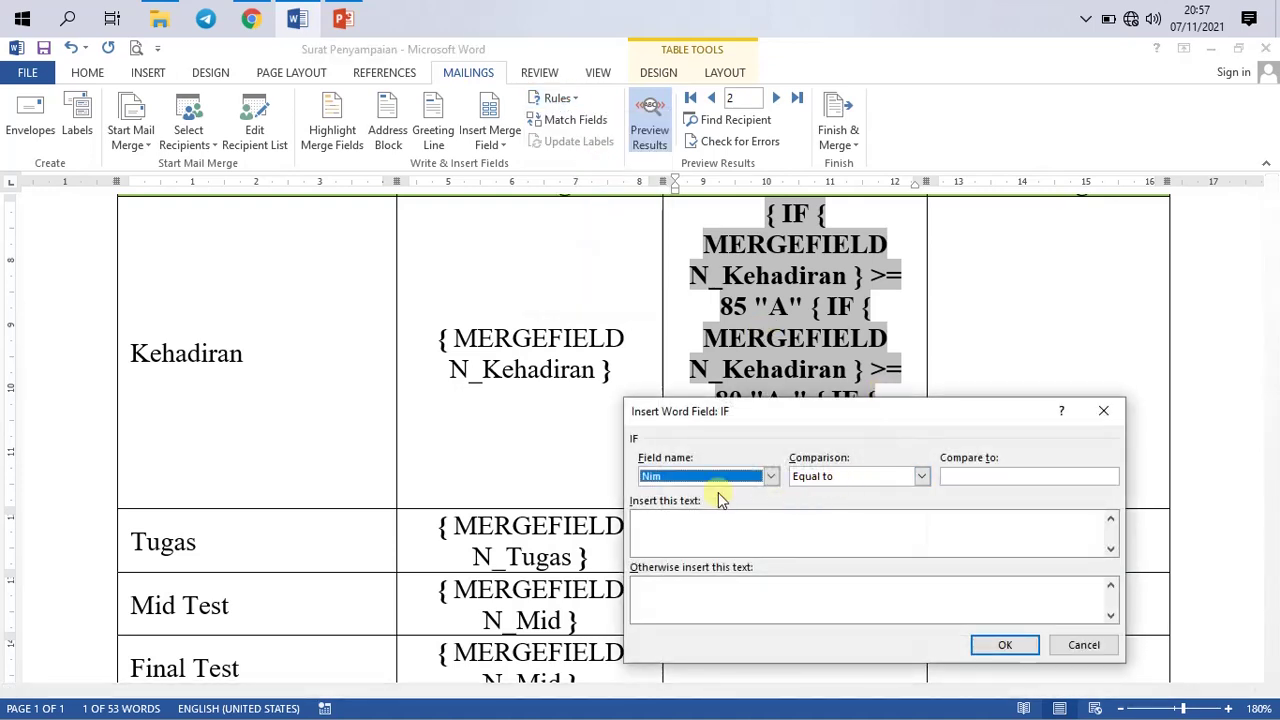
{"action": "left_click", "coordinate": [705, 476]}
{"action": "left_click", "coordinate": [696, 530]}
{"action": "left_click", "coordinate": [892, 478]}
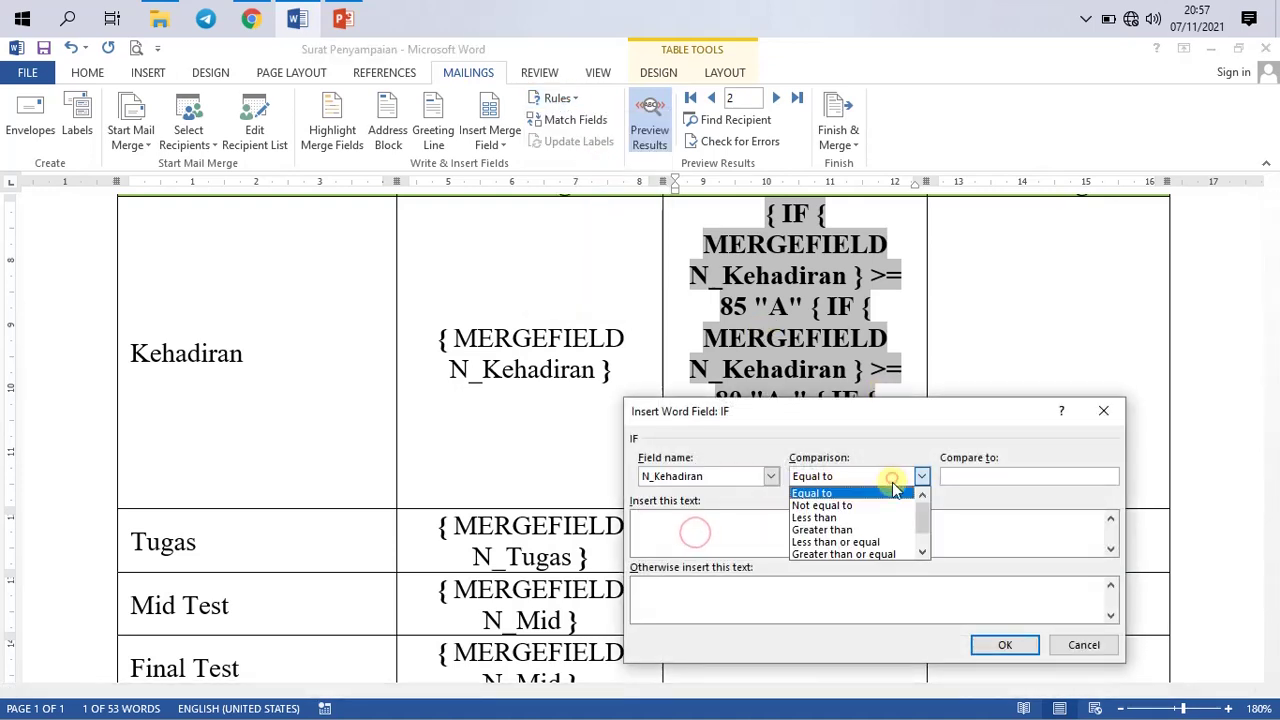
{"action": "left_click", "coordinate": [879, 556]}
{"action": "left_click", "coordinate": [992, 474]}
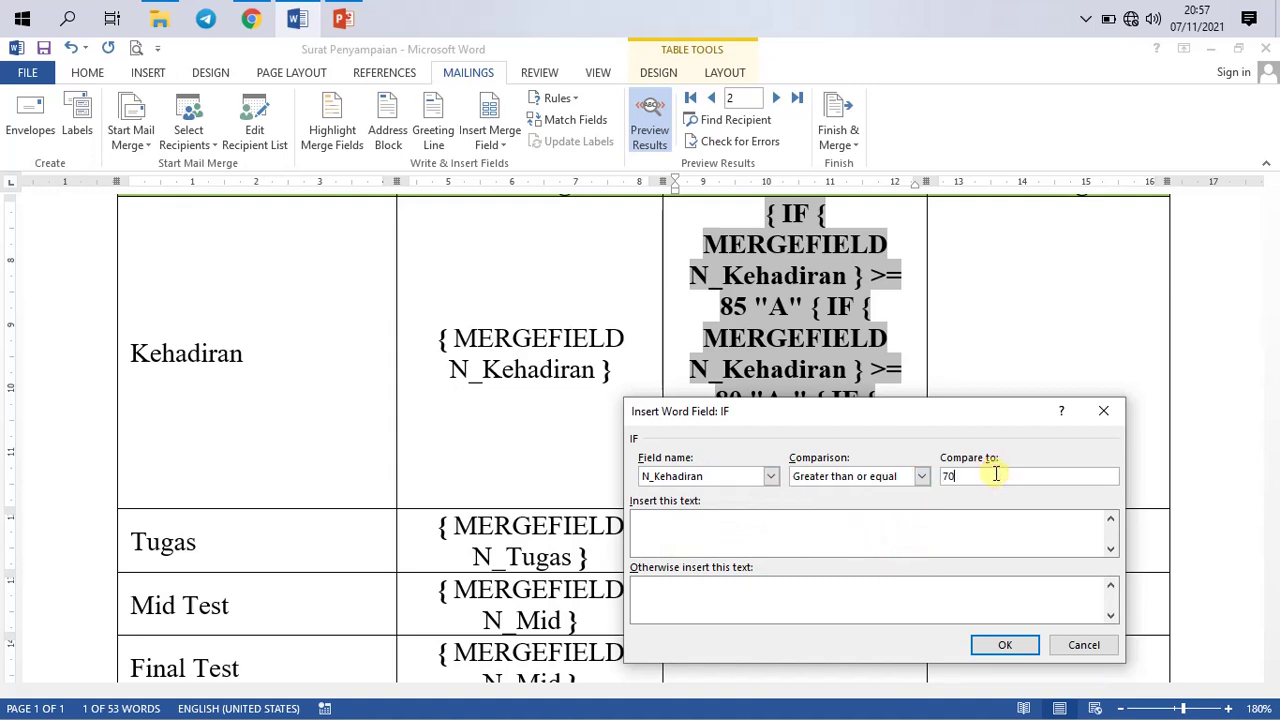
{"action": "left_click", "coordinate": [948, 537]}
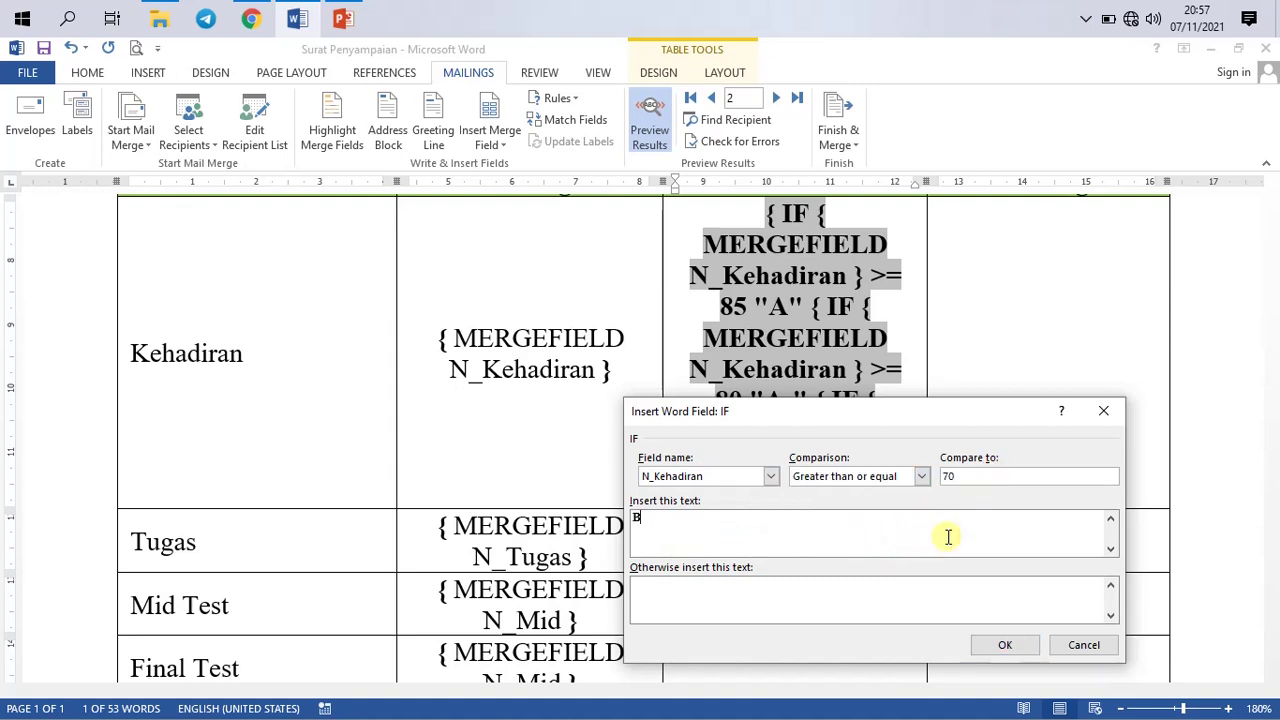
{"action": "left_click", "coordinate": [1004, 645]}
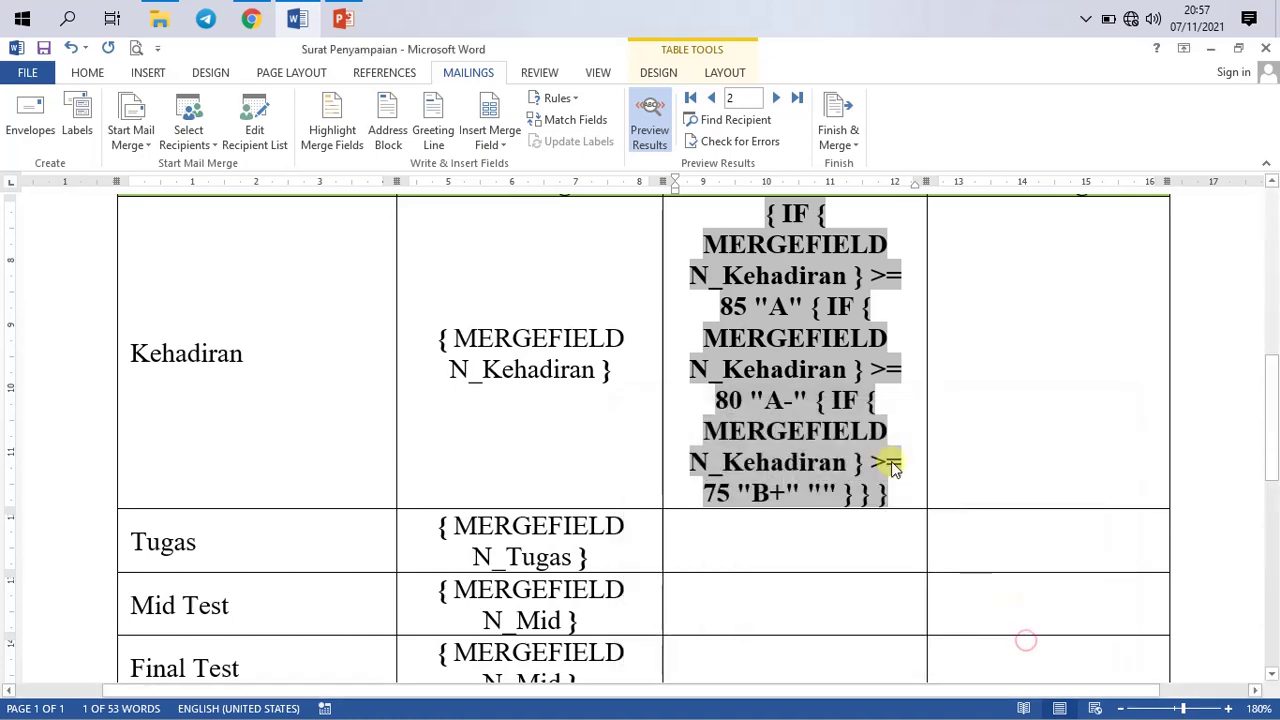
Step: Examine the nested B IF field that follows "B+" in the Kehadiran row's Nilai Huruf cell
{"action": "scroll", "coordinate": [857, 460], "scroll_direction": "down", "scroll_amount": 3}
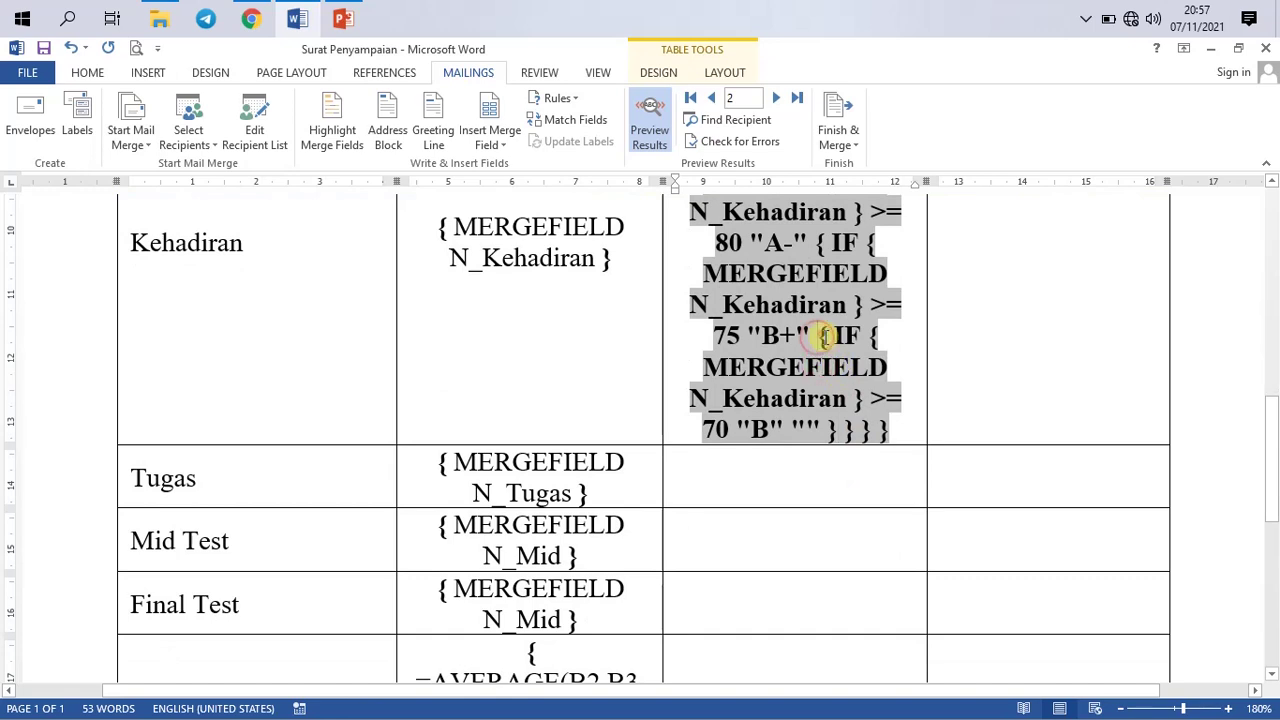
{"action": "left_click_drag", "start_coordinate": [820, 334], "coordinate": [845, 367]}
{"action": "key", "text": "ctrl+c"}
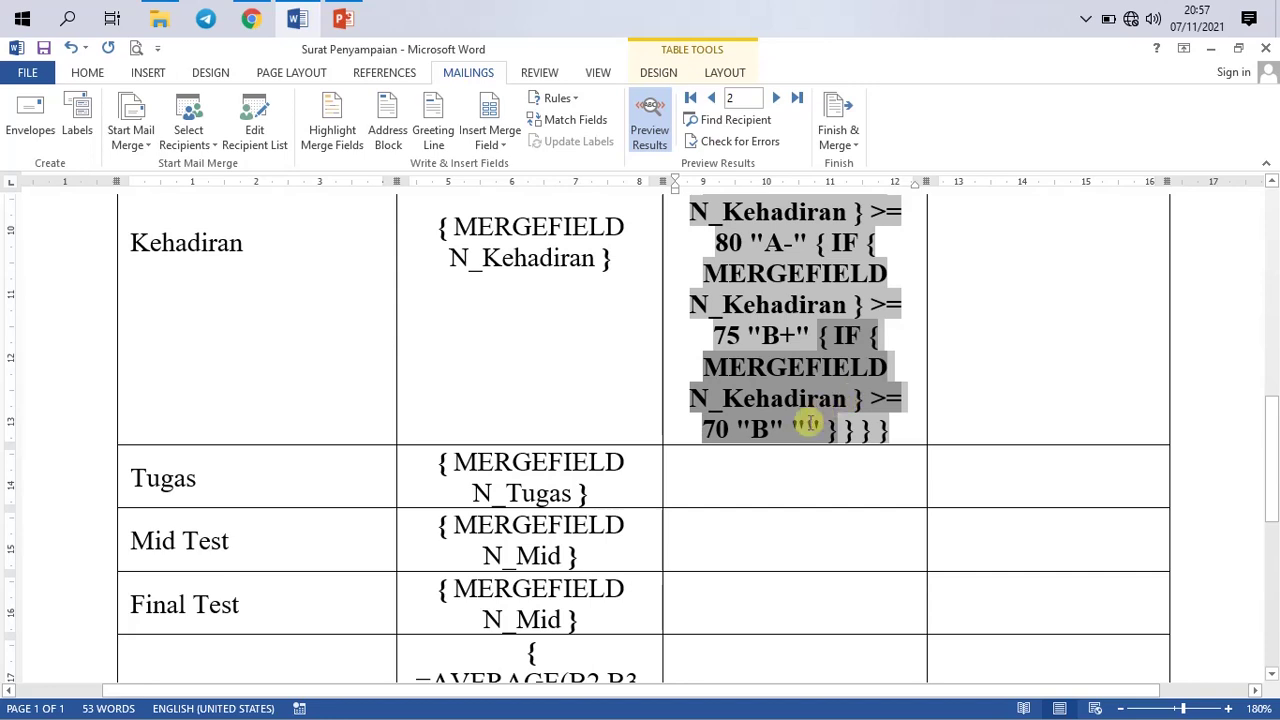
{"action": "mouse_move", "coordinate": [792, 424]}
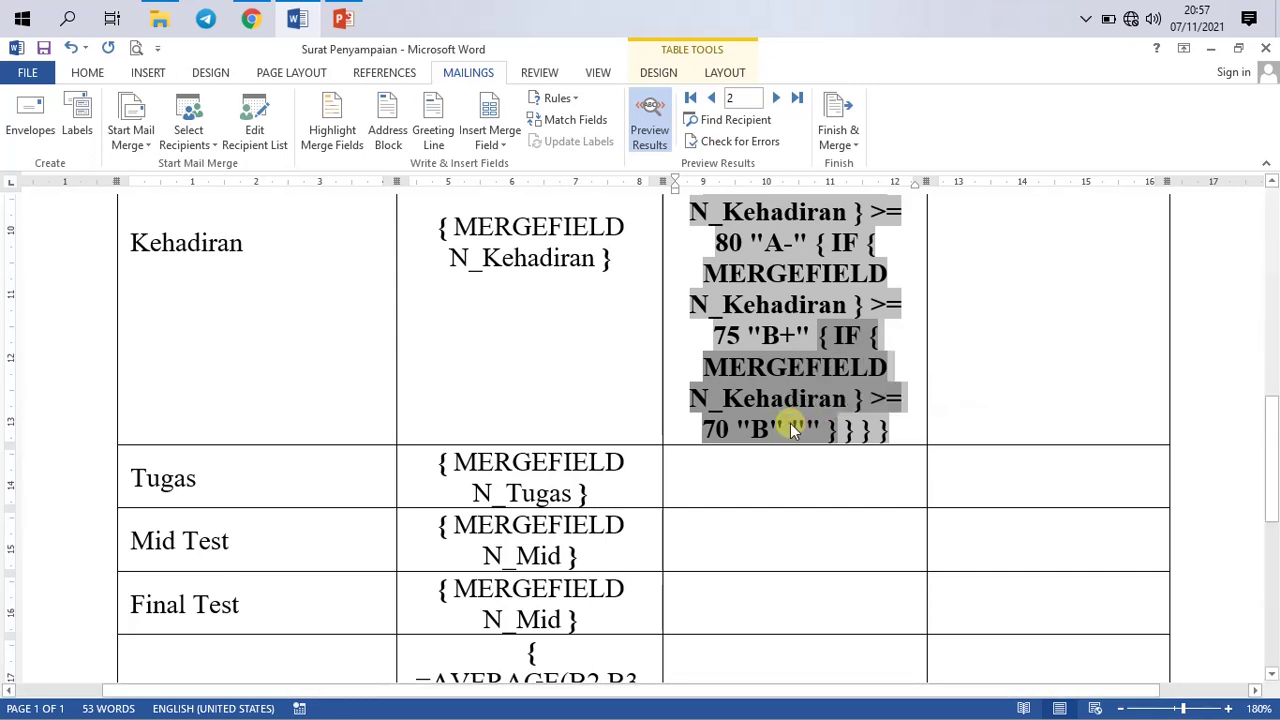
{"action": "left_click", "coordinate": [791, 430]}
{"action": "left_click_drag", "start_coordinate": [791, 429], "coordinate": [826, 336]}
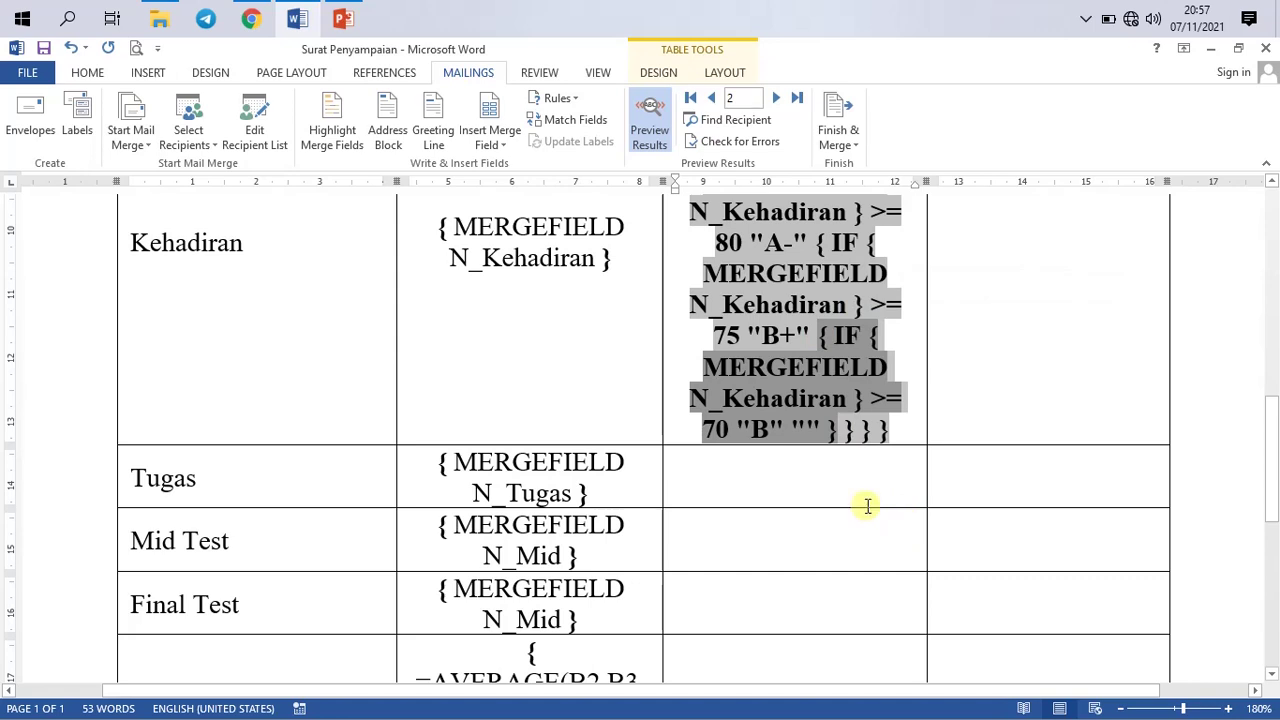
{"action": "left_click", "coordinate": [830, 430]}
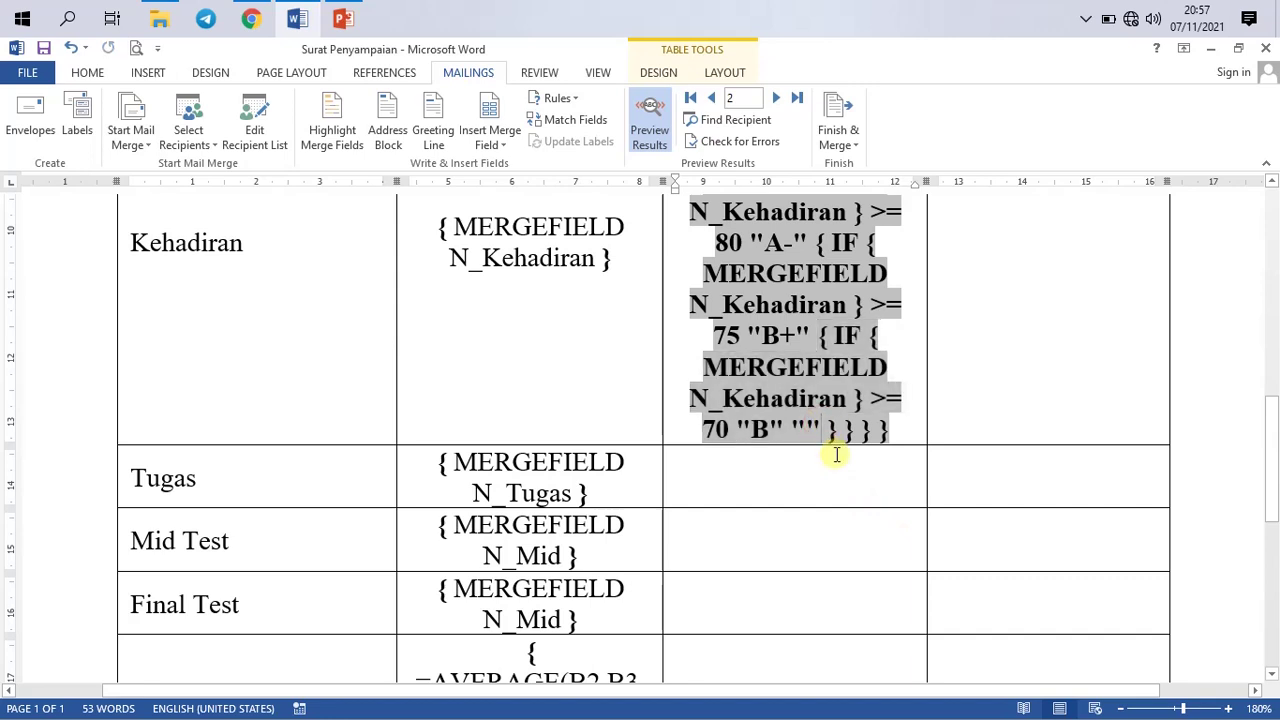
Step: Replace the empty quotes after "B" with a pasted copy of the IF field, edited to insert B- when N_Kehadiran is >= 65
{"action": "key", "text": "BackSpace"}
{"action": "key", "text": "BackSpace"}
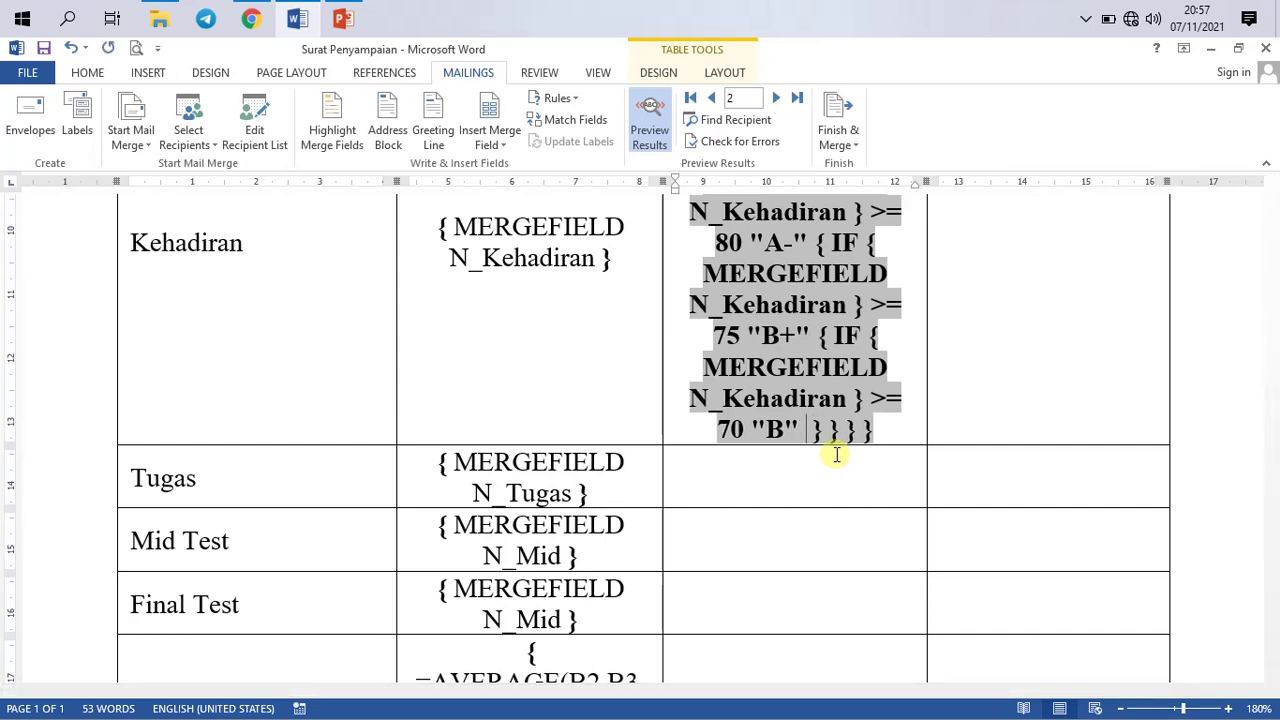
{"action": "key", "text": "ctrl+v"}
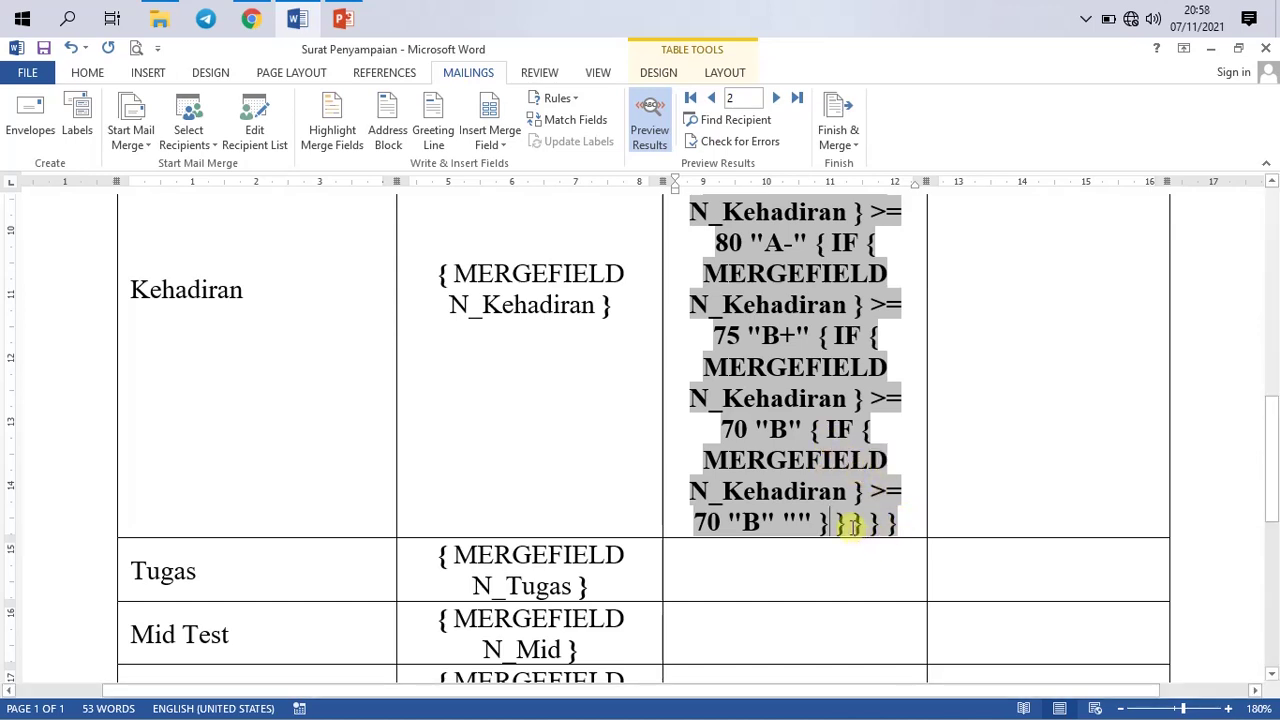
{"action": "double_click", "coordinate": [803, 519]}
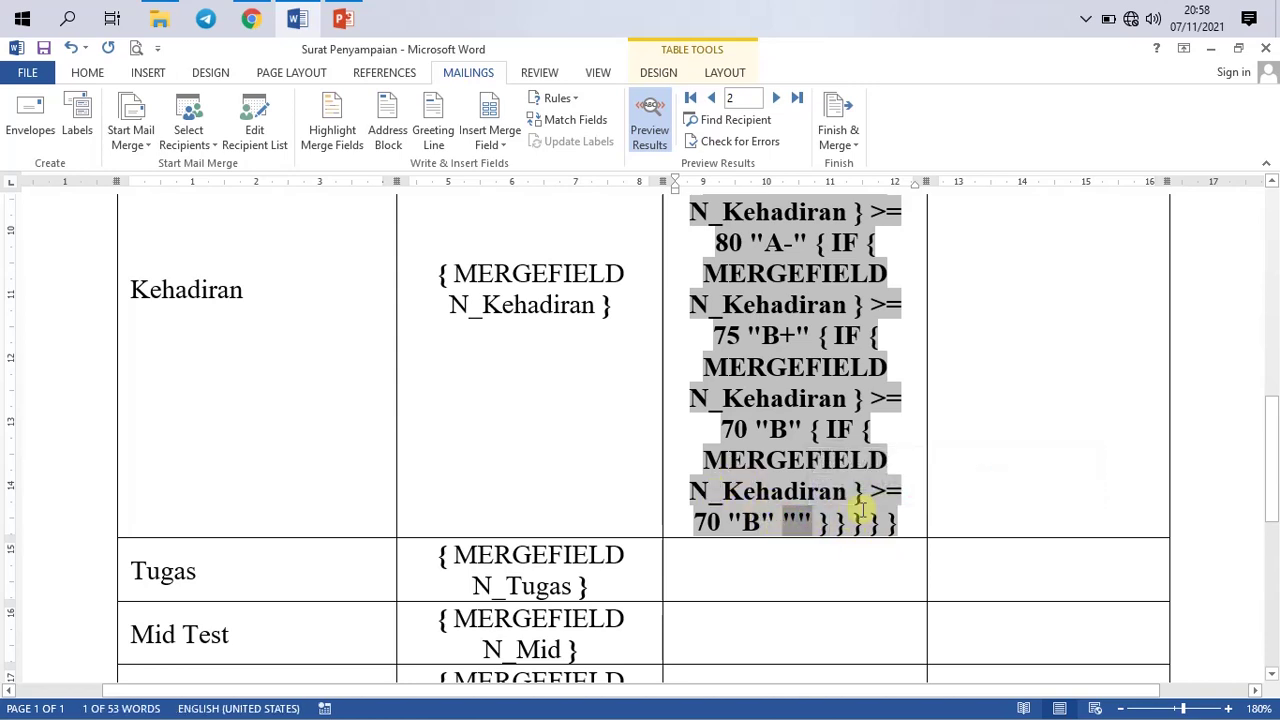
{"action": "left_click", "coordinate": [719, 521]}
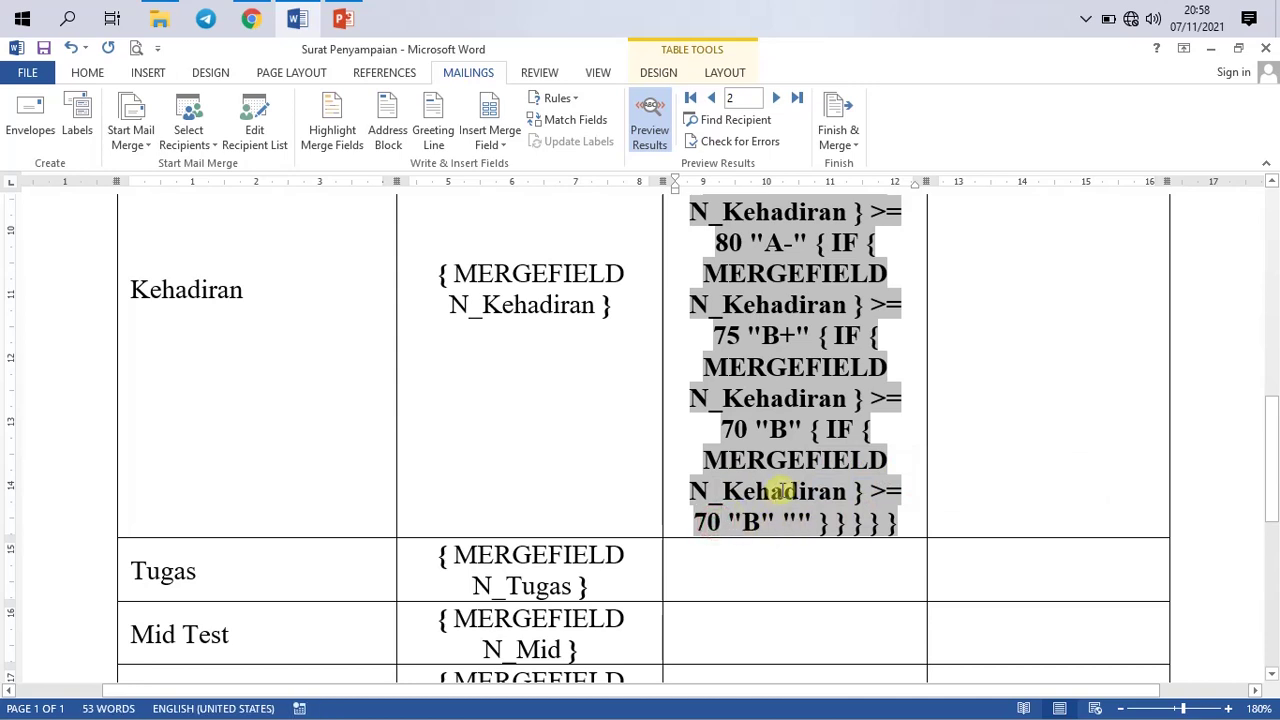
{"action": "key", "text": "BackSpace"}
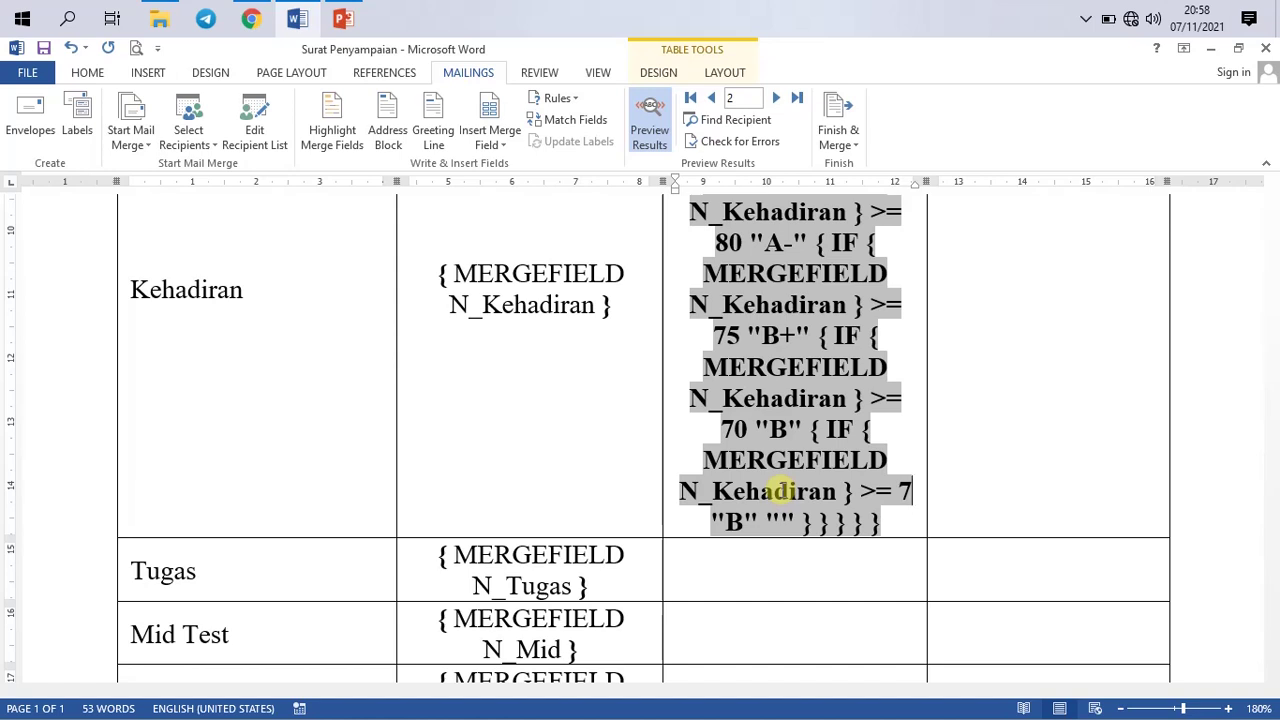
{"action": "key", "text": "BackSpace"}
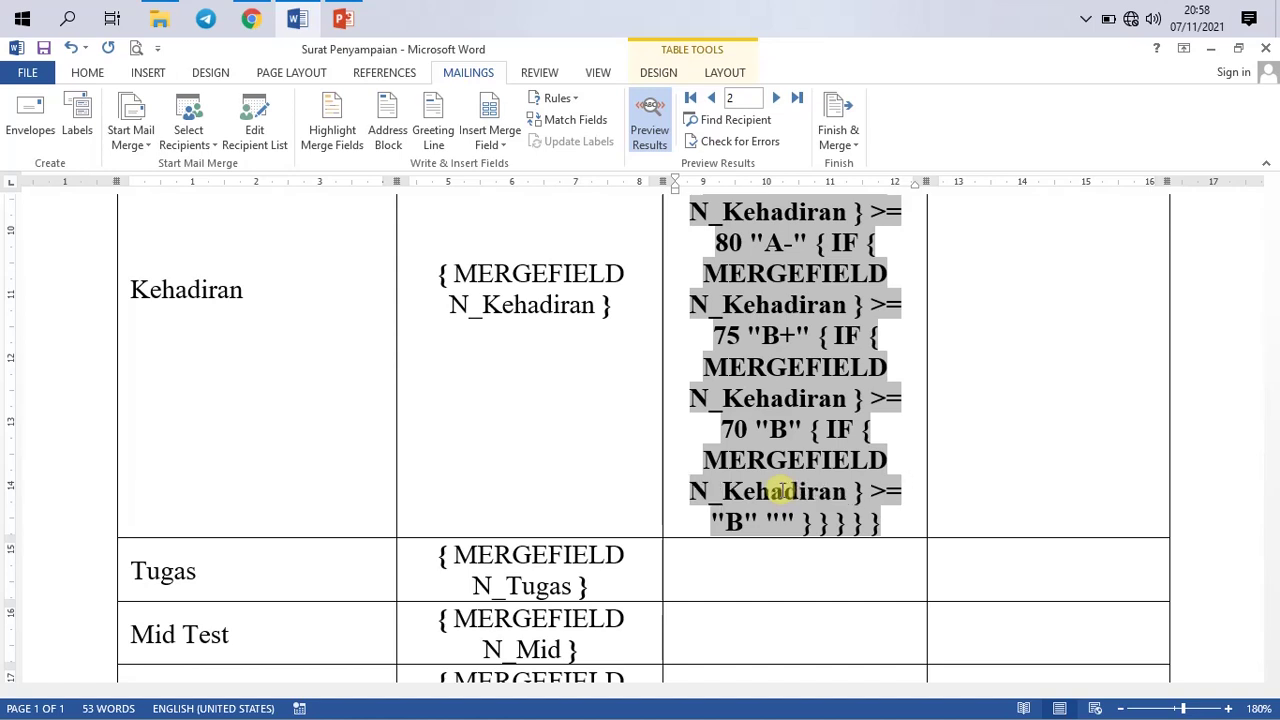
{"action": "type", "text": "60"}
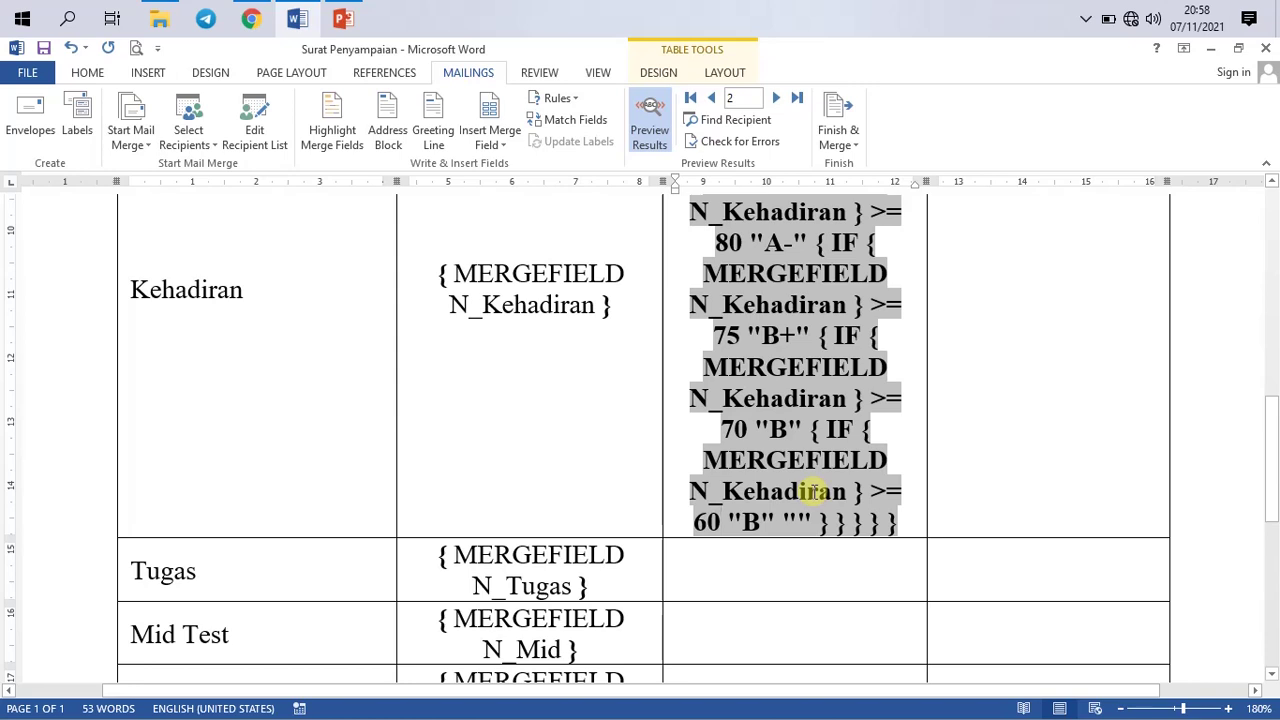
{"action": "key", "text": "BackSpace"}
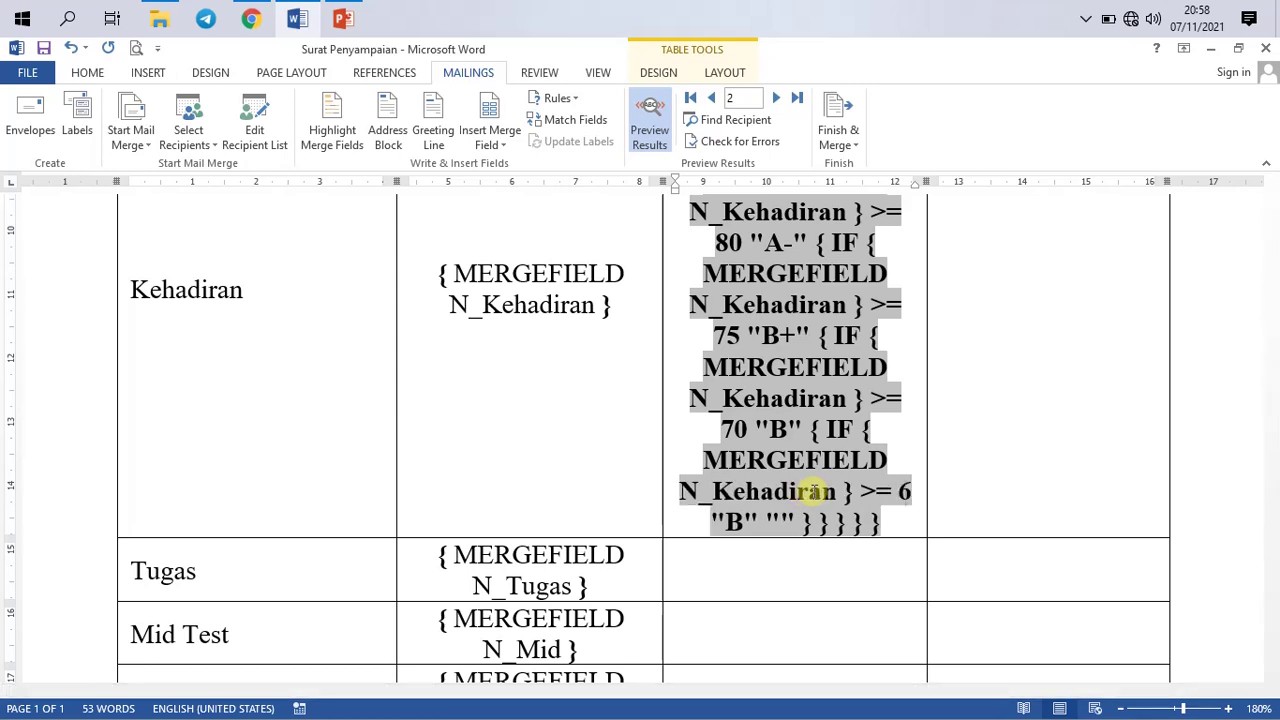
{"action": "type", "text": "5 \"B\" \"\" } } } } }"}
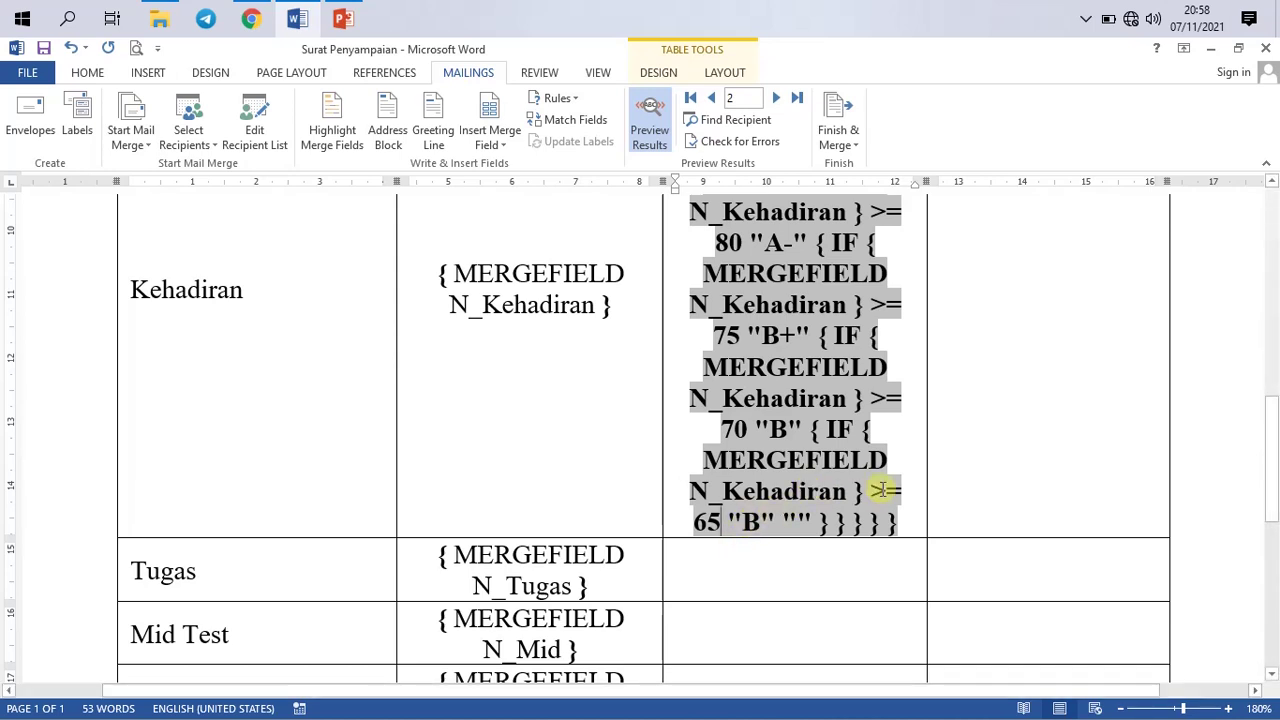
{"action": "left_click_drag", "start_coordinate": [772, 521], "coordinate": [742, 521]}
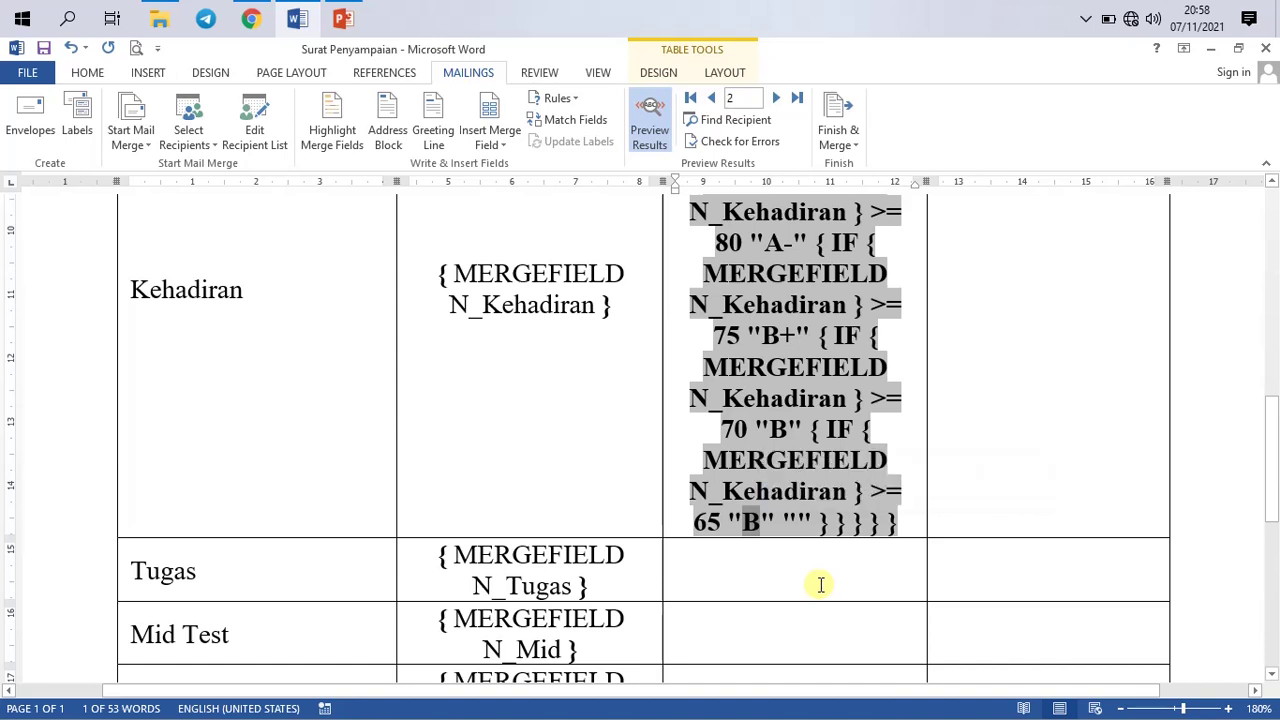
{"action": "type", "text": "B-"}
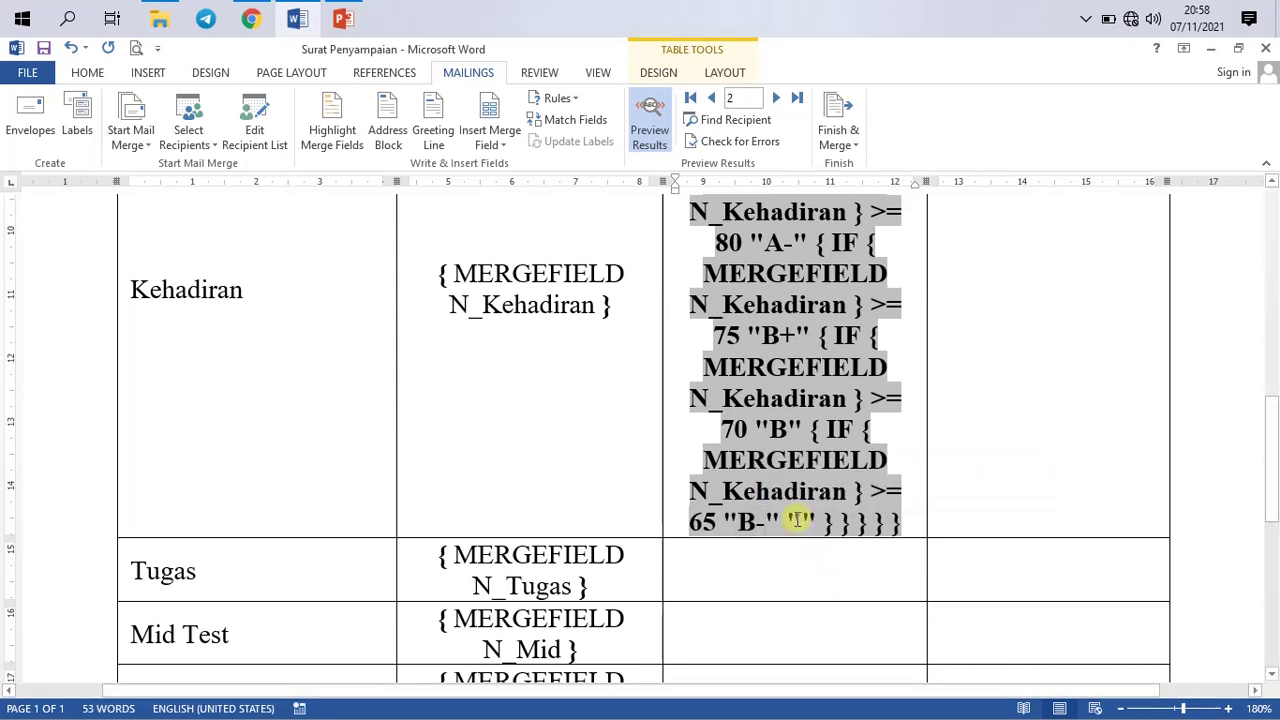
Step: Replace the empty quotes after "B-" with a pasted copy of the IF field, edited to insert C+ when N_Kehadiran is >= 60
{"action": "left_click_drag", "start_coordinate": [790, 517], "coordinate": [820, 524]}
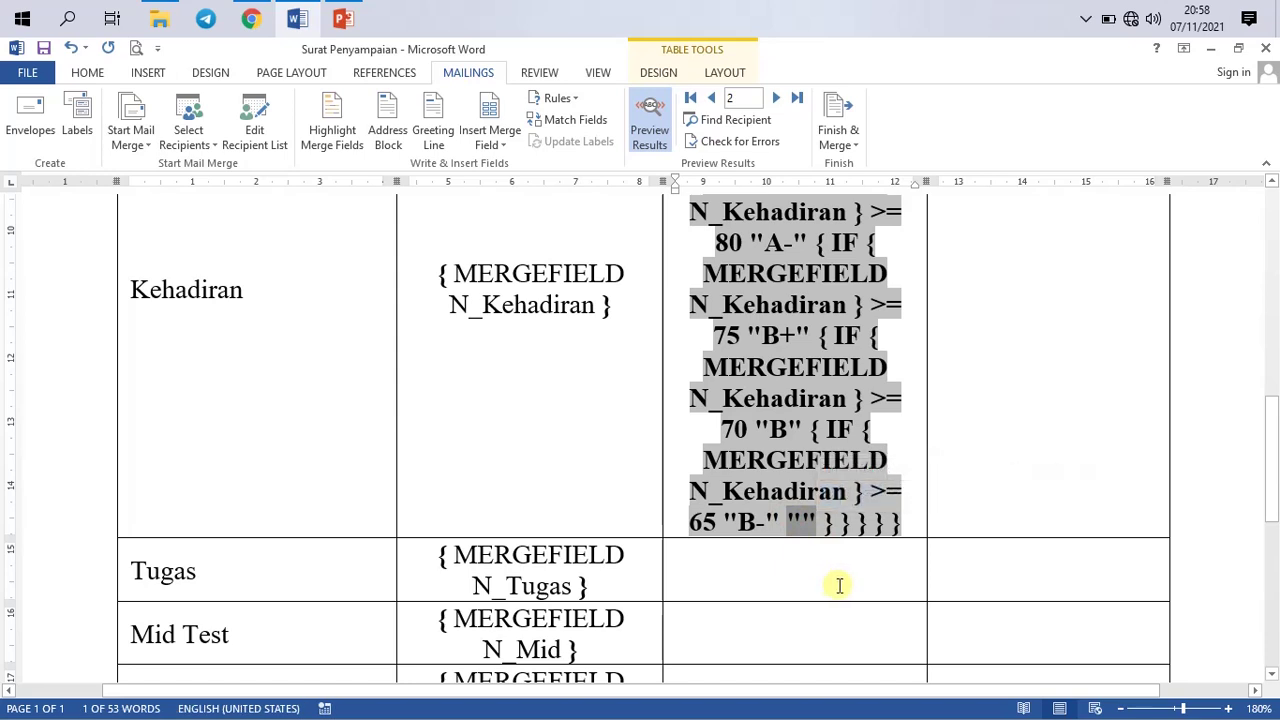
{"action": "key", "text": "ctrl+v"}
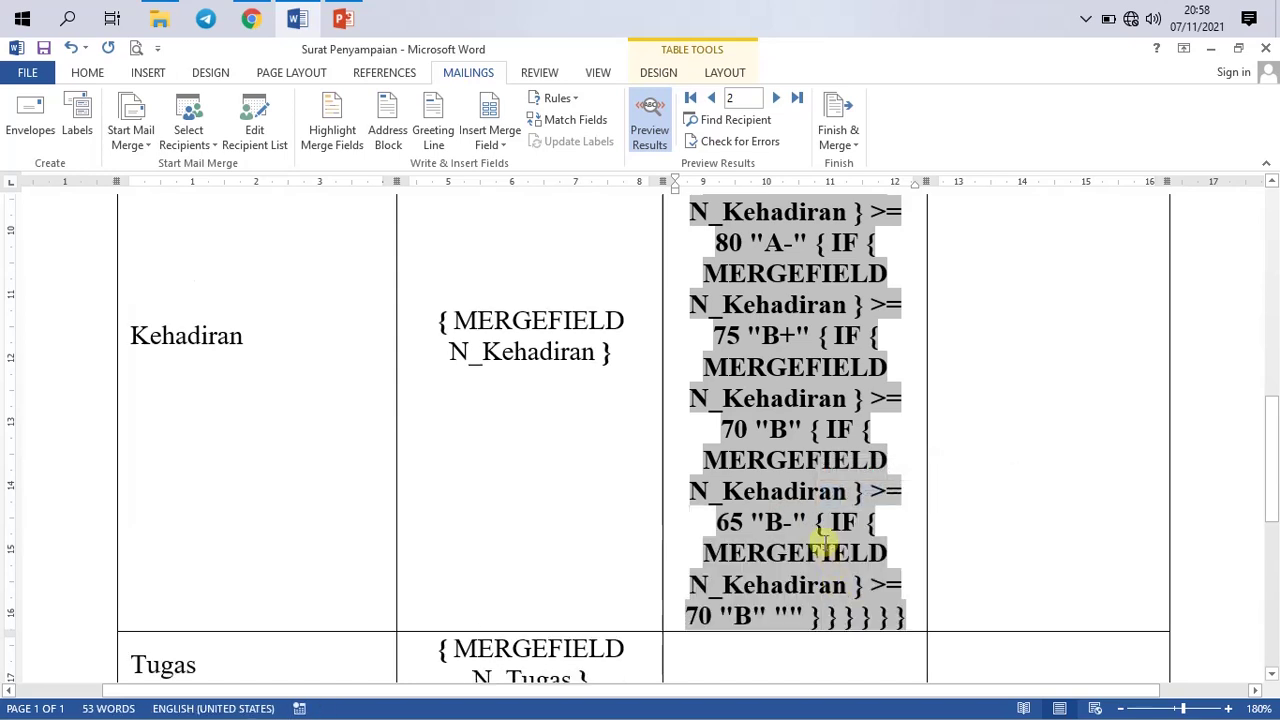
{"action": "scroll", "coordinate": [825, 540], "scroll_direction": "down", "scroll_amount": 5}
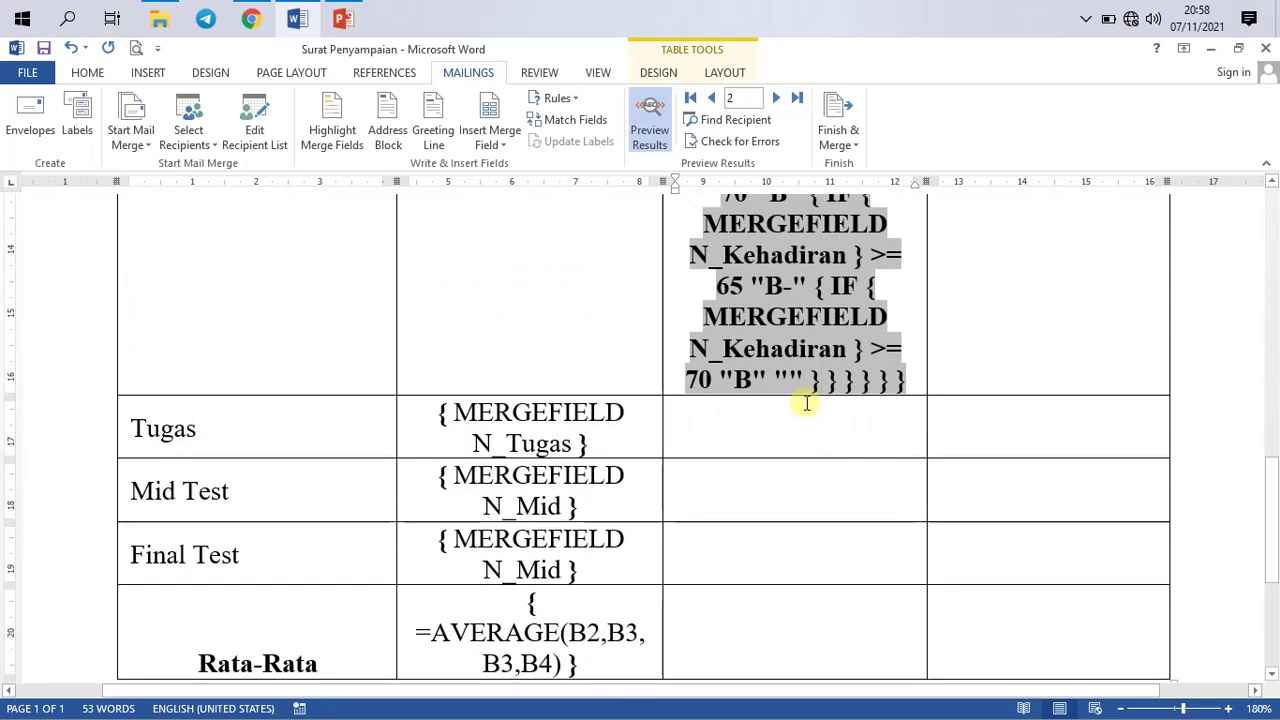
{"action": "scroll", "coordinate": [815, 410], "scroll_direction": "up", "scroll_amount": 1}
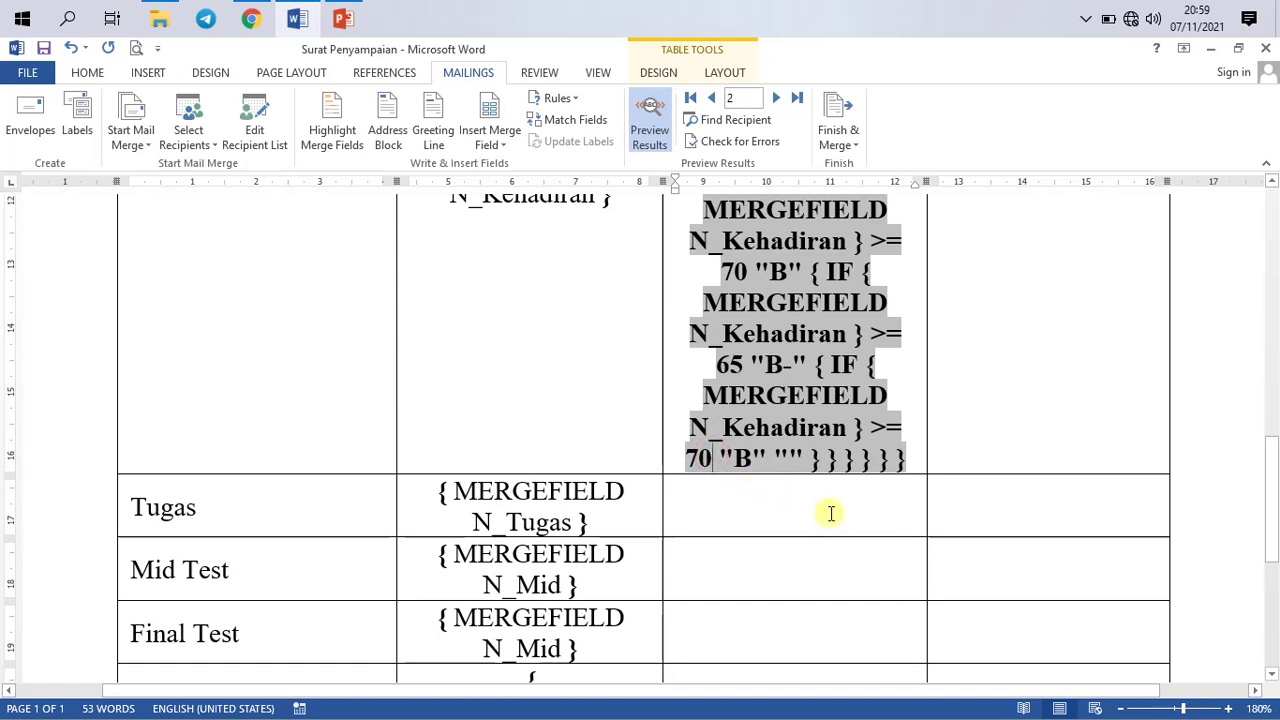
{"action": "key", "text": "BackSpace"}
{"action": "key", "text": "BackSpace"}
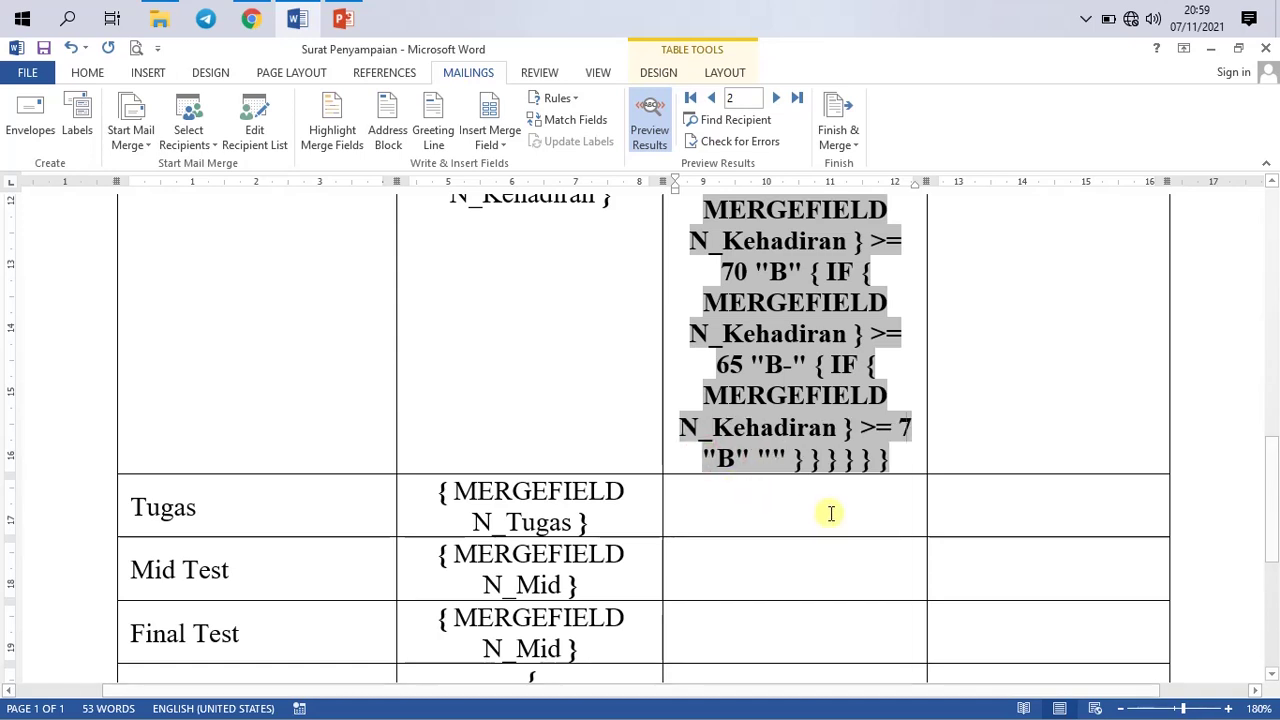
{"action": "type", "text": "50"}
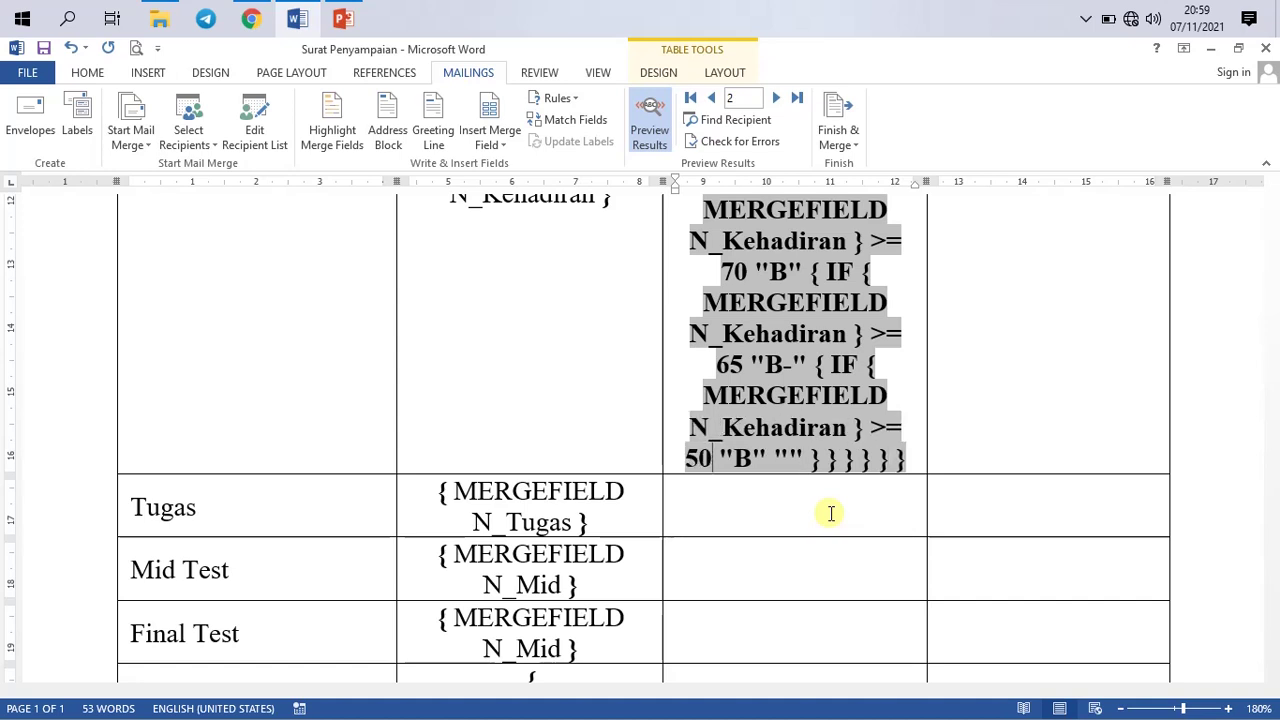
{"action": "key", "text": "BackSpace"}
{"action": "key", "text": "BackSpace"}
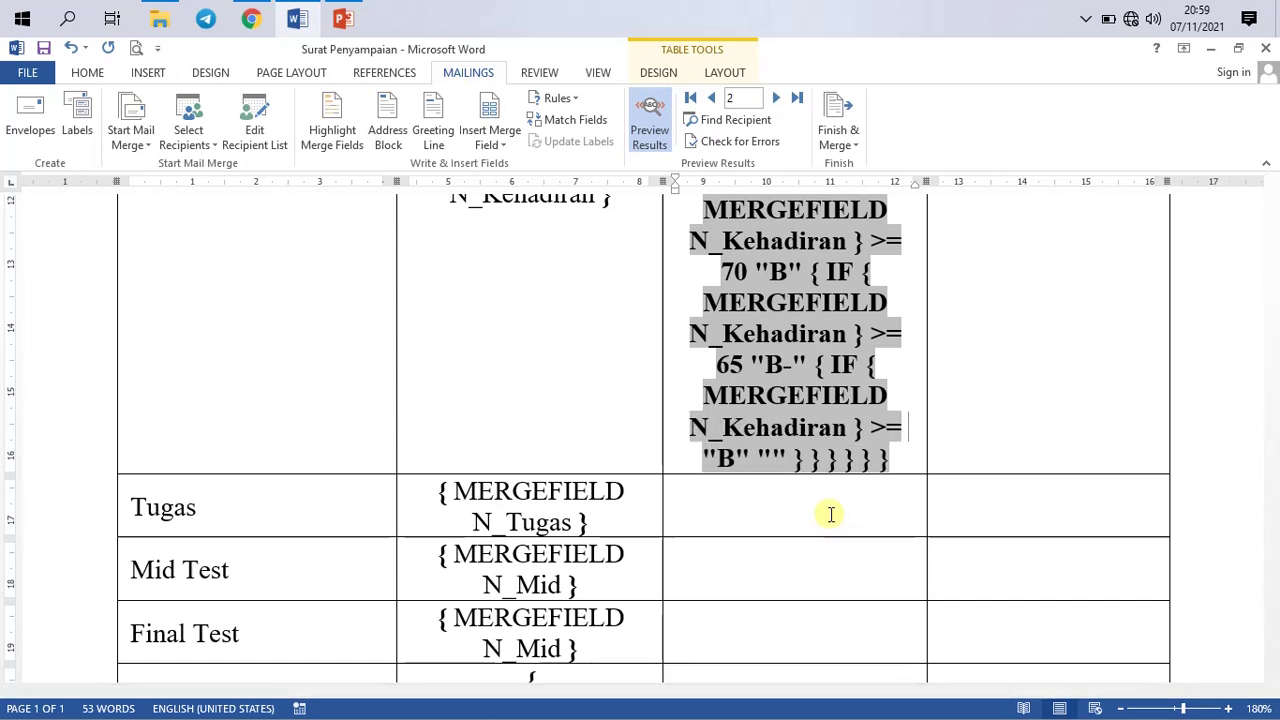
{"action": "type", "text": "60"}
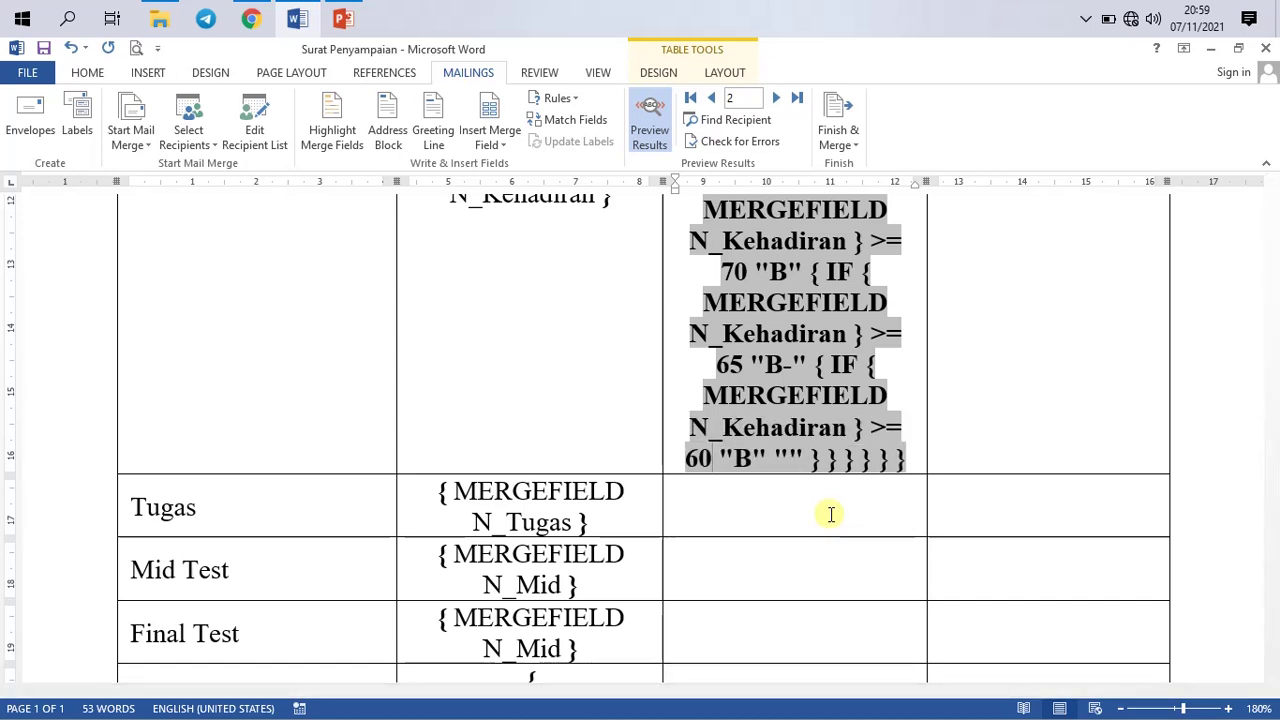
{"action": "double_click", "coordinate": [743, 458]}
{"action": "type", "text": "C+"}
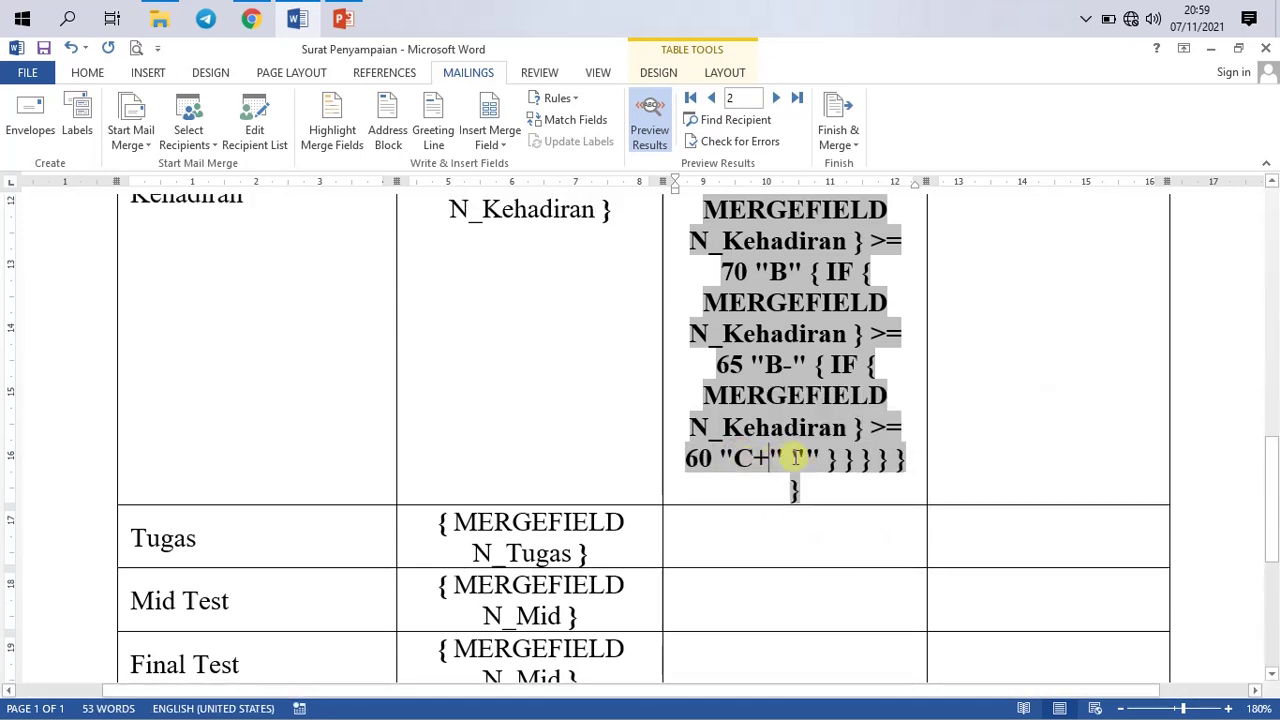
Step: Replace the empty quotes after "C+" with a pasted copy of the IF field, edited to insert C when N_Kehadiran is >= 55
{"action": "double_click", "coordinate": [795, 457]}
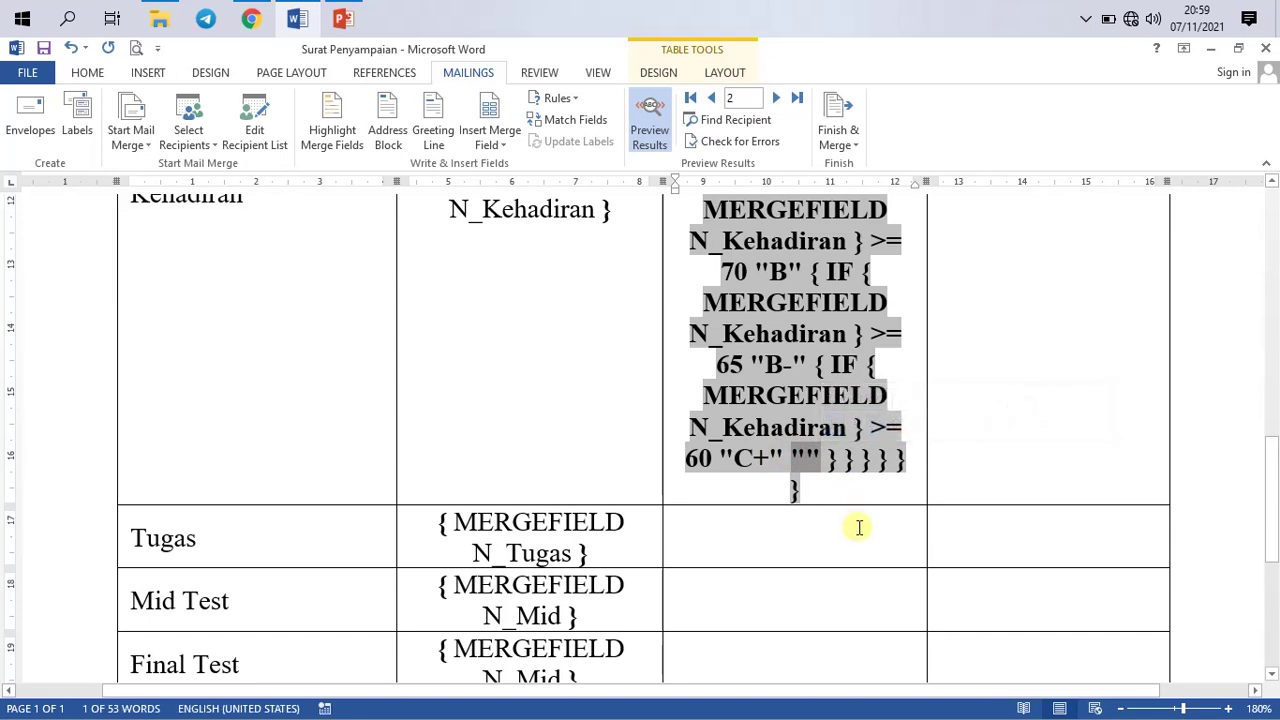
{"action": "key", "text": "ctrl+v"}
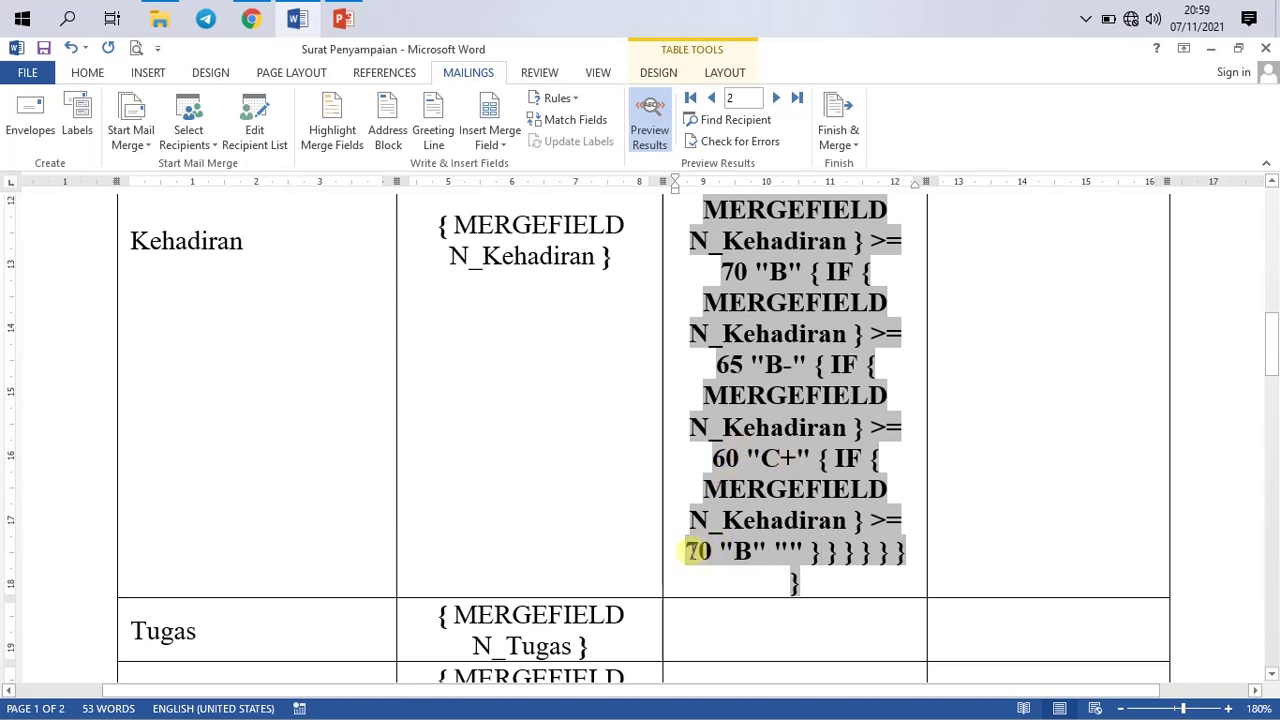
{"action": "double_click", "coordinate": [694, 551]}
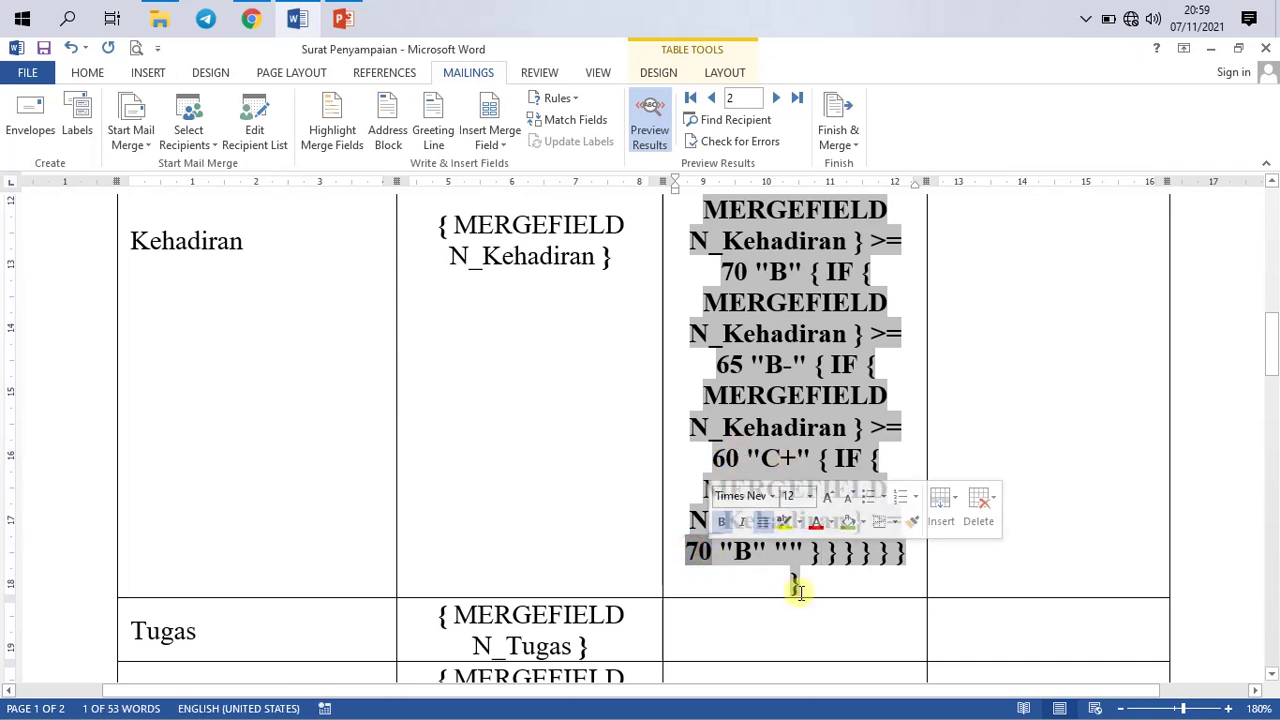
{"action": "type", "text": "55"}
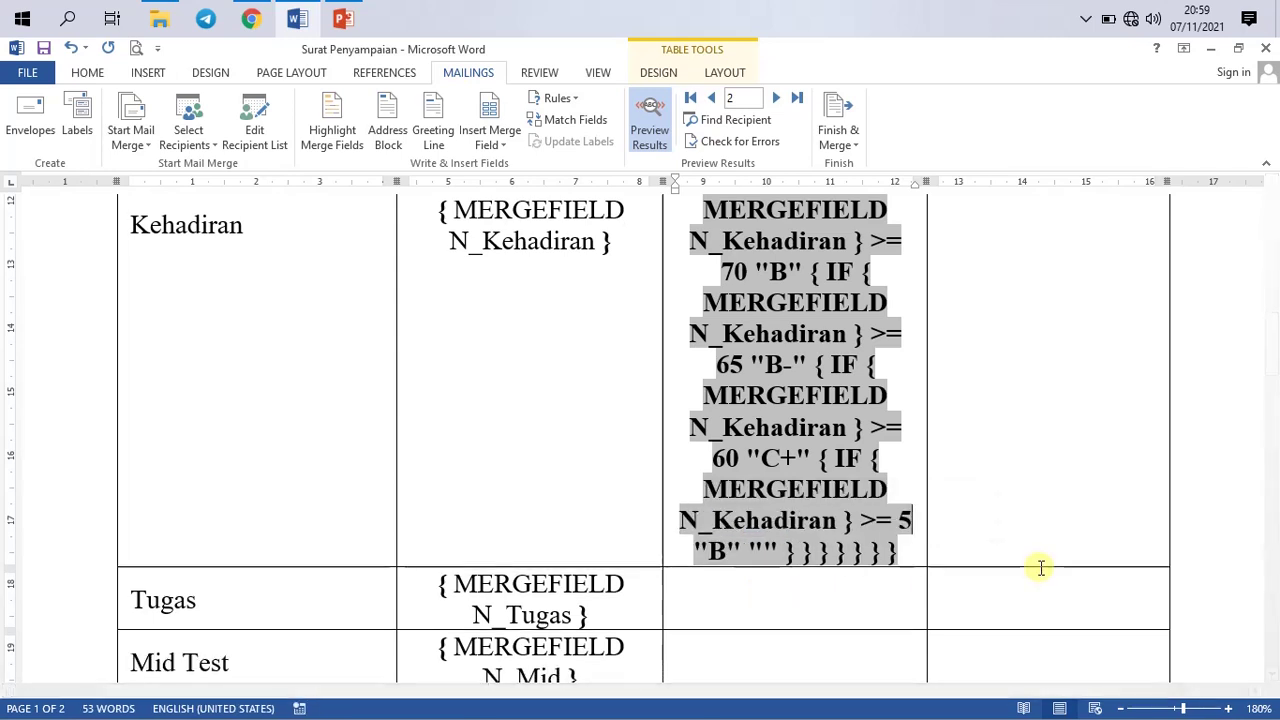
{"action": "double_click", "coordinate": [740, 552]}
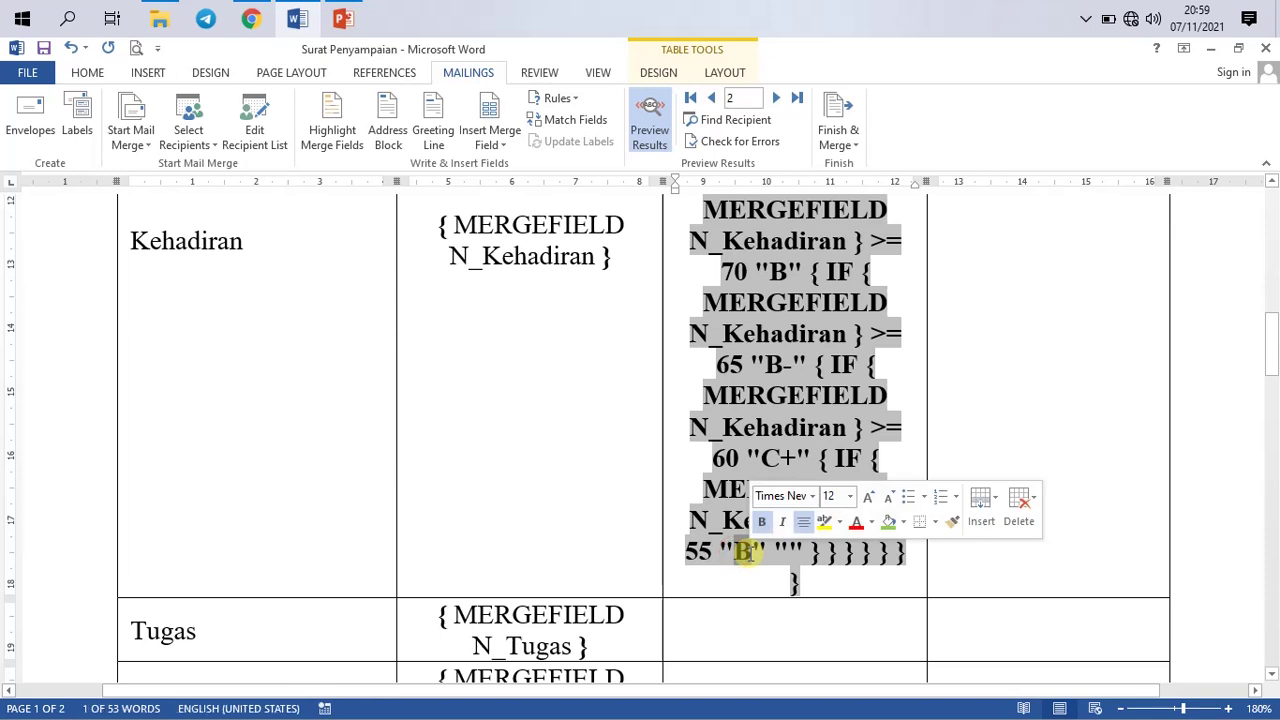
{"action": "type", "text": "C"}
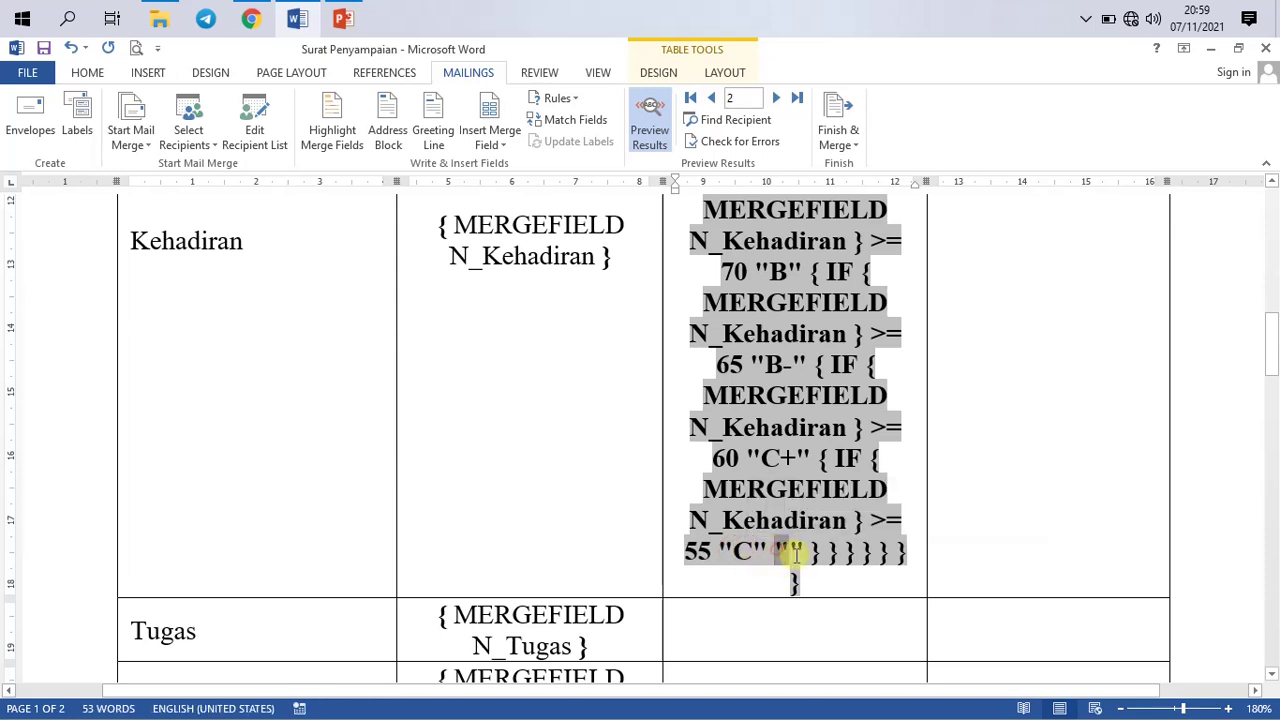
Step: Replace the empty quotes after "C" with a pasted copy of the IF field, edited to insert D when N_Kehadiran is >= 50
{"action": "left_click", "coordinate": [785, 552]}
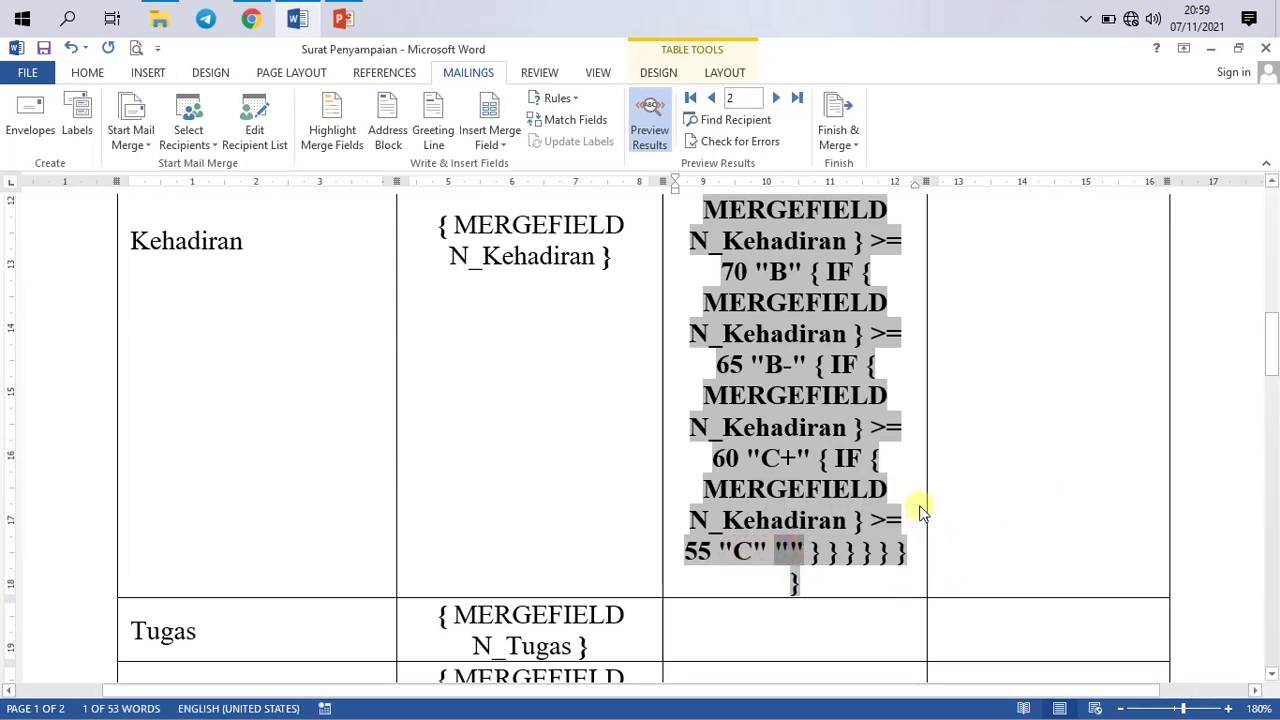
{"action": "type", "text": "{ IF { MERGEFIELD N_Kehadiran } >= 70 \"B\" \"\" }"}
{"action": "scroll", "coordinate": [855, 490], "scroll_direction": "down", "scroll_amount": 4}
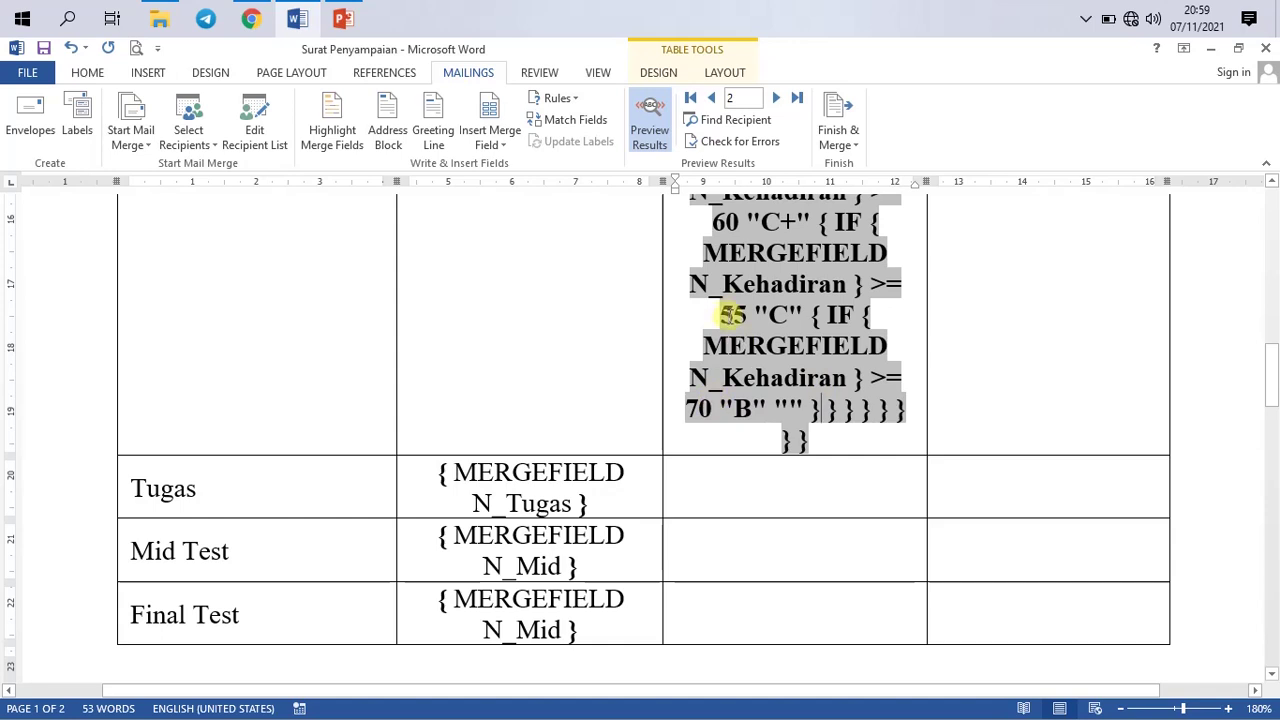
{"action": "double_click", "coordinate": [692, 408]}
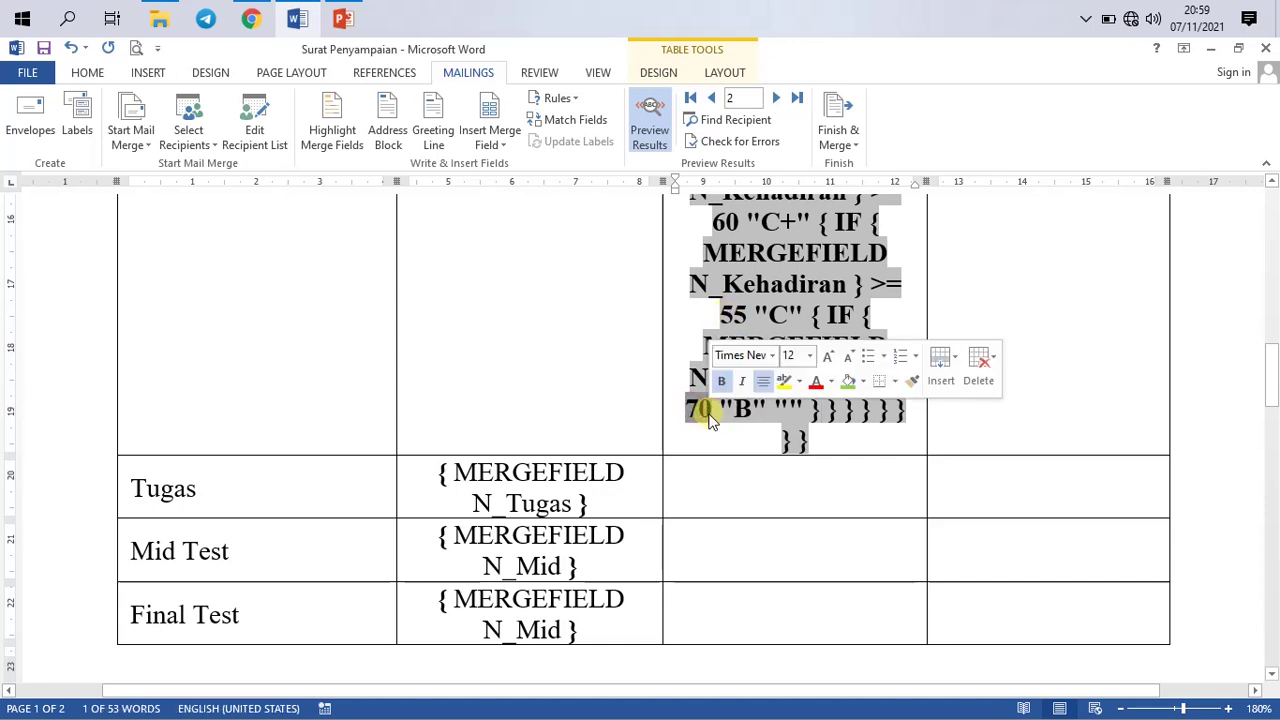
{"action": "type", "text": "50"}
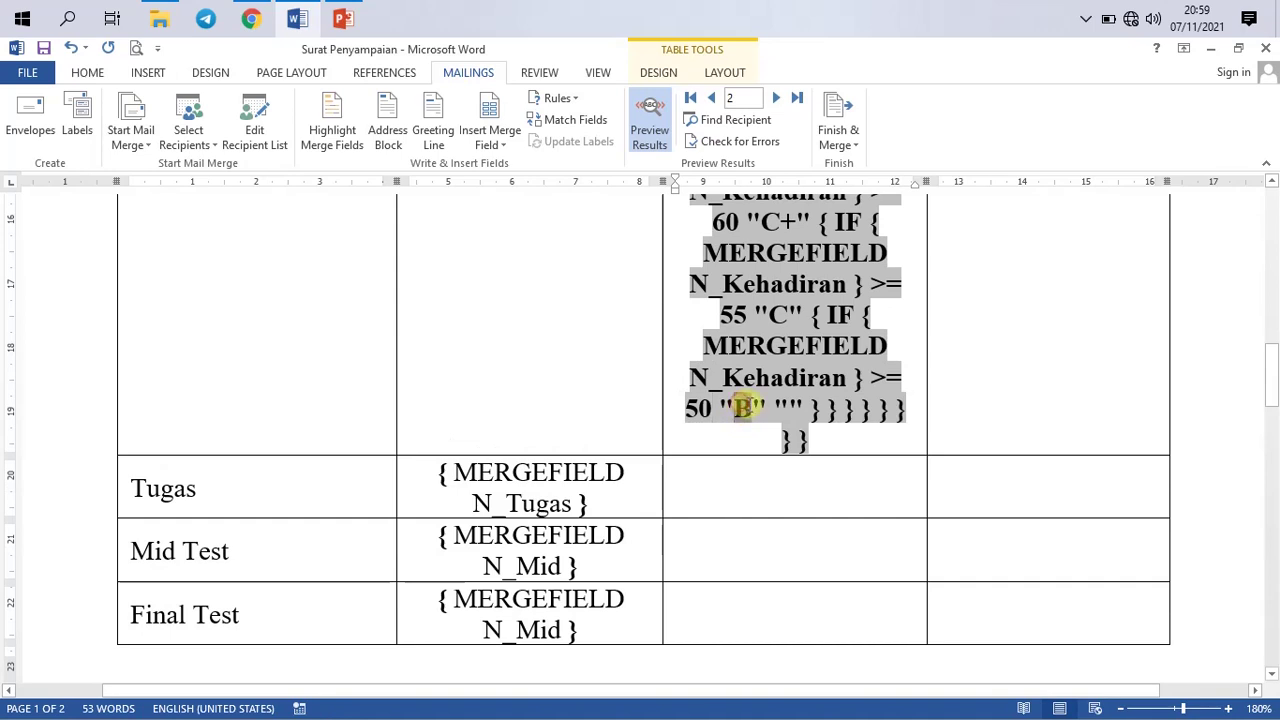
{"action": "double_click", "coordinate": [738, 408]}
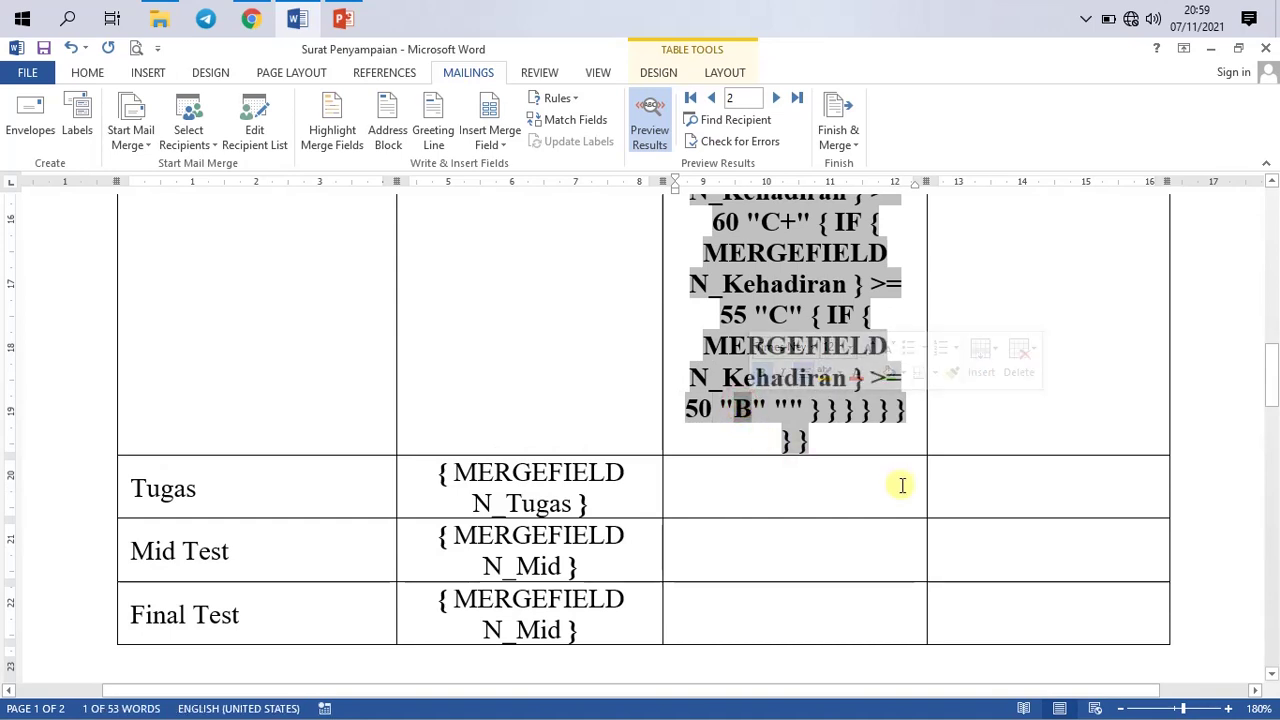
{"action": "type", "text": "D"}
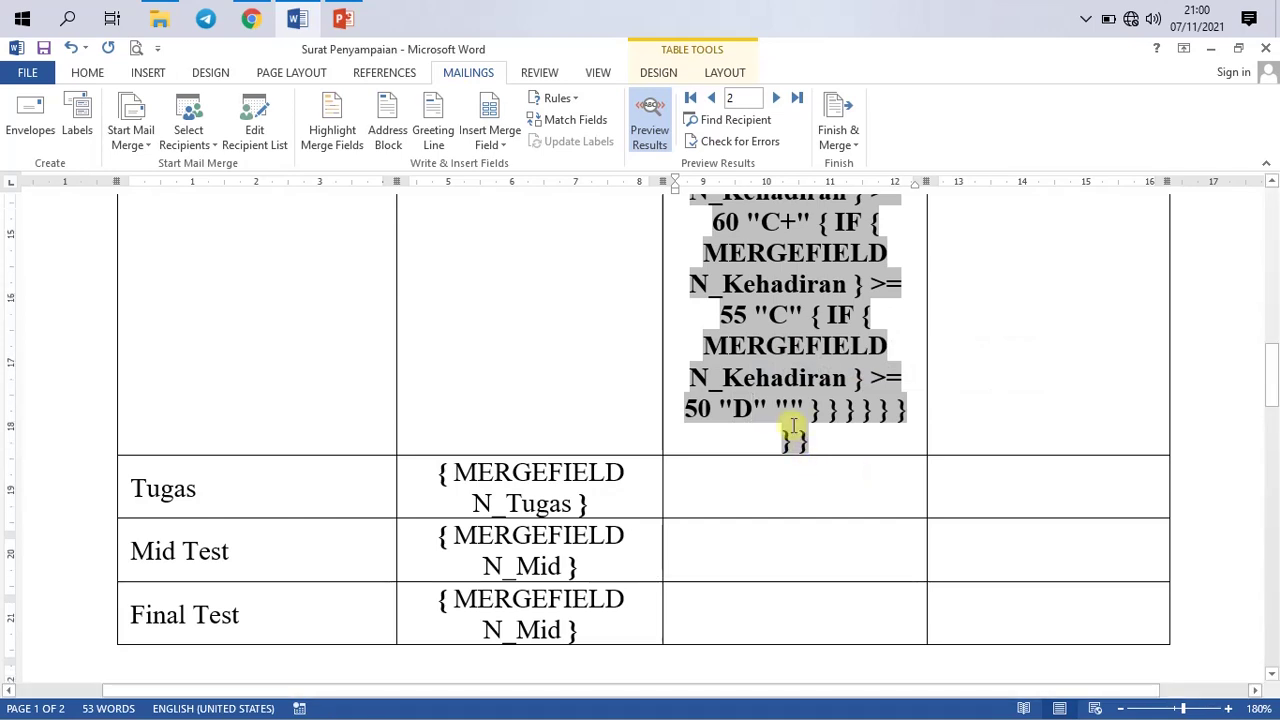
Step: Replace the empty quotes after "D" in the nested field with a new If...Then...Else rule based on N_Kehadiran
{"action": "scroll", "coordinate": [793, 427], "scroll_direction": "up", "scroll_amount": 3}
{"action": "scroll", "coordinate": [790, 410], "scroll_direction": "up", "scroll_amount": 3}
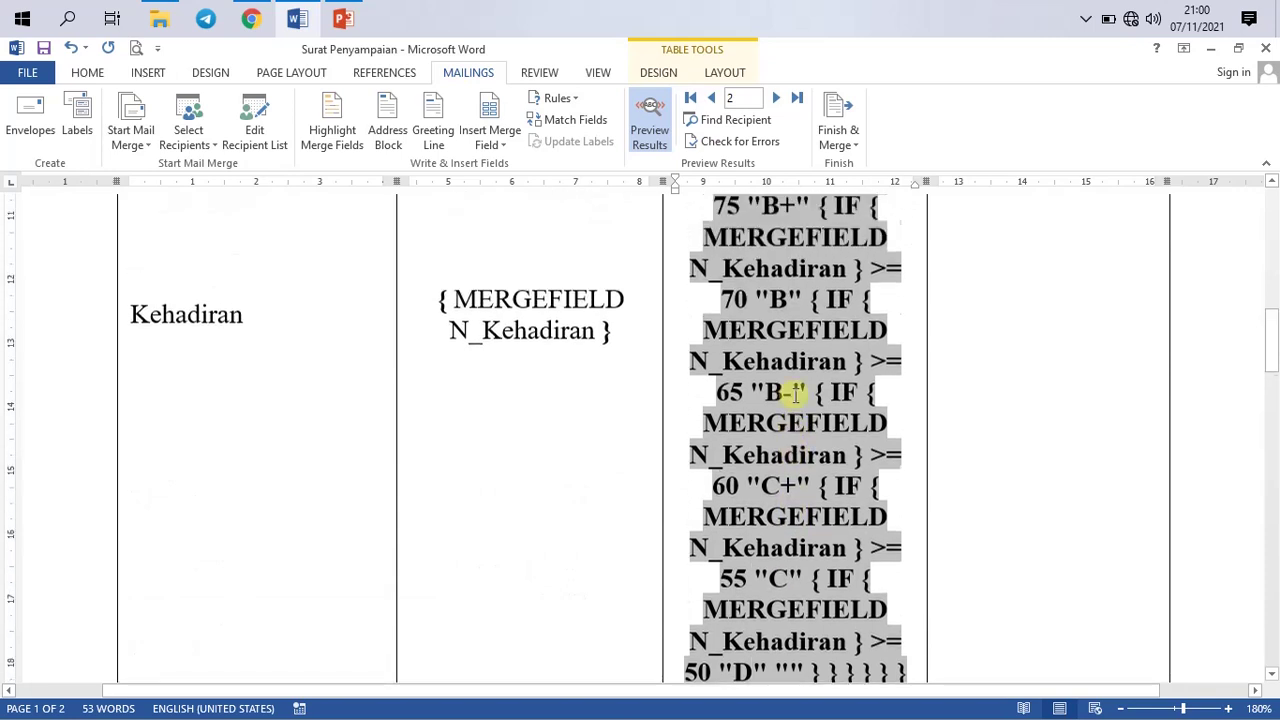
{"action": "scroll", "coordinate": [785, 352], "scroll_direction": "down", "scroll_amount": 6}
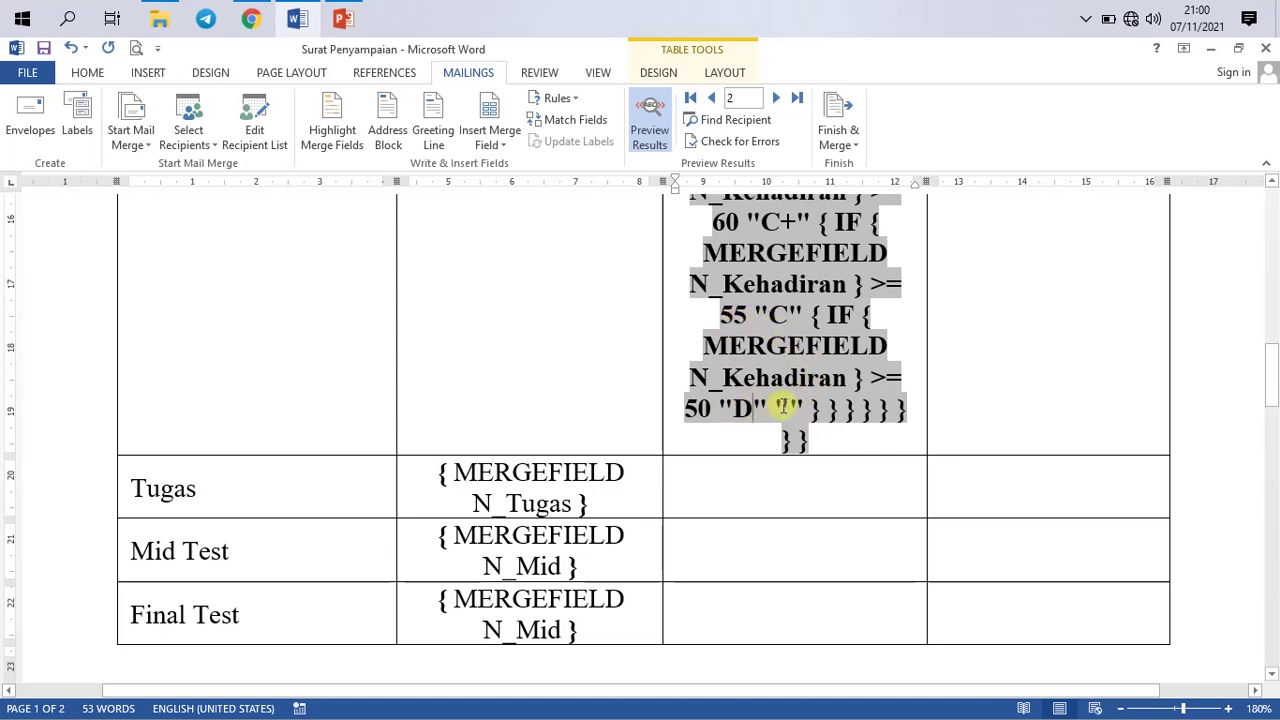
{"action": "left_click_drag", "start_coordinate": [778, 408], "coordinate": [804, 408]}
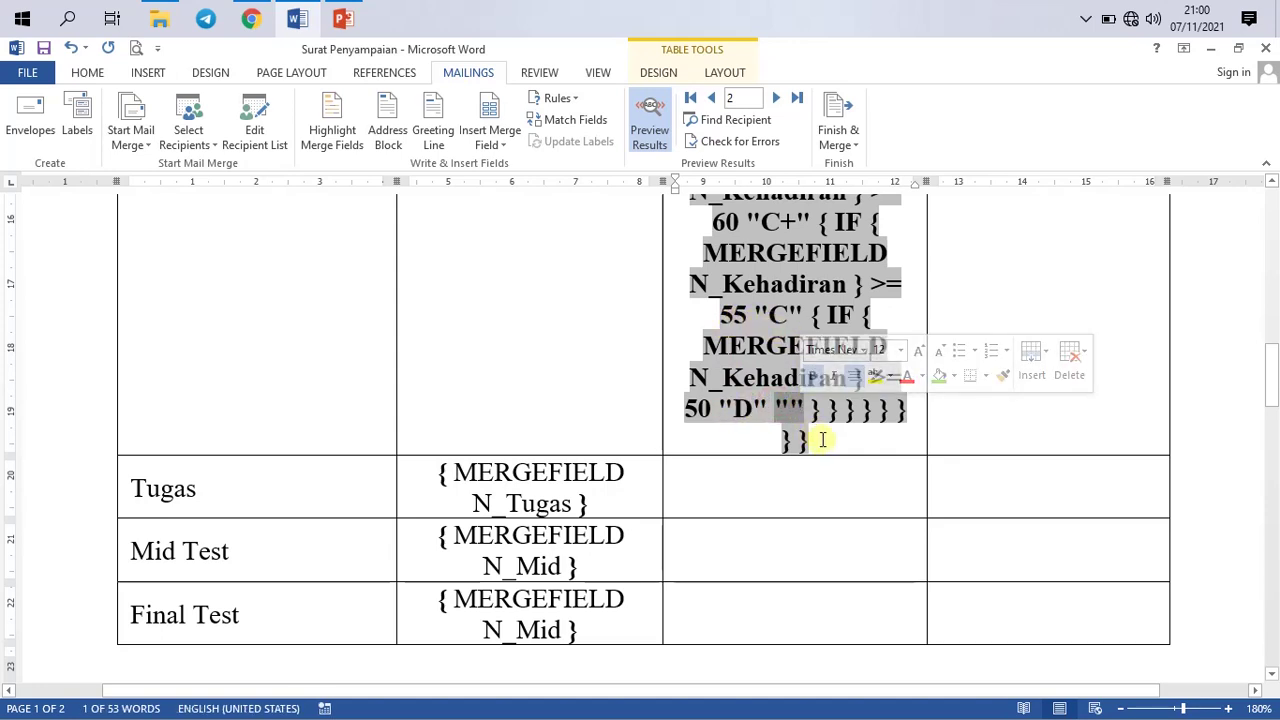
{"action": "left_click", "coordinate": [792, 407]}
{"action": "double_click", "coordinate": [790, 407]}
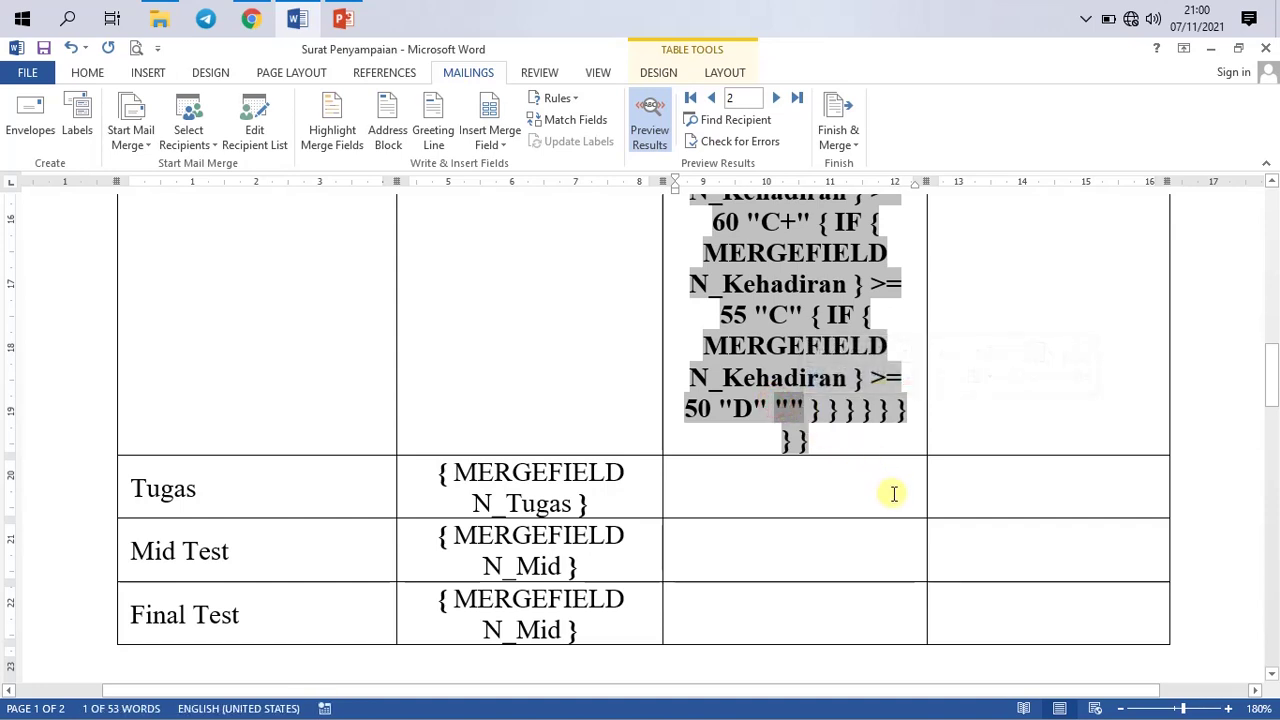
{"action": "double_click", "coordinate": [886, 378]}
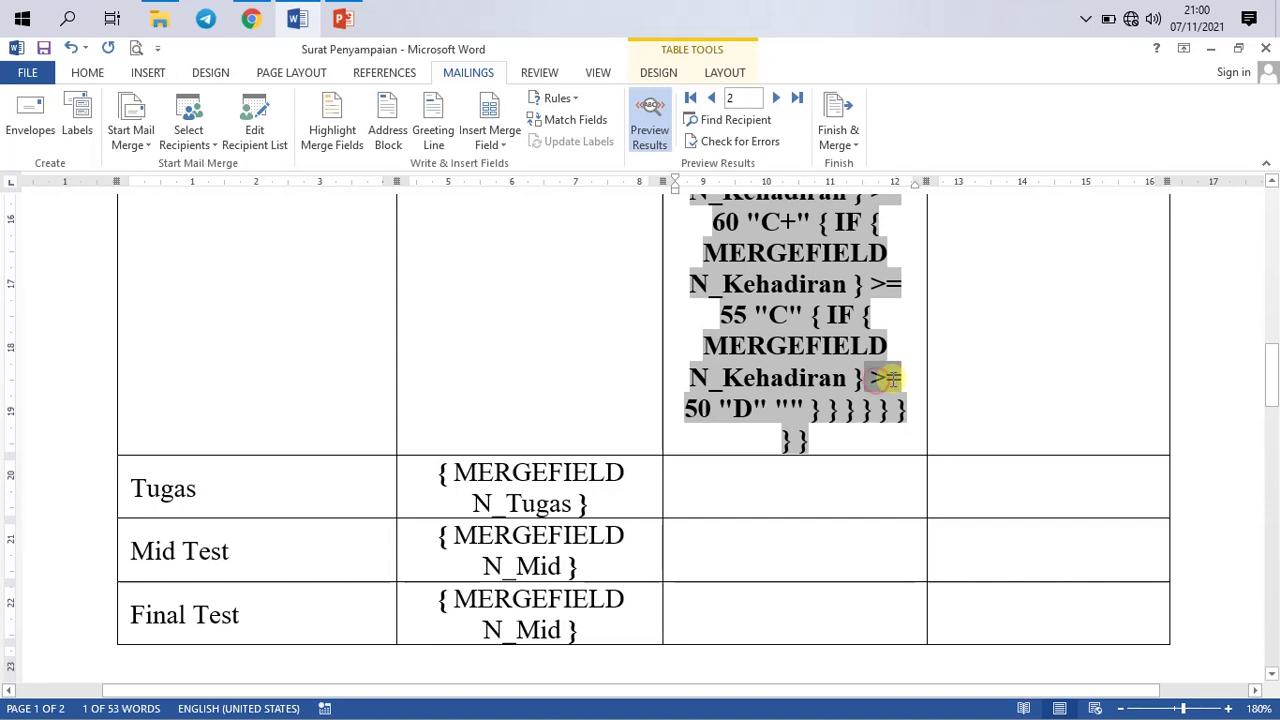
{"action": "double_click", "coordinate": [781, 408]}
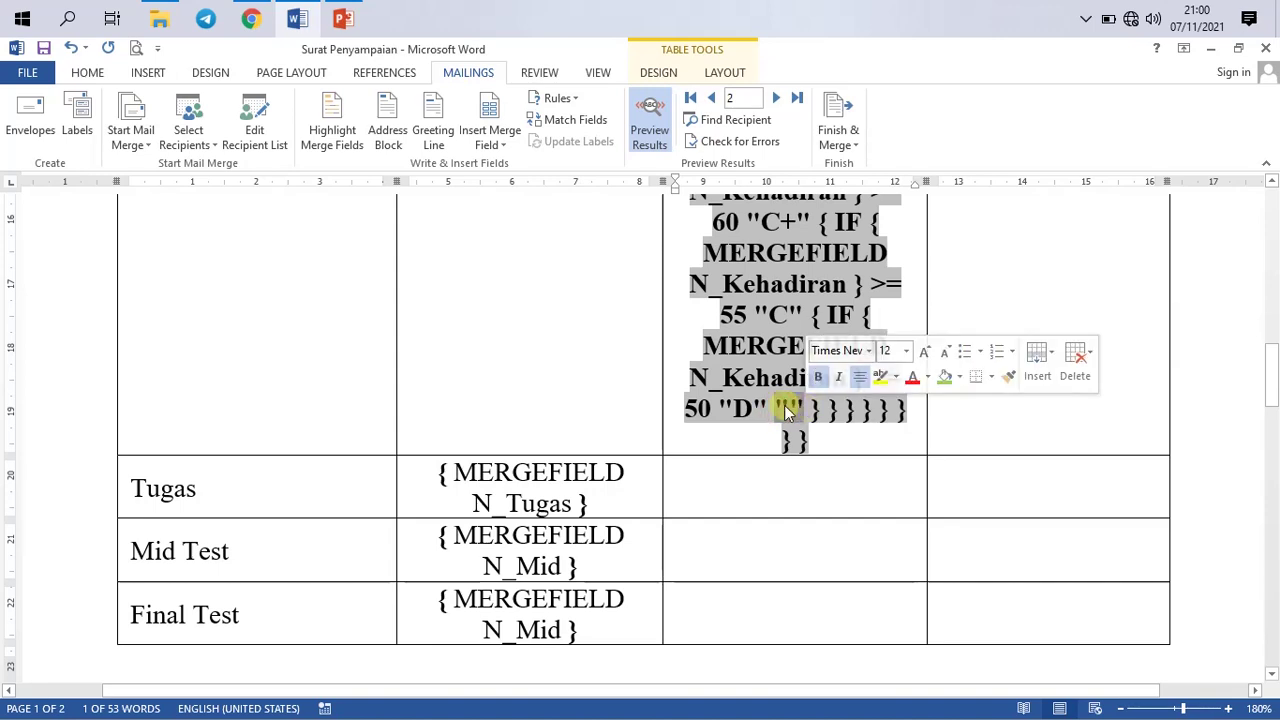
{"action": "left_click", "coordinate": [773, 405]}
{"action": "double_click", "coordinate": [803, 408]}
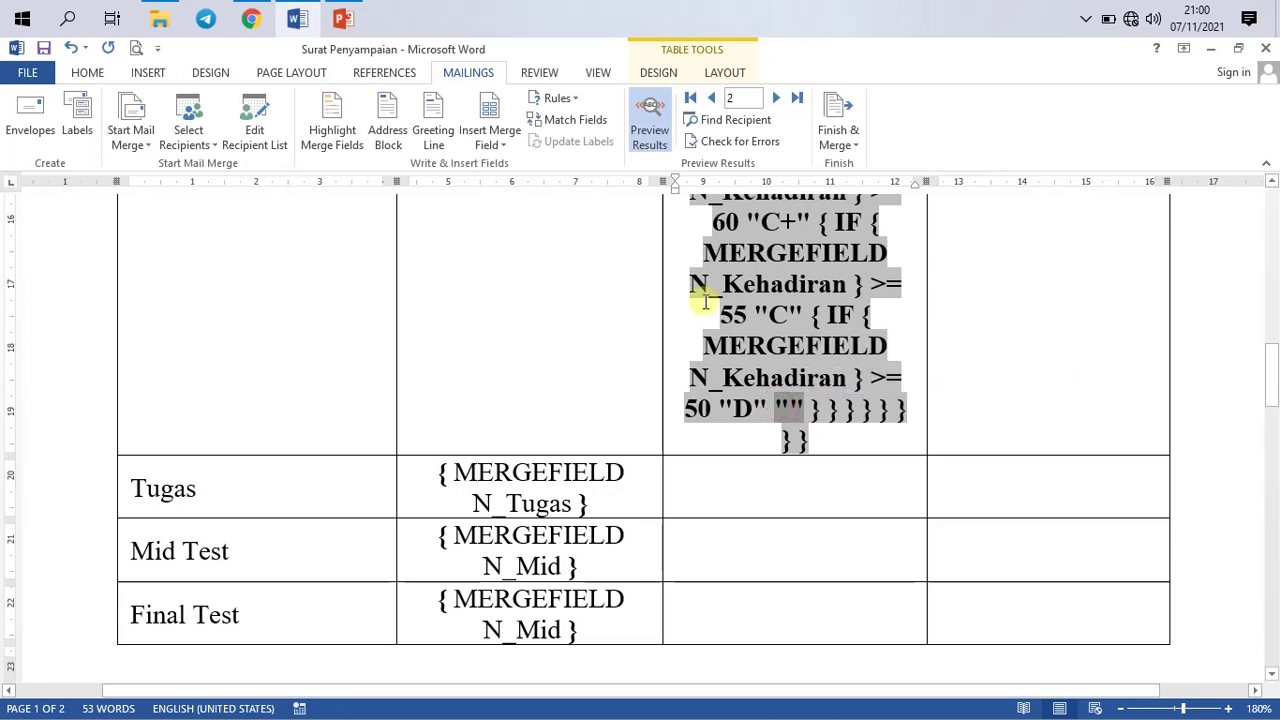
{"action": "left_click", "coordinate": [576, 102]}
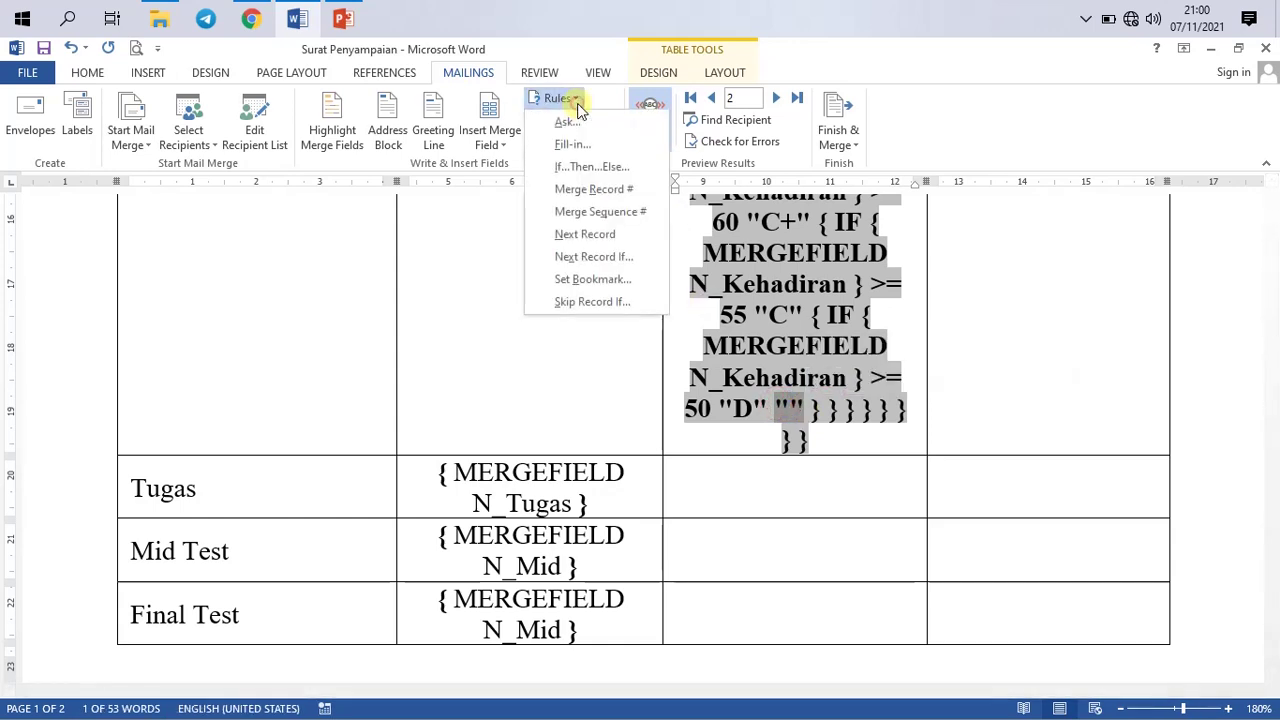
{"action": "left_click", "coordinate": [608, 163]}
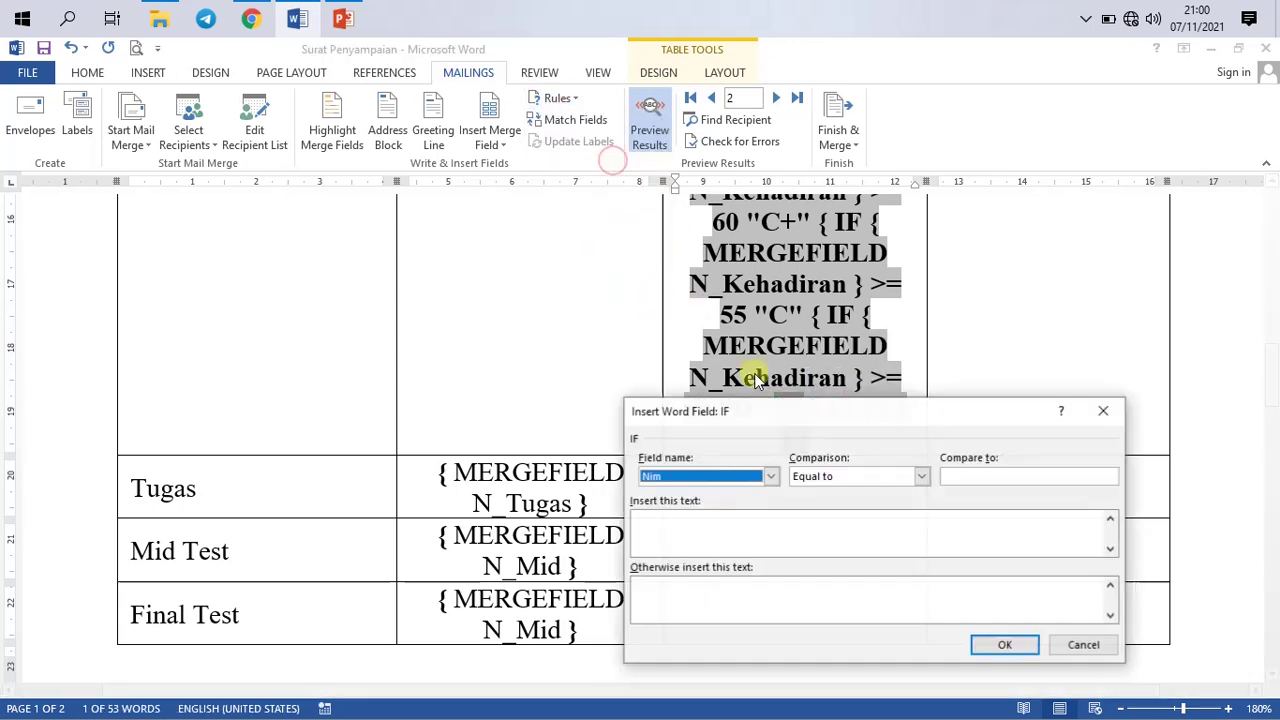
{"action": "left_click", "coordinate": [725, 476]}
{"action": "left_click", "coordinate": [734, 524]}
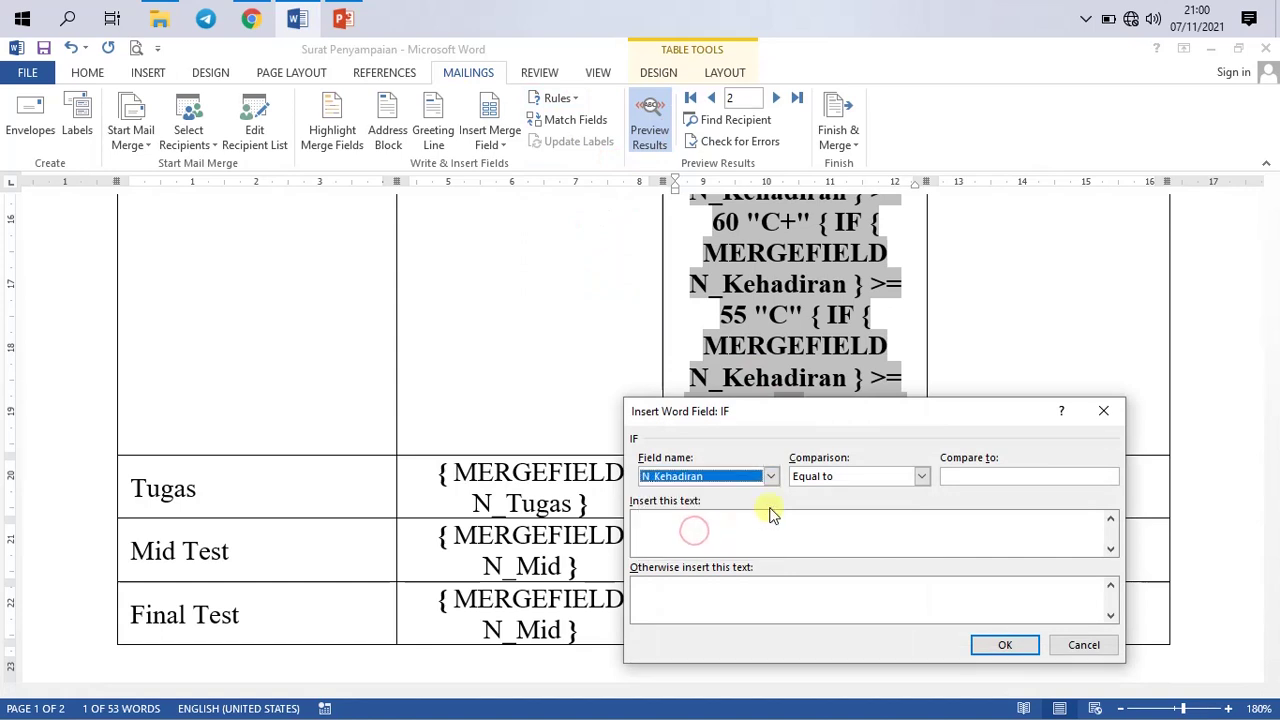
{"action": "left_click", "coordinate": [877, 474]}
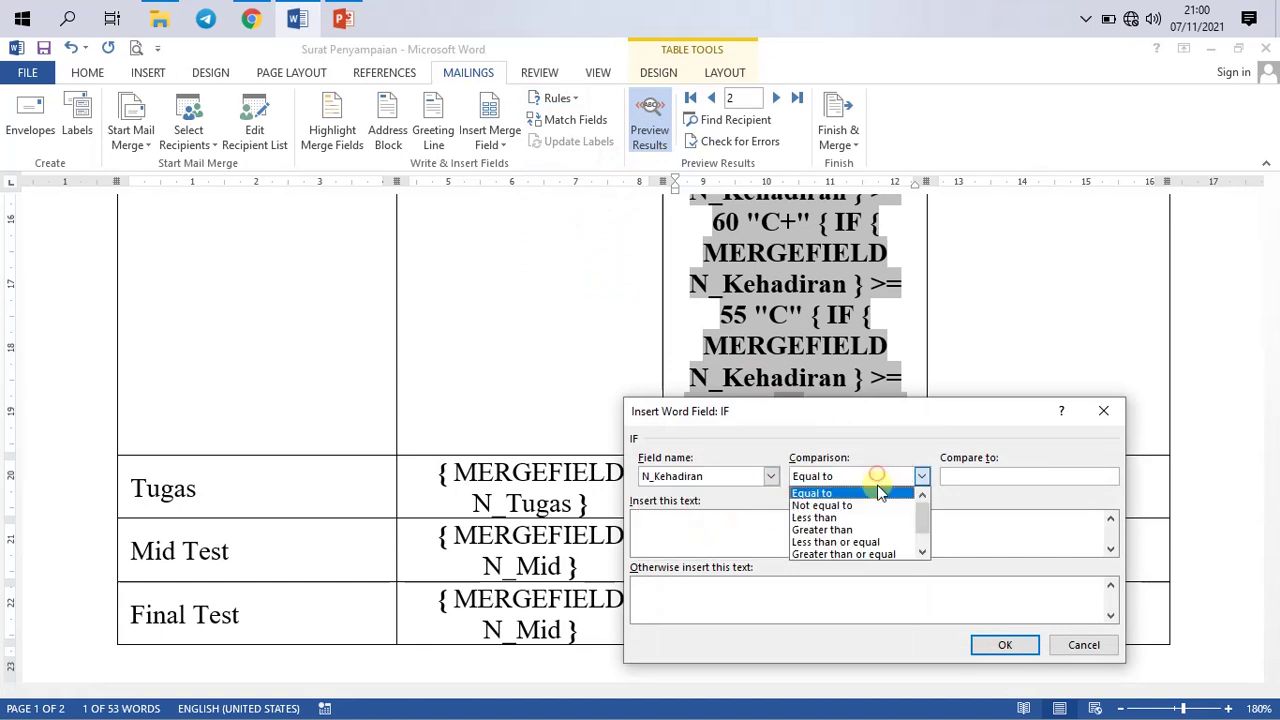
{"action": "left_click", "coordinate": [877, 542]}
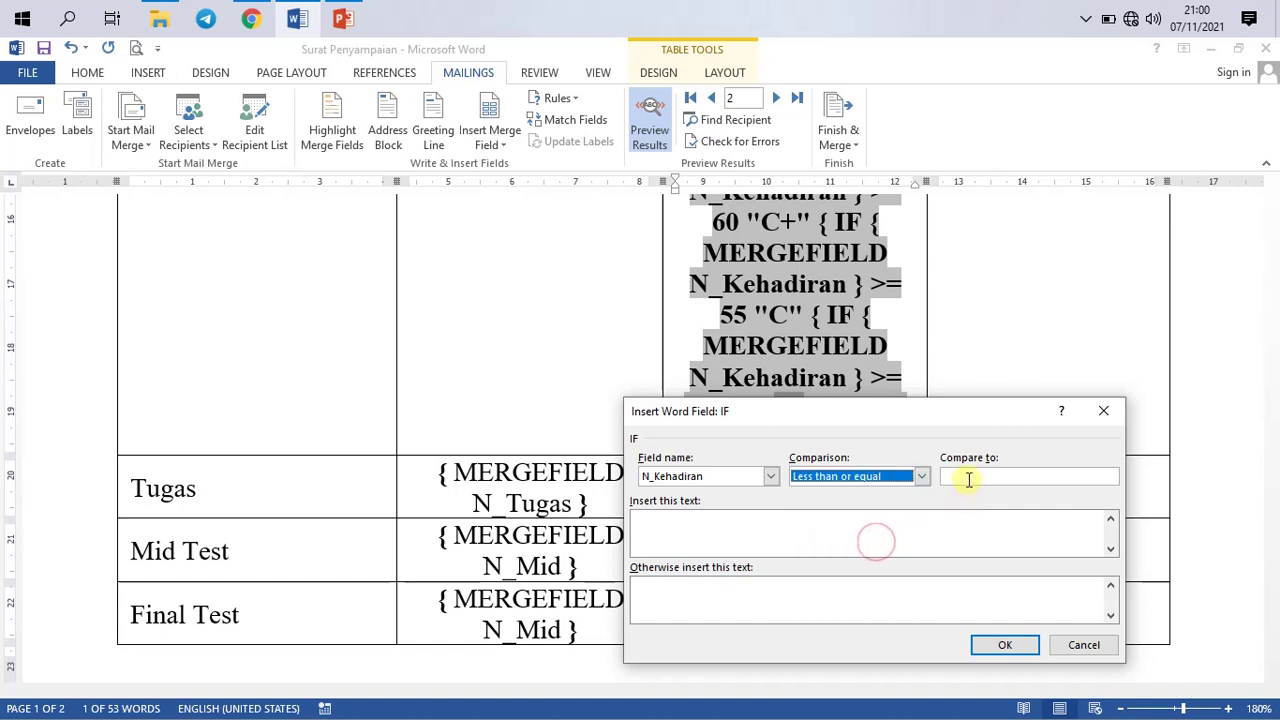
{"action": "left_click", "coordinate": [966, 477]}
{"action": "left_click_drag", "start_coordinate": [906, 419], "coordinate": [940, 355]}
{"action": "type", "text": "5"}
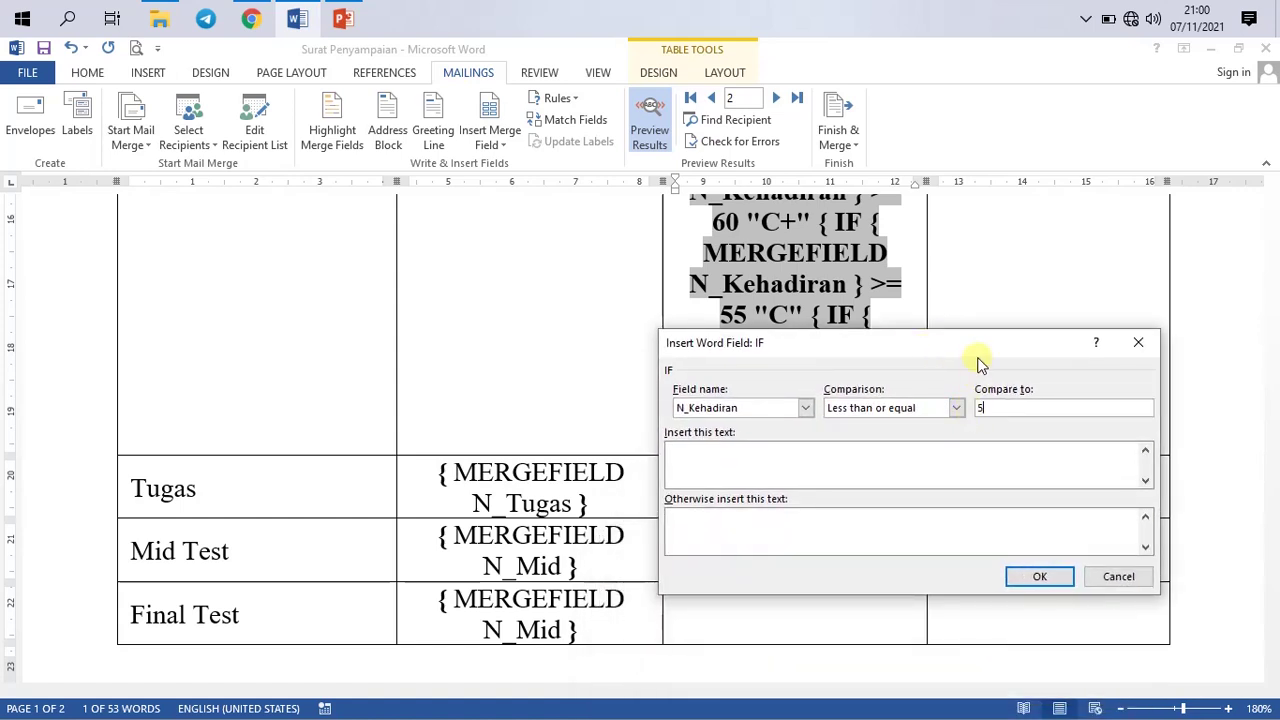
{"action": "left_click_drag", "start_coordinate": [980, 363], "coordinate": [926, 500]}
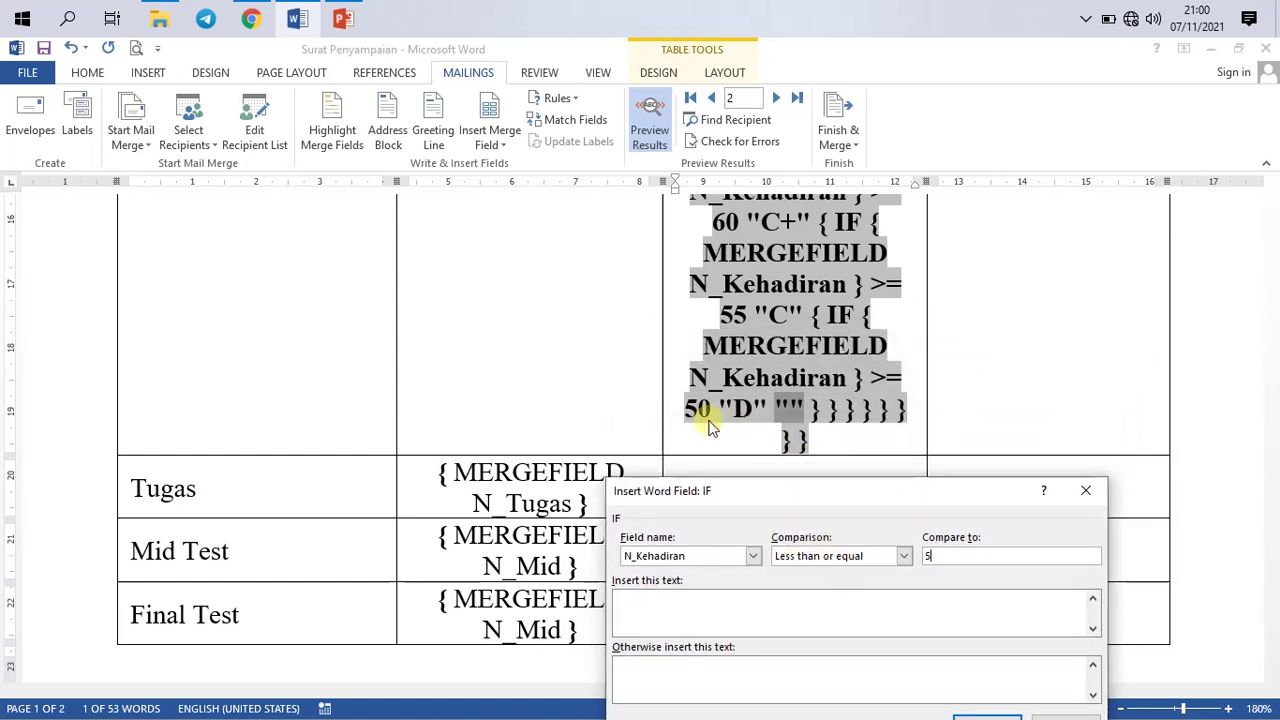
Step: Set the rule's comparison to Greater than and its compare value to 50
{"action": "left_click", "coordinate": [902, 556]}
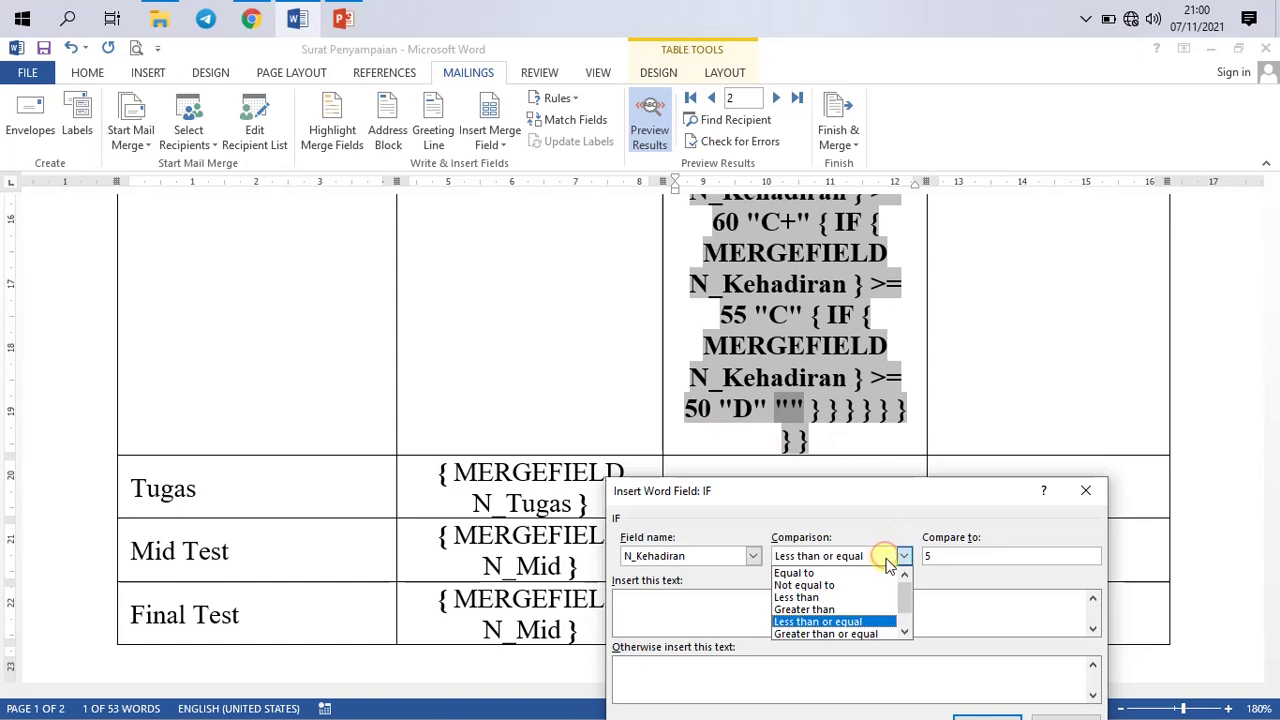
{"action": "left_click", "coordinate": [840, 609]}
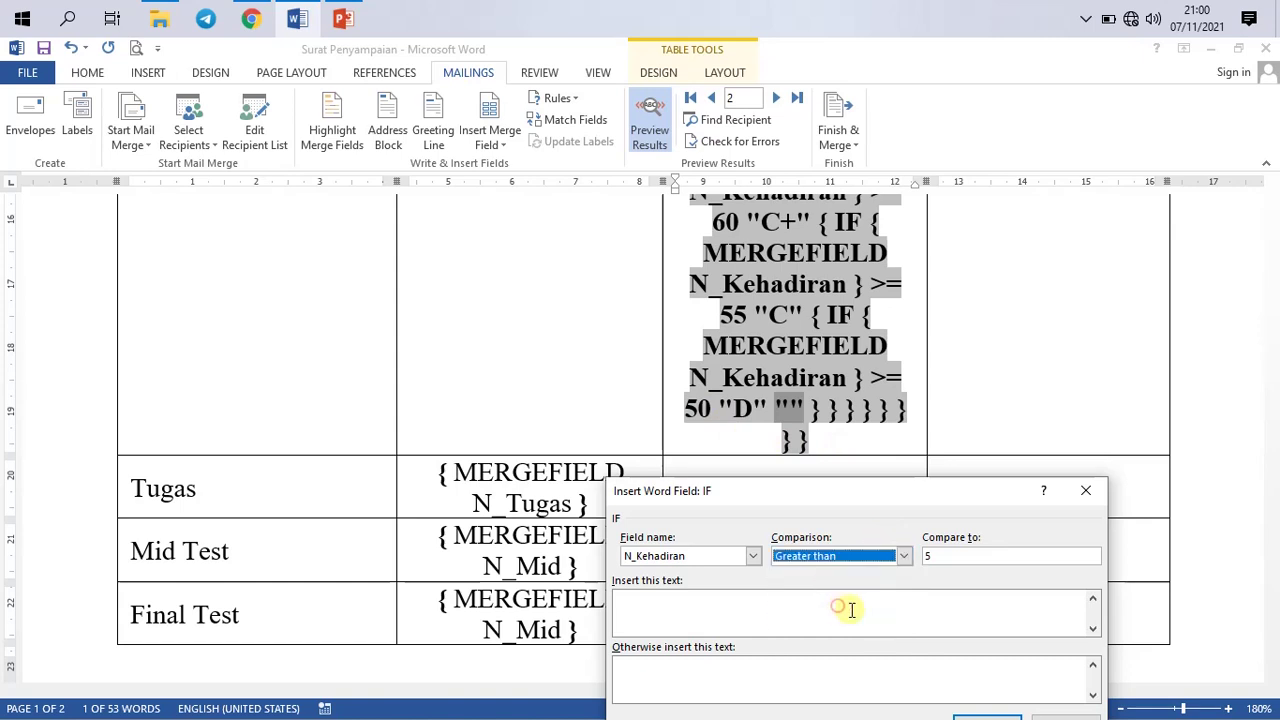
{"action": "double_click", "coordinate": [946, 556]}
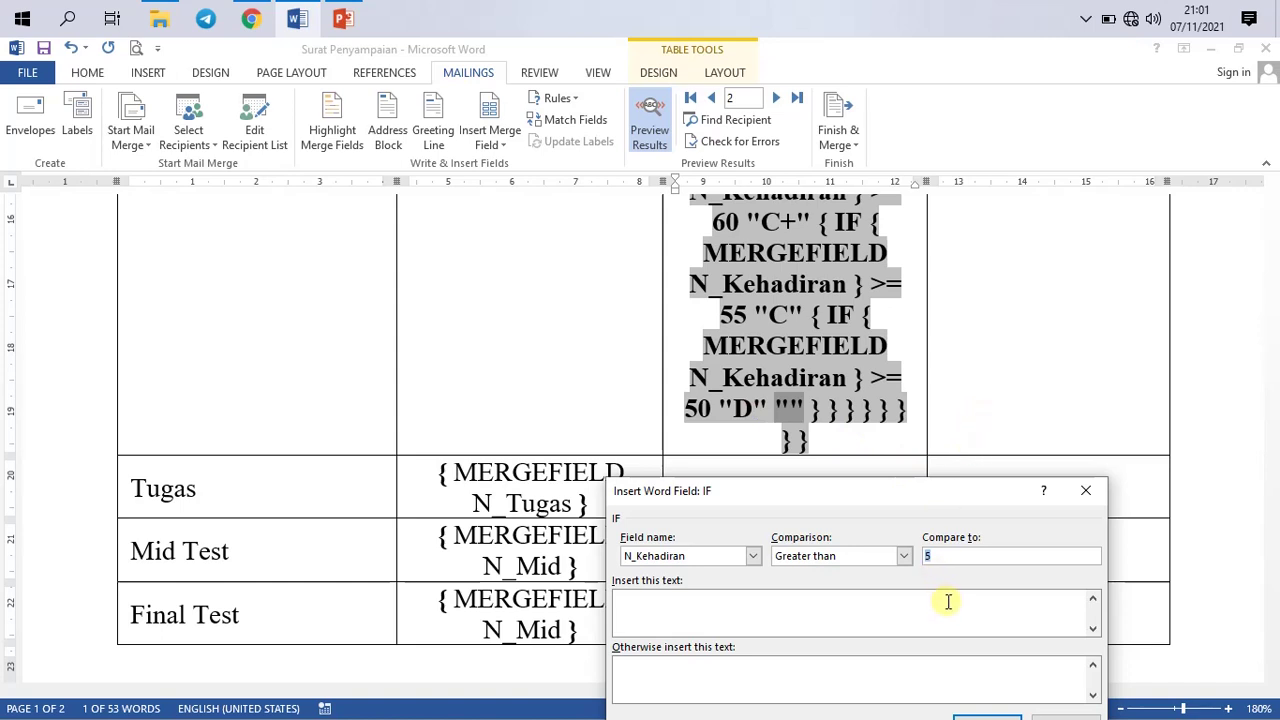
{"action": "type", "text": "50"}
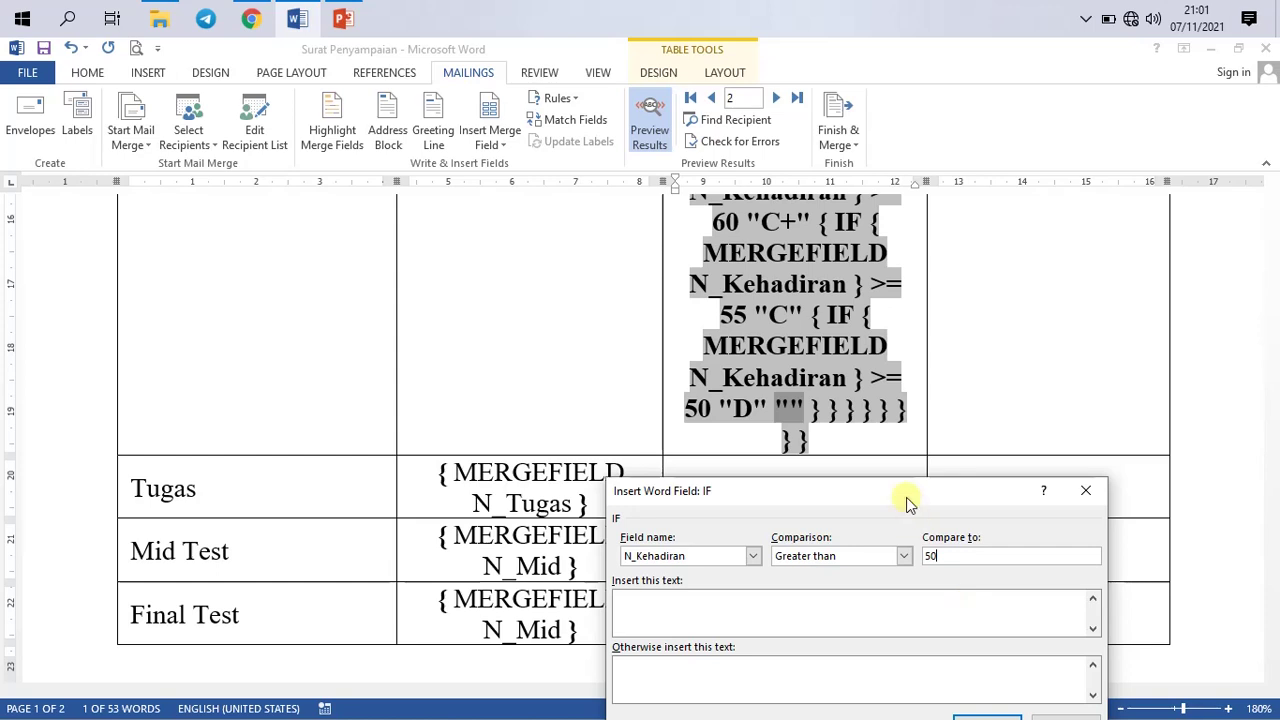
Step: Set the rule's inserted text to E, leave the otherwise text empty, and add the IF field
{"action": "left_click_drag", "start_coordinate": [908, 492], "coordinate": [905, 289]}
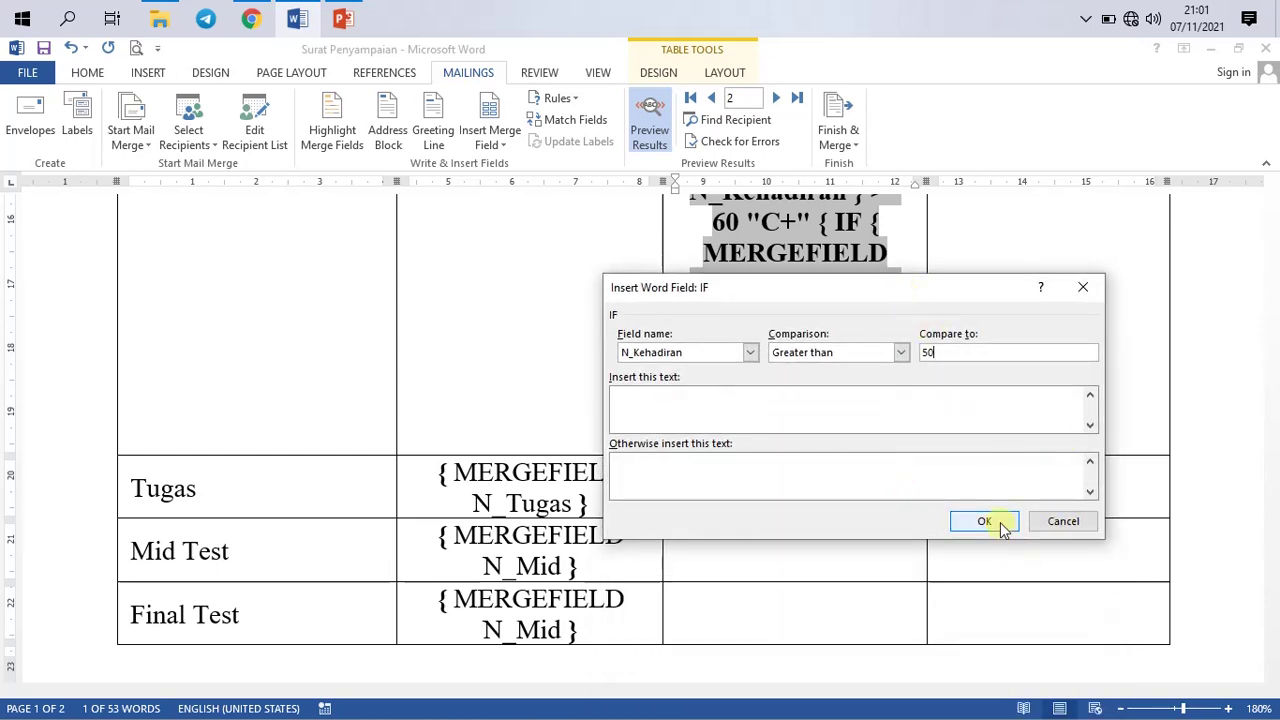
{"action": "left_click", "coordinate": [908, 289]}
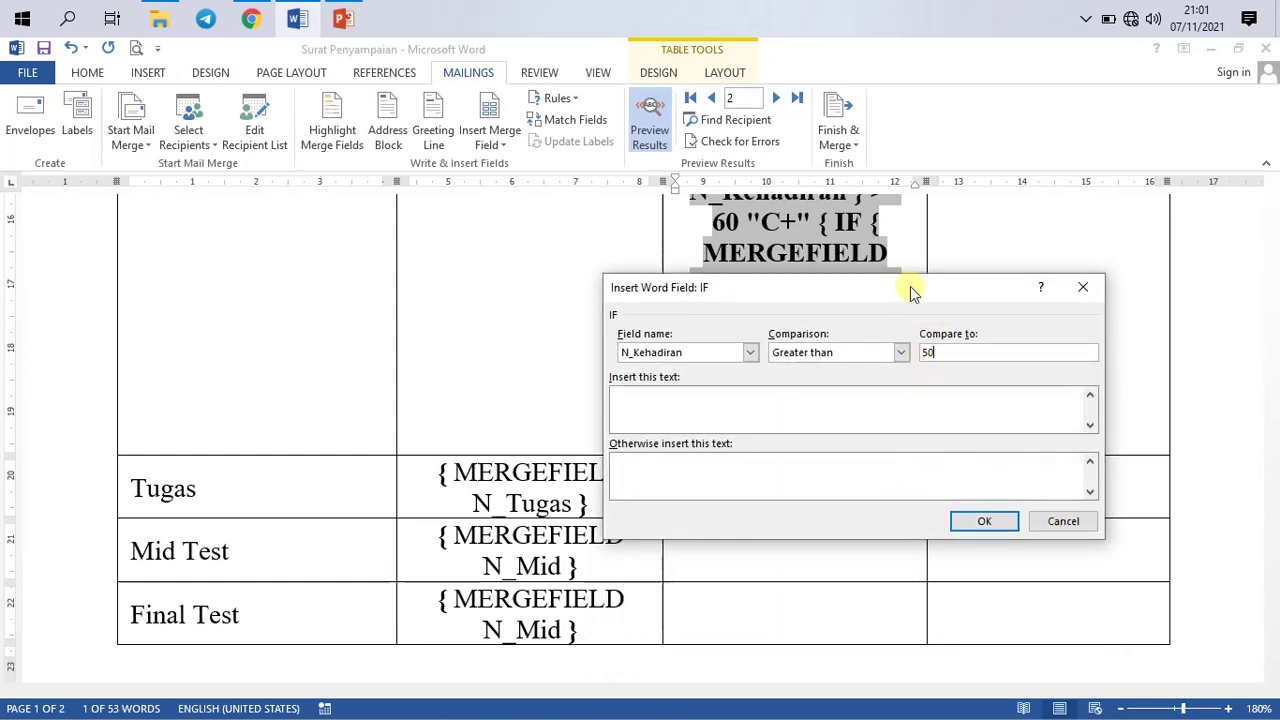
{"action": "left_click", "coordinate": [898, 403]}
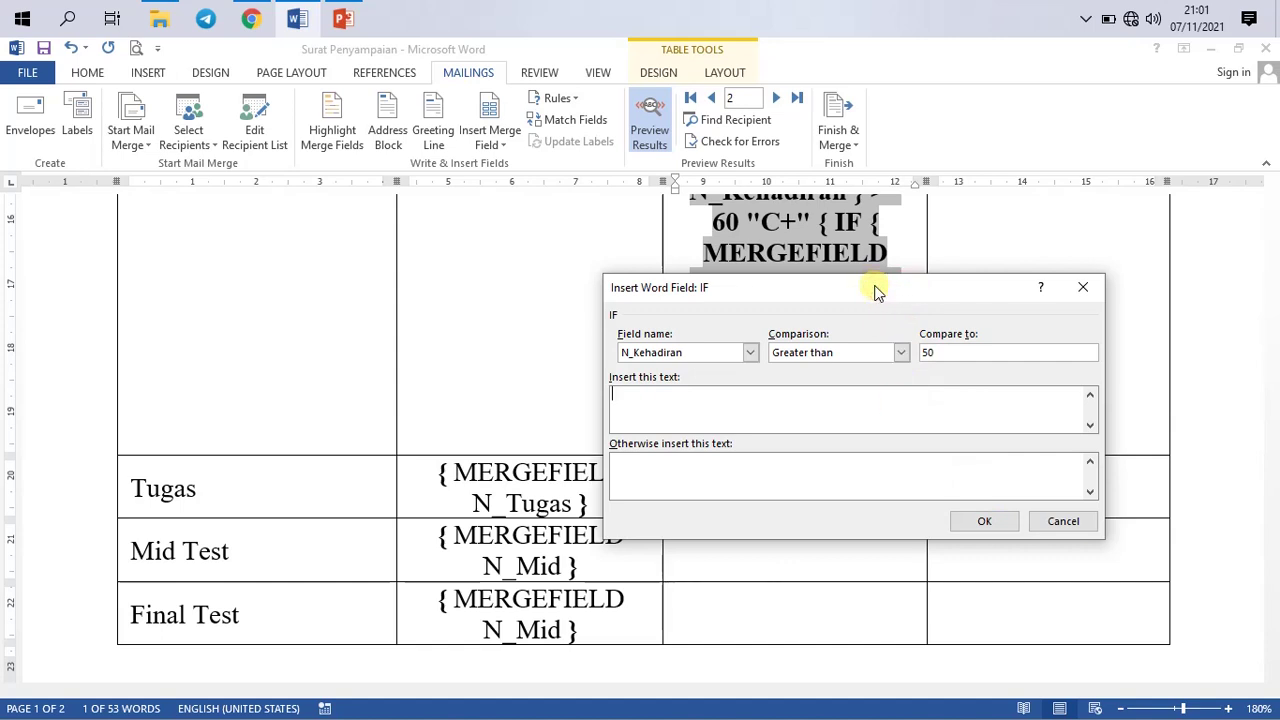
{"action": "type", "text": "E"}
{"action": "left_click_drag", "start_coordinate": [876, 291], "coordinate": [842, 364]}
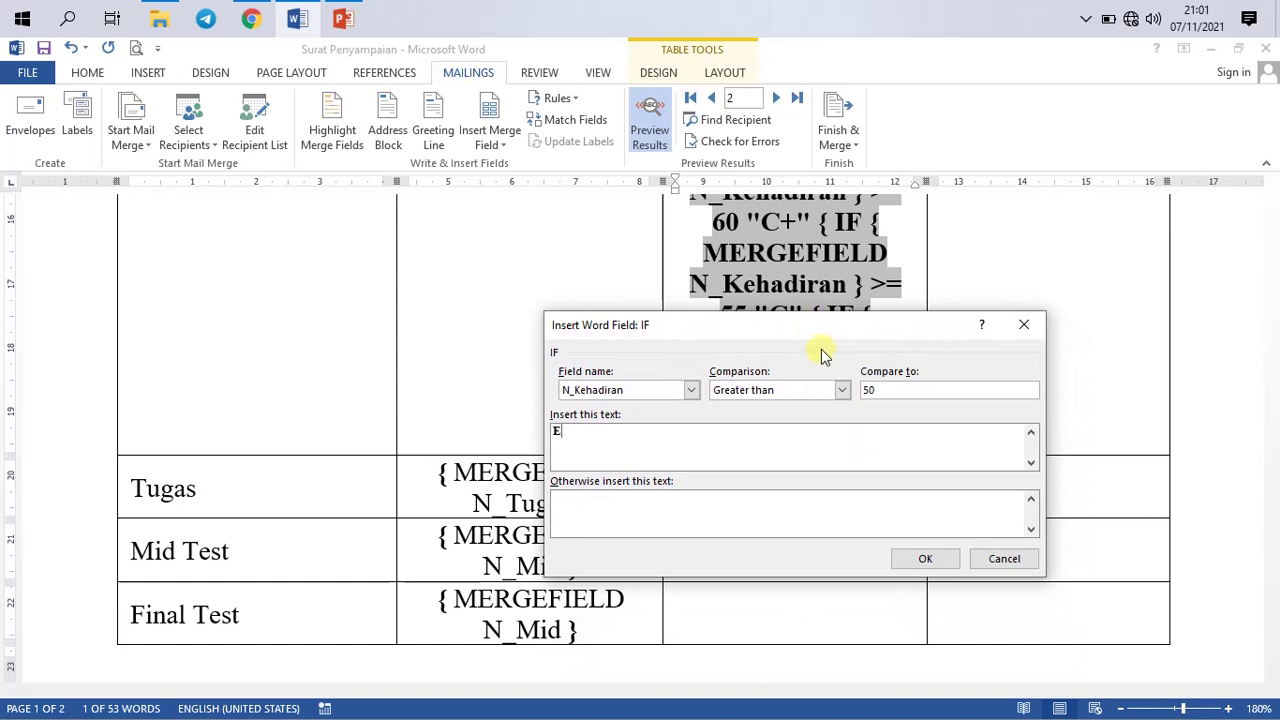
{"action": "mouse_move", "coordinate": [803, 334]}
{"action": "left_mouse_down"}
{"action": "mouse_move", "coordinate": [837, 300]}
{"action": "mouse_move", "coordinate": [815, 485]}
{"action": "mouse_move", "coordinate": [796, 332]}
{"action": "left_mouse_up"}
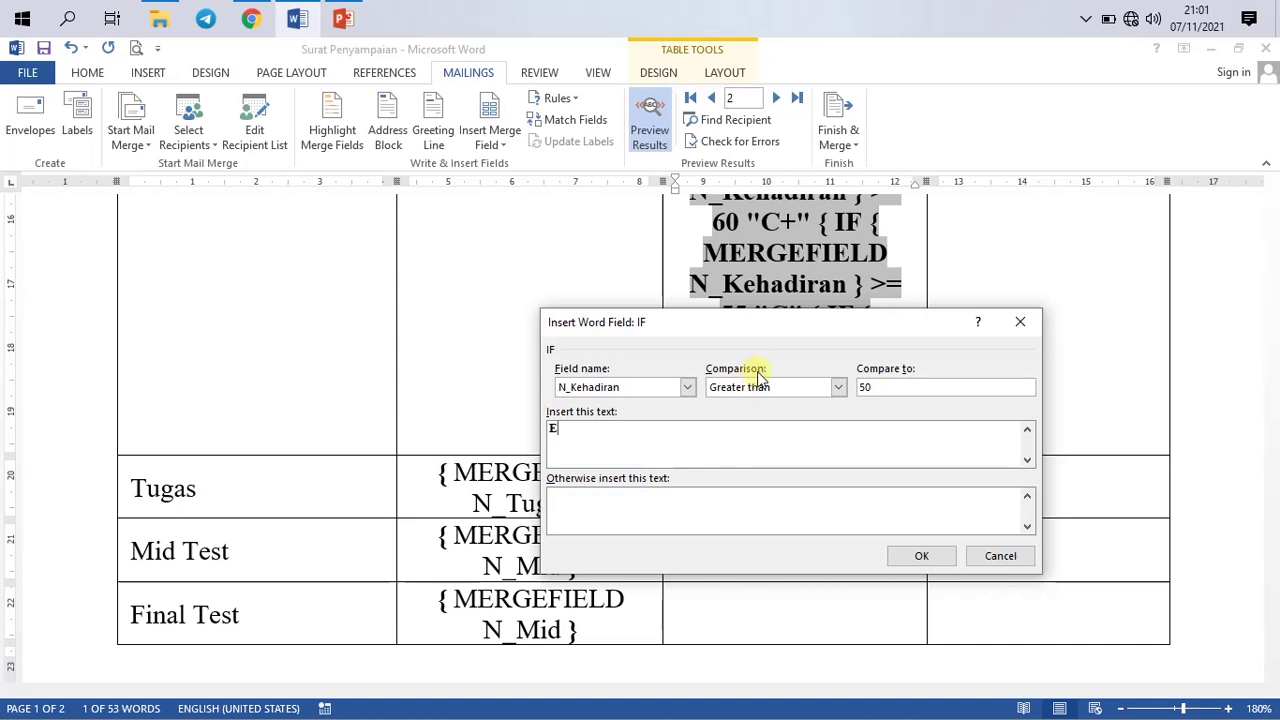
{"action": "double_click", "coordinate": [890, 388]}
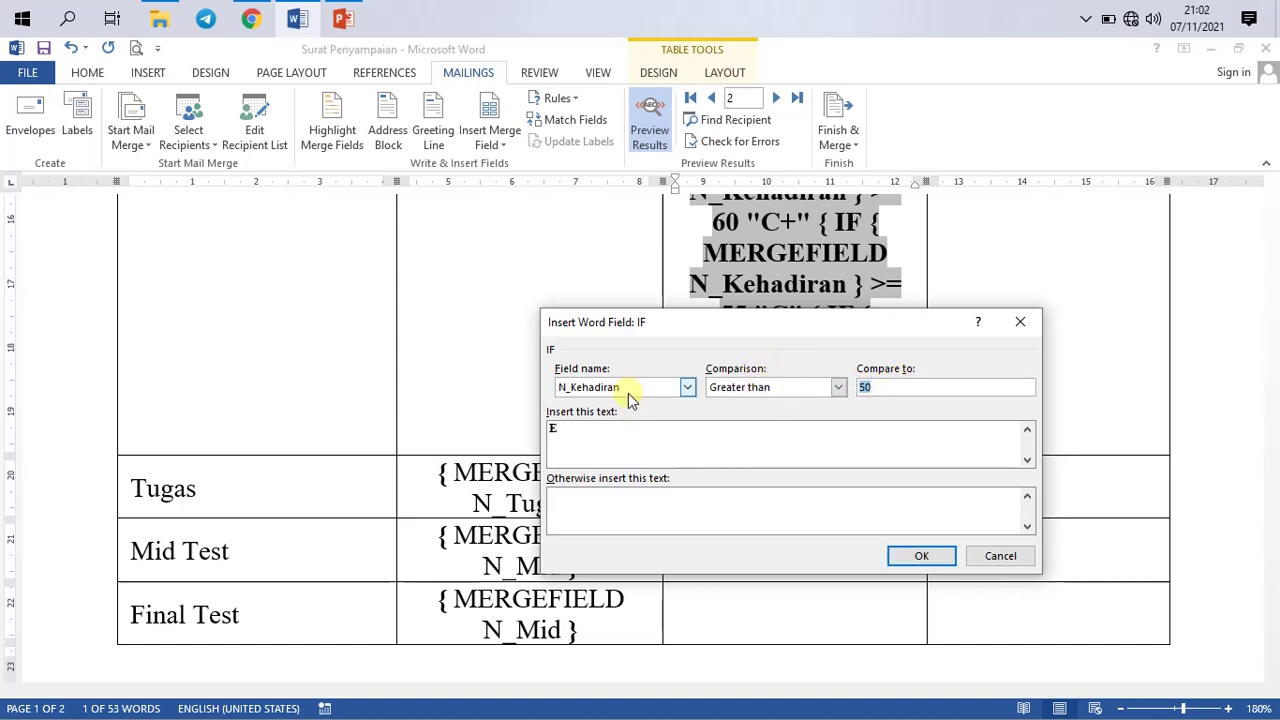
{"action": "left_click", "coordinate": [878, 388]}
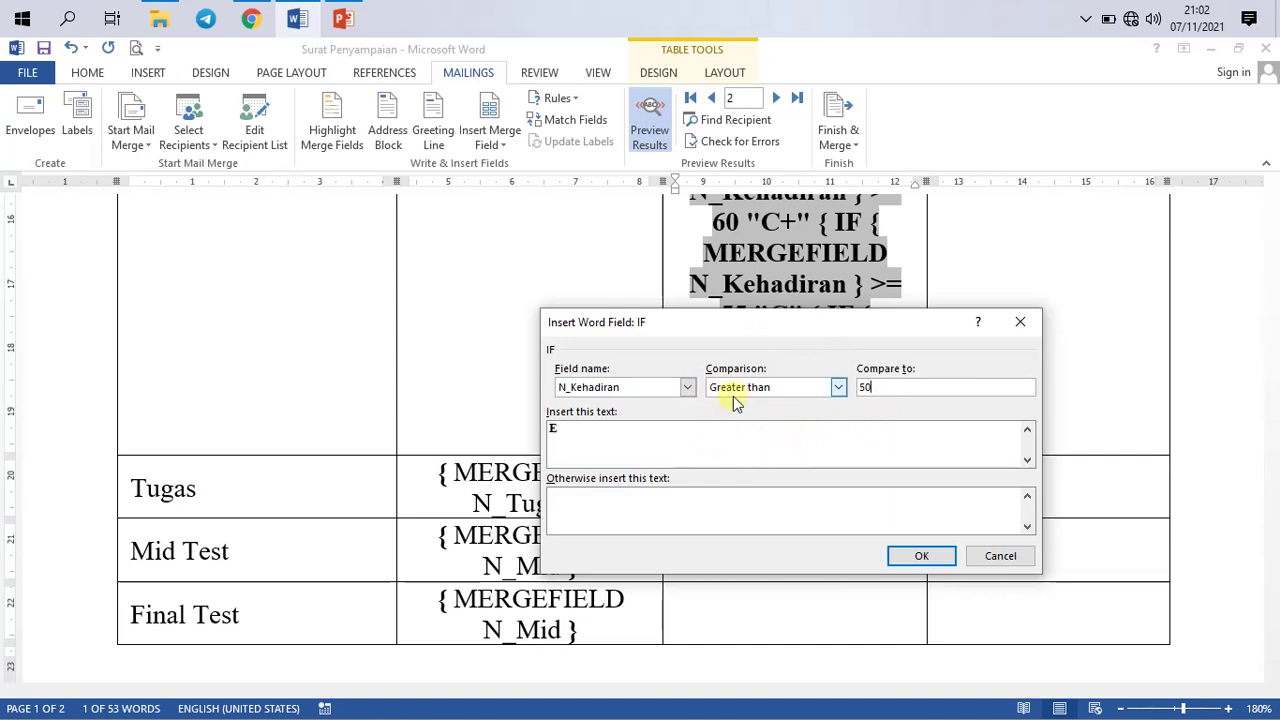
{"action": "left_click", "coordinate": [556, 430]}
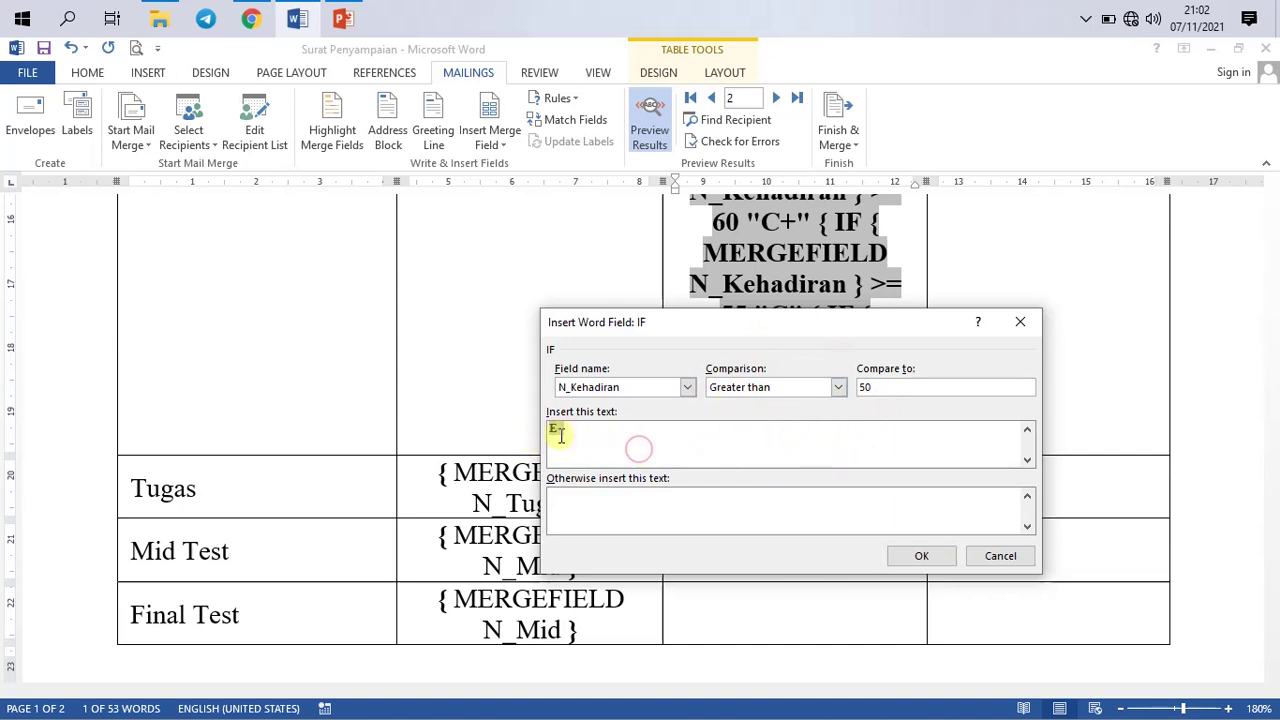
{"action": "left_click", "coordinate": [937, 557]}
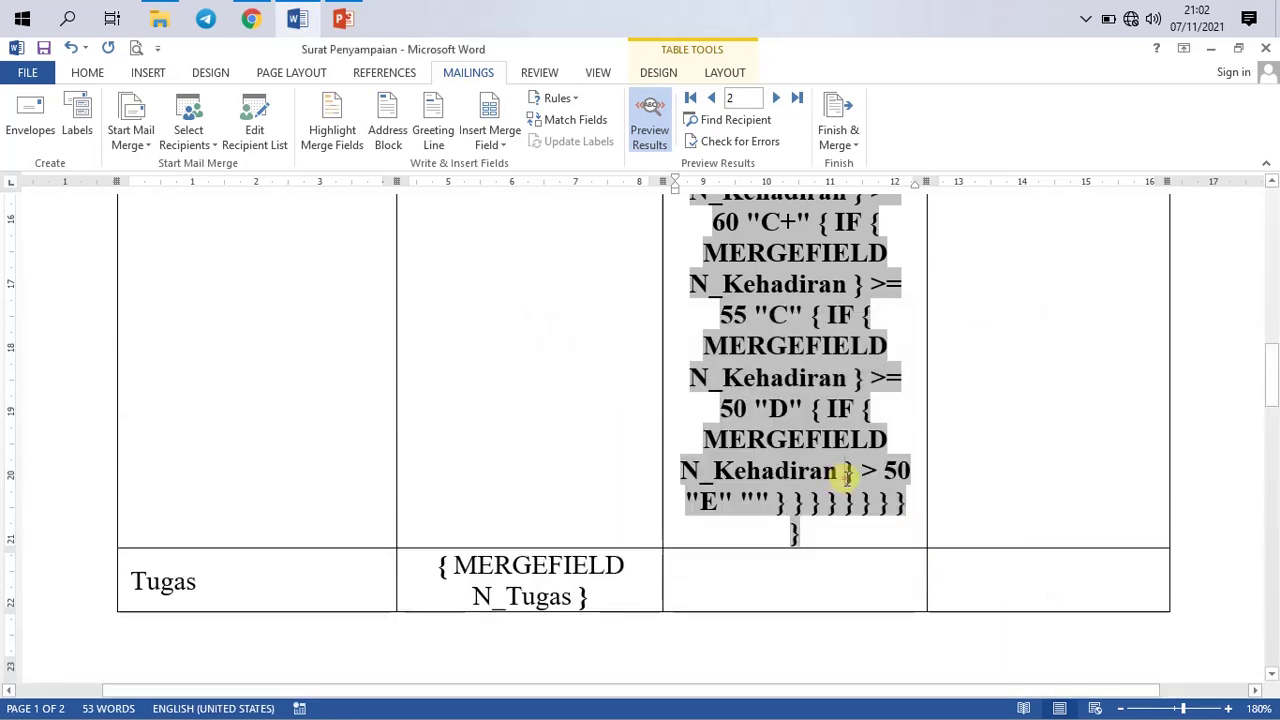
Step: Review the complete nested IF code and switch the document from field codes to field results
{"action": "scroll", "coordinate": [886, 491], "scroll_direction": "up", "scroll_amount": 10}
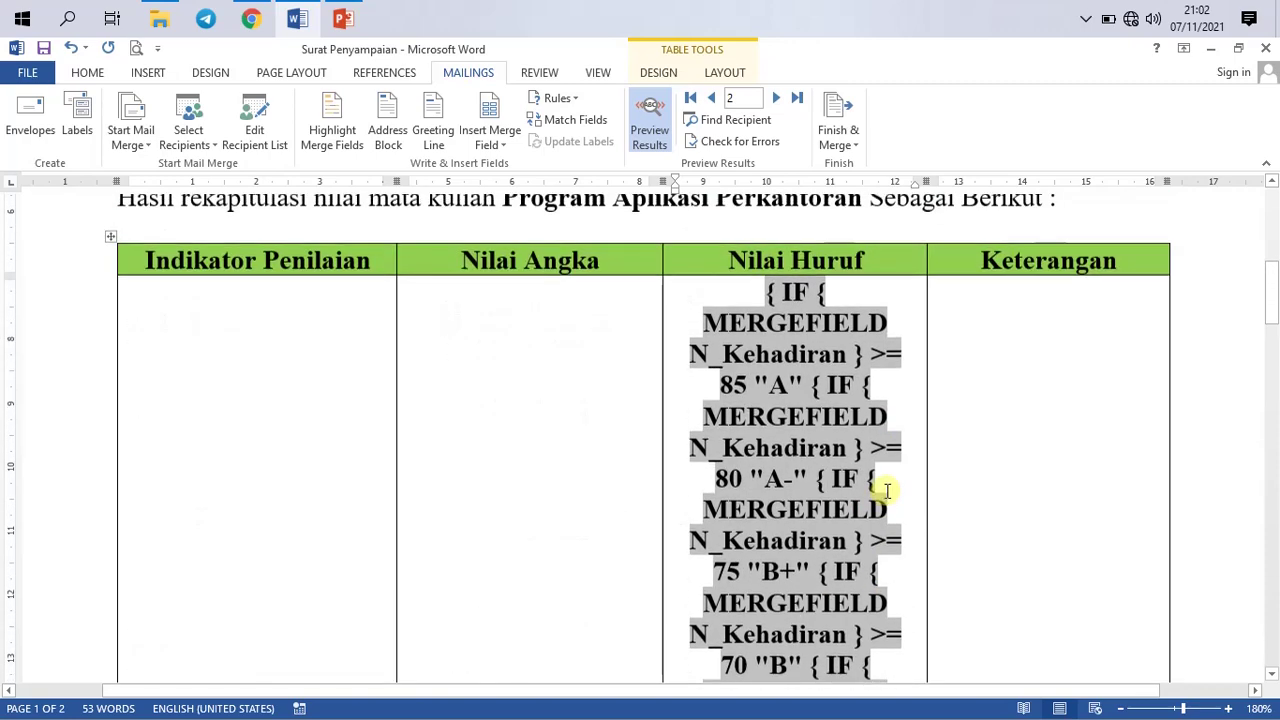
{"action": "scroll", "coordinate": [886, 491], "scroll_direction": "down", "scroll_amount": 10}
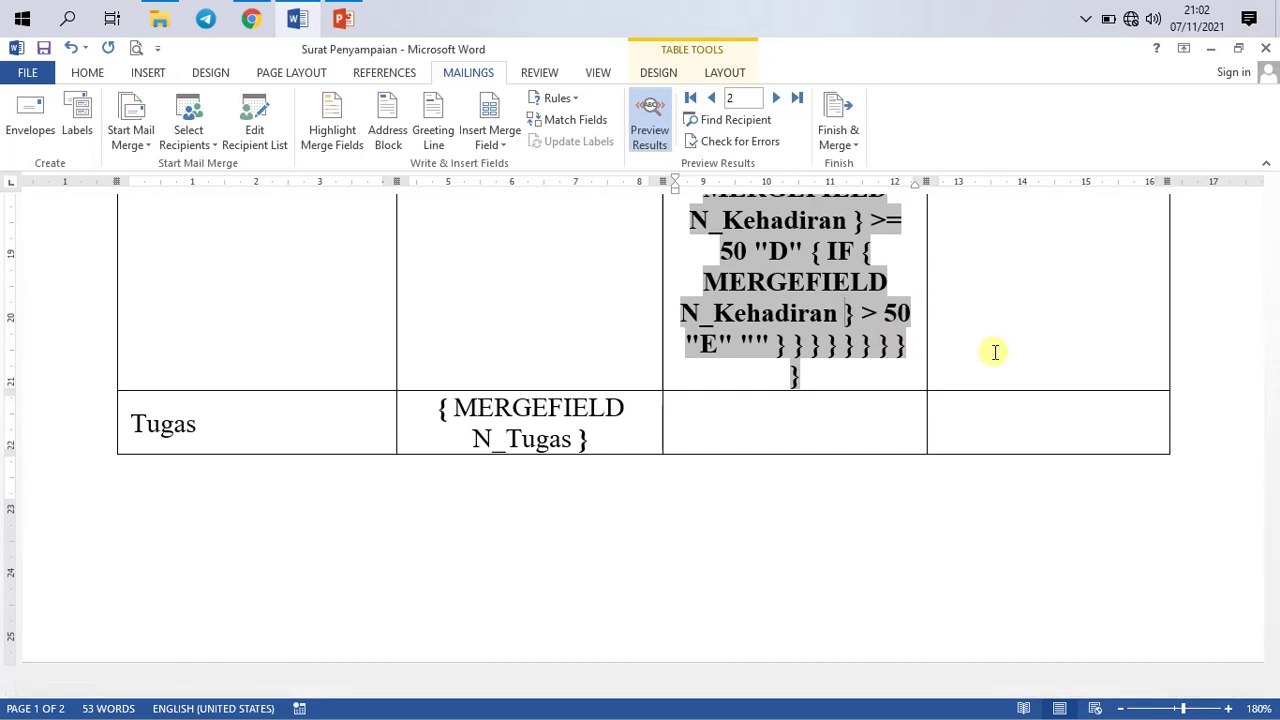
{"action": "key", "text": "alt+F9"}
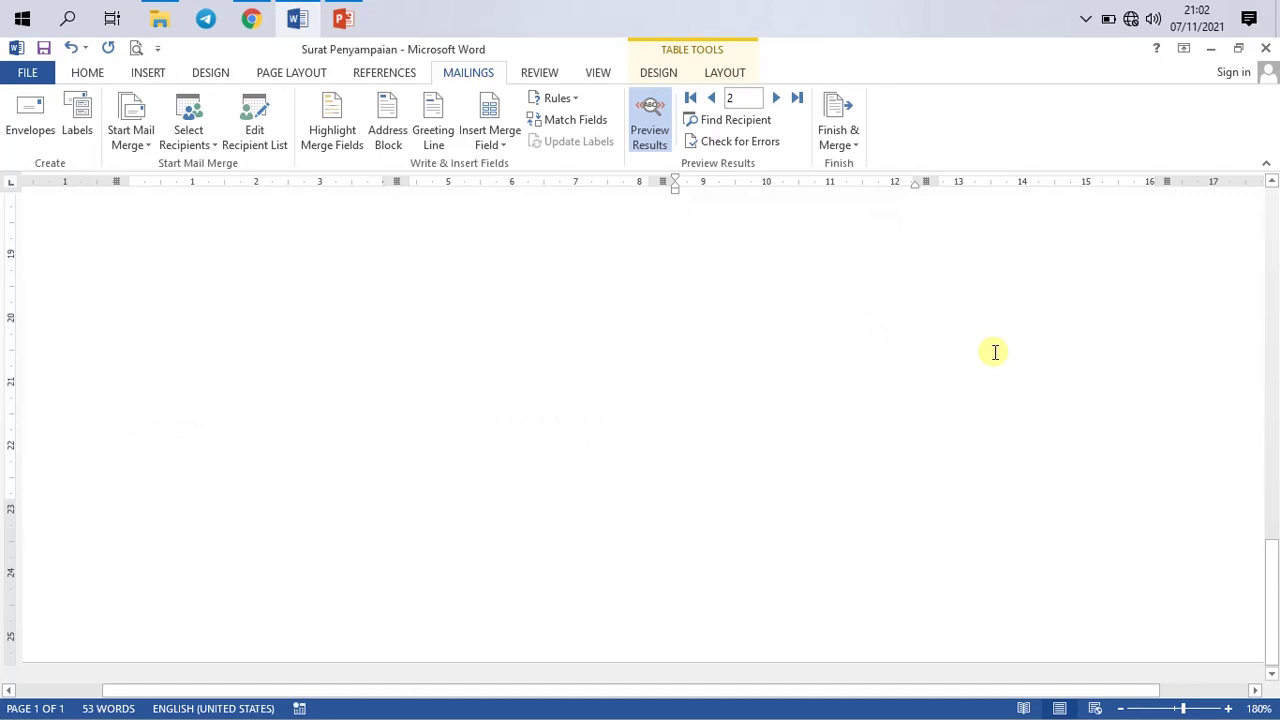
{"action": "scroll", "coordinate": [963, 374], "scroll_direction": "up", "scroll_amount": 10}
{"action": "scroll", "coordinate": [968, 382], "scroll_direction": "down", "scroll_amount": 3}
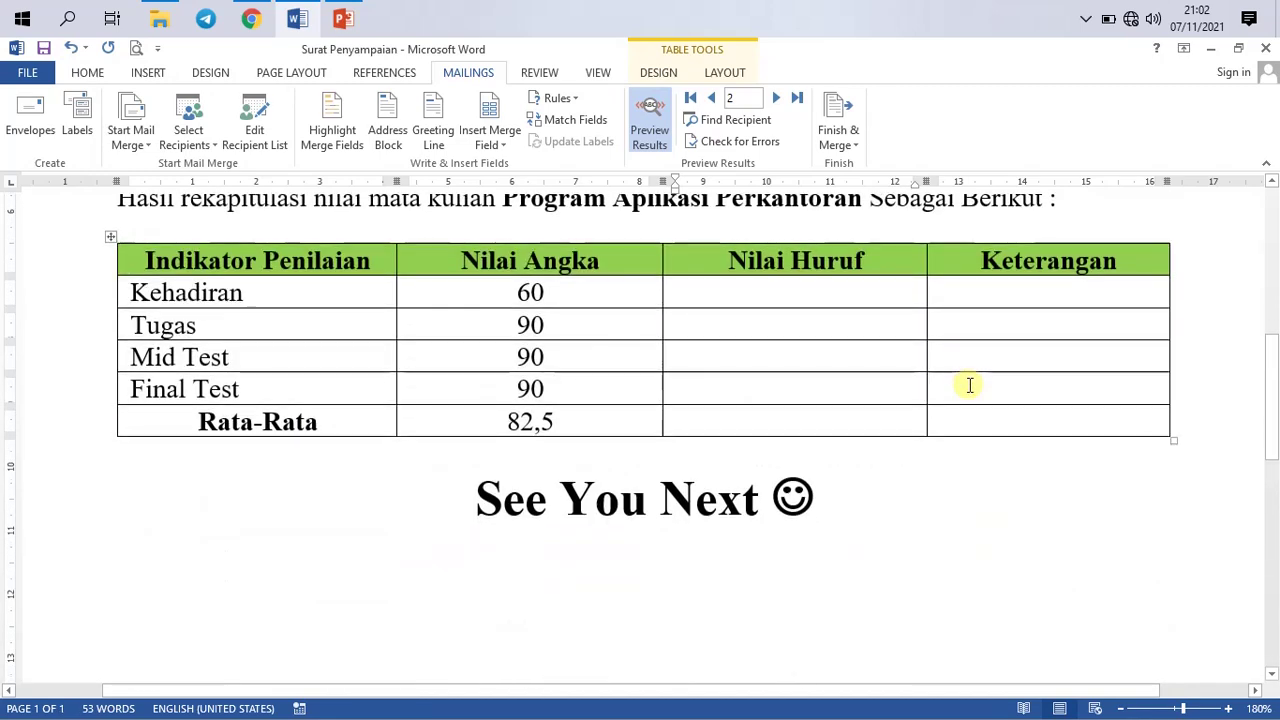
{"action": "scroll", "coordinate": [766, 320], "scroll_direction": "up", "scroll_amount": 2}
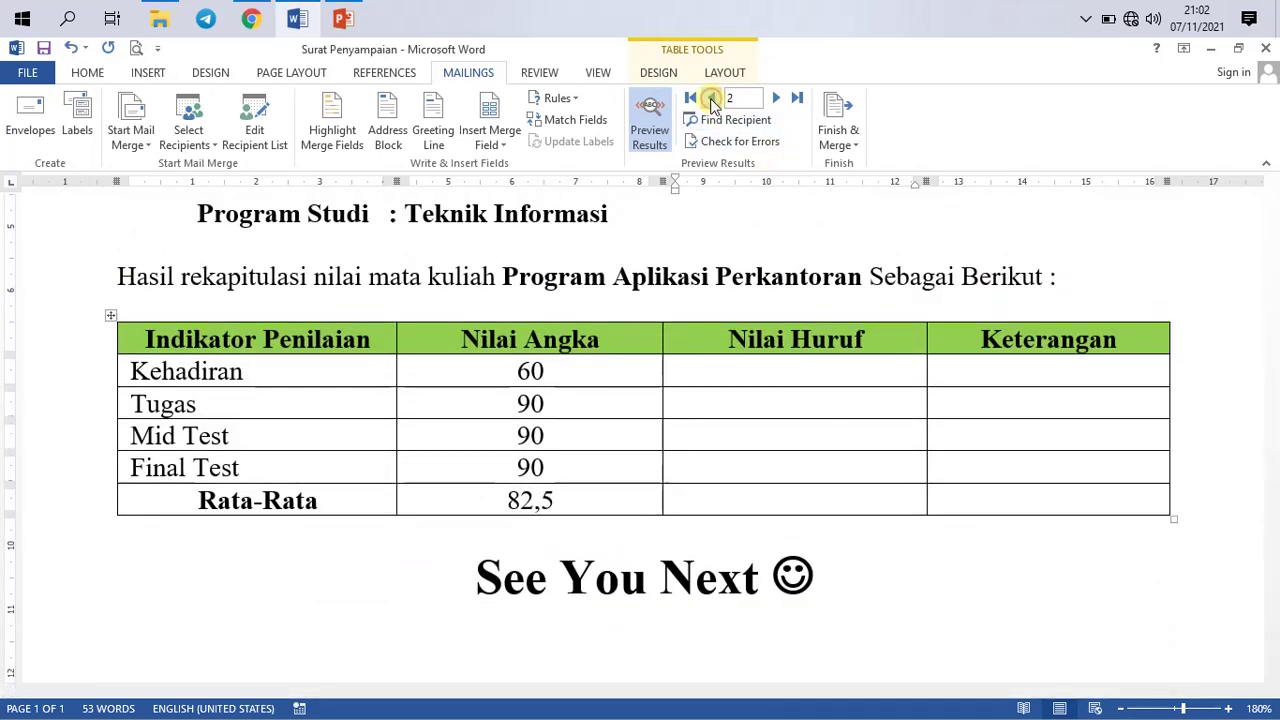
Step: Preview recipient records 1 and 2 to check the Kehadiran letter grade against its score
{"action": "left_click", "coordinate": [712, 100]}
{"action": "left_click", "coordinate": [780, 97]}
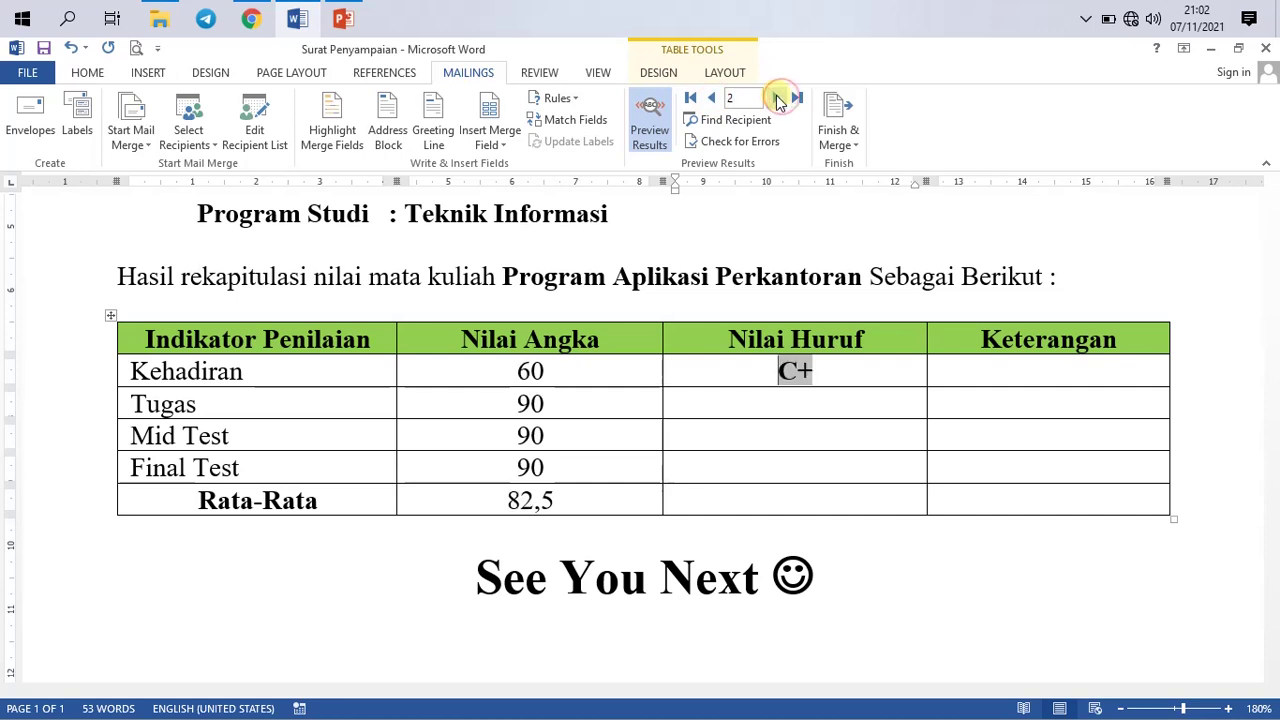
{"action": "left_click", "coordinate": [712, 100]}
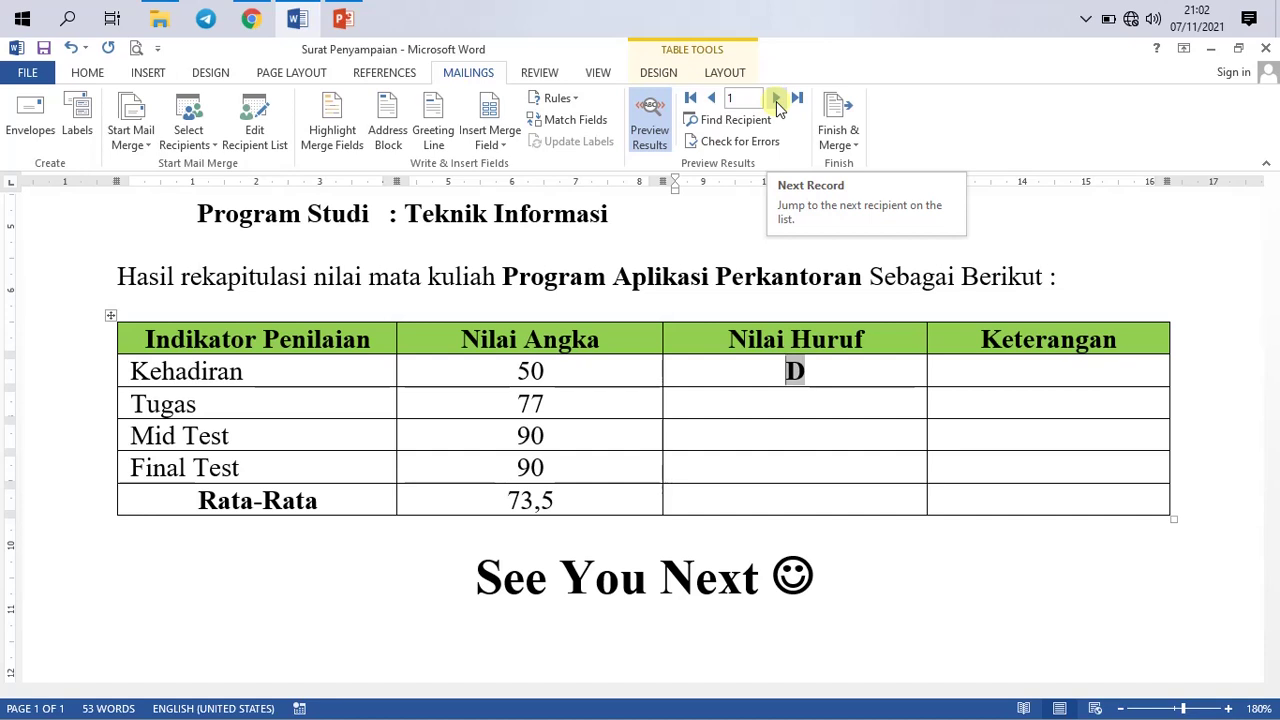
{"action": "left_click", "coordinate": [776, 99]}
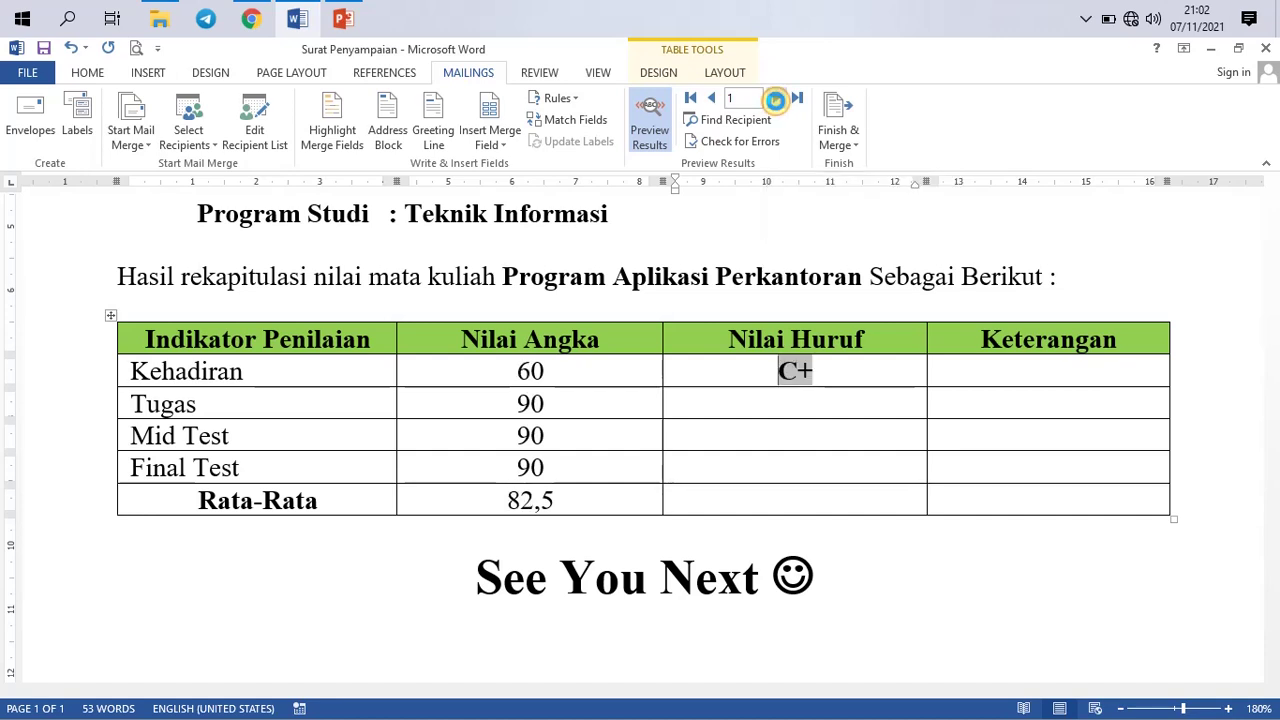
Step: Step through recipient records 1 to 5 and back to 4, comparing the Kehadiran letter grade with its score in each
{"action": "left_click", "coordinate": [712, 99]}
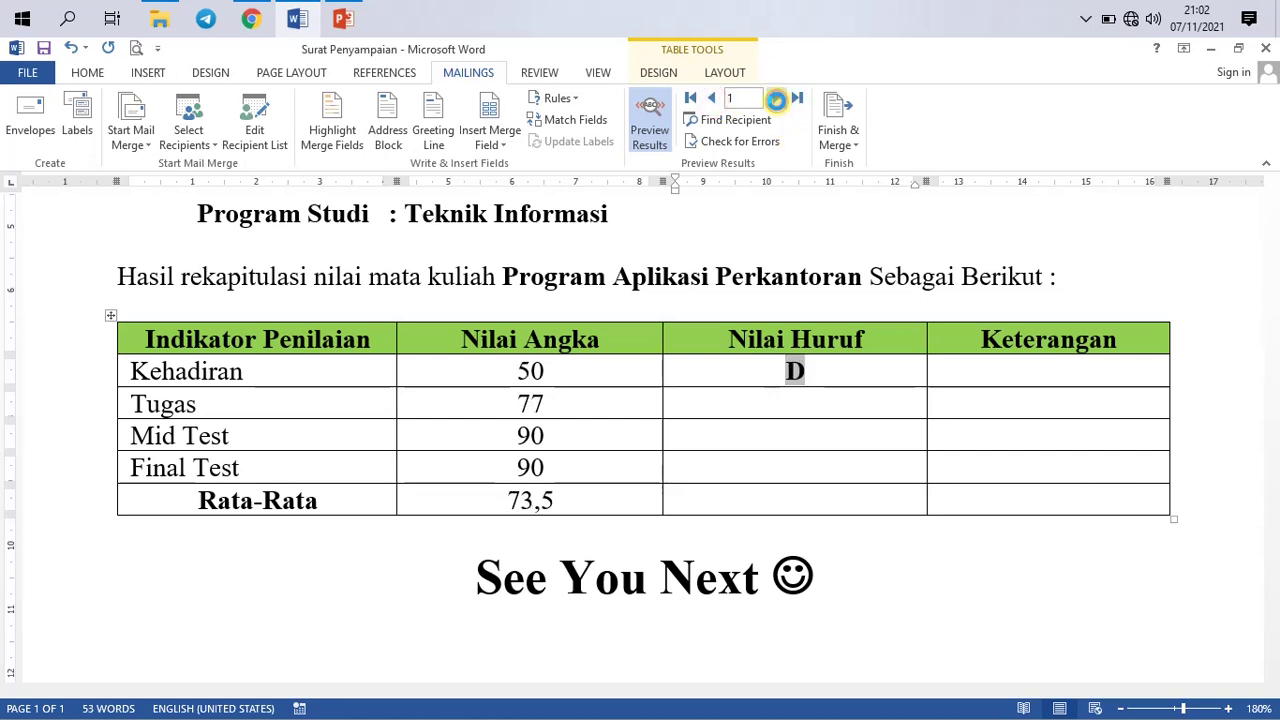
{"action": "left_click", "coordinate": [776, 99]}
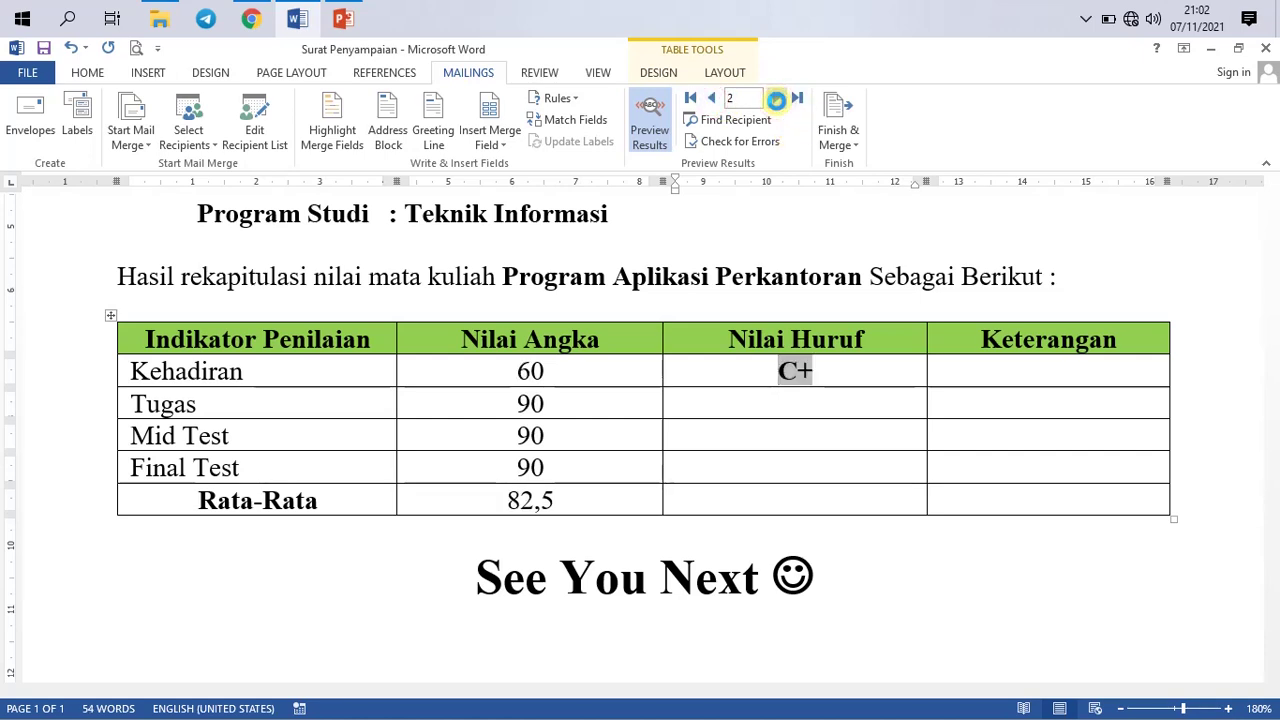
{"action": "left_click", "coordinate": [776, 99]}
{"action": "left_click", "coordinate": [778, 100]}
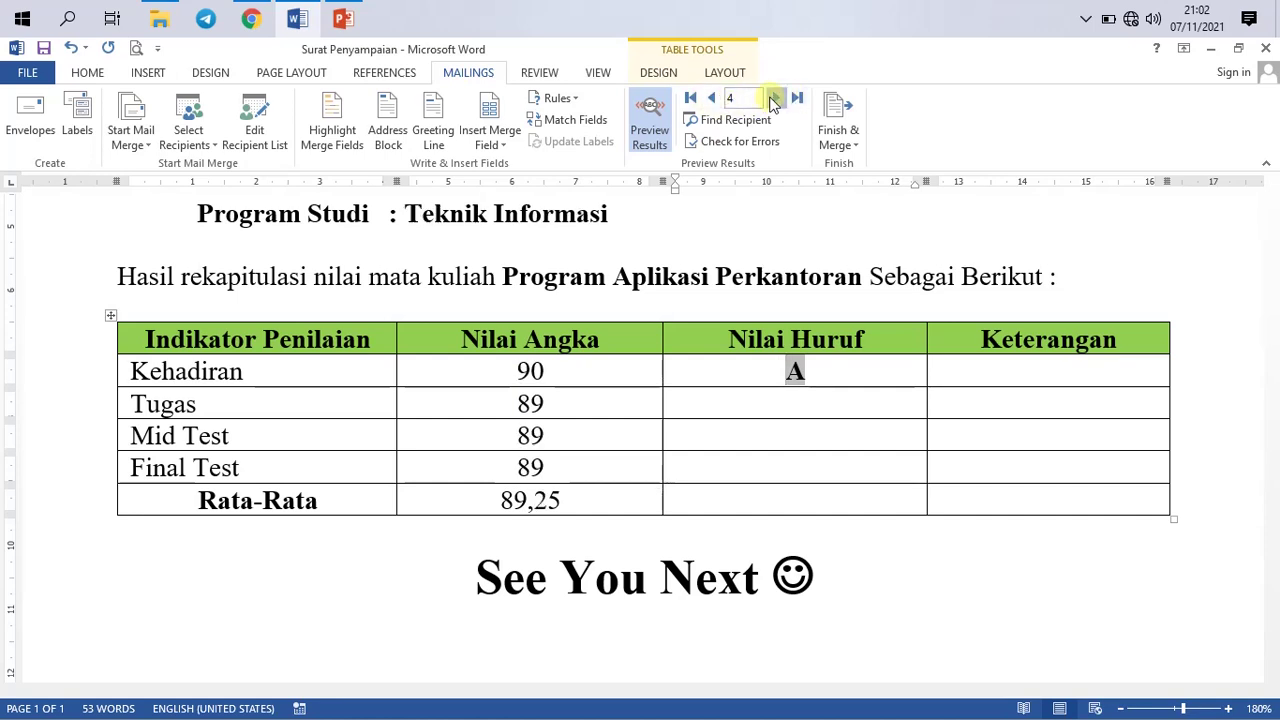
{"action": "left_click", "coordinate": [776, 96]}
{"action": "left_click", "coordinate": [776, 96]}
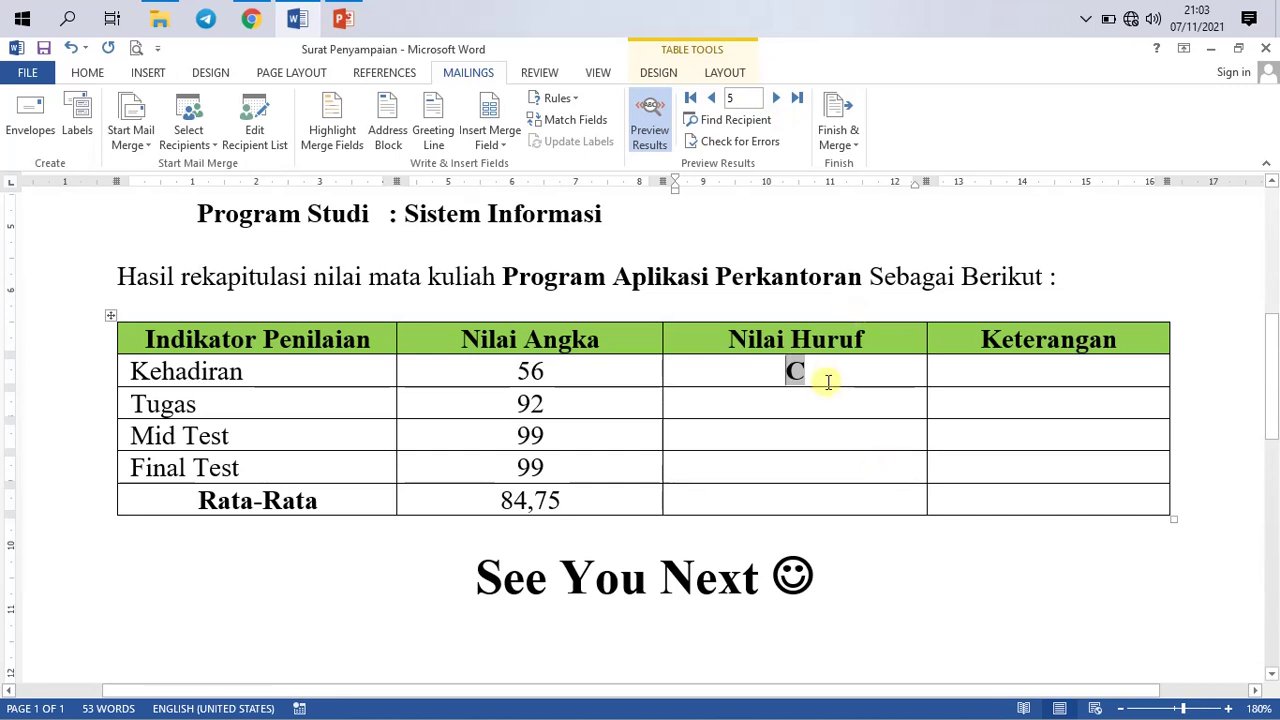
{"action": "left_click", "coordinate": [821, 396]}
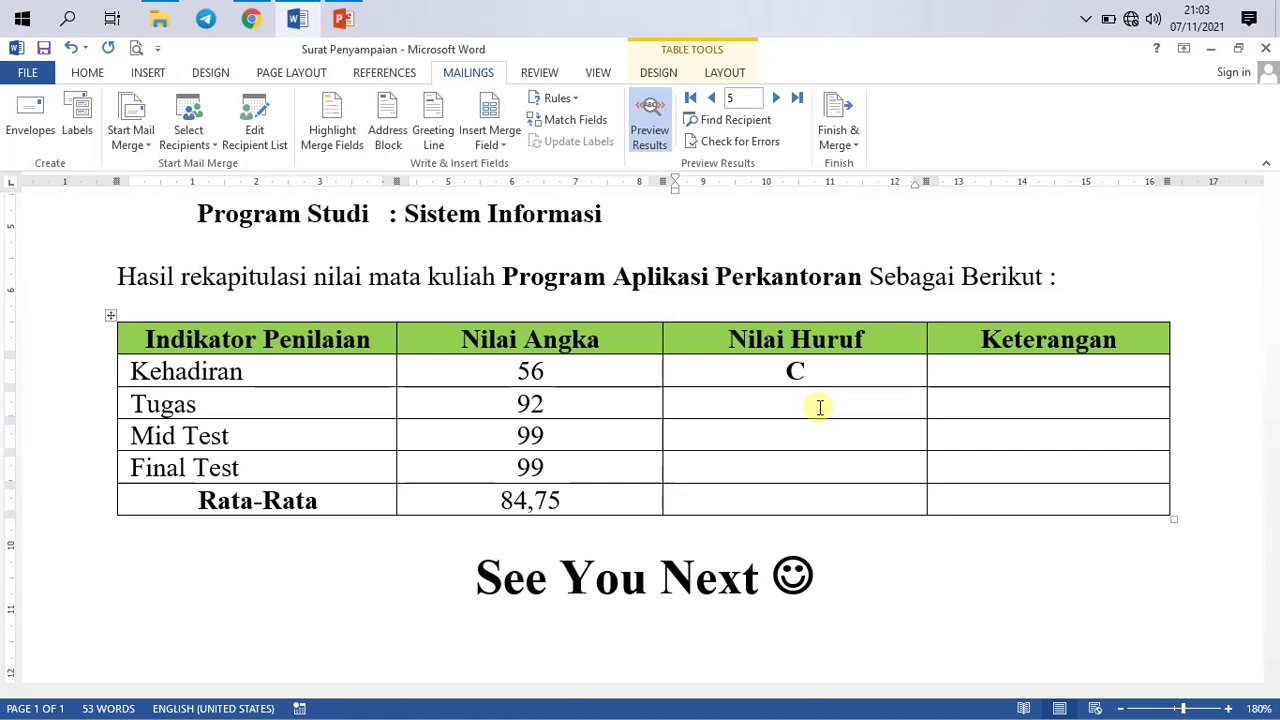
{"action": "left_click", "coordinate": [711, 98]}
{"action": "left_click", "coordinate": [711, 98]}
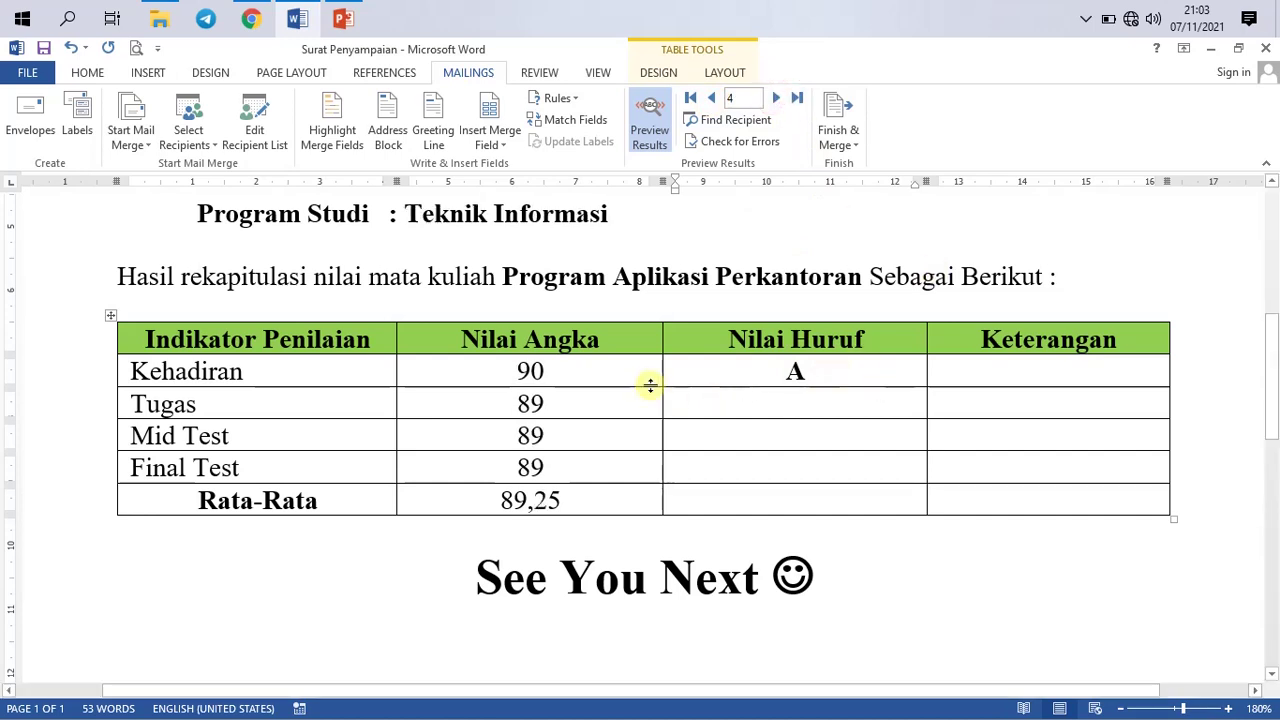
Step: Show the field codes and copy the nested IF field from the Kehadiran row's Nilai Huruf cell into the Tugas row's Nilai Huruf cell
{"action": "left_click", "coordinate": [796, 371]}
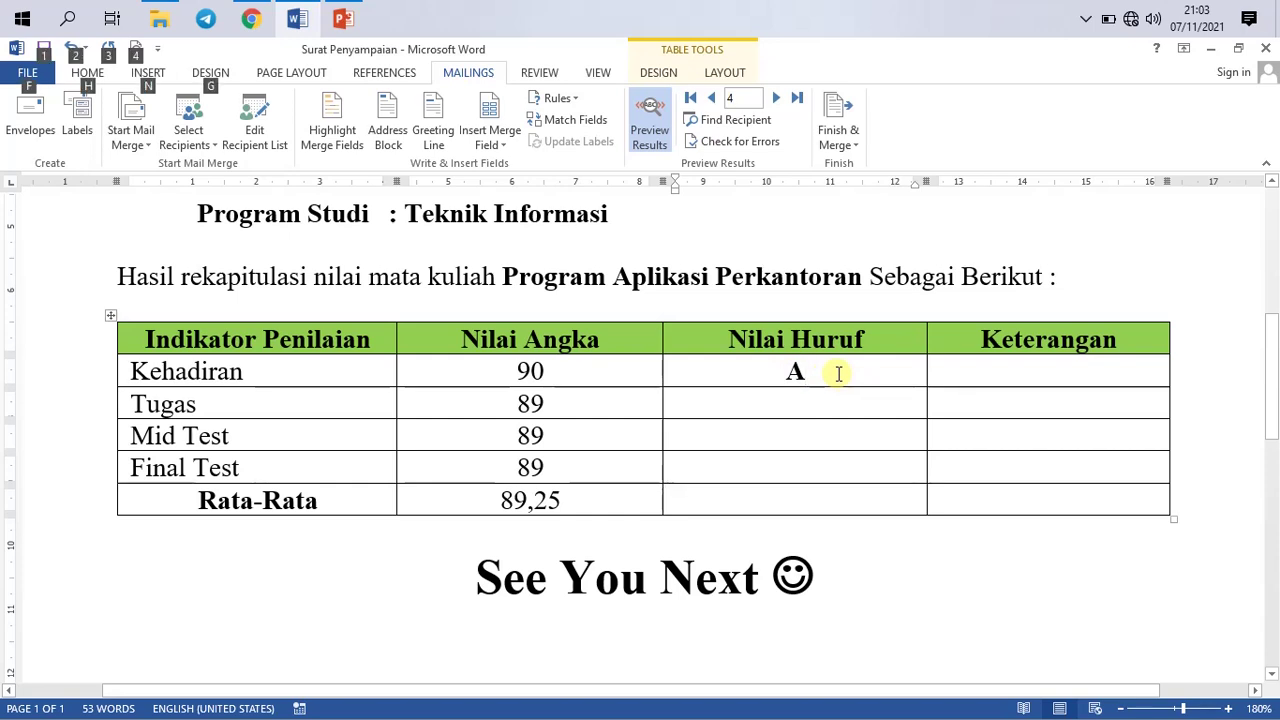
{"action": "key", "text": "alt+F9"}
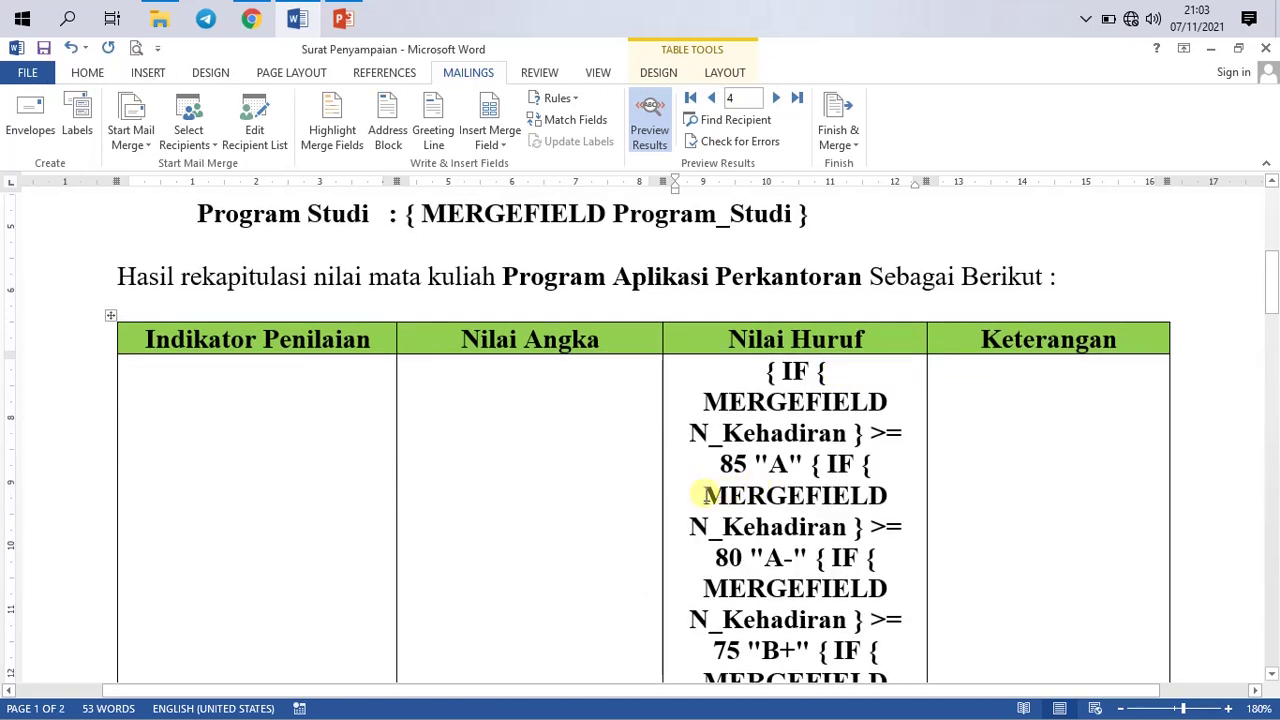
{"action": "left_click", "coordinate": [663, 502]}
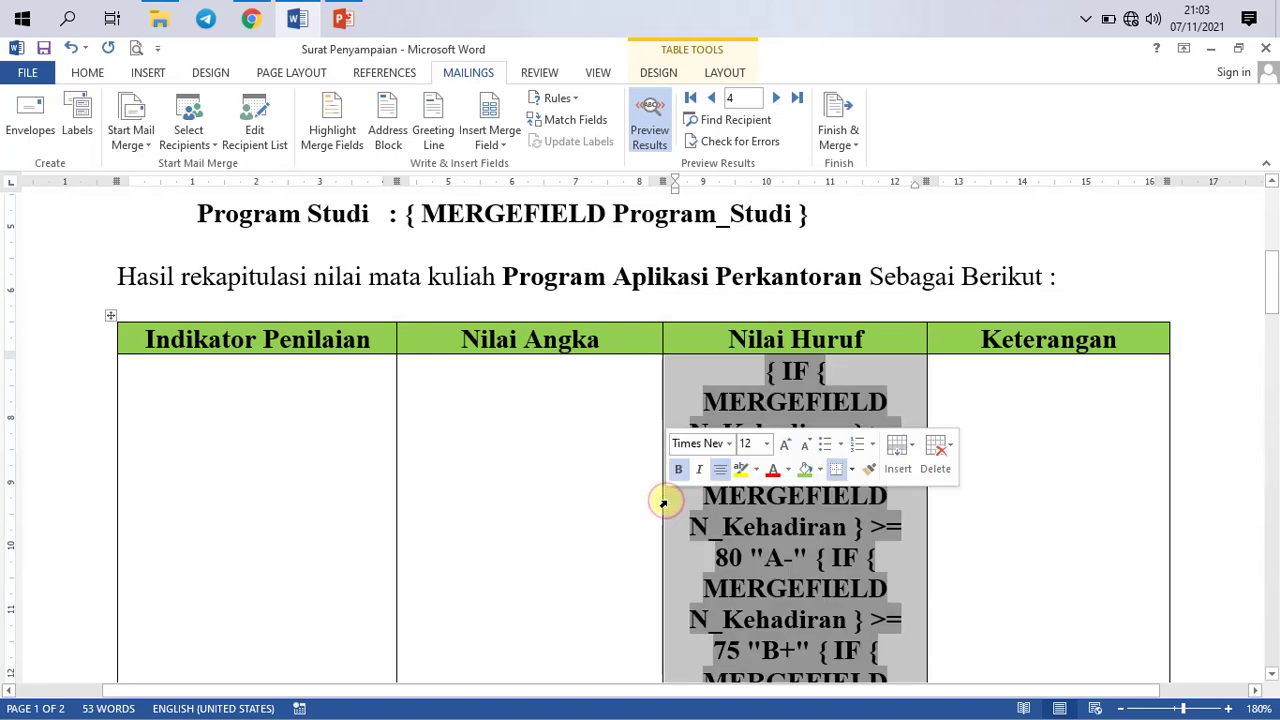
{"action": "scroll", "coordinate": [737, 463], "scroll_direction": "down", "scroll_amount": 10}
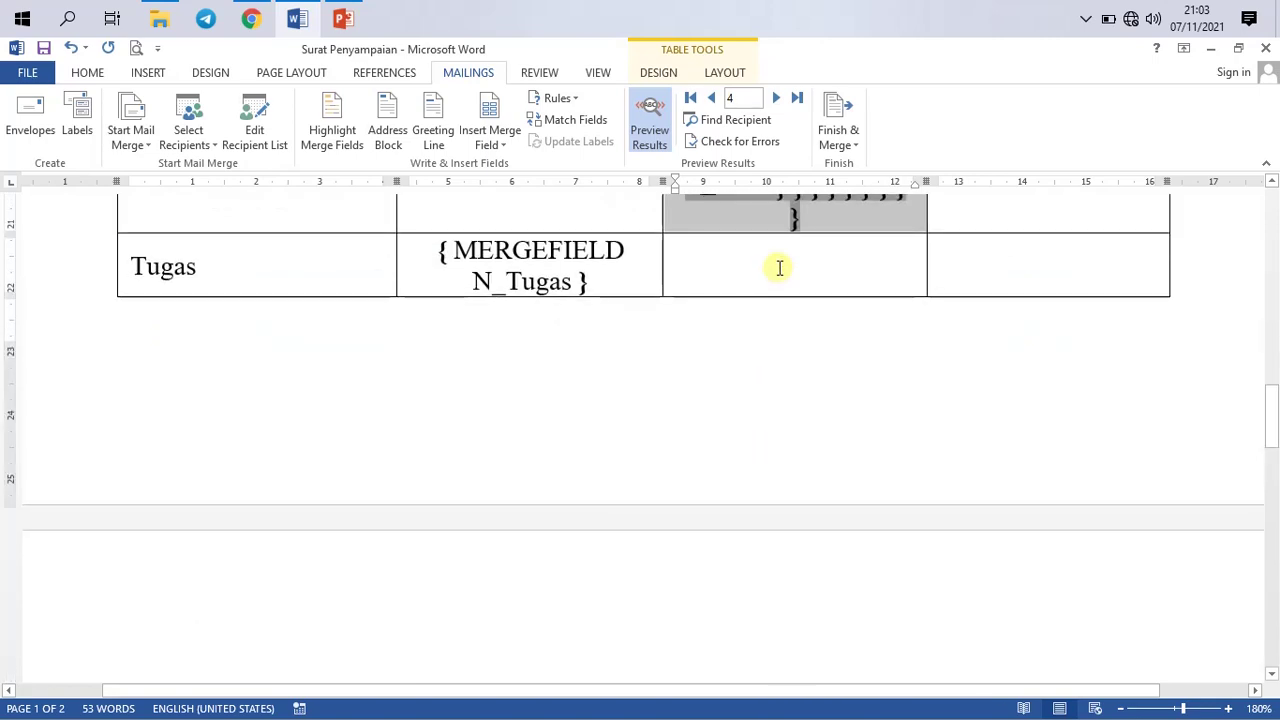
{"action": "left_click", "coordinate": [780, 267]}
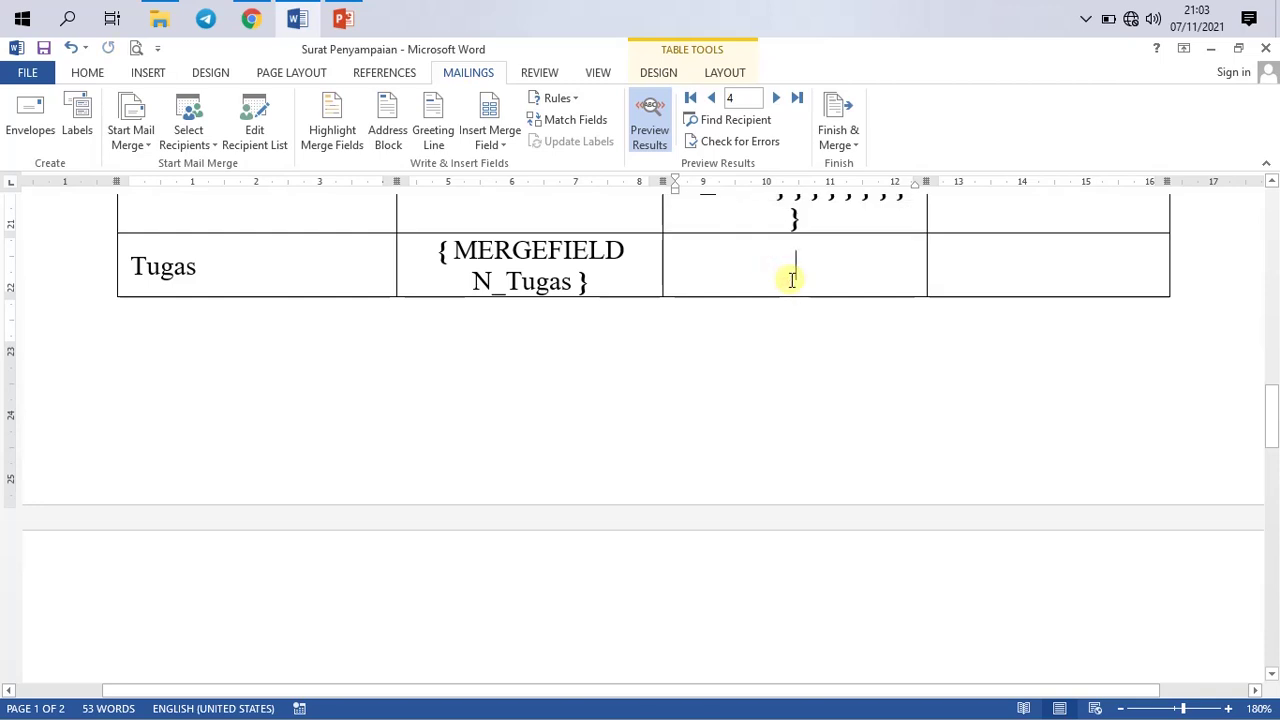
{"action": "key", "text": "ctrl+v"}
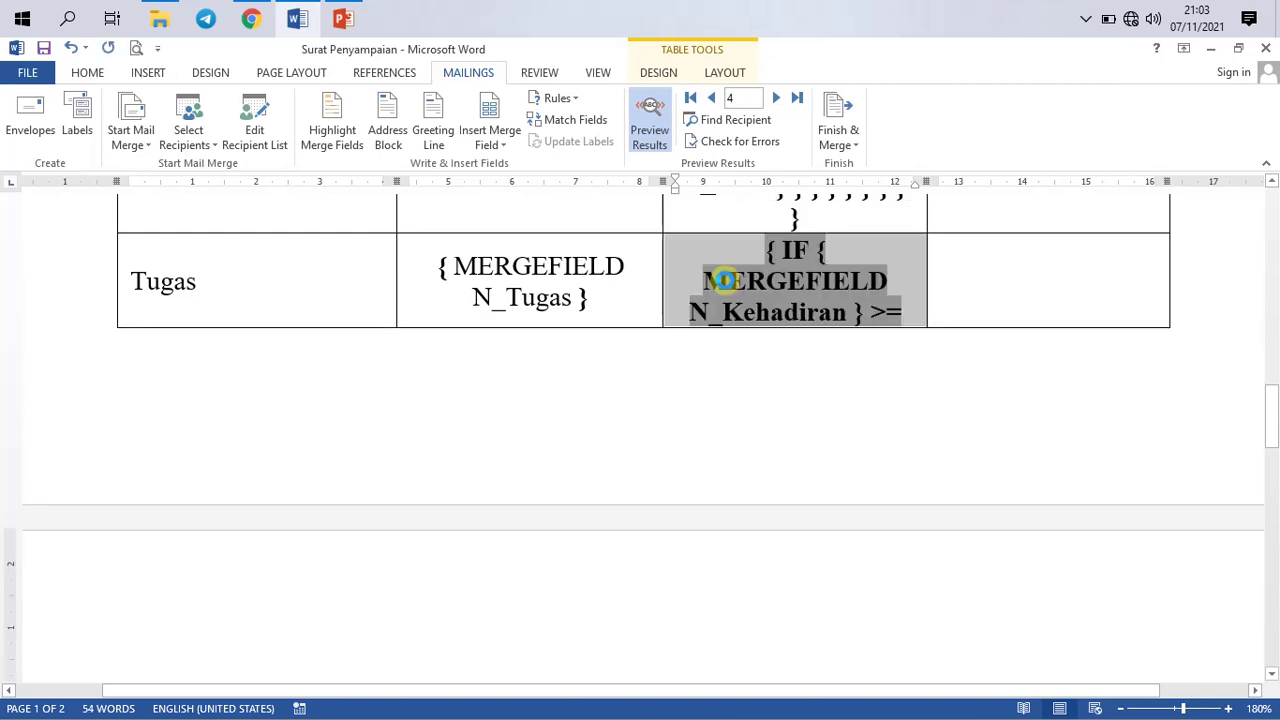
Step: Change the merge field in the pasted code's first condition (>= 85) to N_Tugas
{"action": "left_click", "coordinate": [807, 298]}
{"action": "scroll", "coordinate": [825, 312], "scroll_direction": "down", "scroll_amount": 8}
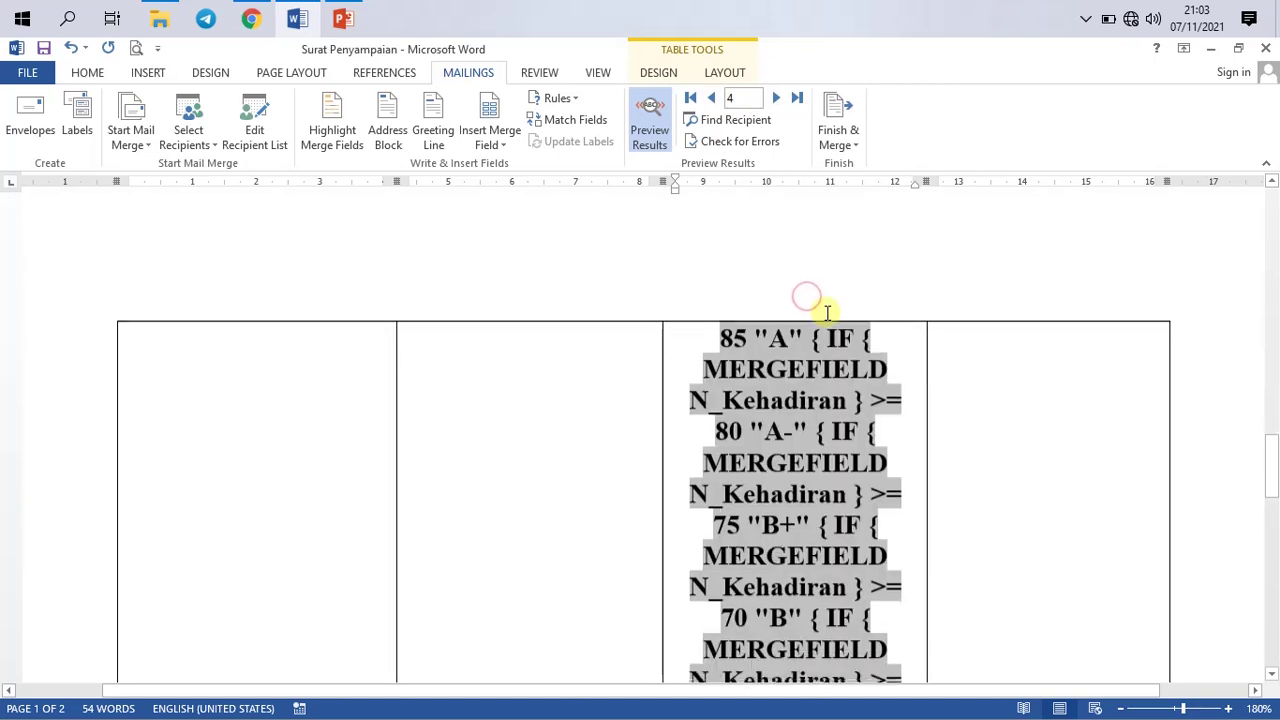
{"action": "scroll", "coordinate": [832, 306], "scroll_direction": "up", "scroll_amount": 8}
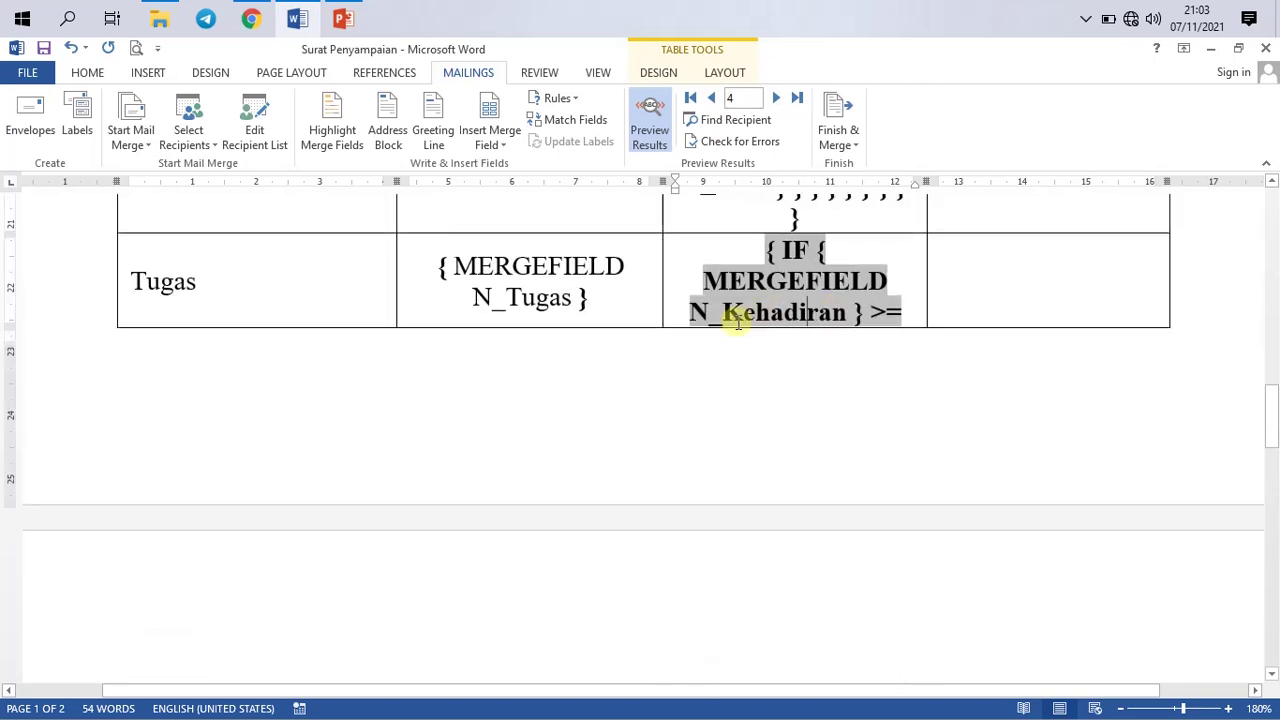
{"action": "left_click_drag", "start_coordinate": [727, 312], "coordinate": [845, 320]}
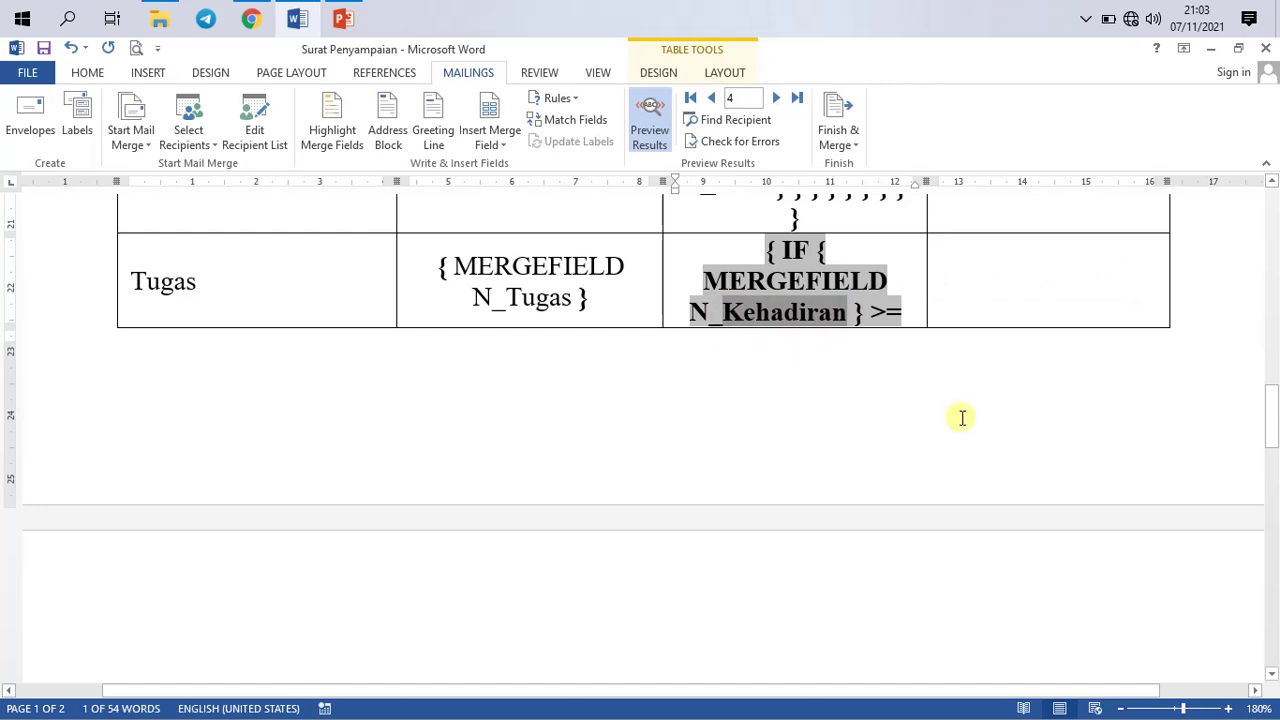
{"action": "type", "text": "Tugas"}
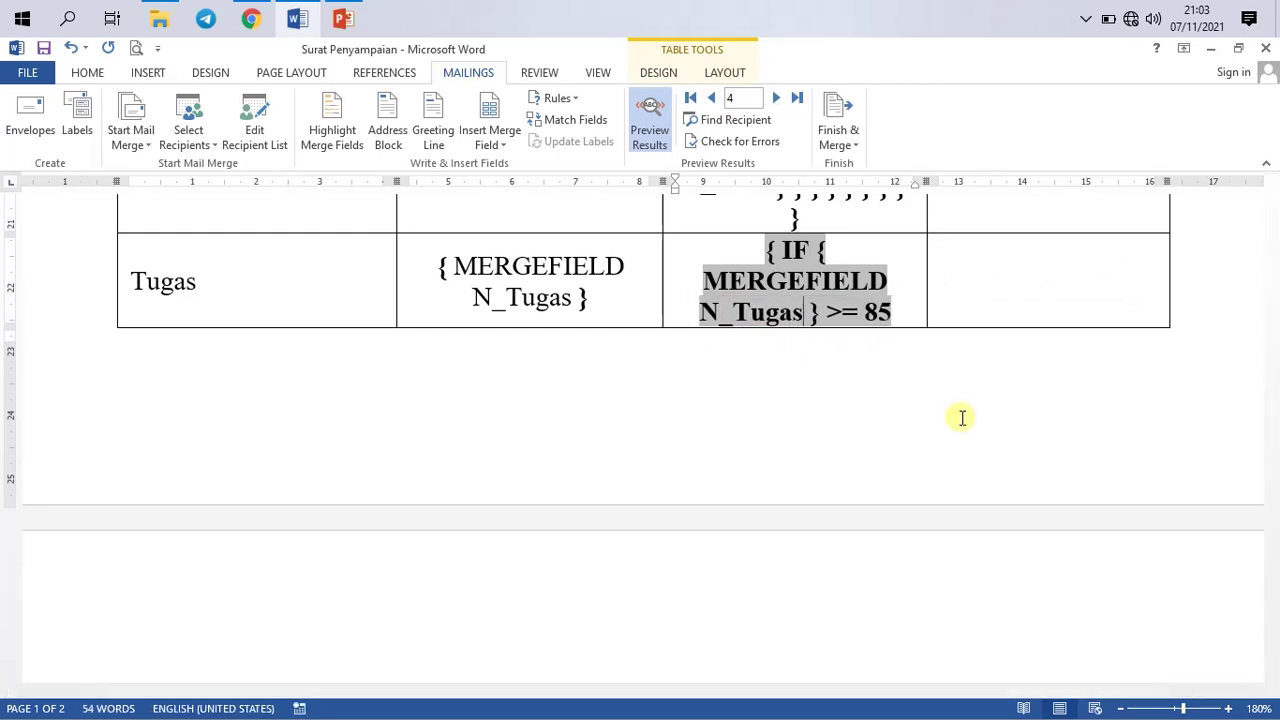
Step: Change the merge fields in the Tugas code's >= 80 and >= 75 conditions to N_Tugas
{"action": "scroll", "coordinate": [920, 426], "scroll_direction": "down", "scroll_amount": 8}
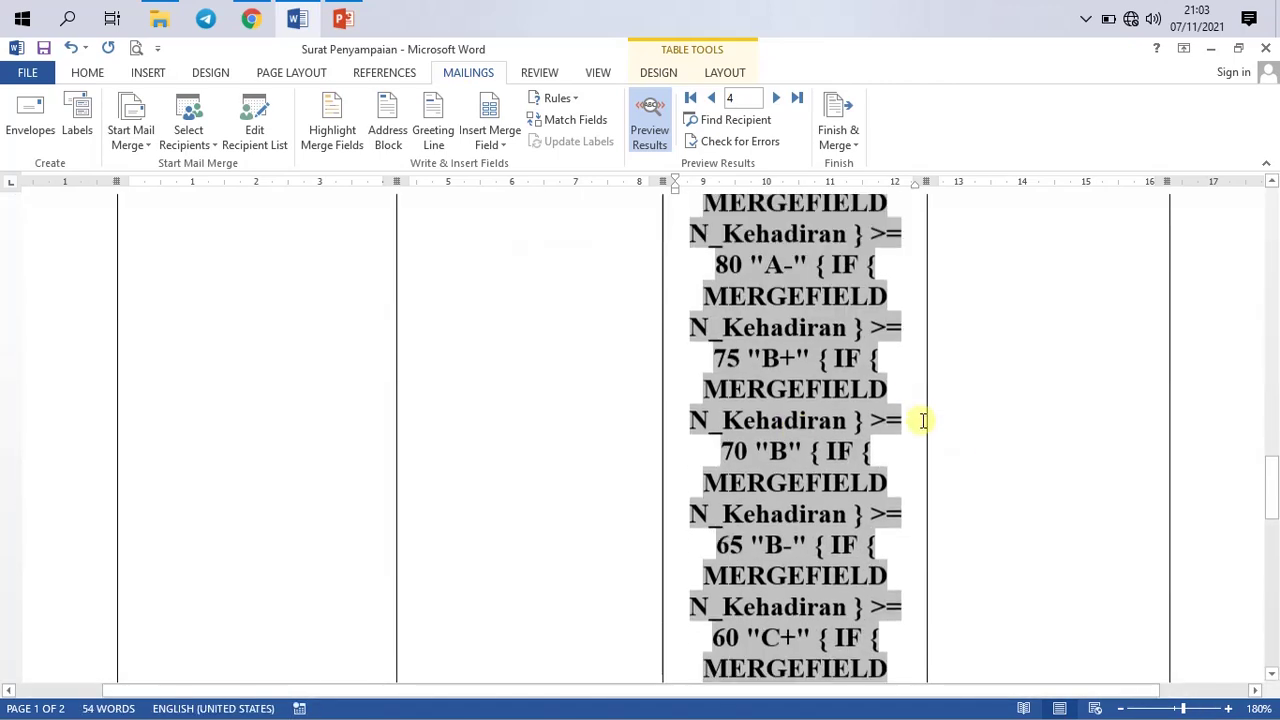
{"action": "scroll", "coordinate": [743, 314], "scroll_direction": "up", "scroll_amount": 1}
{"action": "left_click_drag", "start_coordinate": [722, 298], "coordinate": [845, 299]}
{"action": "type", "text": "Tu"}
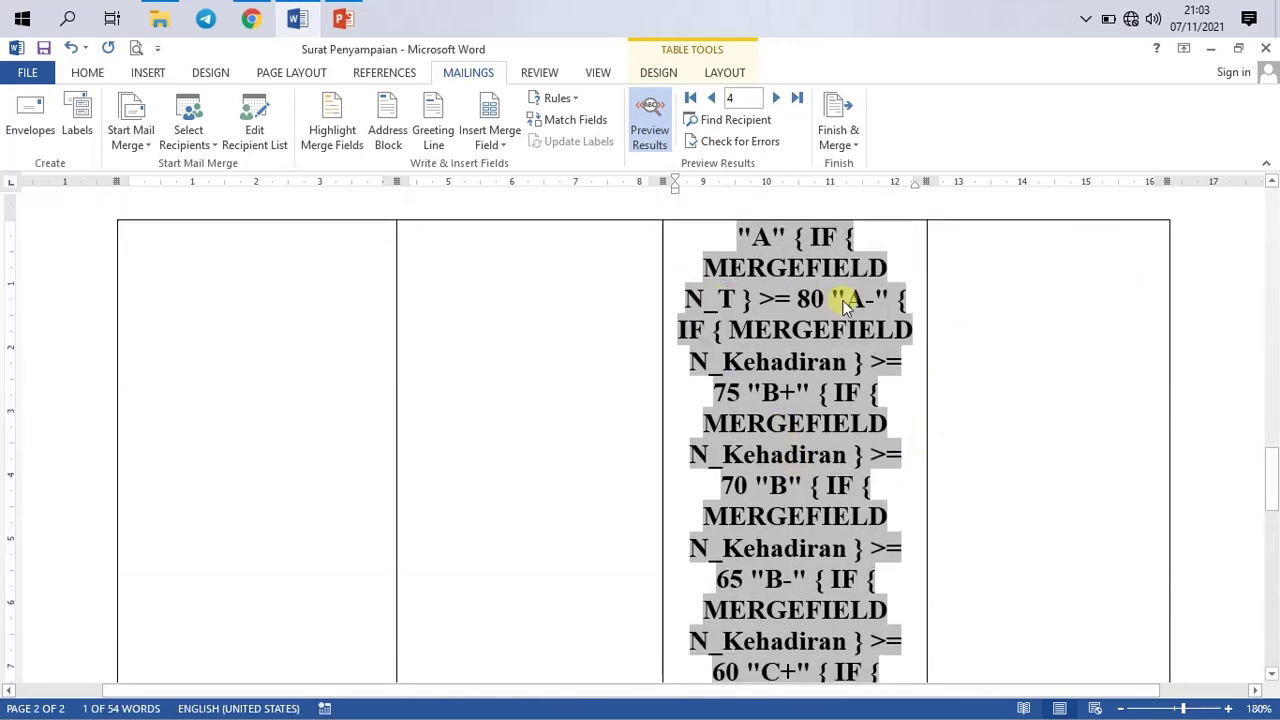
{"action": "type", "text": "gas"}
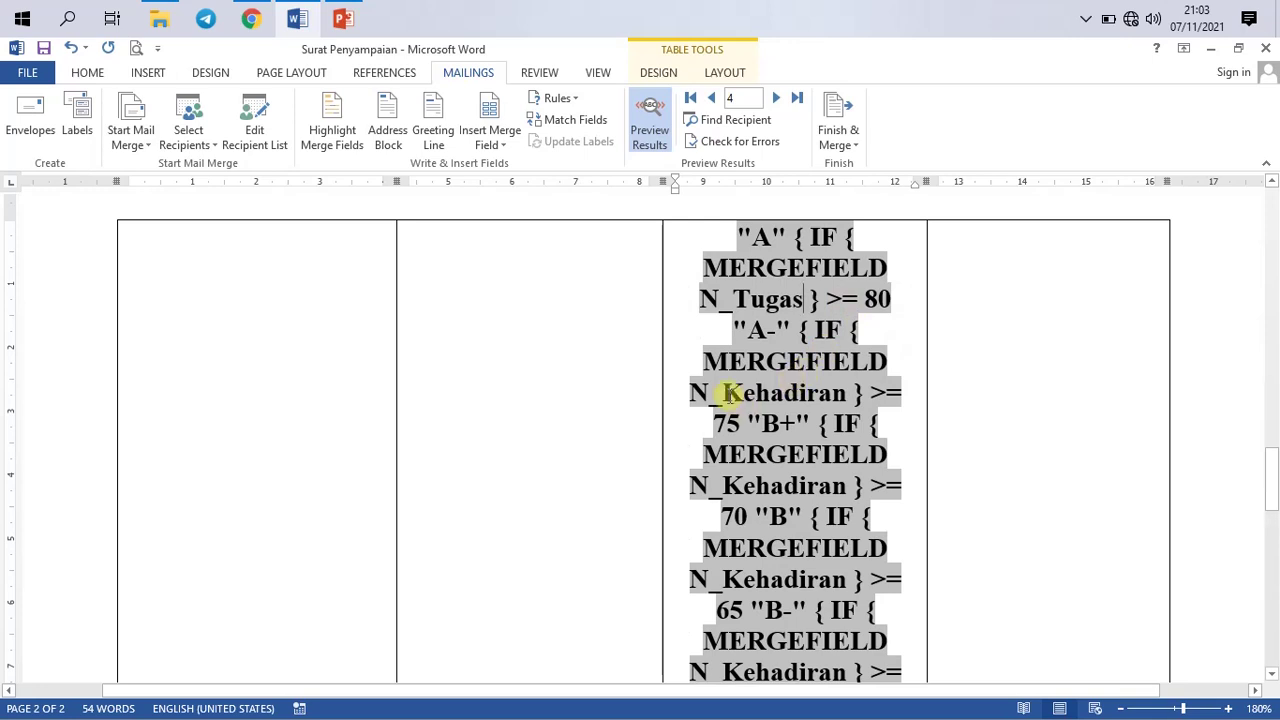
{"action": "left_click_drag", "start_coordinate": [723, 393], "coordinate": [842, 393]}
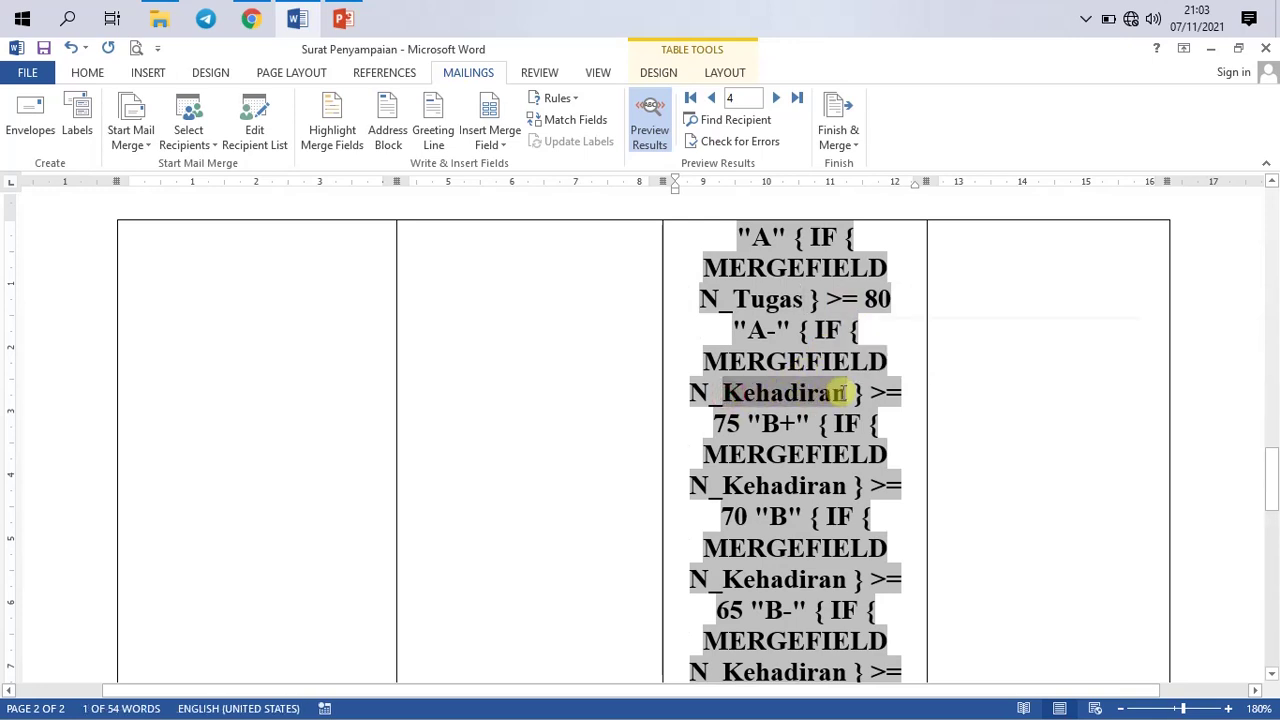
{"action": "type", "text": "Tugas"}
Step: Change the merge fields in the Tugas code's >= 70 and >= 65 conditions to N_Tugas
{"action": "scroll", "coordinate": [842, 395], "scroll_direction": "down", "scroll_amount": 3}
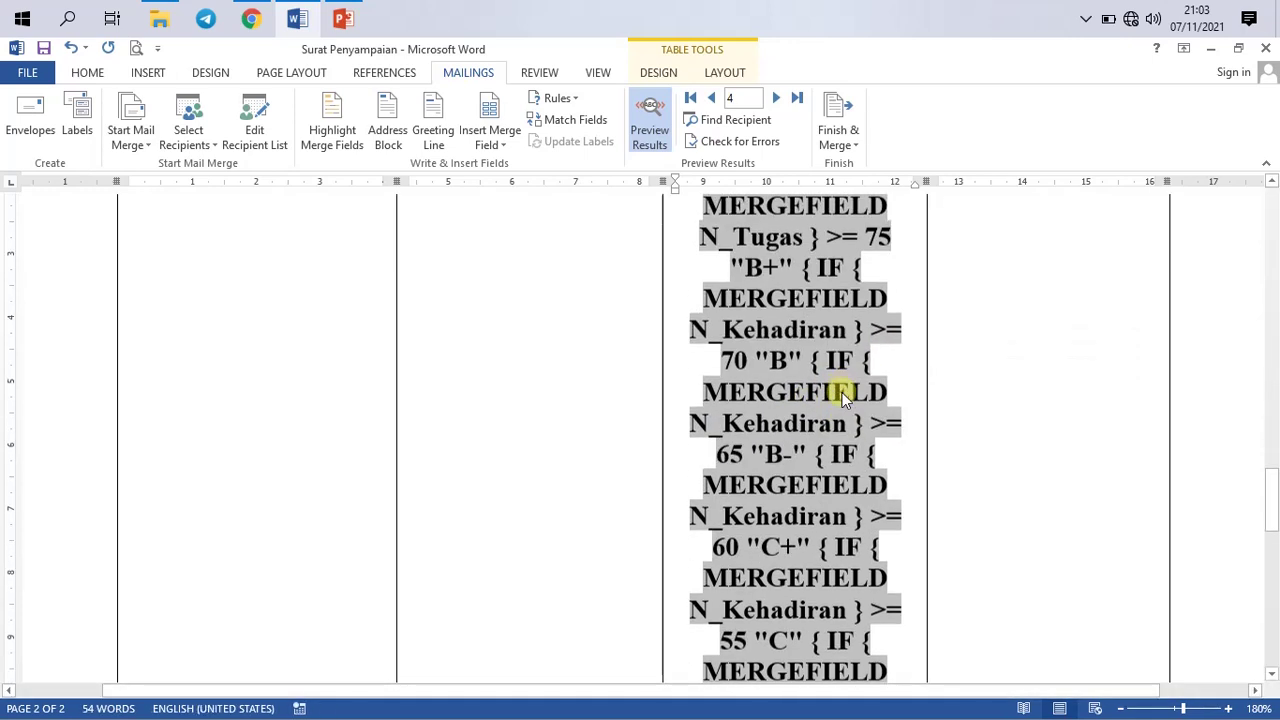
{"action": "left_click_drag", "start_coordinate": [724, 328], "coordinate": [843, 333]}
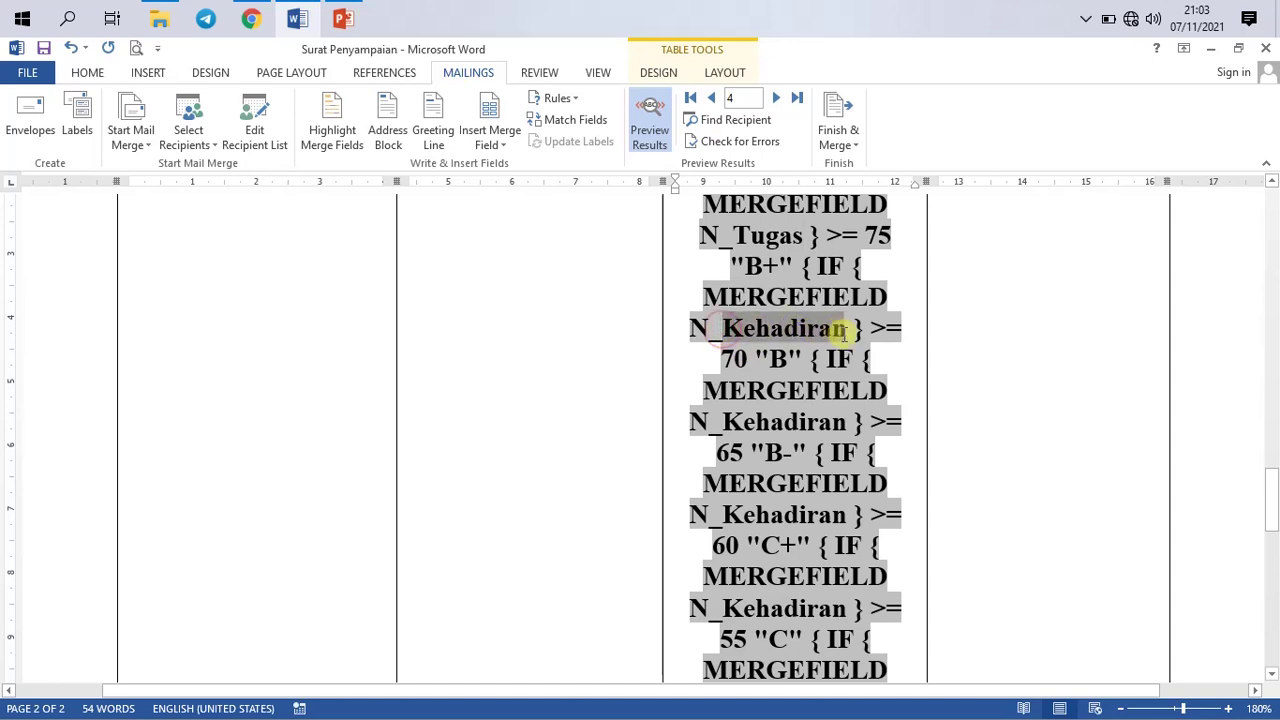
{"action": "type", "text": "Tugas"}
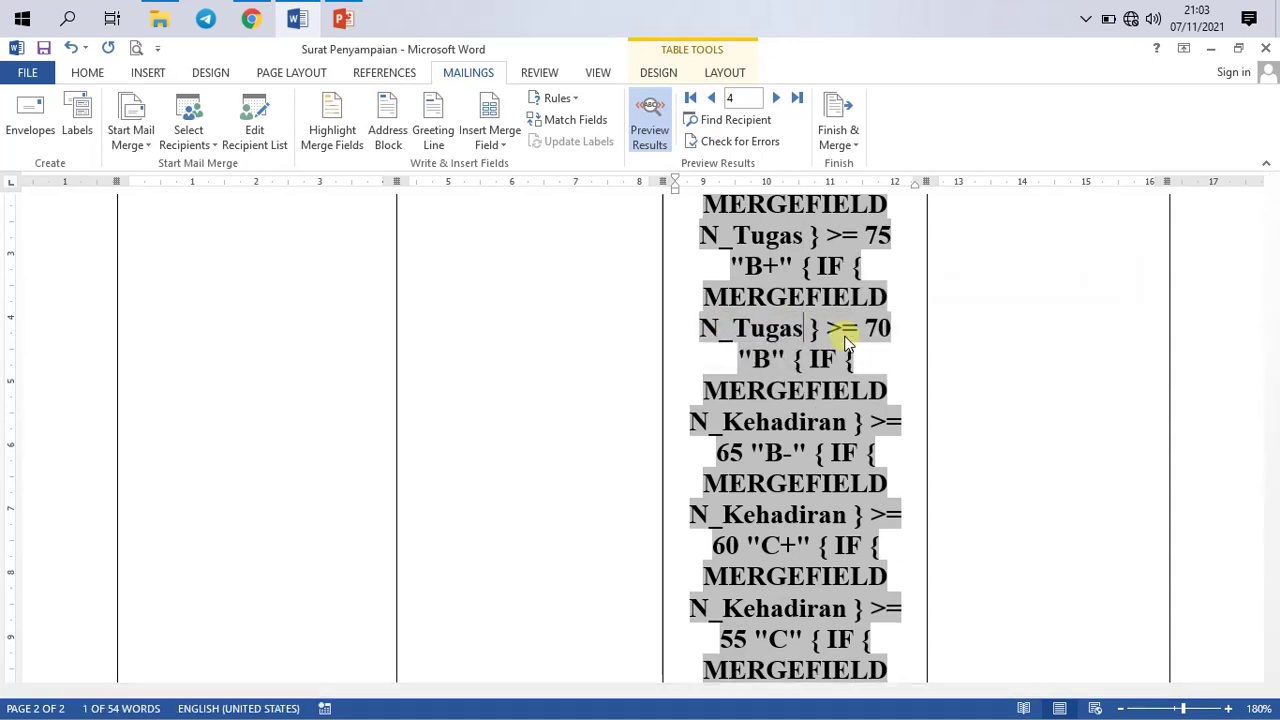
{"action": "scroll", "coordinate": [773, 360], "scroll_direction": "down", "scroll_amount": 2}
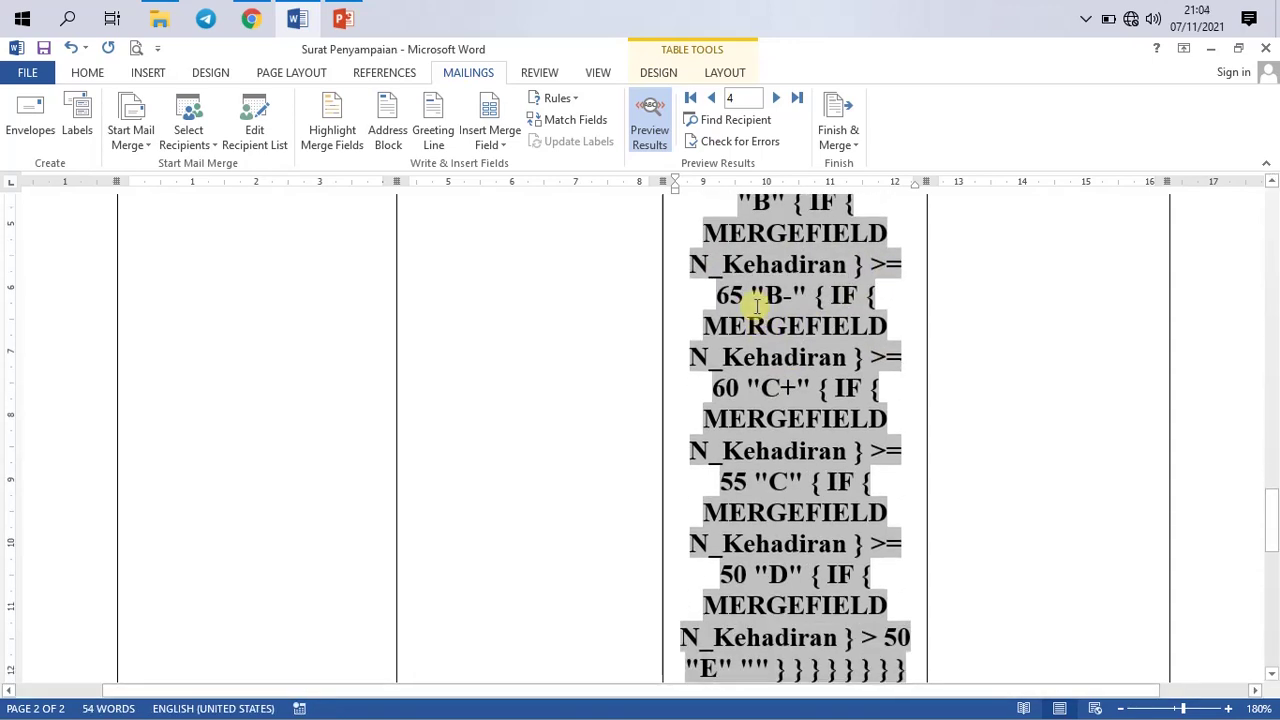
{"action": "scroll", "coordinate": [800, 375], "scroll_direction": "up", "scroll_amount": 1}
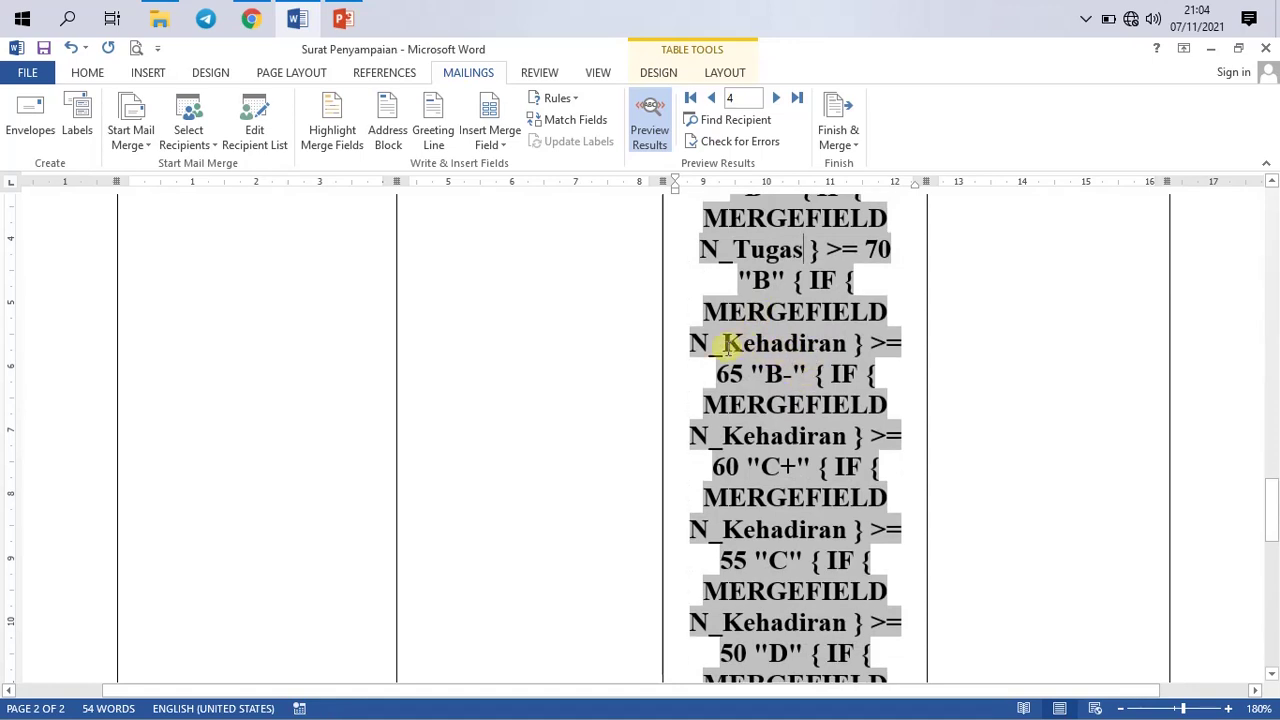
{"action": "left_click_drag", "start_coordinate": [724, 342], "coordinate": [843, 344]}
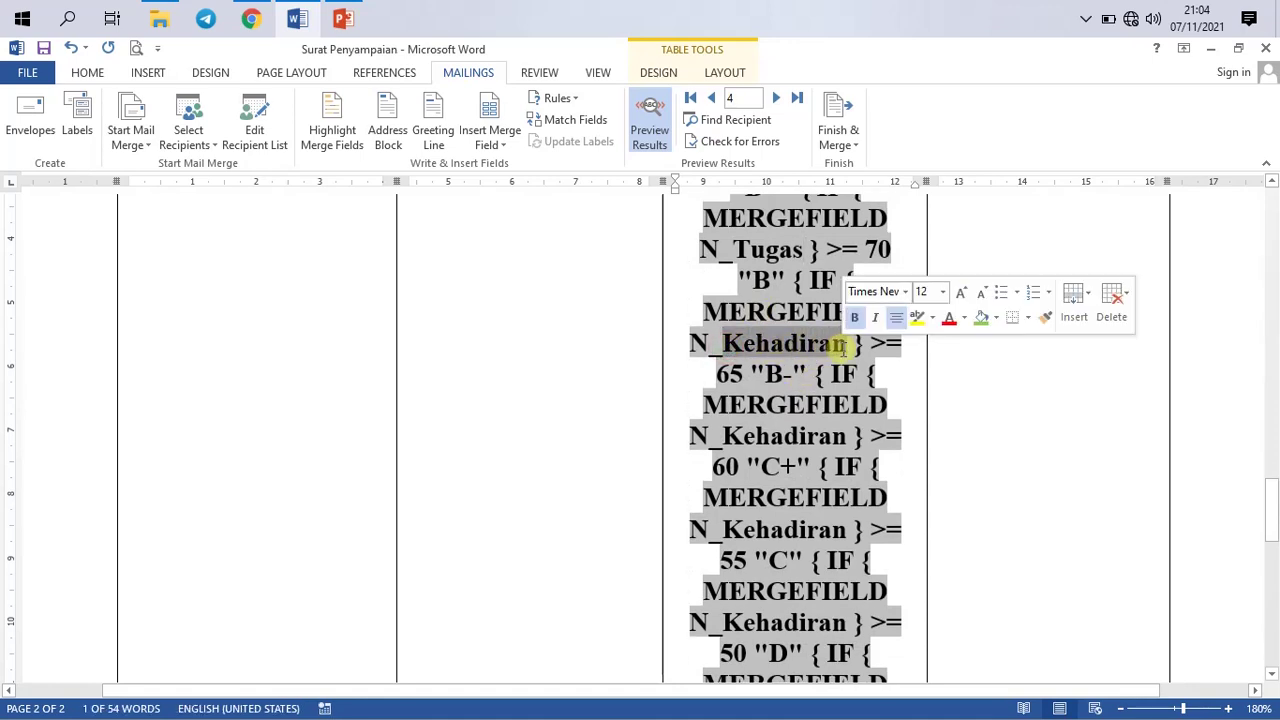
{"action": "type", "text": "Tugas"}
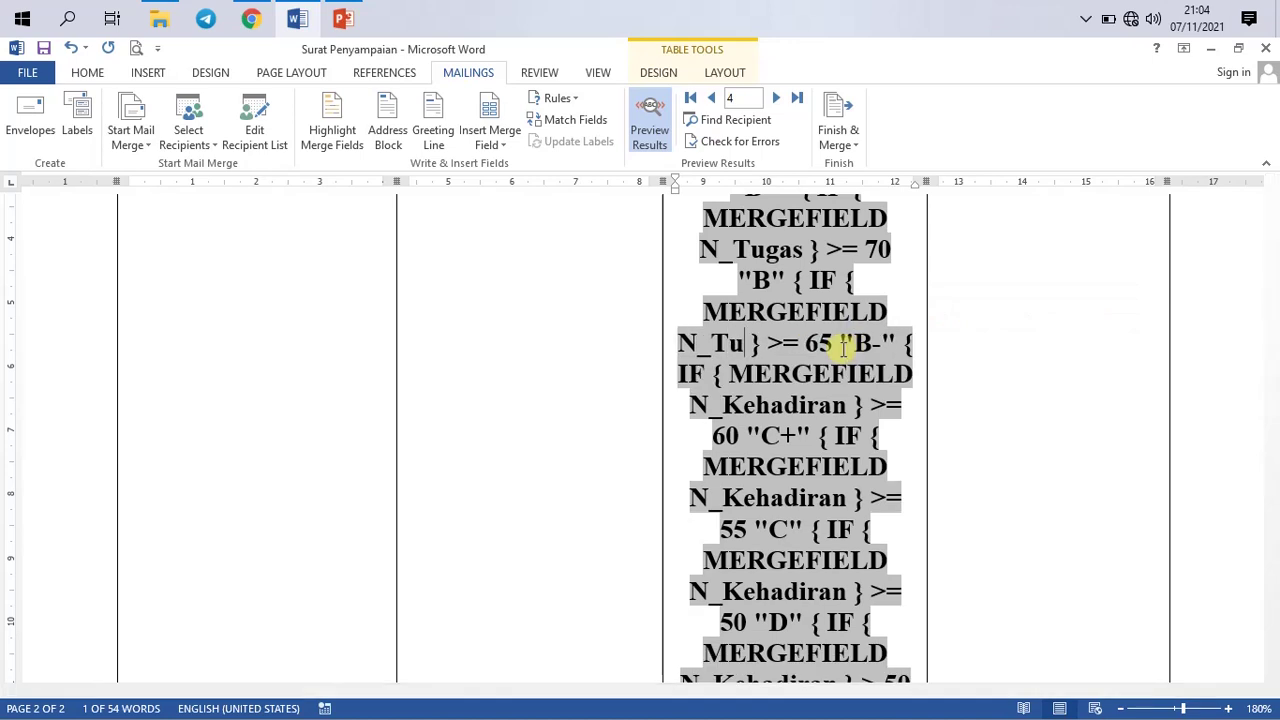
Step: Change the merge fields in the Tugas code's >= 60 and >= 55 conditions to N_Tugas
{"action": "scroll", "coordinate": [790, 422], "scroll_direction": "down", "scroll_amount": 3}
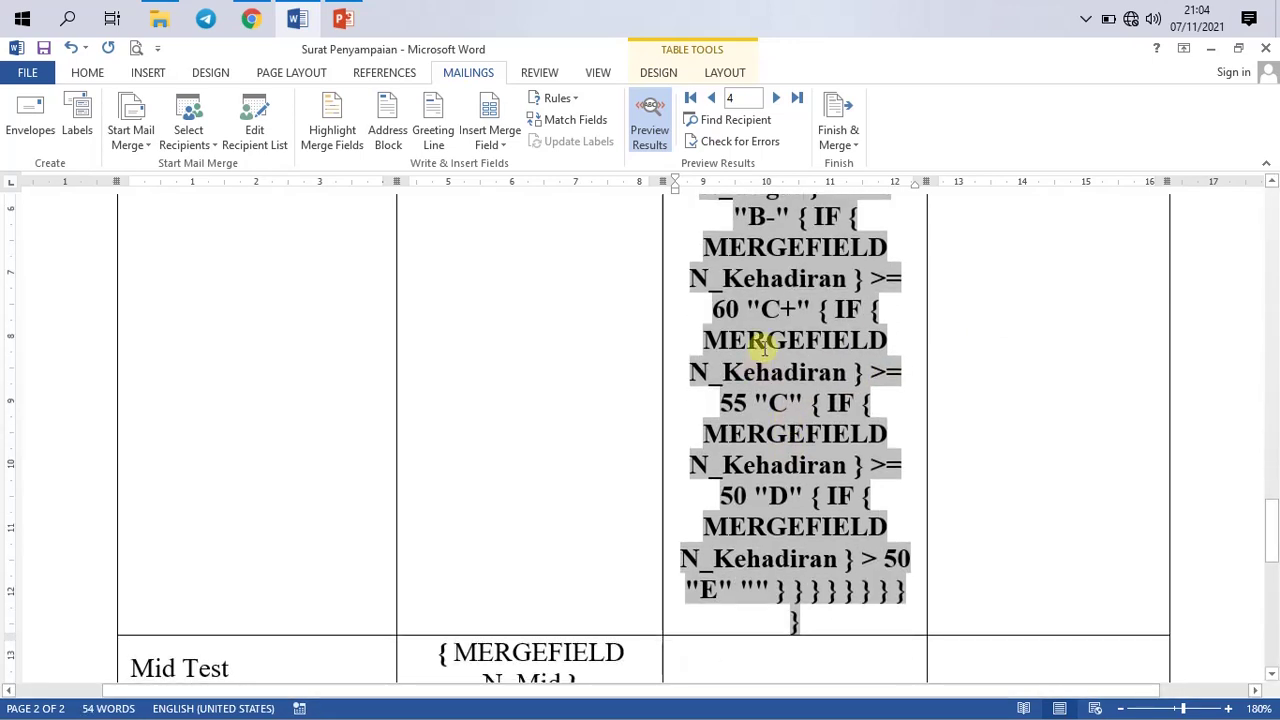
{"action": "left_click_drag", "start_coordinate": [724, 281], "coordinate": [846, 280]}
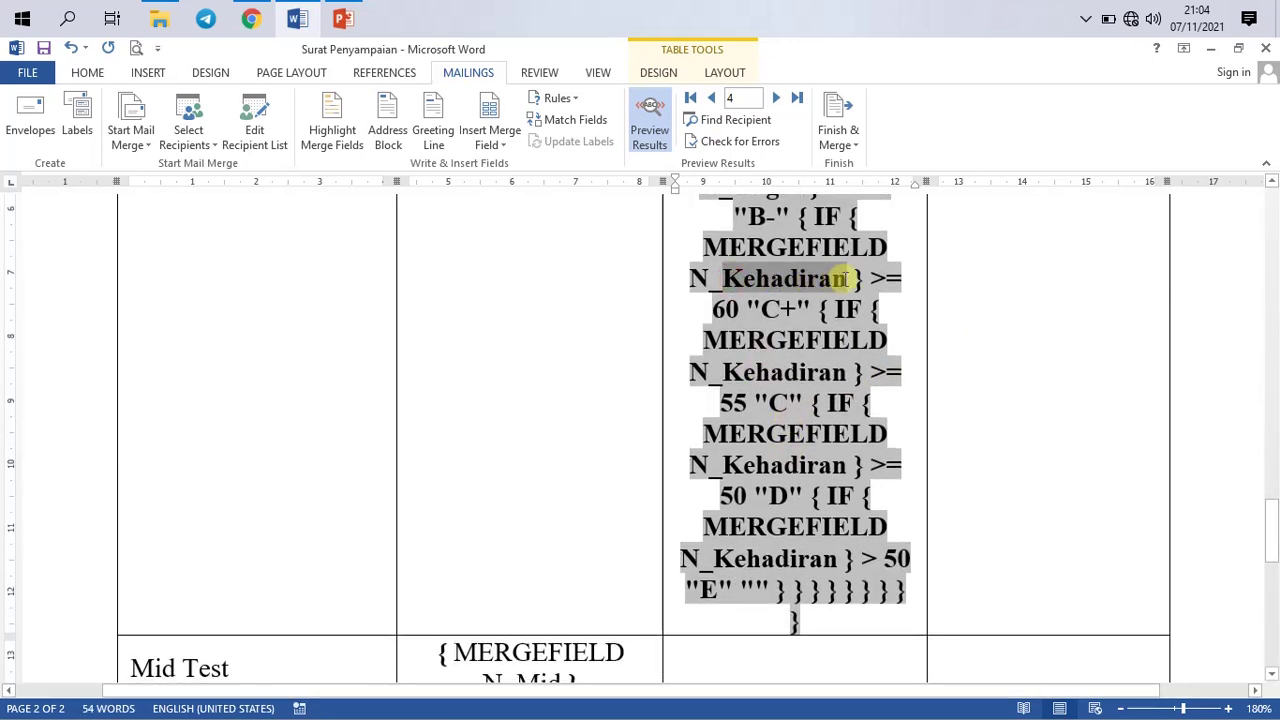
{"action": "key", "text": "Delete"}
{"action": "type", "text": "Tugas"}
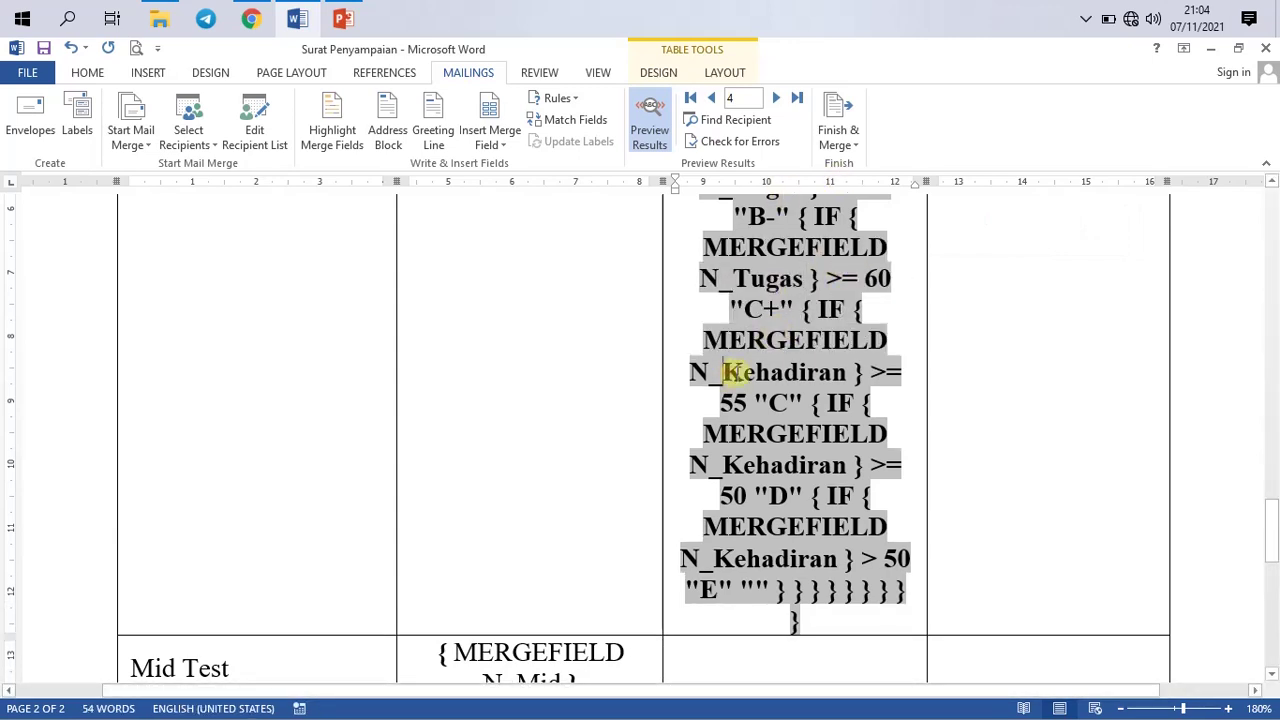
{"action": "left_click_drag", "start_coordinate": [735, 372], "coordinate": [849, 376]}
{"action": "type", "text": "T"}
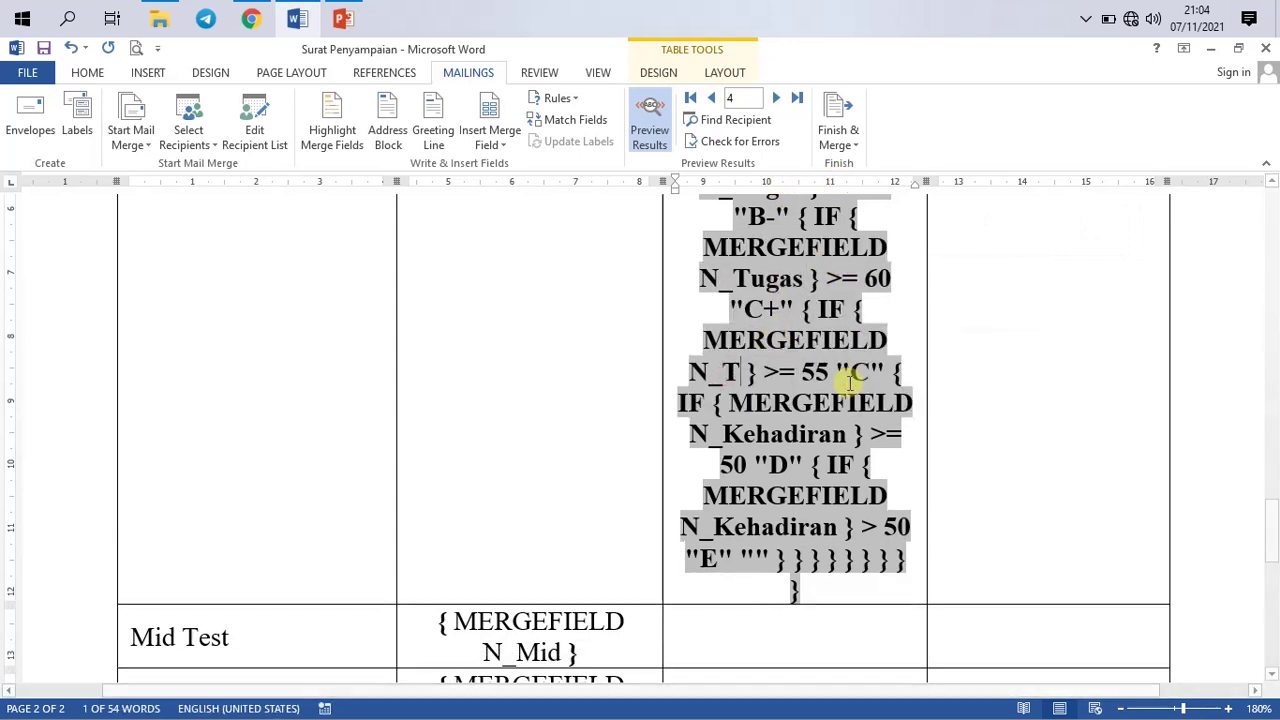
{"action": "type", "text": "ugas"}
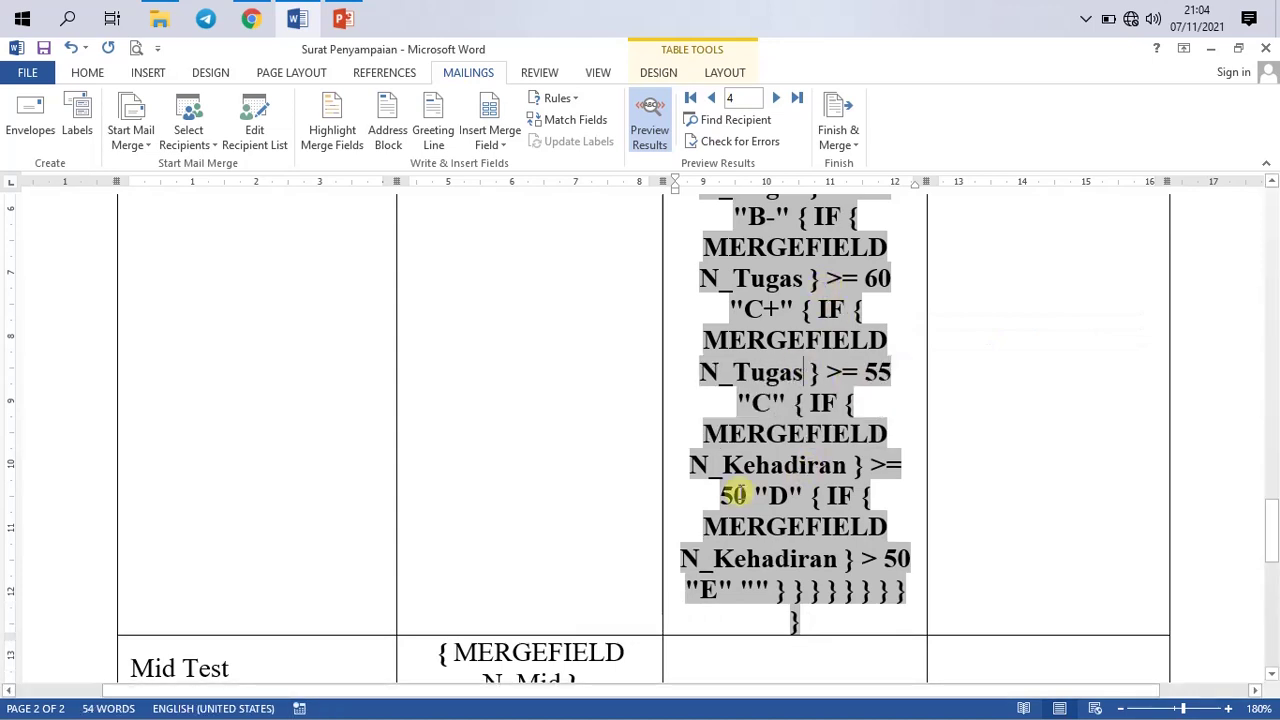
Step: Change the merge field in the Tugas code's >= 50 condition to N_Tugas
{"action": "left_click_drag", "start_coordinate": [729, 466], "coordinate": [847, 470]}
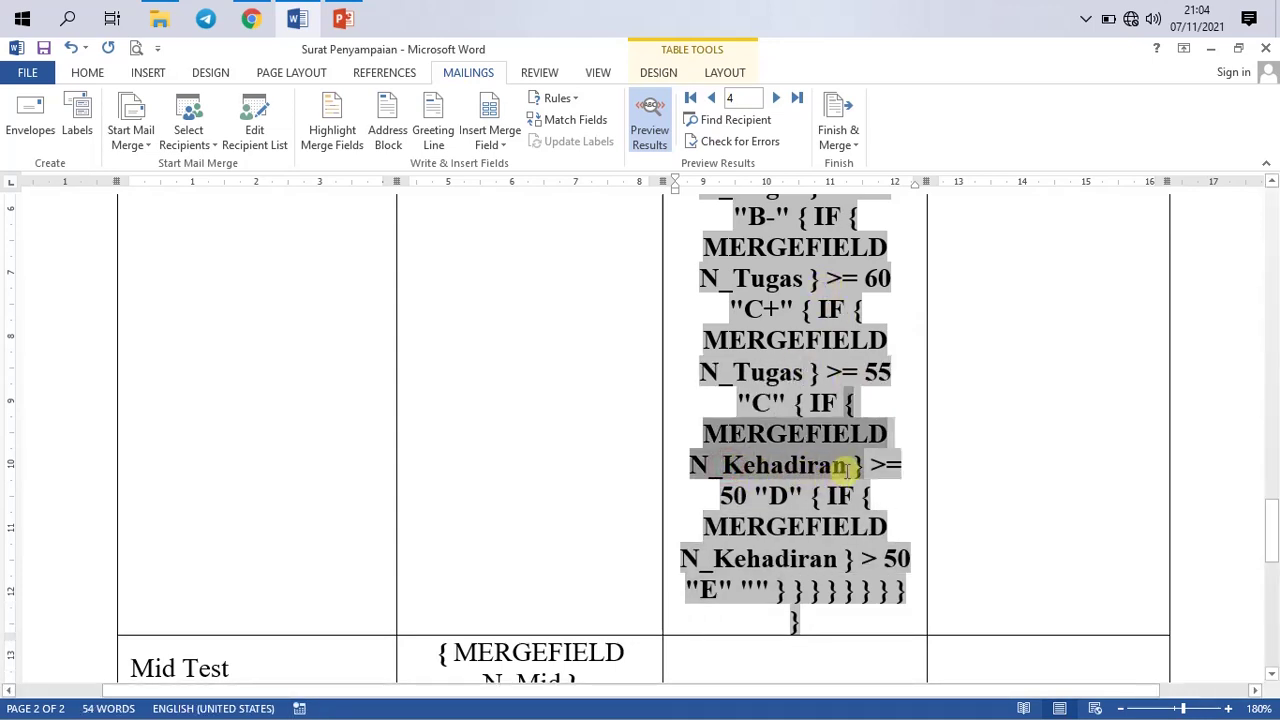
{"action": "left_click_drag", "start_coordinate": [727, 466], "coordinate": [848, 471]}
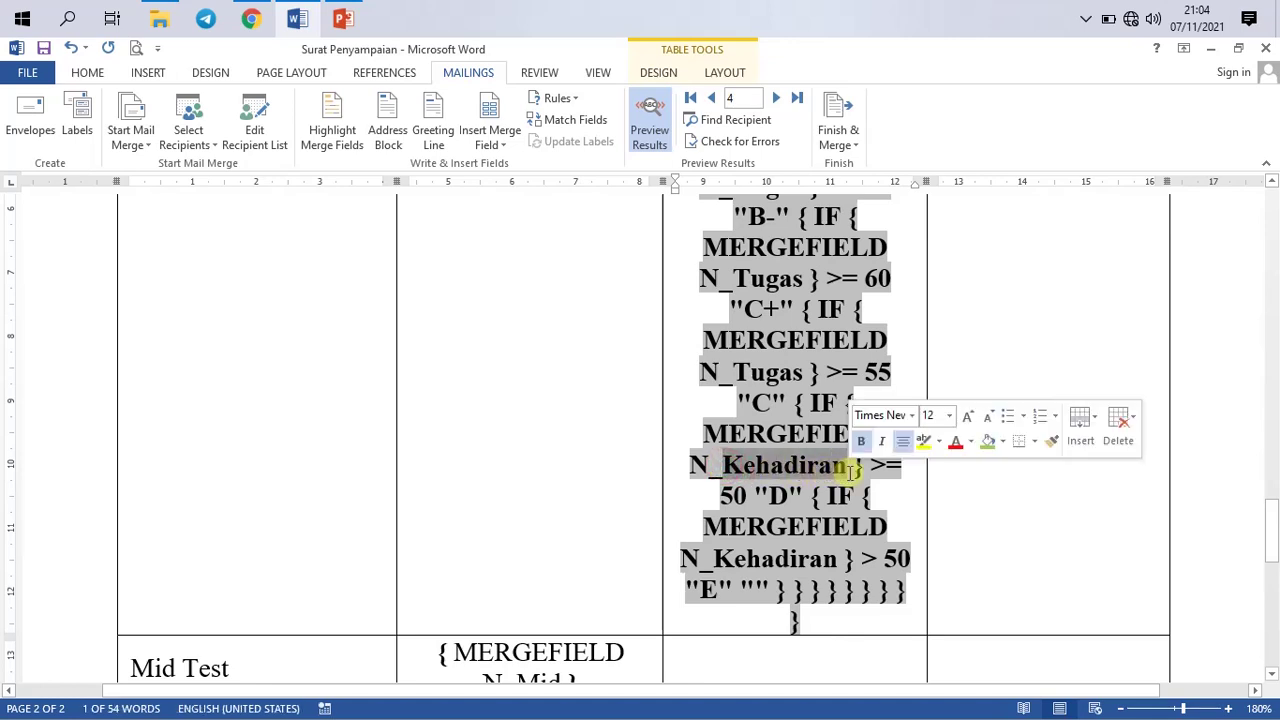
{"action": "type", "text": "Tugas"}
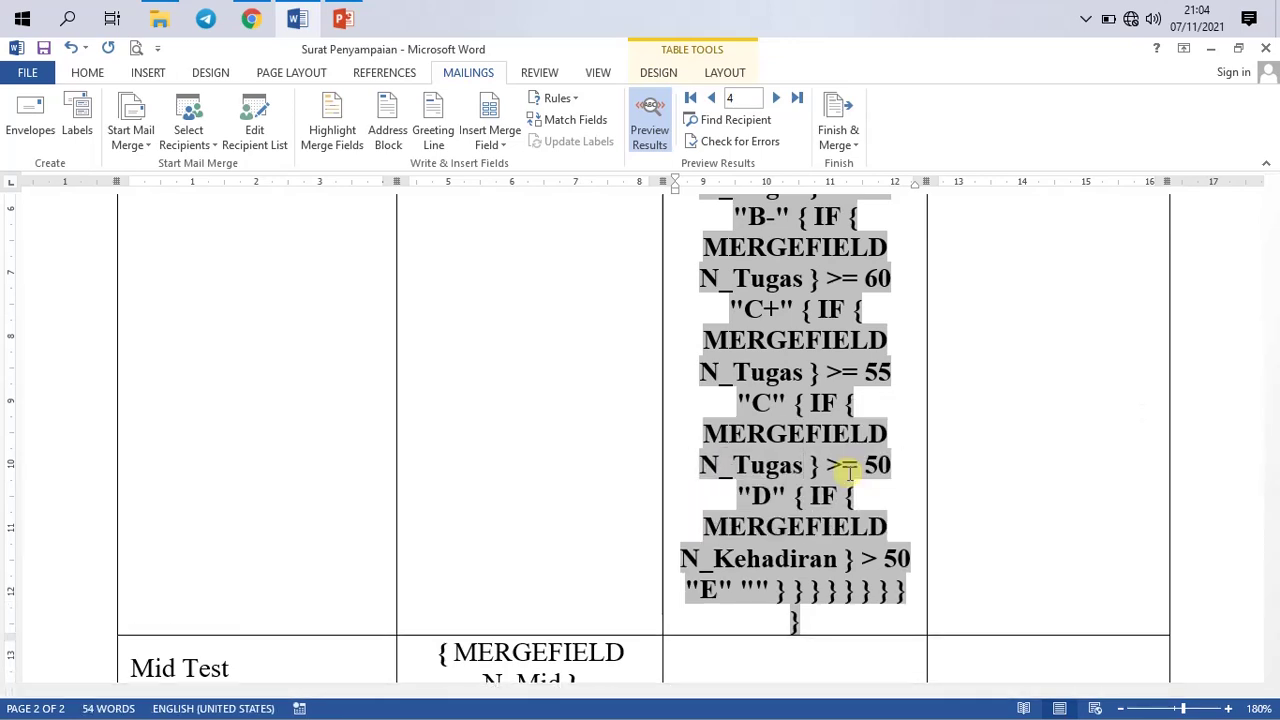
Step: Change the merge field in the Tugas code's final > 50 condition to N_Tugas
{"action": "scroll", "coordinate": [790, 400], "scroll_direction": "down", "scroll_amount": 3}
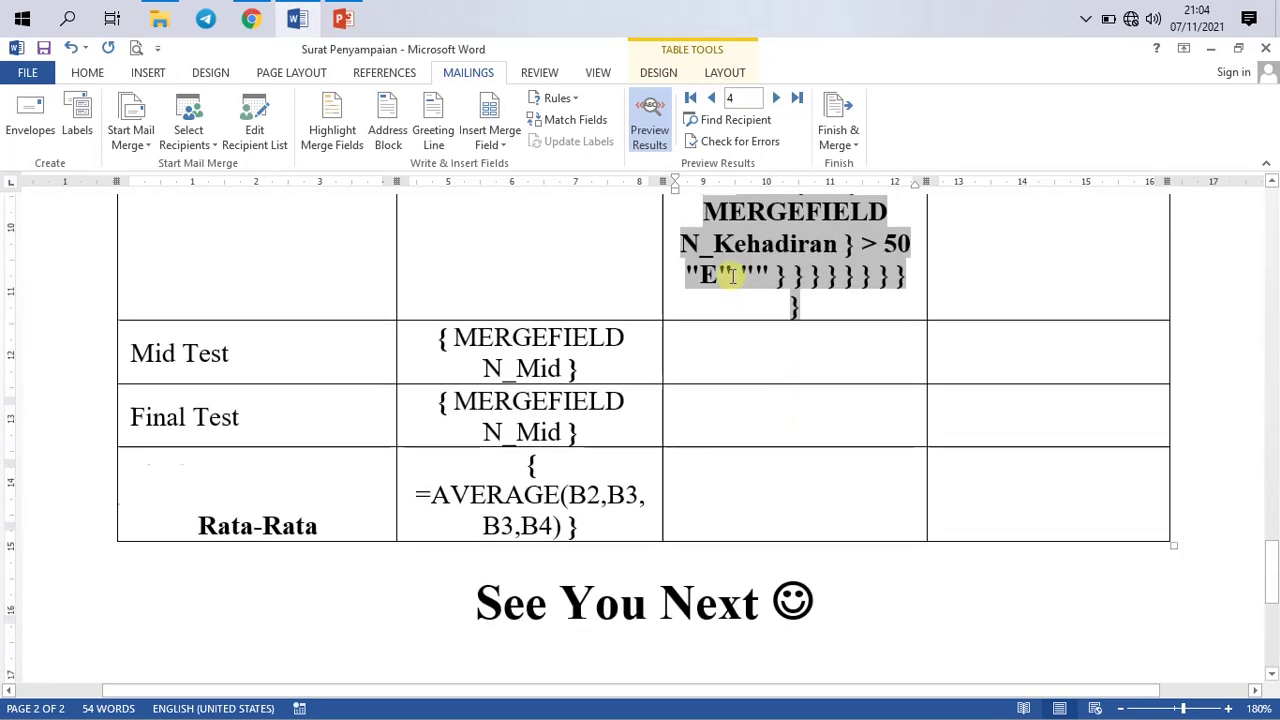
{"action": "scroll", "coordinate": [735, 280], "scroll_direction": "up", "scroll_amount": 1}
{"action": "left_click_drag", "start_coordinate": [714, 321], "coordinate": [830, 328]}
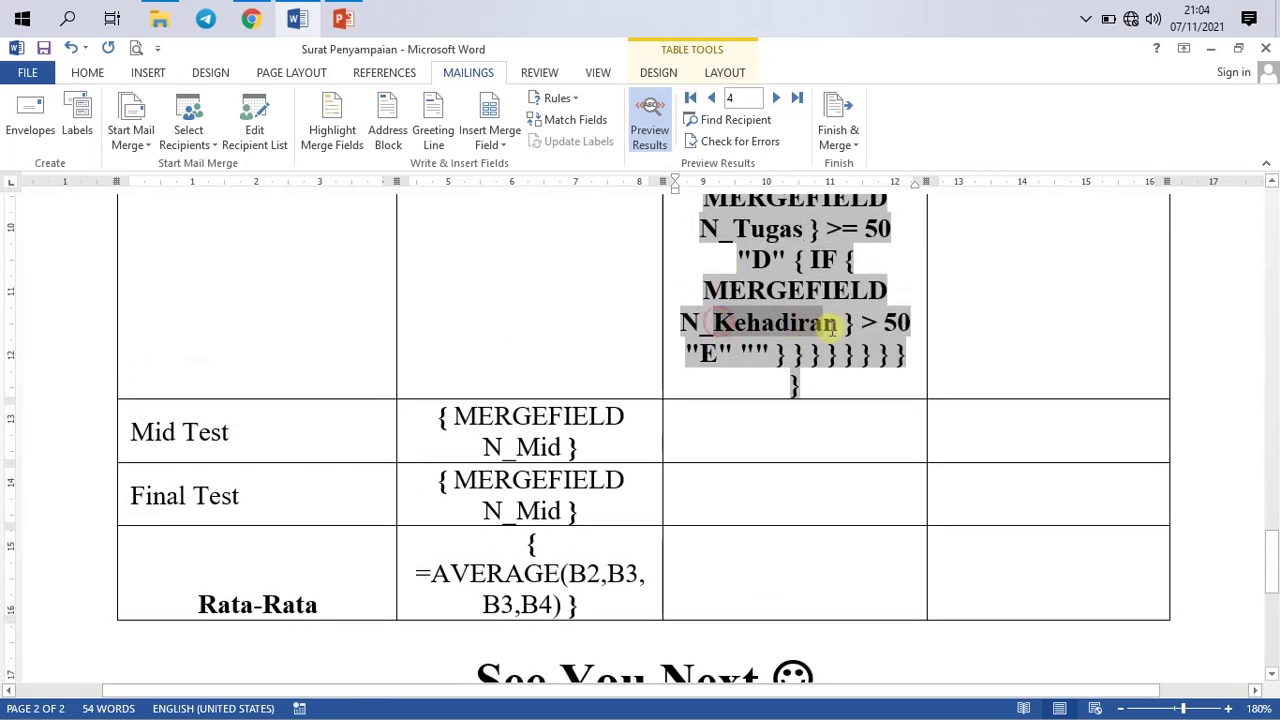
{"action": "type", "text": "Tugas"}
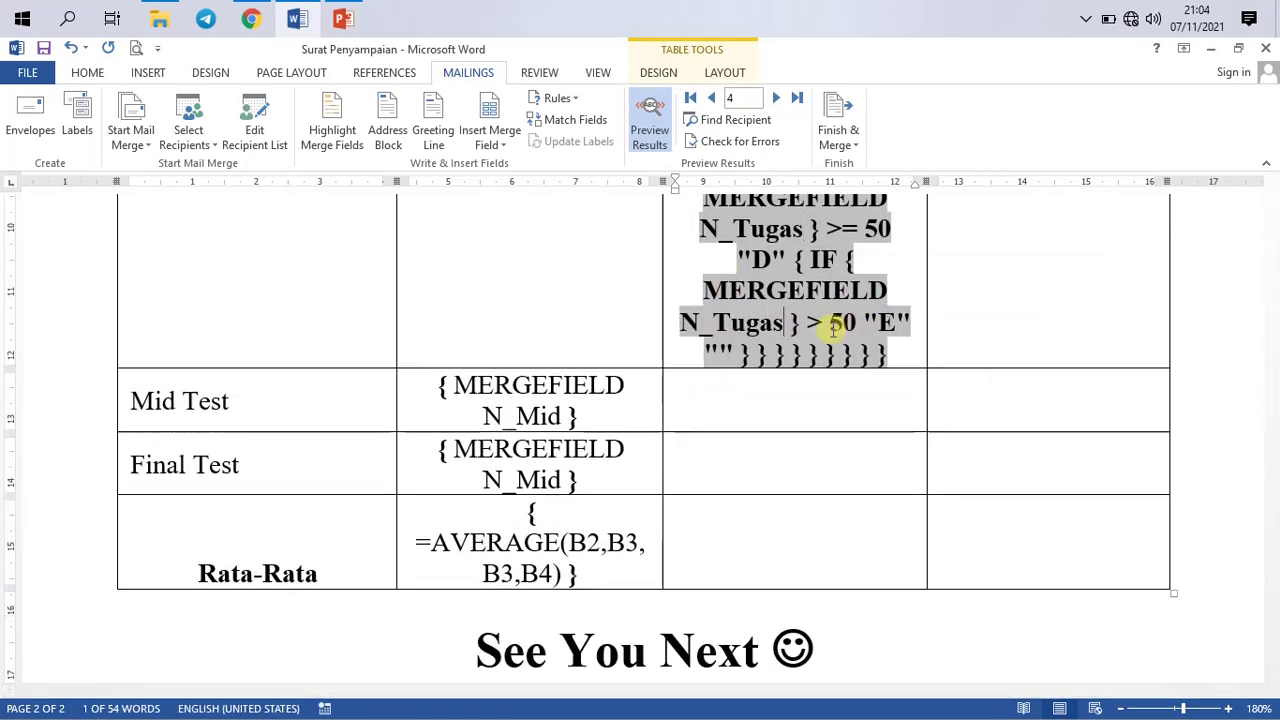
Step: Review the full nested IF code in the Tugas row, checking the merge field name in every condition
{"action": "scroll", "coordinate": [833, 330], "scroll_direction": "up", "scroll_amount": 3}
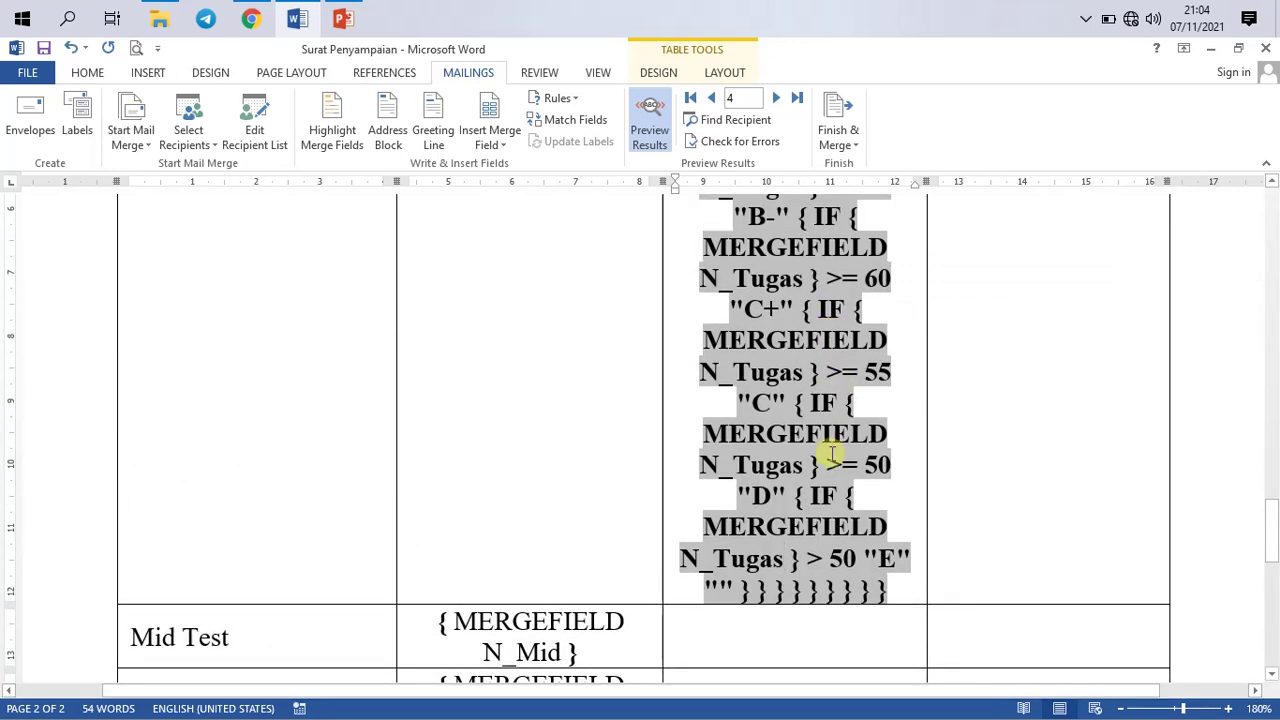
{"action": "scroll", "coordinate": [829, 450], "scroll_direction": "up", "scroll_amount": 6}
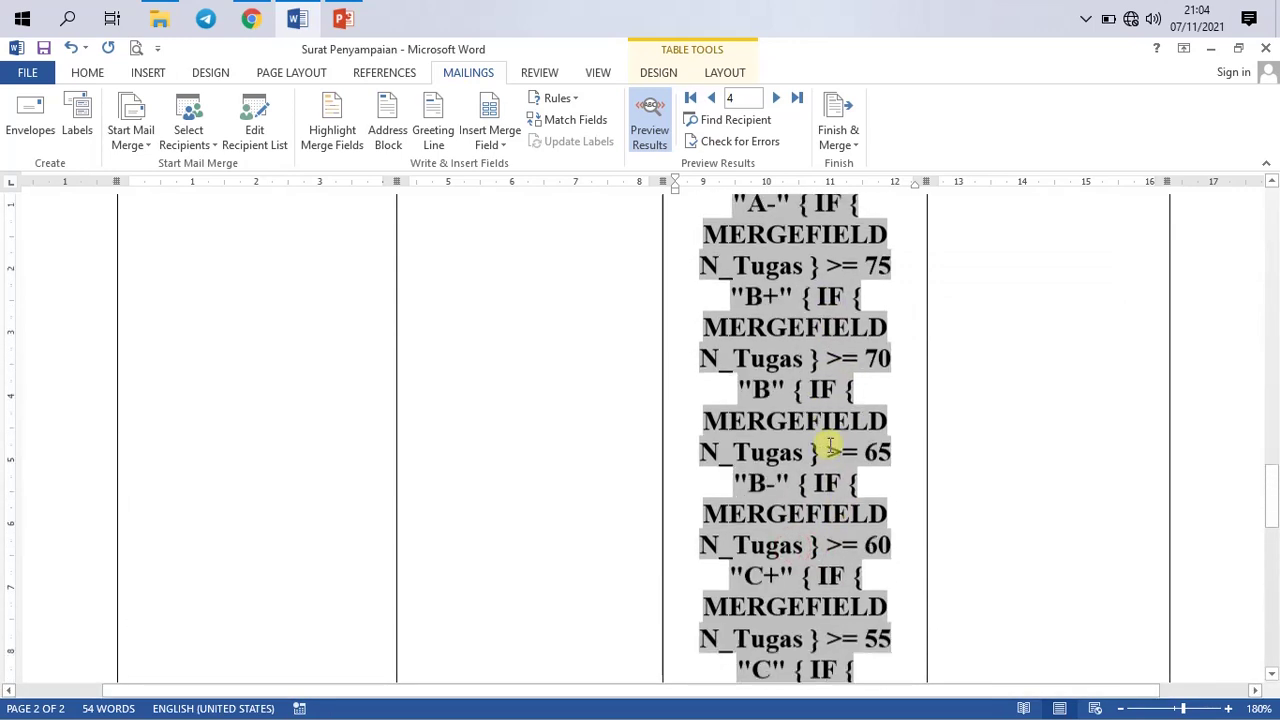
{"action": "scroll", "coordinate": [831, 443], "scroll_direction": "up", "scroll_amount": 7}
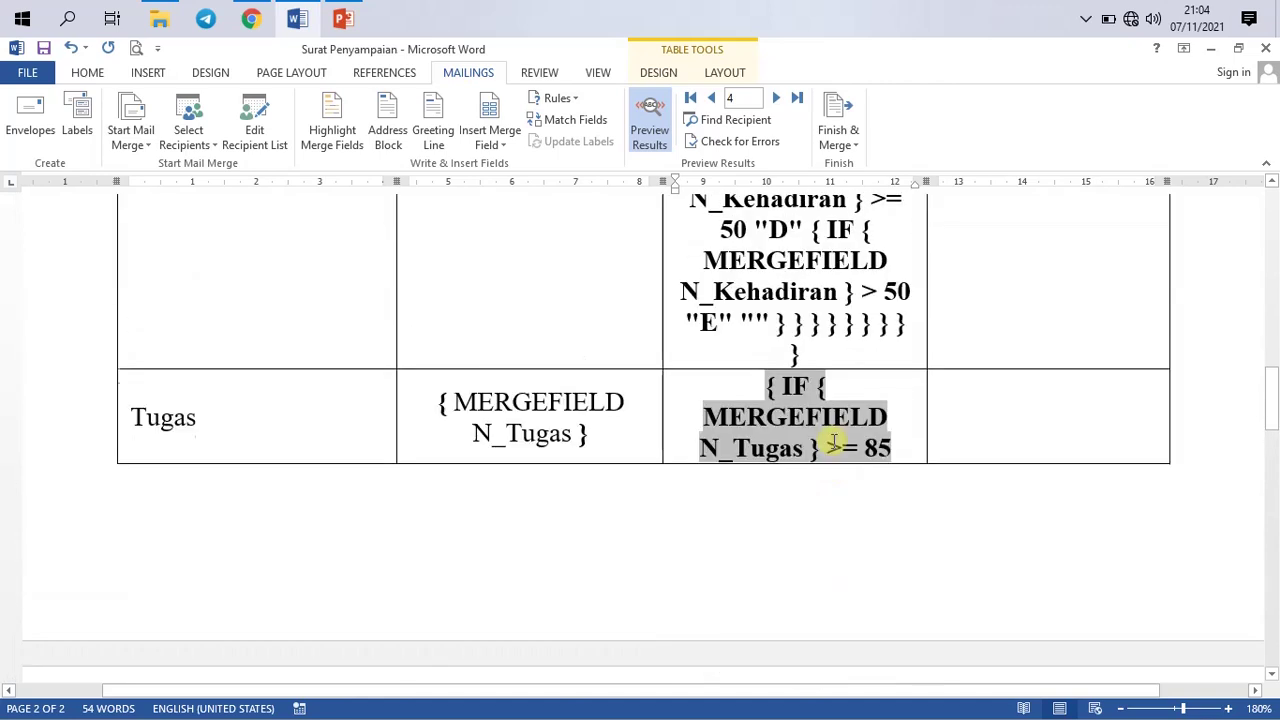
{"action": "scroll", "coordinate": [834, 441], "scroll_direction": "down", "scroll_amount": 5}
{"action": "scroll", "coordinate": [834, 441], "scroll_direction": "down", "scroll_amount": 6}
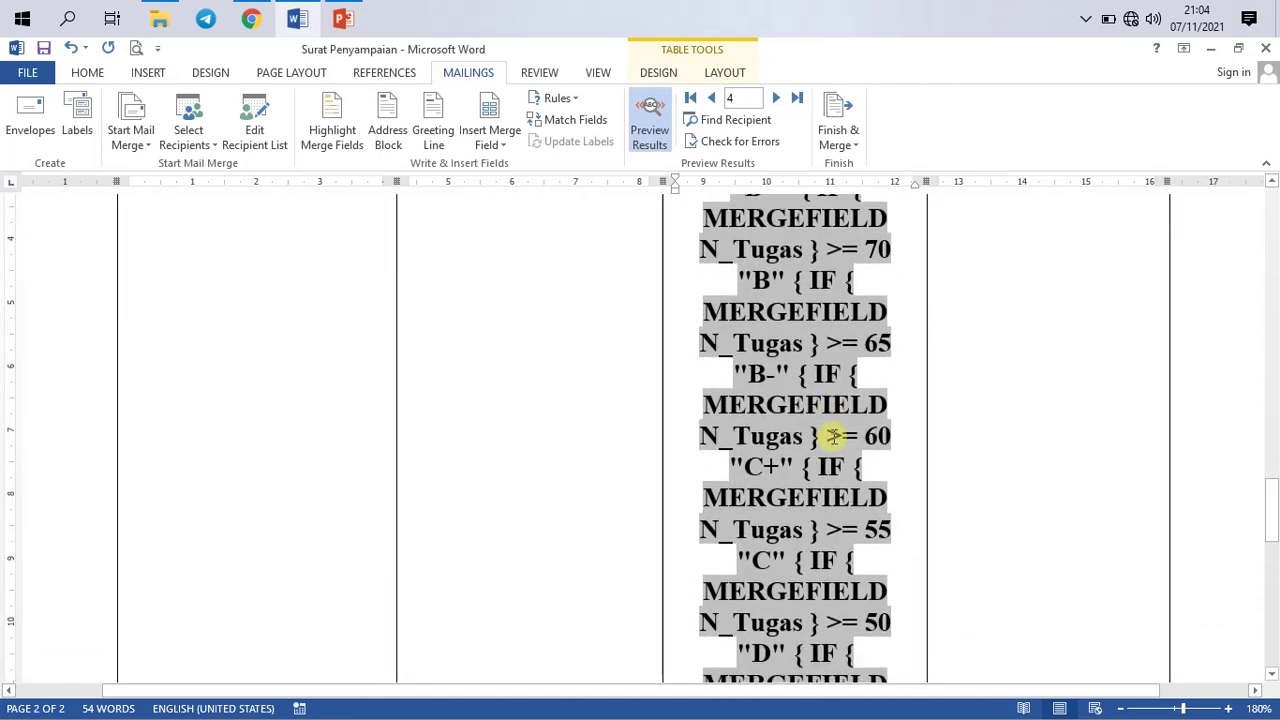
{"action": "scroll", "coordinate": [700, 444], "scroll_direction": "down", "scroll_amount": 5}
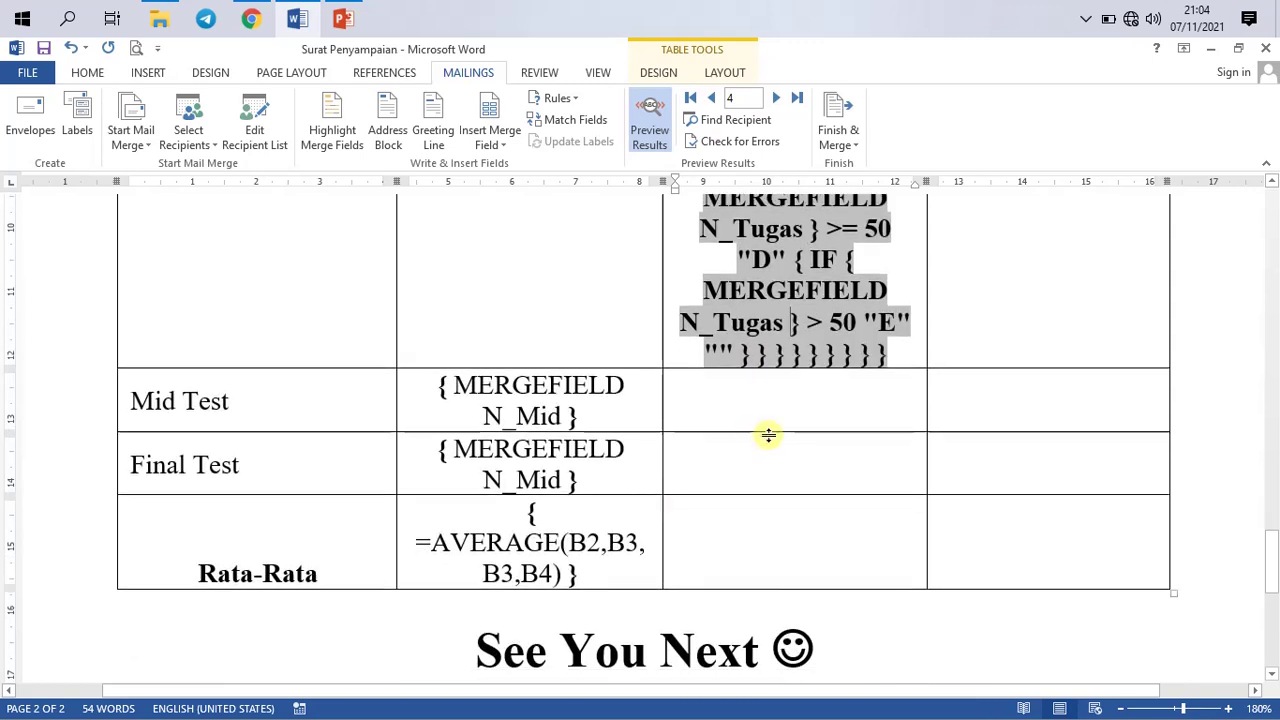
{"action": "scroll", "coordinate": [815, 418], "scroll_direction": "up", "scroll_amount": 5}
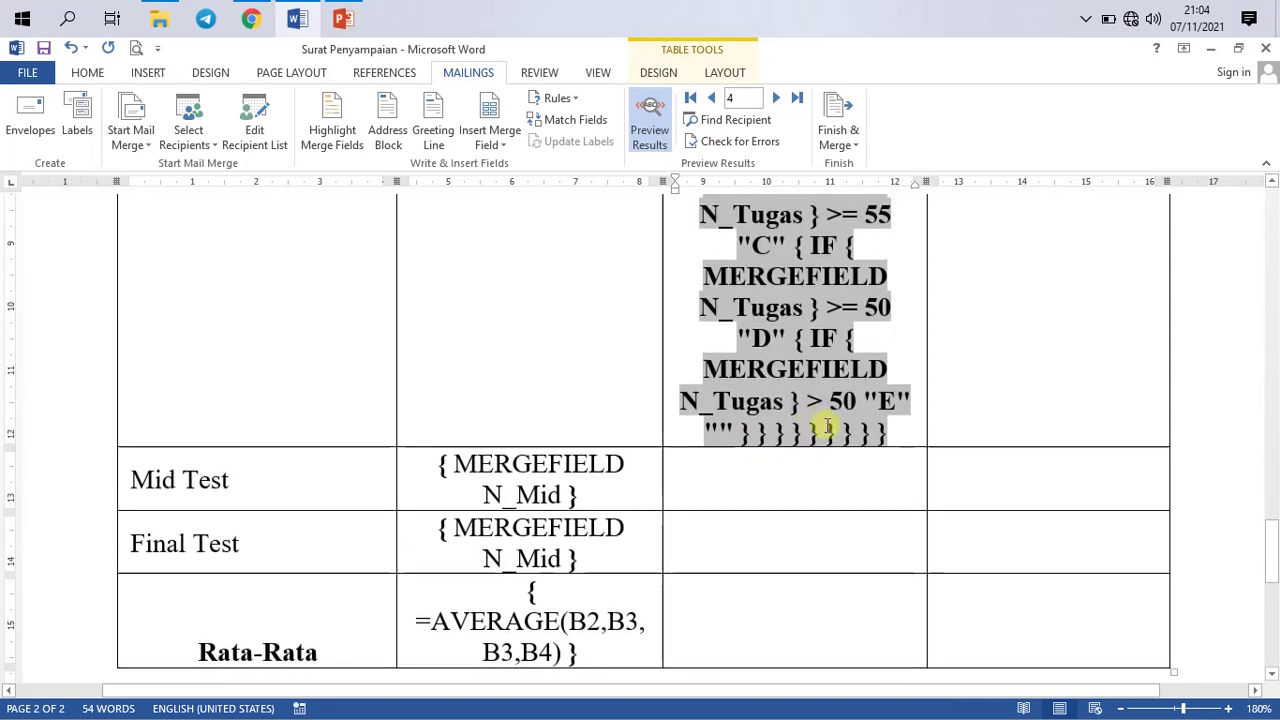
{"action": "scroll", "coordinate": [829, 423], "scroll_direction": "up", "scroll_amount": 5}
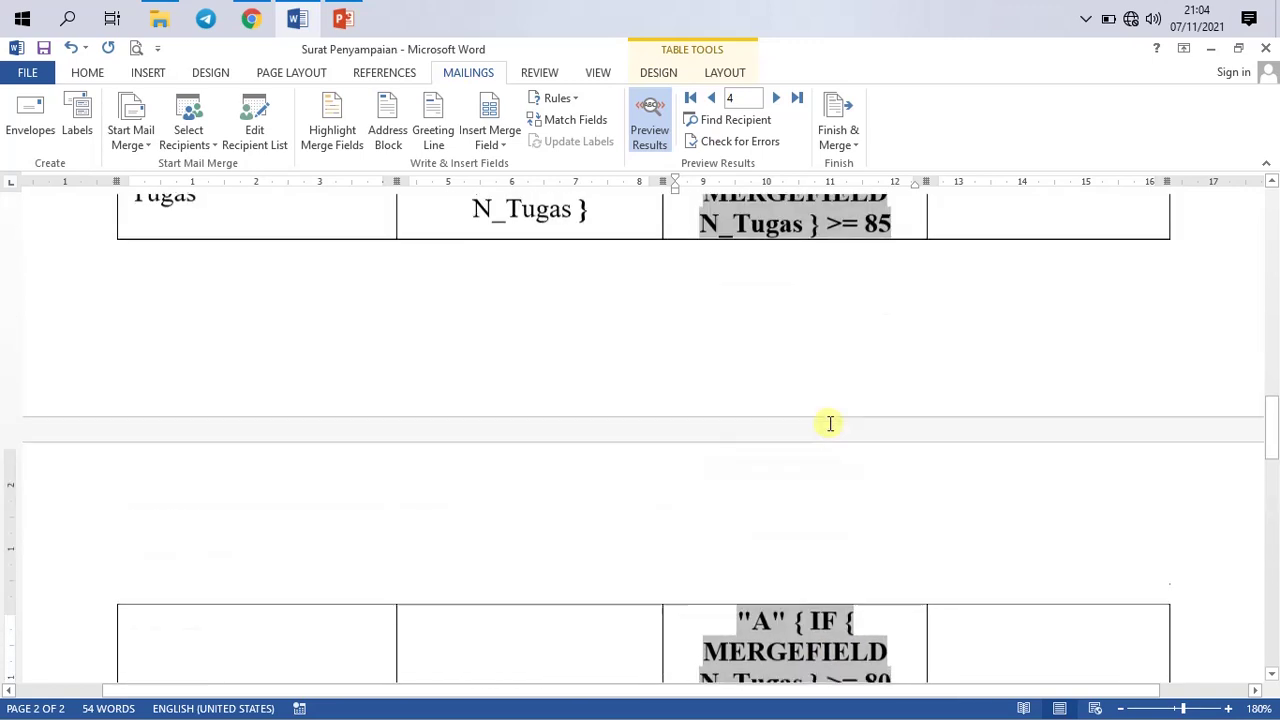
{"action": "scroll", "coordinate": [829, 423], "scroll_direction": "down", "scroll_amount": 5}
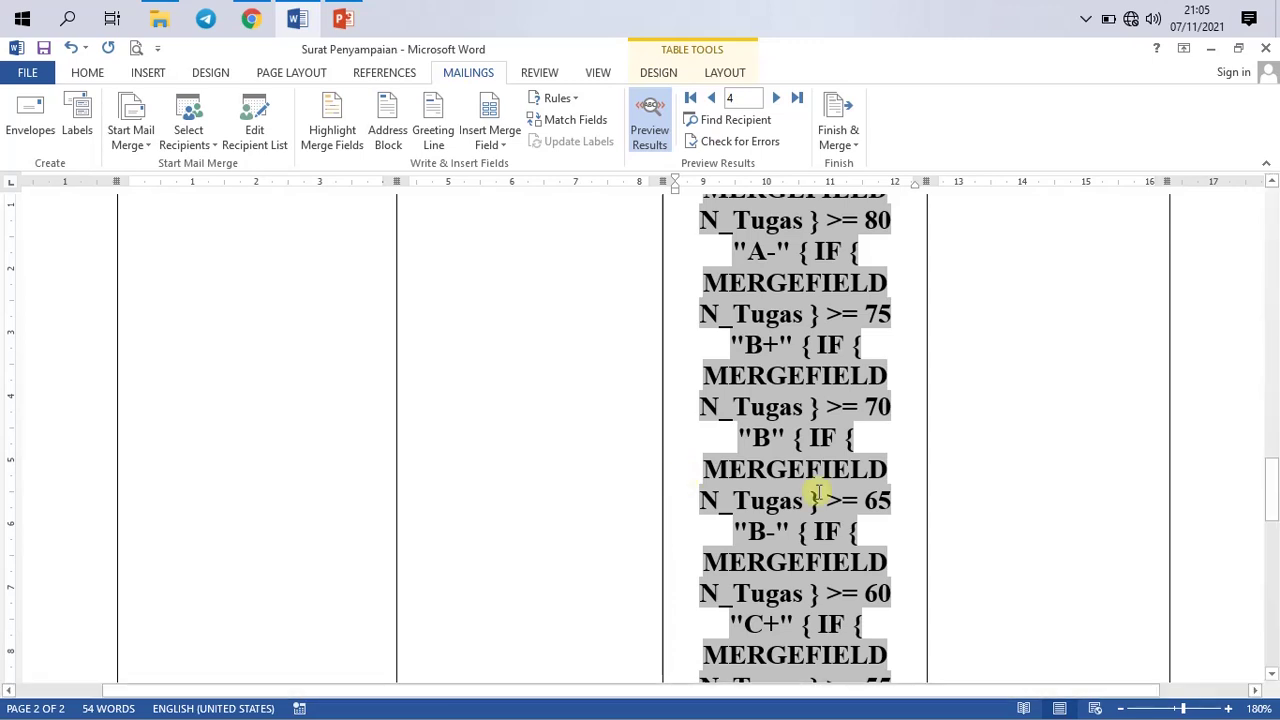
{"action": "scroll", "coordinate": [817, 494], "scroll_direction": "down", "scroll_amount": 5}
{"action": "scroll", "coordinate": [817, 491], "scroll_direction": "up", "scroll_amount": 6}
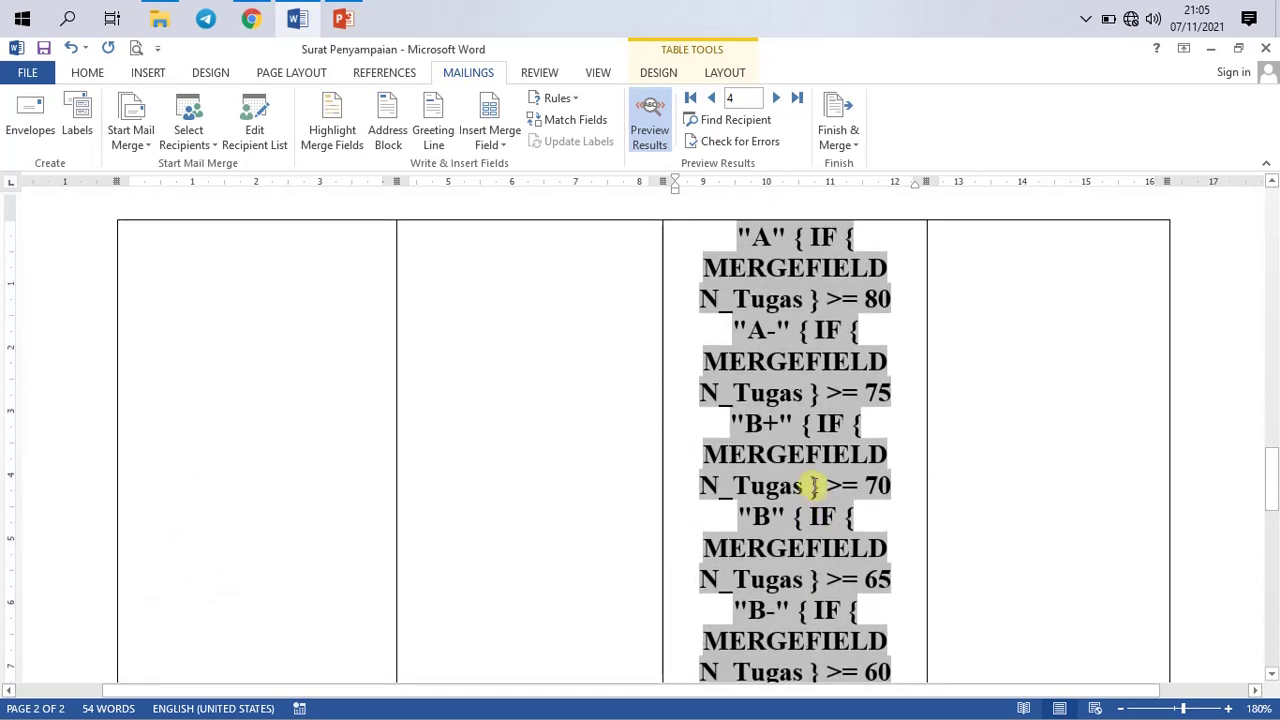
{"action": "left_click", "coordinate": [800, 456]}
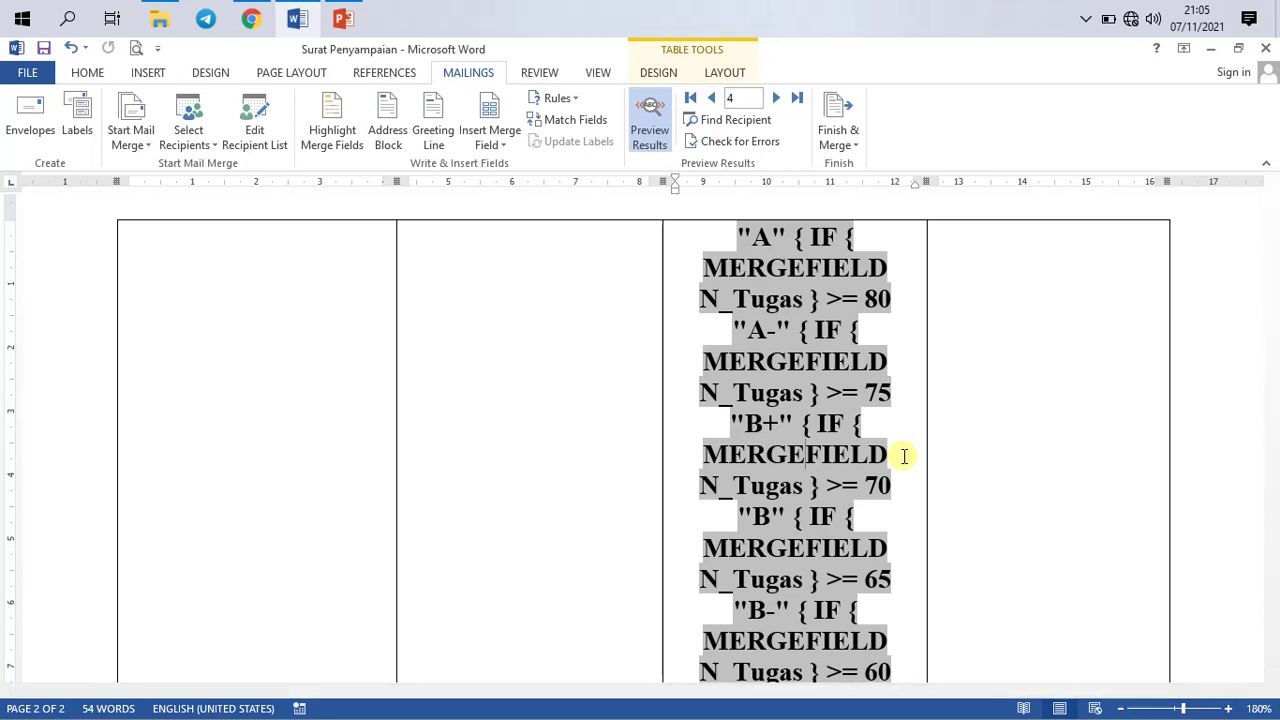
{"action": "scroll", "coordinate": [934, 451], "scroll_direction": "down", "scroll_amount": 10}
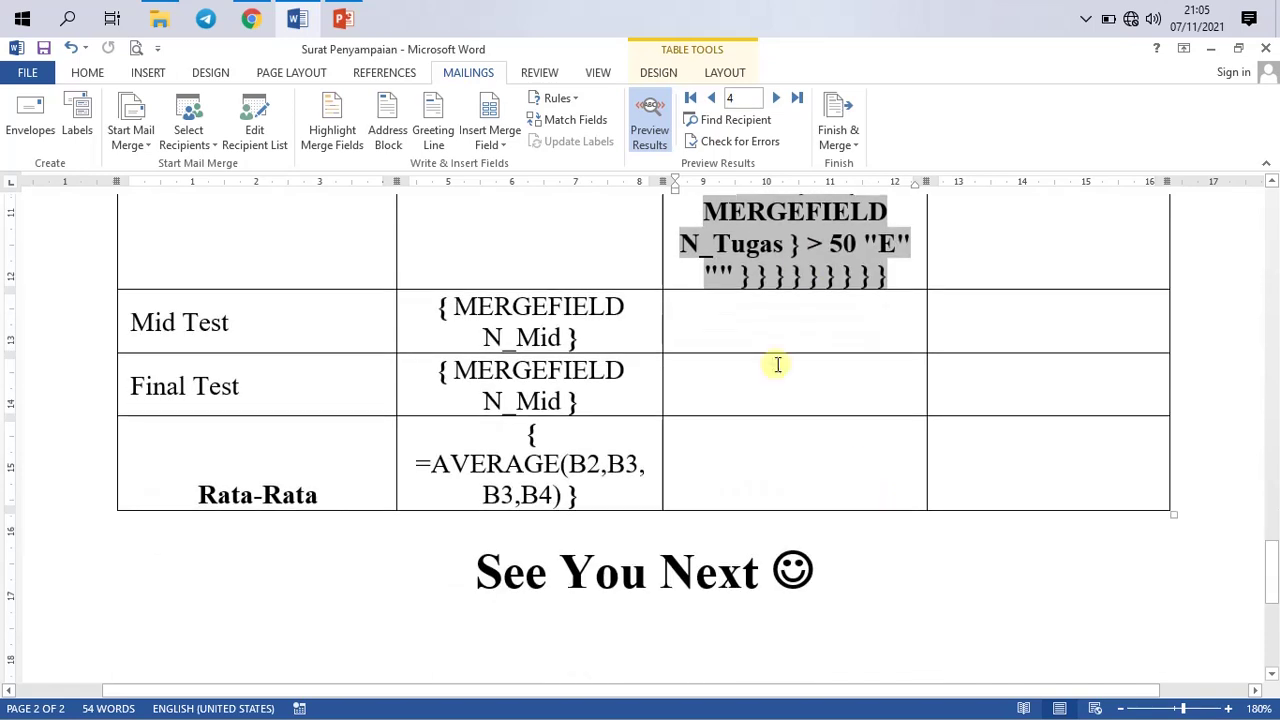
{"action": "scroll", "coordinate": [766, 352], "scroll_direction": "up", "scroll_amount": 5}
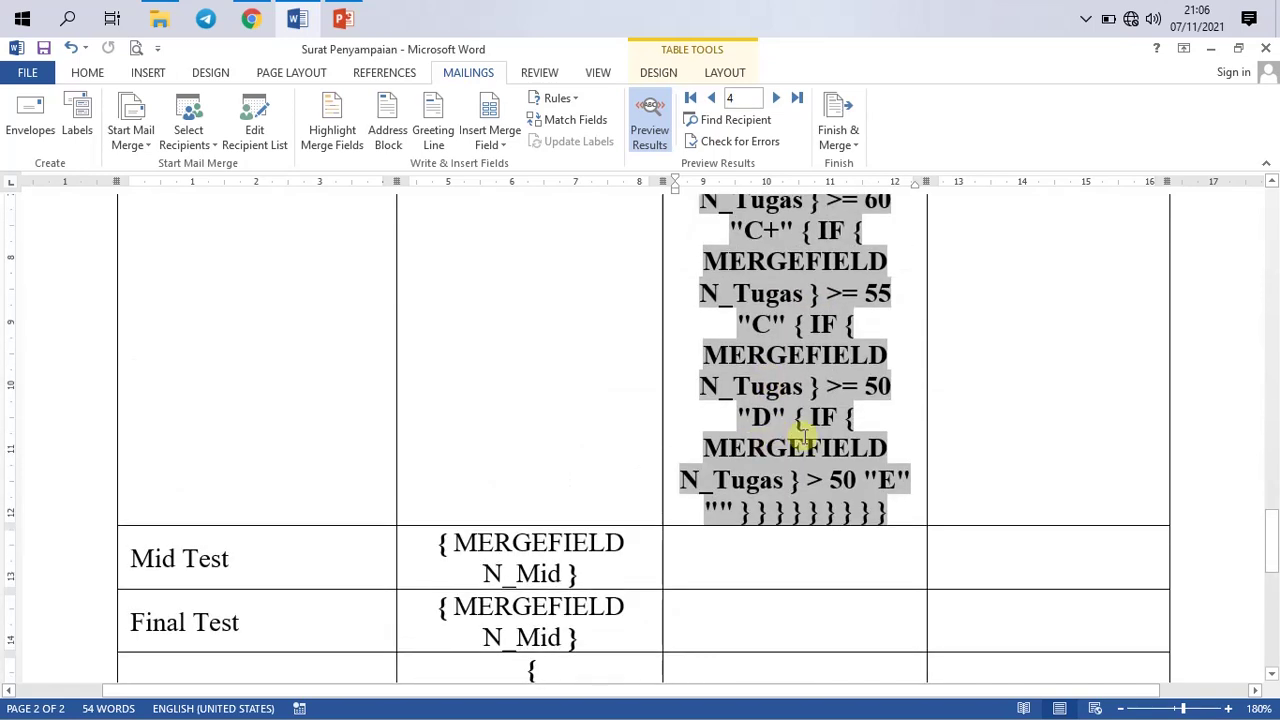
Step: Switch from field codes to field results and preview the Kehadiran and Tugas grades for records 4 back to 1
{"action": "key", "text": "alt+F9"}
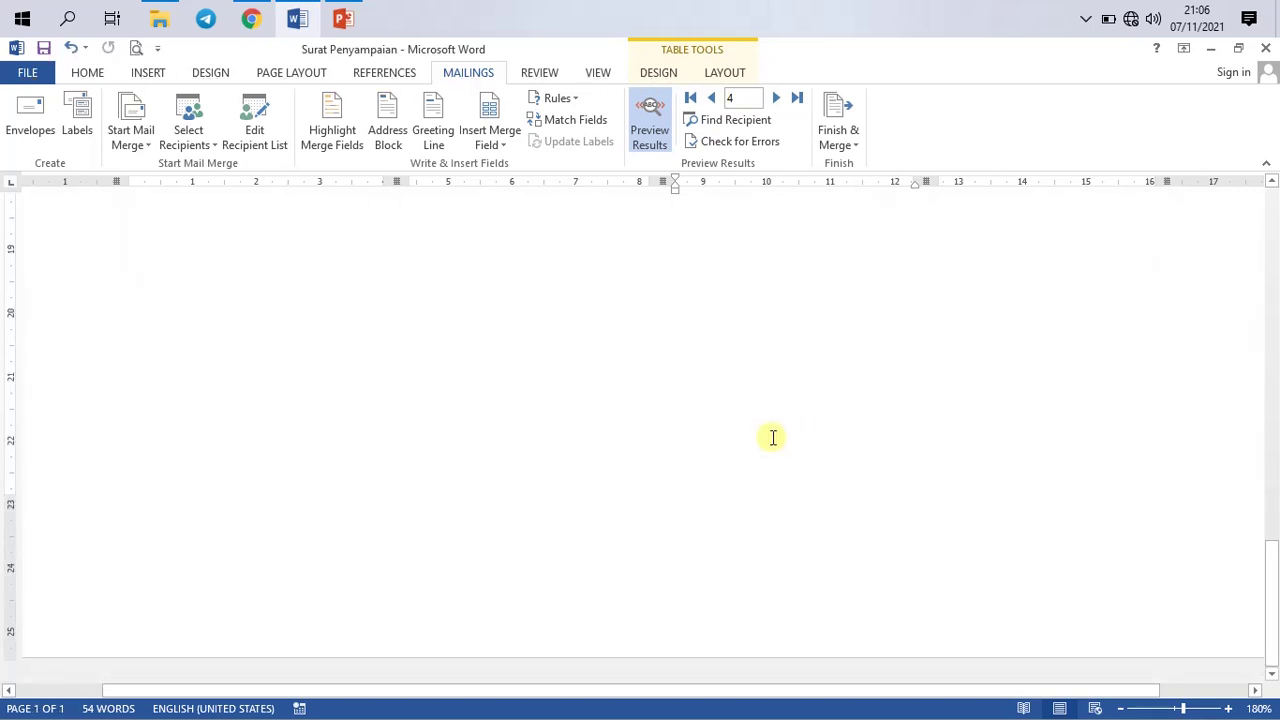
{"action": "scroll", "coordinate": [768, 410], "scroll_direction": "up", "scroll_amount": 5}
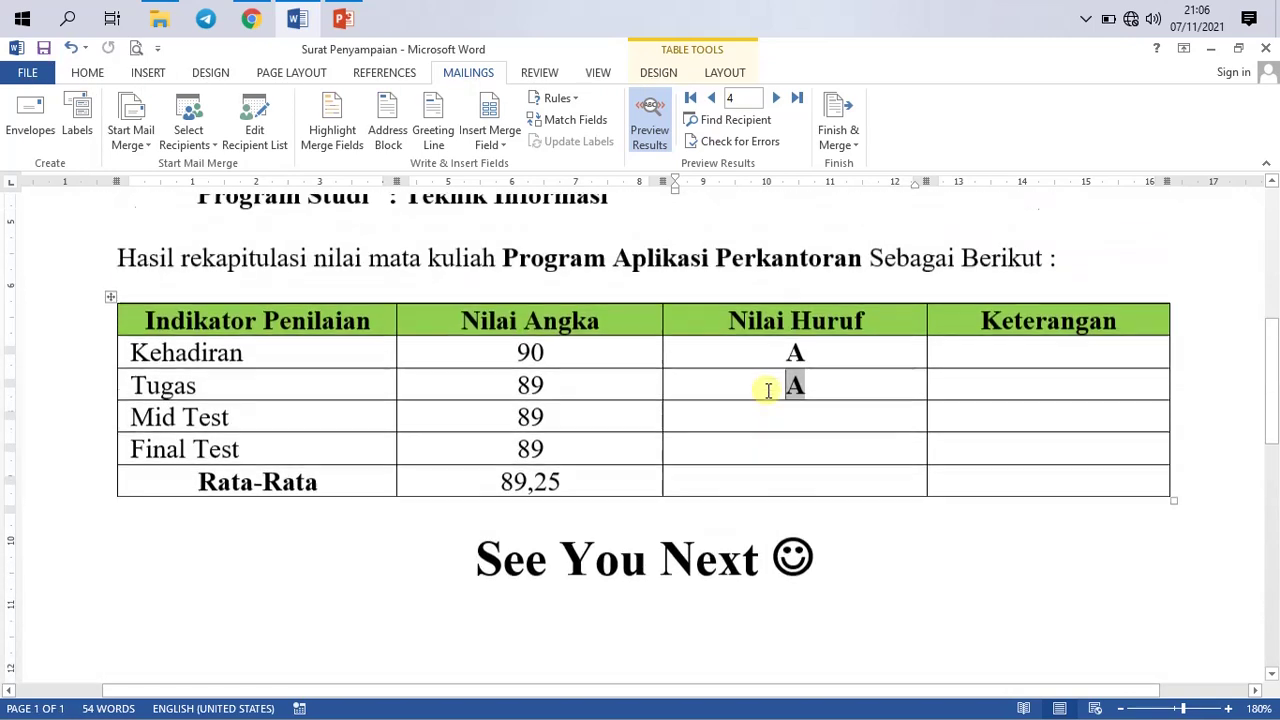
{"action": "left_click", "coordinate": [712, 97]}
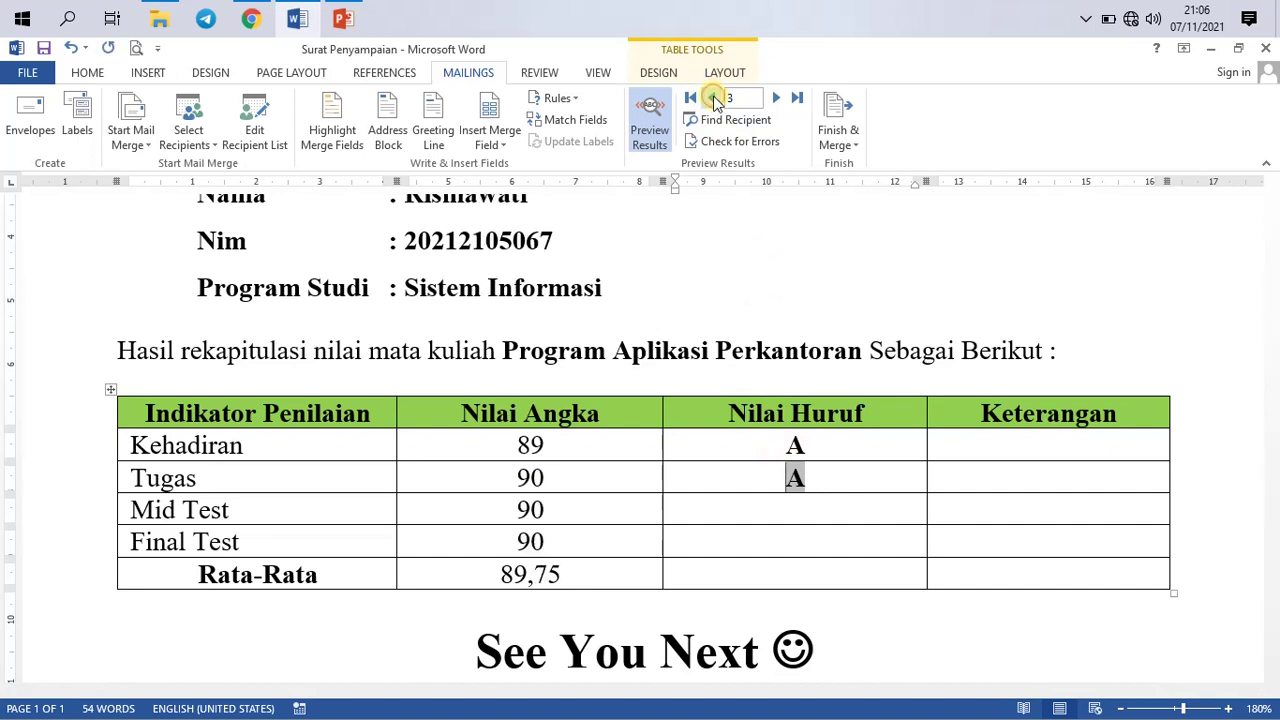
{"action": "left_click", "coordinate": [713, 98]}
{"action": "left_click", "coordinate": [713, 98]}
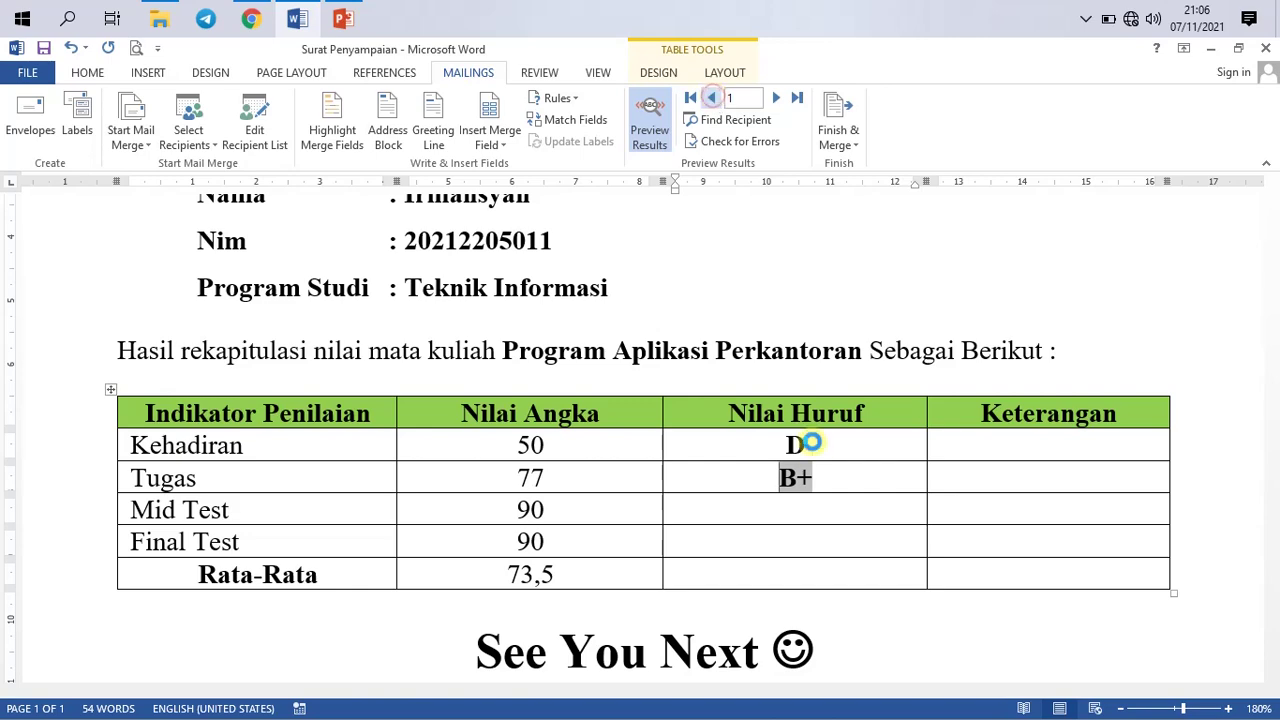
{"action": "left_click", "coordinate": [820, 517]}
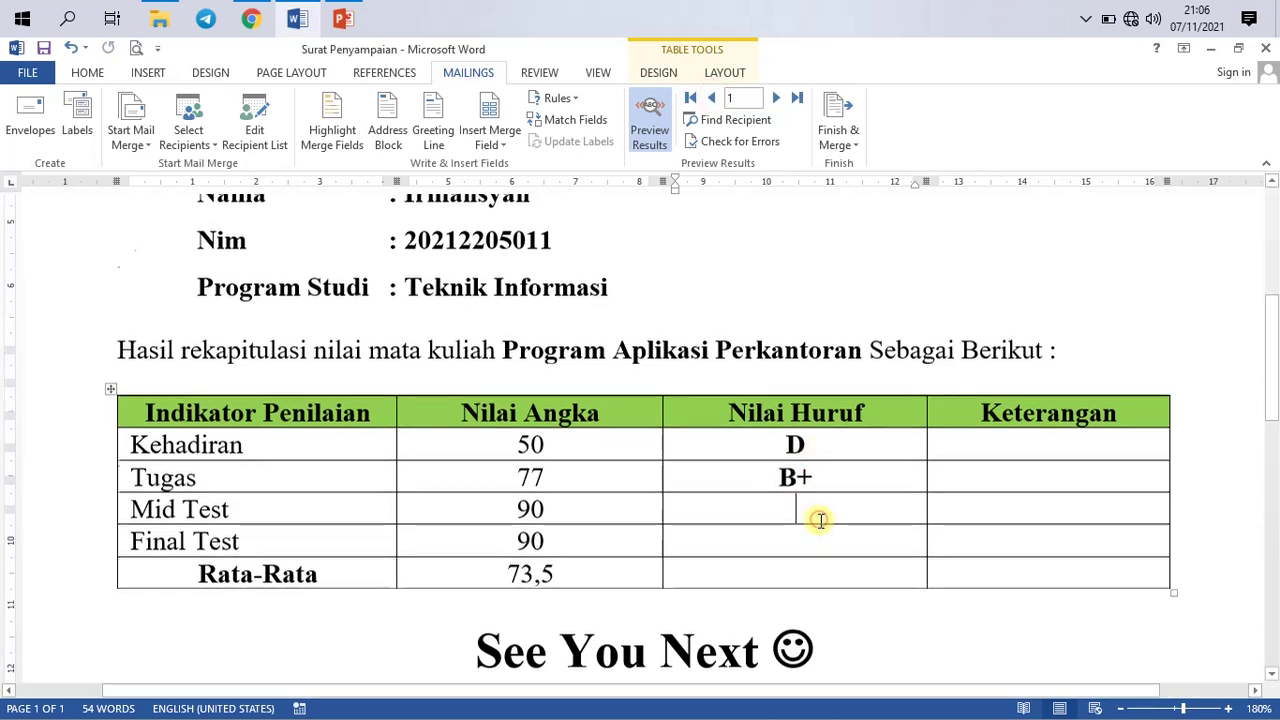
{"action": "scroll", "coordinate": [805, 495], "scroll_direction": "down", "scroll_amount": 3}
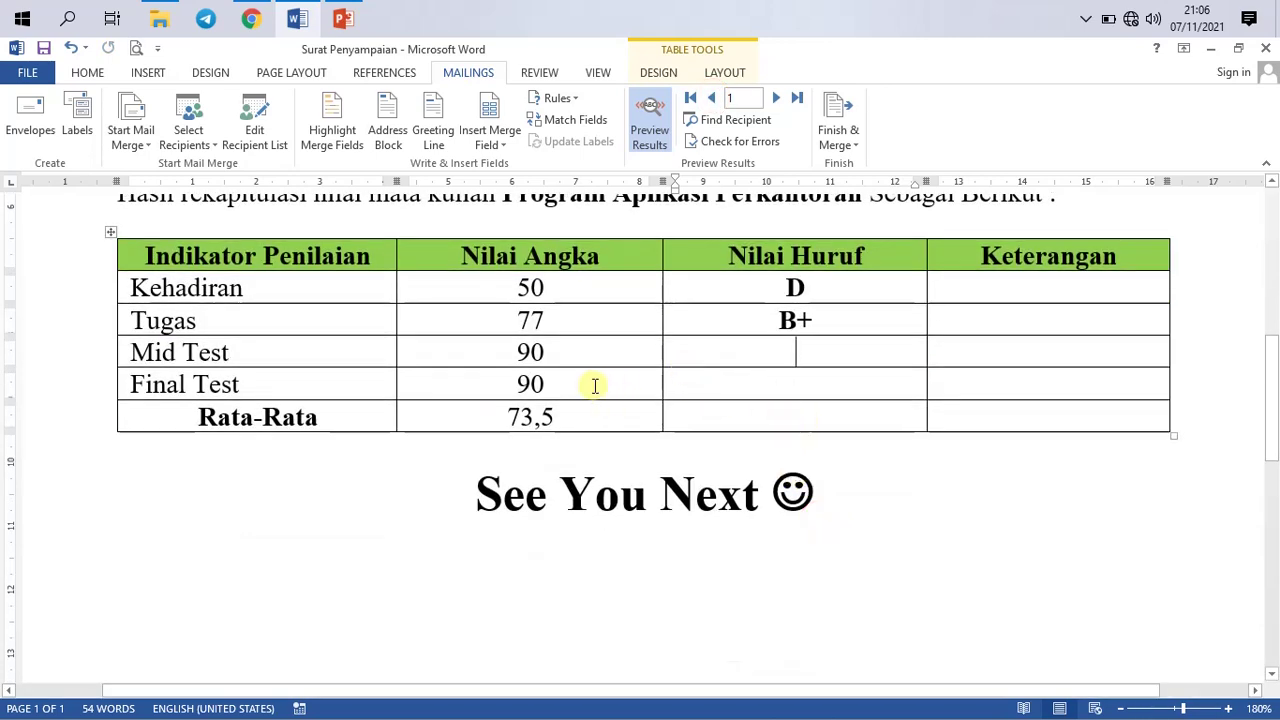
{"action": "left_click", "coordinate": [813, 386]}
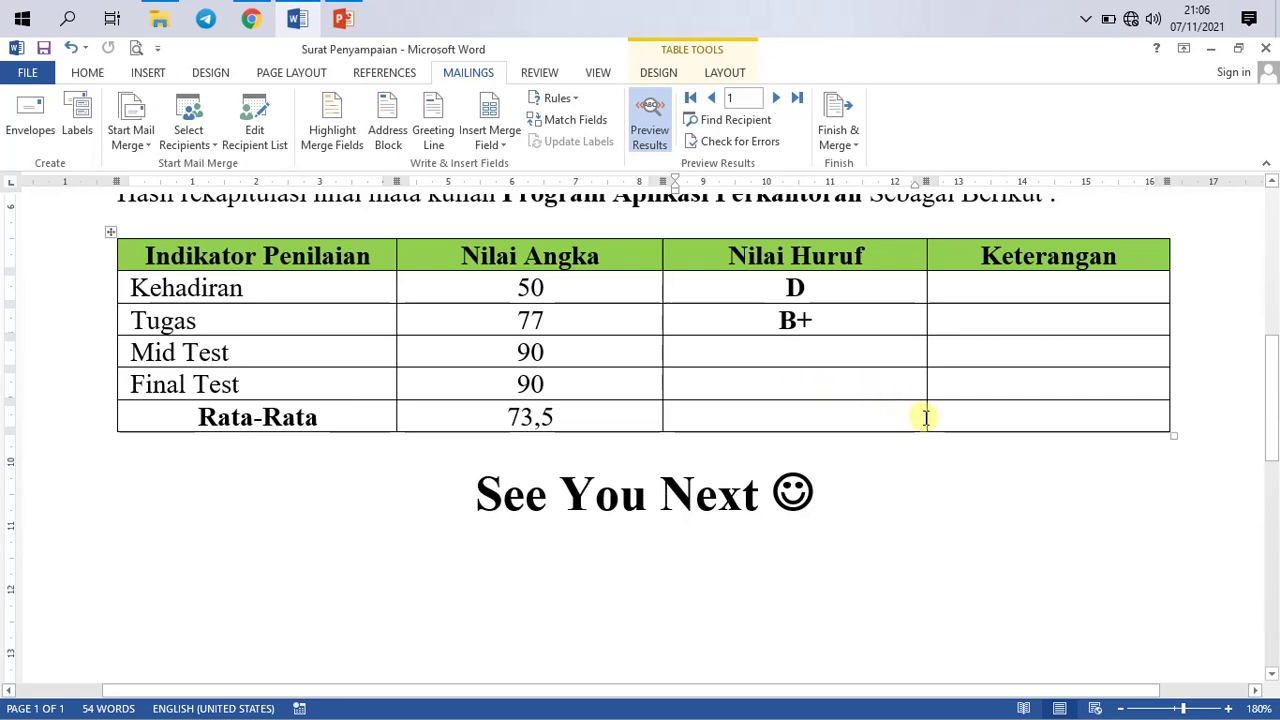
{"action": "left_click", "coordinate": [1040, 320]}
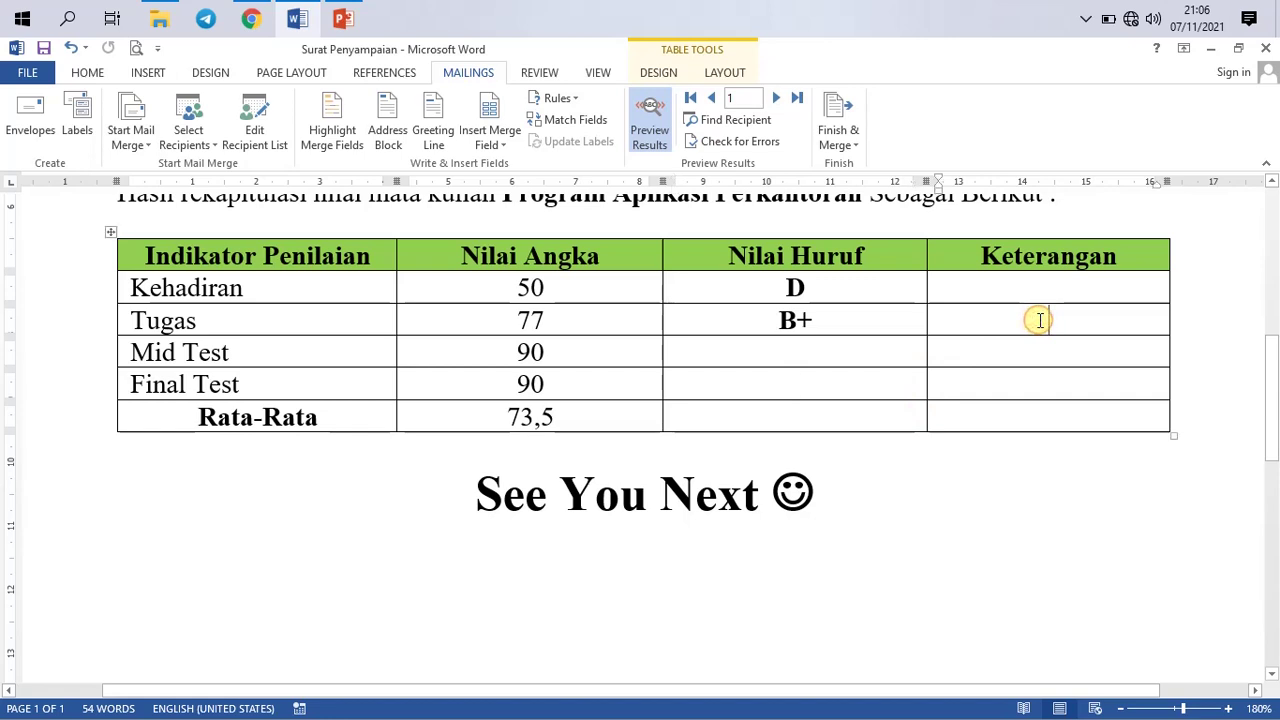
{"action": "left_click", "coordinate": [1042, 289]}
{"action": "scroll", "coordinate": [1030, 297], "scroll_direction": "up", "scroll_amount": 2}
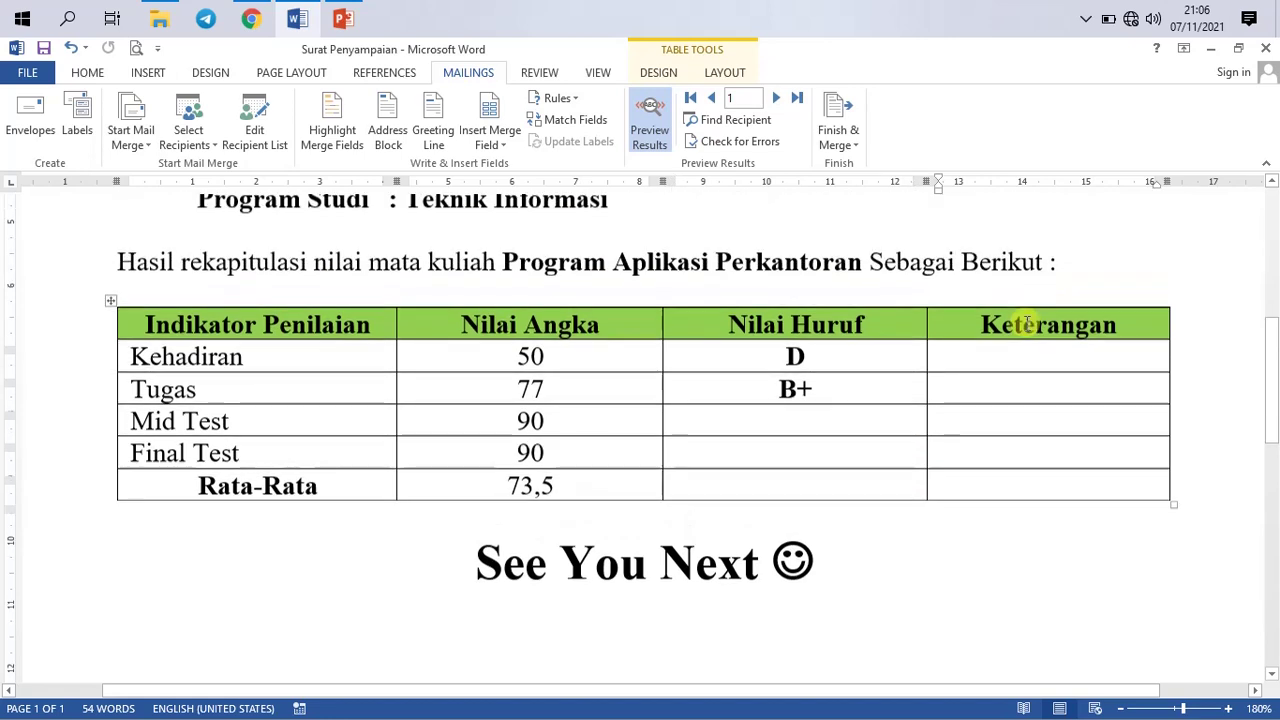
{"action": "double_click", "coordinate": [528, 366]}
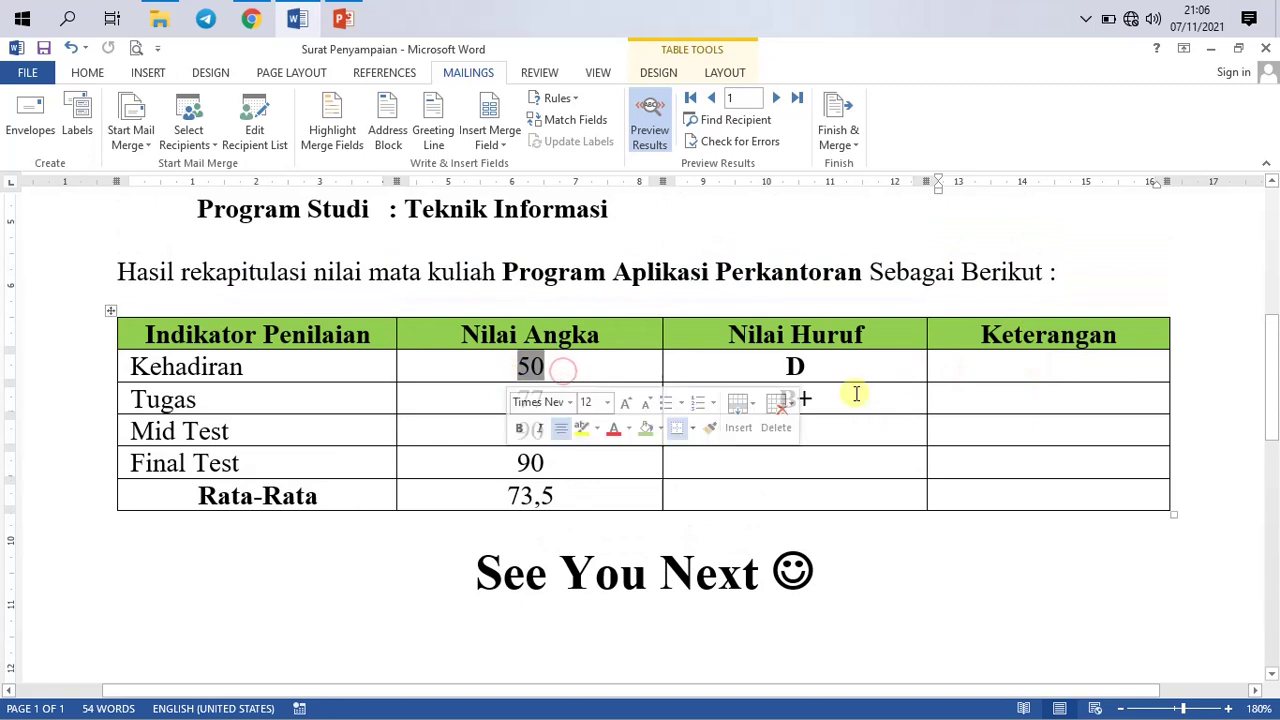
{"action": "left_click", "coordinate": [1047, 366]}
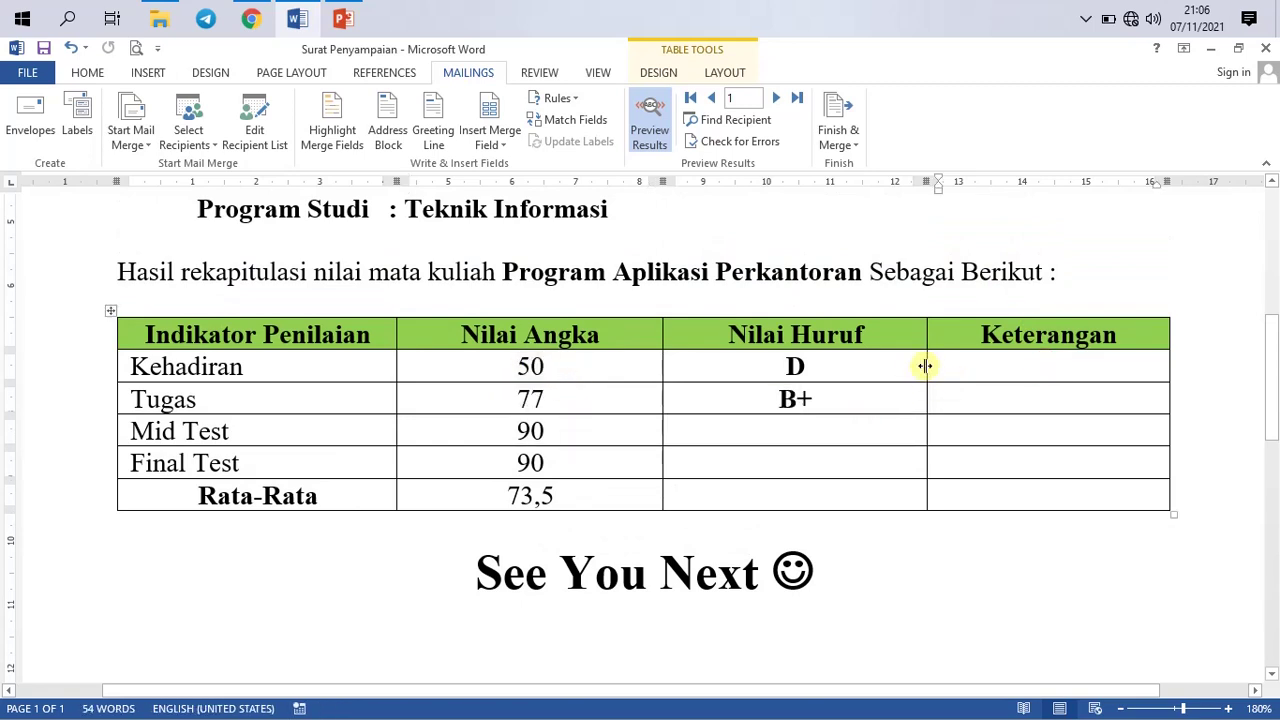
{"action": "left_click_drag", "start_coordinate": [561, 368], "coordinate": [522, 370]}
{"action": "left_click", "coordinate": [578, 368]}
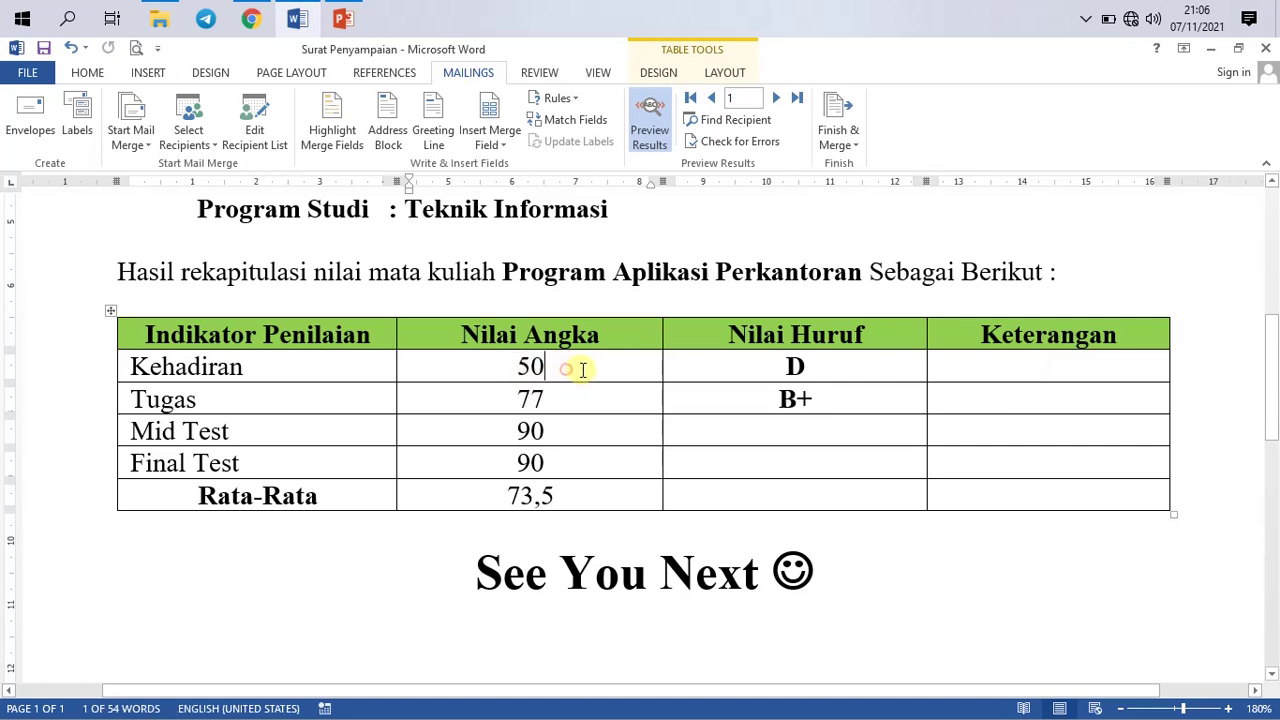
{"action": "left_click_drag", "start_coordinate": [506, 362], "coordinate": [563, 364]}
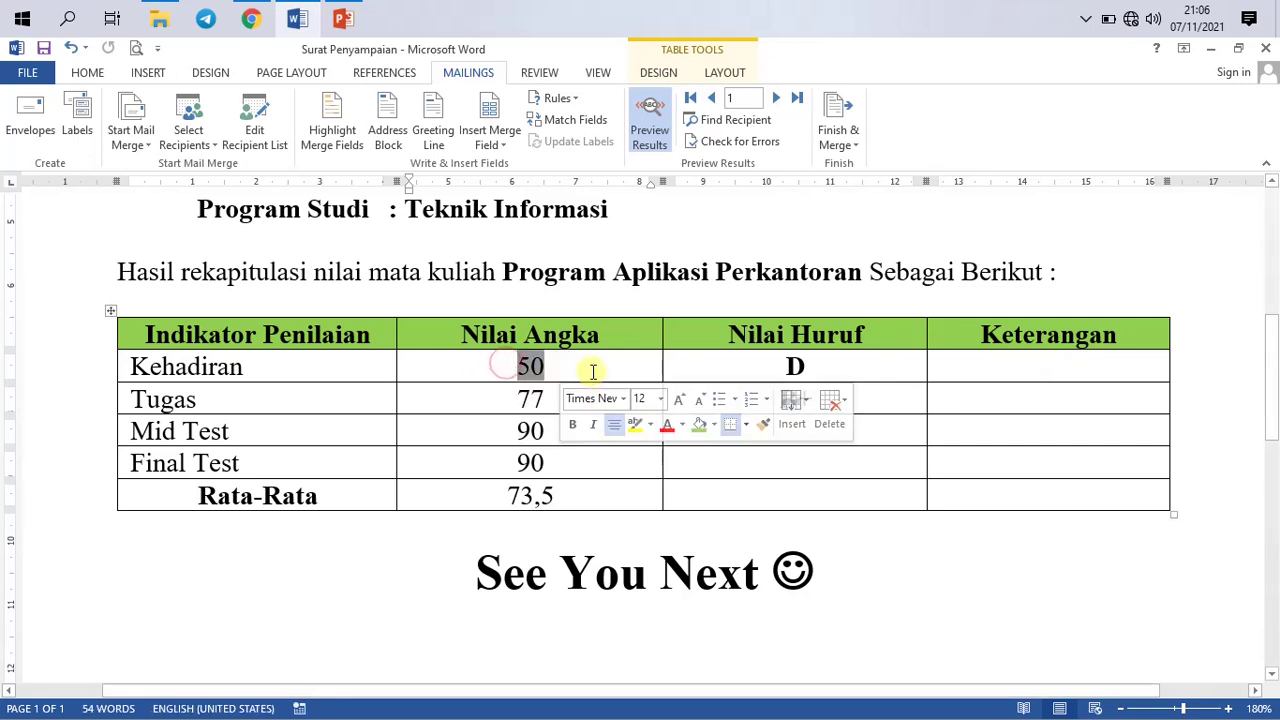
{"action": "left_click", "coordinate": [590, 368]}
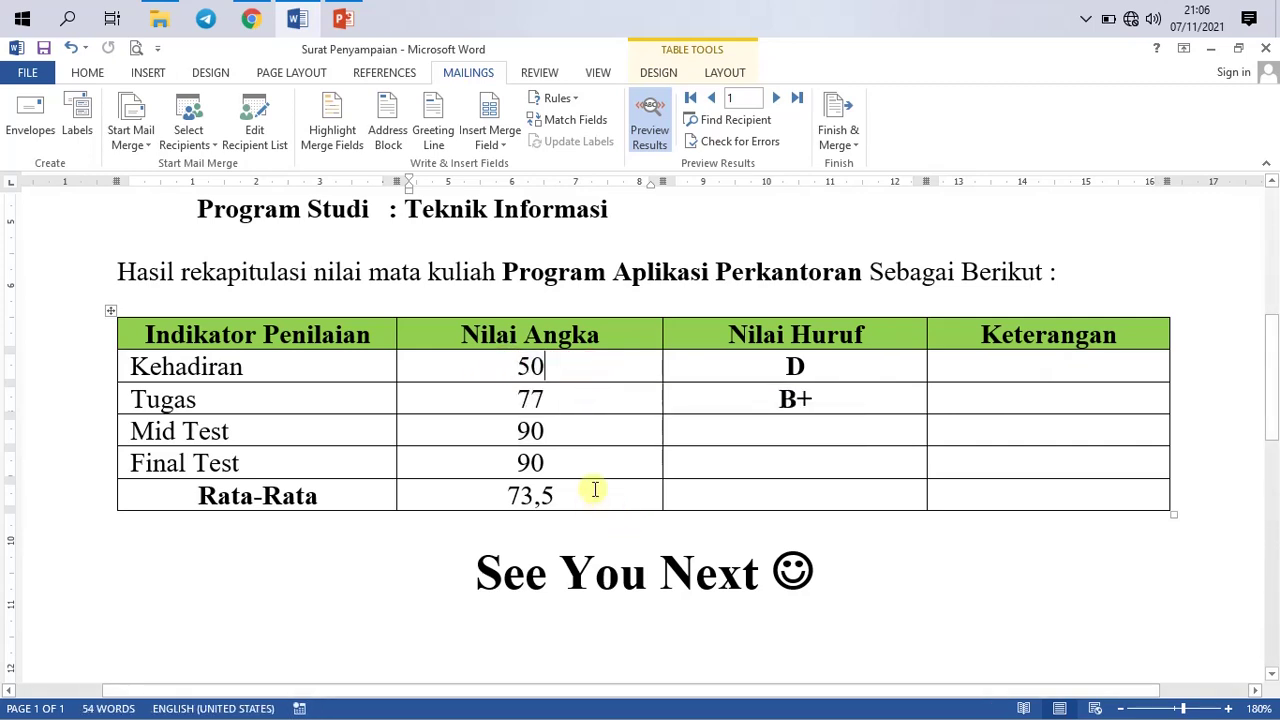
{"action": "left_click", "coordinate": [565, 494]}
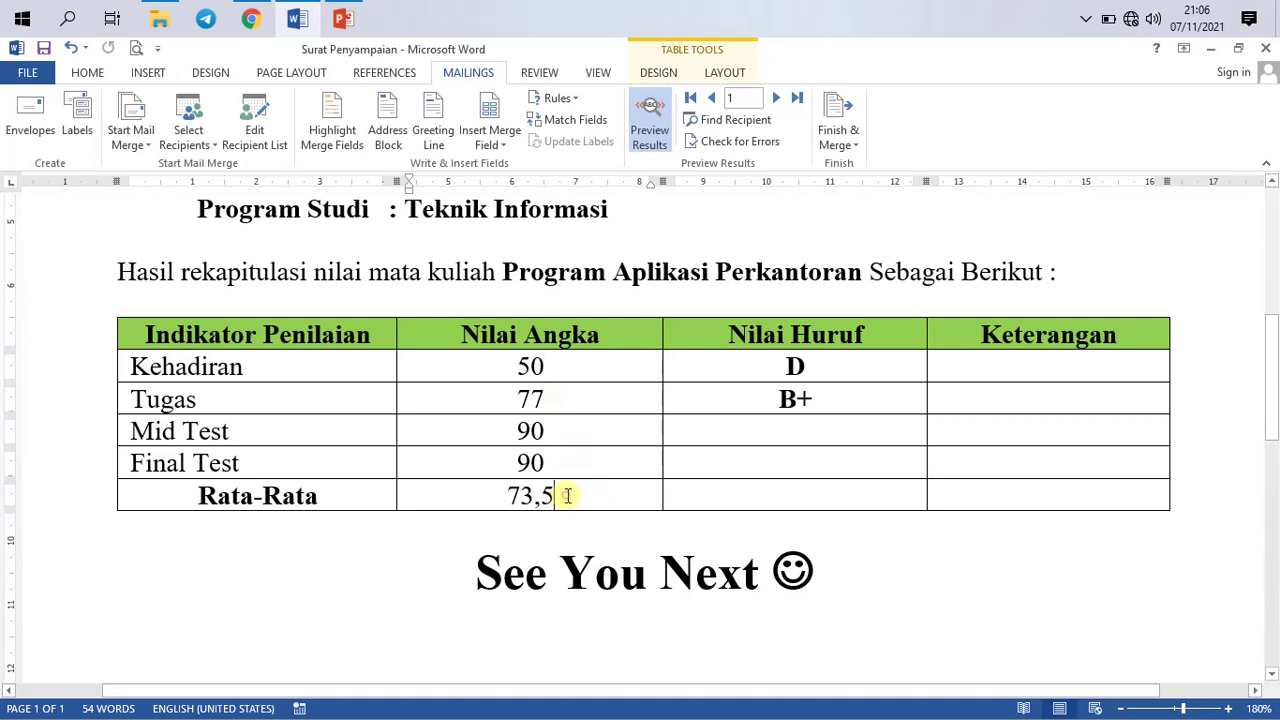
{"action": "left_click", "coordinate": [558, 396]}
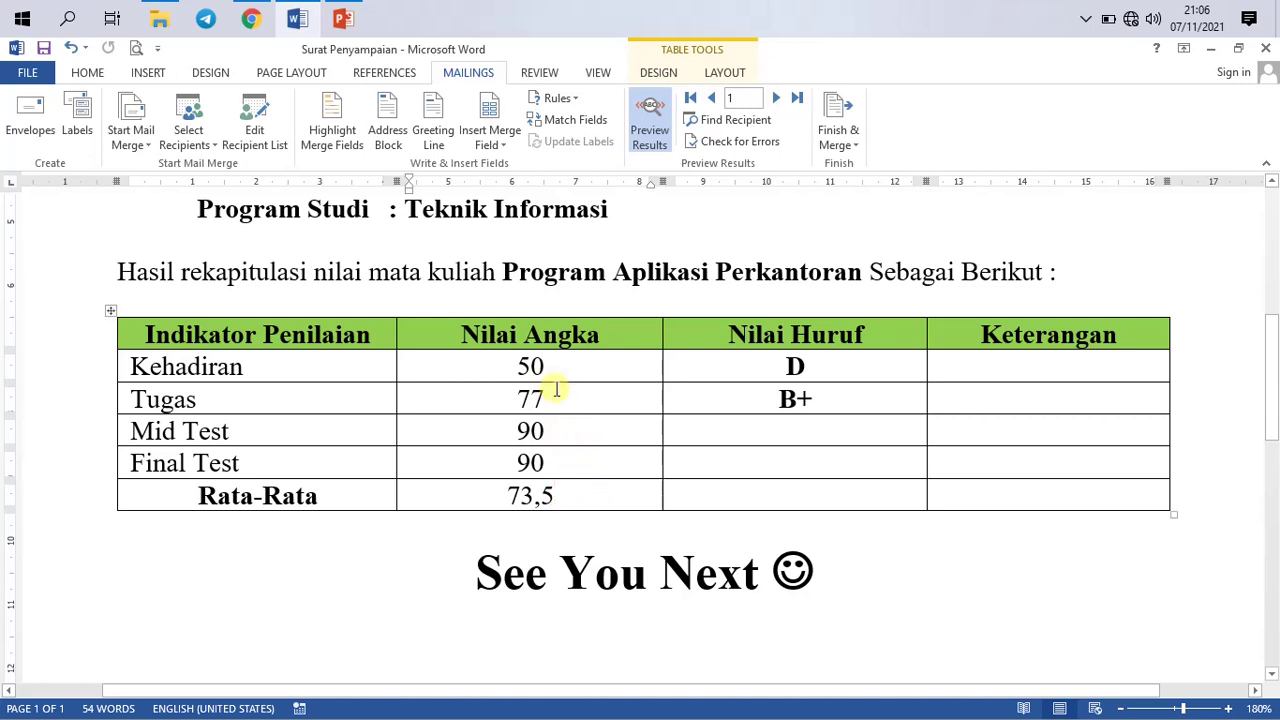
{"action": "left_click", "coordinate": [572, 494]}
{"action": "scroll", "coordinate": [640, 466], "scroll_direction": "up", "scroll_amount": 3}
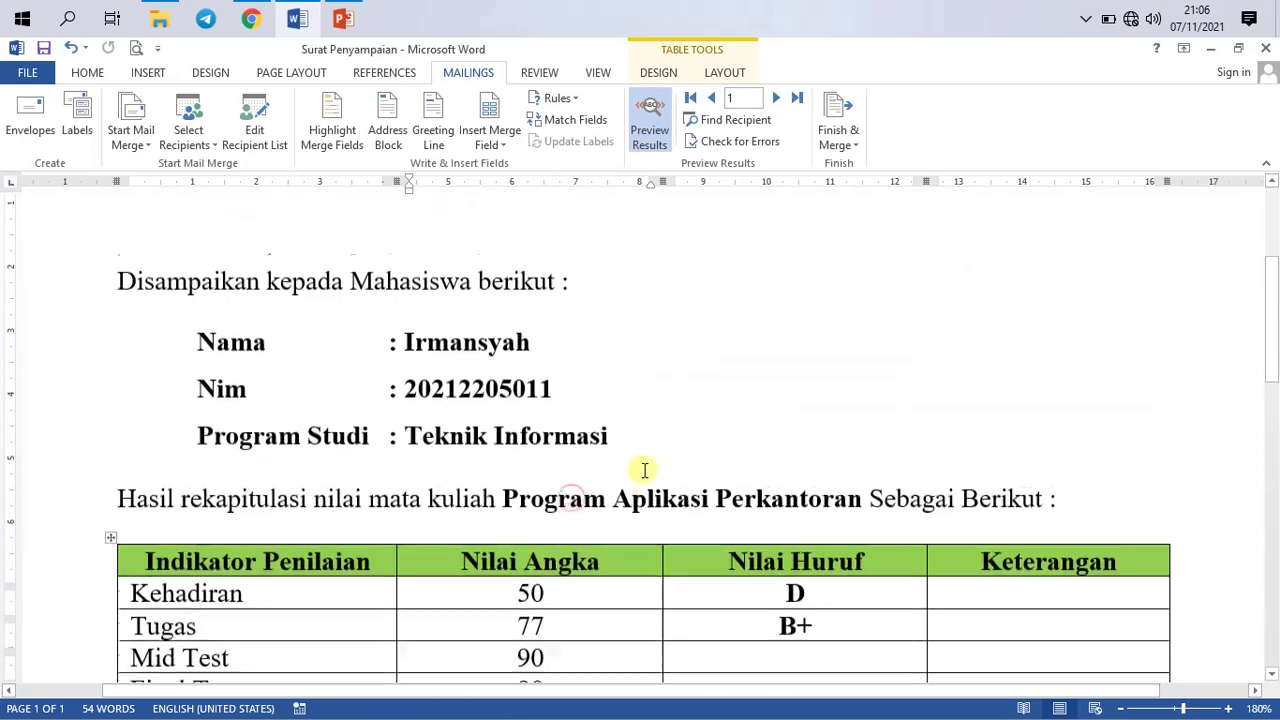
{"action": "scroll", "coordinate": [645, 469], "scroll_direction": "down", "scroll_amount": 3}
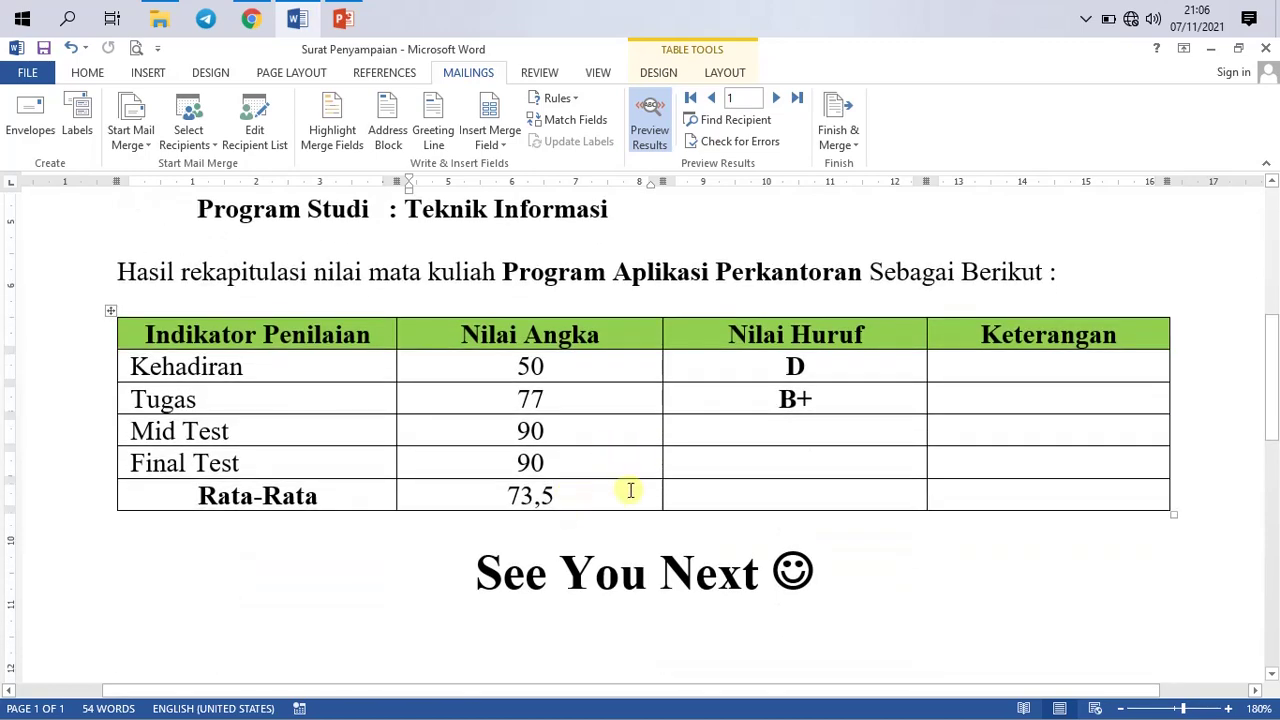
Step: Make the Rata-Rata average in the Nilai Angka column bold
{"action": "left_click", "coordinate": [400, 494]}
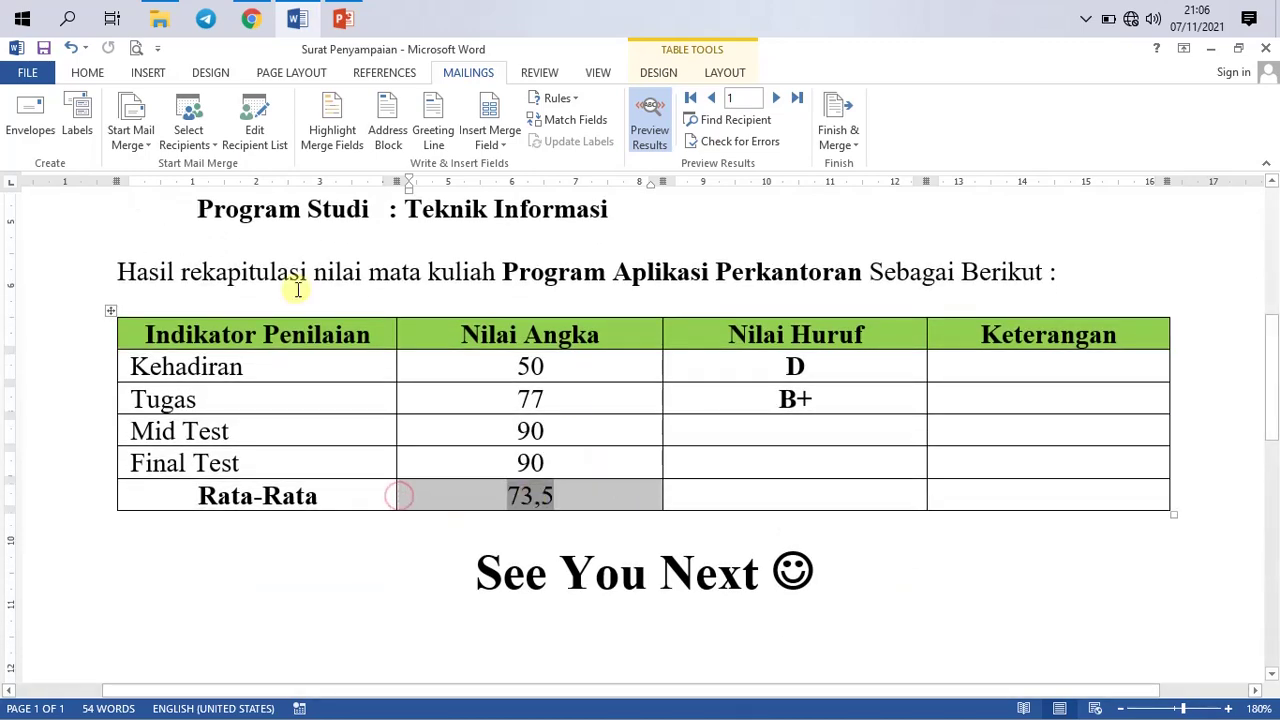
{"action": "left_click", "coordinate": [87, 72]}
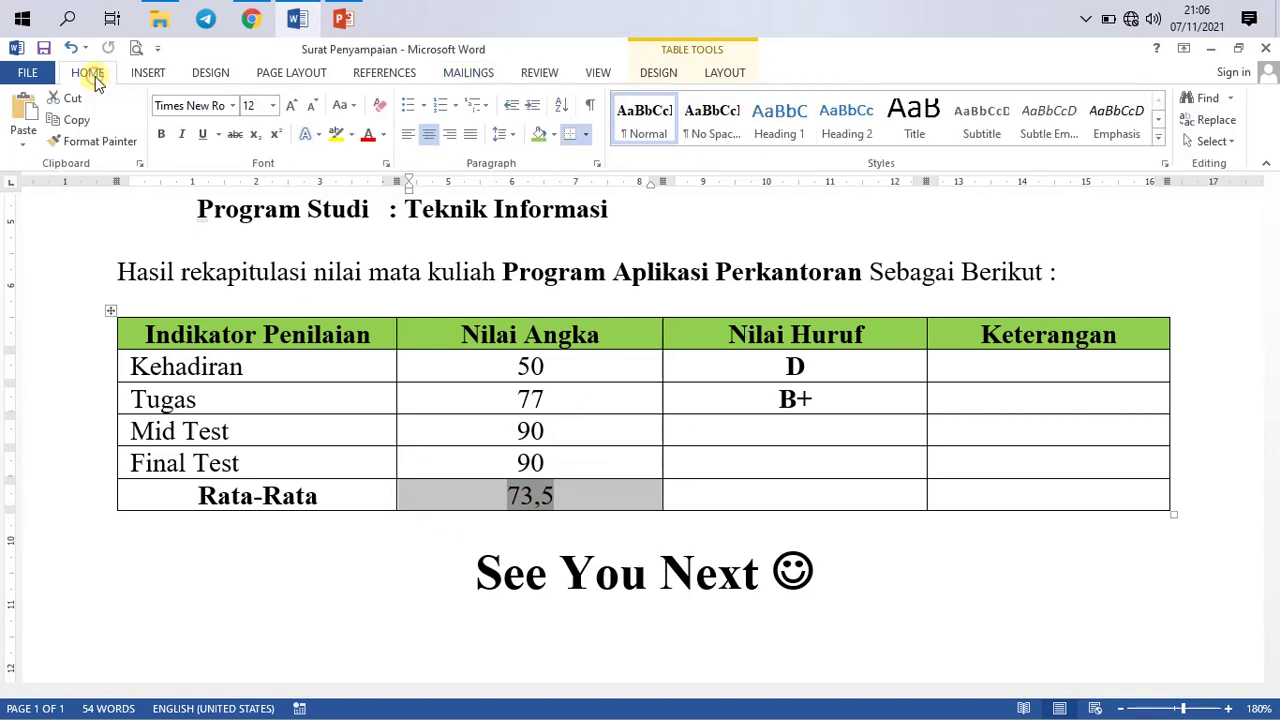
{"action": "left_click", "coordinate": [163, 136]}
{"action": "left_click", "coordinate": [592, 492]}
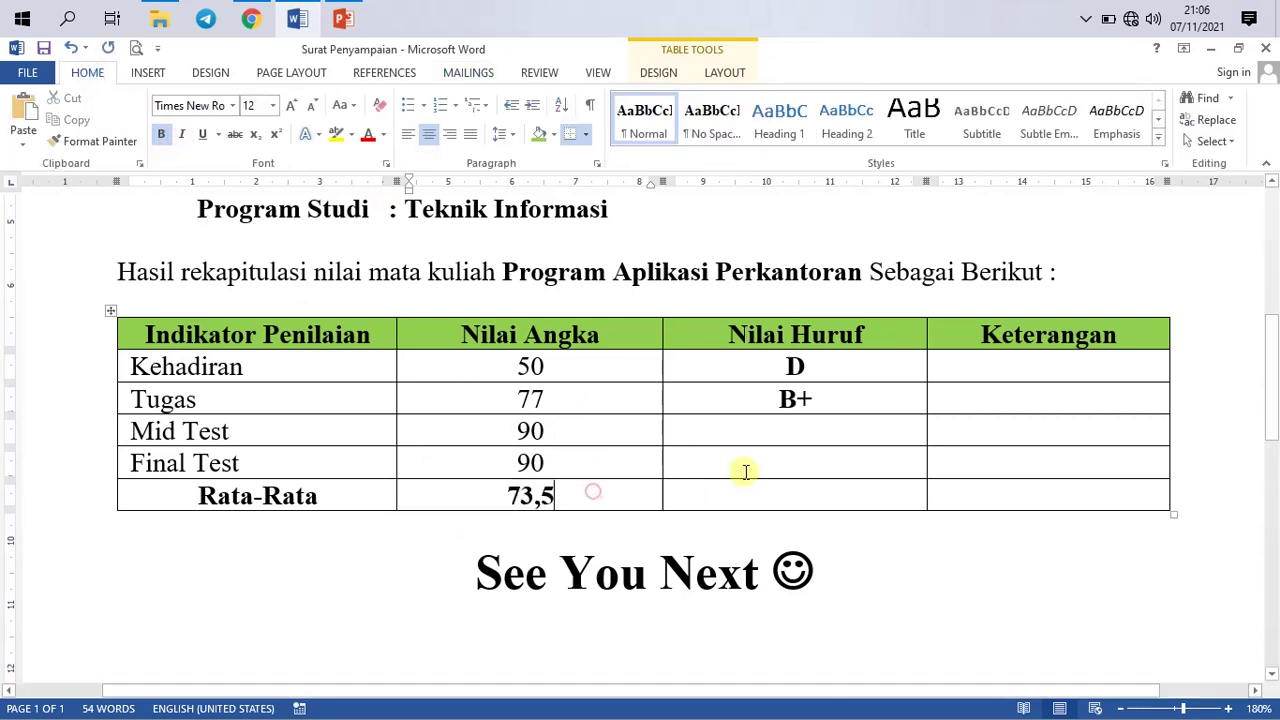
{"action": "left_click", "coordinate": [1020, 370]}
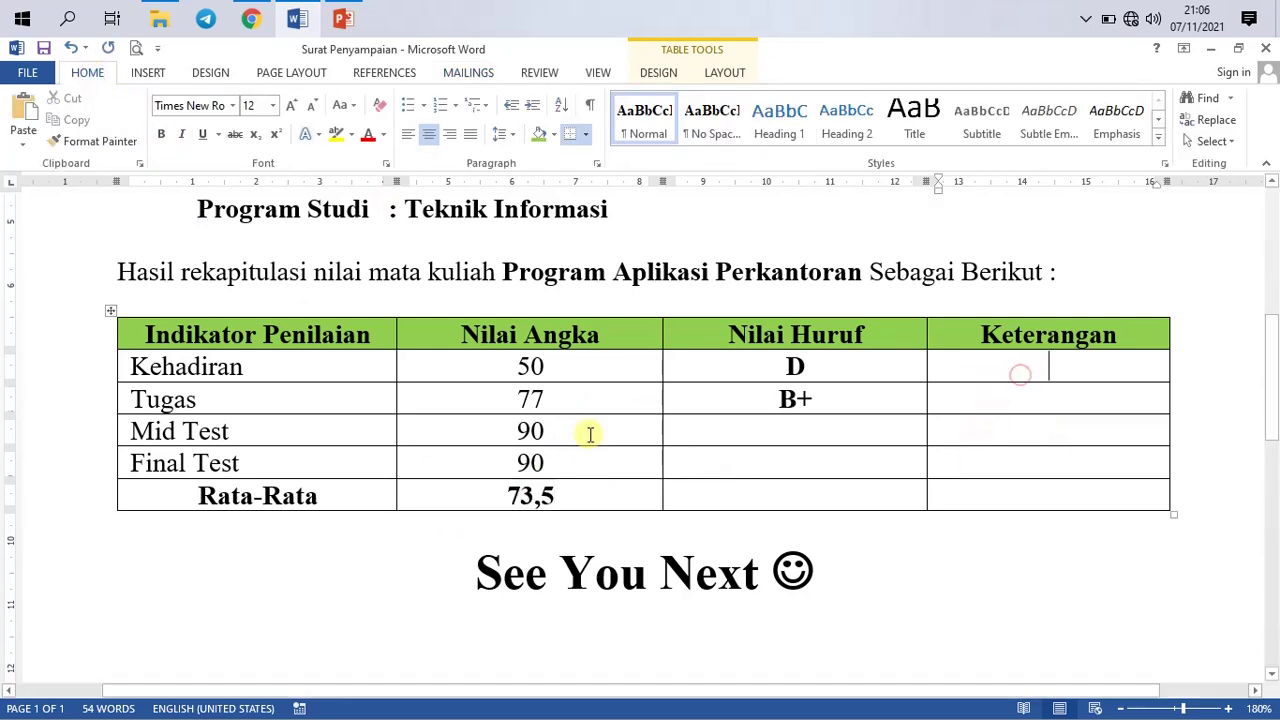
{"action": "left_click", "coordinate": [581, 367]}
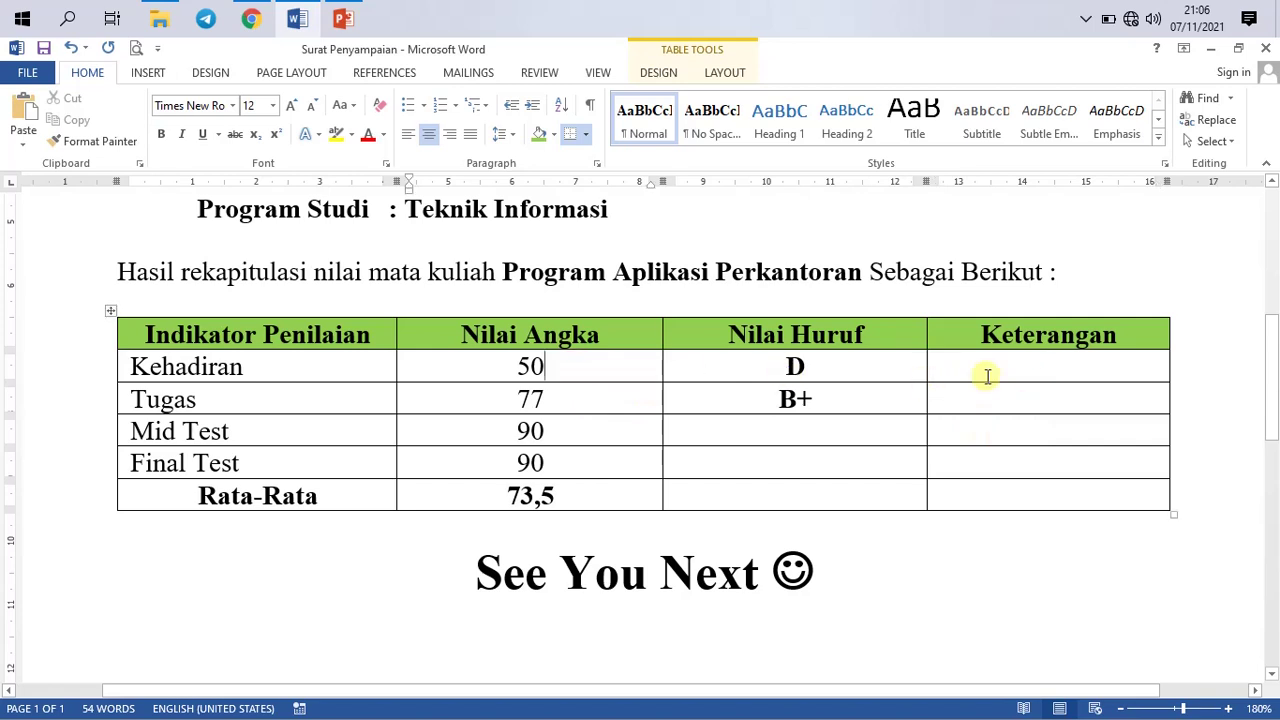
{"action": "left_click", "coordinate": [1051, 364]}
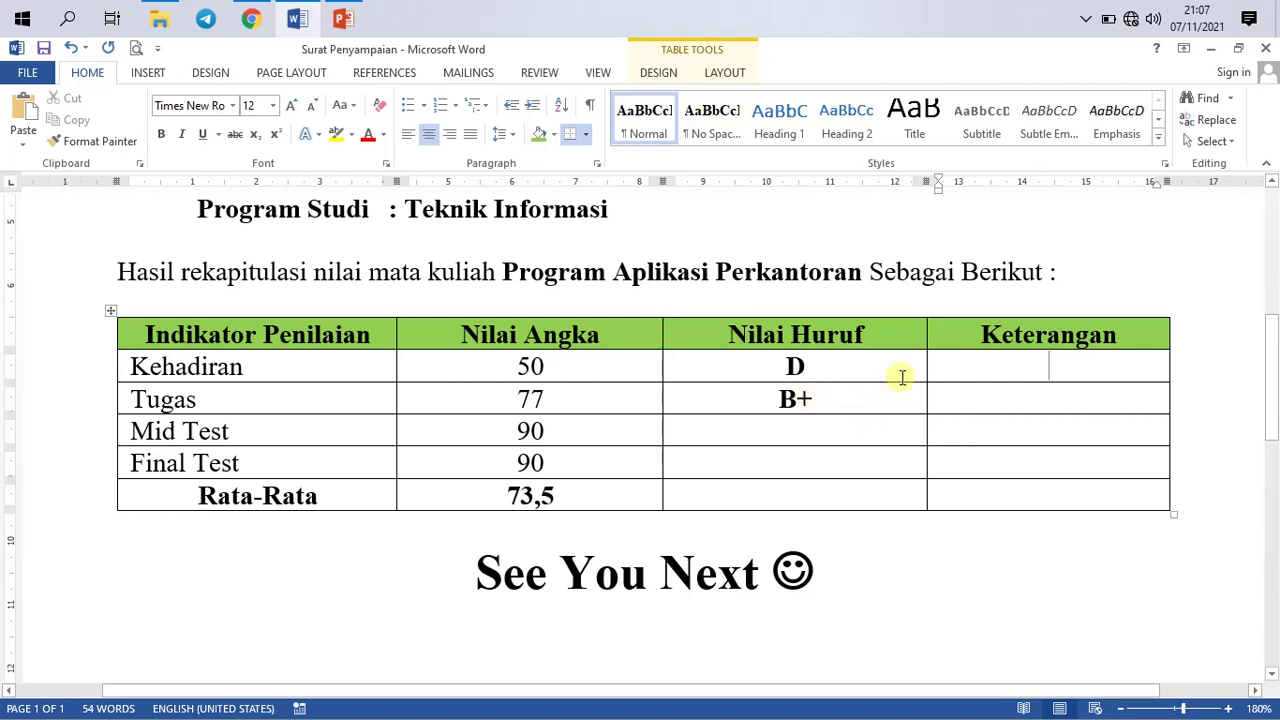
{"action": "left_click", "coordinate": [733, 72]}
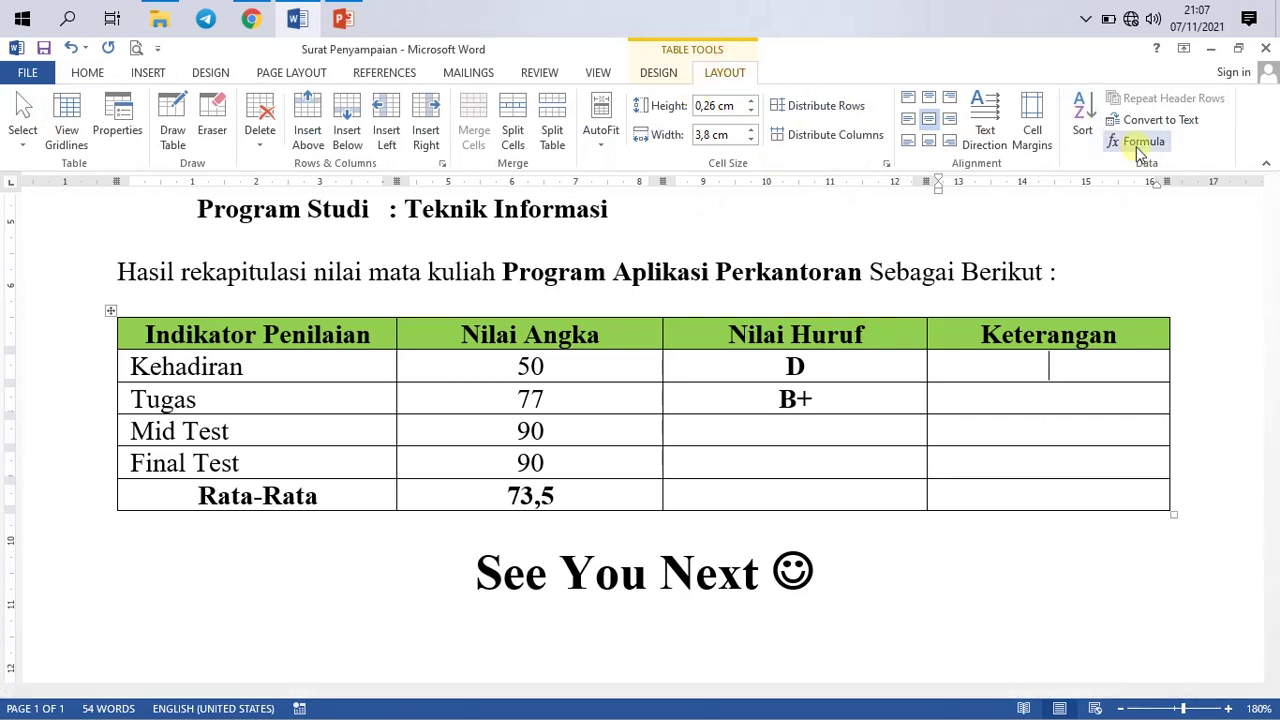
{"action": "left_click", "coordinate": [1134, 145]}
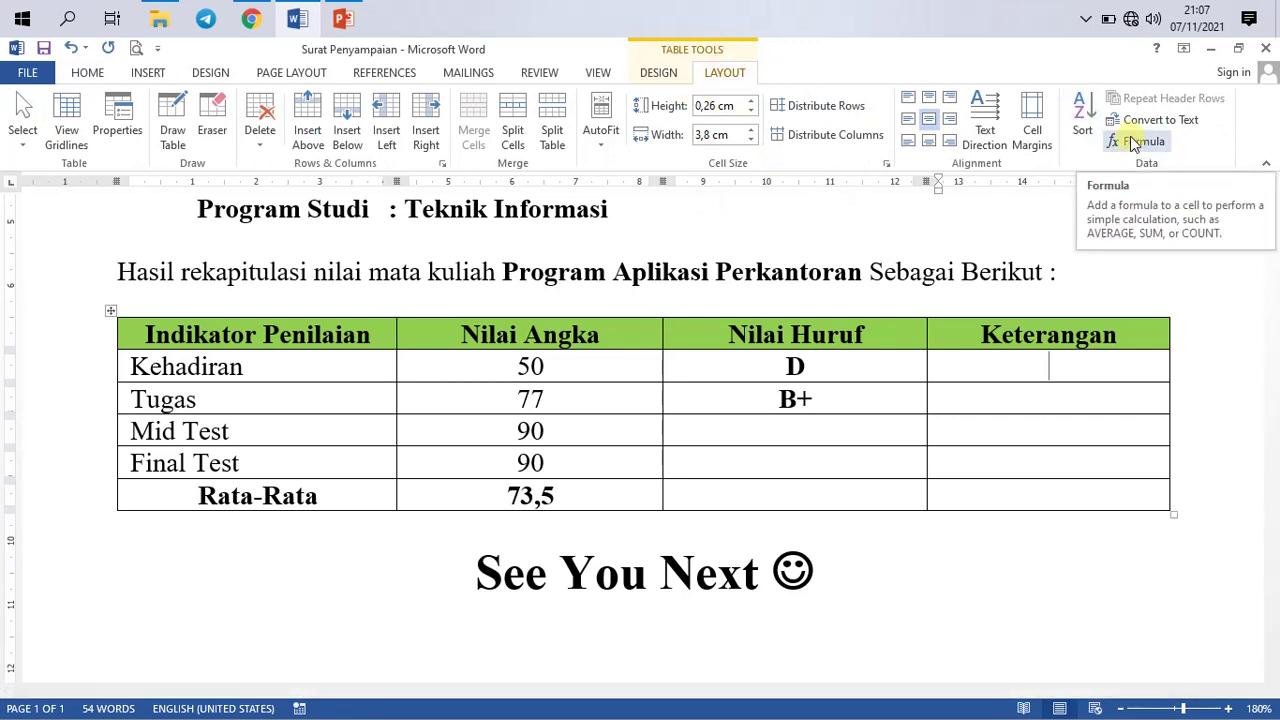
{"action": "left_click", "coordinate": [565, 371]}
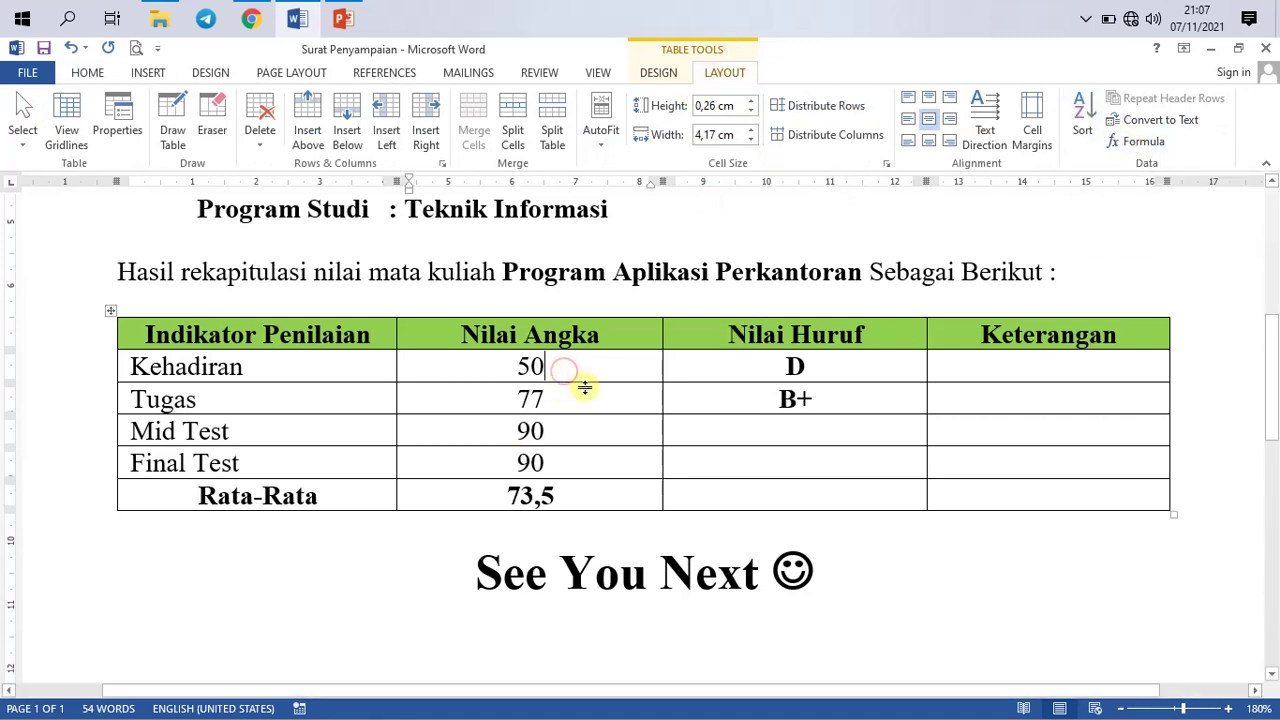
{"action": "left_click", "coordinate": [577, 401]}
Step: Remove the bold formatting from the Kehadiran and Tugas grades in the Nilai Huruf column
{"action": "left_click_drag", "start_coordinate": [780, 366], "coordinate": [840, 397]}
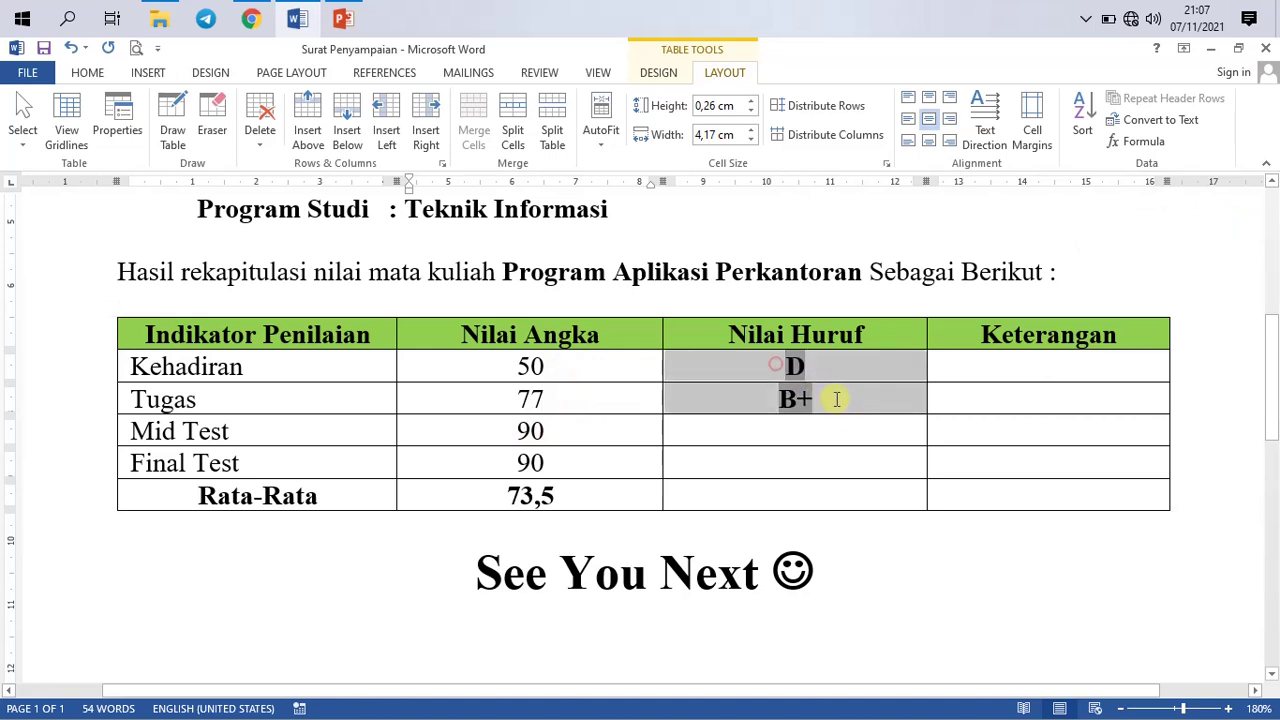
{"action": "left_click", "coordinate": [87, 73]}
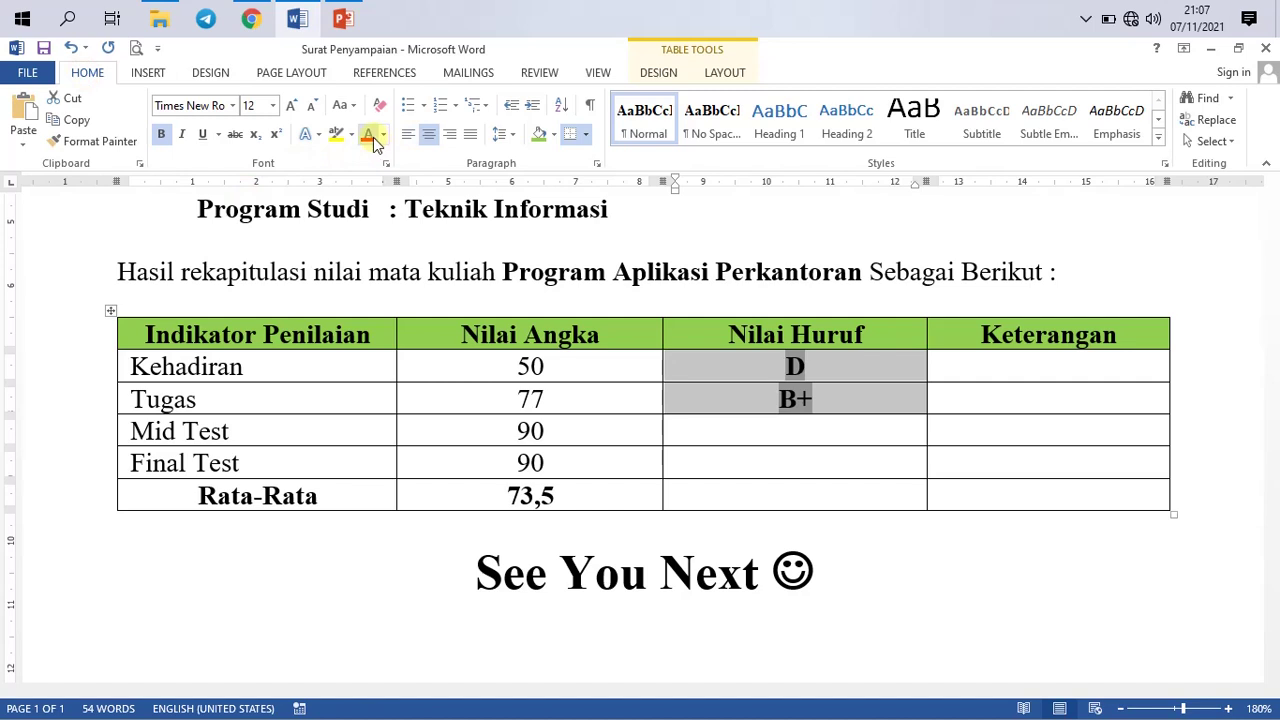
{"action": "left_click", "coordinate": [160, 134]}
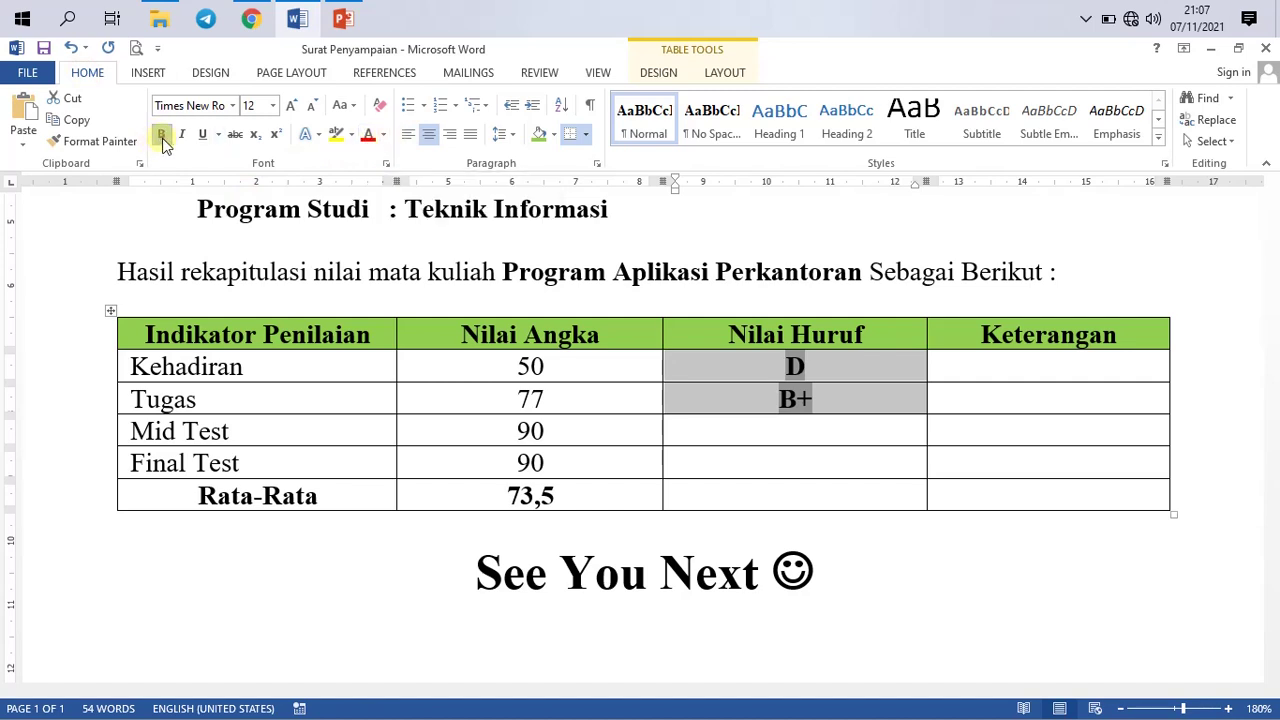
{"action": "left_click", "coordinate": [837, 399]}
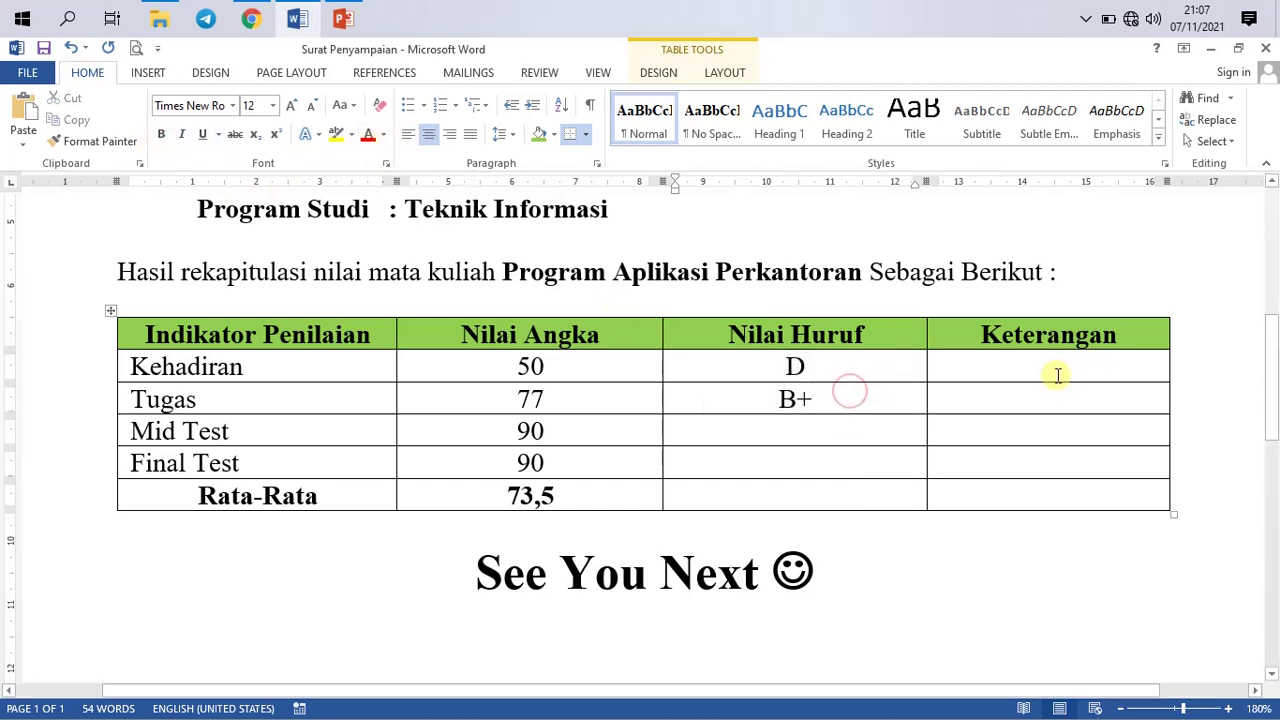
Step: Open the Formula dialog for the Kehadiran row's Keterangan cell and place it clear of the Kehadiran values
{"action": "left_click", "coordinate": [1021, 368]}
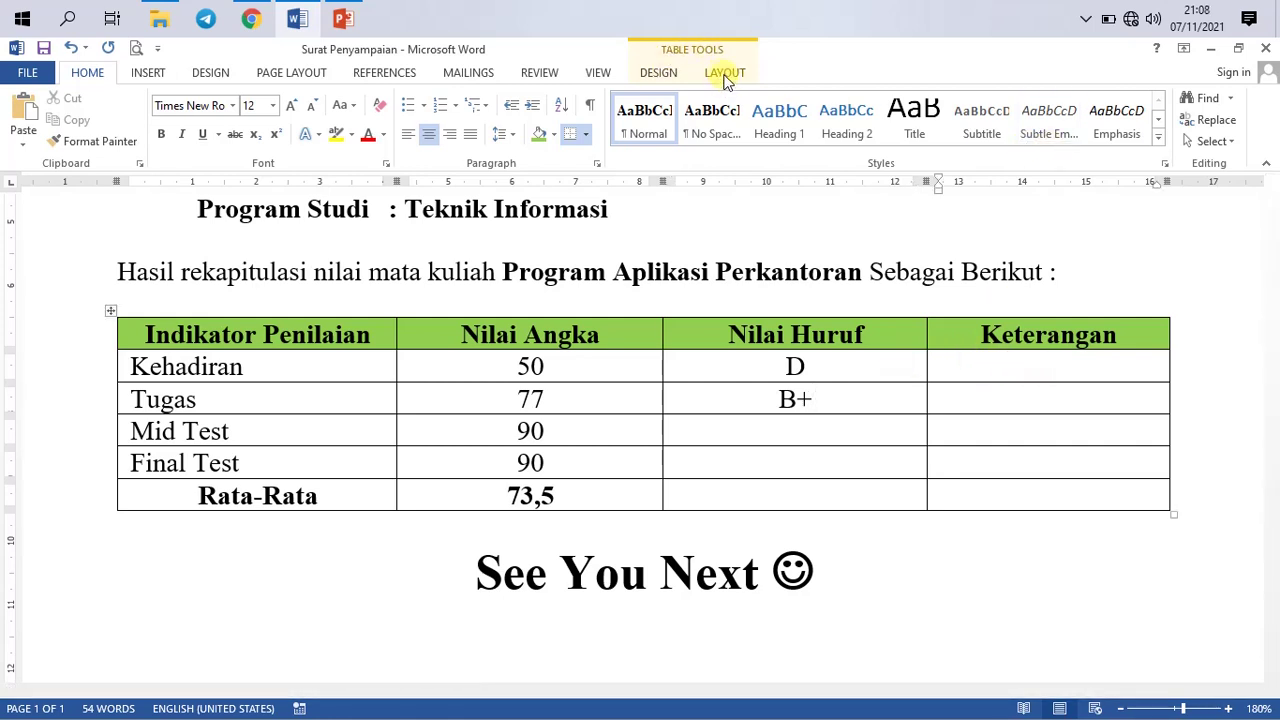
{"action": "left_click", "coordinate": [726, 76]}
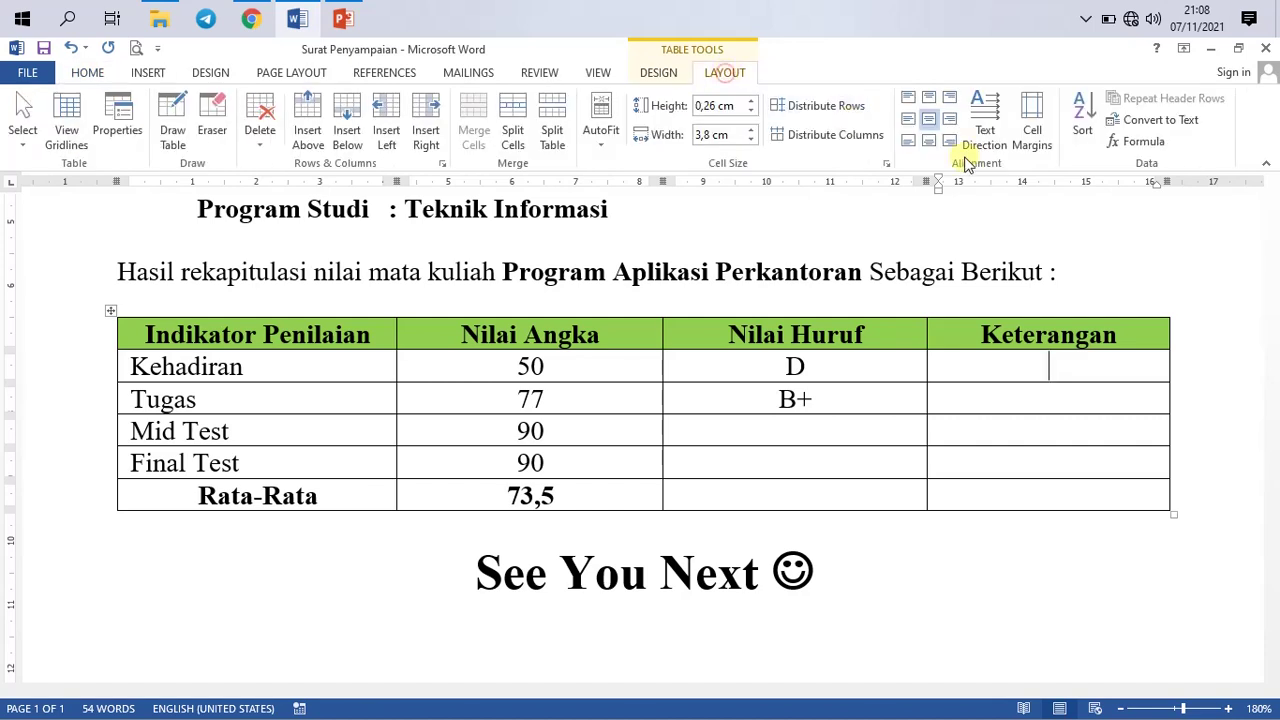
{"action": "left_click", "coordinate": [1132, 146]}
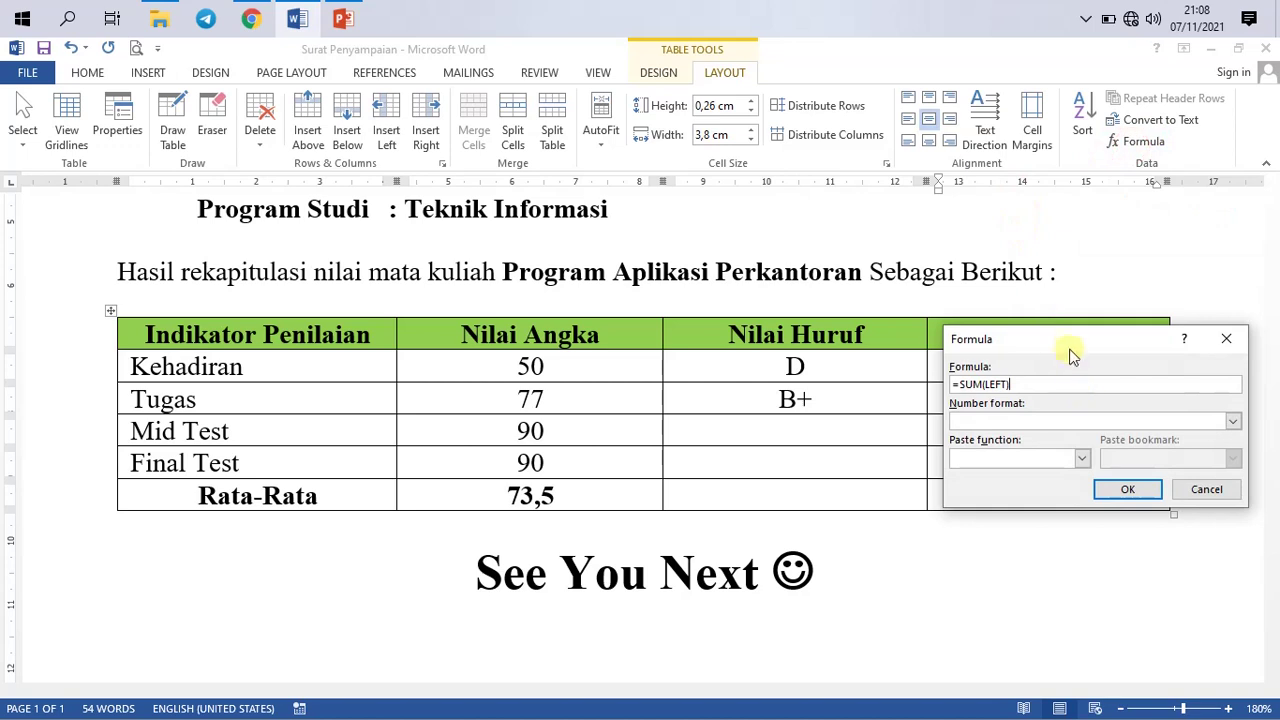
{"action": "left_click_drag", "start_coordinate": [1068, 340], "coordinate": [958, 478]}
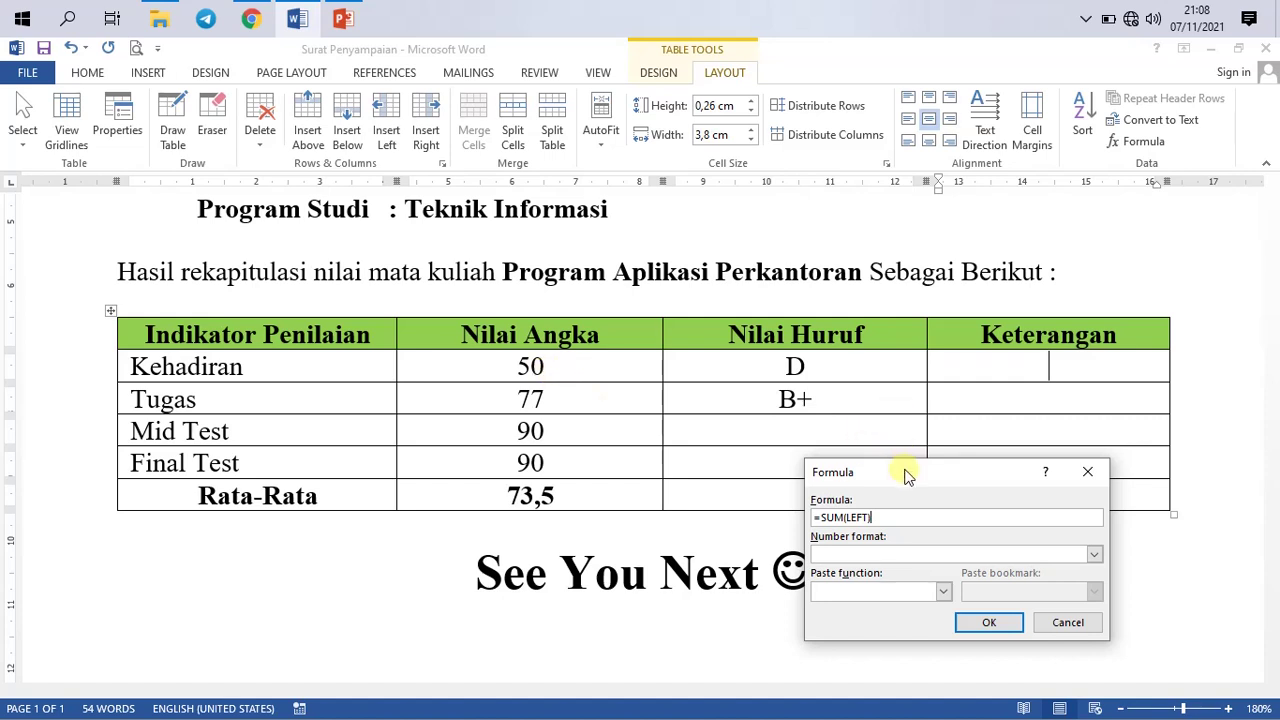
{"action": "left_click_drag", "start_coordinate": [903, 473], "coordinate": [957, 395]}
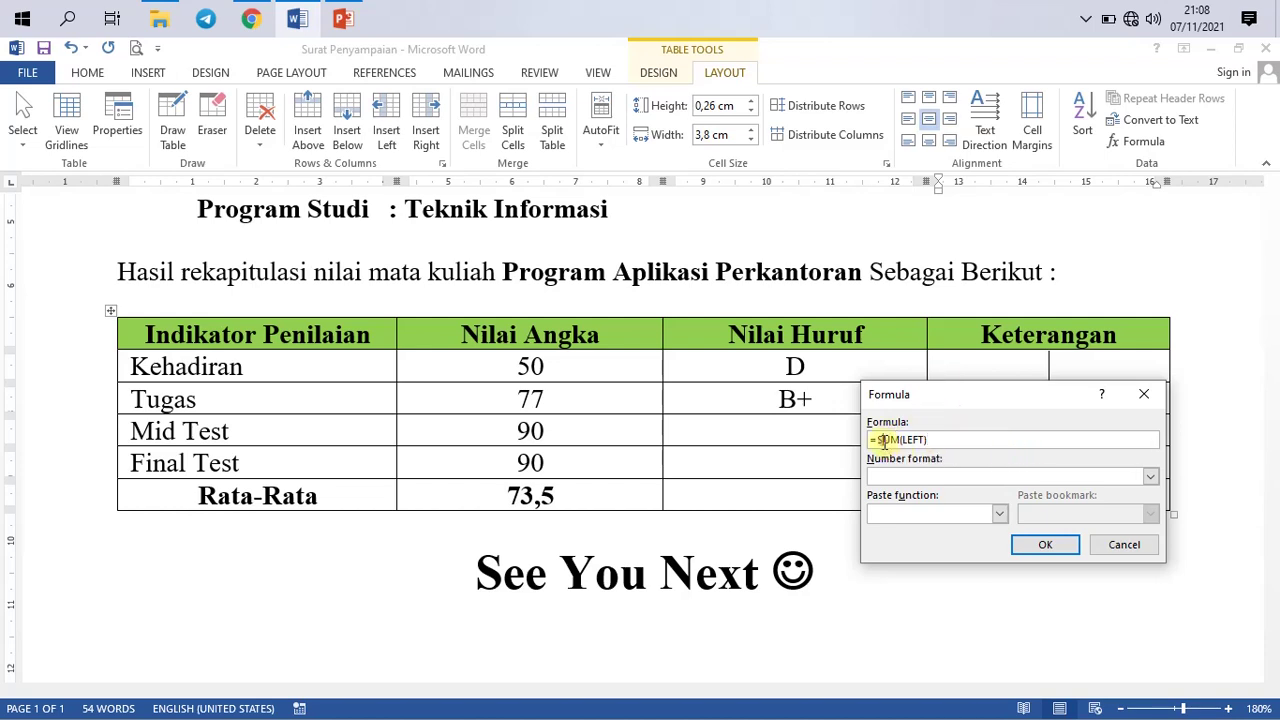
{"action": "left_click_drag", "start_coordinate": [878, 440], "coordinate": [940, 437]}
{"action": "left_click", "coordinate": [1150, 479]}
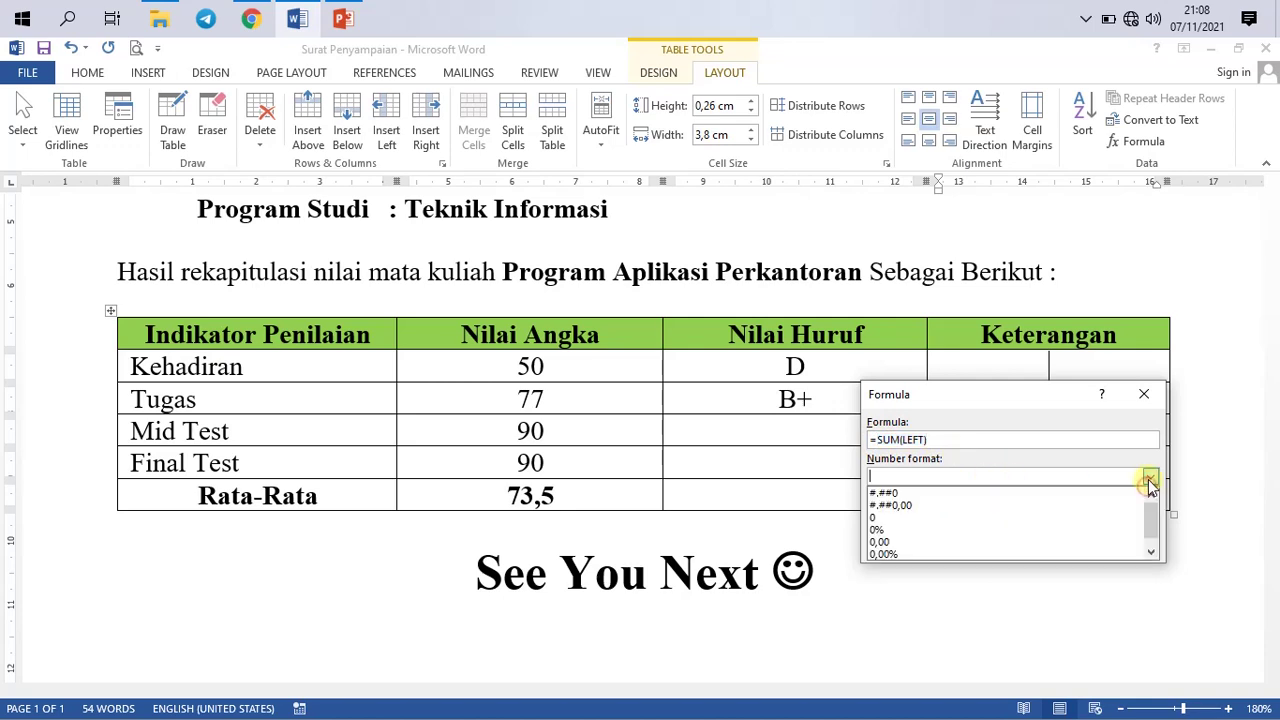
{"action": "left_click", "coordinate": [914, 397]}
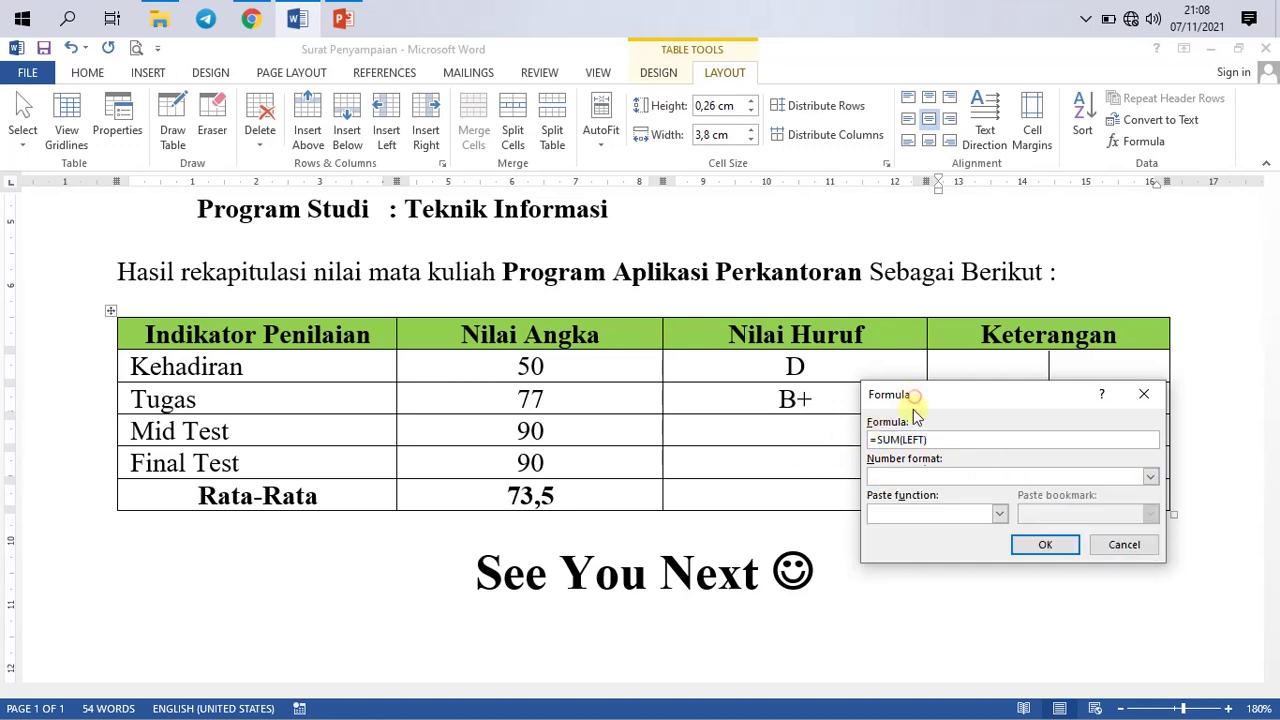
{"action": "left_click_drag", "start_coordinate": [989, 397], "coordinate": [977, 371]}
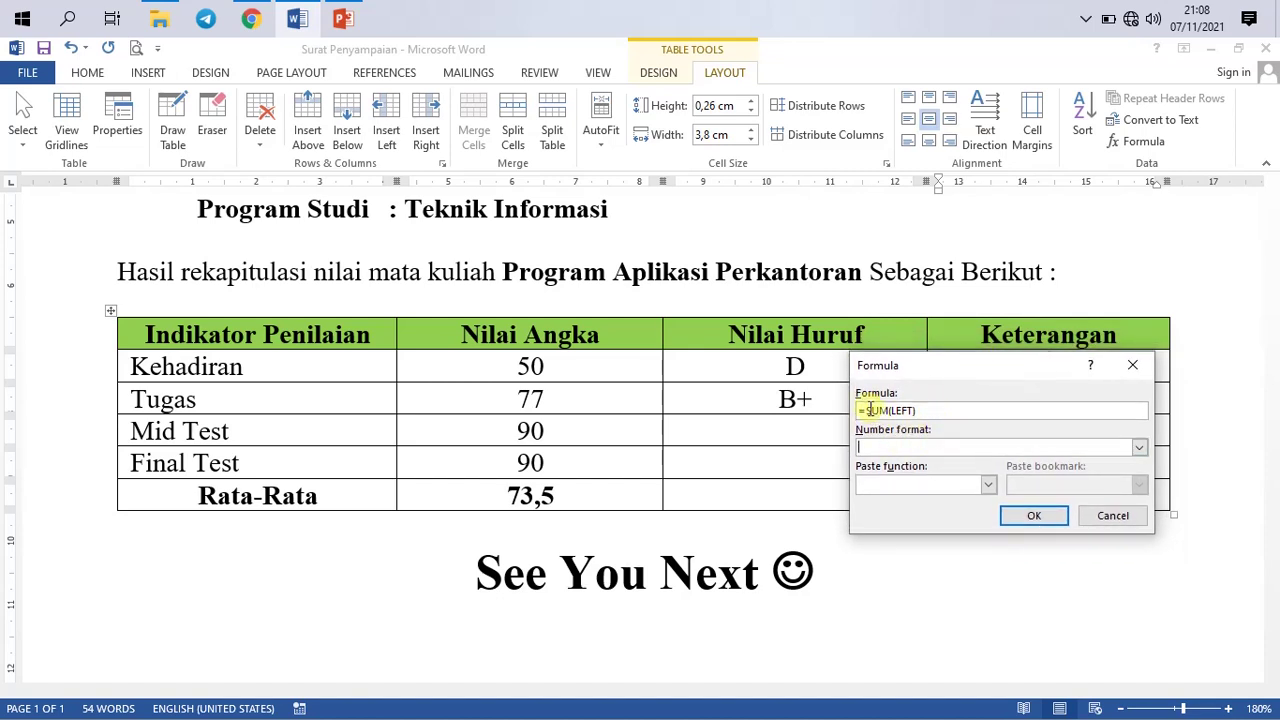
Step: Replace the default SUM formula with the pass condition =B2>=55
{"action": "left_click_drag", "start_coordinate": [864, 410], "coordinate": [918, 410]}
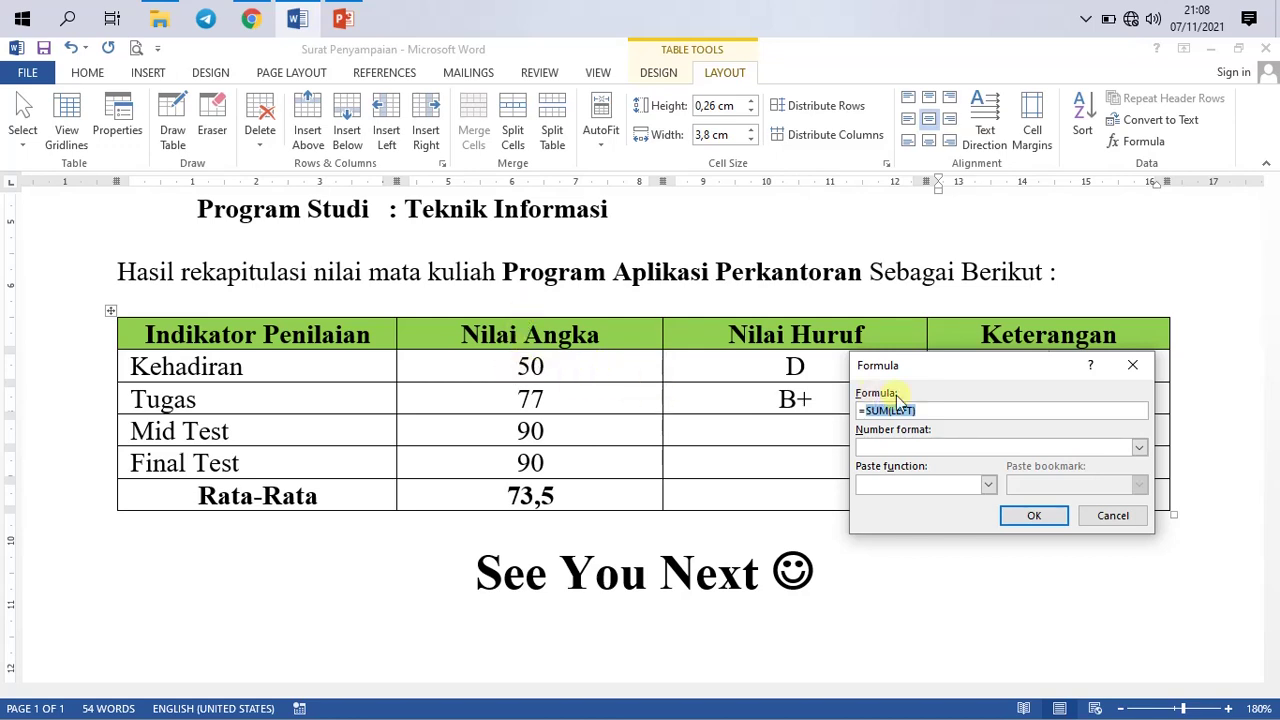
{"action": "type", "text": "b2"}
{"action": "key", "text": "BackSpace"}
{"action": "key", "text": "BackSpace"}
{"action": "type", "text": "B2>"}
{"action": "left_click", "coordinate": [893, 411]}
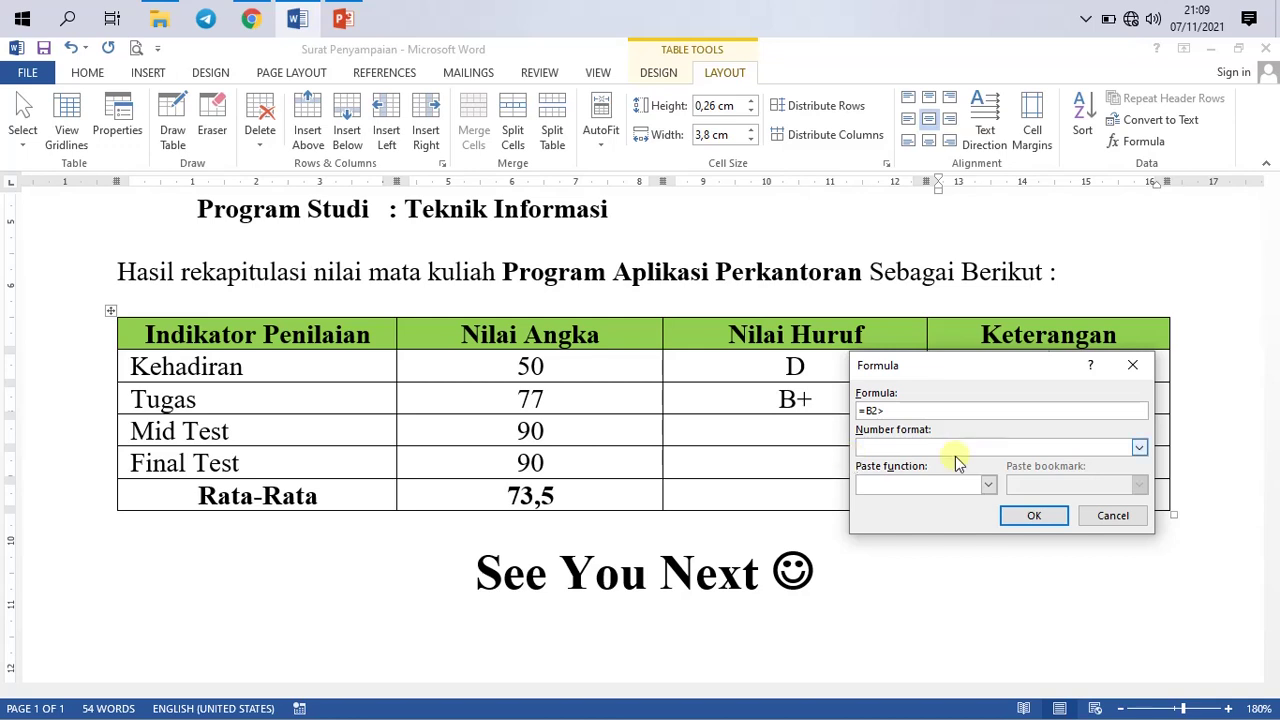
{"action": "left_click", "coordinate": [922, 407]}
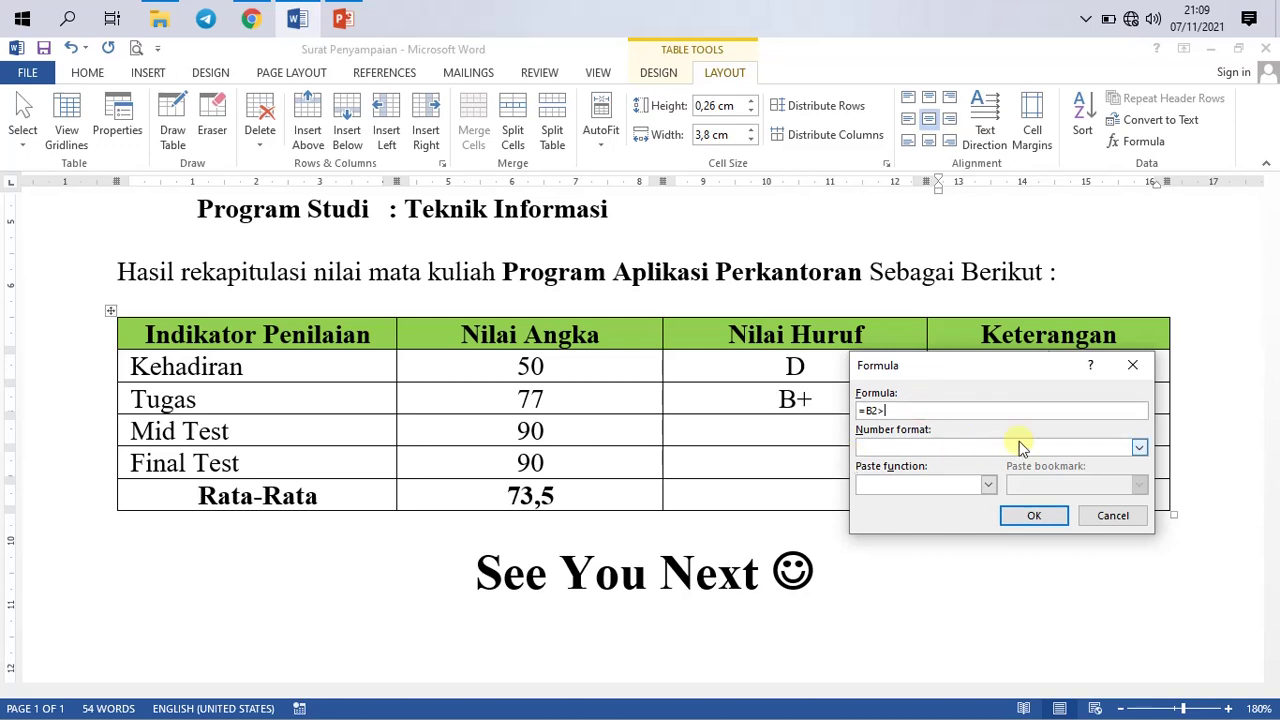
{"action": "type", "text": "=55"}
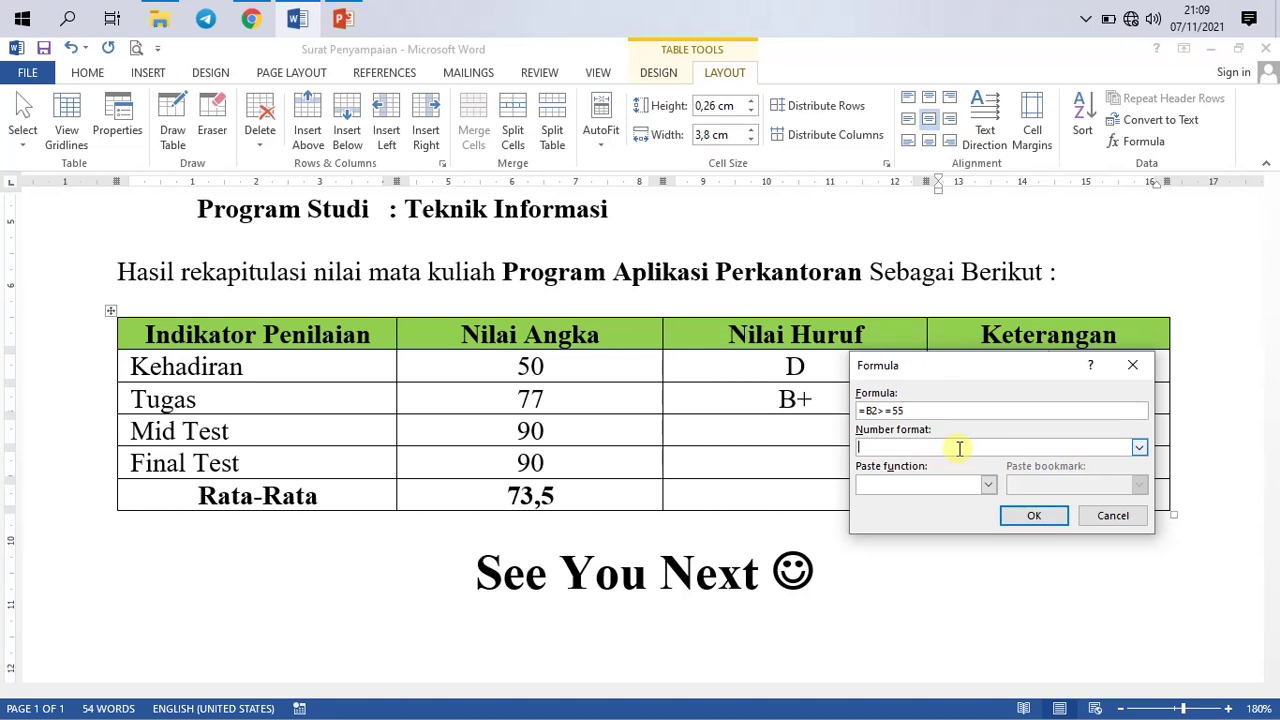
Step: Enter 'LULUS', 'TIDAK LULUS' and 'TIDAK LULUS' as the three quoted number format sections and insert the formula
{"action": "type", "text": "'LULUS';'TIDAK LULUS';'"}
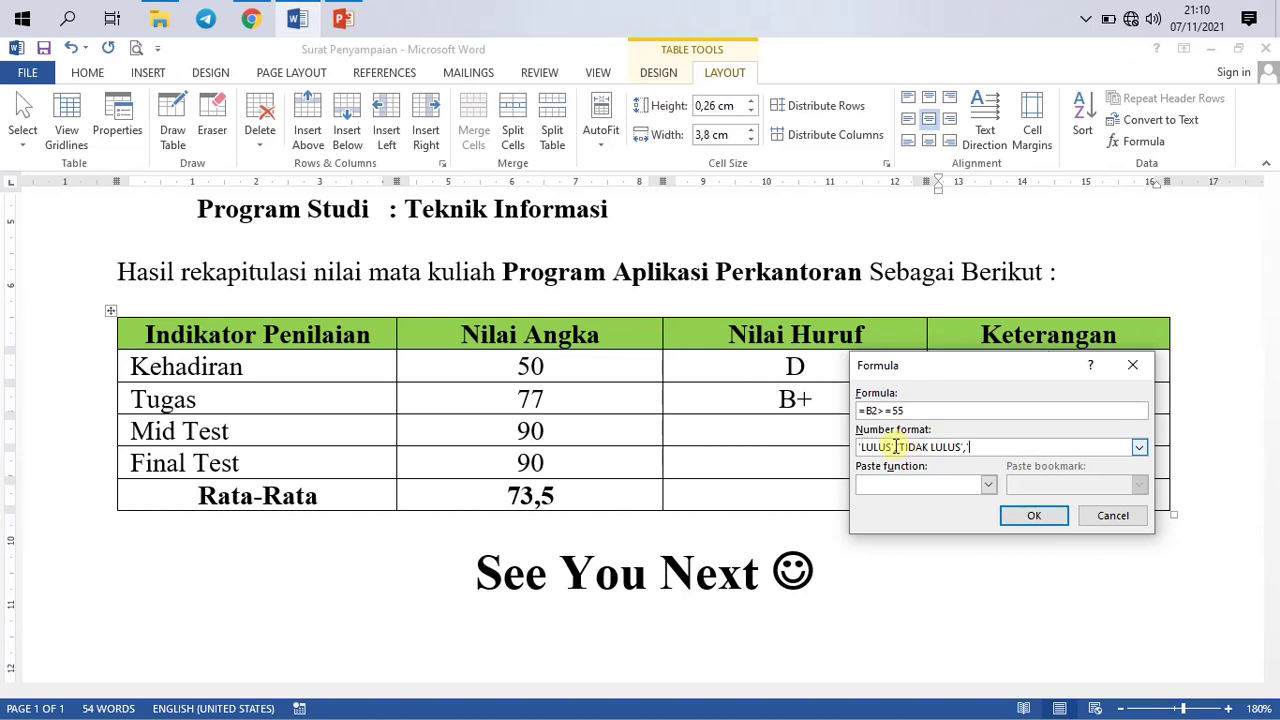
{"action": "left_click_drag", "start_coordinate": [897, 447], "coordinate": [962, 453]}
{"action": "key", "text": "ctrl+c"}
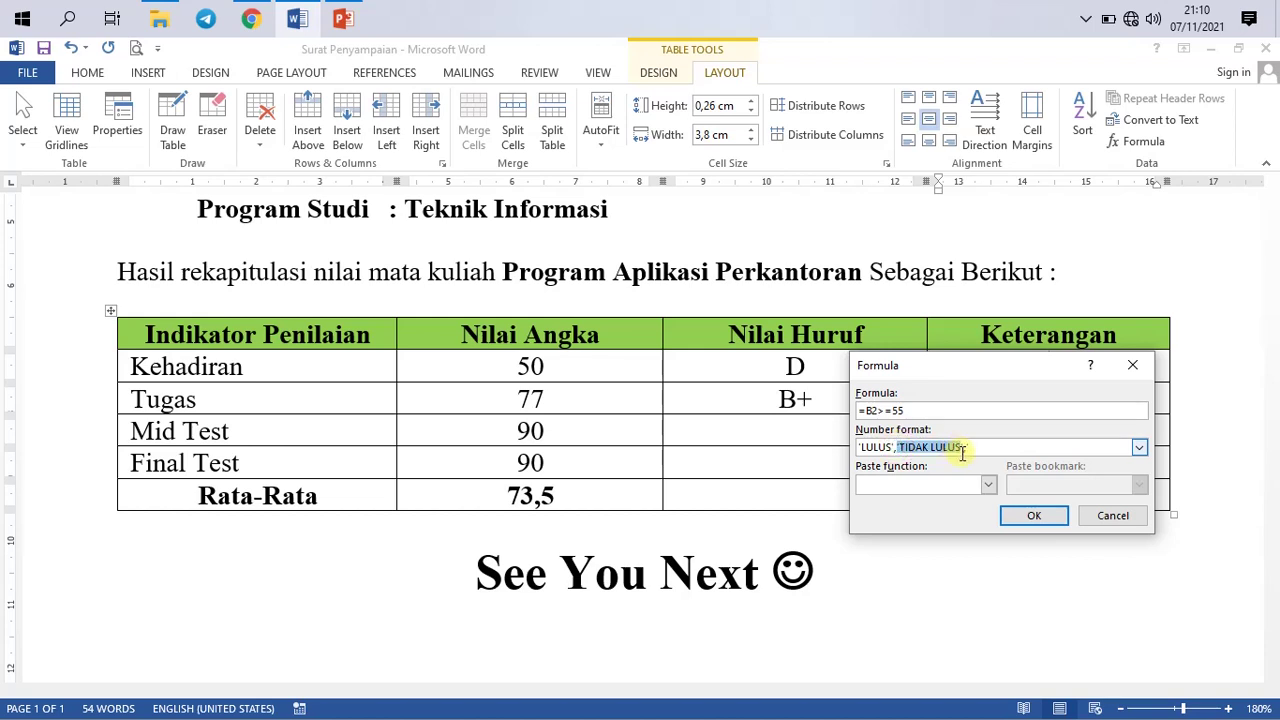
{"action": "left_click", "coordinate": [985, 447]}
{"action": "type", "text": ";'"}
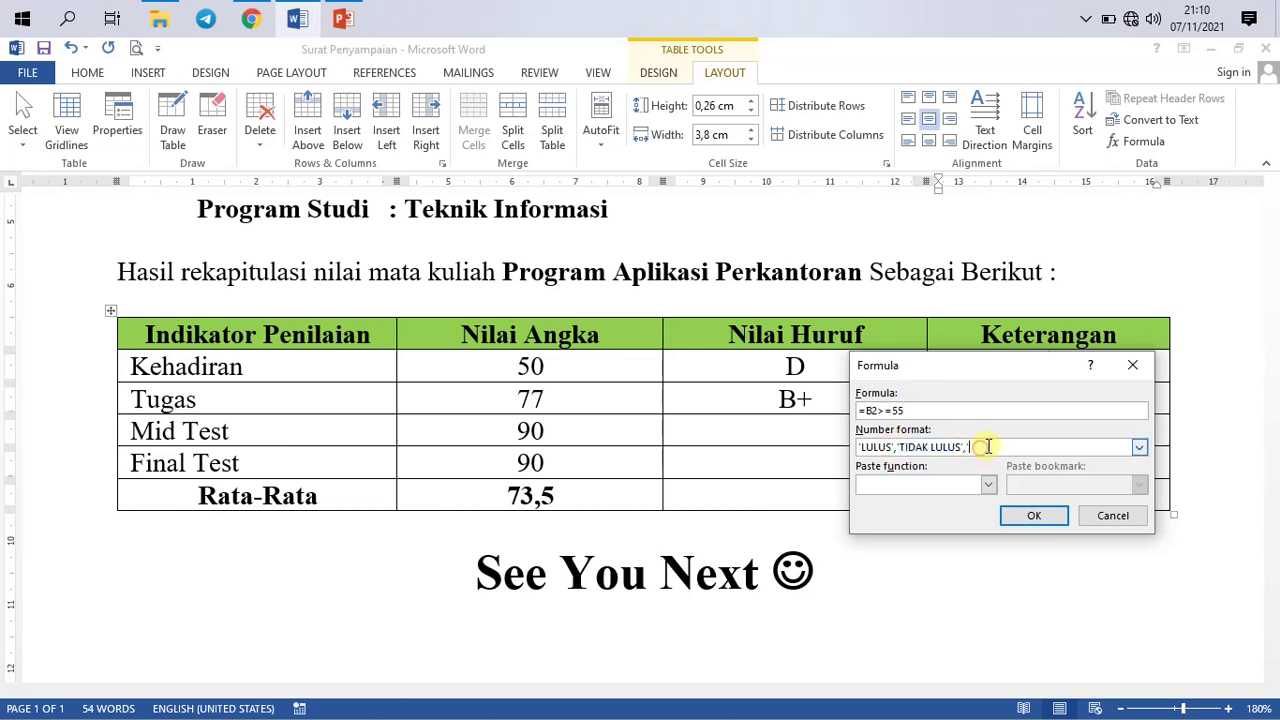
{"action": "key", "text": "ctrl+v"}
{"action": "type", "text": "'"}
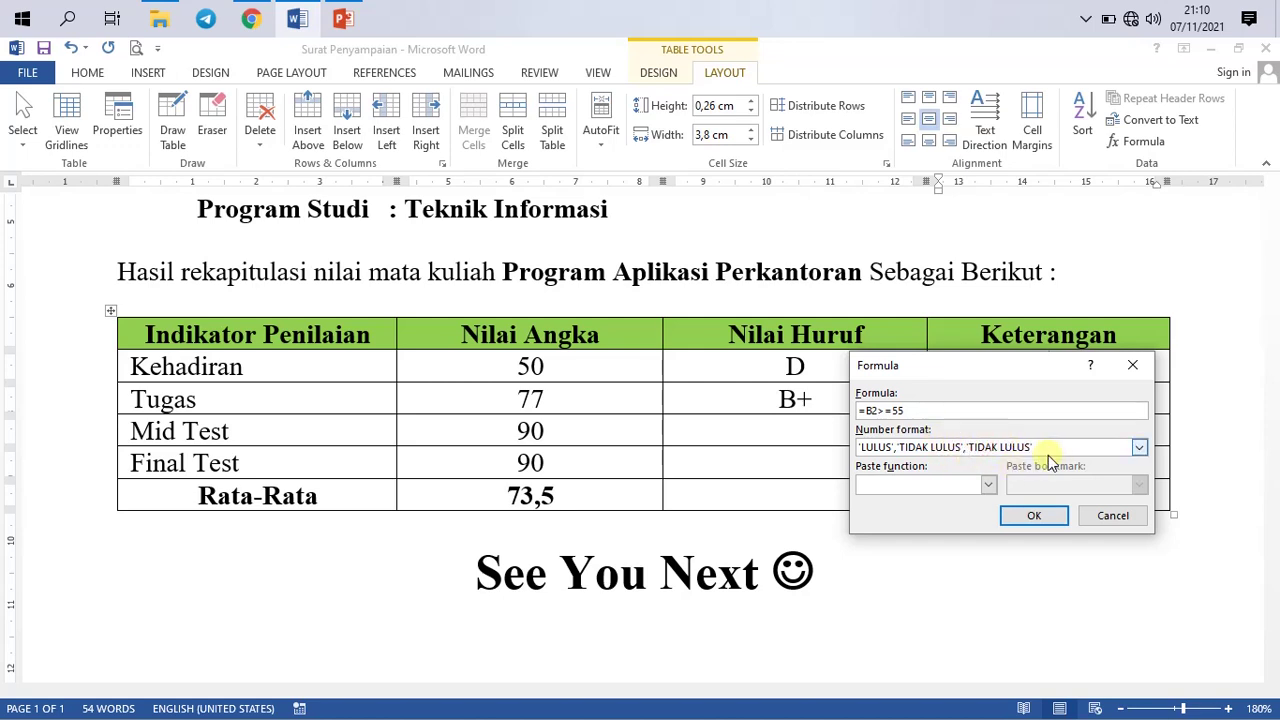
{"action": "left_click", "coordinate": [1026, 520]}
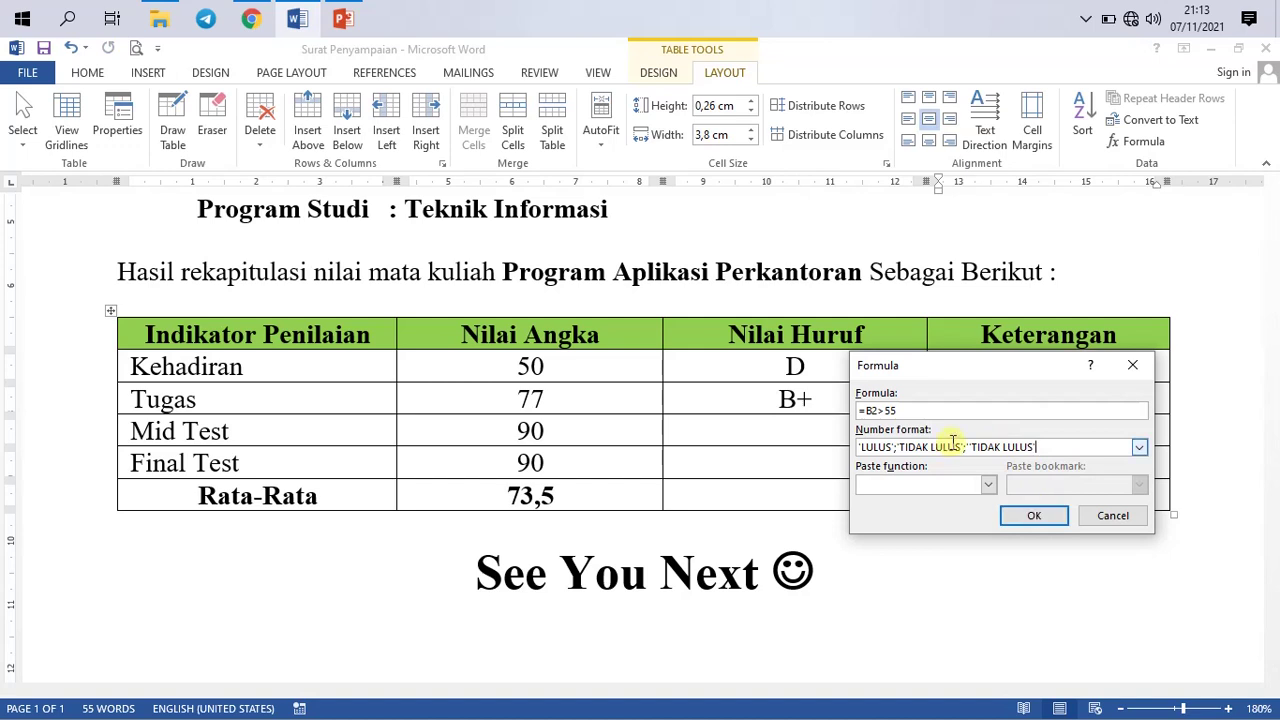
Step: Remove the extra quote before the last TIDAK LULUS in the number format and insert the =B2>55 formula for Kehadiran
{"action": "left_click", "coordinate": [969, 446]}
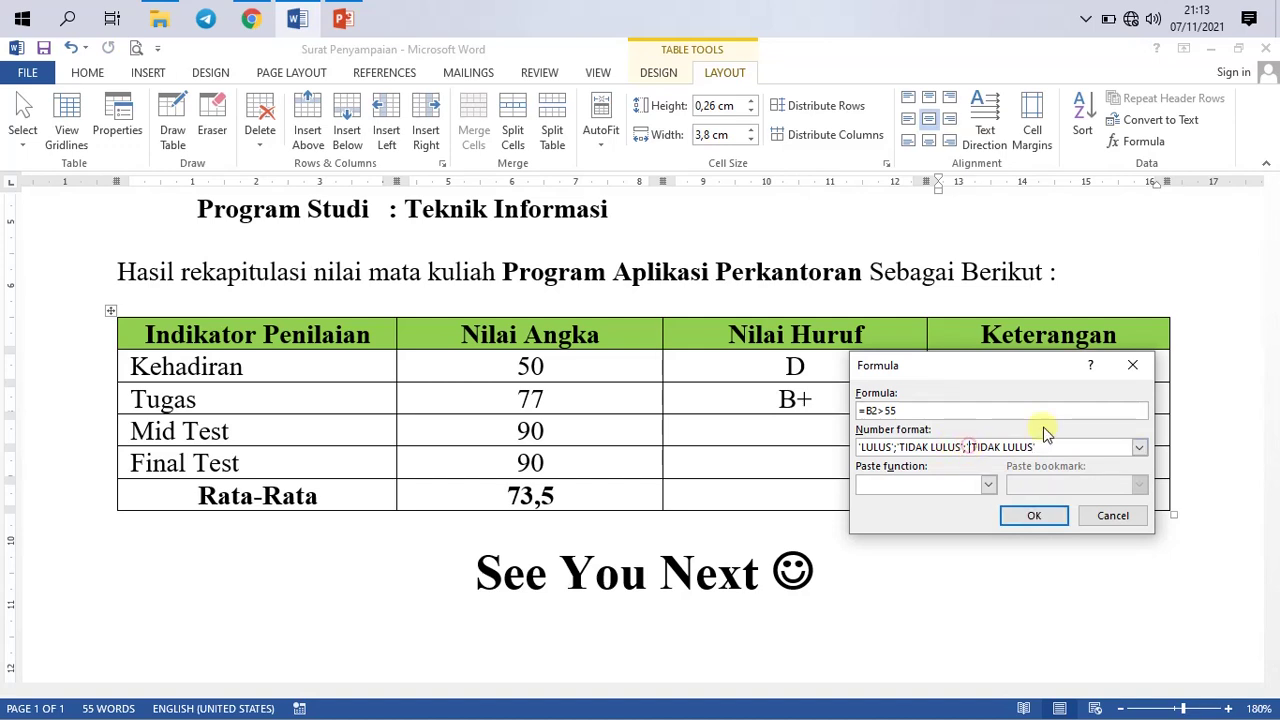
{"action": "key", "text": "BackSpace"}
{"action": "left_click", "coordinate": [1040, 516]}
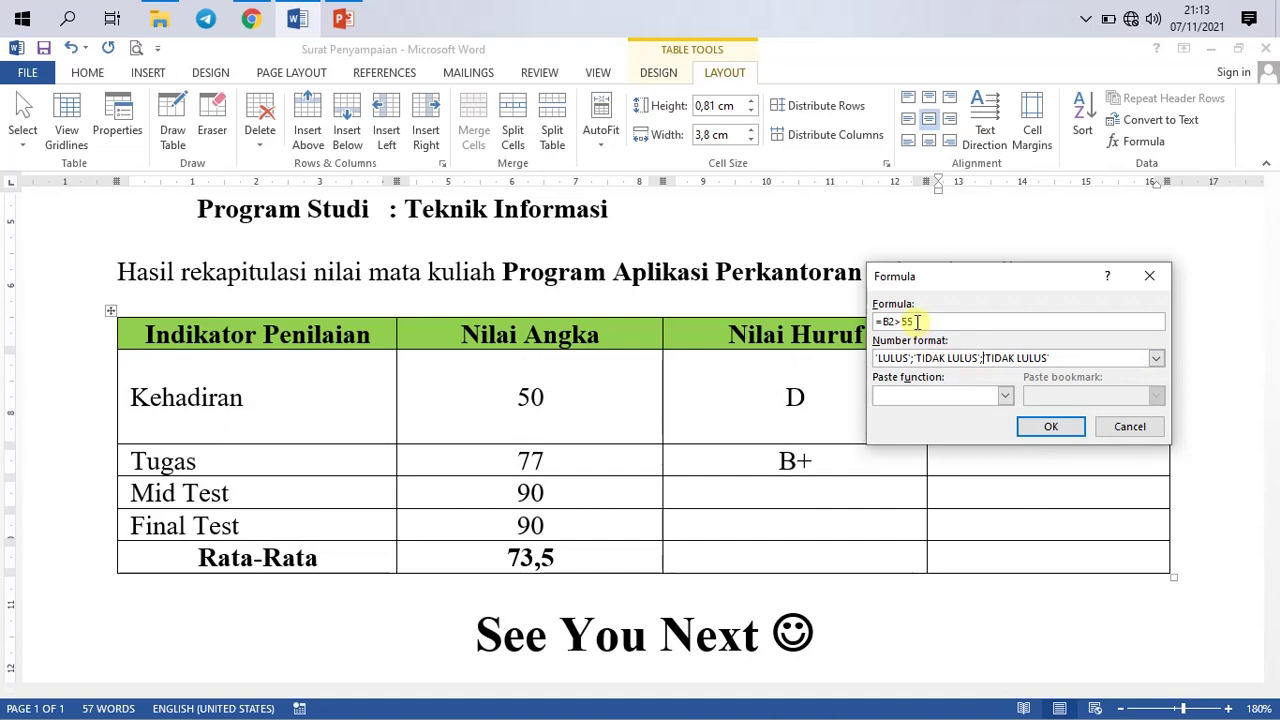
{"action": "left_click", "coordinate": [1050, 428]}
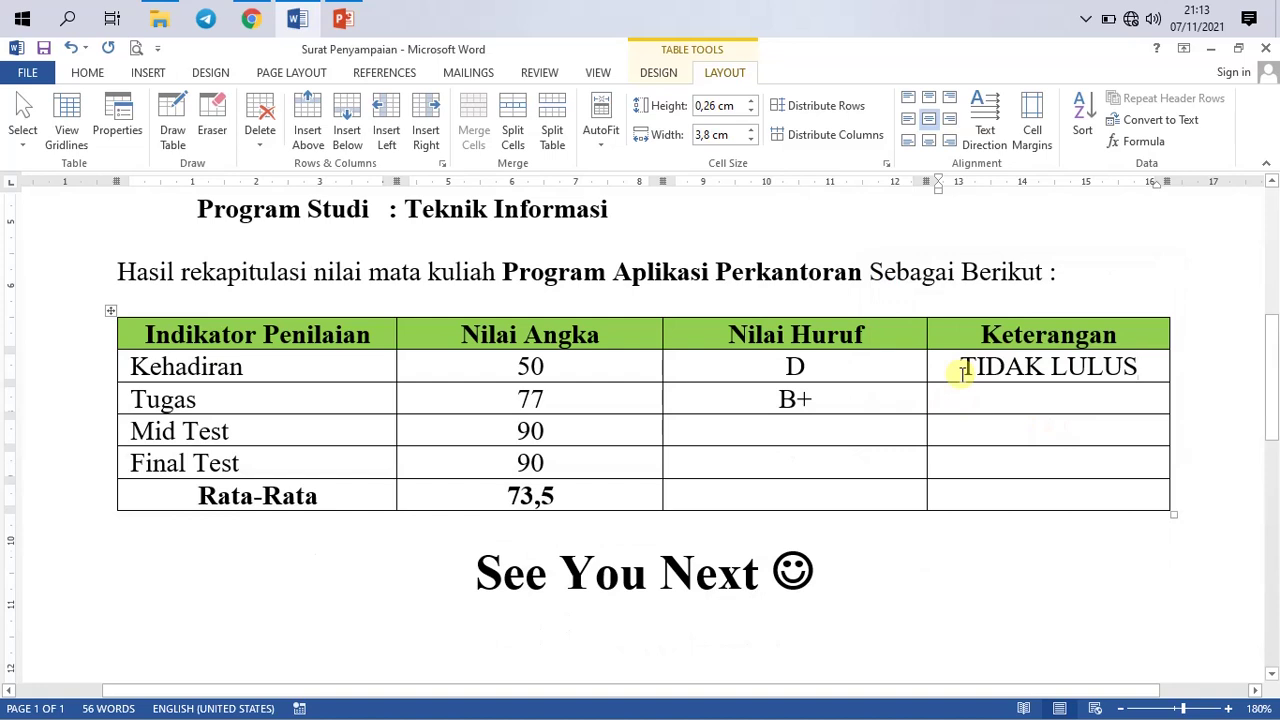
Step: Insert the pass formula =B3>55 in the Tugas row's Keterangan cell with number format 'LULUS';'TIDAK LULUS';'TIDAK LULUS'
{"action": "left_click", "coordinate": [1051, 396]}
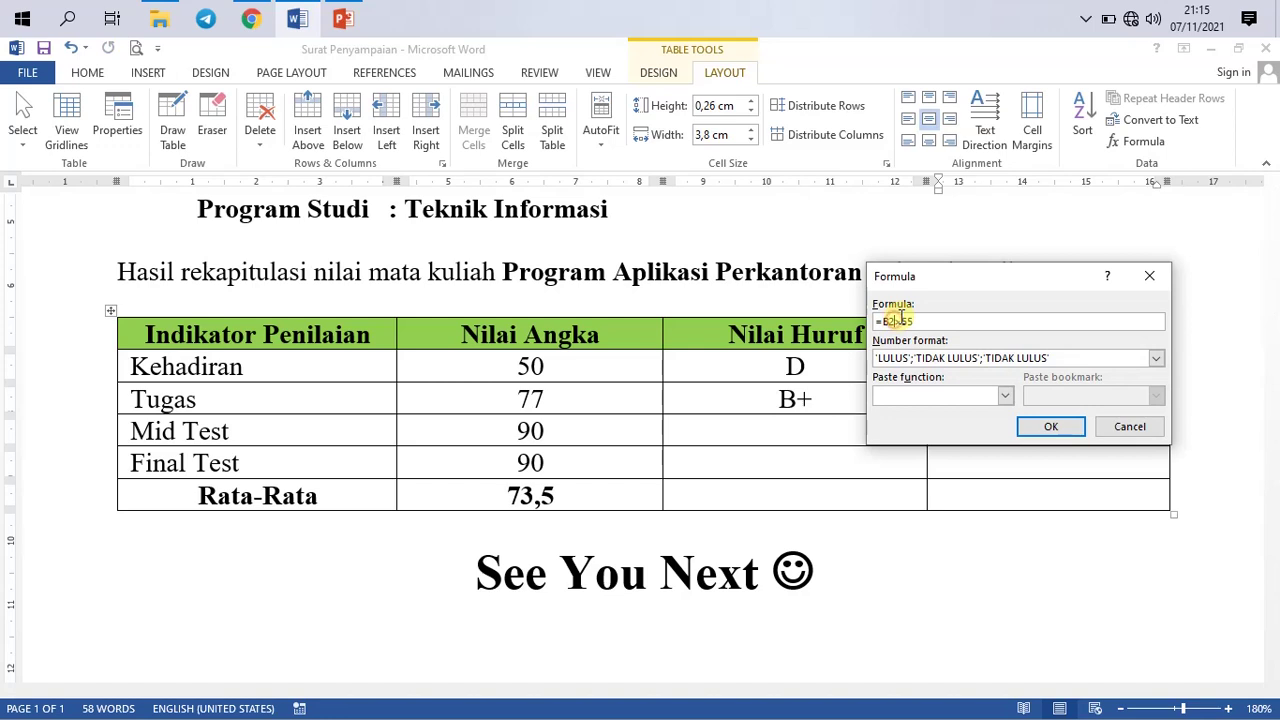
{"action": "key", "text": "BackSpace"}
{"action": "type", "text": "3"}
{"action": "left_click", "coordinate": [1052, 428]}
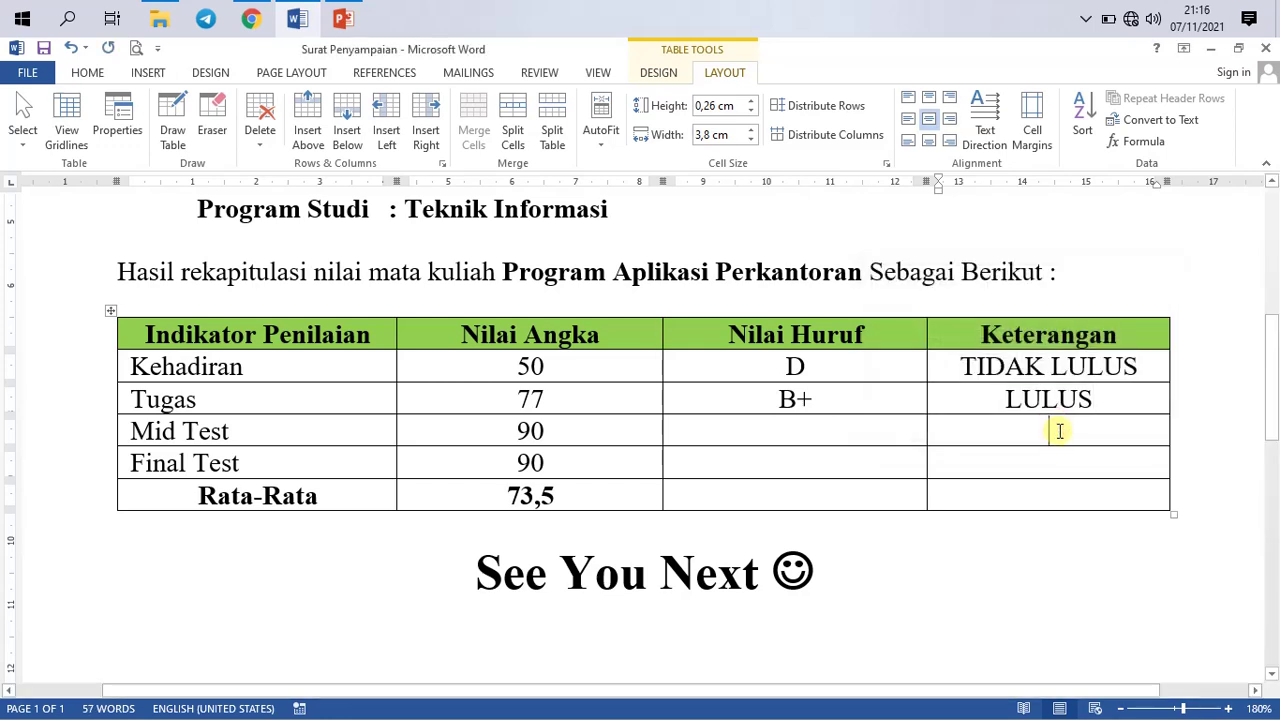
Step: Copy the pass formula into the Mid Test row's Keterangan cell and change its condition to =B4>55
{"action": "type", "text": "LULUS"}
{"action": "double_click", "coordinate": [1059, 431]}
{"action": "key", "text": "ctrl+c"}
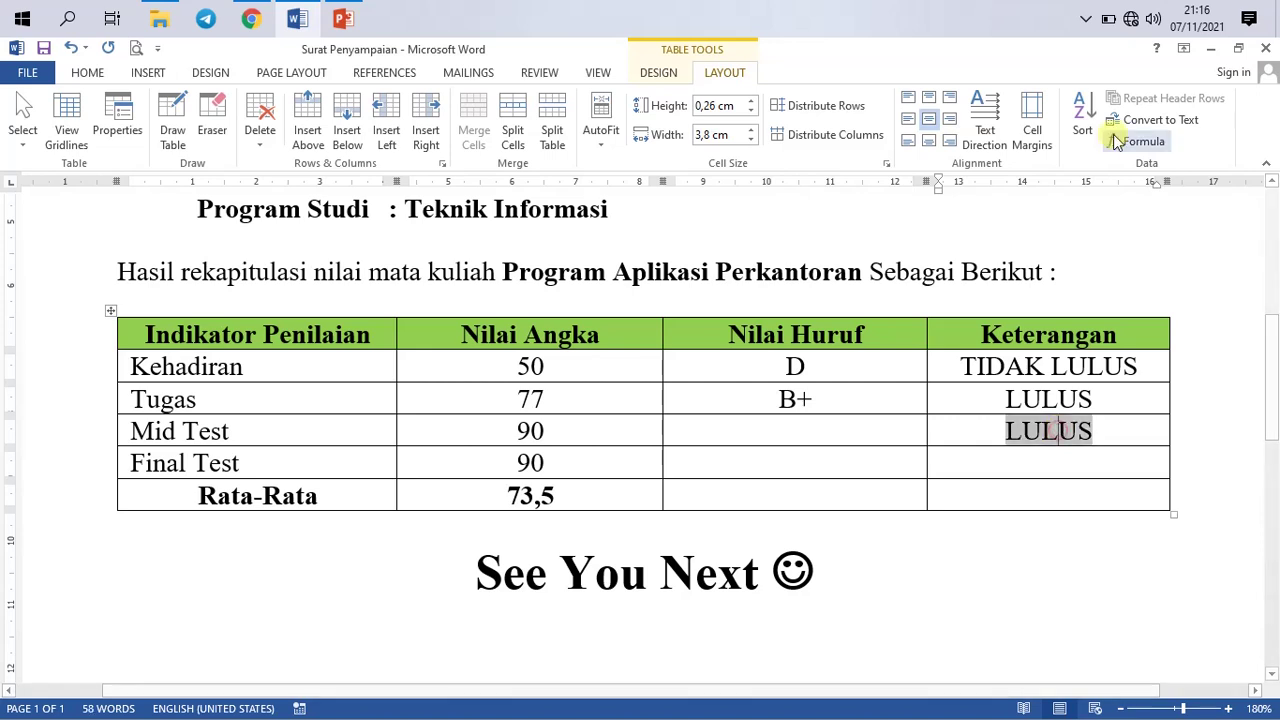
{"action": "left_click", "coordinate": [1138, 141]}
{"action": "left_click", "coordinate": [893, 321]}
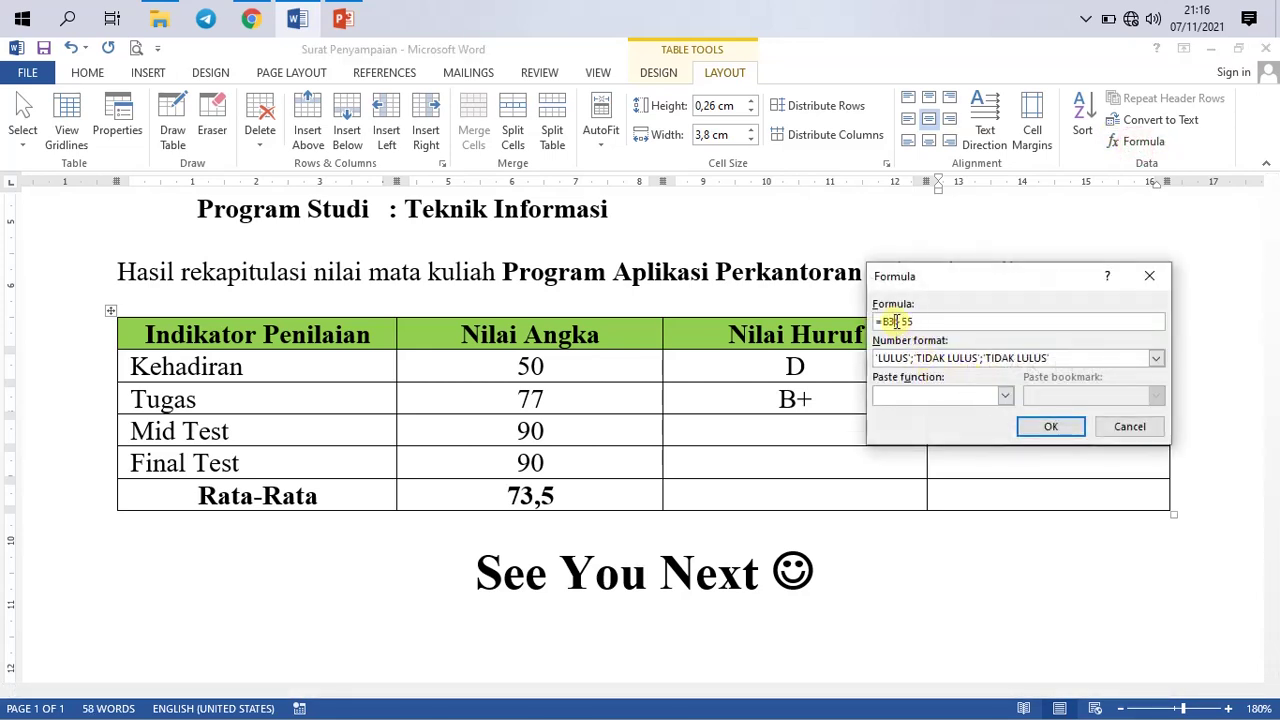
{"action": "key", "text": "BackSpace"}
{"action": "type", "text": "4"}
{"action": "left_click", "coordinate": [1048, 425]}
Step: Copy the pass formula into the Final Test row's Keterangan cell and change its condition to =B5>55
{"action": "left_click", "coordinate": [1042, 468]}
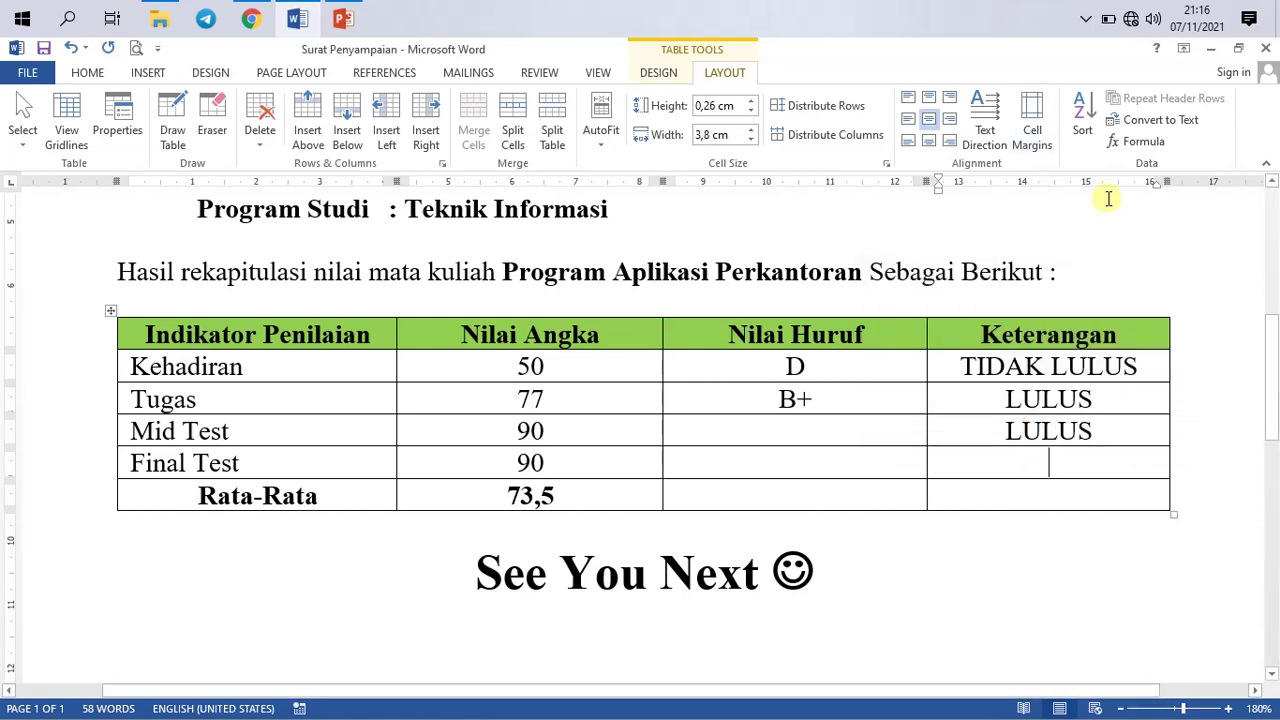
{"action": "key", "text": "ctrl+v"}
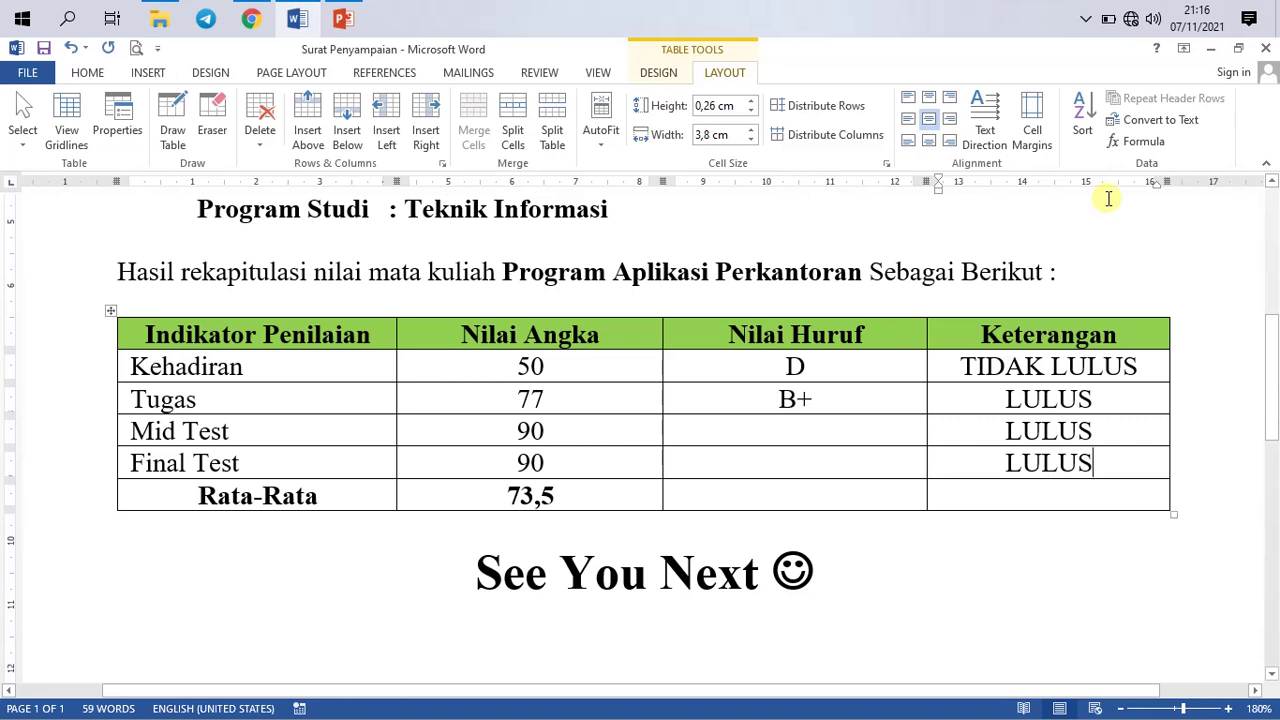
{"action": "double_click", "coordinate": [1077, 463]}
{"action": "left_click", "coordinate": [1112, 141]}
{"action": "left_click", "coordinate": [887, 320]}
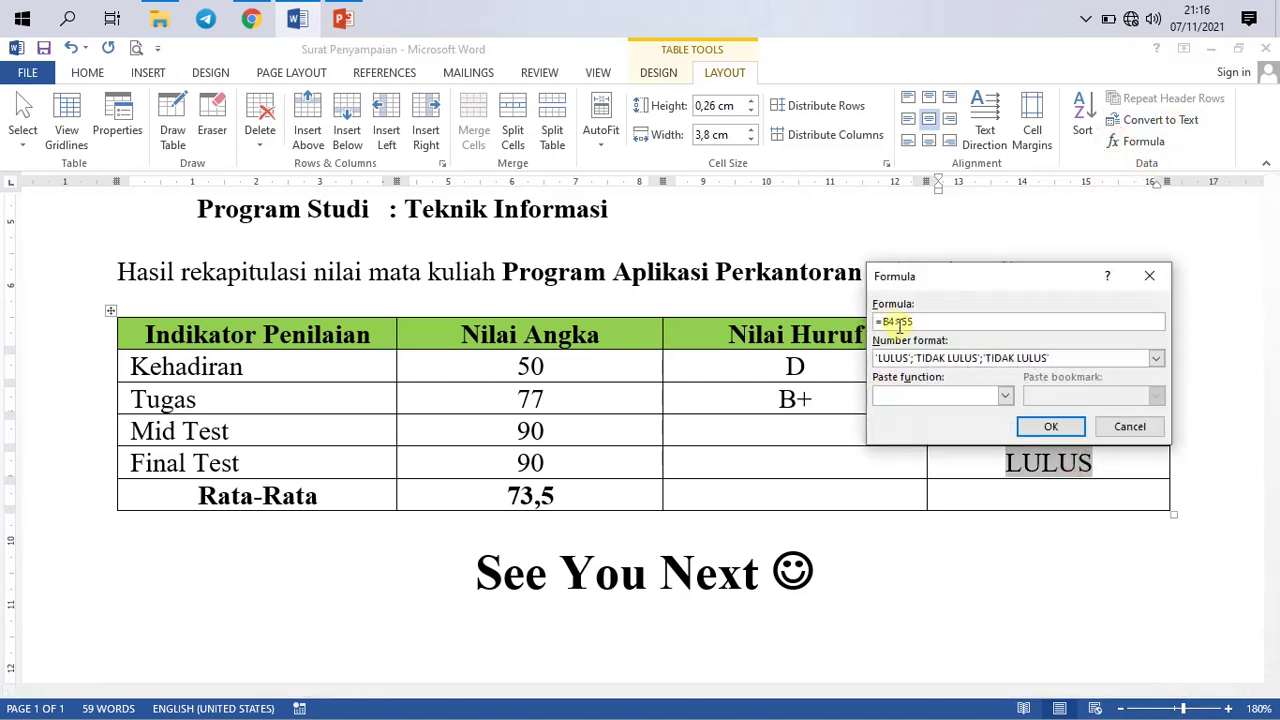
{"action": "key", "text": "BackSpace"}
{"action": "type", "text": "5"}
{"action": "left_click", "coordinate": [1068, 433]}
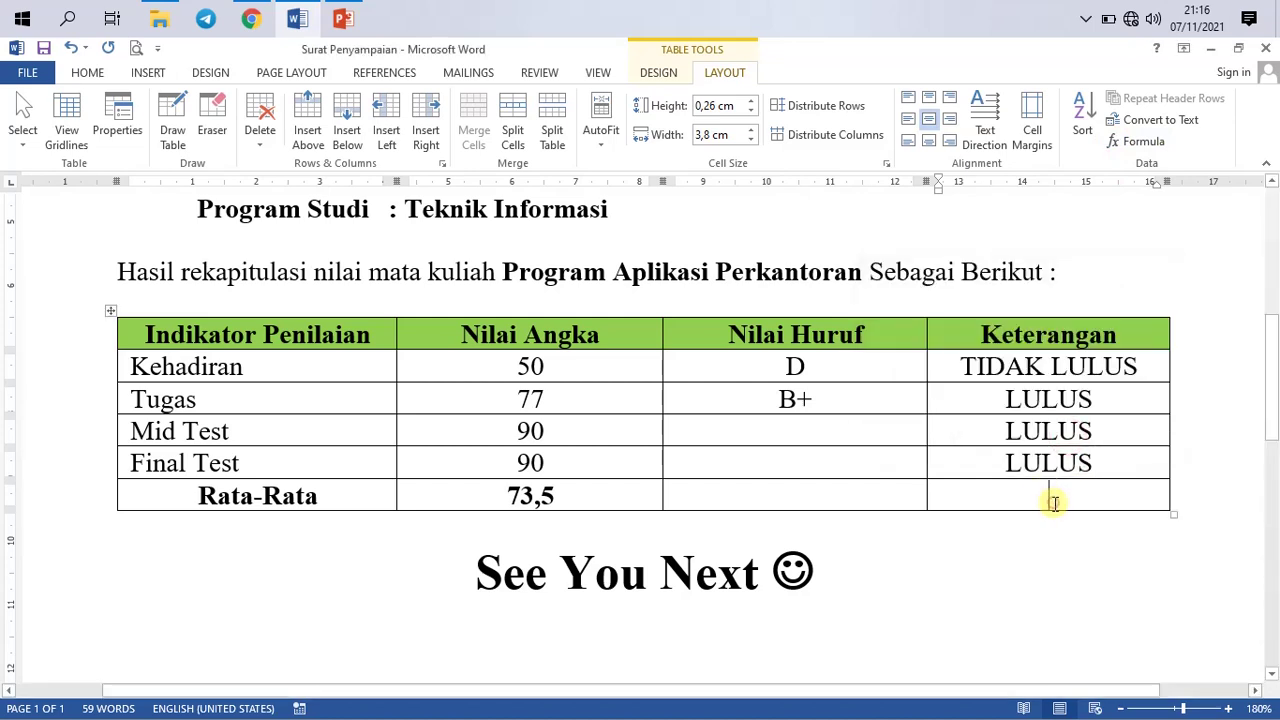
Step: Place the pass formula =B6>65 in the Rata-Rata row's Keterangan cell and close the formula settings
{"action": "left_click", "coordinate": [1010, 494]}
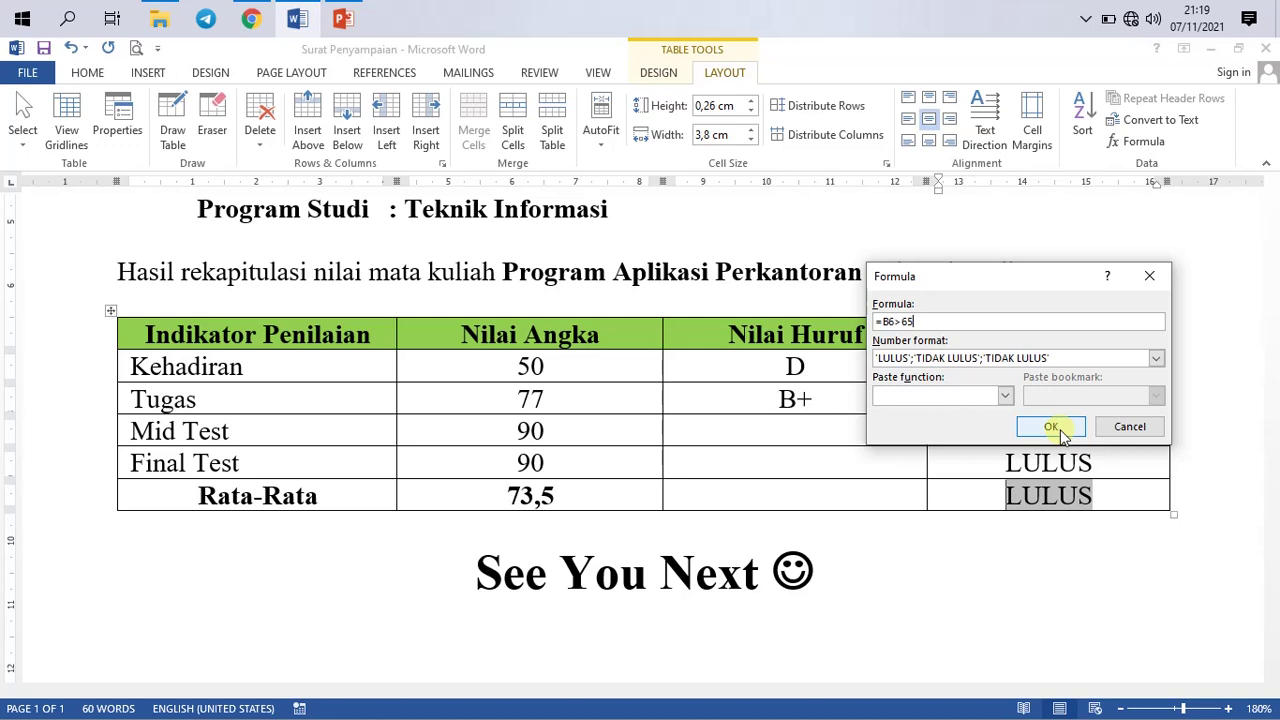
{"action": "left_click", "coordinate": [1137, 425]}
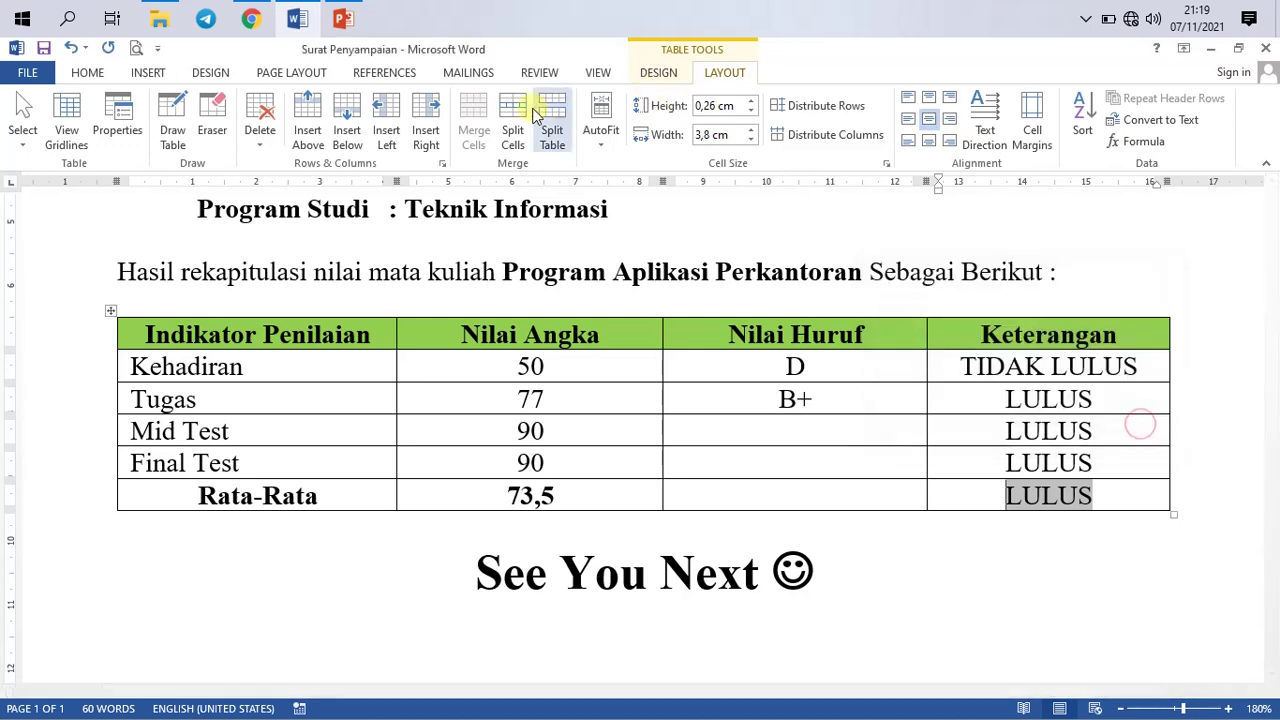
Step: Check the Kehadiran row's Nilai Huruf grade and review the previewed letter with its grade table at 120% zoom
{"action": "left_click", "coordinate": [470, 73]}
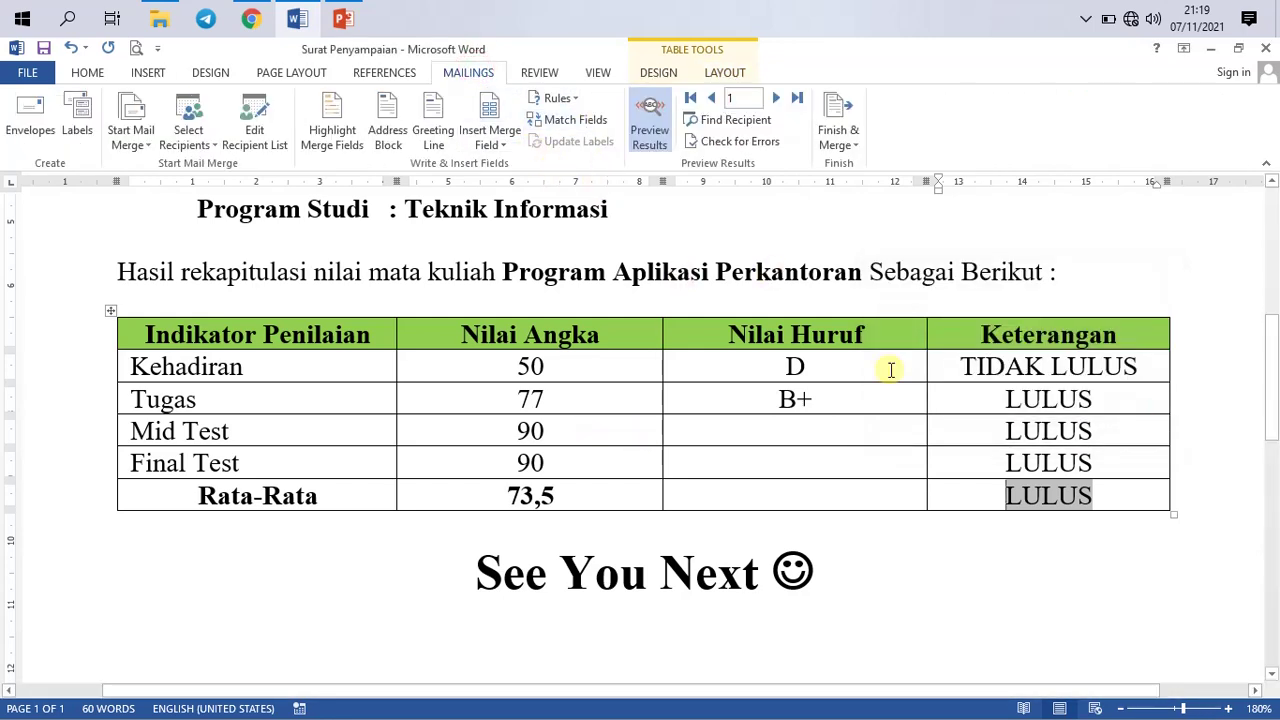
{"action": "left_click", "coordinate": [811, 372]}
{"action": "left_click_drag", "start_coordinate": [784, 366], "coordinate": [825, 368]}
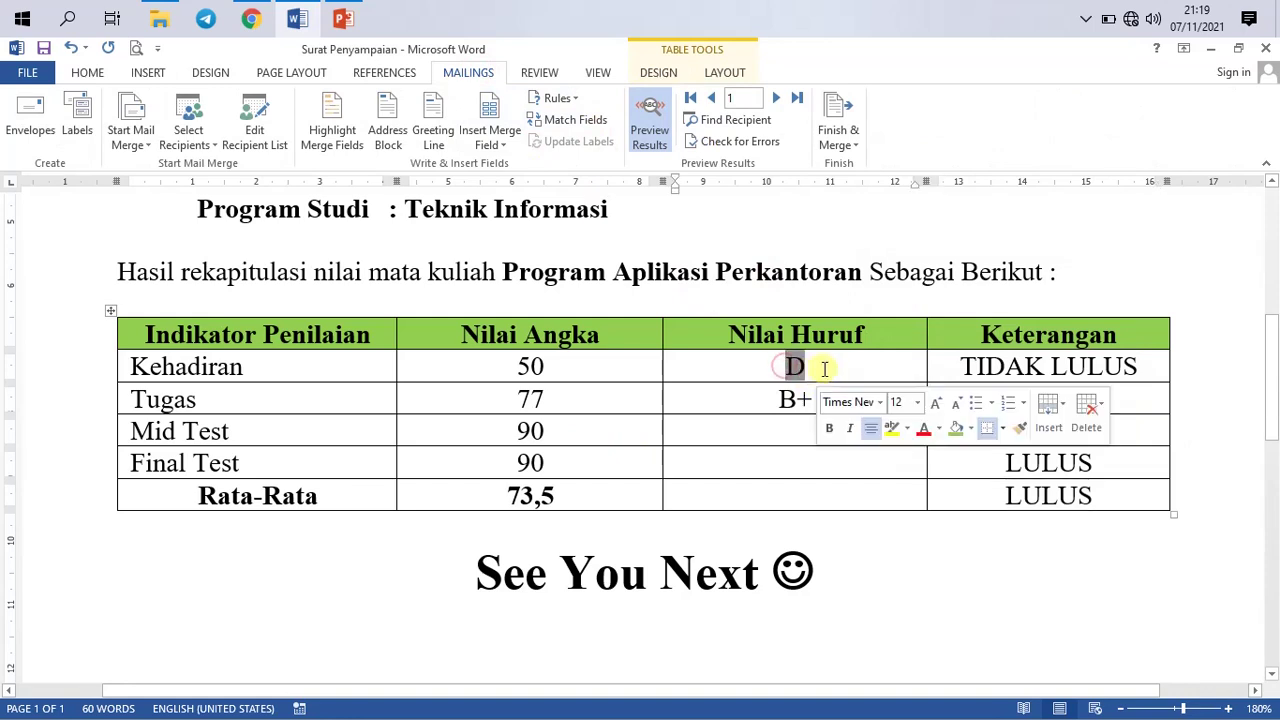
{"action": "left_click", "coordinate": [824, 368]}
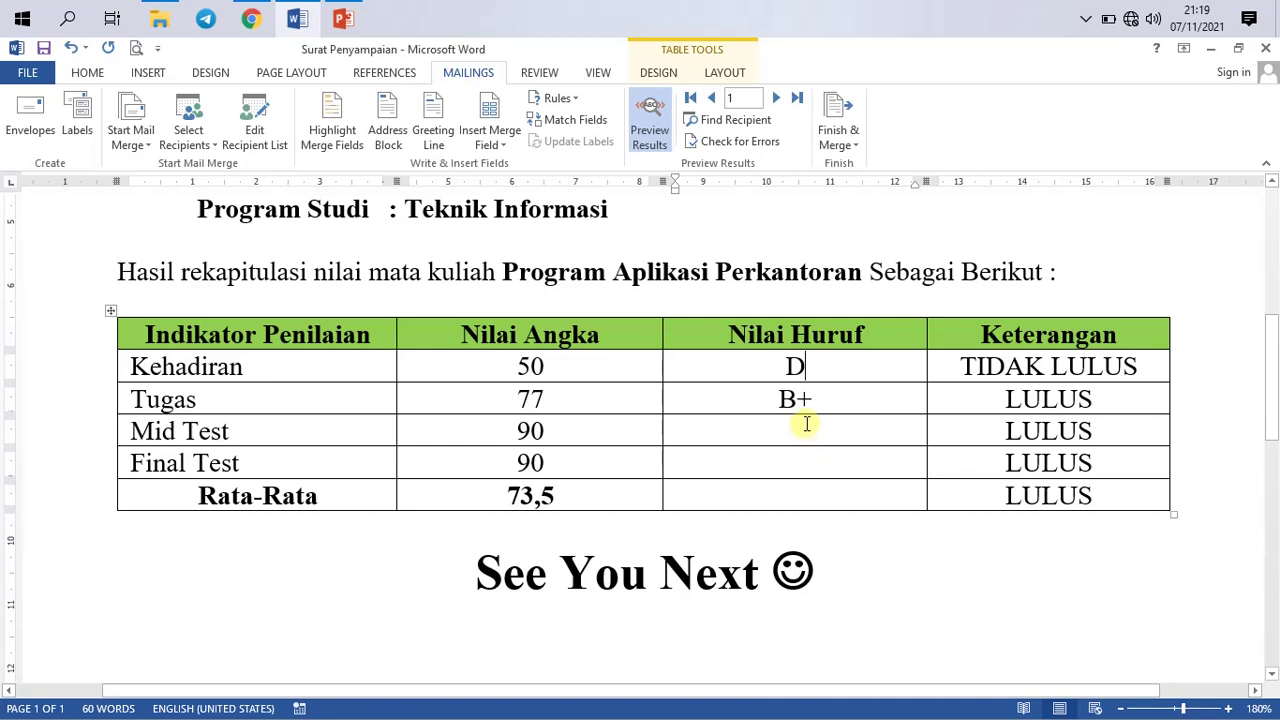
{"action": "scroll", "coordinate": [807, 422], "scroll_direction": "up", "scroll_amount": 2}
{"action": "scroll", "coordinate": [807, 422], "scroll_direction": "up", "scroll_amount": 2}
{"action": "scroll", "coordinate": [806, 420], "scroll_direction": "down", "scroll_amount": 4}
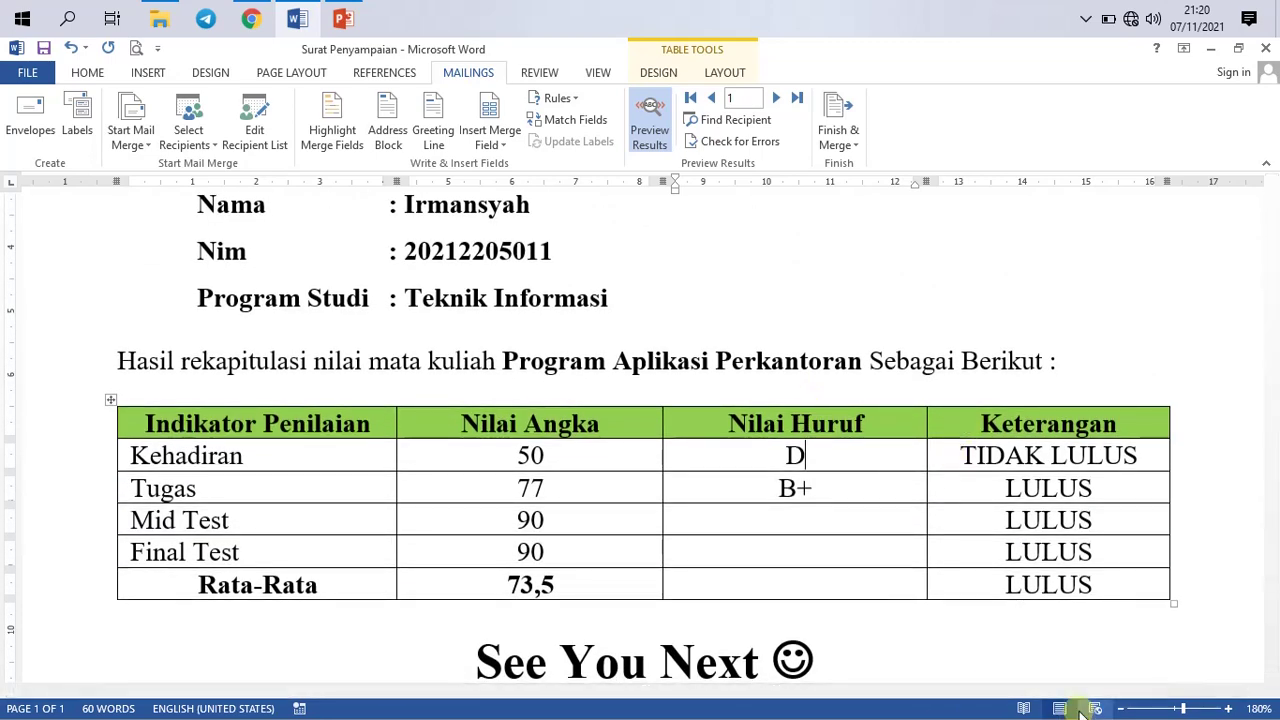
{"action": "left_click", "coordinate": [1122, 708]}
{"action": "left_click", "coordinate": [1122, 708]}
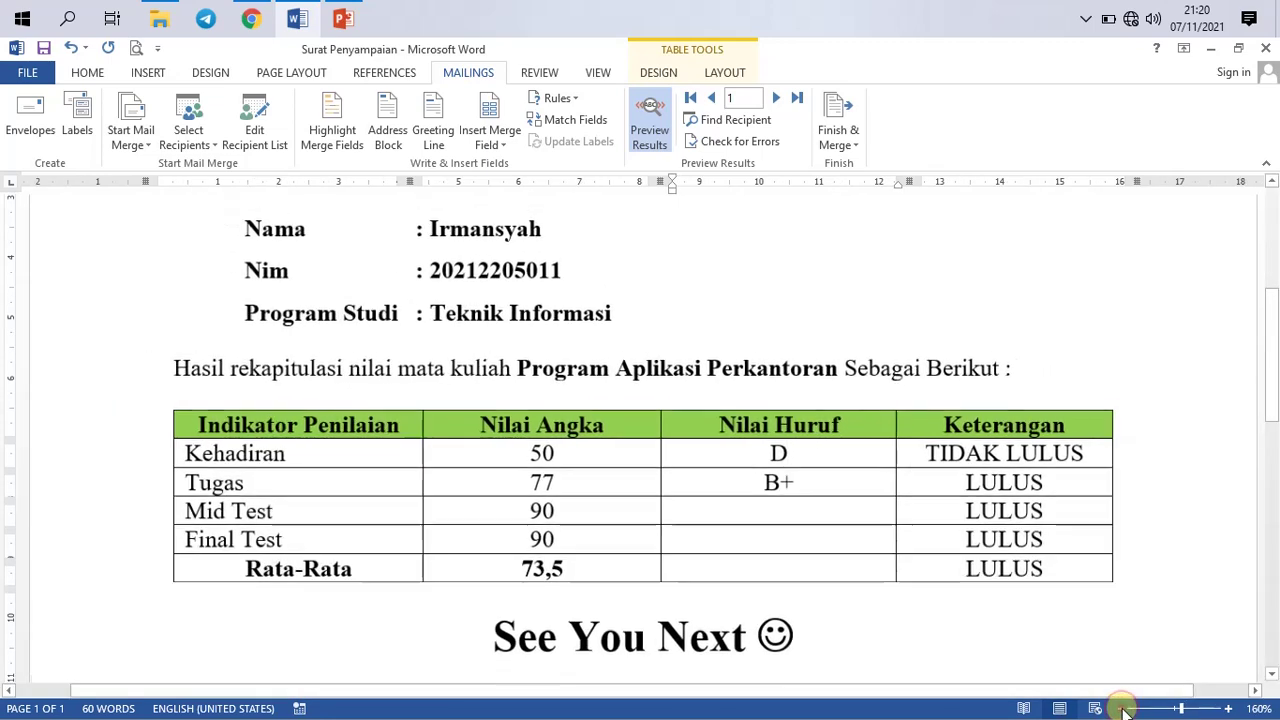
{"action": "scroll", "coordinate": [829, 543], "scroll_direction": "up", "scroll_amount": 2}
{"action": "scroll", "coordinate": [829, 540], "scroll_direction": "down", "scroll_amount": 1}
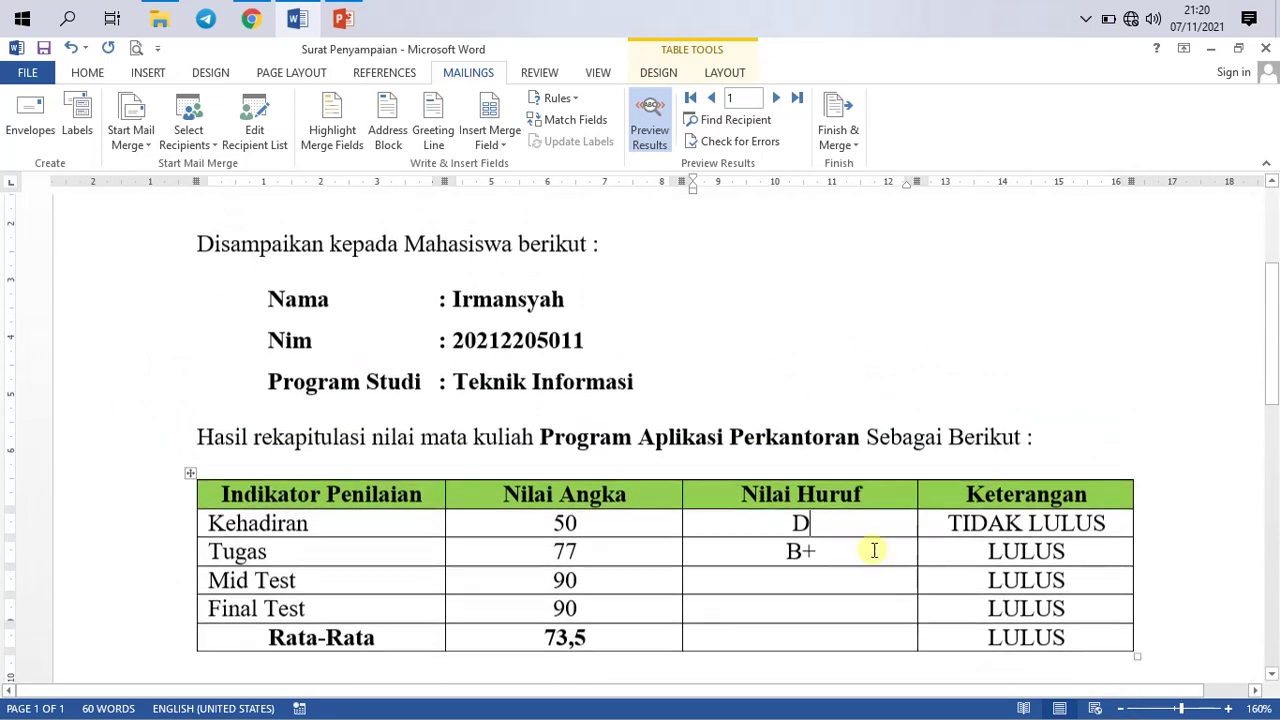
{"action": "left_click", "coordinate": [1122, 708]}
{"action": "left_click", "coordinate": [1122, 708]}
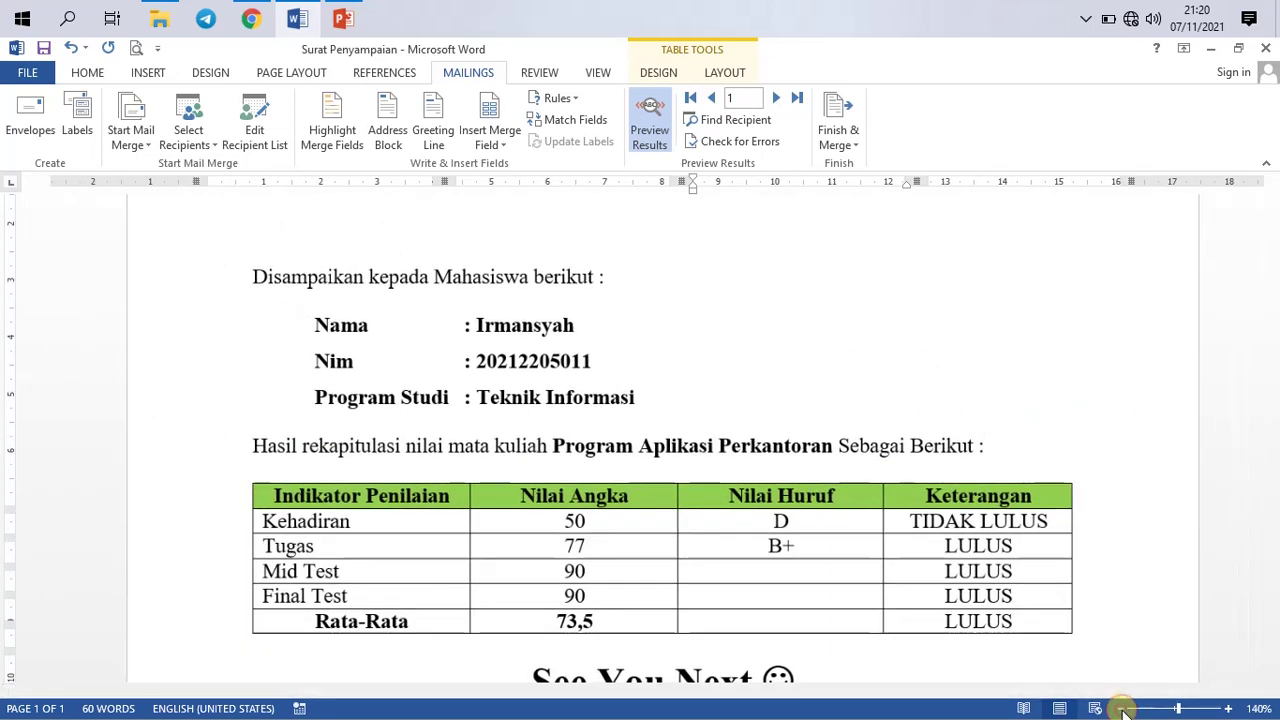
{"action": "left_click", "coordinate": [1122, 708]}
{"action": "scroll", "coordinate": [992, 598], "scroll_direction": "up", "scroll_amount": 1}
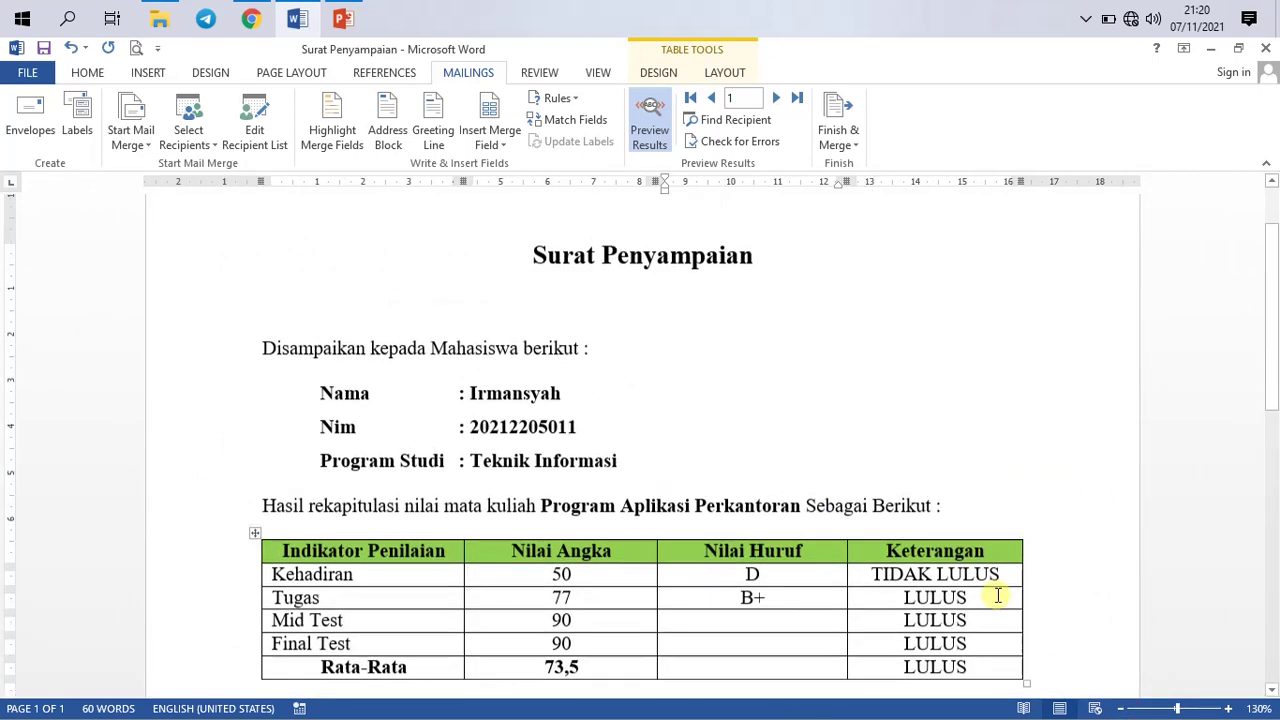
{"action": "scroll", "coordinate": [1110, 650], "scroll_direction": "down", "scroll_amount": 2}
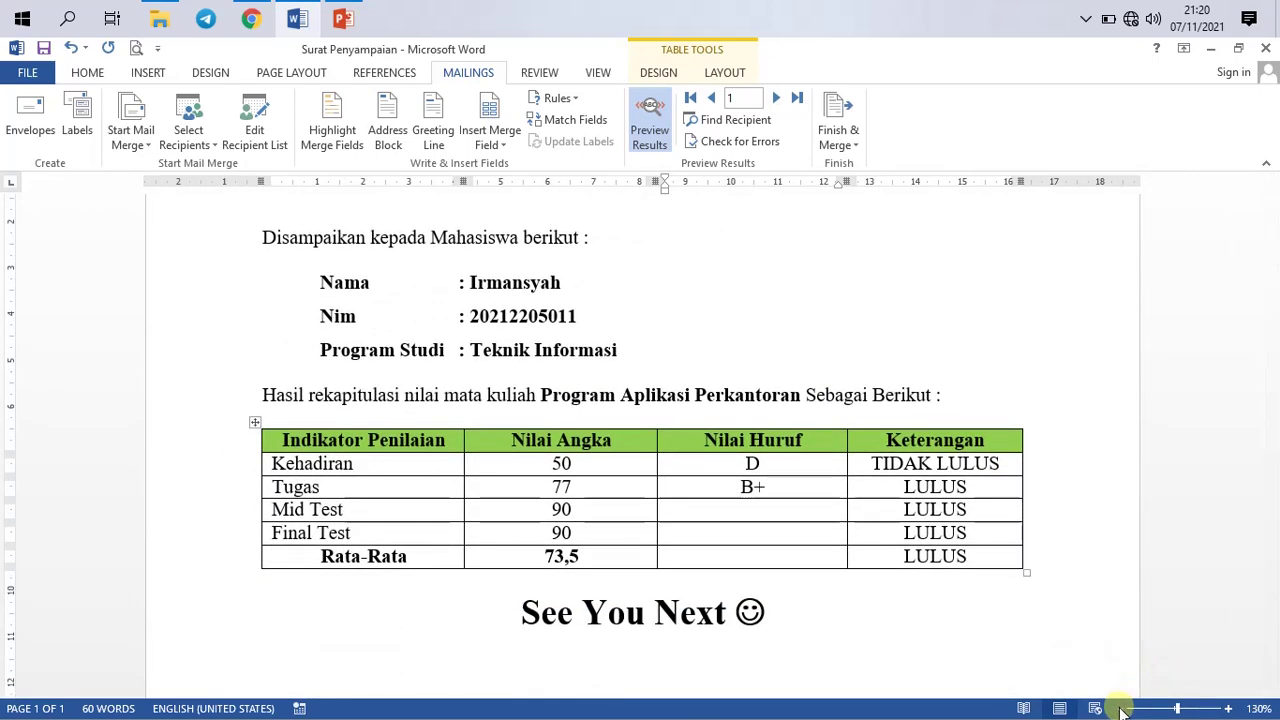
{"action": "left_click", "coordinate": [1122, 708]}
{"action": "scroll", "coordinate": [980, 571], "scroll_direction": "up", "scroll_amount": 1}
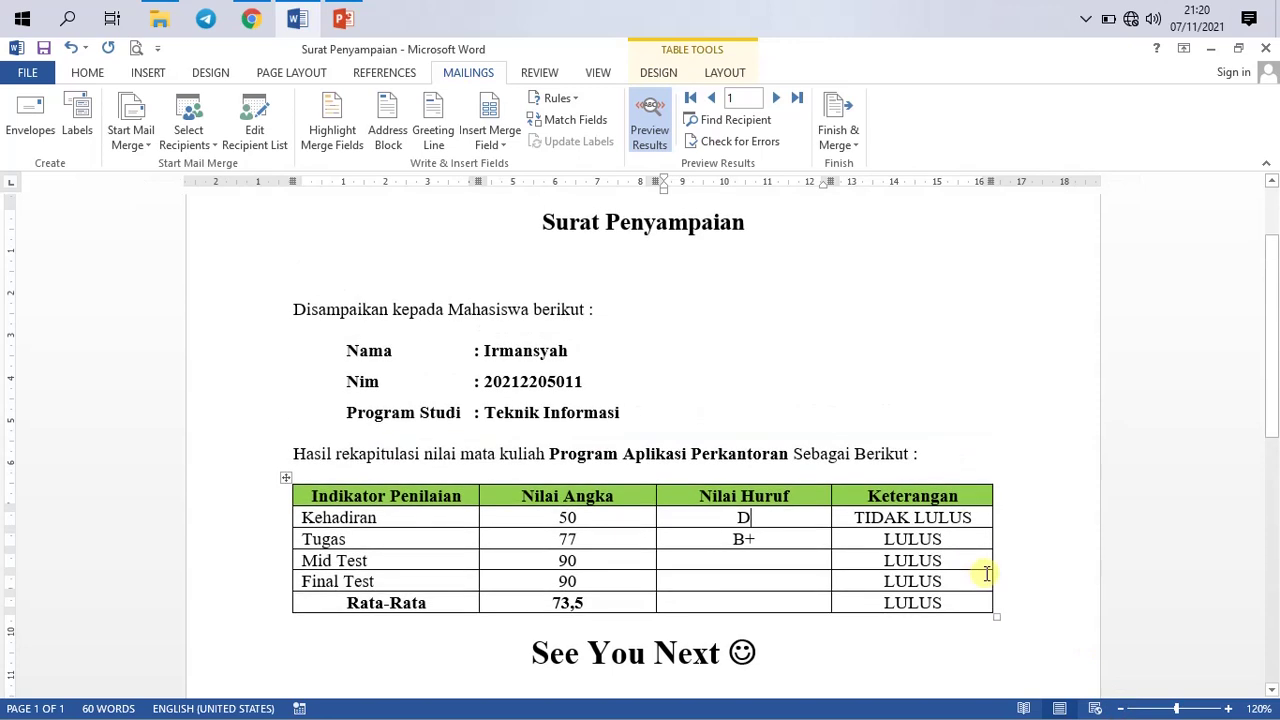